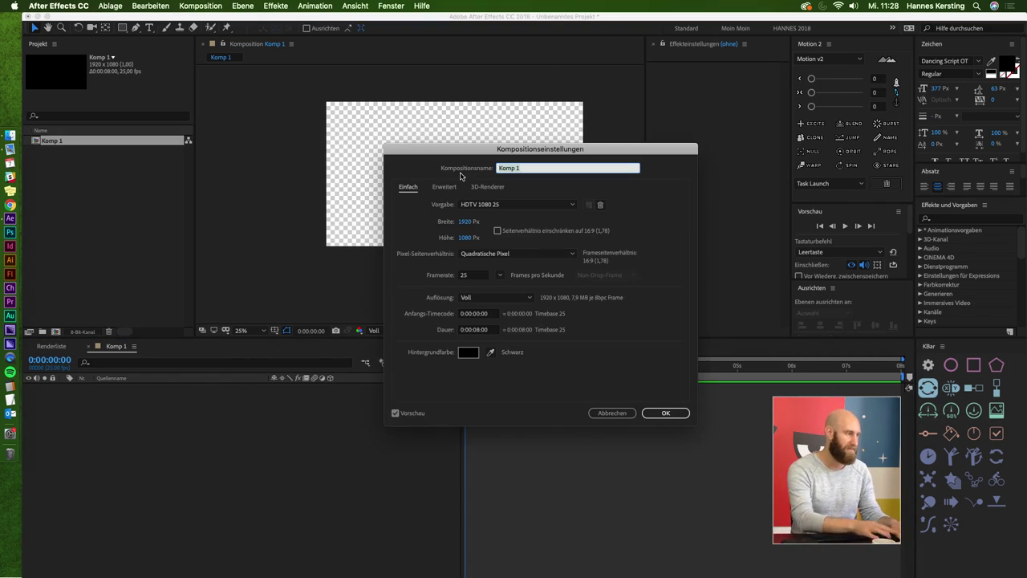
Set Komp 1's frame rate to 59,94 fps and preview it at Viertel resolution.
left_click(498, 277)
left_click(516, 391)
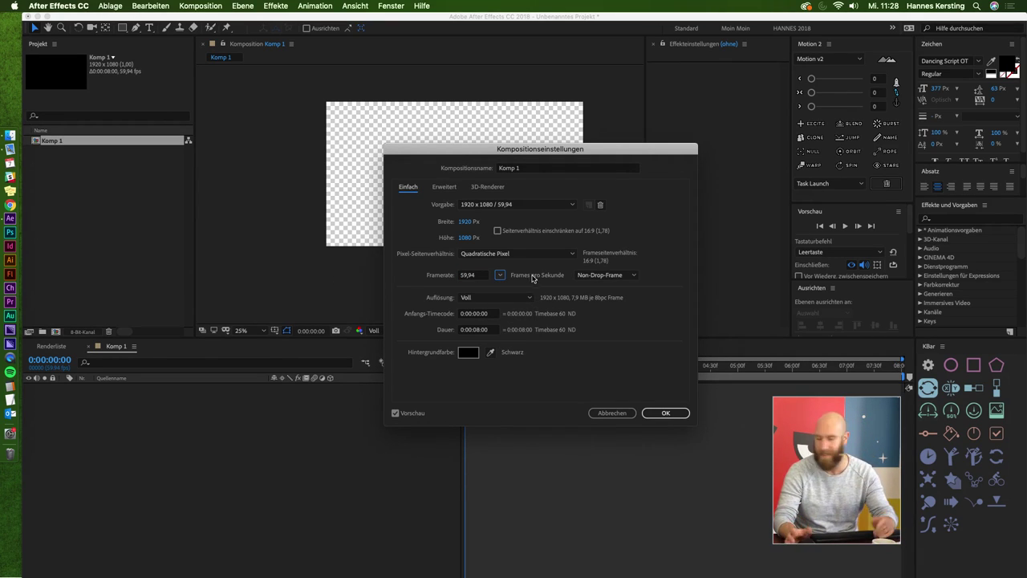
key("Return")
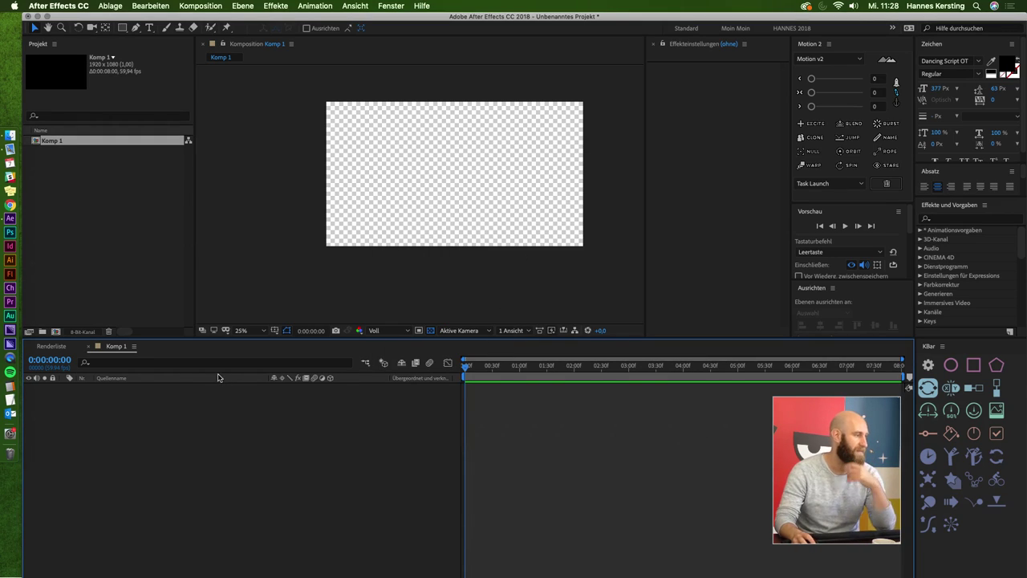
left_click(399, 331)
left_click(386, 390)
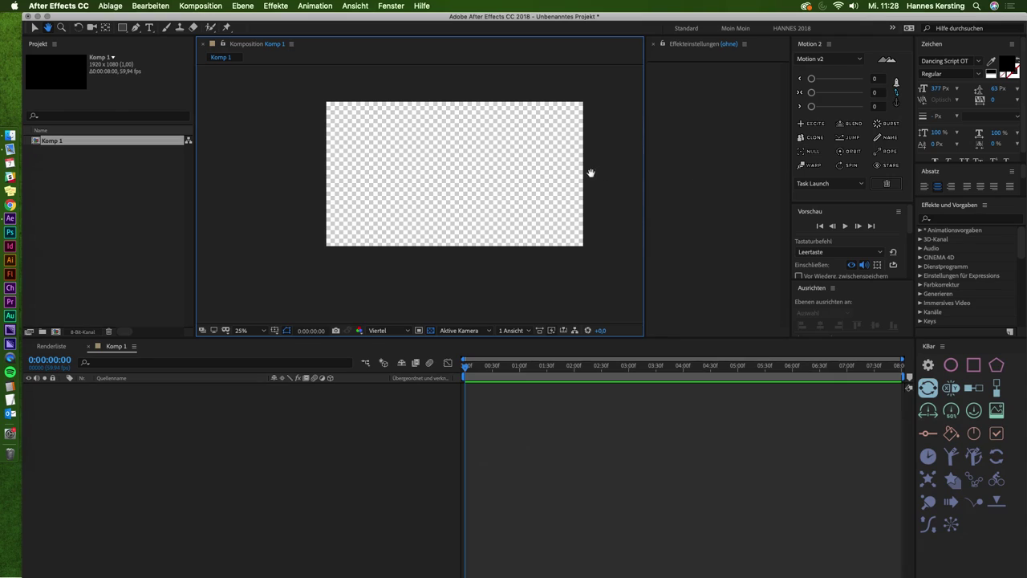
left_click_drag(592, 173, 566, 181)
key("super+r")
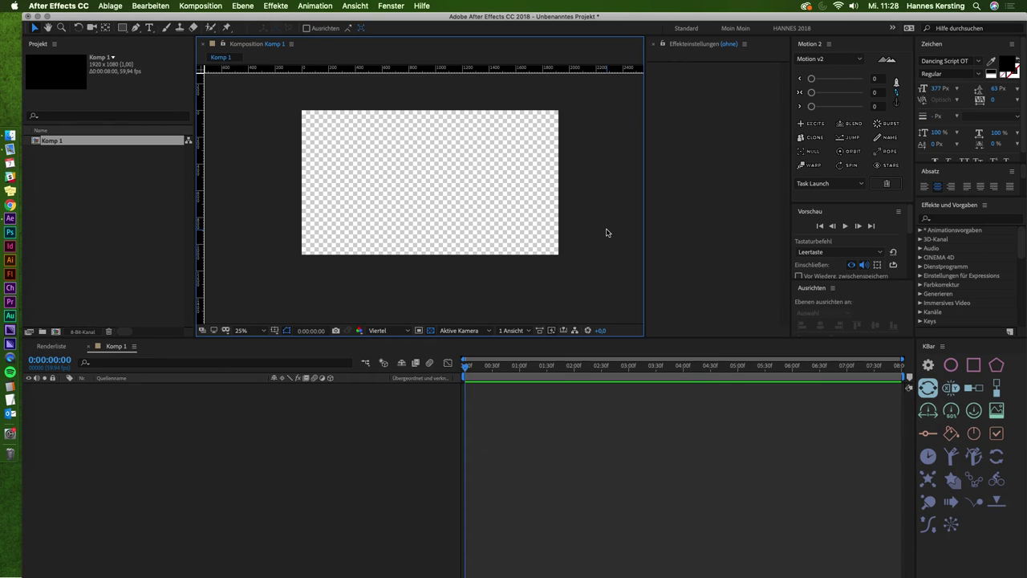
key("super+h")
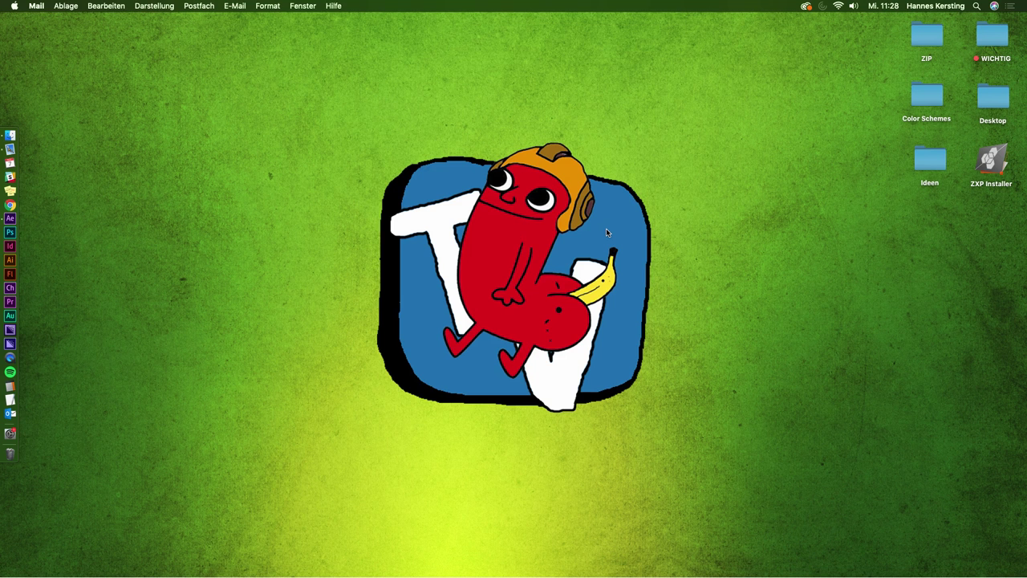
left_click(10, 217)
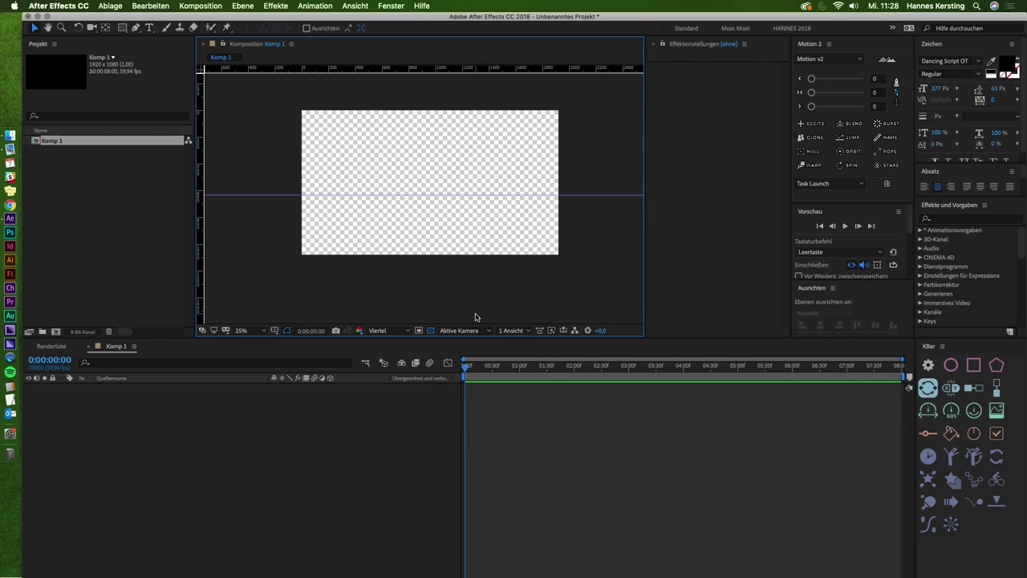
left_click(594, 432)
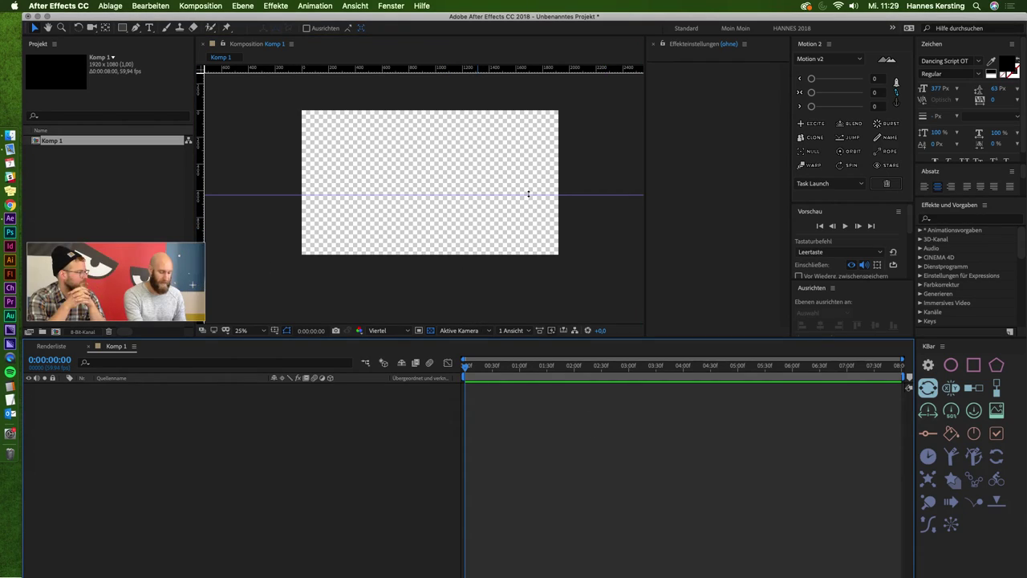
key("alt+apostrophe")
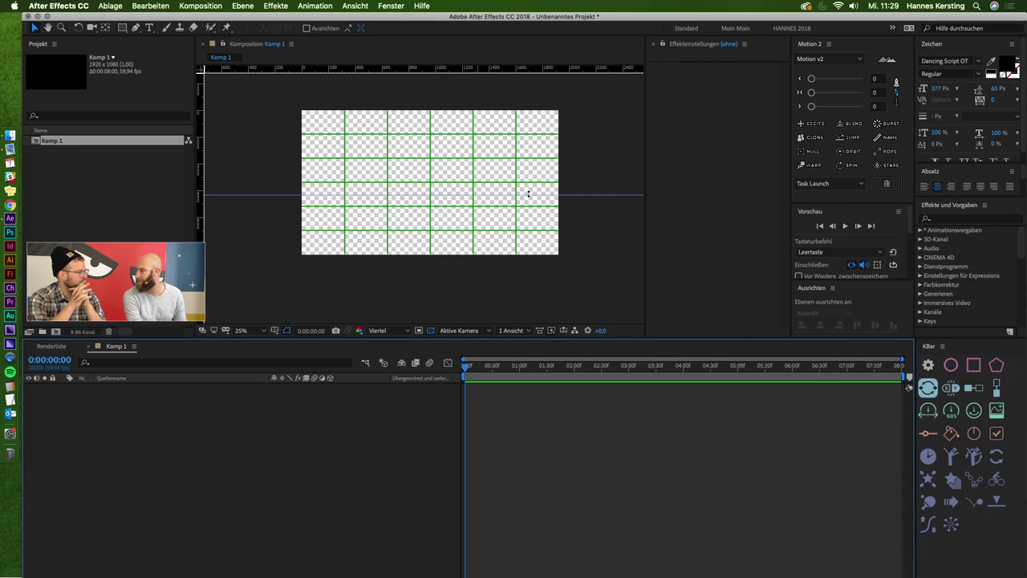
key("alt+apostrophe")
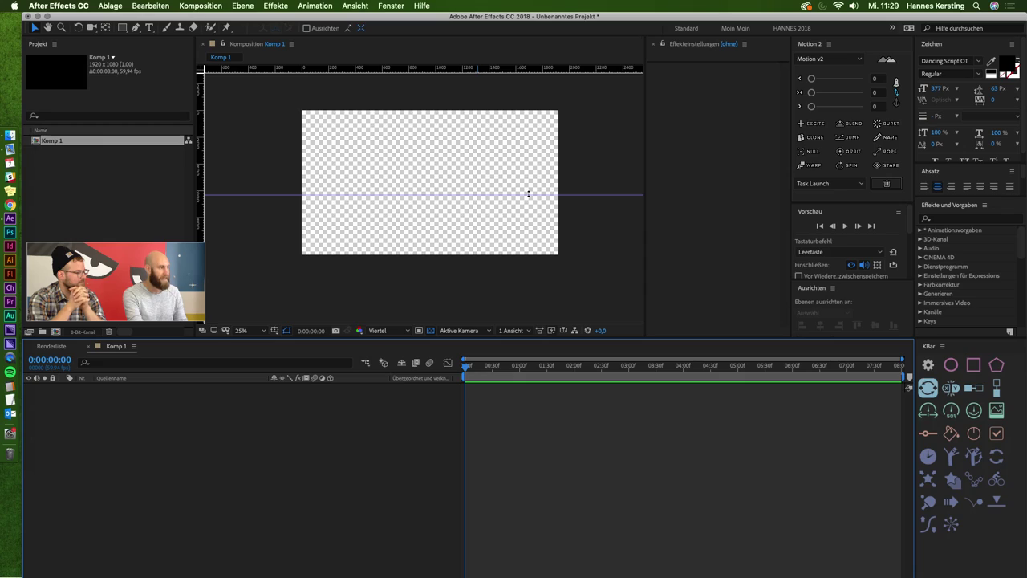
key("ctrl+apostrophe")
key("ctrl+apostrophe")
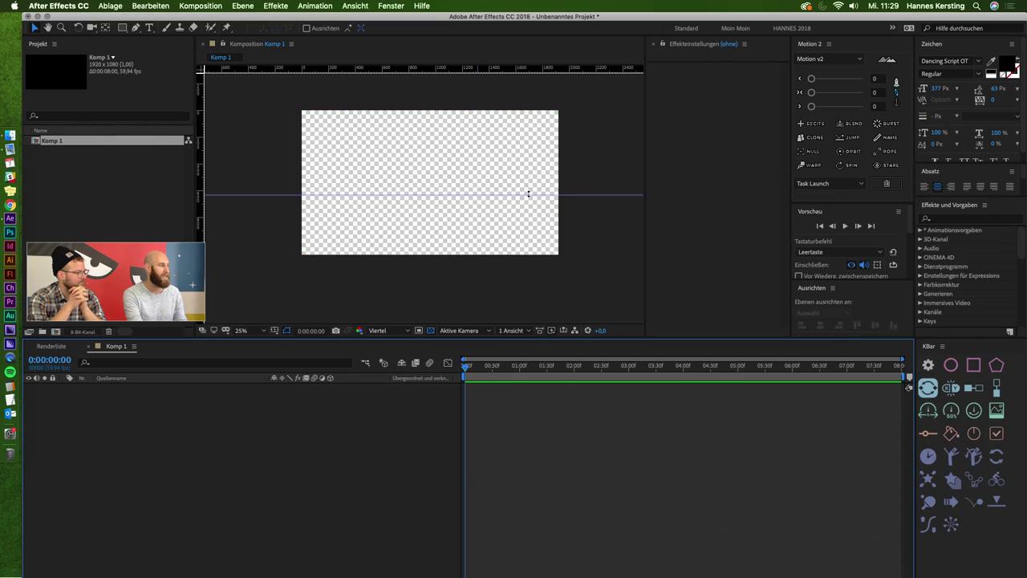
key("ctrl+apostrophe")
key("ctrl+apostrophe")
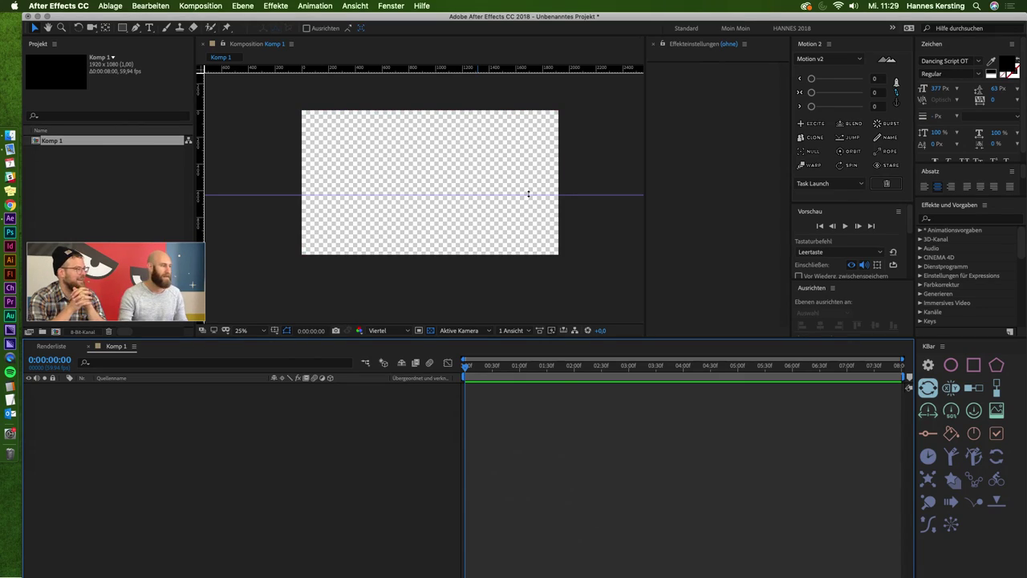
left_click_drag(528, 193, 529, 81)
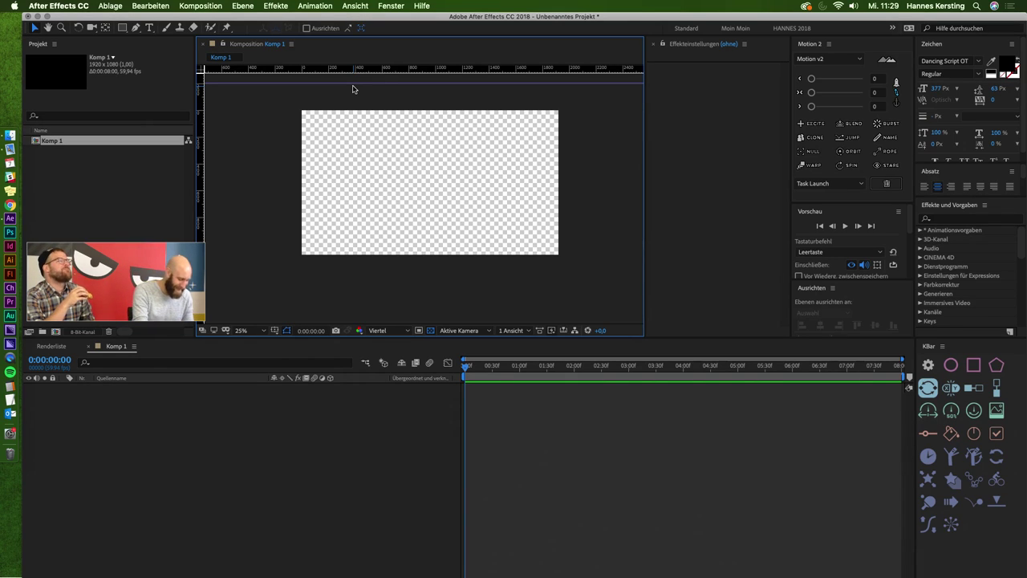
key("super+r")
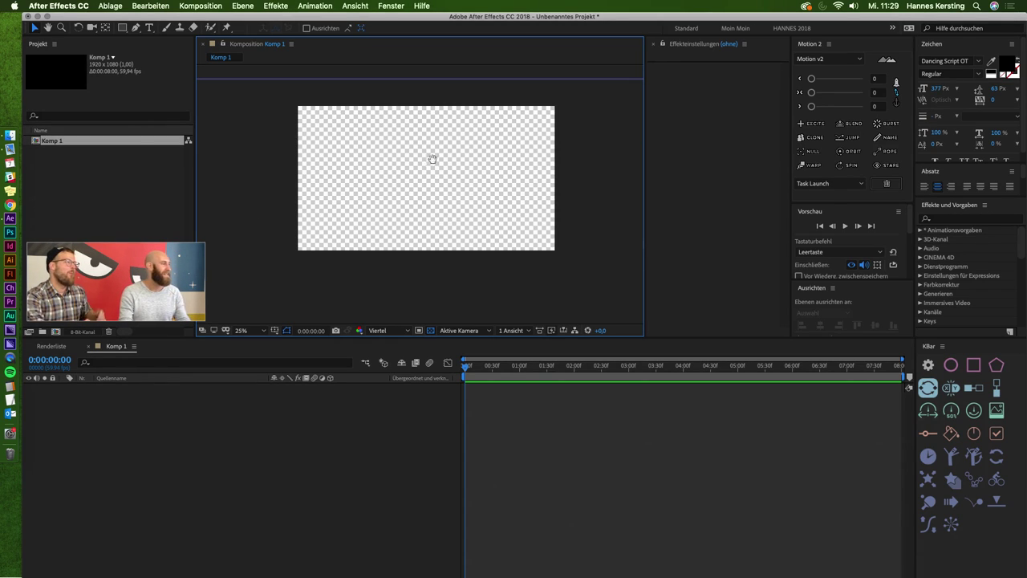
left_click_drag(440, 179, 403, 208)
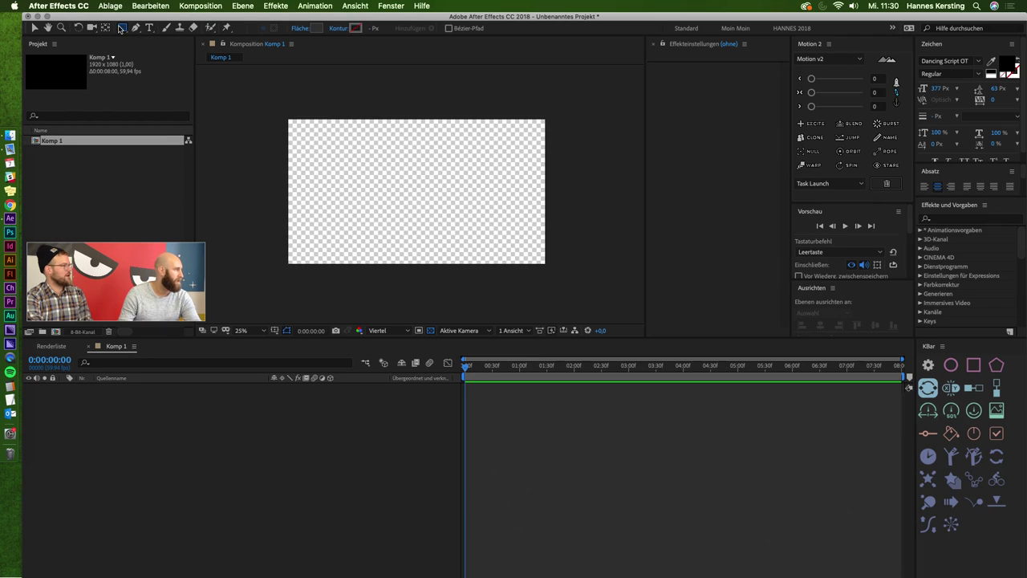
double_click(121, 28)
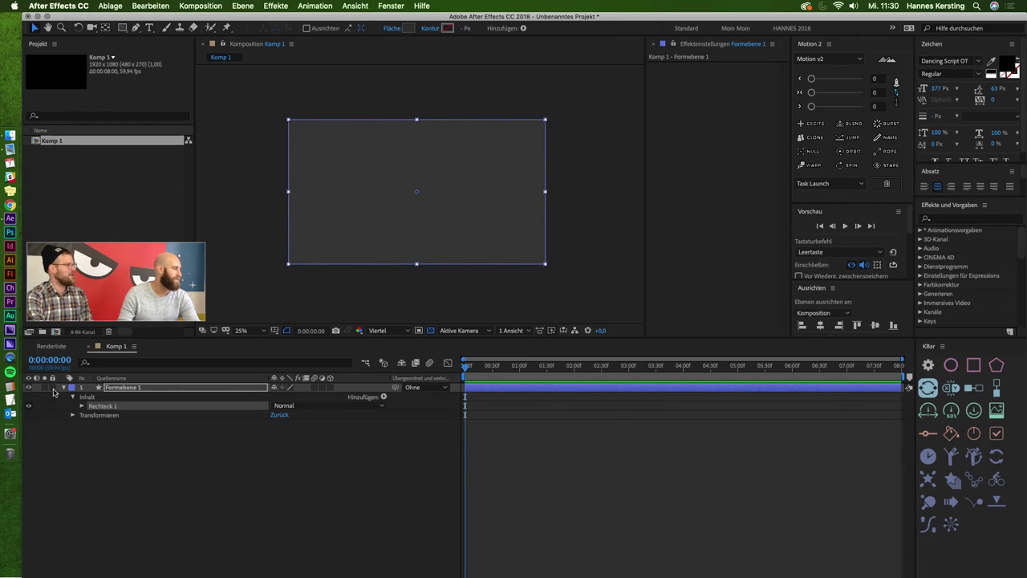
Deselect the background rectangle layer and switch the shape tool to Ellipse.
left_click(698, 572)
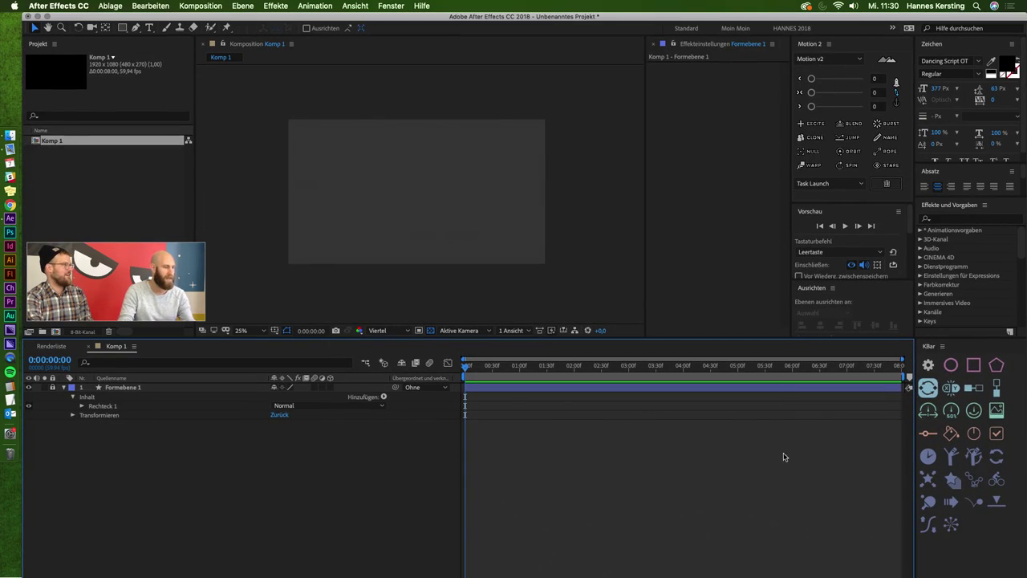
left_click(123, 28)
left_click(134, 40)
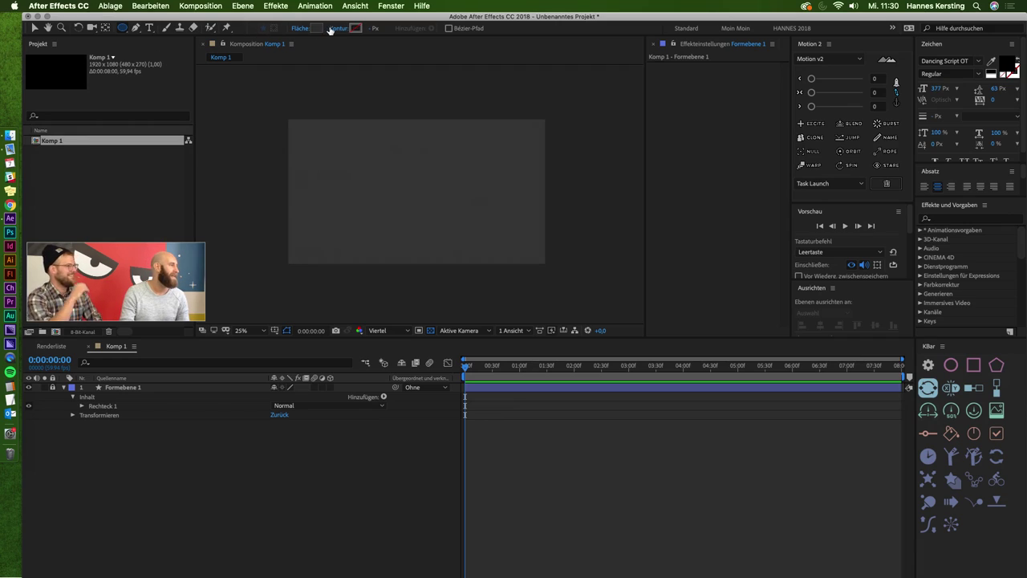
Create a full-comp ellipse layer and set its linked path size to 80 x 80.
double_click(121, 28)
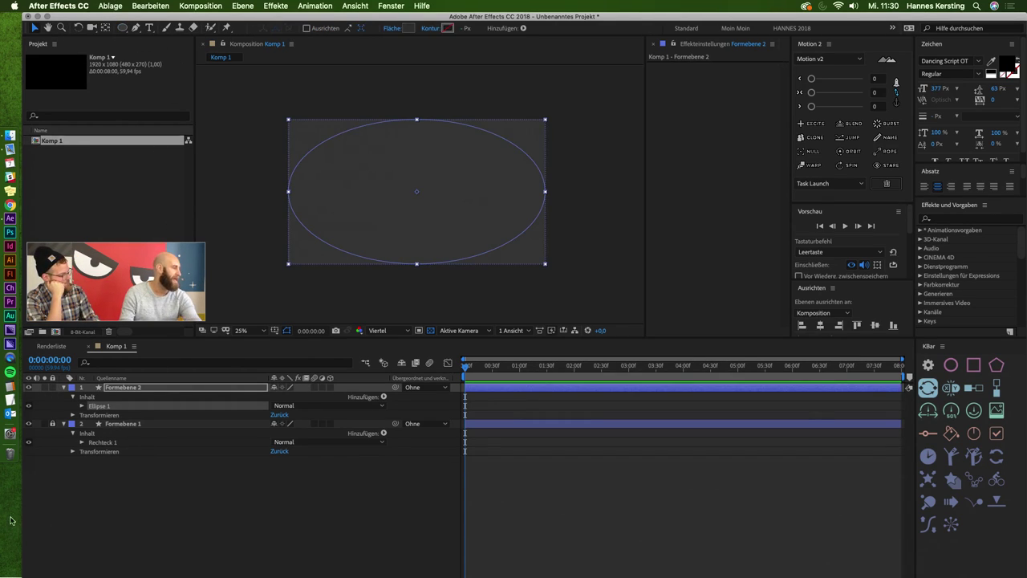
left_click(82, 406)
left_click(91, 416)
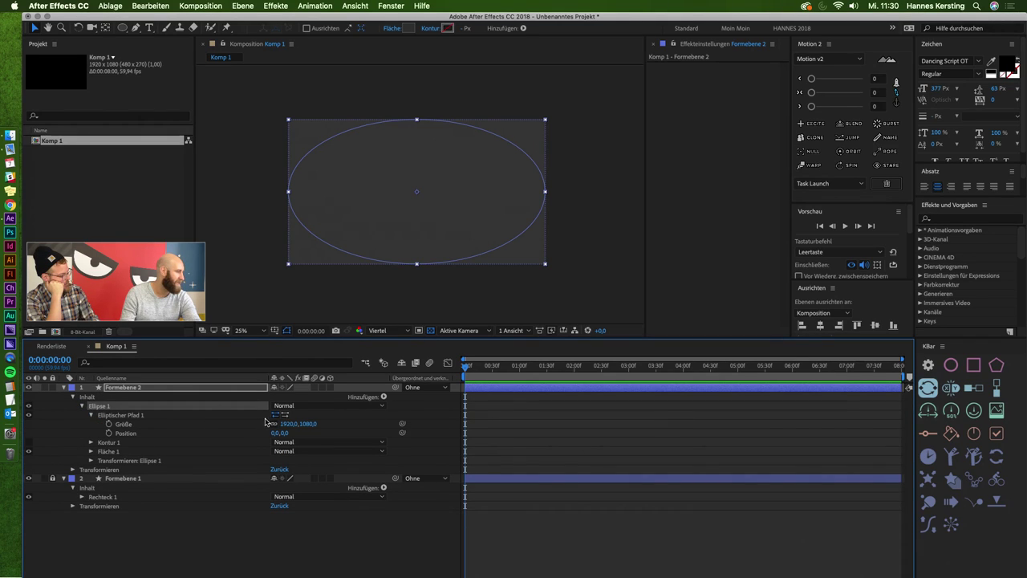
left_click(274, 425)
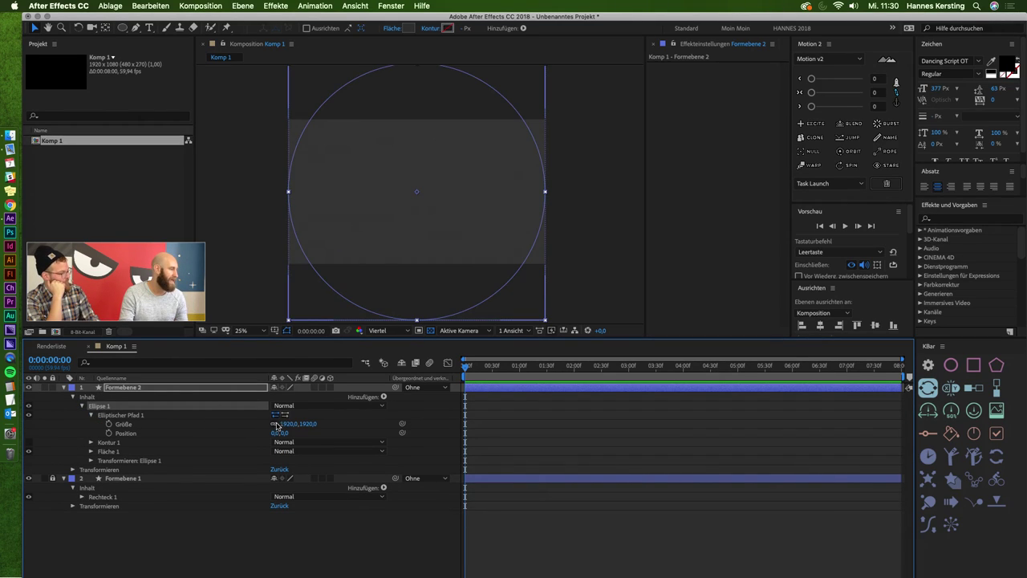
left_click_drag(280, 425, 289, 430)
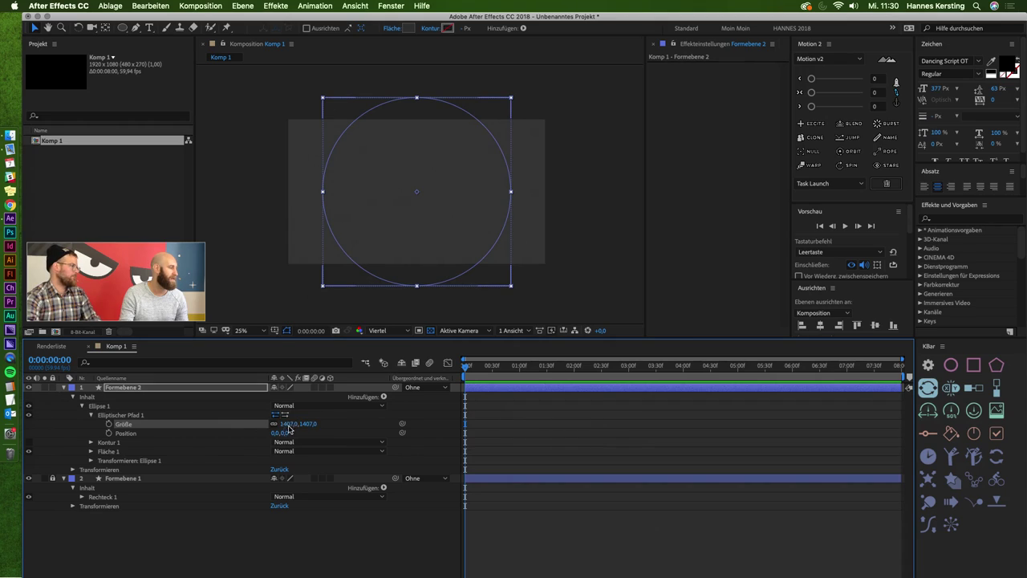
left_click(287, 424)
type("0")
key("Return")
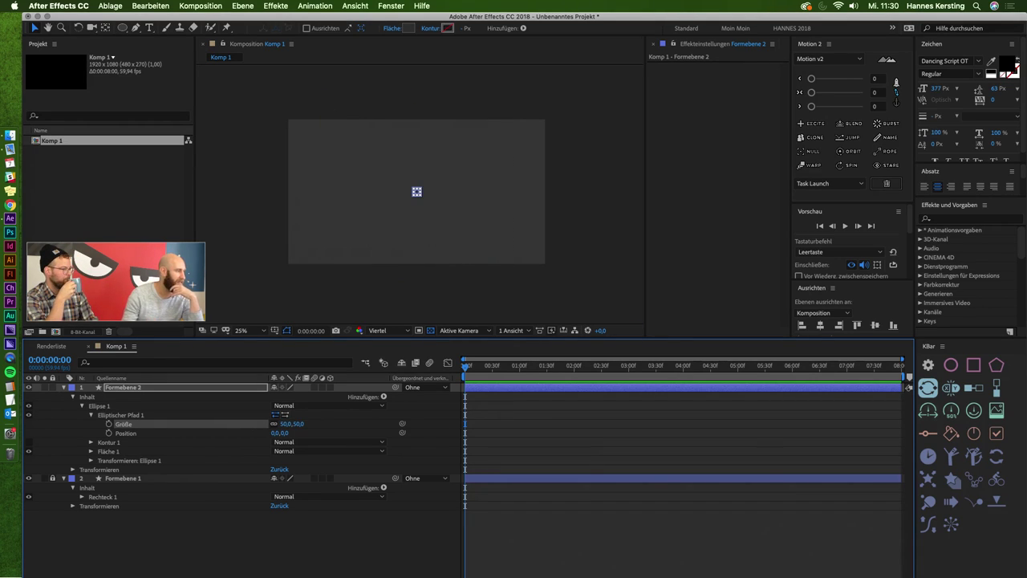
left_click_drag(283, 424, 292, 427)
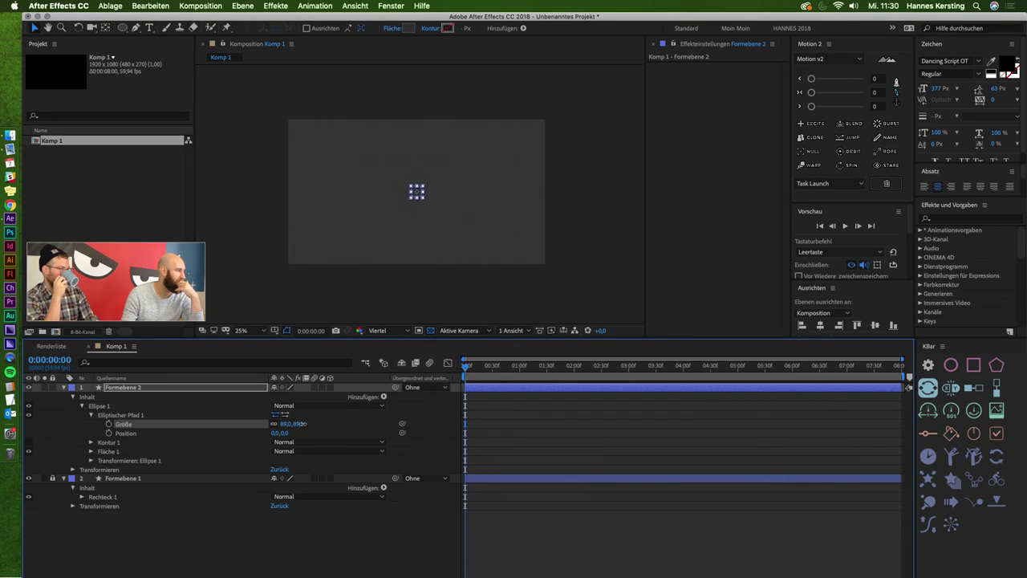
left_click(290, 424)
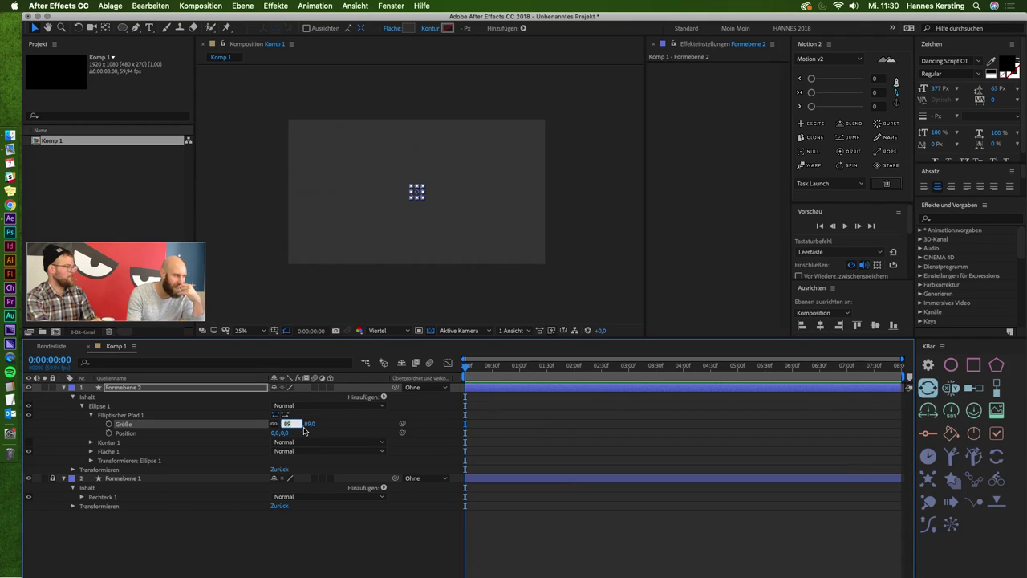
type("80")
key("Return")
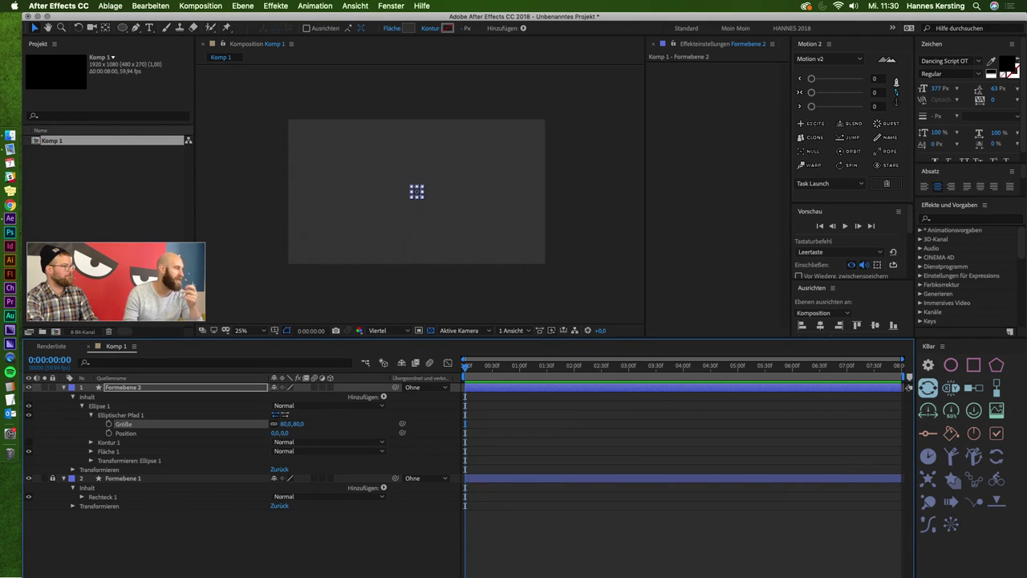
Fill the circle with a strong red (C61B1B) and deselect it.
left_click(410, 28)
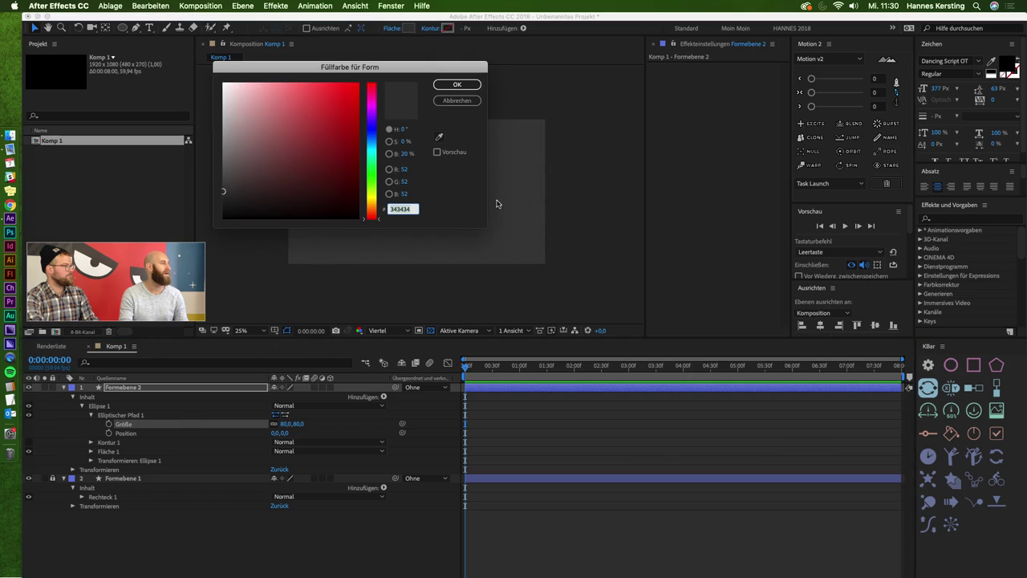
left_click(372, 83)
left_click_drag(353, 99, 333, 124)
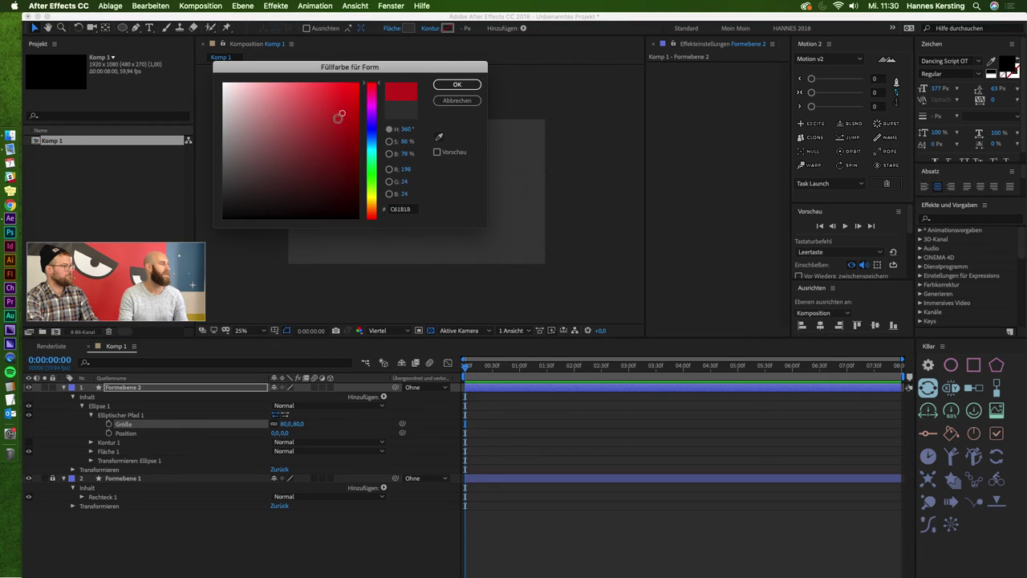
left_click(454, 85)
left_click(545, 516)
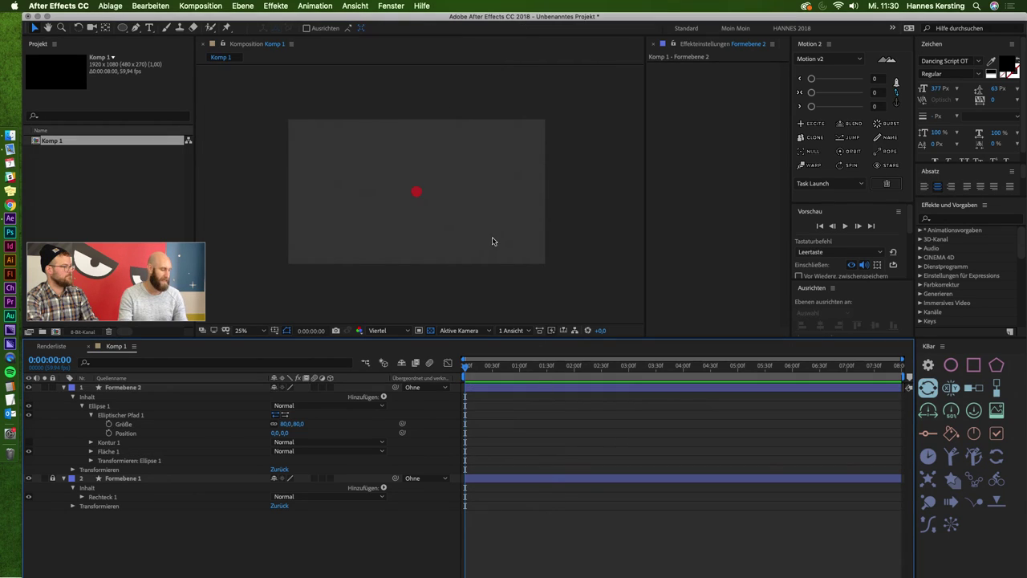
scroll(433, 201, "up", 1)
scroll(393, 196, "down", 1)
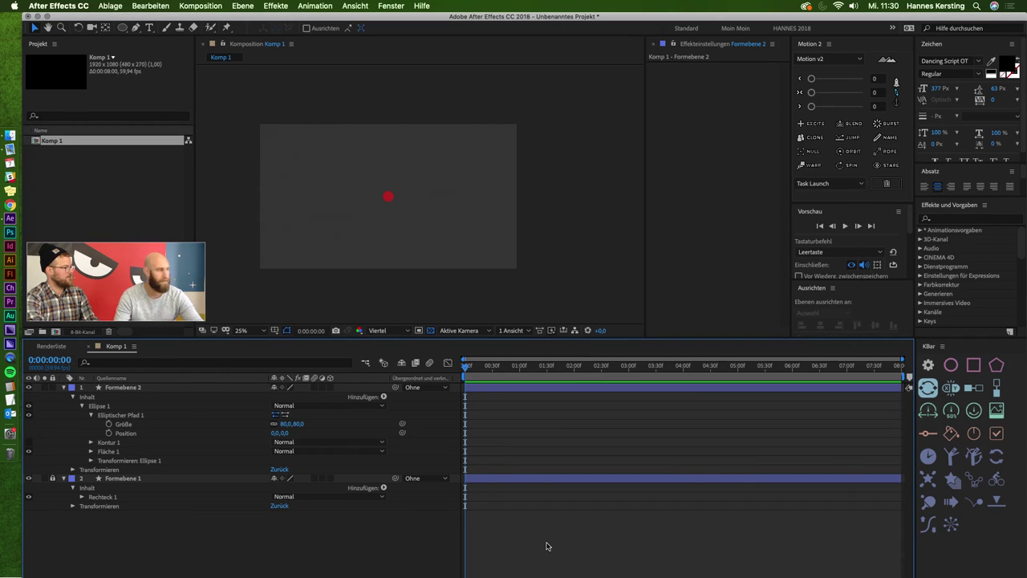
Search 'nachzie' and drop the Nachziehen preset onto Formebene 2, collapsing its effects.
left_click(388, 193)
scroll(358, 226, "up", 2)
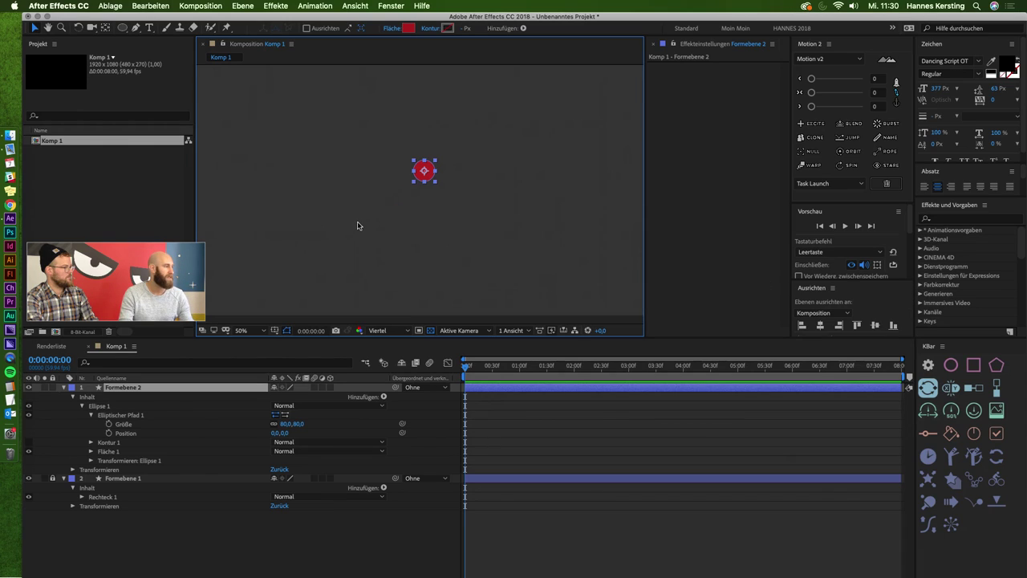
left_click(805, 335)
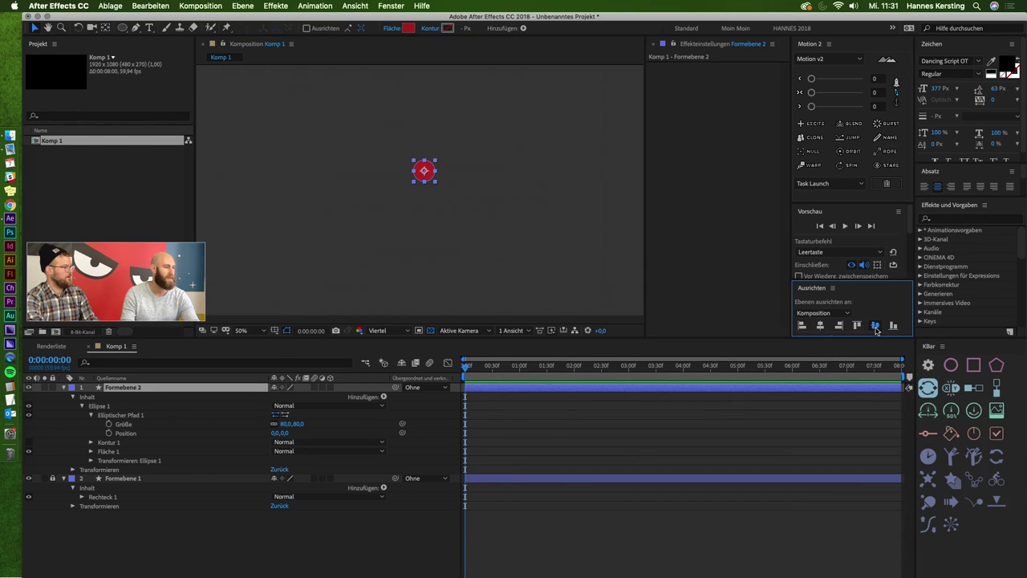
scroll(497, 265, "down", 2)
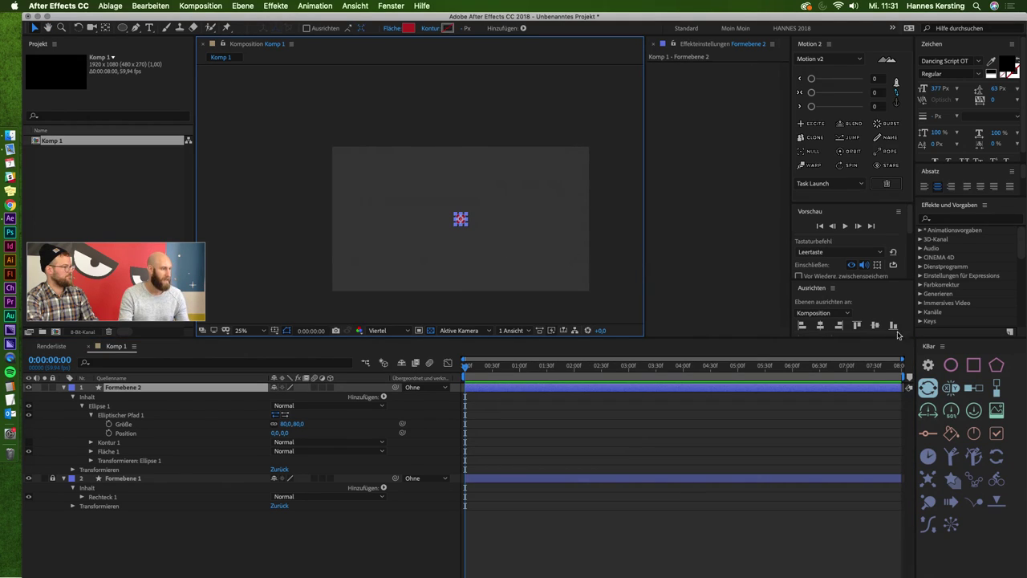
left_click(960, 218)
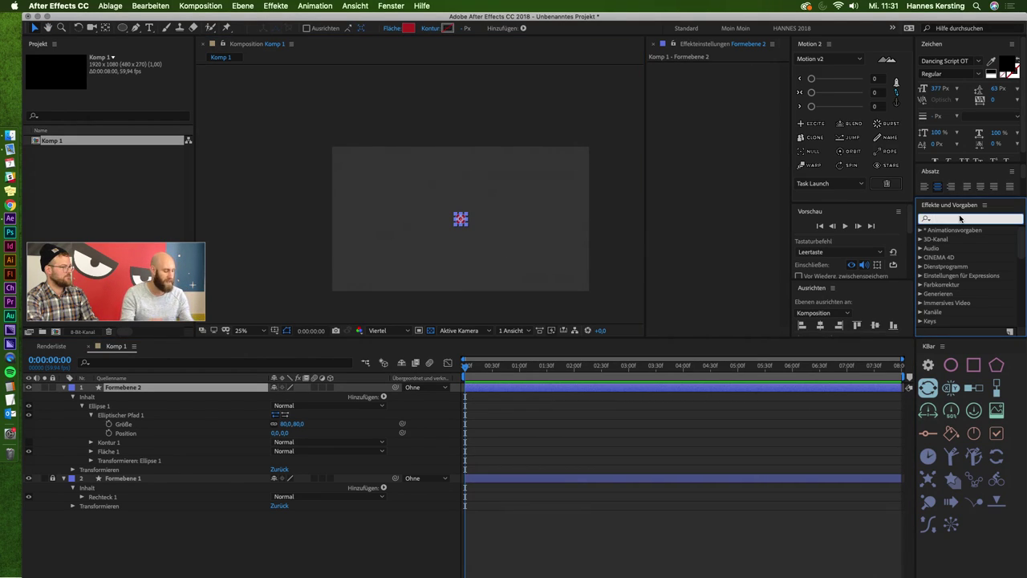
type("nachzie")
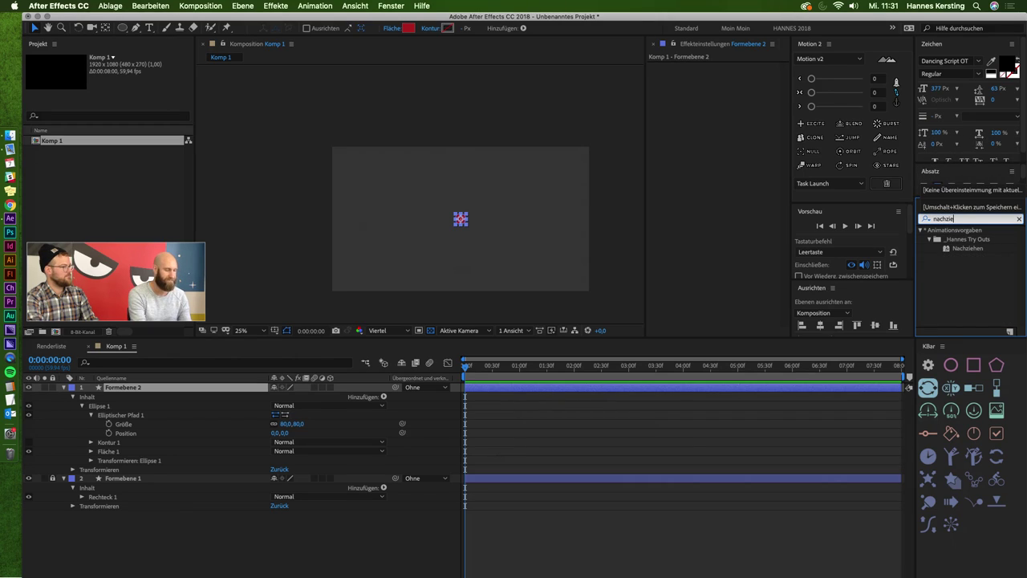
left_click_drag(967, 248, 695, 392)
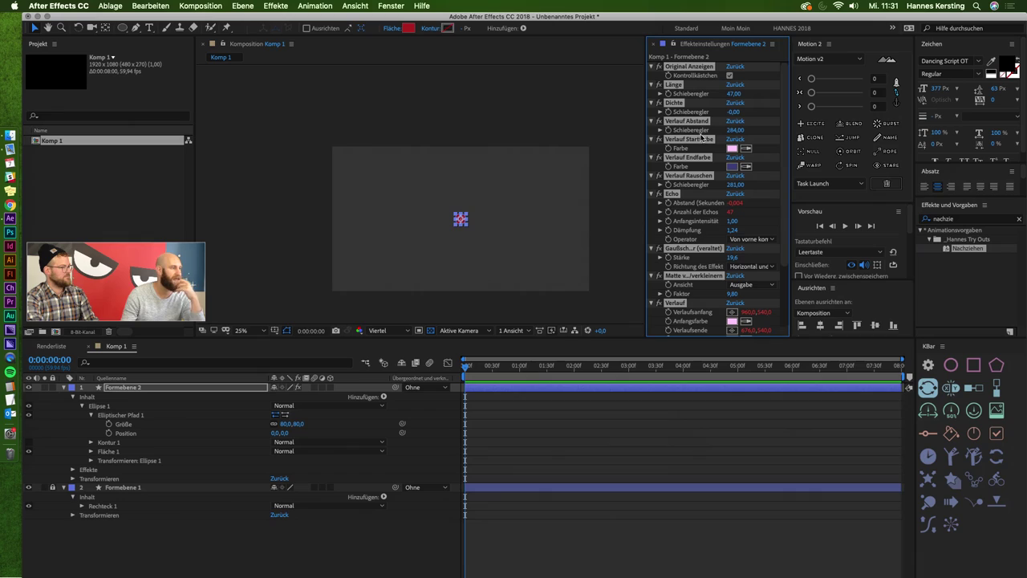
left_click(651, 67)
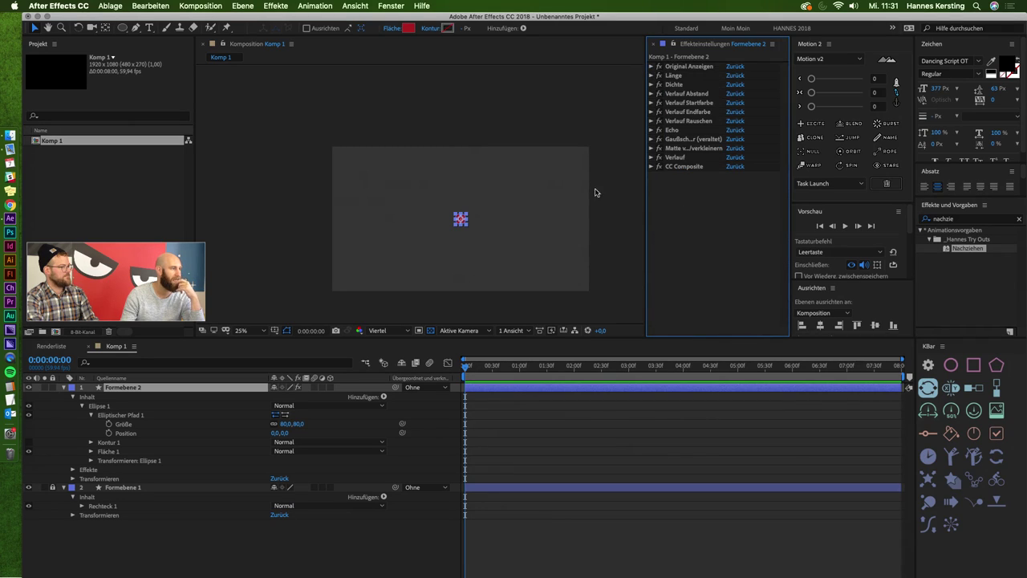
left_click(510, 267)
scroll(479, 222, "up", 2)
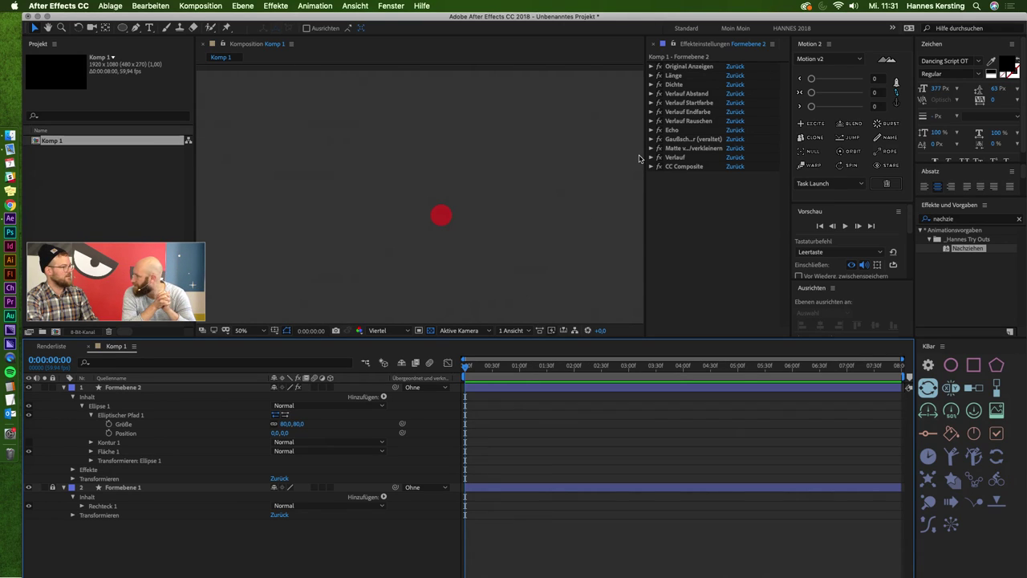
left_click(455, 389)
left_click(515, 413)
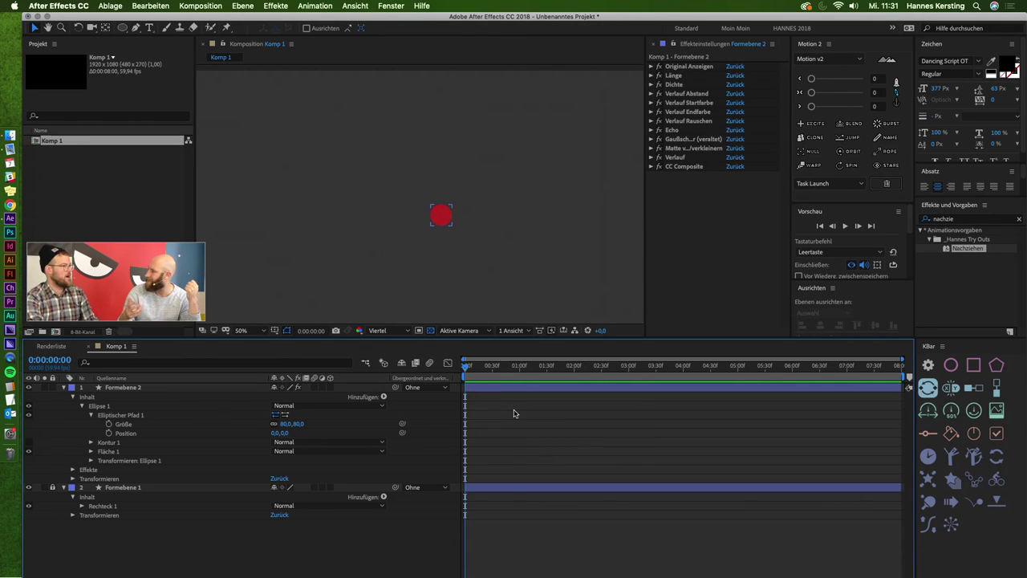
Draw a small circle near the top-left and try Echospace on it, then undo it.
left_click(122, 27)
left_click_drag(252, 124, 271, 145)
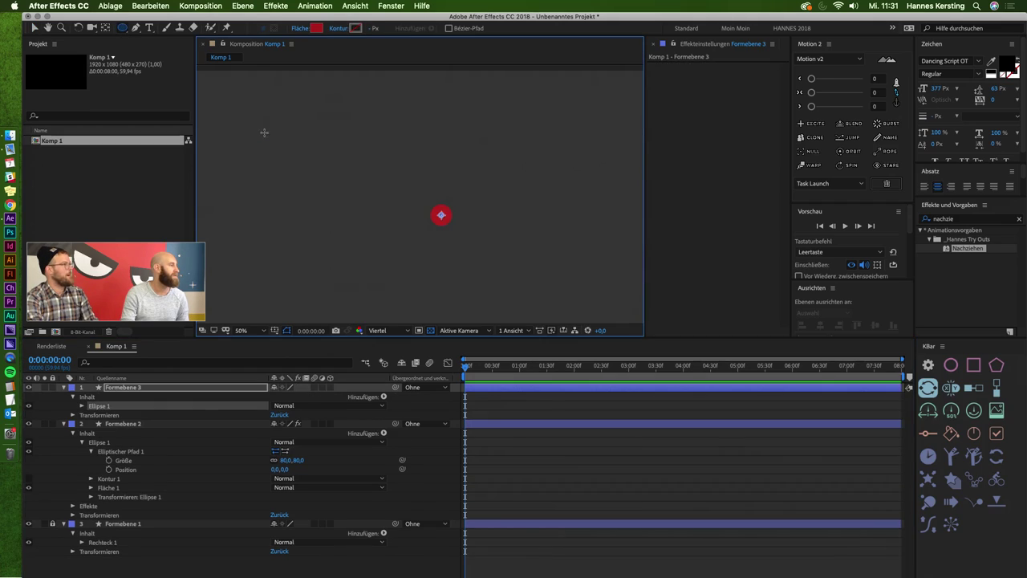
key("ctrl+space")
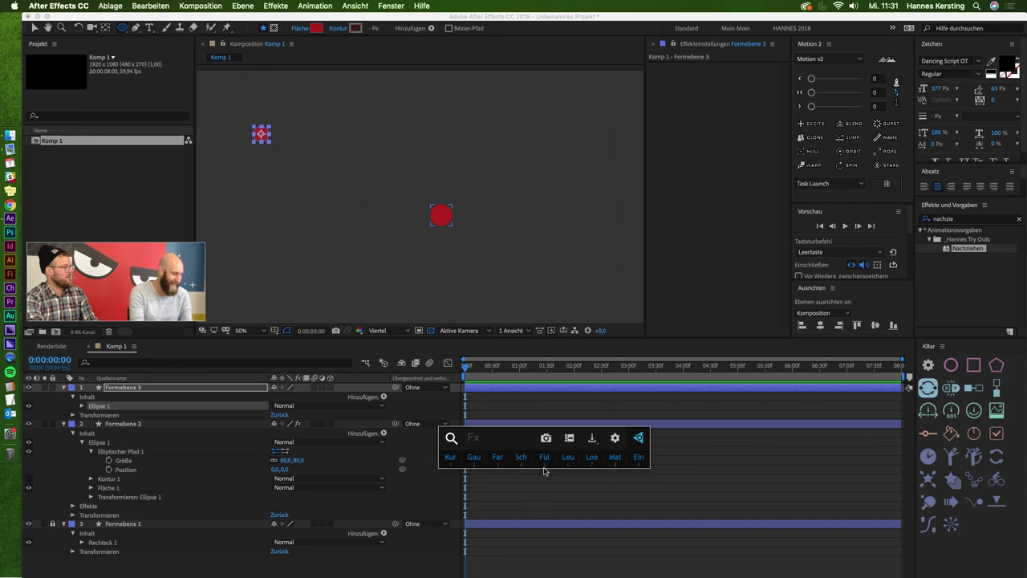
type("echo")
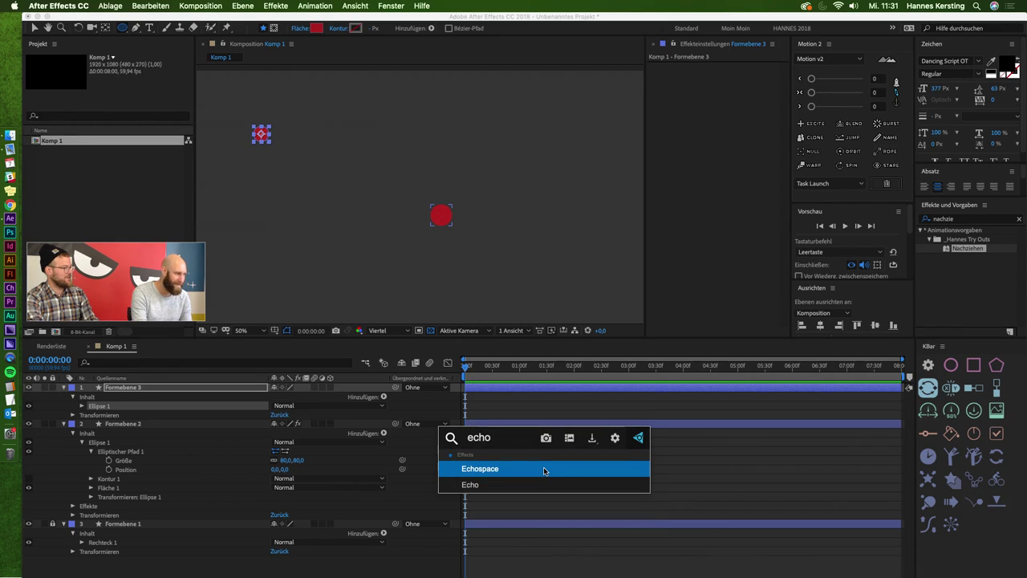
key("Return")
key("super+z")
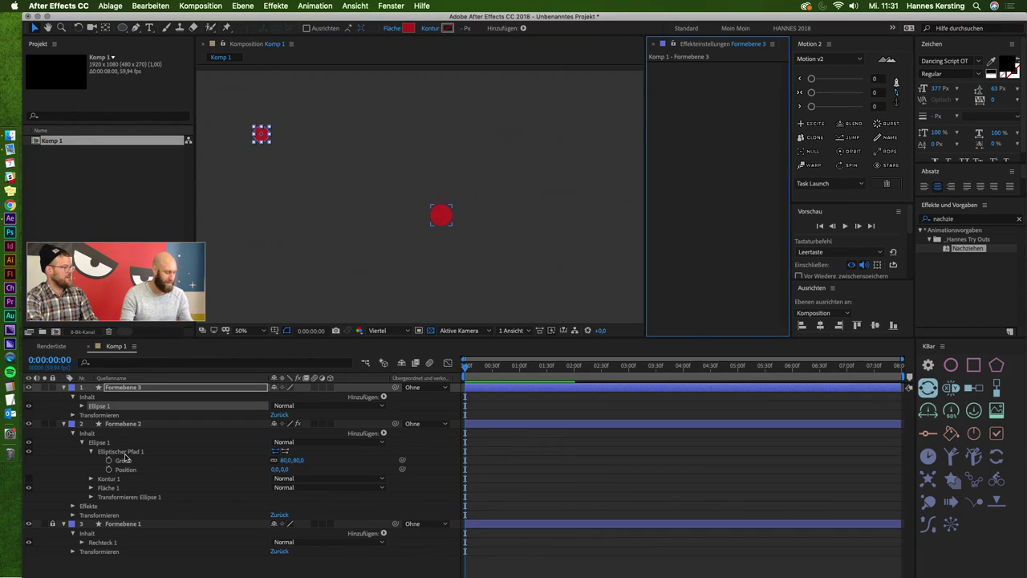
Apply the Echo effect to the new circle instead.
key("ctrl+space")
type("e")
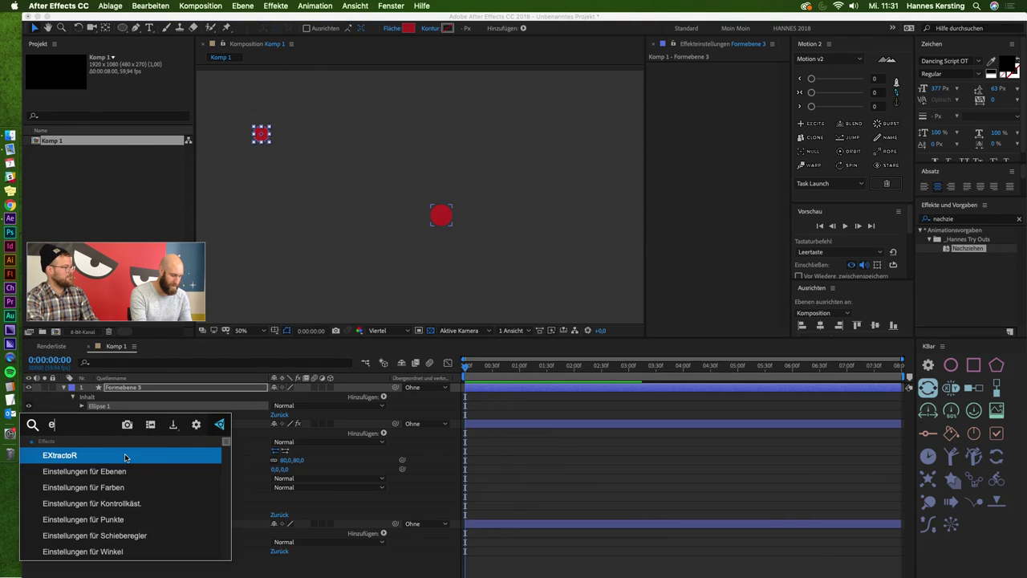
type("cho")
key("Down")
key("Return")
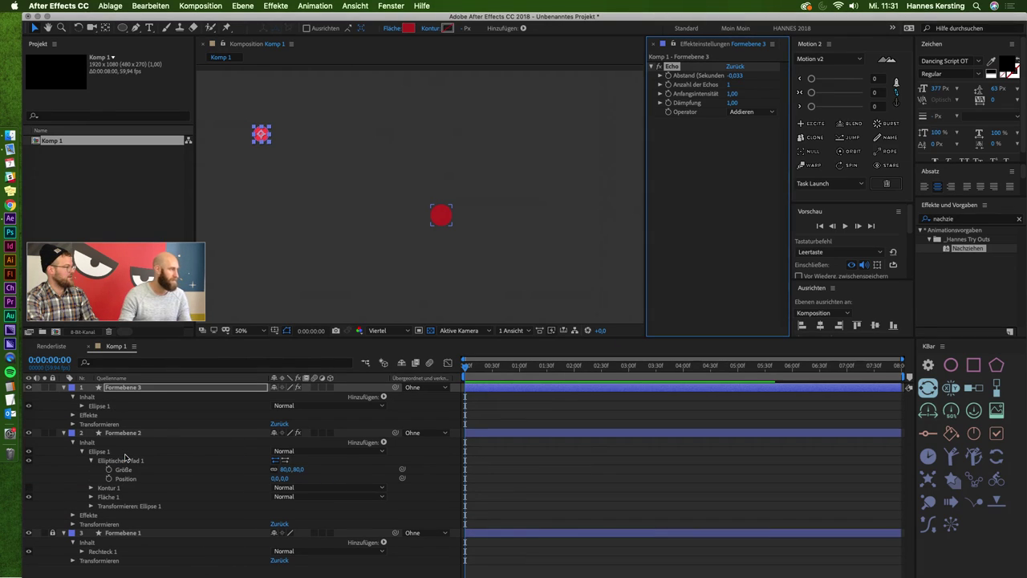
left_click(558, 403)
left_click(520, 390)
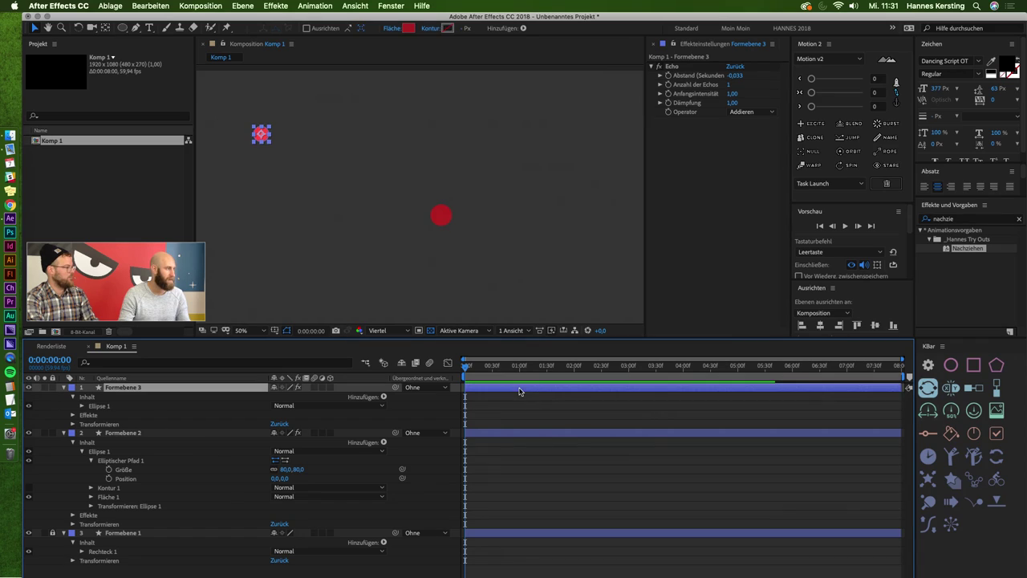
Keep Echo's Addieren operator and start Position keyframing, nudging the small circle right.
left_click(764, 115)
left_click(648, 208)
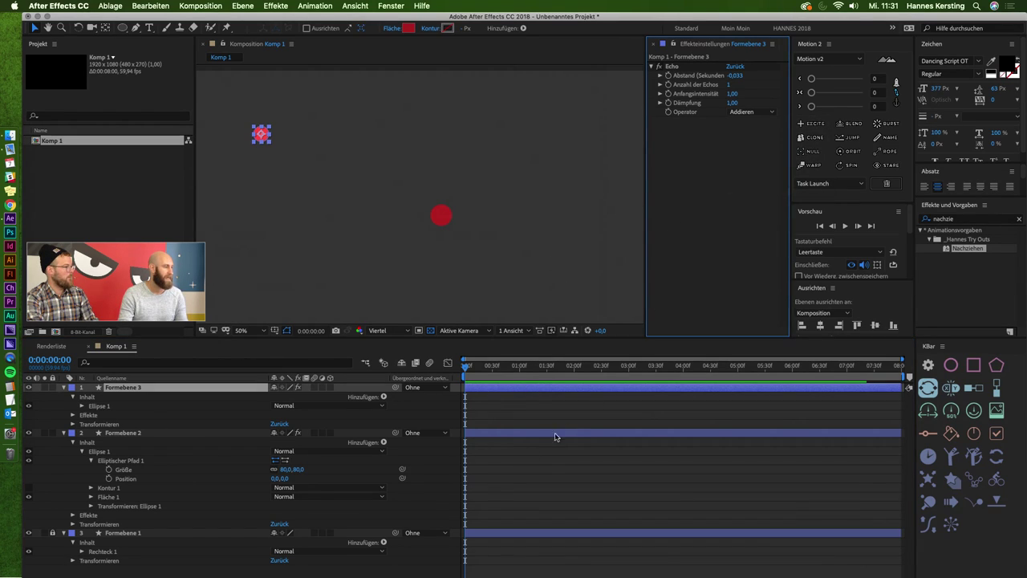
left_click(492, 390)
key("p")
left_click(90, 397)
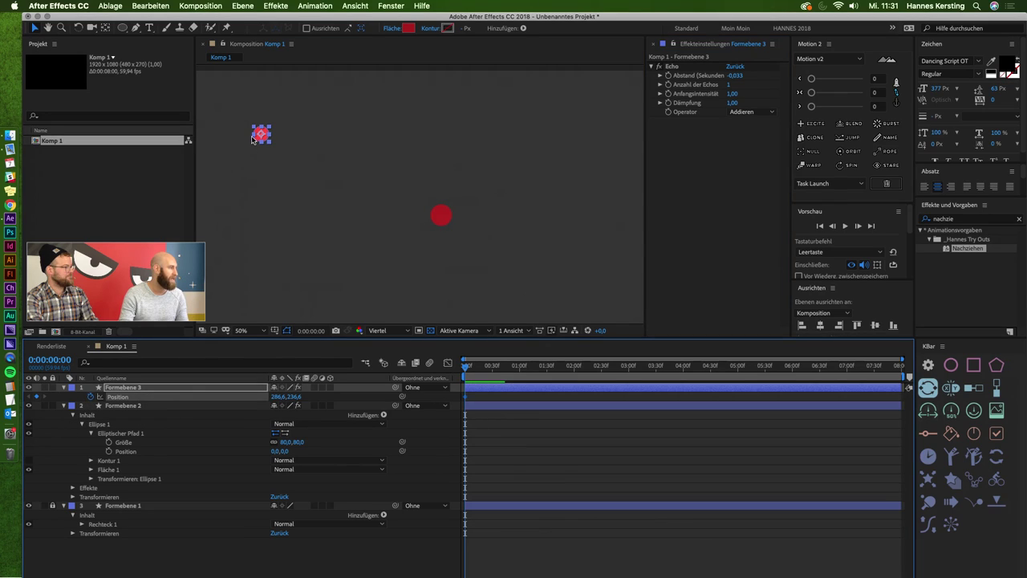
mouse_move(261, 135)
left_mouse_down()
mouse_move(345, 146)
mouse_move(283, 133)
left_mouse_up()
Add a Position keyframe at frame 45, hide Formebene 2, and preview the slide.
left_click(507, 371)
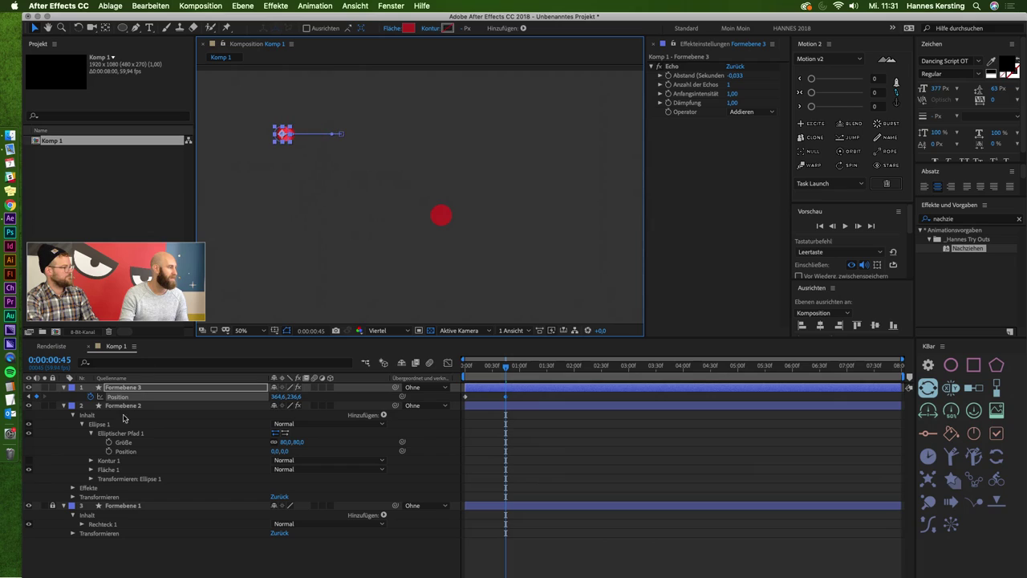
left_click(30, 407)
left_click(577, 414)
key("space")
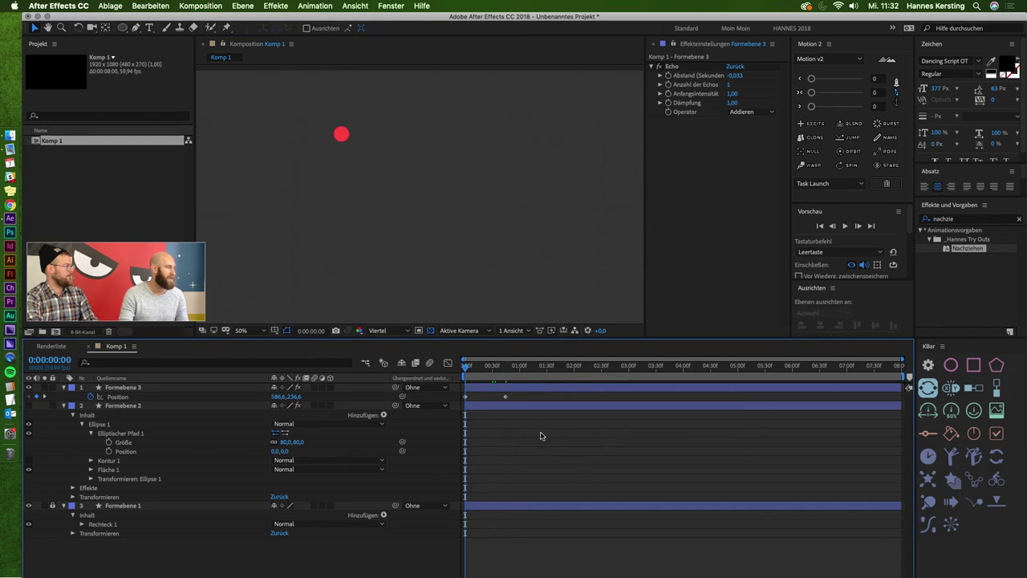
key("space")
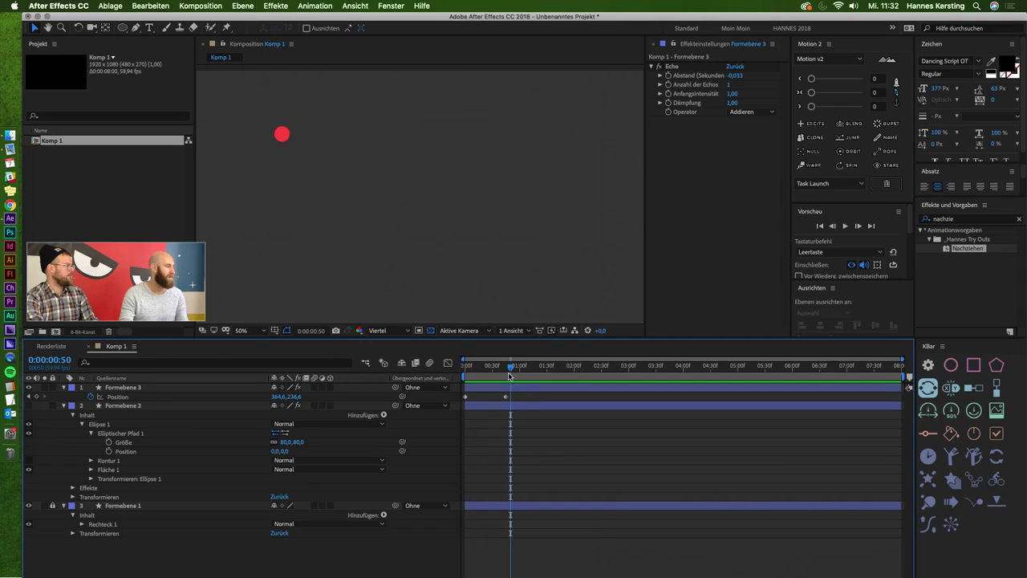
left_click(507, 398)
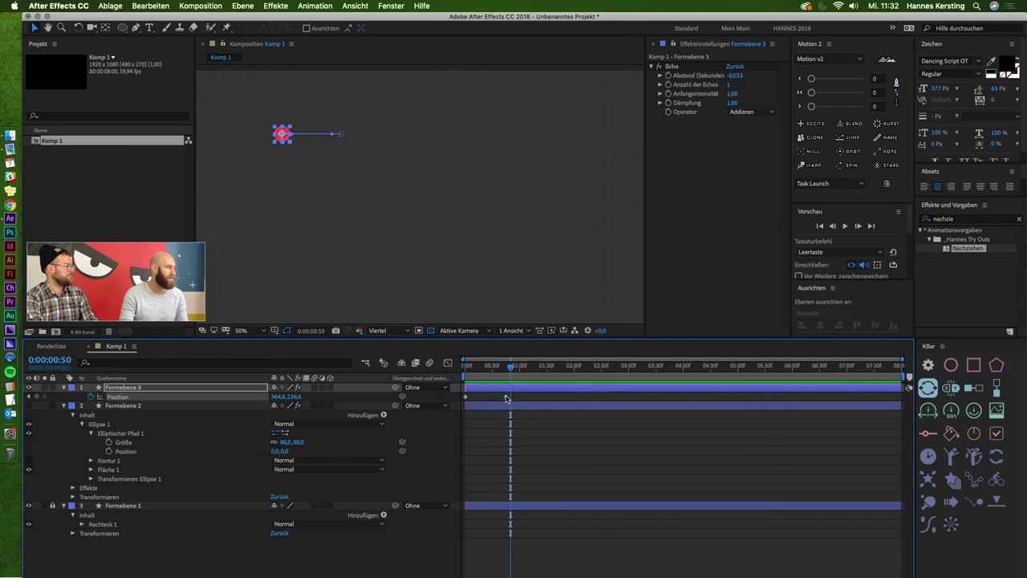
left_click(504, 402)
left_click(500, 402)
key("ctrl+v")
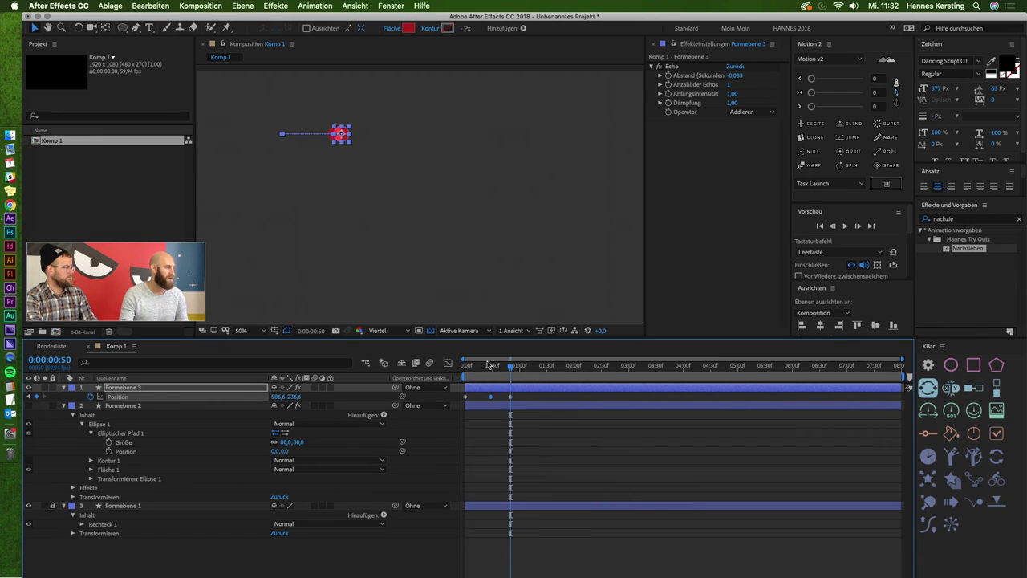
Set the Echo spacing to 0,1 seconds and preview the trail.
left_click(482, 366)
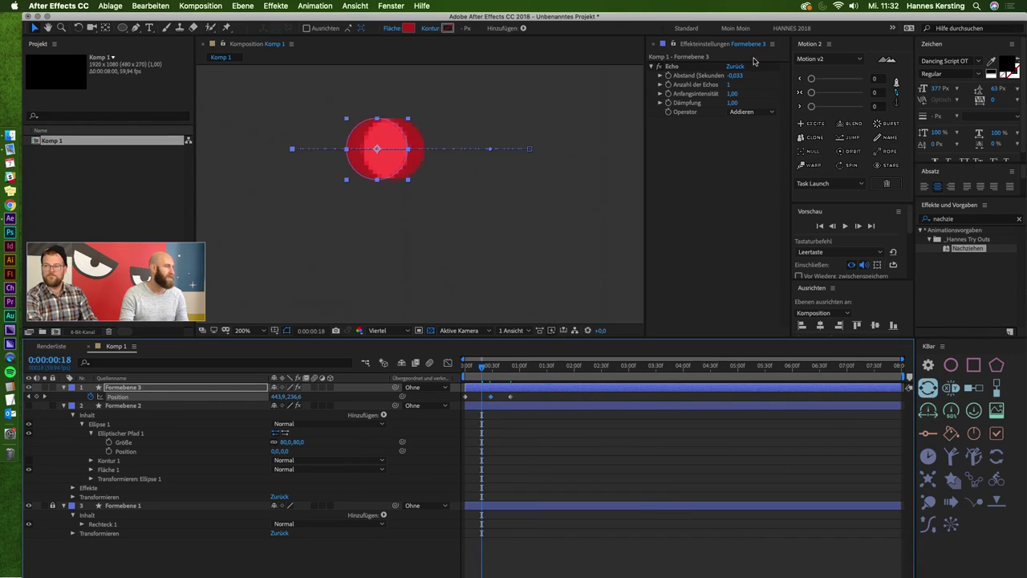
mouse_move(736, 81)
left_mouse_down()
mouse_move(733, 89)
mouse_move(743, 84)
left_mouse_up()
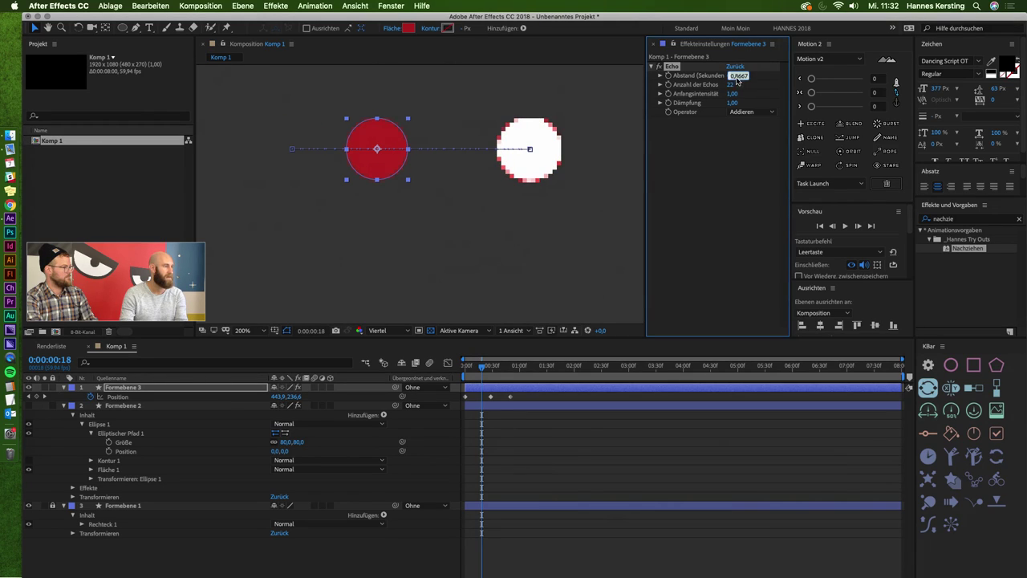
type("0,1")
key("Return")
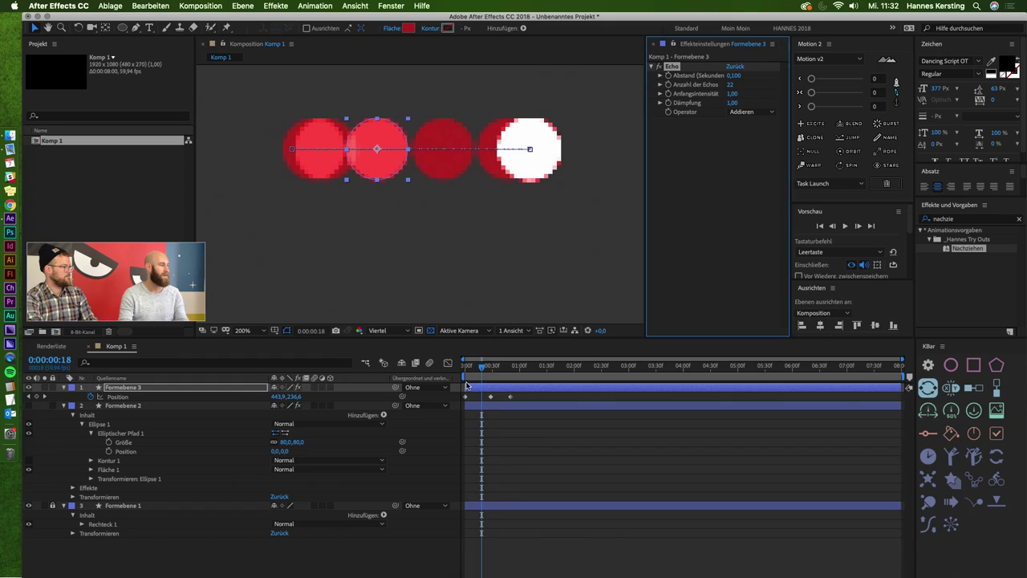
key("space")
key("comma")
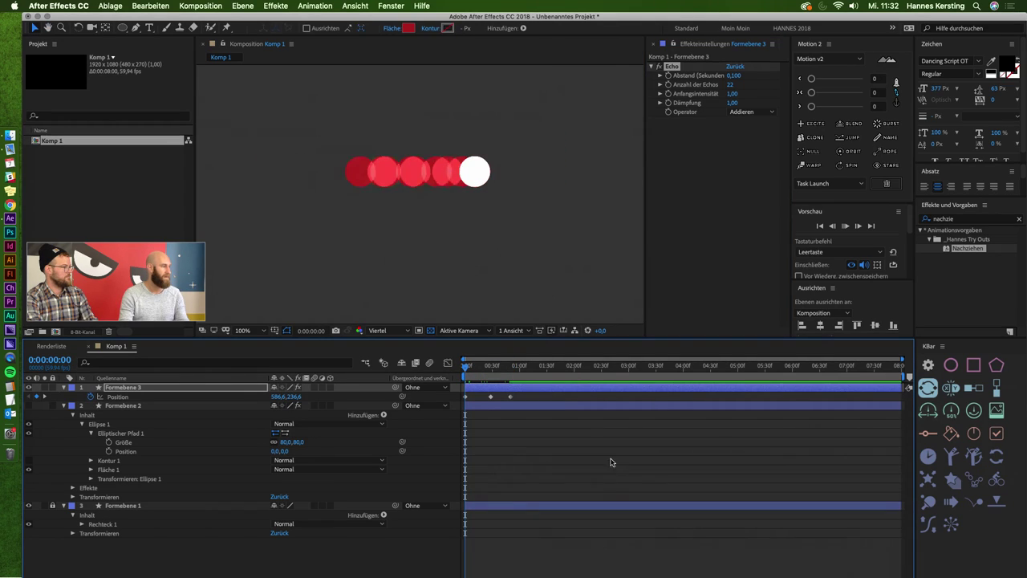
key("space")
Switch the Echo operator to Maximum at about one second.
mouse_move(526, 374)
left_mouse_down()
mouse_move(533, 369)
mouse_move(453, 386)
left_mouse_up()
left_click(746, 111)
left_click(750, 130)
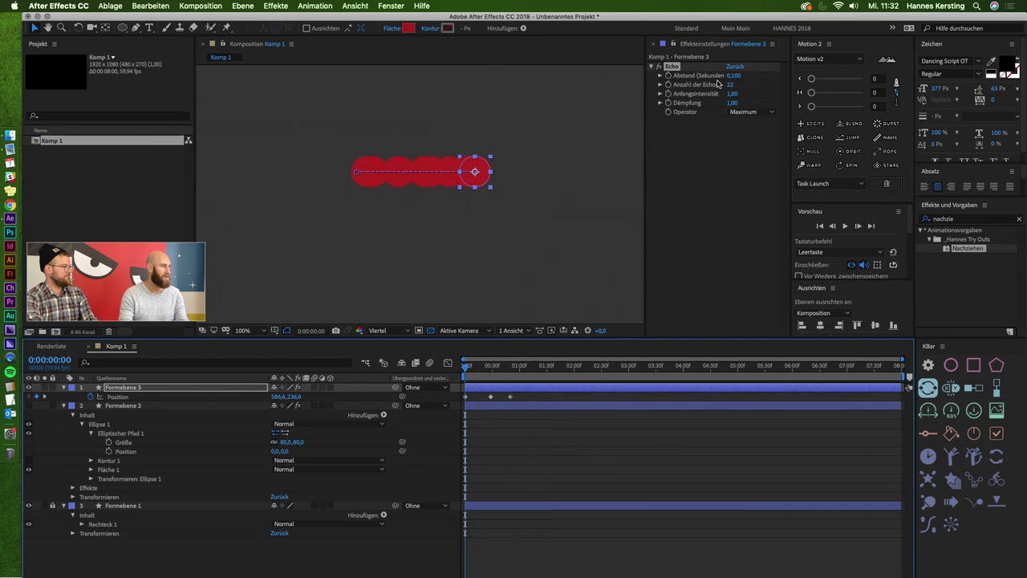
Change the Echo spacing to 0,01 and the echo count to 10, previewing each change.
left_click(733, 75)
type("0,01")
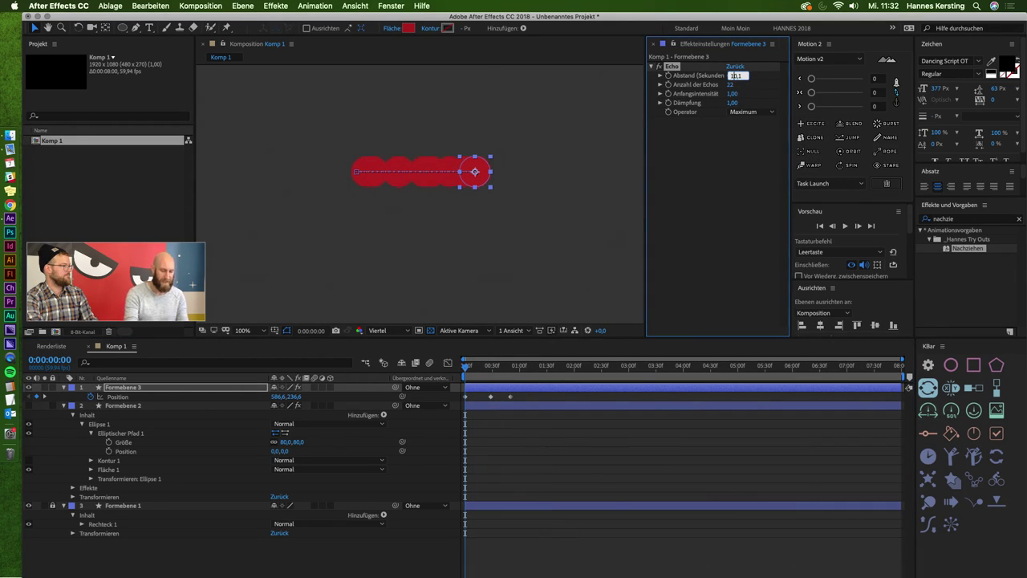
key("Return")
key("space")
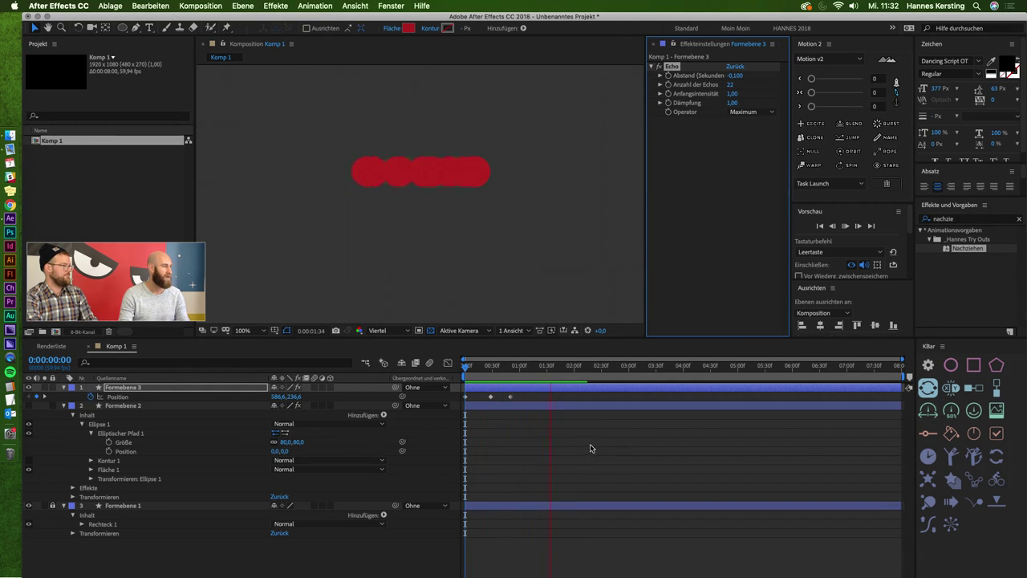
left_click(733, 84)
type("10")
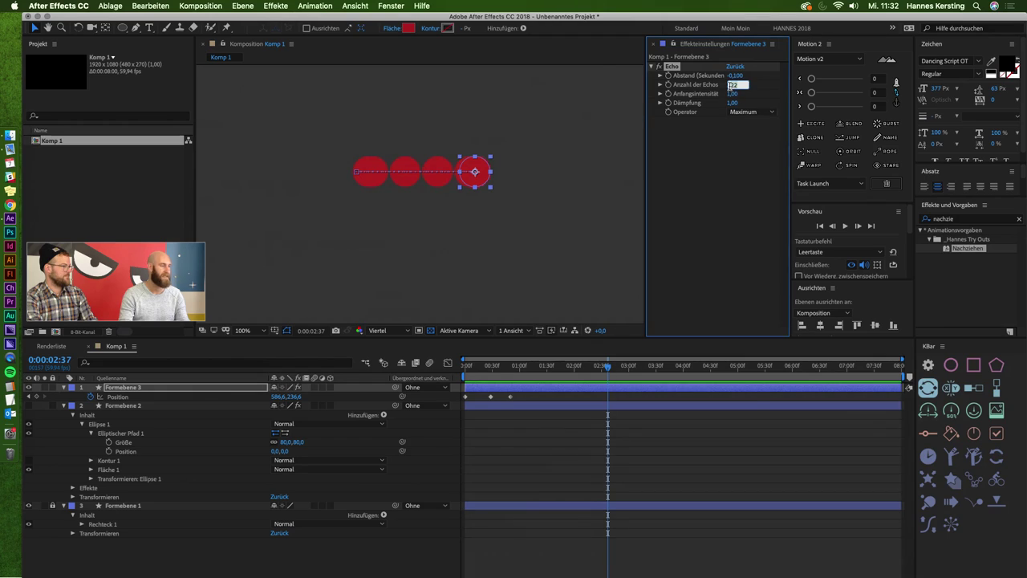
key("Return")
key("space")
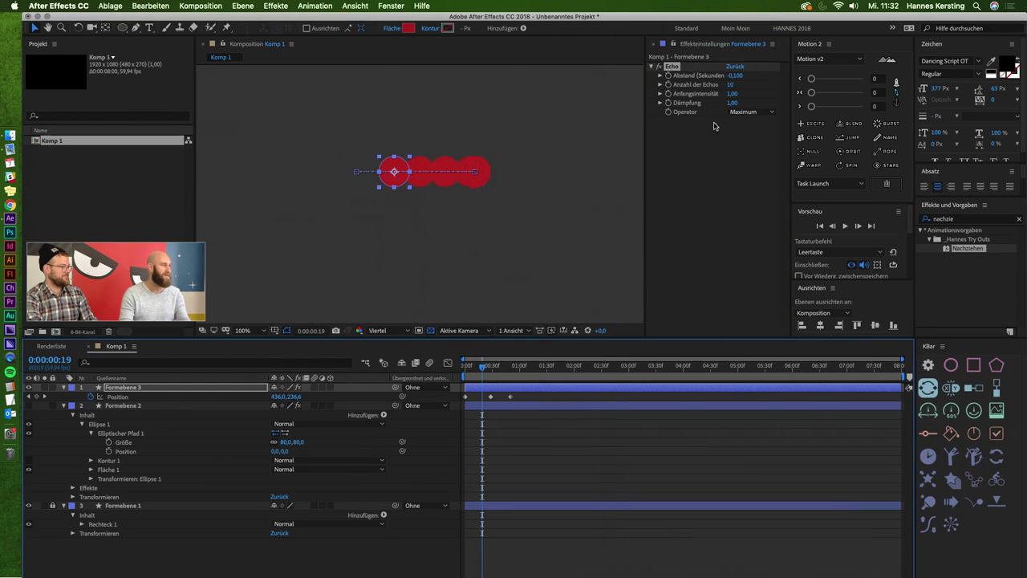
Set the echo spacing to -0,010, then preview and scrub the trail.
left_click(735, 76)
type("-0,010")
key("Return")
left_click(487, 368)
key("space")
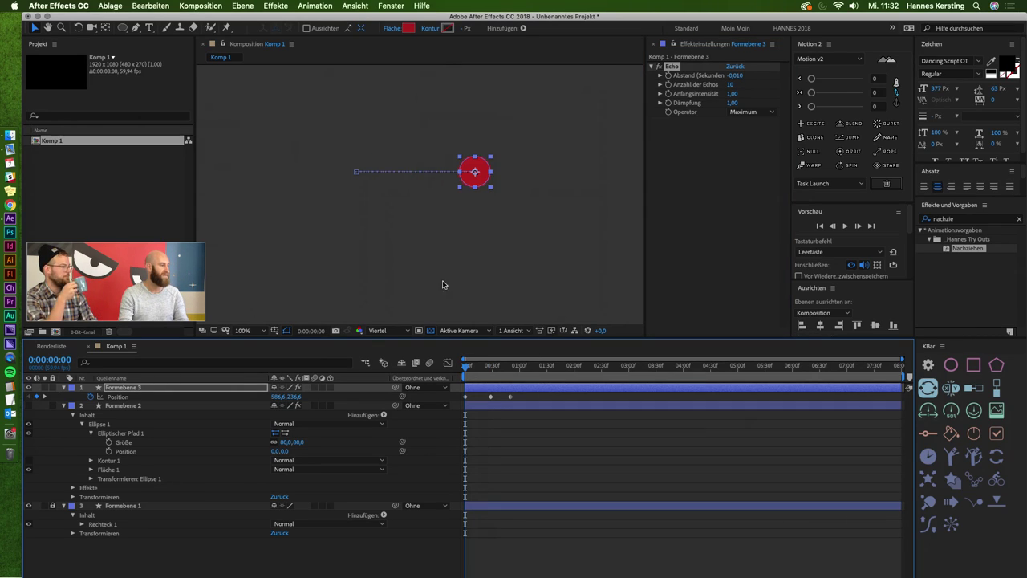
key("comma")
key("space")
left_click(480, 368)
left_click_drag(480, 368, 483, 368)
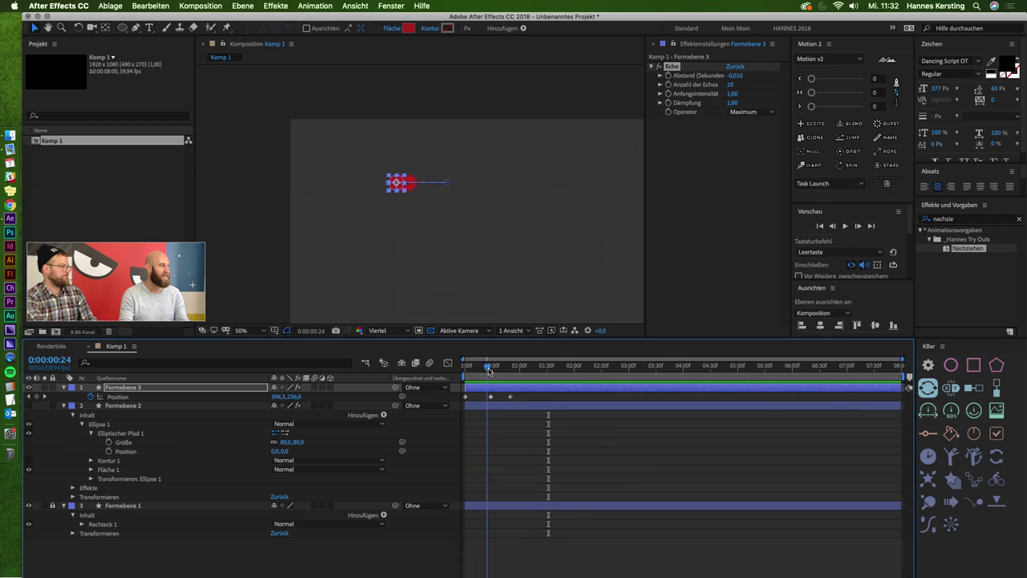
left_click(730, 84)
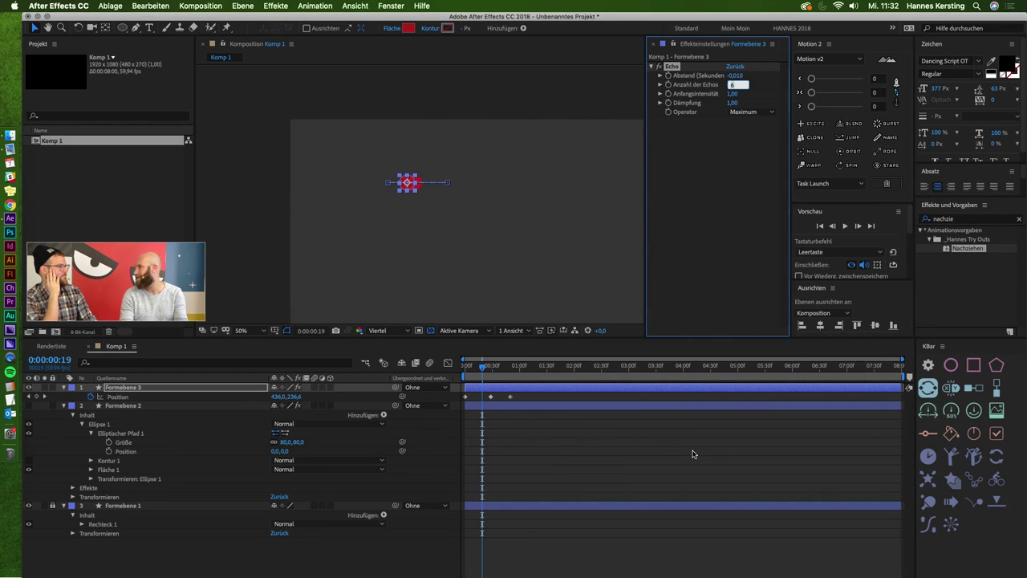
Delete the Formebene 3 layer.
left_click(694, 454)
left_click(407, 182)
key("Delete")
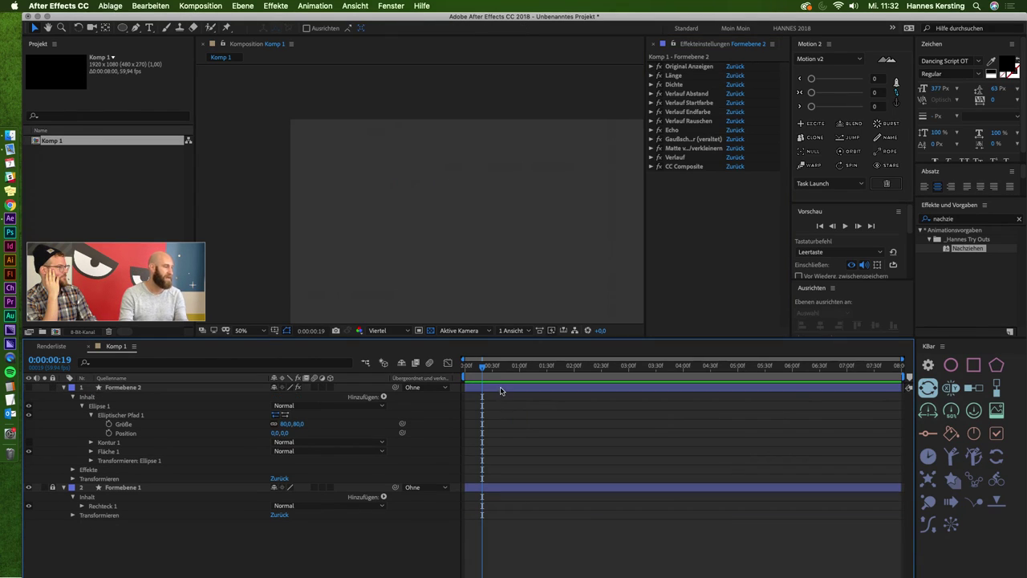
Unhide Formebene 2 and add Wiggle Loop with Pos Freq 1,00 and Pos Amp 200.
left_click(29, 387)
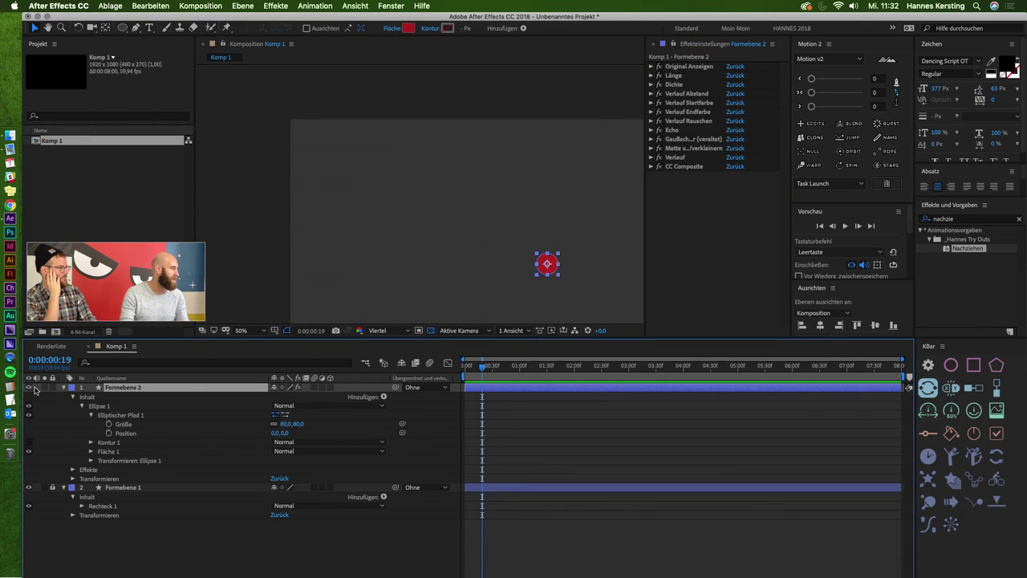
key("ctrl+space")
type("wig")
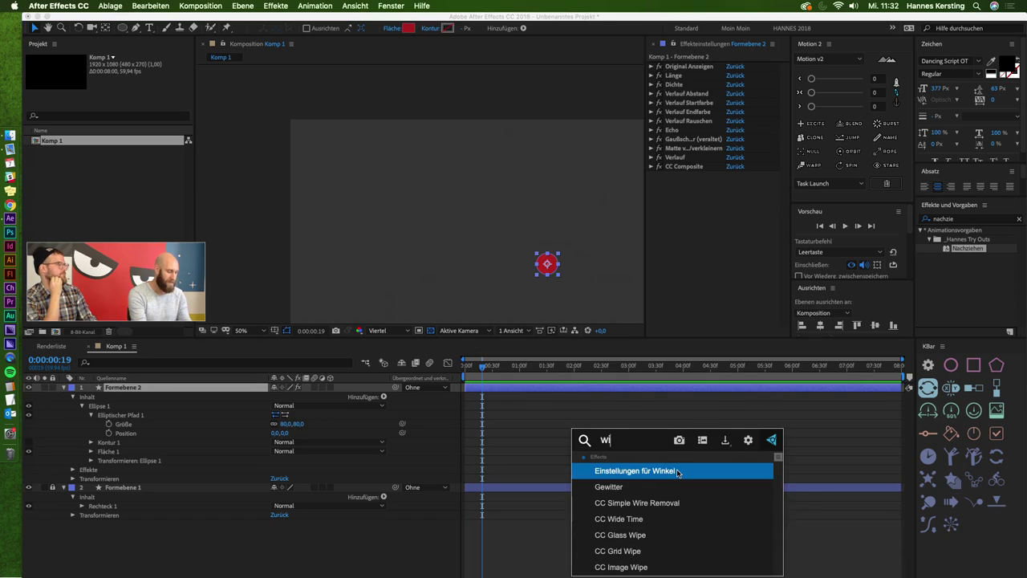
key("Down")
key("Down")
key("Return")
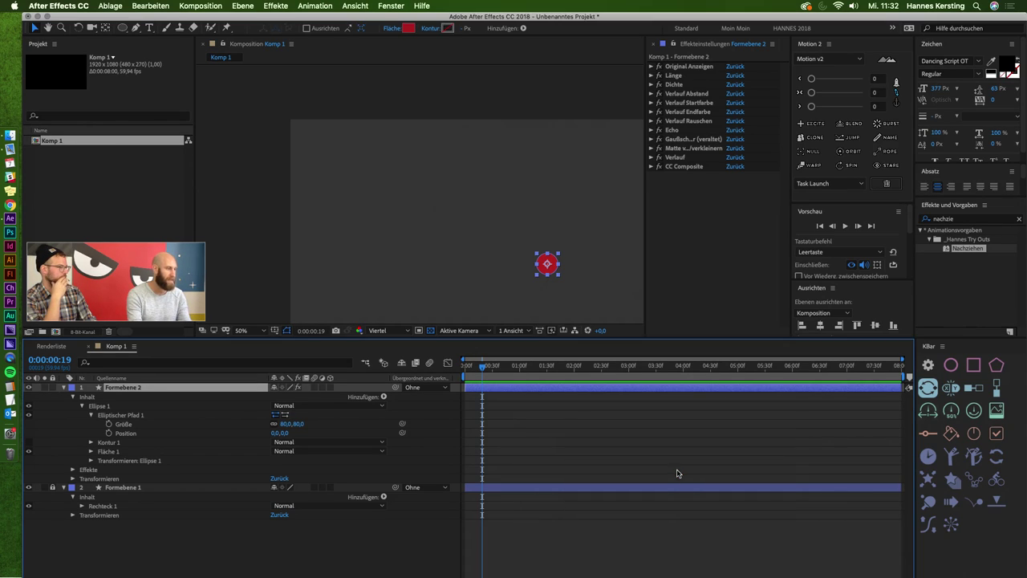
left_click(660, 185)
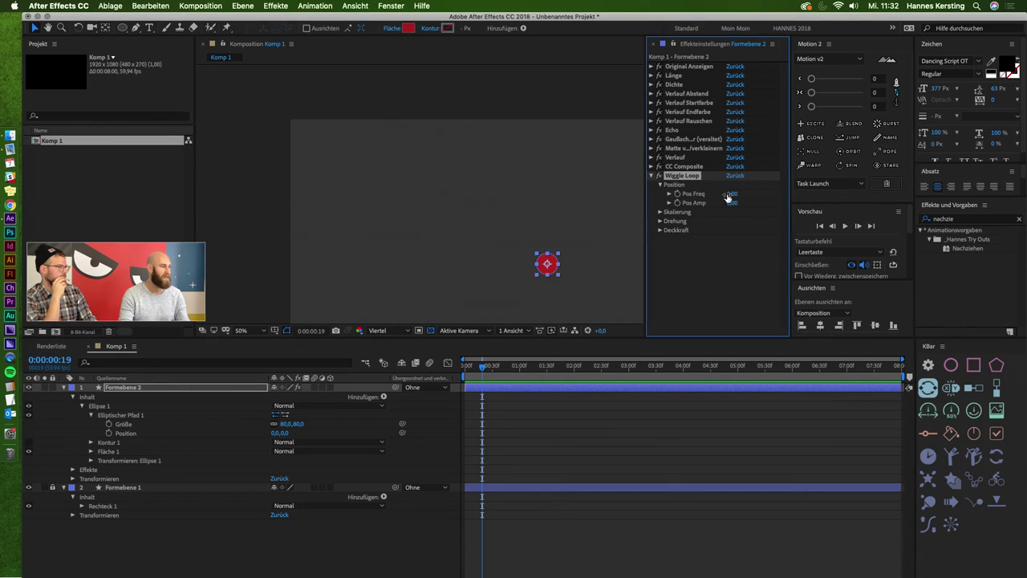
key("Tab")
type("200")
key("Return")
left_click(530, 436)
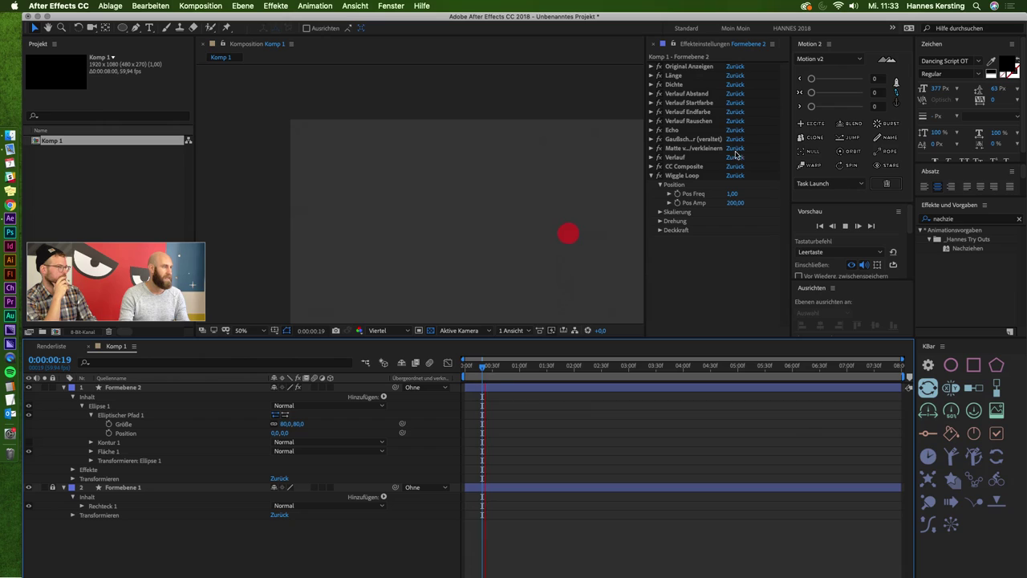
Toggle Original Anzeigen on and back off so the circle shows its pink effect look.
left_click(652, 66)
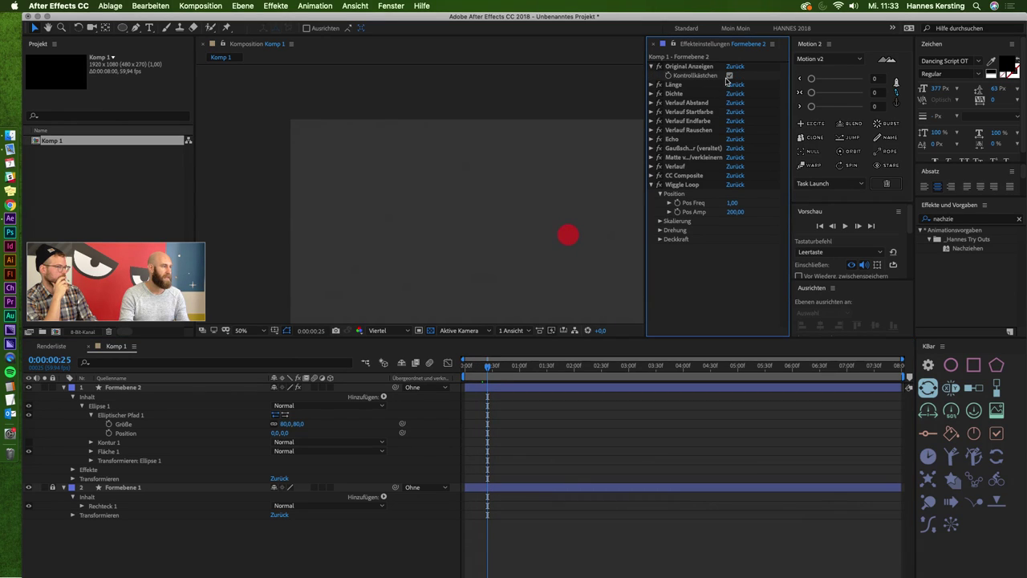
left_click(729, 76)
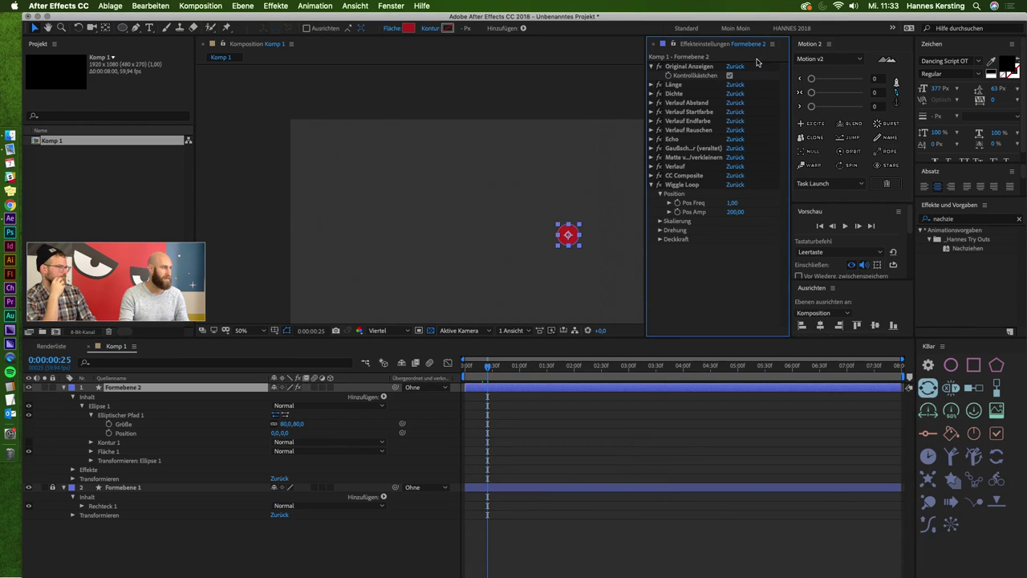
left_click(729, 76)
left_click(682, 470)
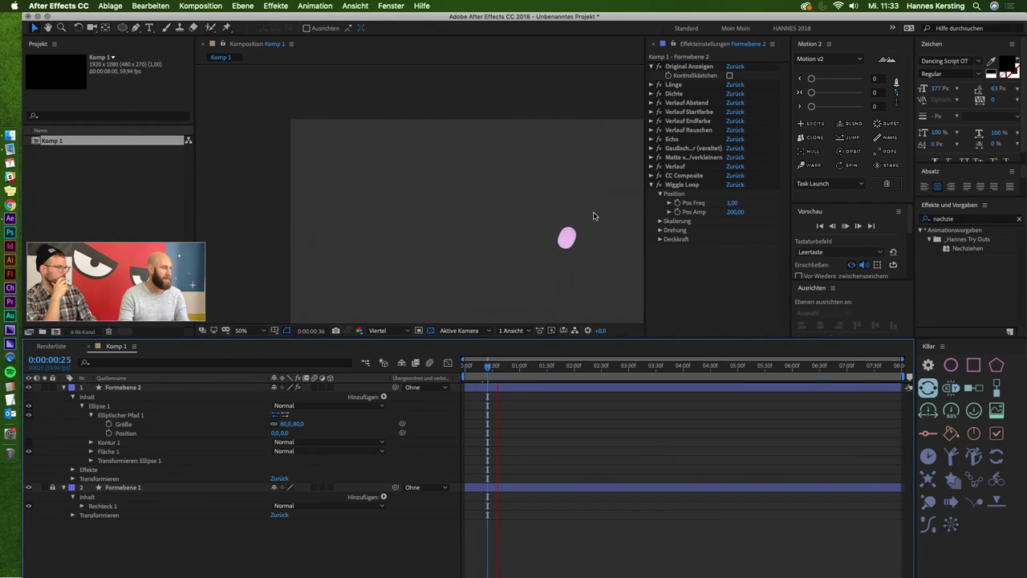
scroll(594, 215, "down", 2)
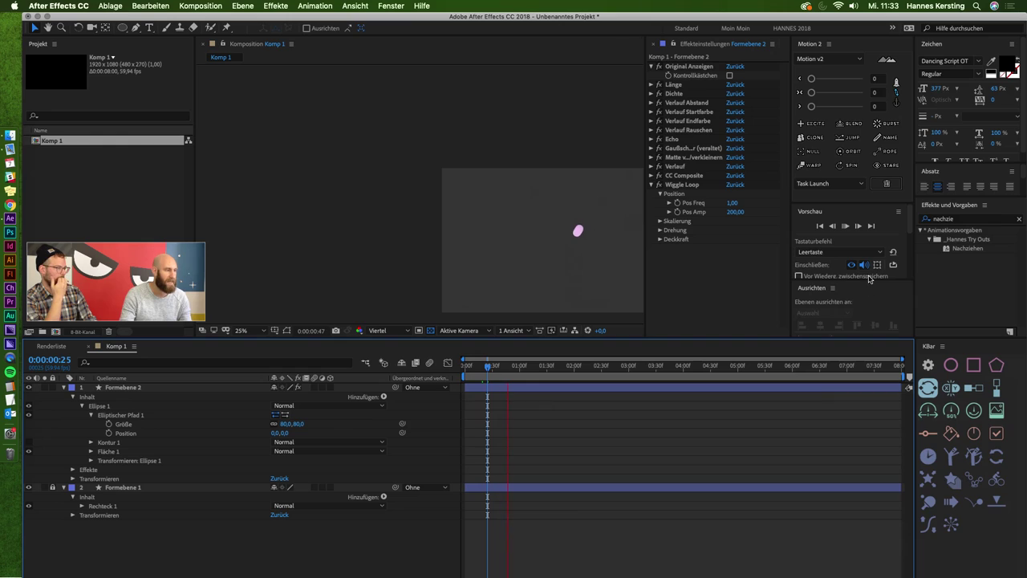
key("space")
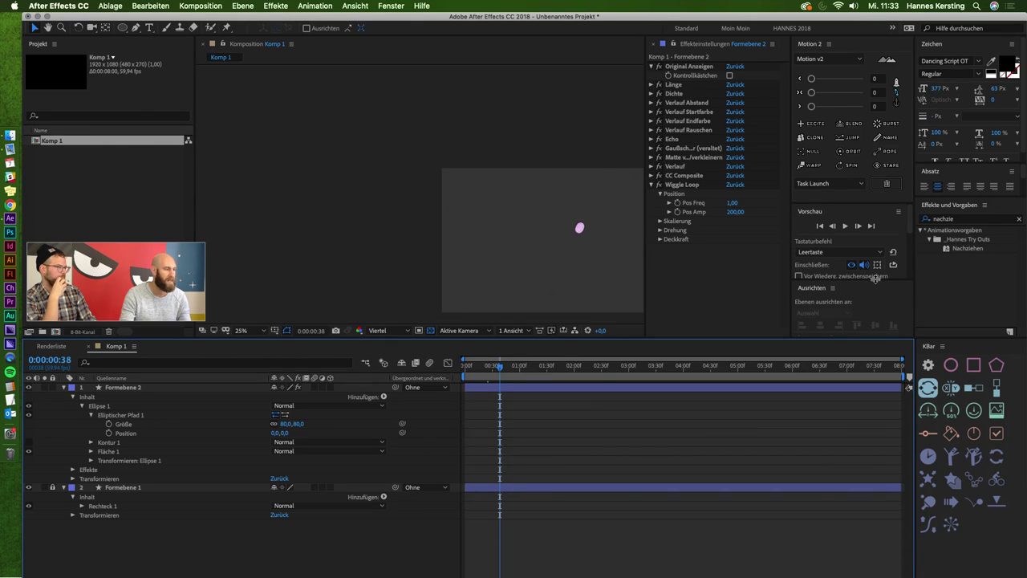
Enlarge the Vorschau panel and show its Auflösung resolution choices.
left_click_drag(877, 283, 879, 325)
scroll(879, 265, "down", 2)
left_click(881, 272)
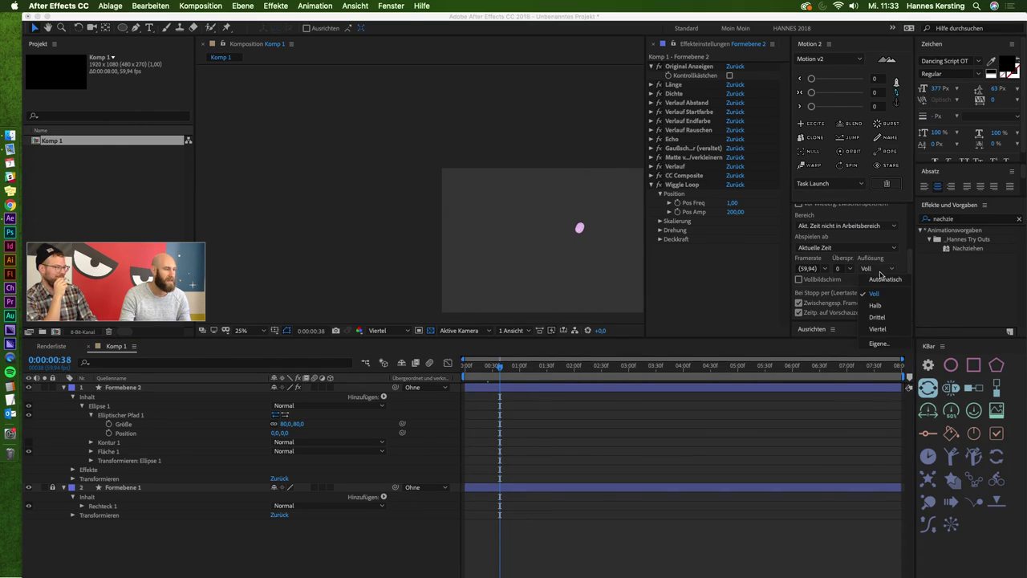
Set the preview to Viertel resolution skipping 2 frames, play it, and jump to 0:00:00:36.
left_click(877, 330)
key("space")
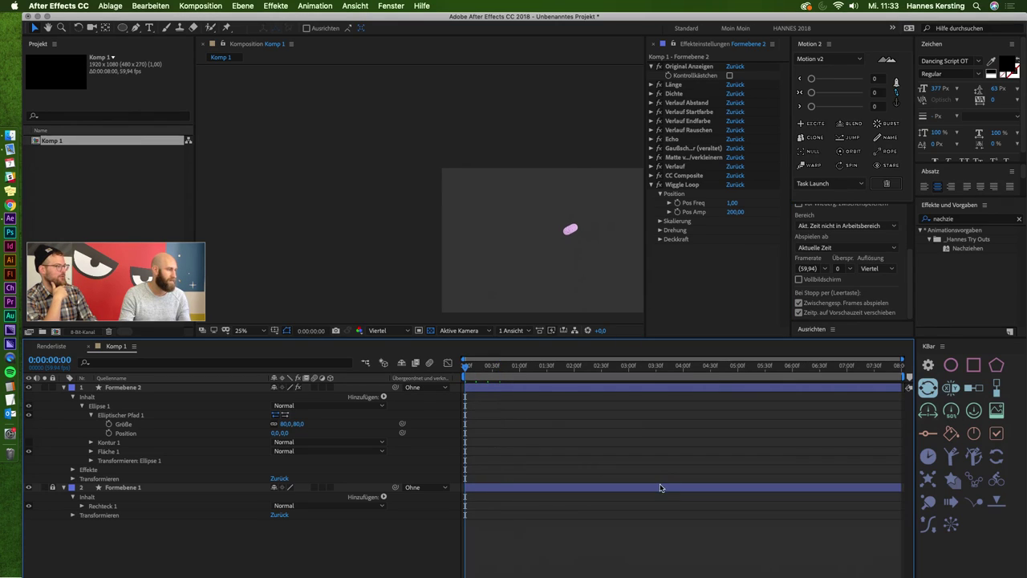
left_click(598, 230)
left_click(853, 270)
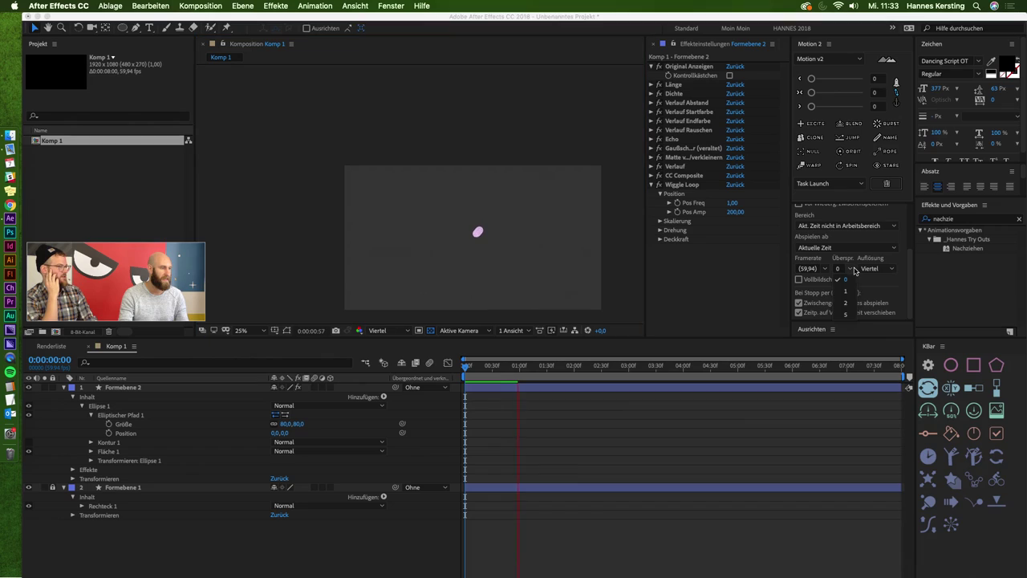
left_click(849, 303)
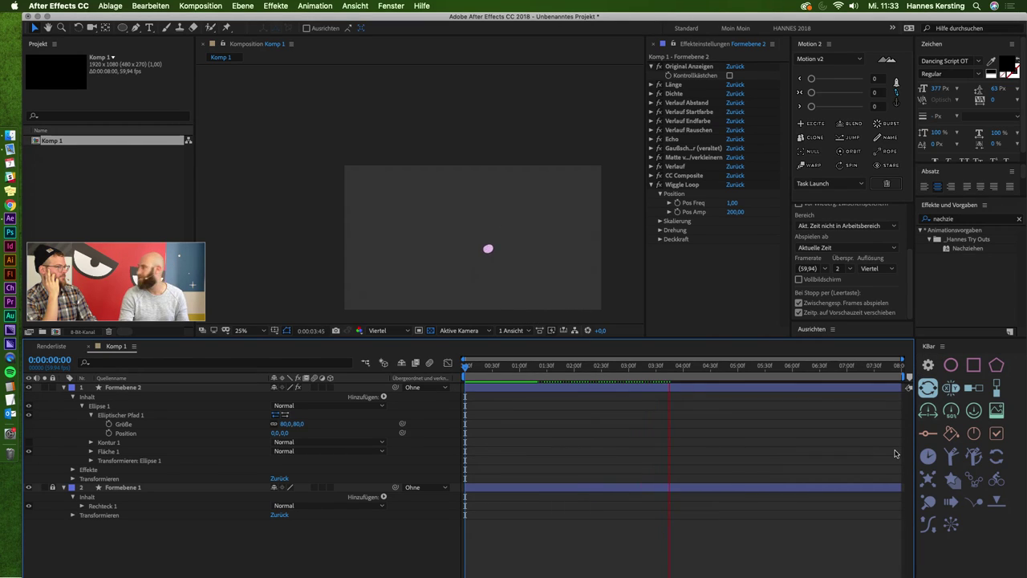
key("space")
key("space")
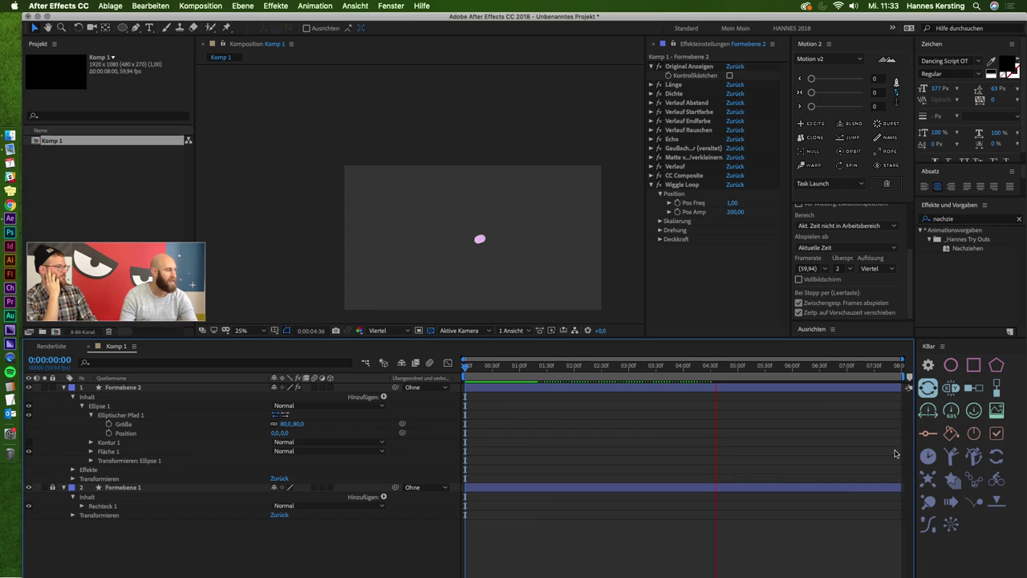
left_click(494, 370)
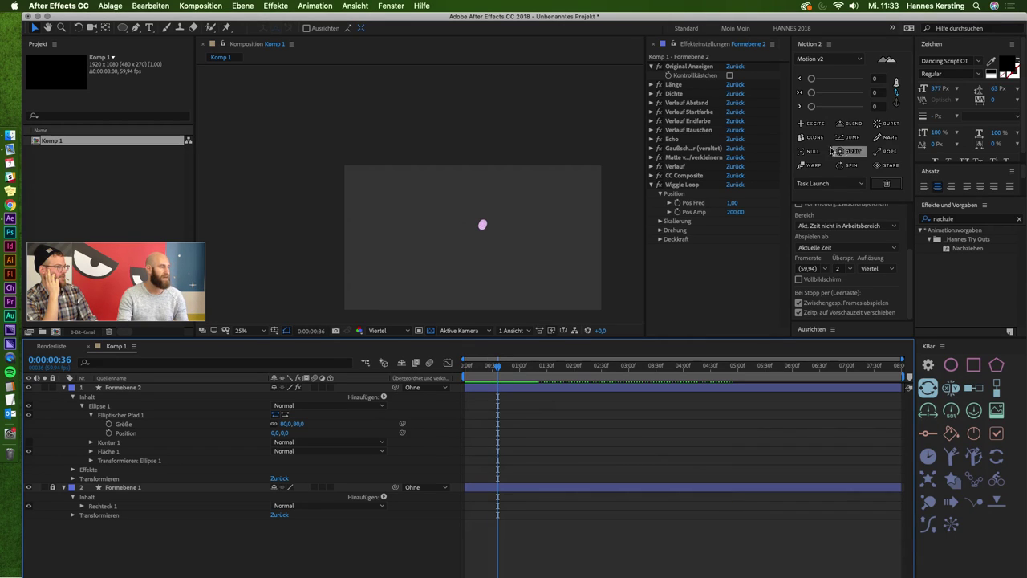
Expand Länge, raise its slider value, and preview the stretched wiggling pink dot from the first frame.
left_click(651, 85)
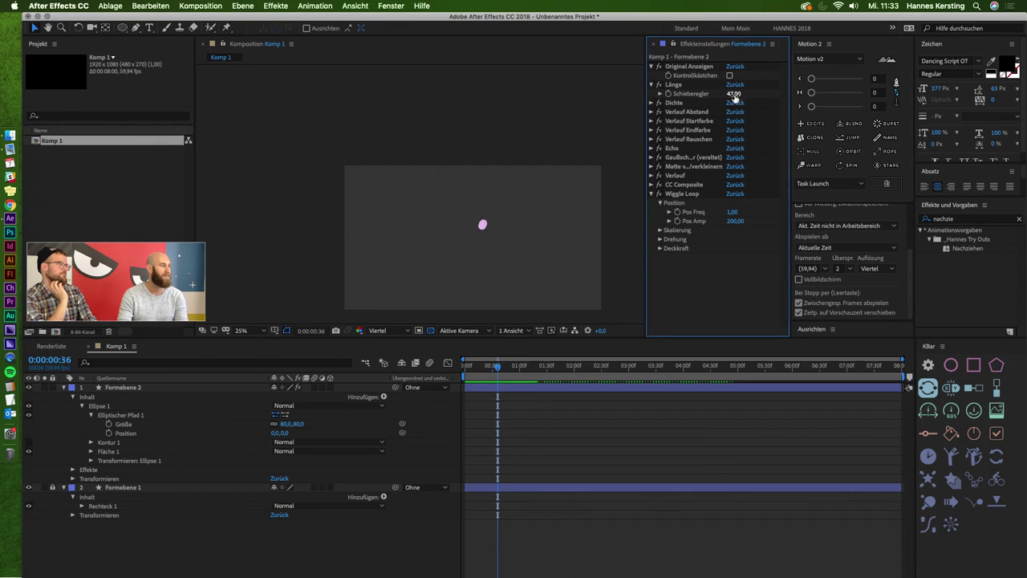
left_click_drag(735, 94, 743, 94)
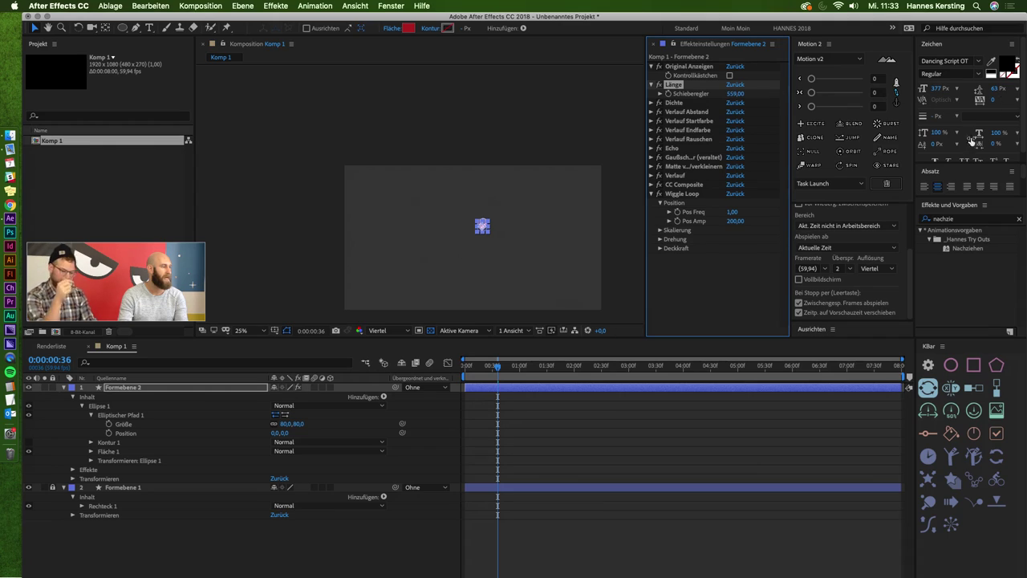
left_click(425, 376)
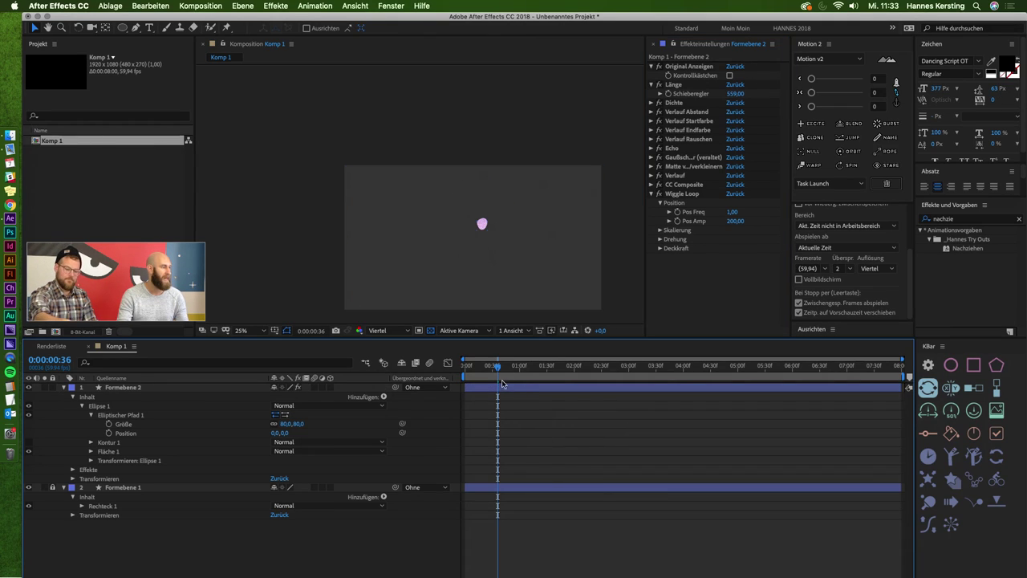
key("Home")
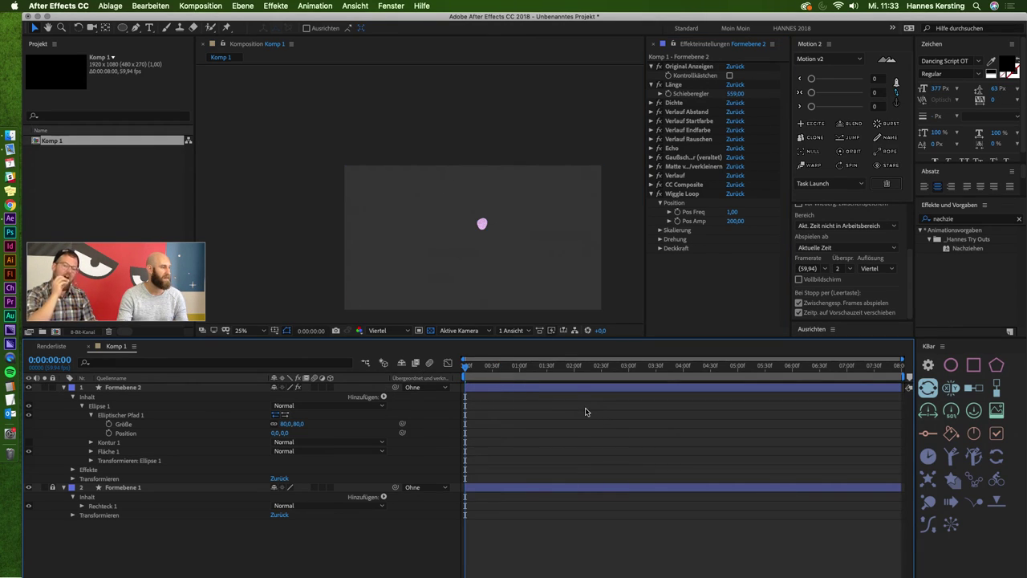
key("space")
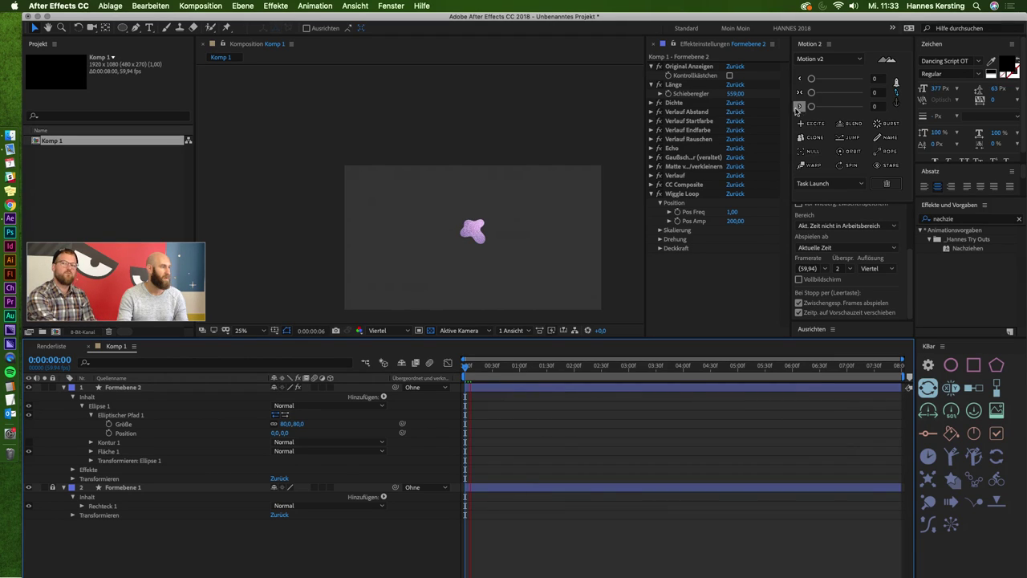
left_click(740, 95)
left_click(643, 393)
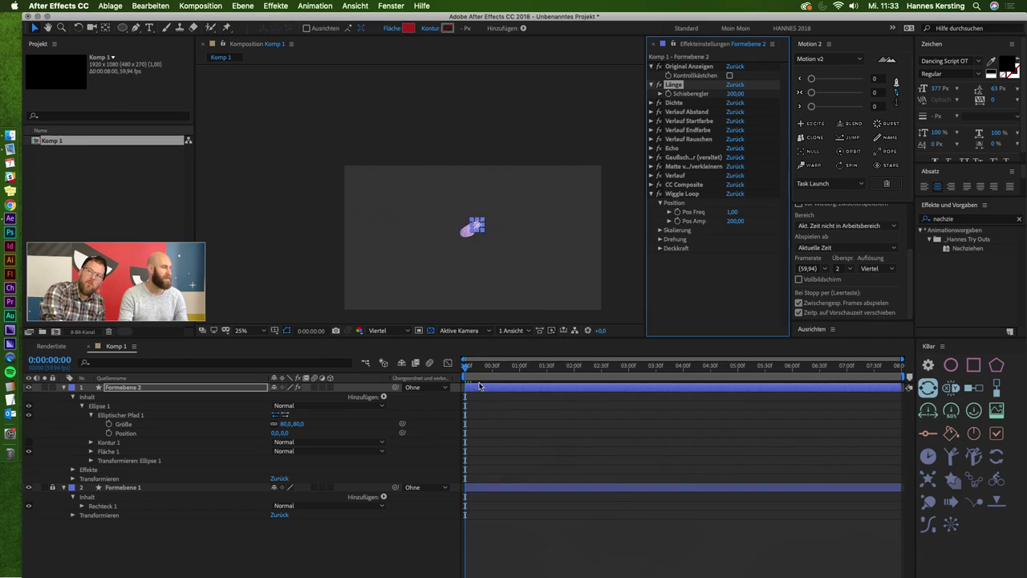
key("space")
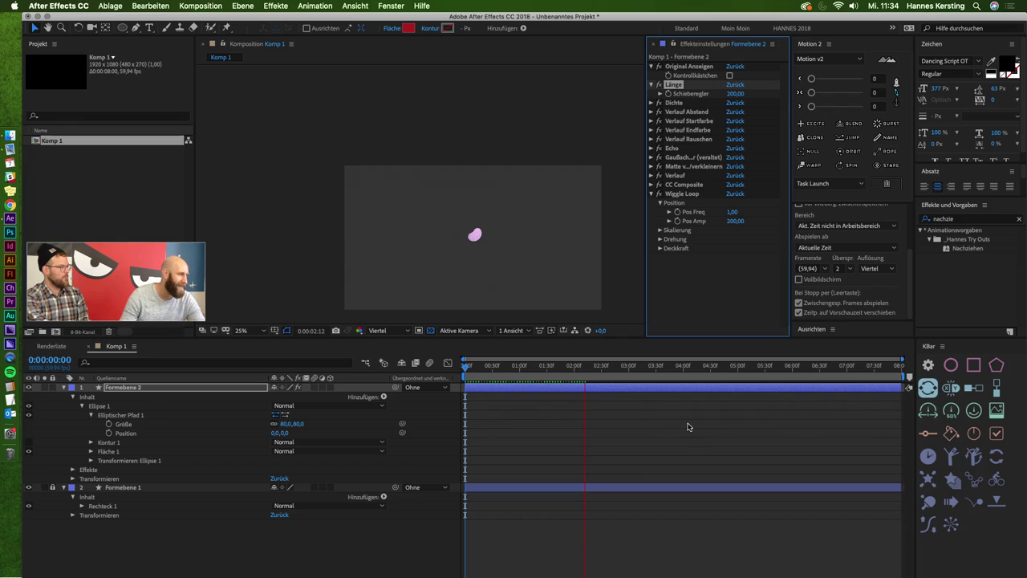
left_click(622, 434)
scroll(539, 282, "up", 2)
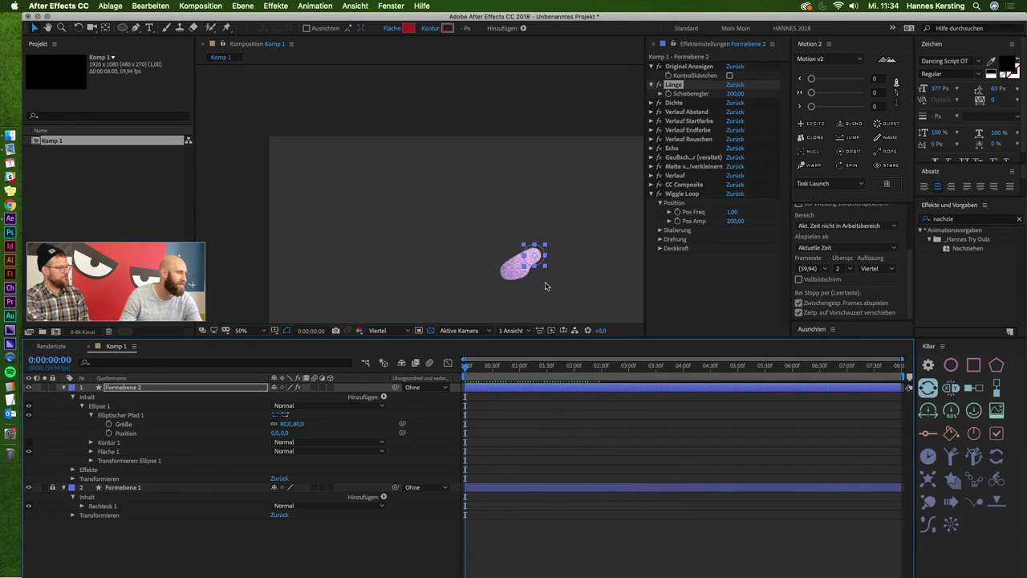
key("space")
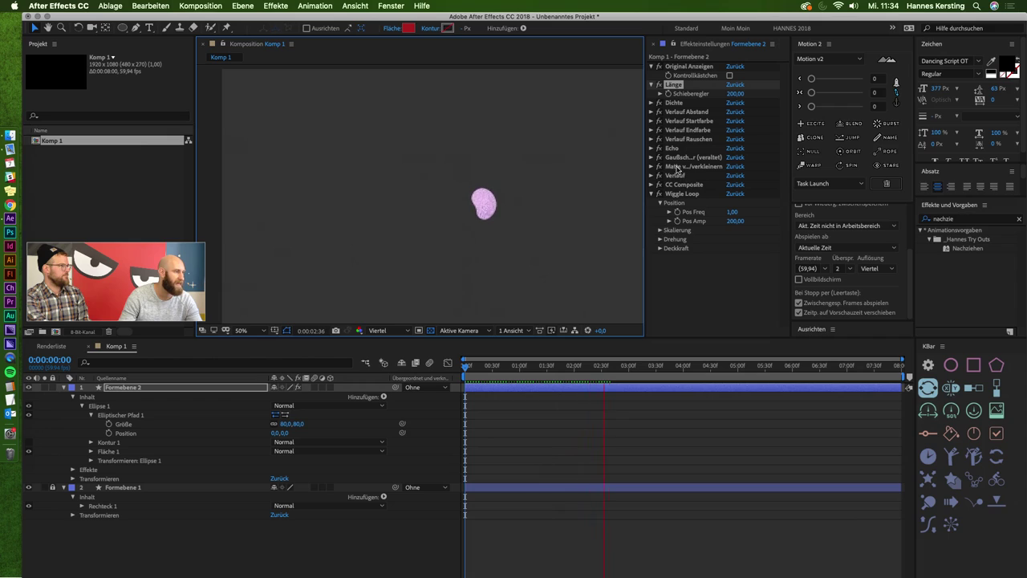
left_click(658, 142)
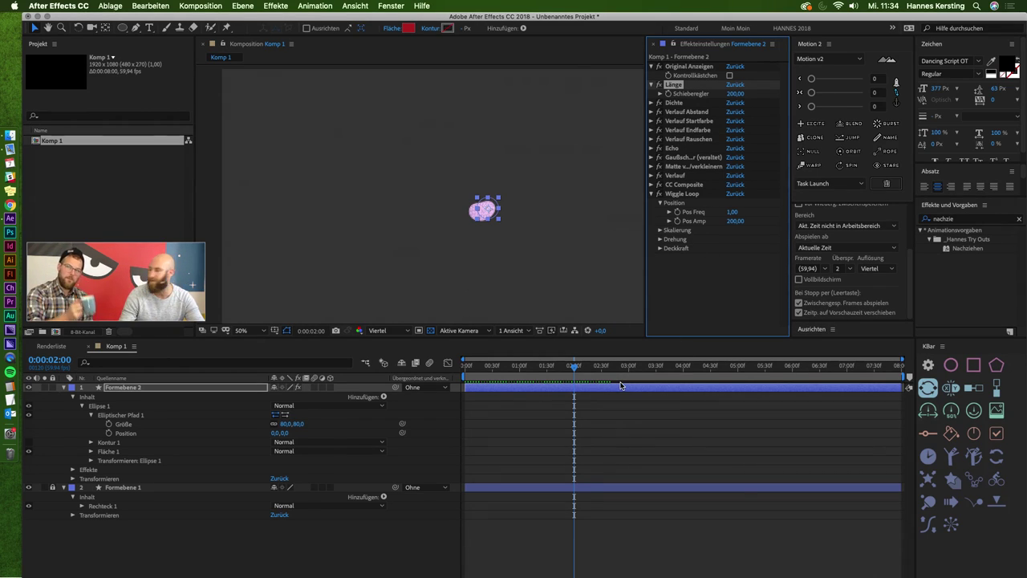
left_click(678, 194)
left_click(647, 397)
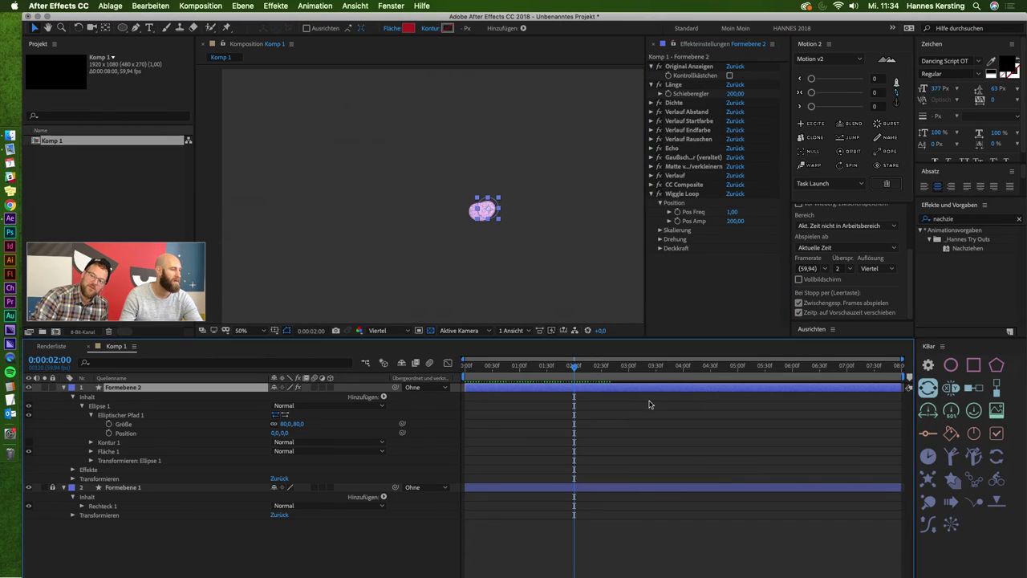
Delete the old ellipse layer and draw a new red circle with the Ellipse tool.
key("Delete")
left_click(122, 28)
left_click_drag(359, 140, 414, 194)
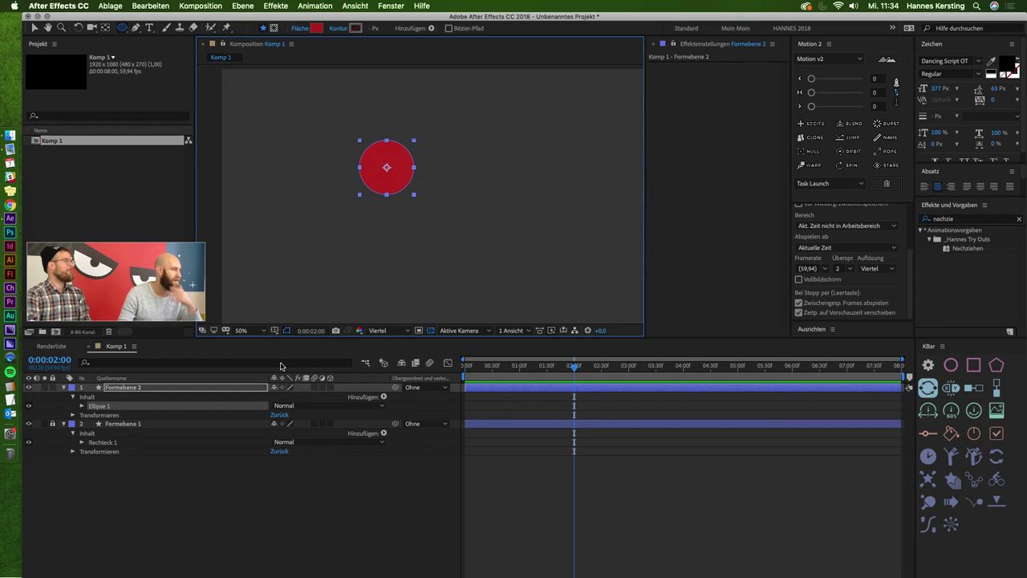
Set the Elliptischer Pfad Größe to 150, then to 100.
left_click(81, 406)
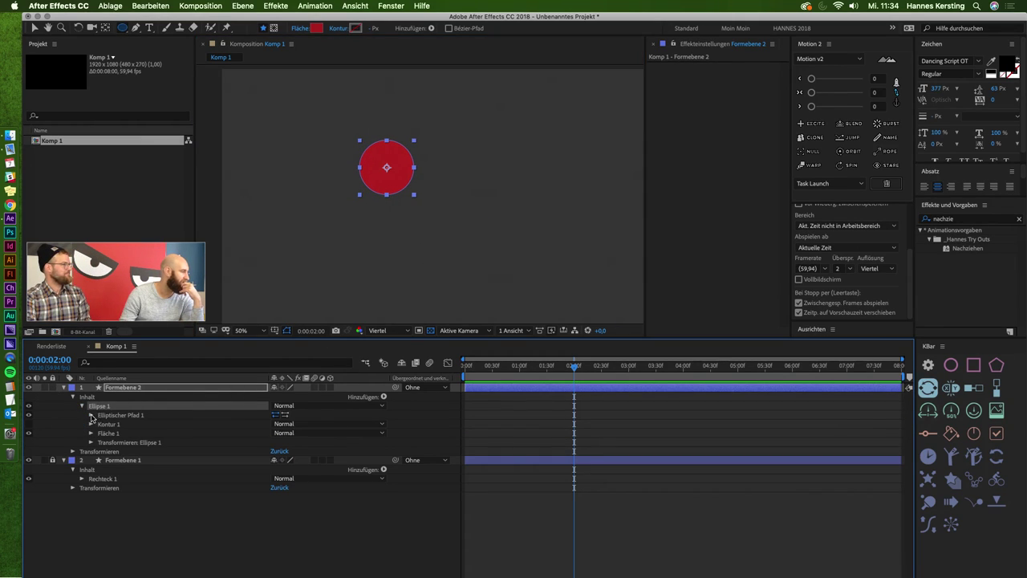
left_click(91, 415)
left_click(295, 424)
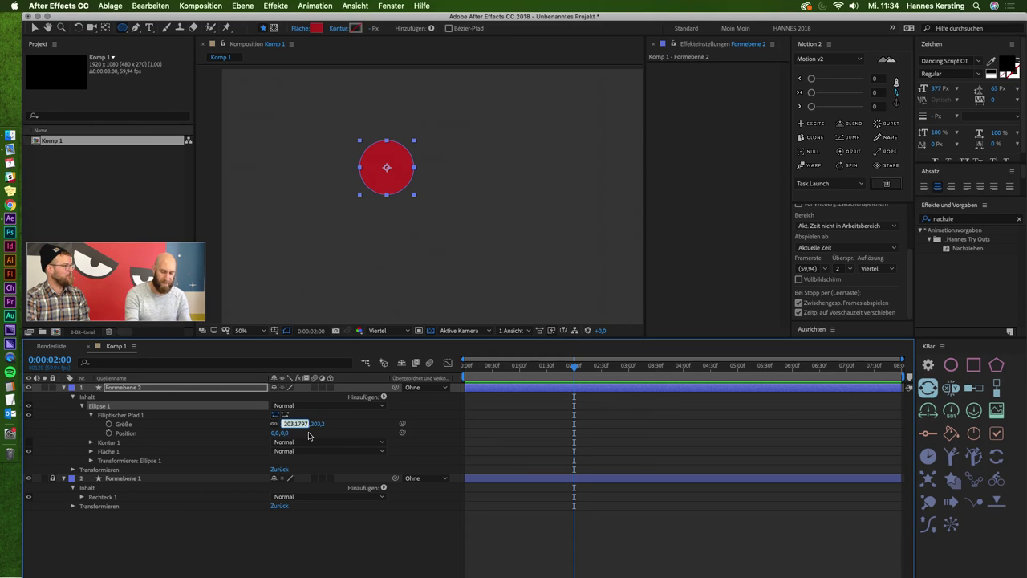
type("0")
key("Return")
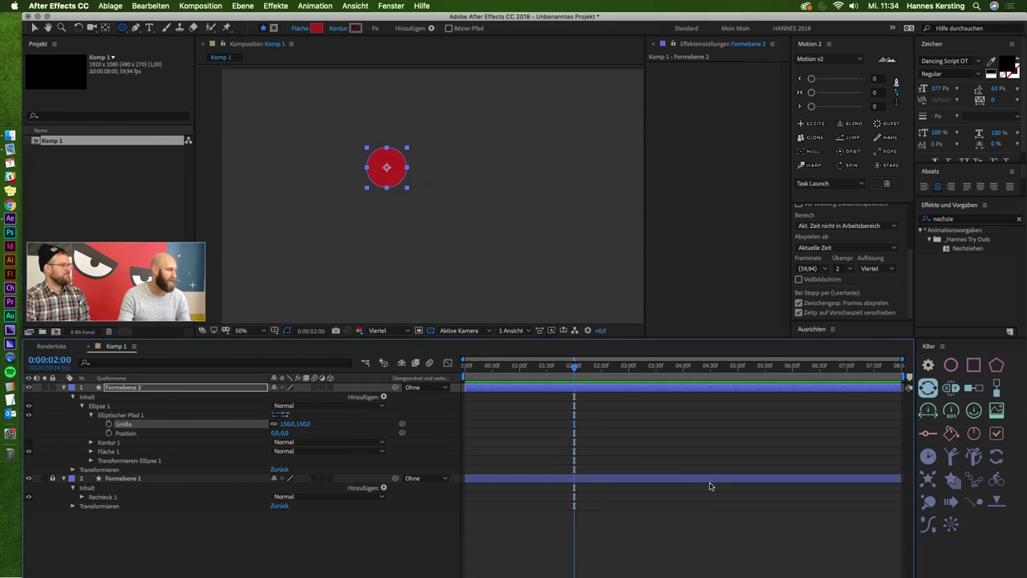
left_click(627, 430)
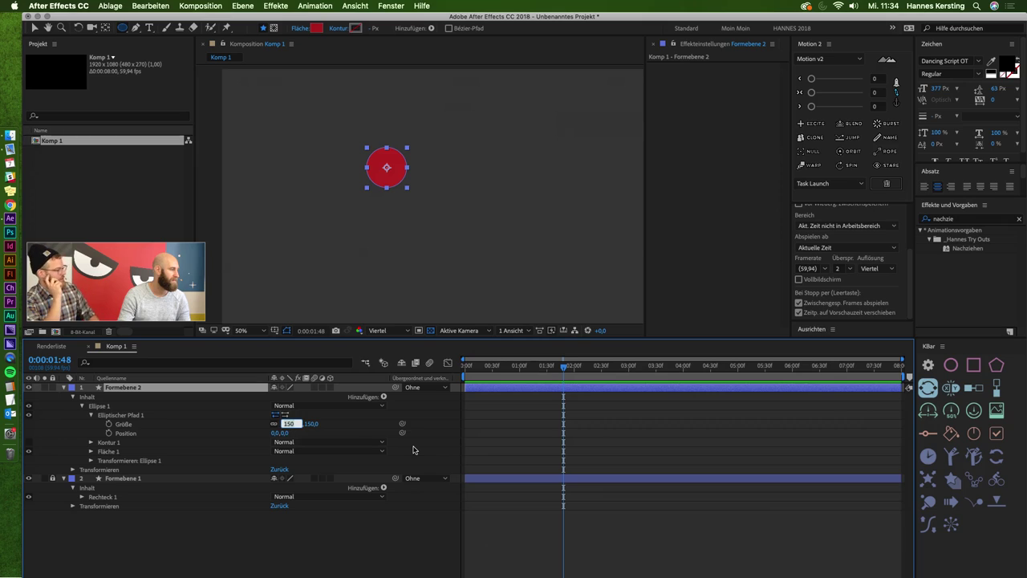
type("100")
key("Return")
left_click(546, 438)
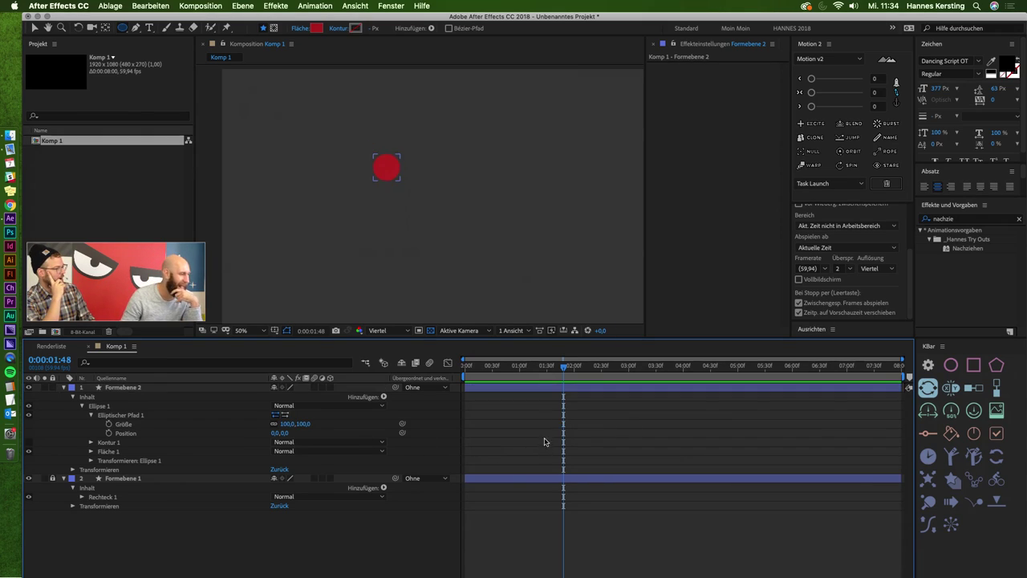
left_click(552, 386)
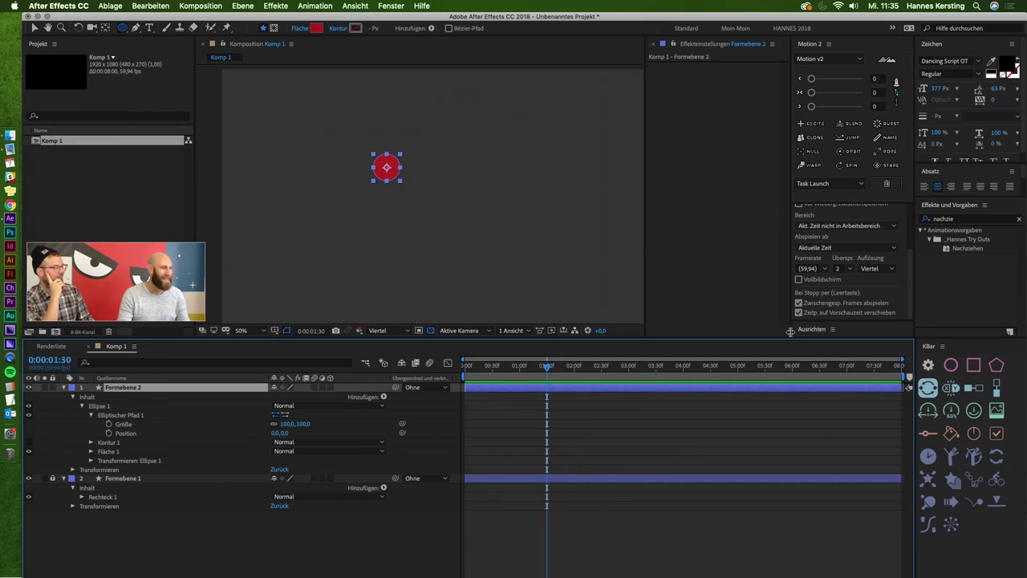
Apply the Nachziehen preset to the red circle via the 'nachz' effect search.
key("ctrl+space")
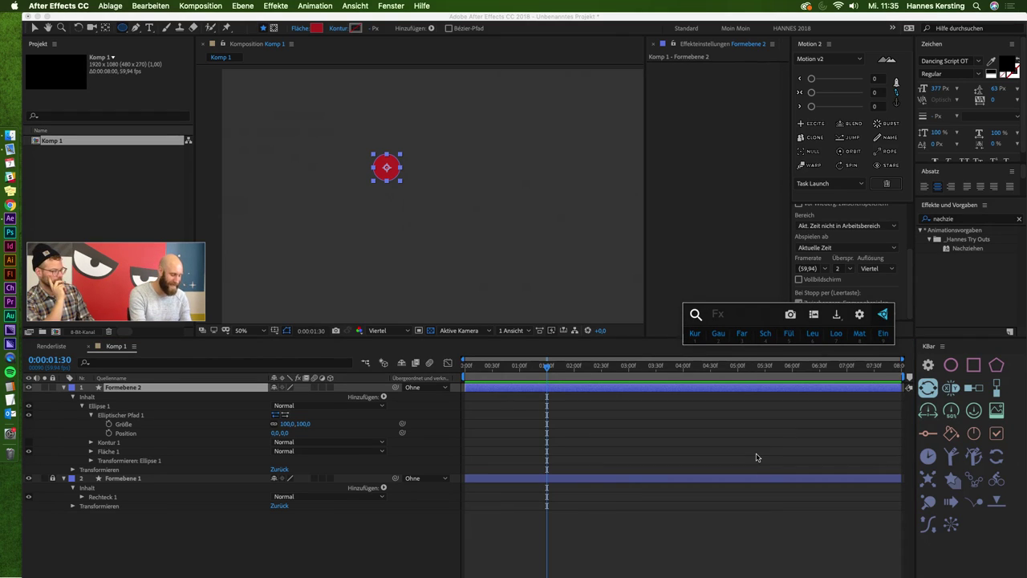
type("nach")
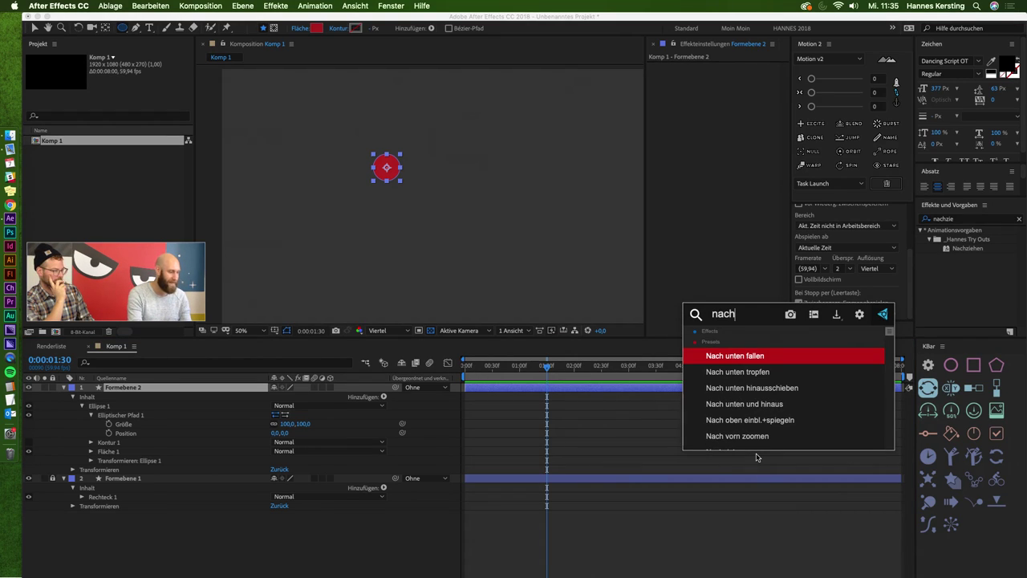
type("z")
key("Return")
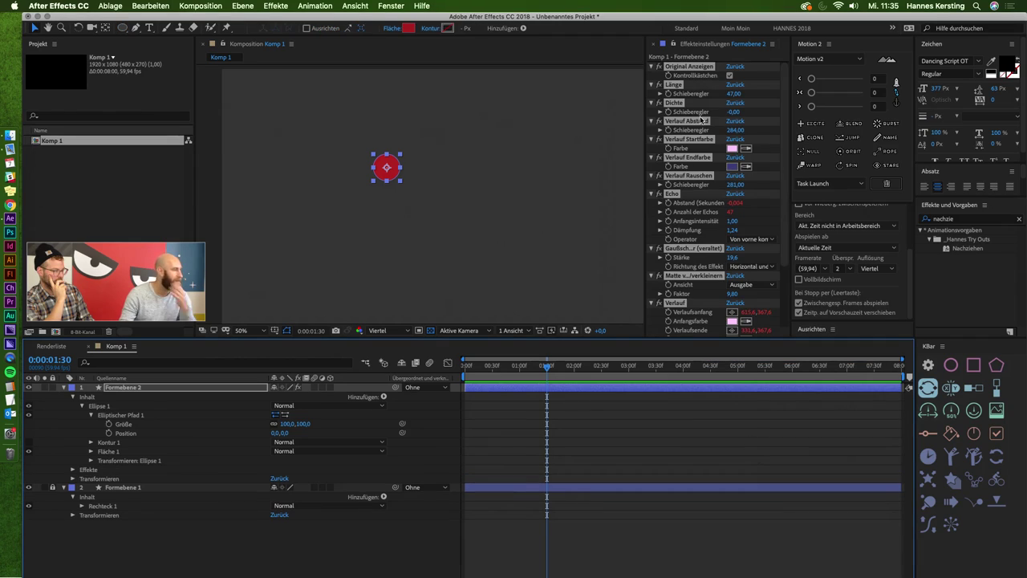
left_click(652, 67, "super")
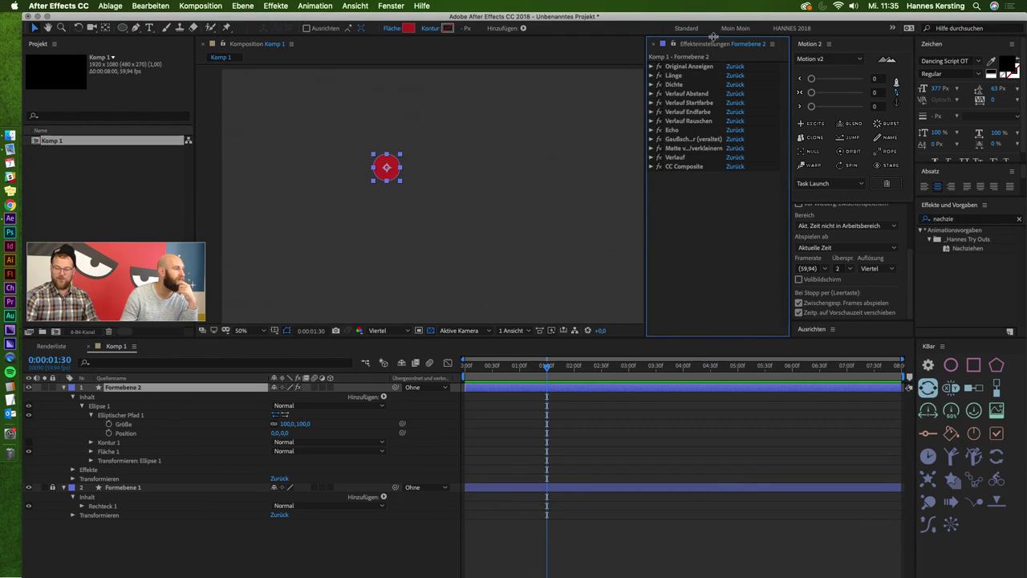
Delete the Verlauf Startfarbe, Endfarbe and Rauschen effects.
left_click(674, 103)
key("Delete")
left_click(688, 103)
key("Delete")
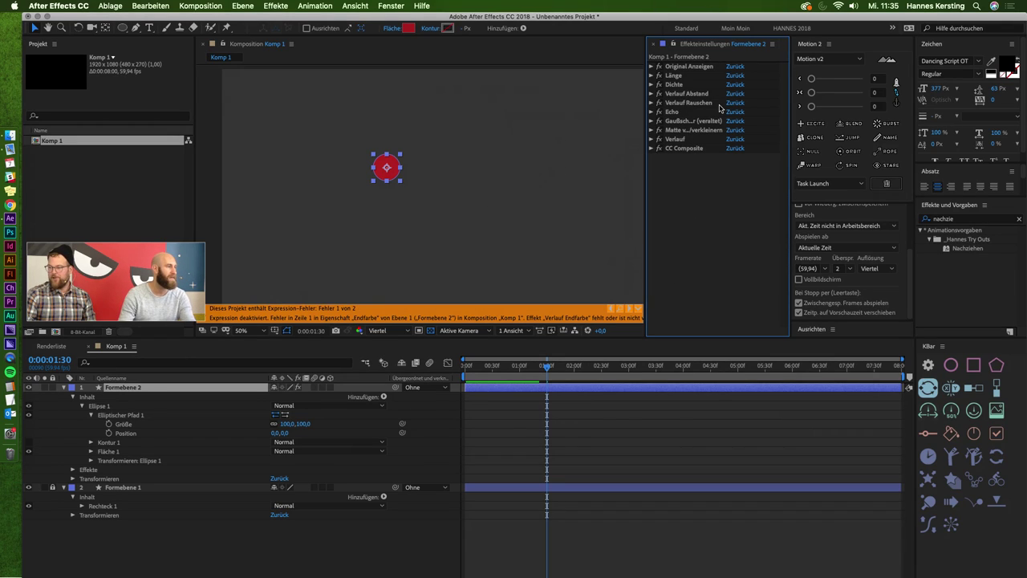
left_click(706, 104)
key("Delete")
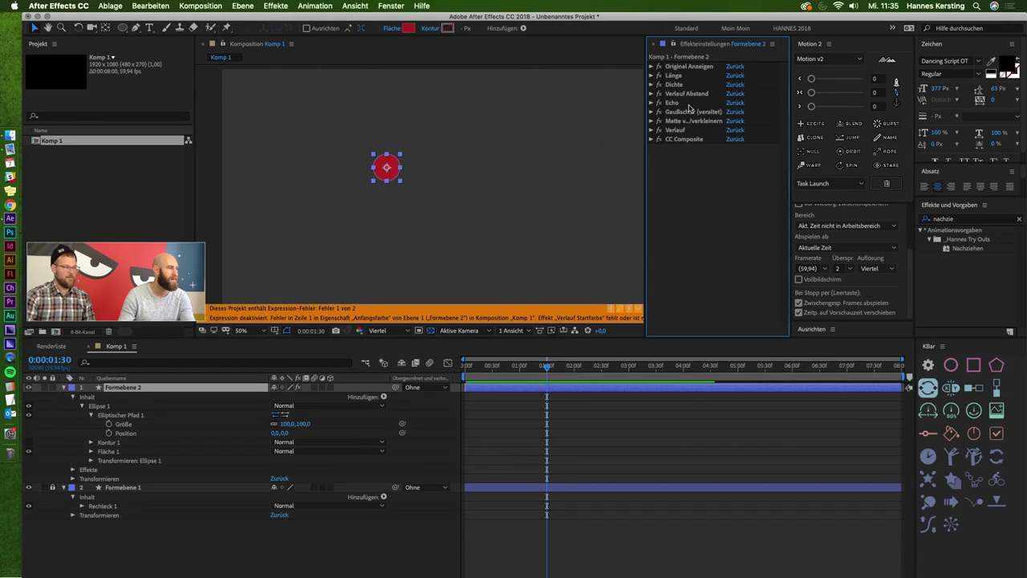
Delete the Verlauf Abstand and Verlauf gradient effects.
left_click(697, 94)
key("Delete")
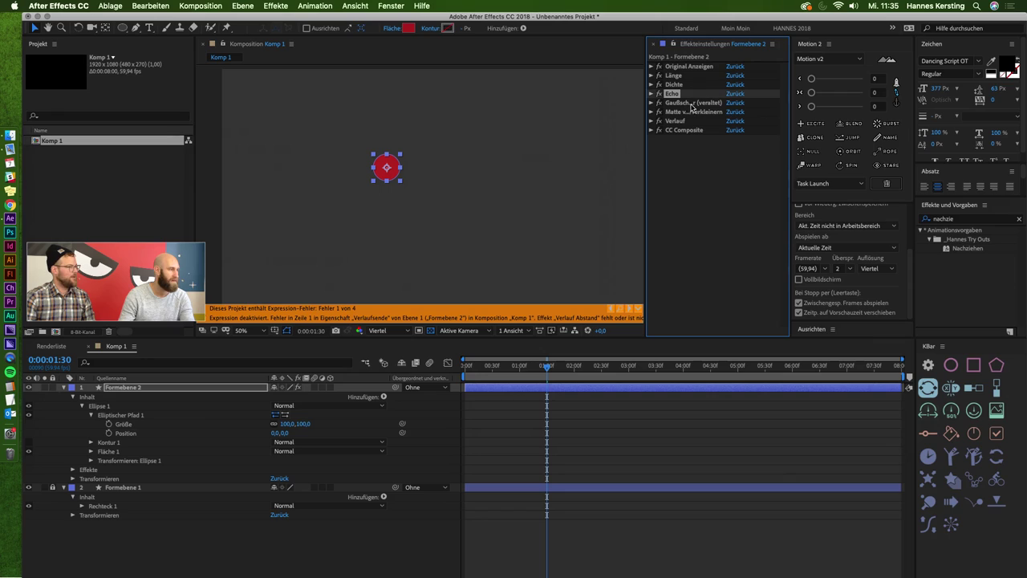
left_click(694, 103)
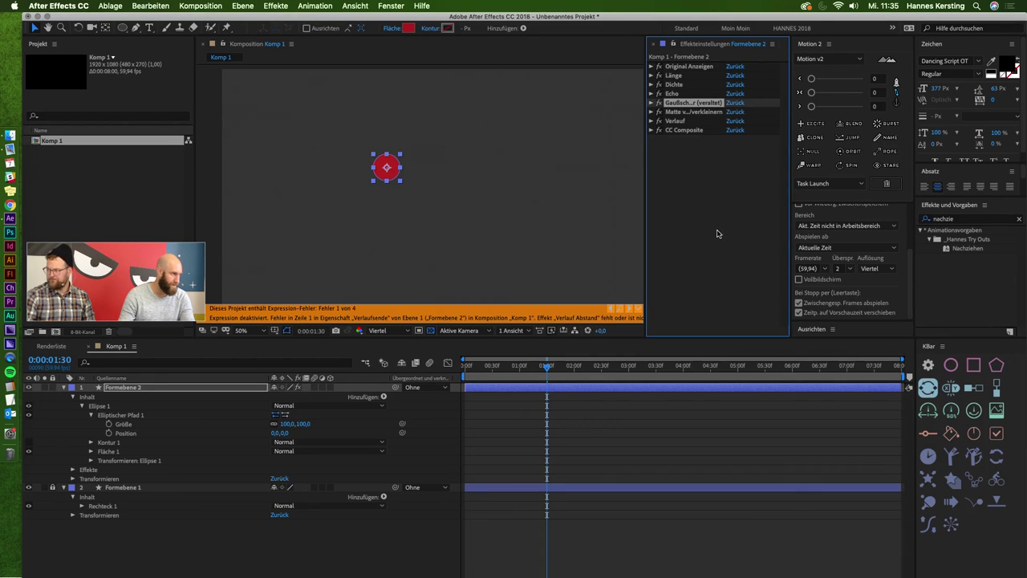
left_click(675, 120)
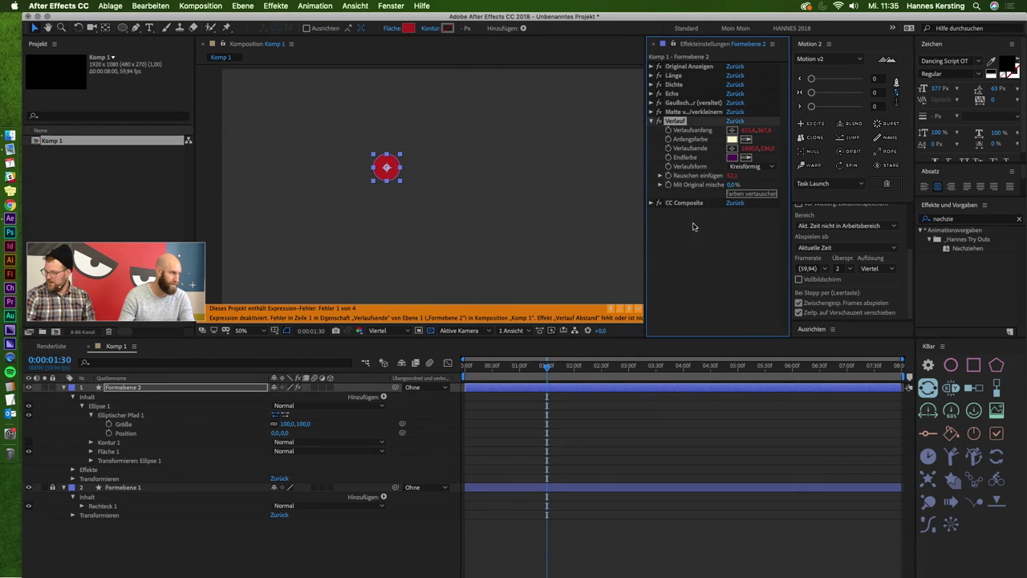
key("Delete")
left_click(608, 415)
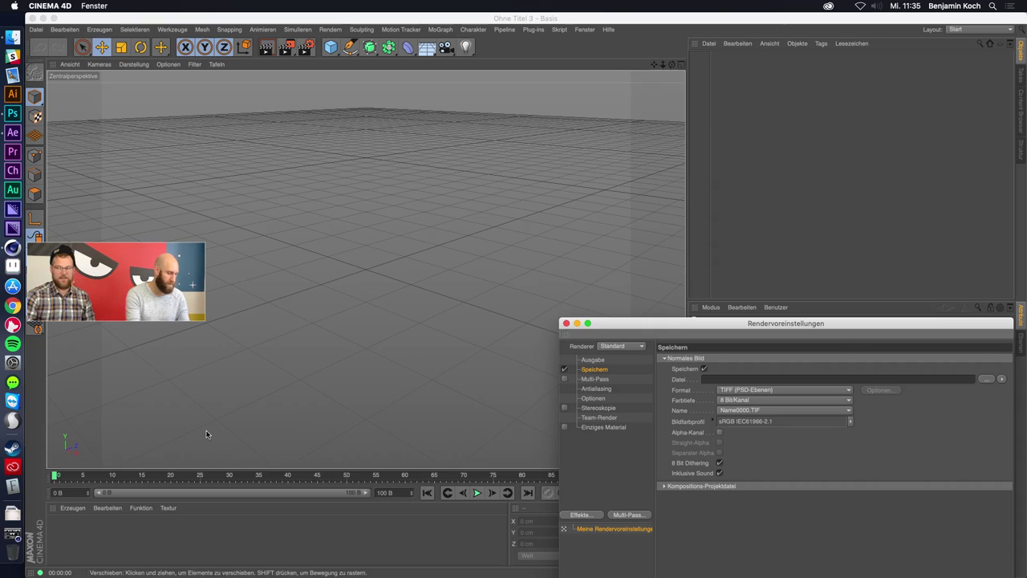
Close the render settings and add a 200 cm Würfel cube to the scene.
left_click(577, 324)
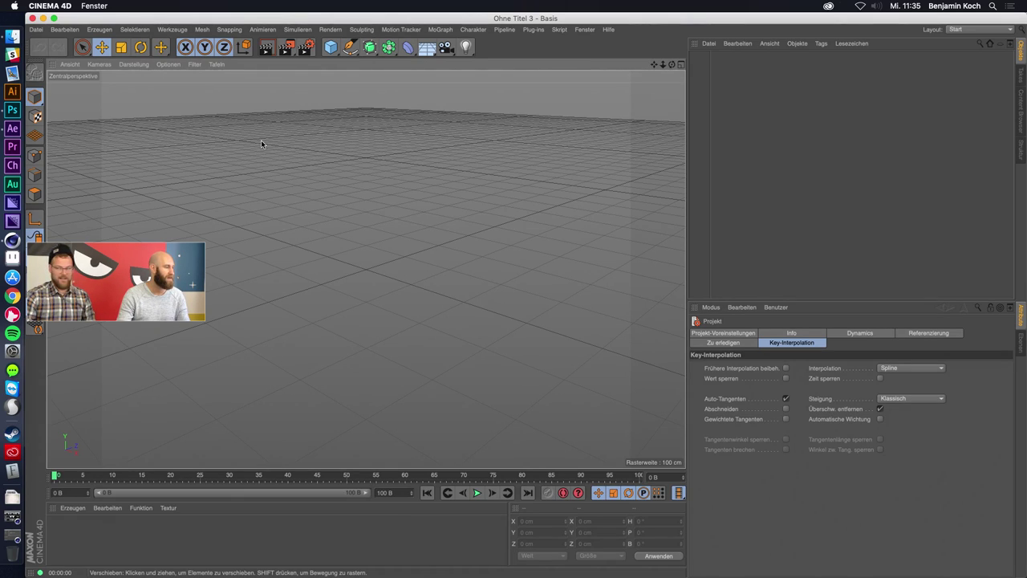
left_click(337, 54)
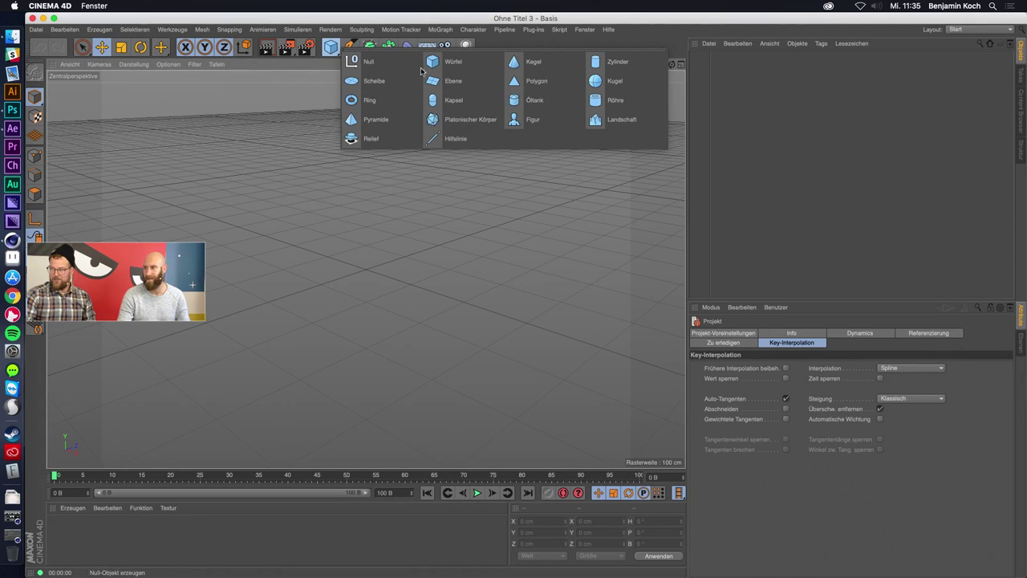
left_click(452, 61)
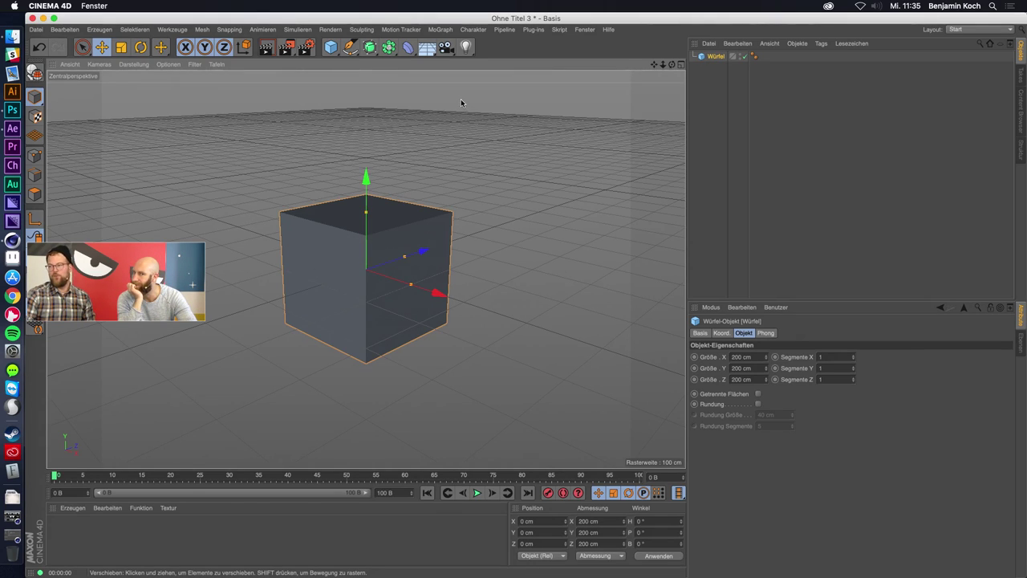
Add a Biegen deformer under the Würfel, fit it to the cube, and bend it 90°.
left_click(407, 48)
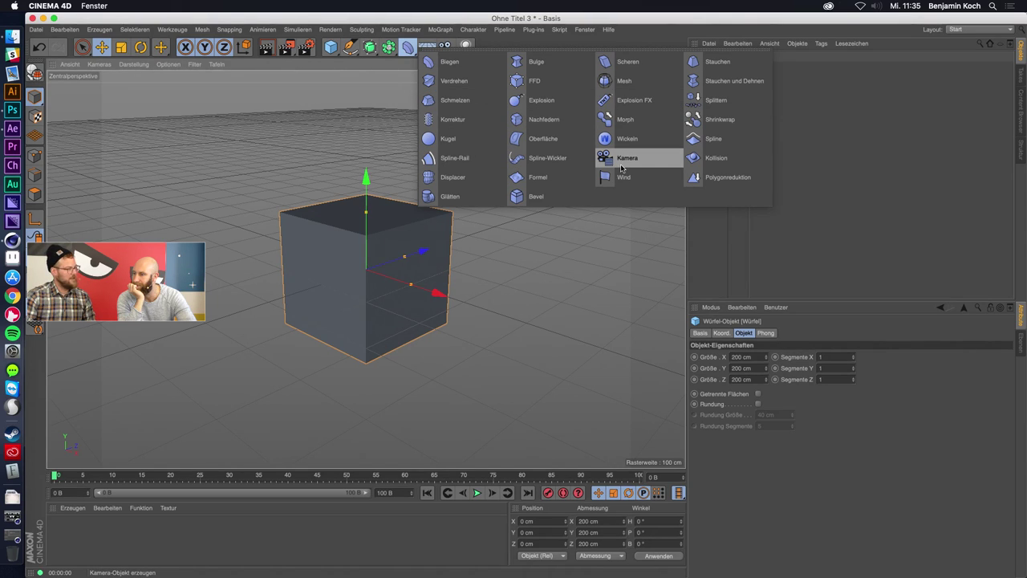
left_click(477, 64)
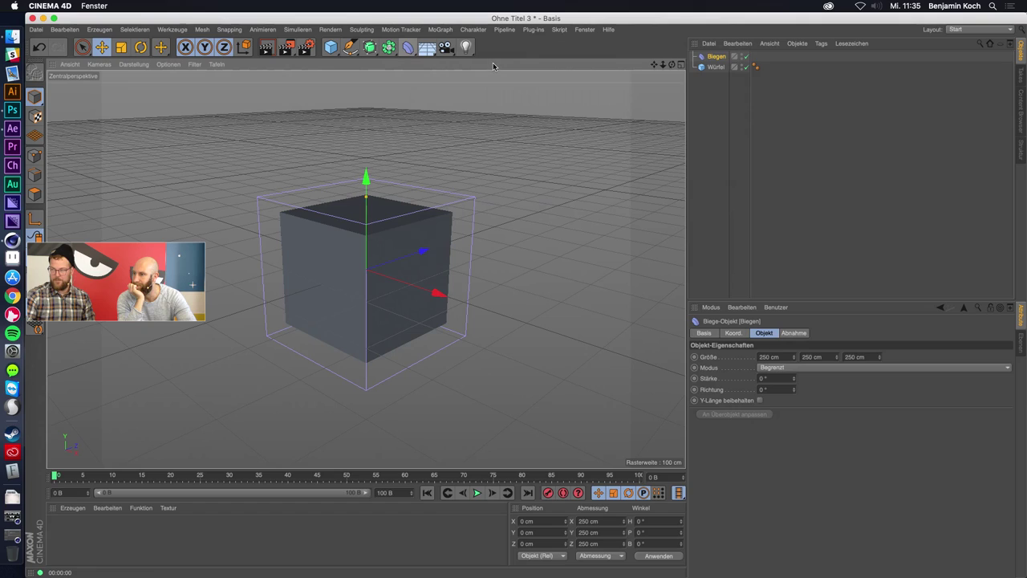
left_click_drag(717, 67, 718, 67)
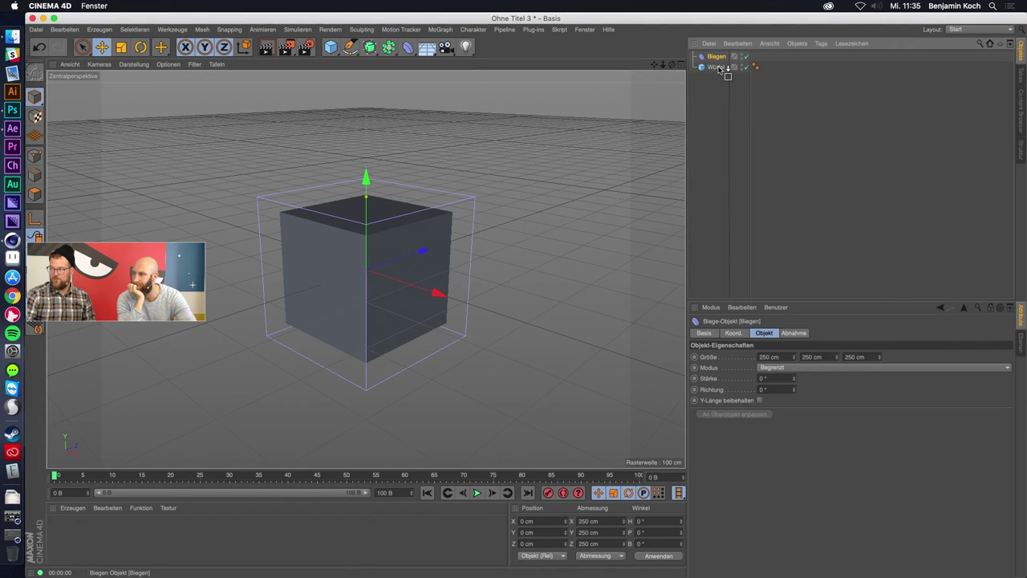
left_click(718, 57)
left_click(721, 66)
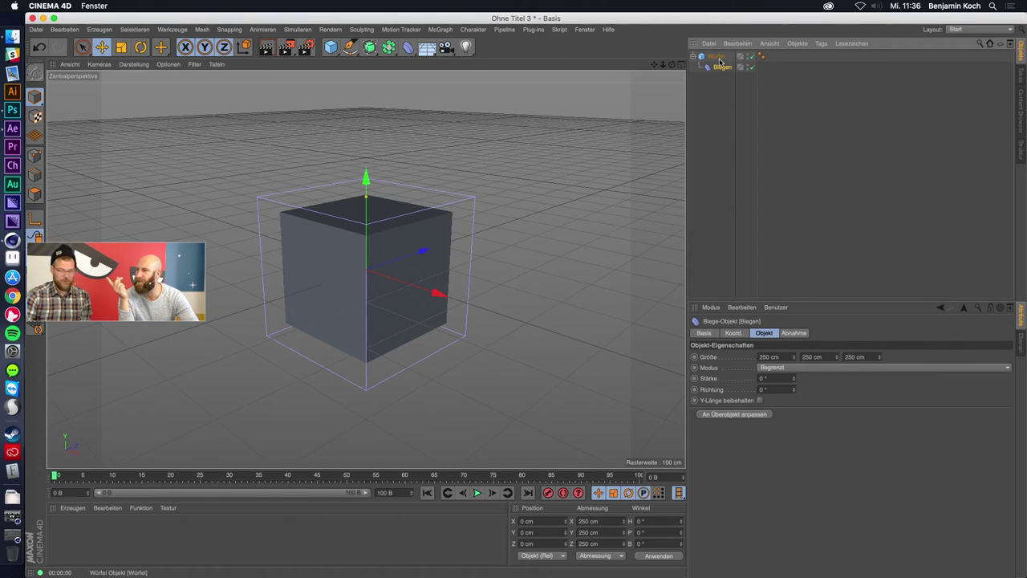
left_click(720, 57)
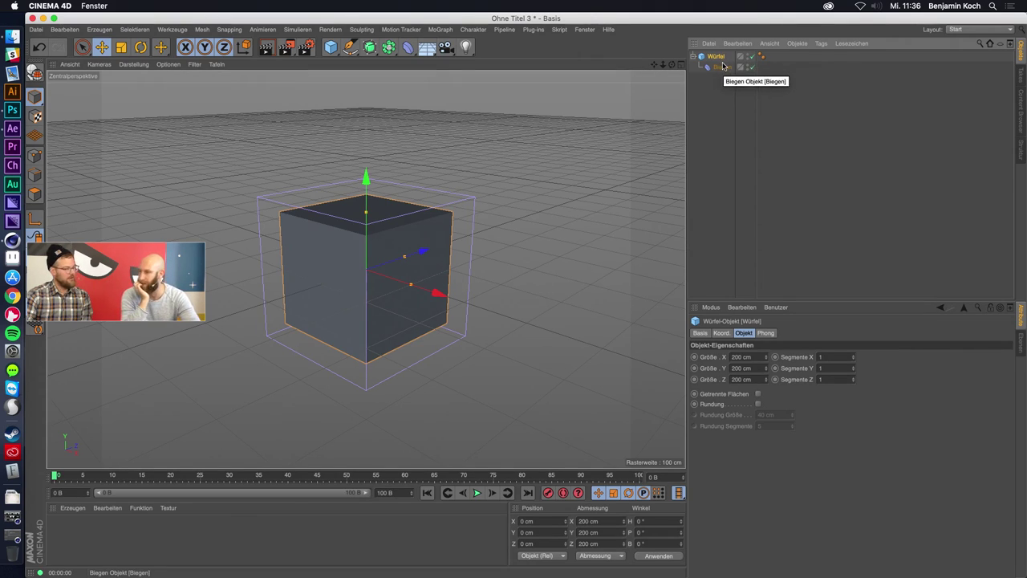
left_click(735, 68)
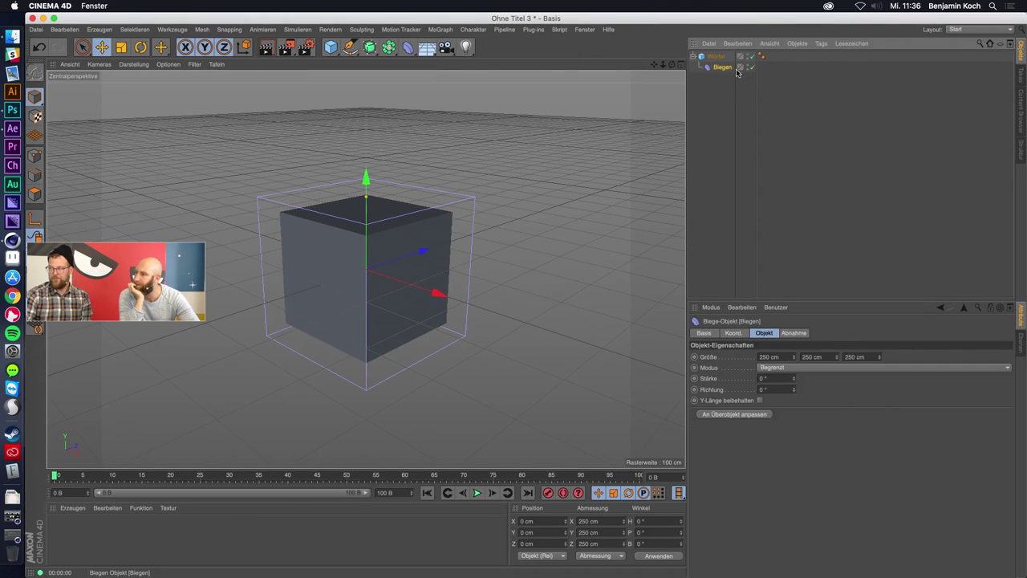
left_click(728, 416)
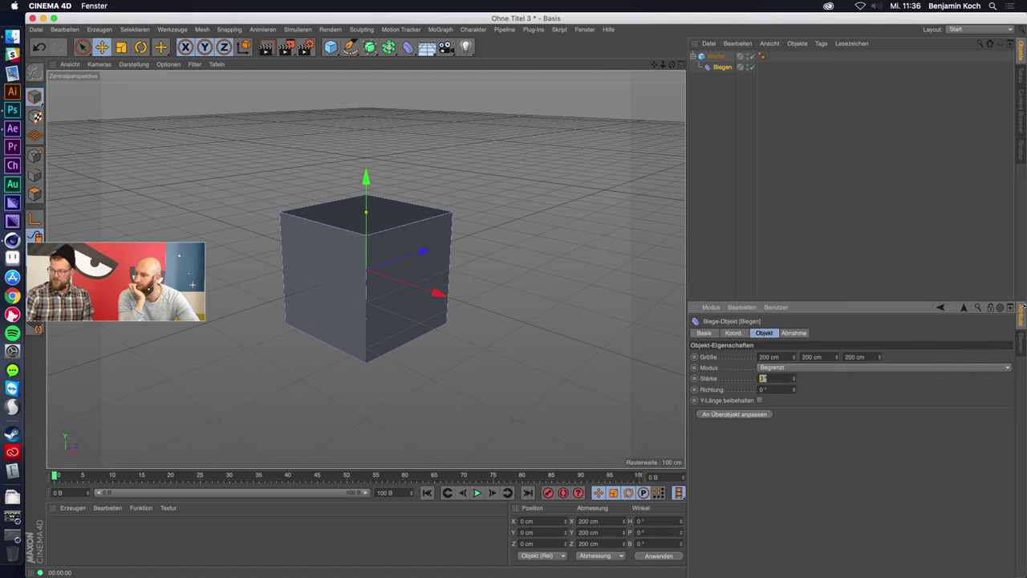
type("90")
key("Return")
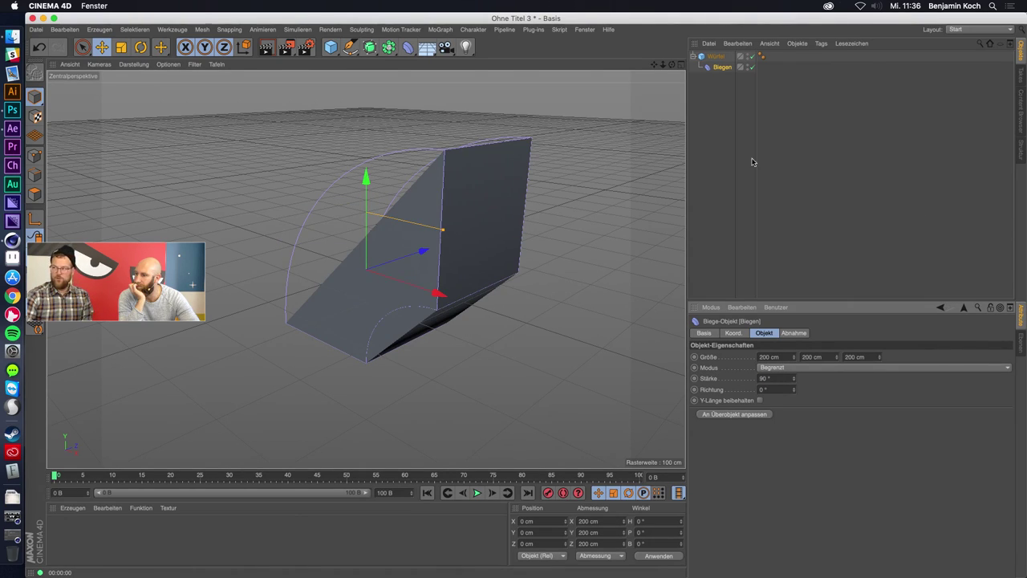
left_click(718, 58)
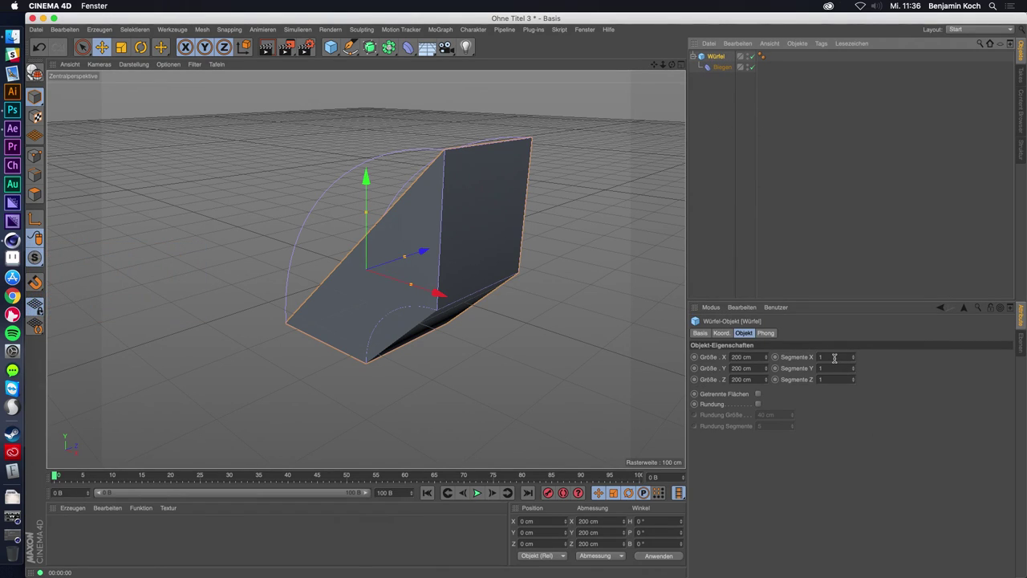
Switch to Gouraud-Shading (Linien) and give the Würfel 10 segments in X, Y and Z.
left_click(134, 64)
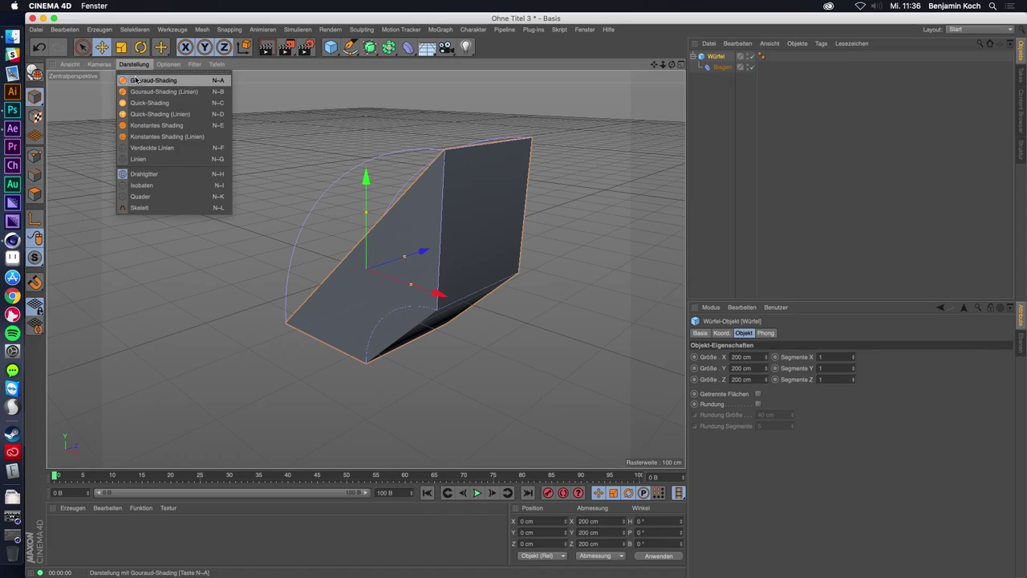
left_click(146, 93)
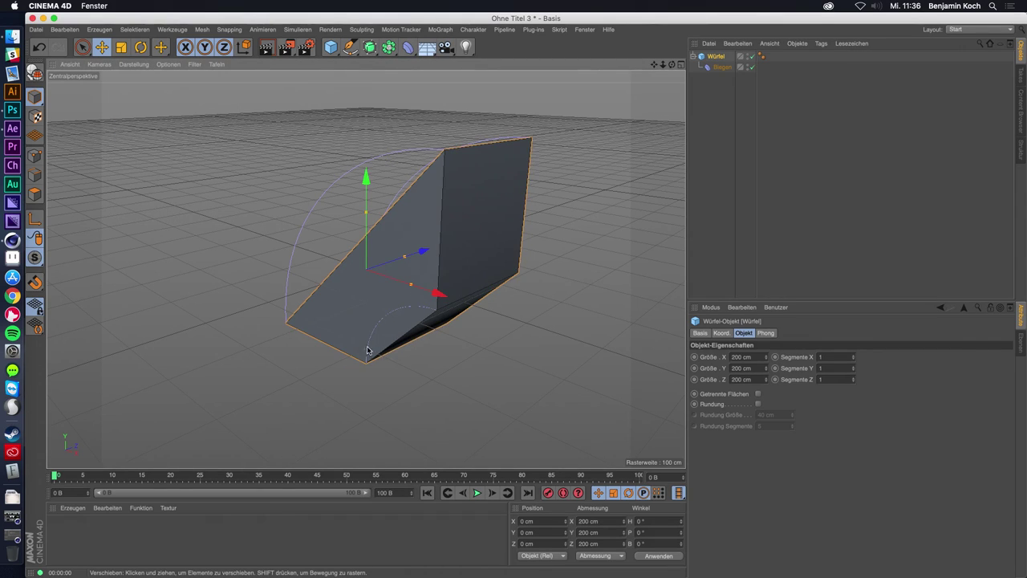
left_click(830, 356)
type("0")
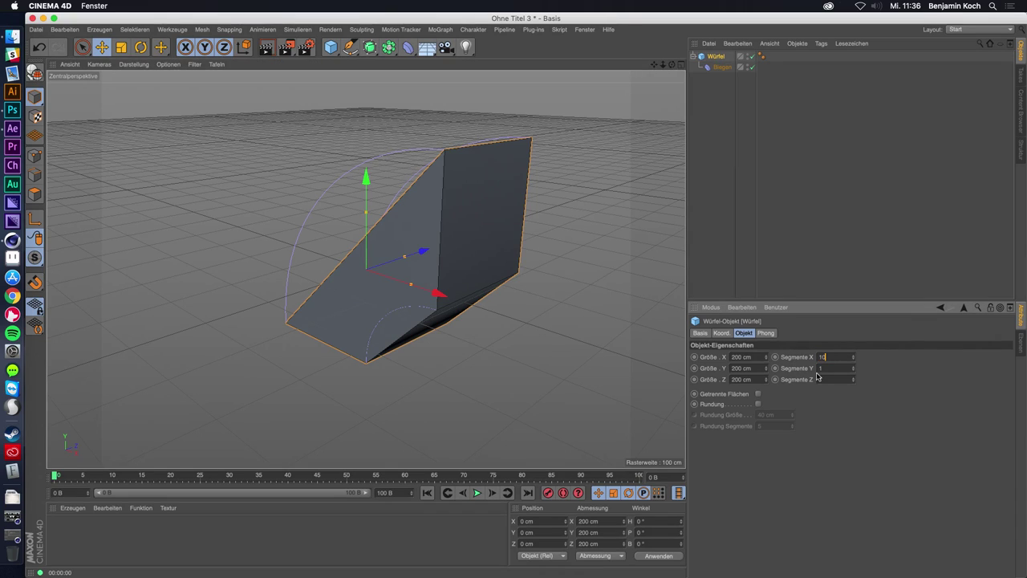
left_click(830, 367)
type("0")
key("Return")
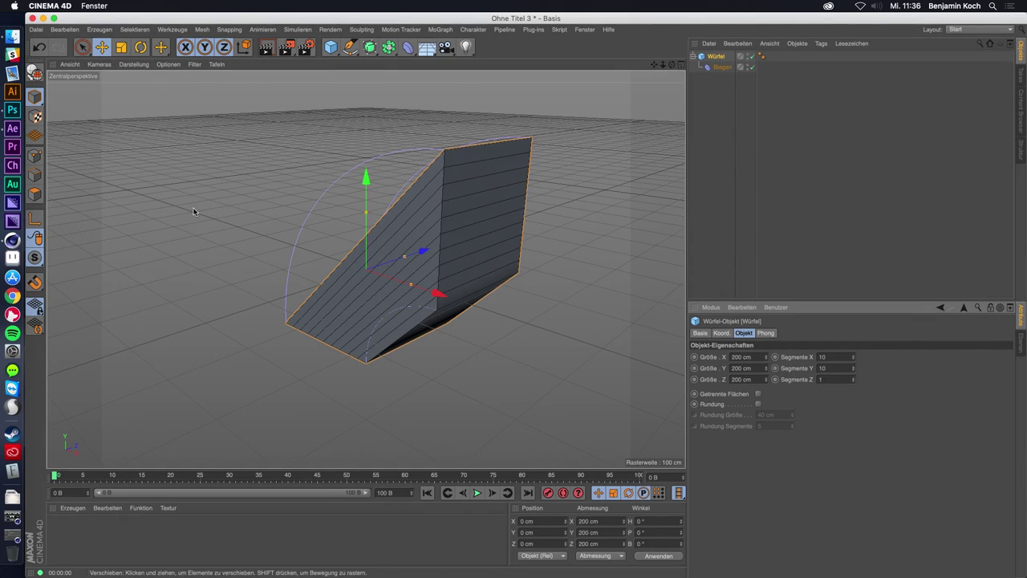
key("Return")
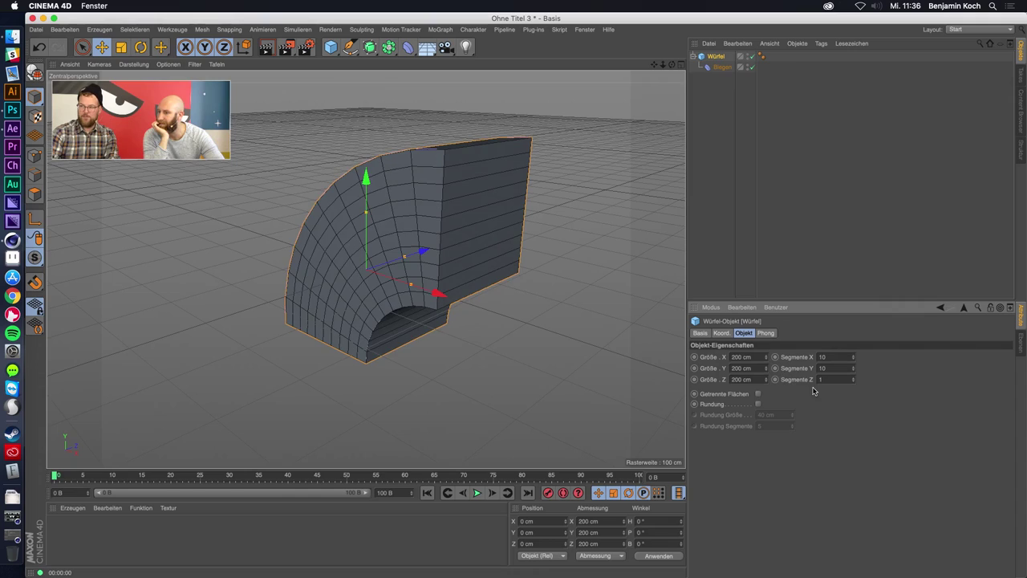
type("0")
key("Return")
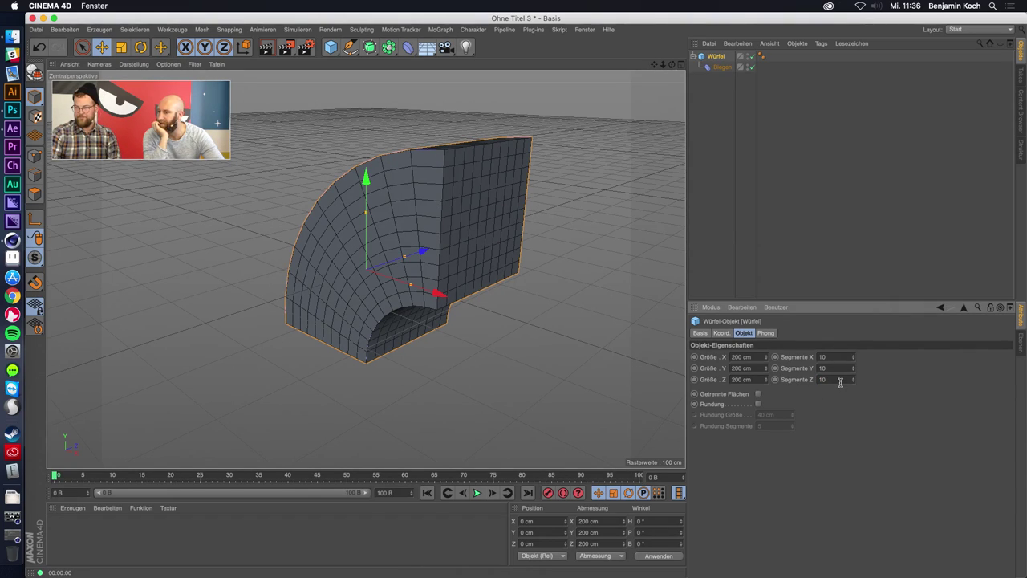
Reset the Biegen deformer's Stärke to 0°.
left_click(723, 67)
left_click(716, 56)
left_click(722, 66)
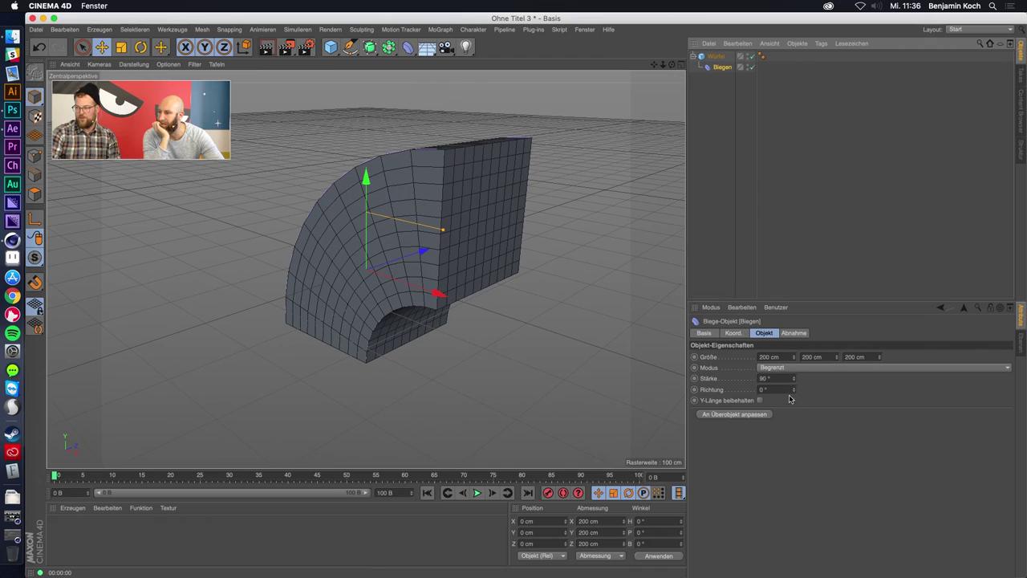
left_click(771, 378)
type("0")
key("Return")
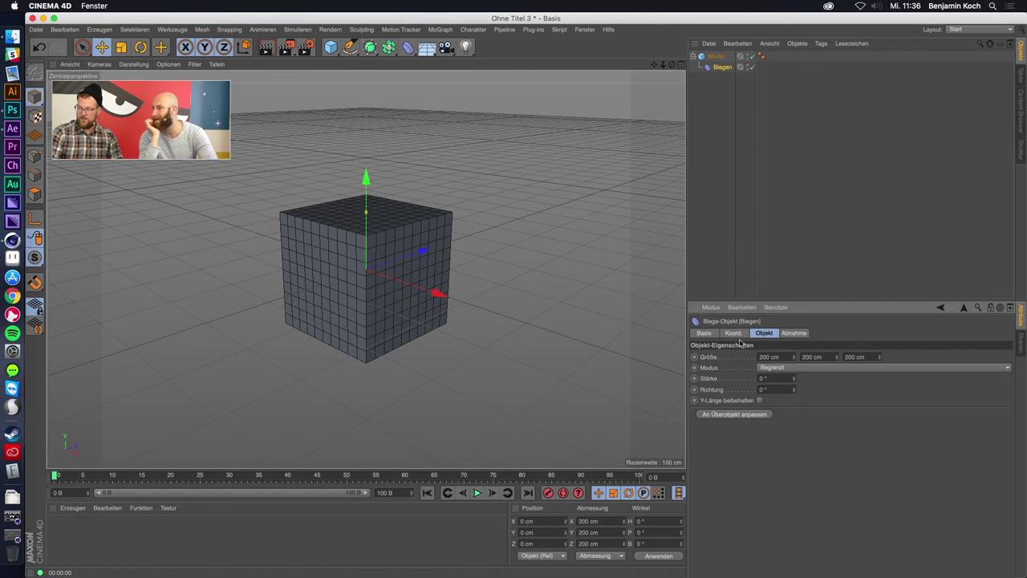
Set the project's Key-Interpolation to Linear.
left_click(713, 250)
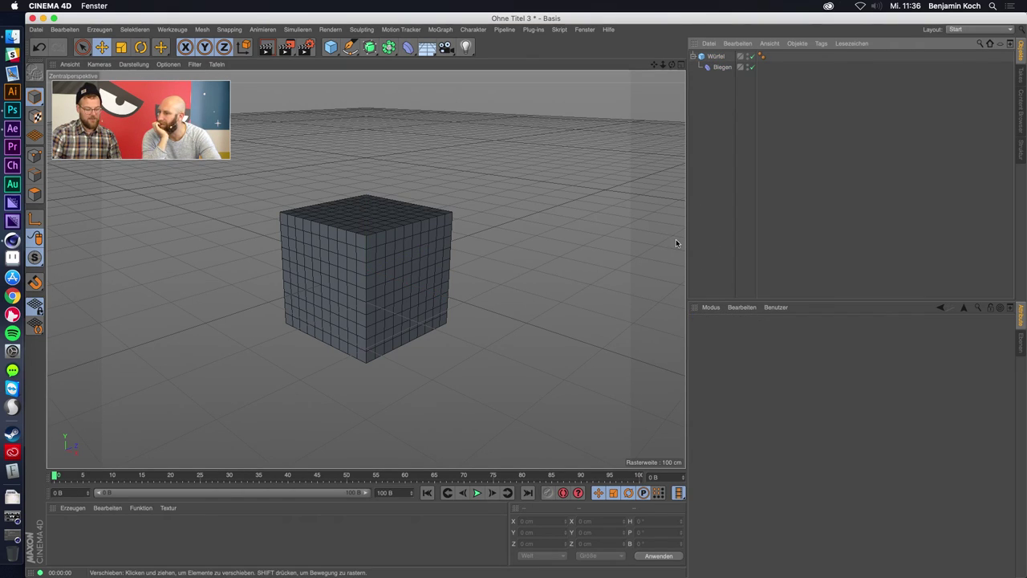
key("ctrl+d")
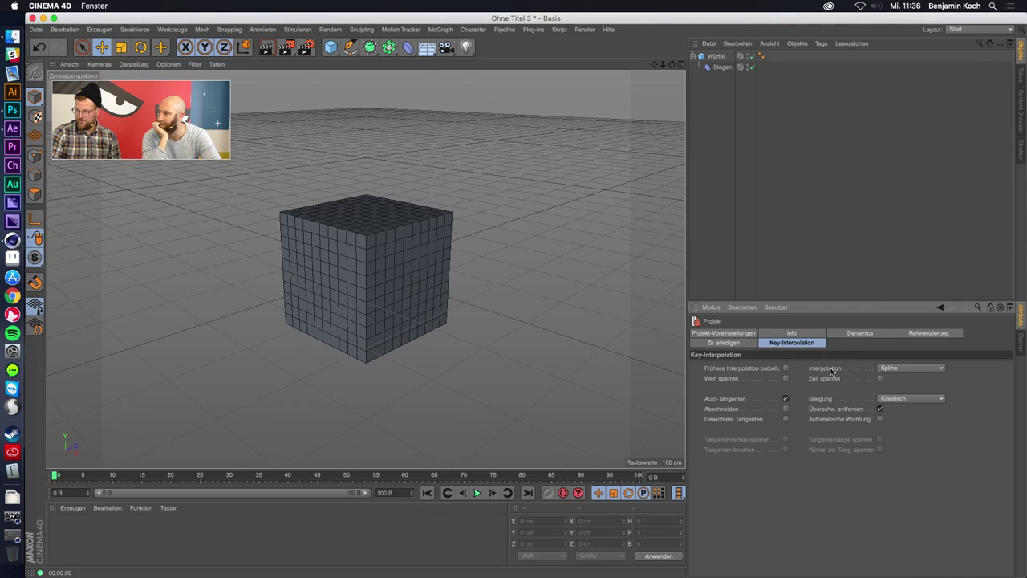
left_click(895, 369)
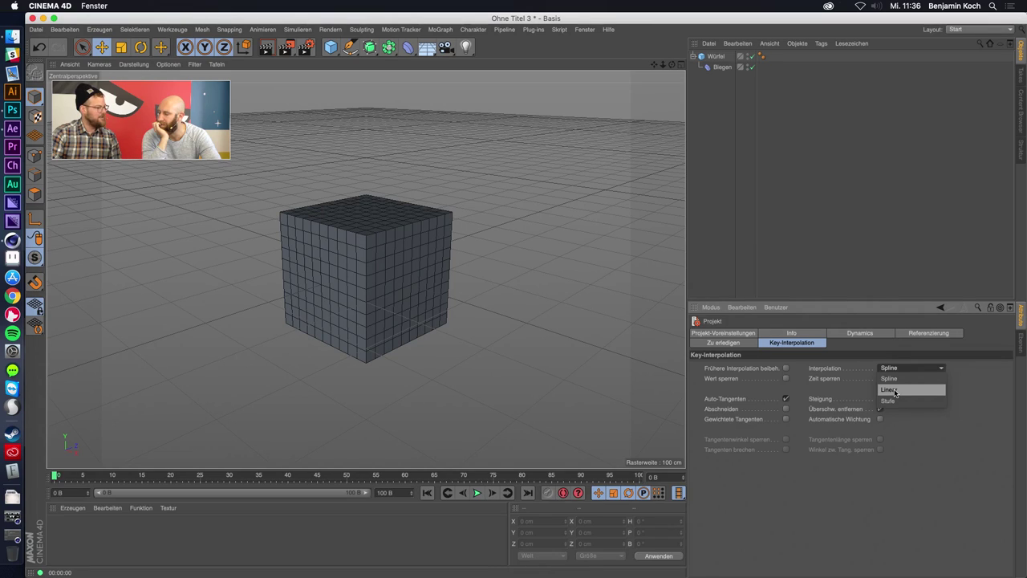
left_click(895, 391)
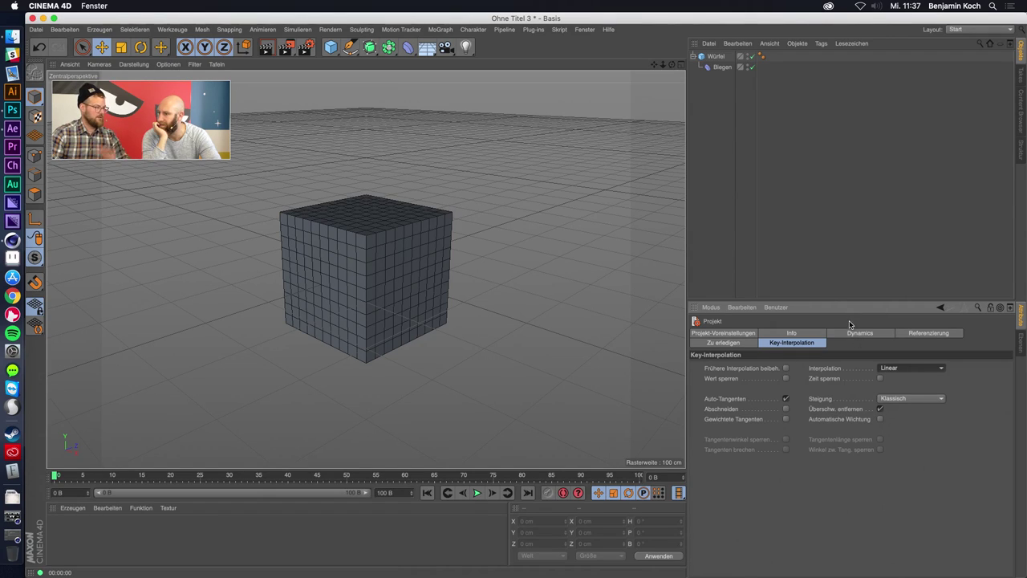
Keyframe Biegen Stärke at 0° on frame 0 and 135° on frame 10.
left_click(727, 66)
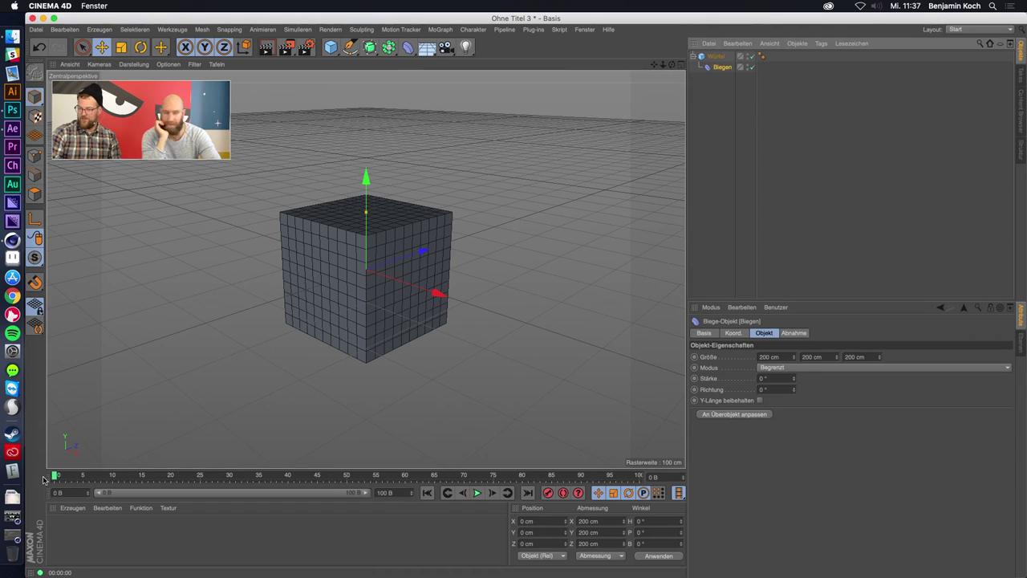
left_click(696, 379)
left_click(115, 476)
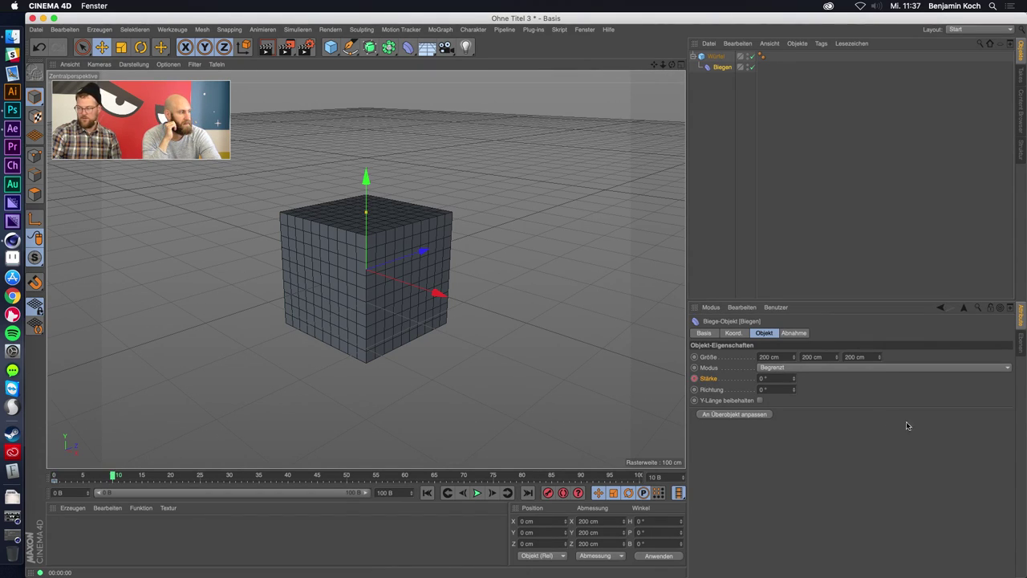
left_click(769, 379)
type("135")
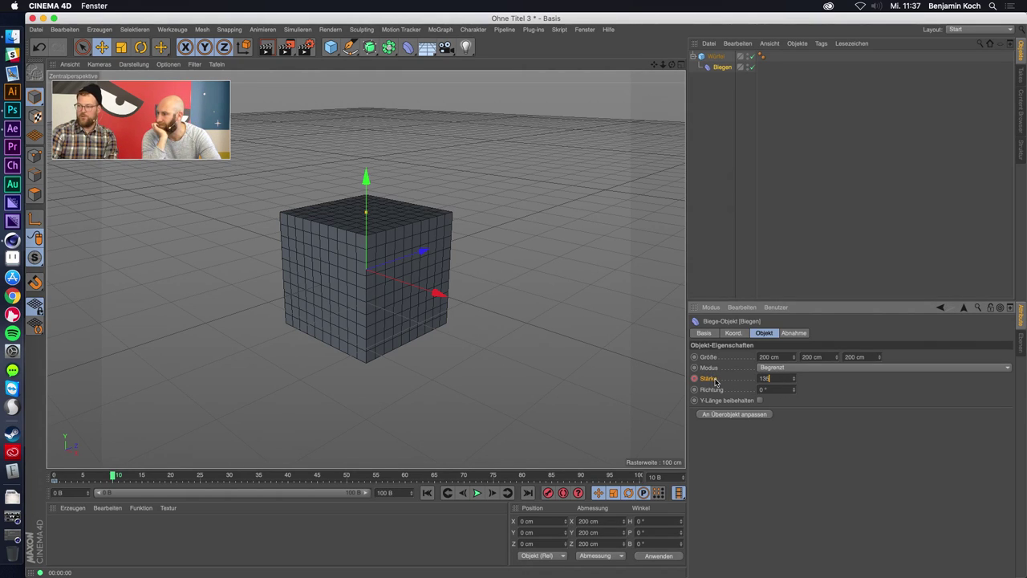
key("Return")
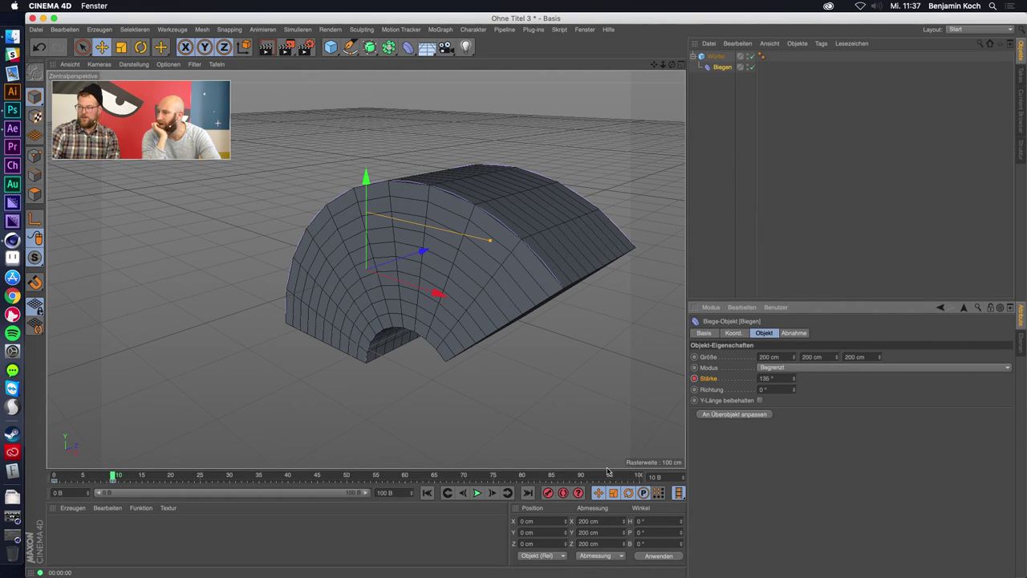
Play the bend animation back from frame 0 several times, orbiting to inspect the cube.
left_click(427, 493)
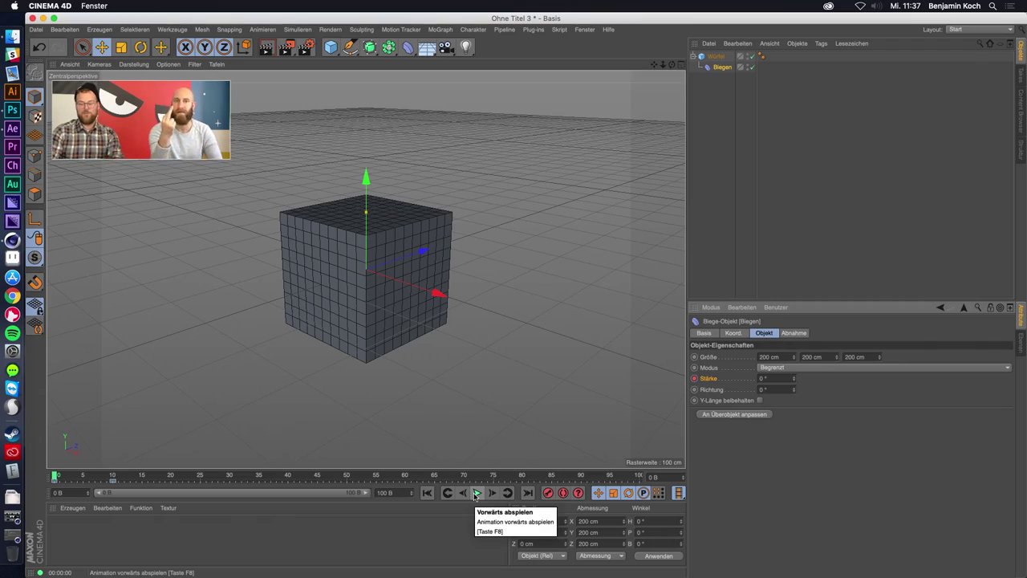
left_click(476, 492)
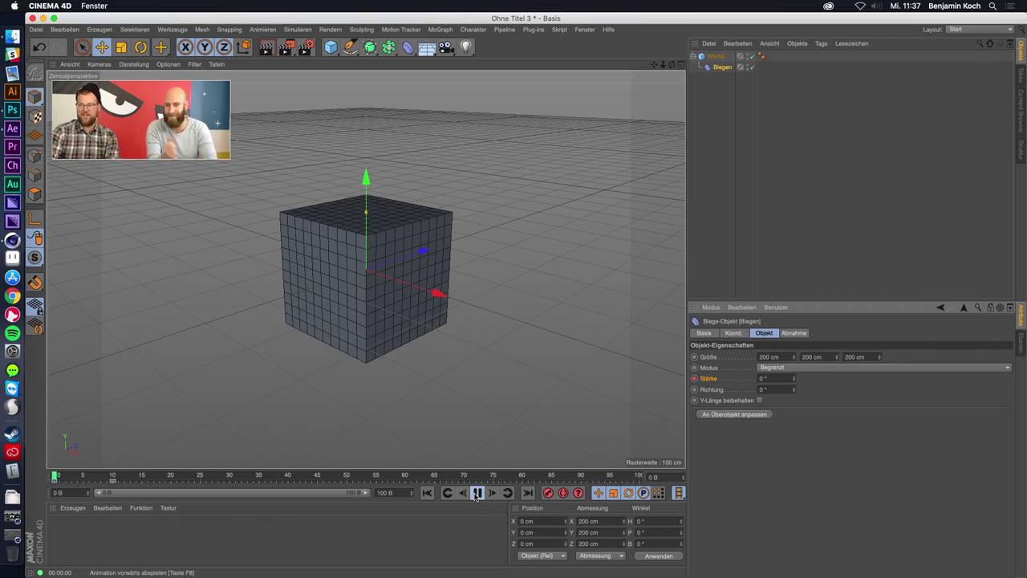
left_click(427, 493)
left_click(427, 492)
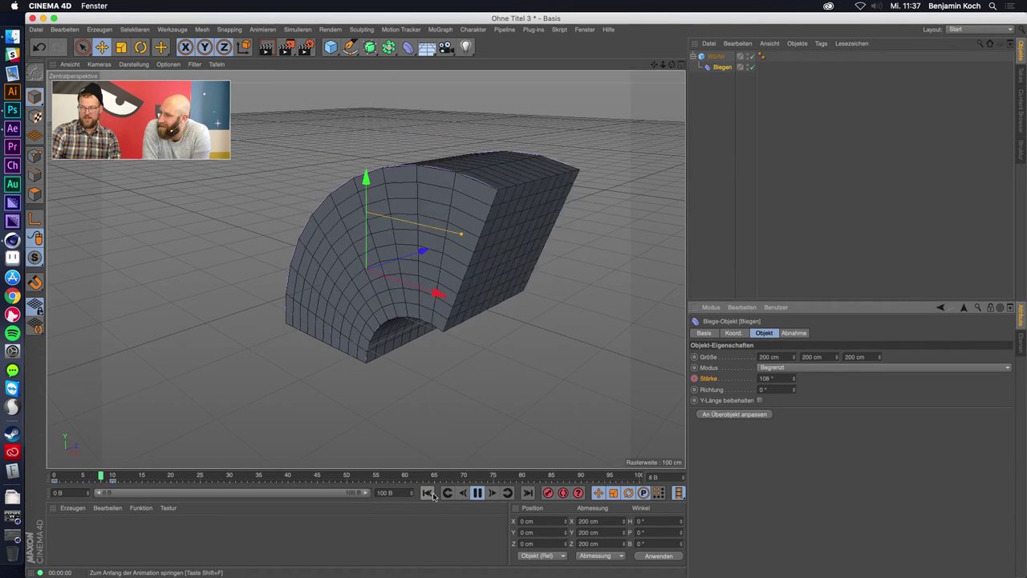
left_click(427, 493)
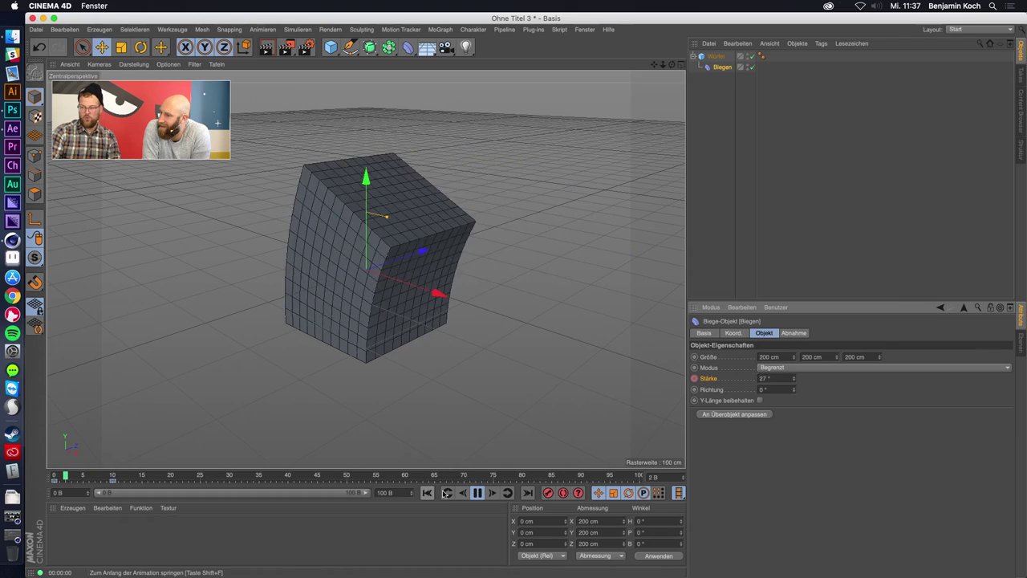
left_click(477, 493)
left_click_drag(486, 300, 450, 313, "alt")
left_click(463, 493)
left_click(476, 493)
left_click(477, 493)
left_click(427, 493)
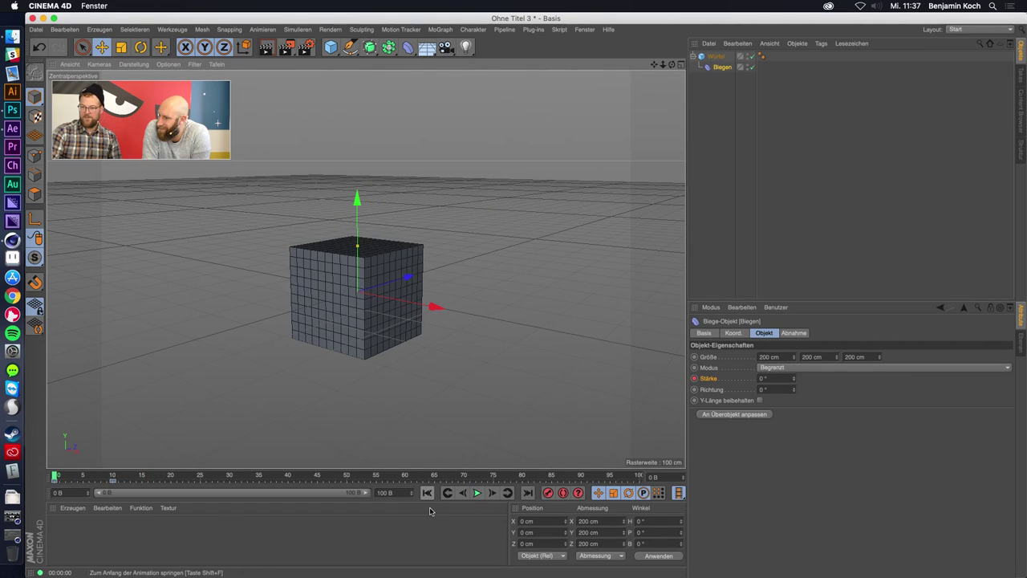
left_click(404, 51)
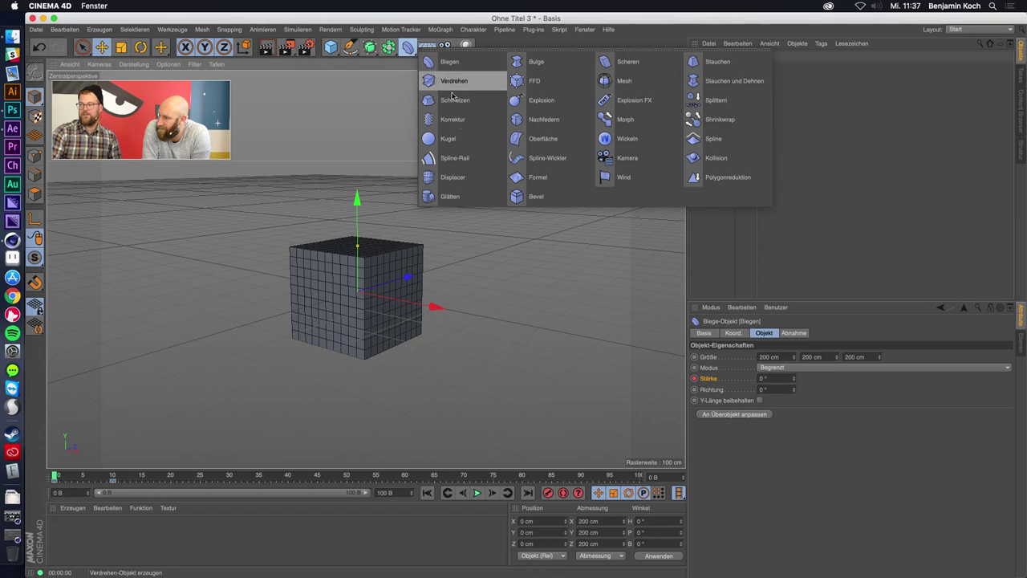
Add a Nachfedern deformer under the Würfel below Biegen and play the jiggling bend.
key("Escape")
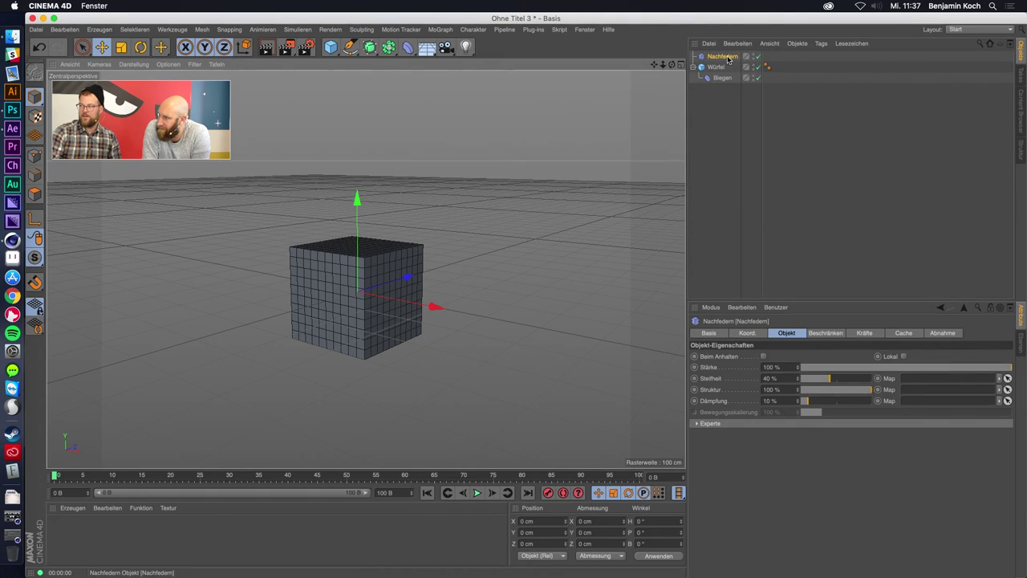
left_click_drag(728, 58, 726, 86)
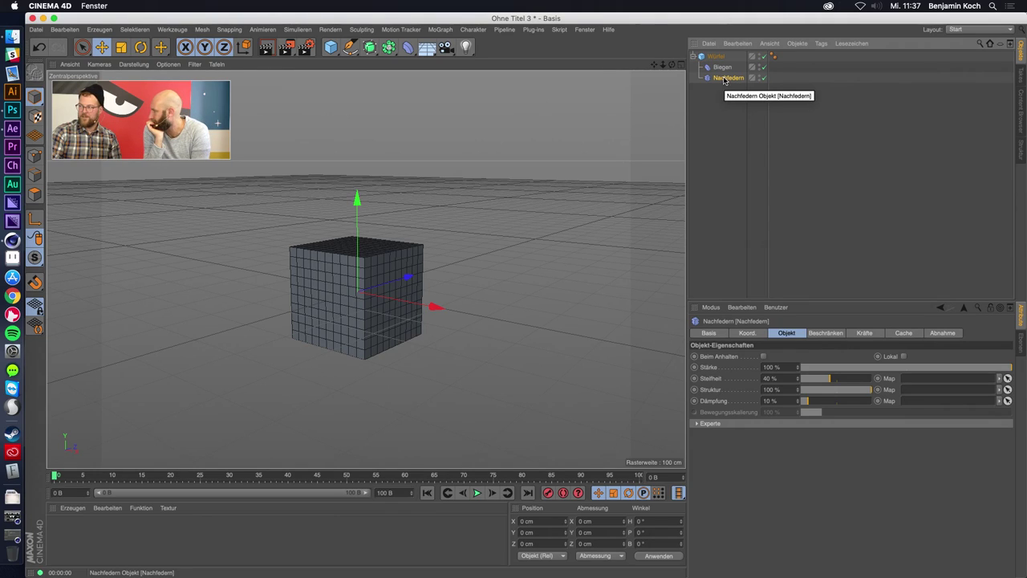
left_click_drag(724, 79, 722, 65)
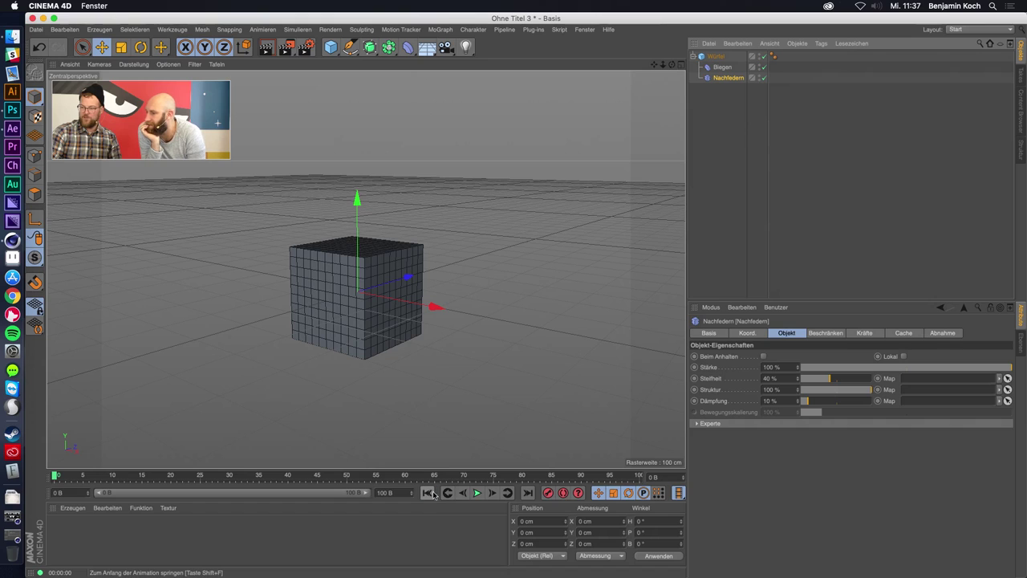
left_click(477, 493)
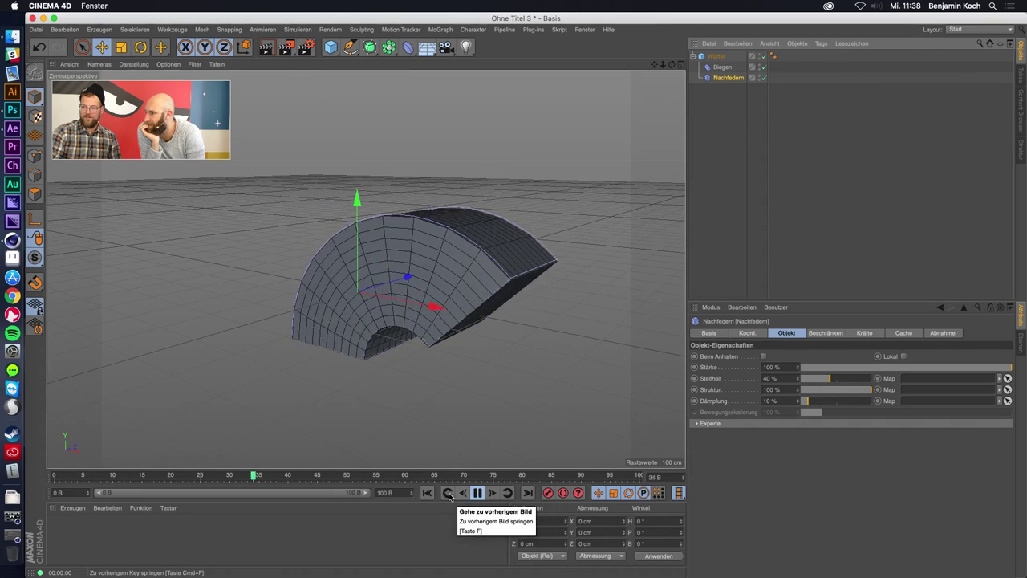
left_click(447, 493)
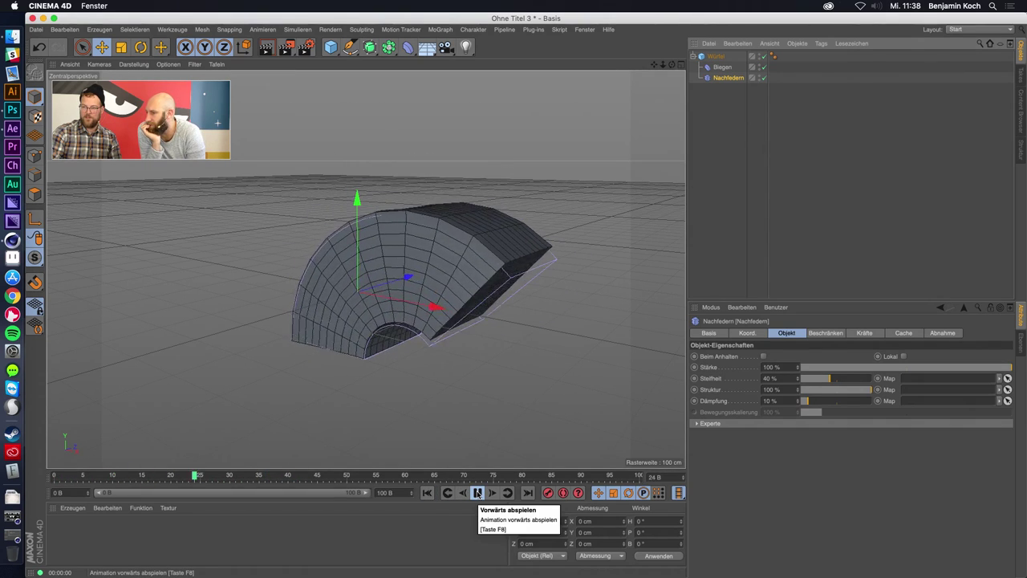
left_click(477, 493)
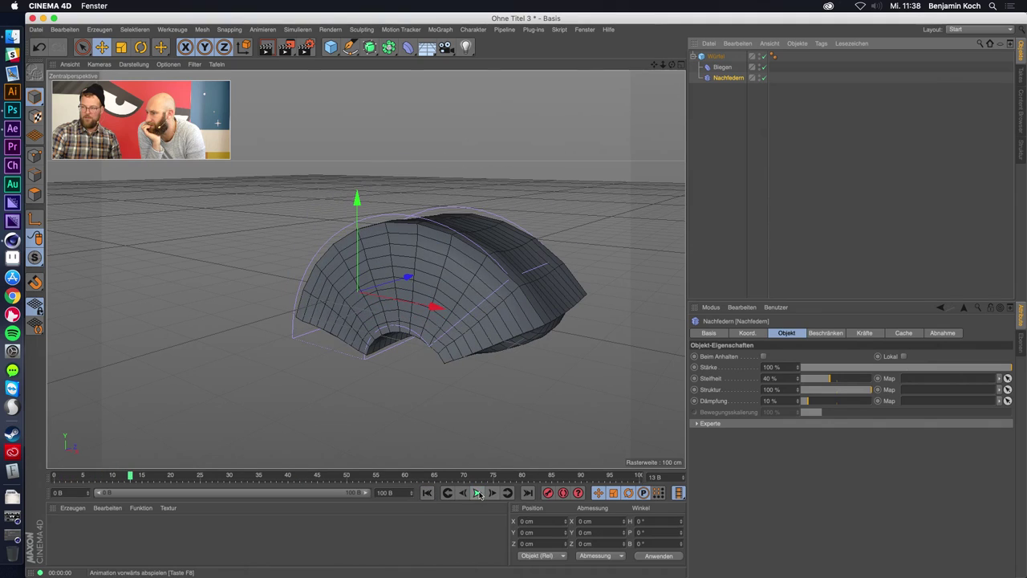
left_click(428, 493)
left_click(477, 493)
left_click(476, 493)
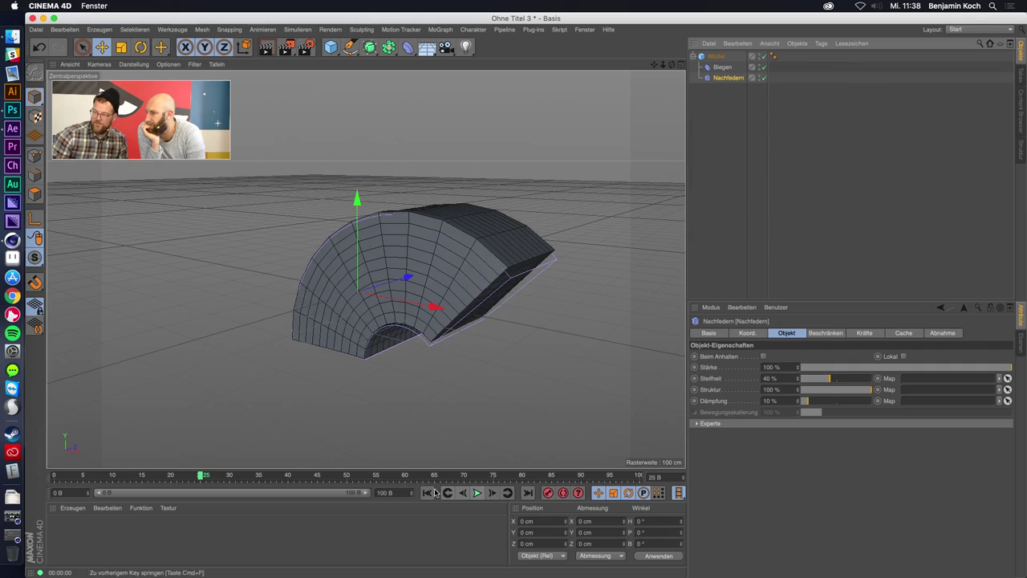
left_click(428, 493)
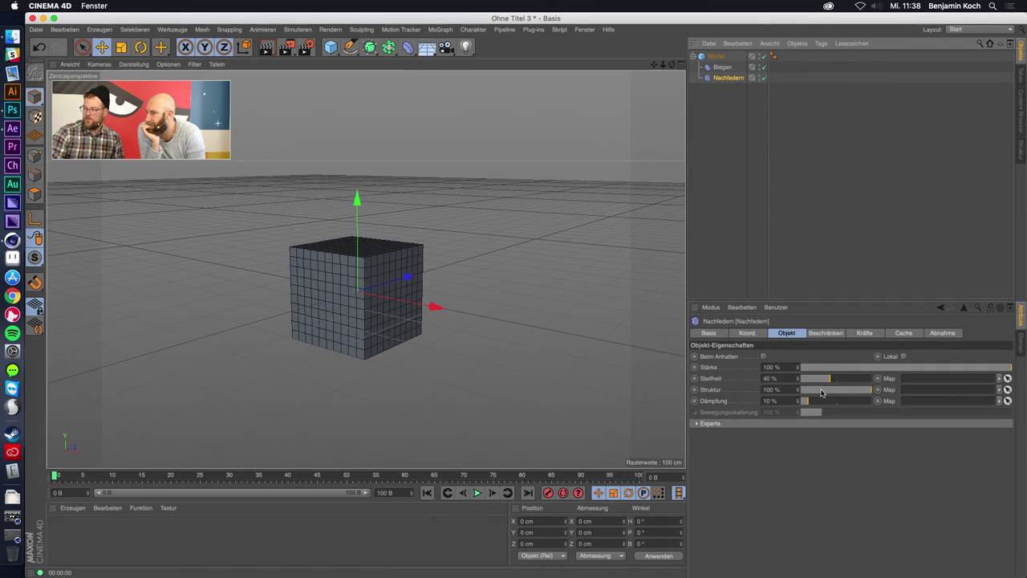
Lower the jiggle Struktur to 5 %, replay from frame 0, and select the Würfel.
left_click_drag(810, 394, 803, 391)
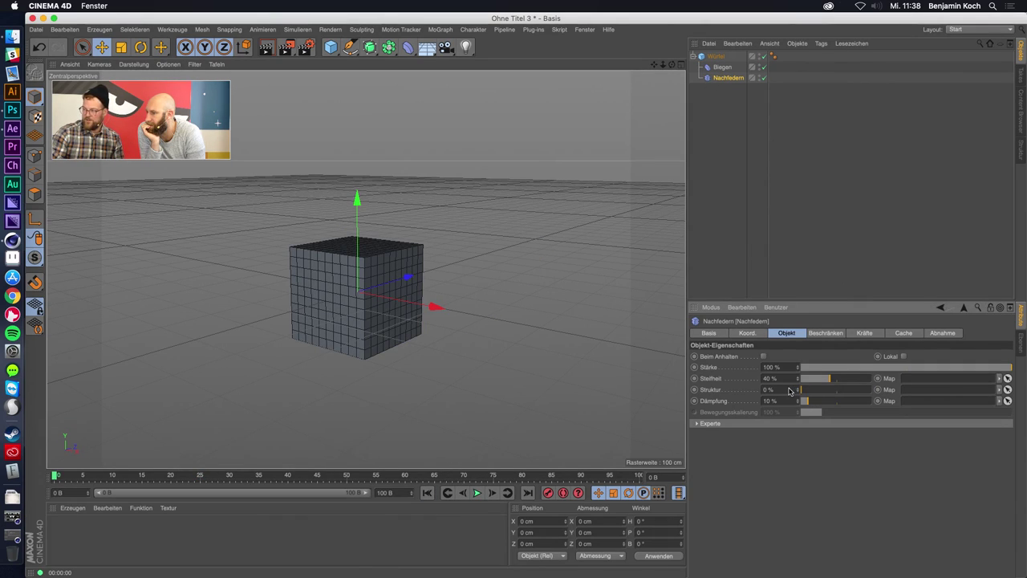
left_click(476, 493)
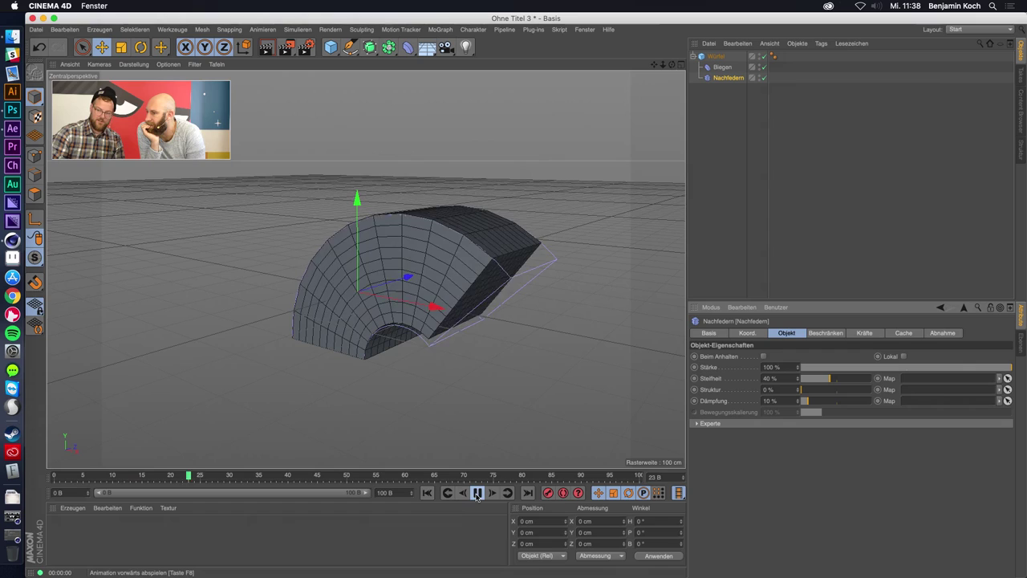
left_click(427, 493)
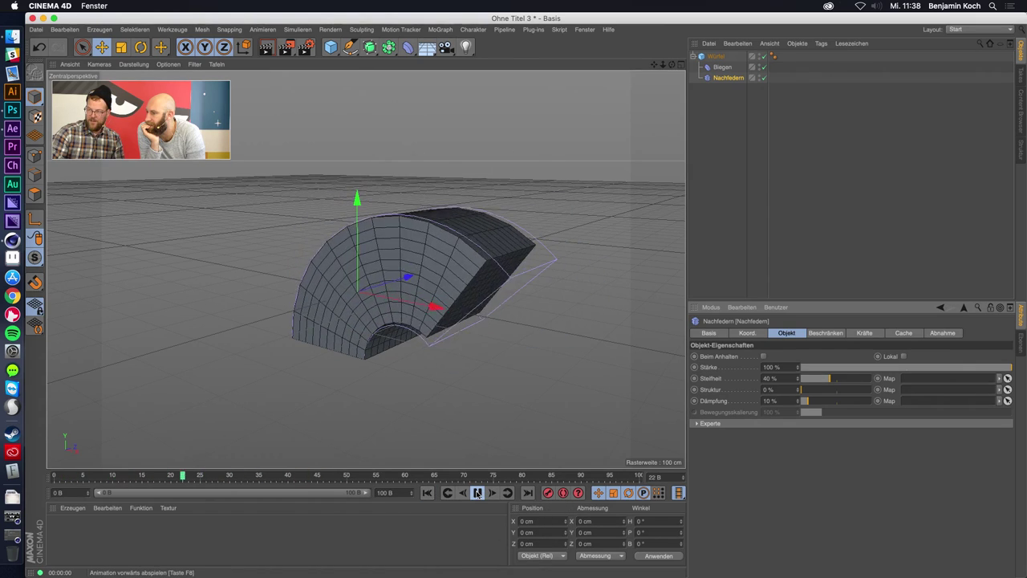
left_click(476, 493)
left_click(427, 493)
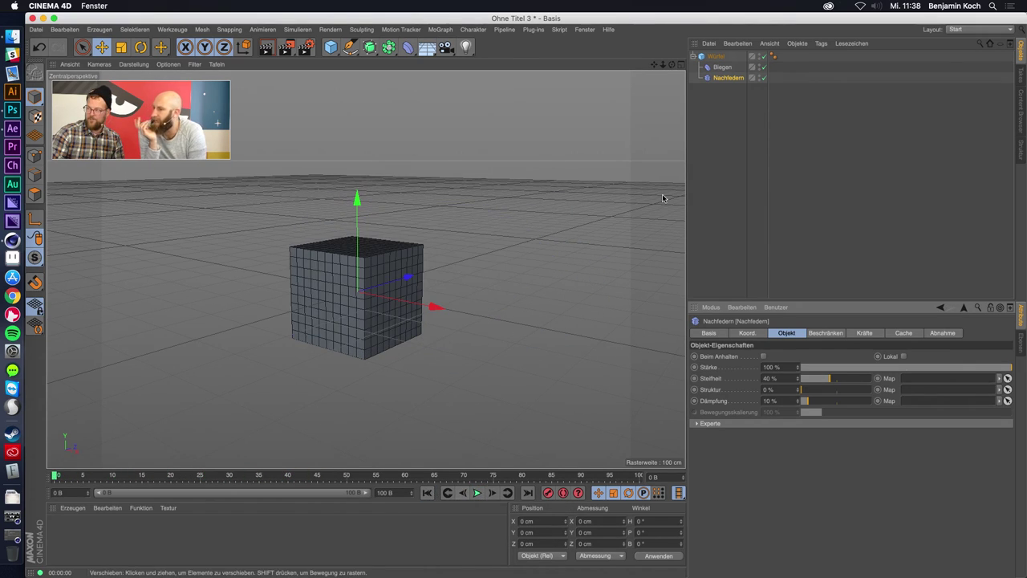
left_click(843, 161)
left_click(716, 56)
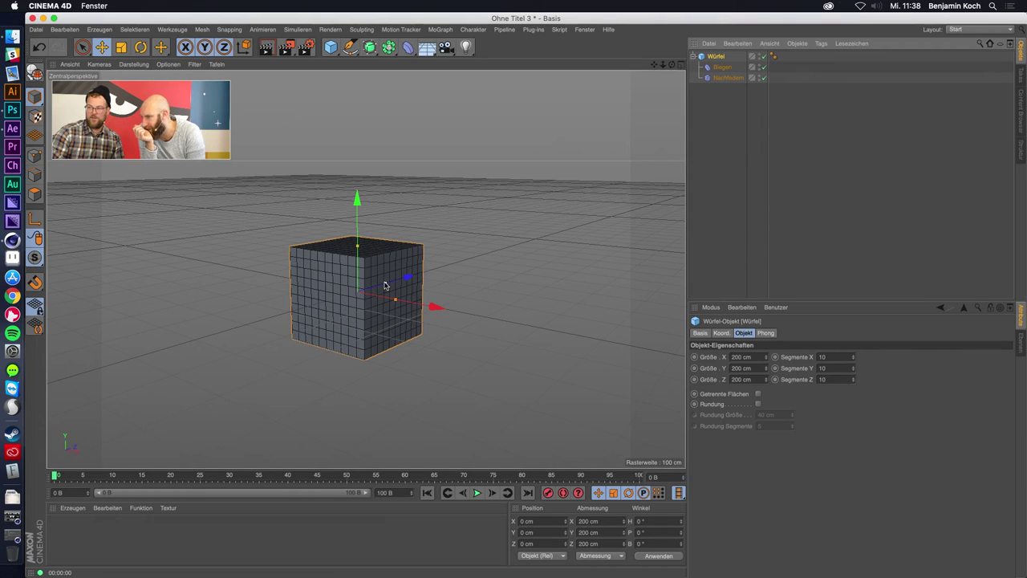
Keyframe the Würfel's heading rotation at 110° on frame 10.
left_click(732, 90)
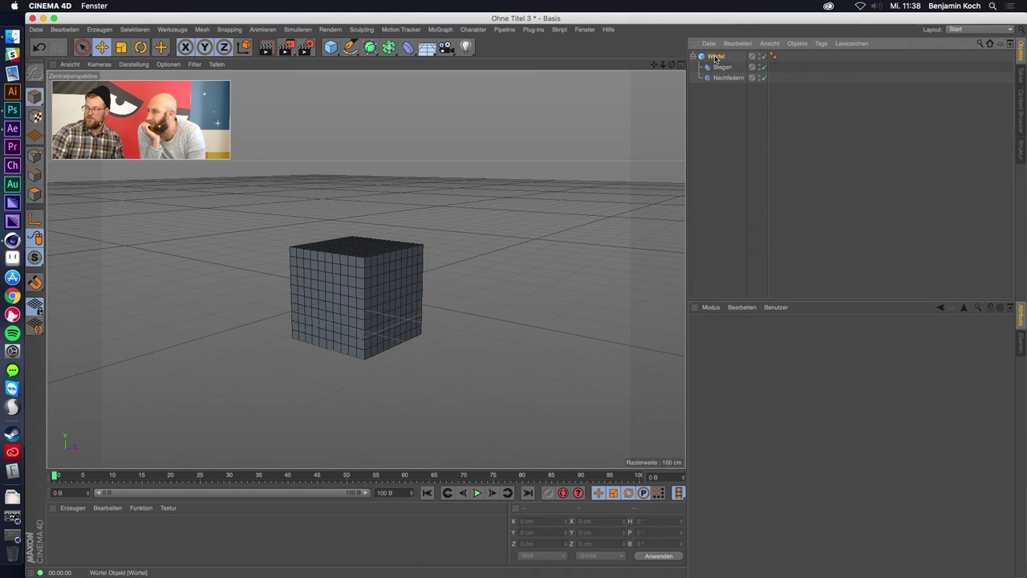
left_click(716, 57)
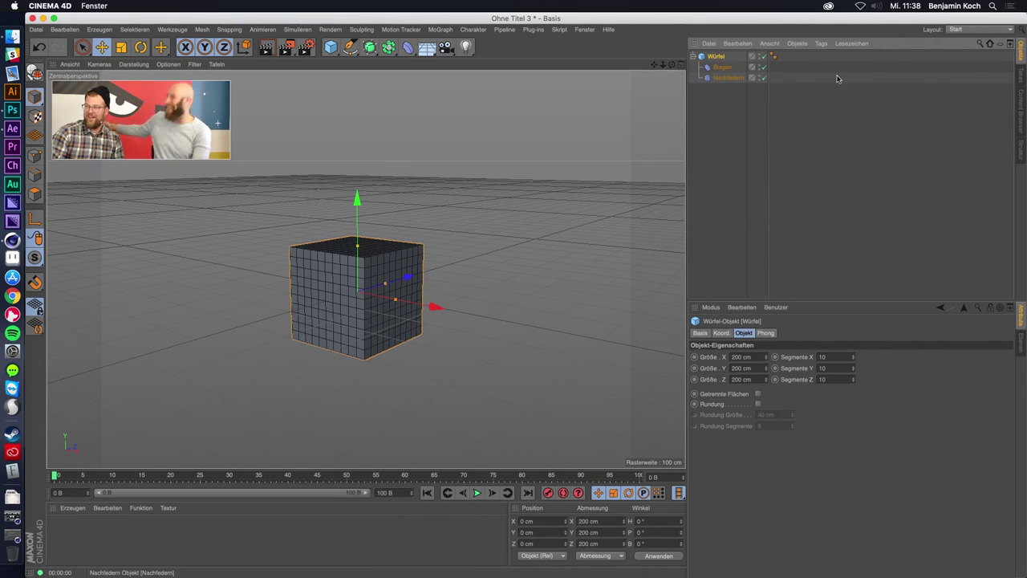
key("r")
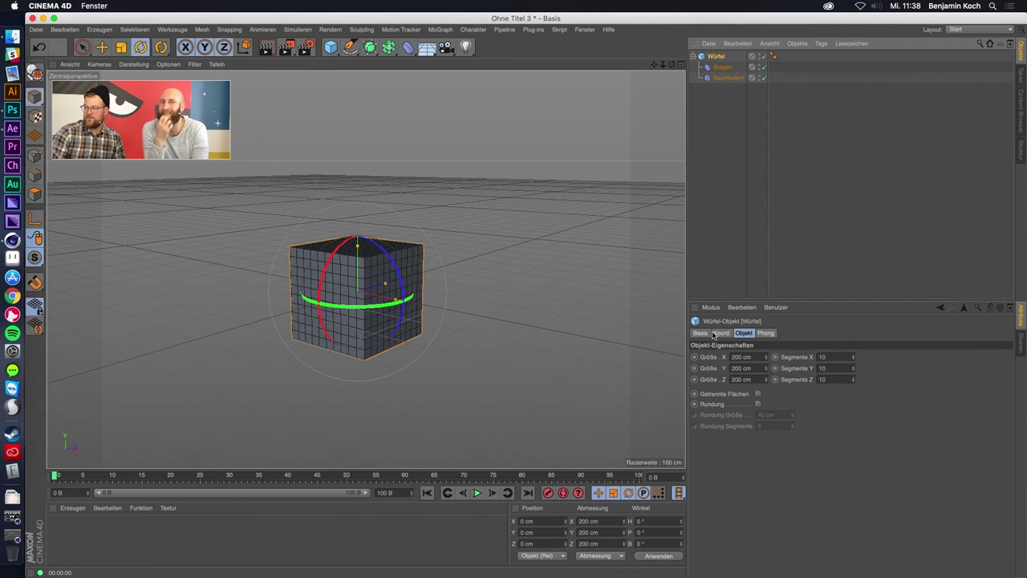
left_click(712, 335)
left_click(113, 476)
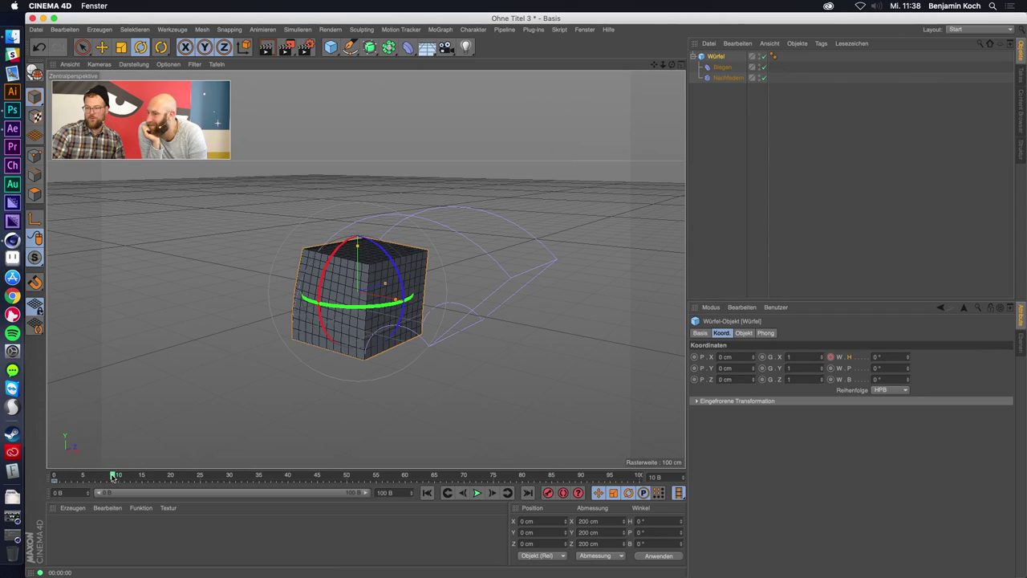
left_click(882, 356)
type("110")
key("Return")
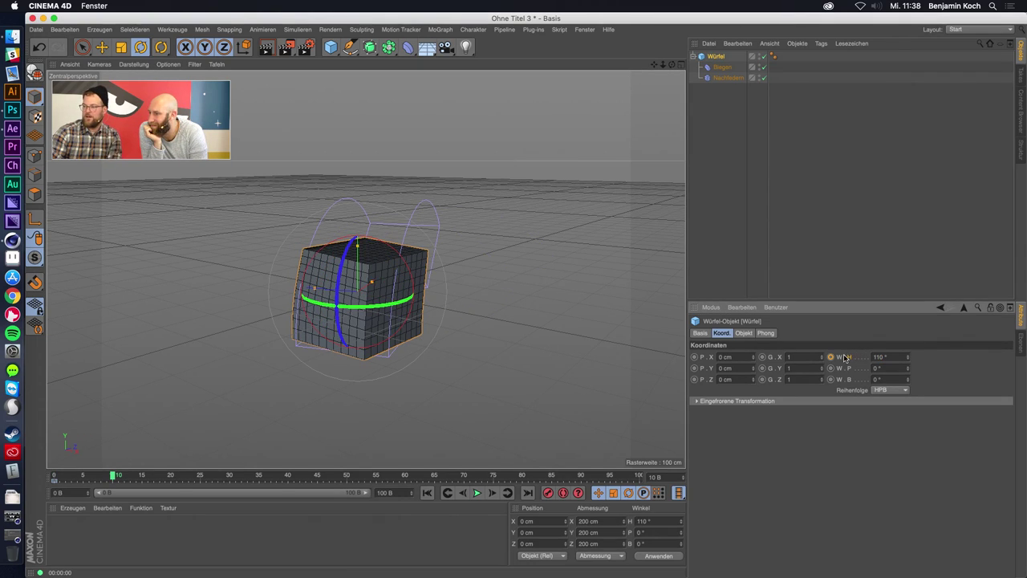
Play the rotating bend and shorten the scene to 50 frames.
left_click(427, 493)
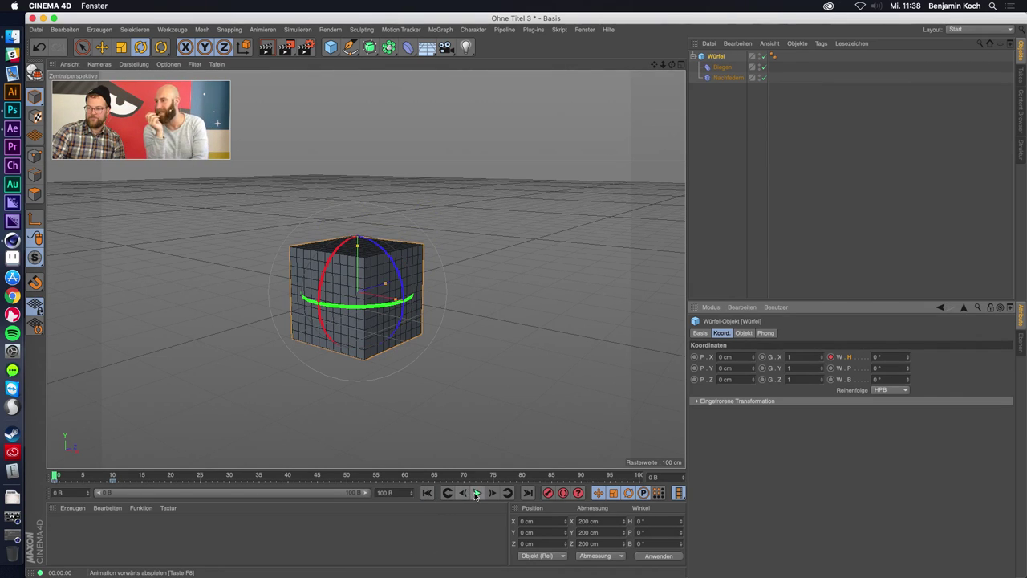
left_click(477, 493)
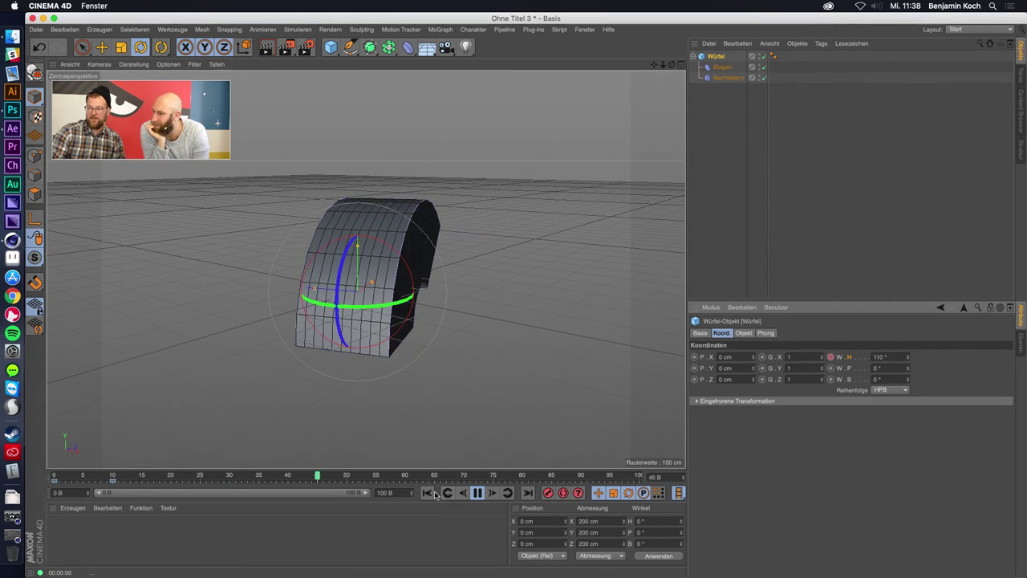
left_click_drag(357, 246, 318, 276, "alt")
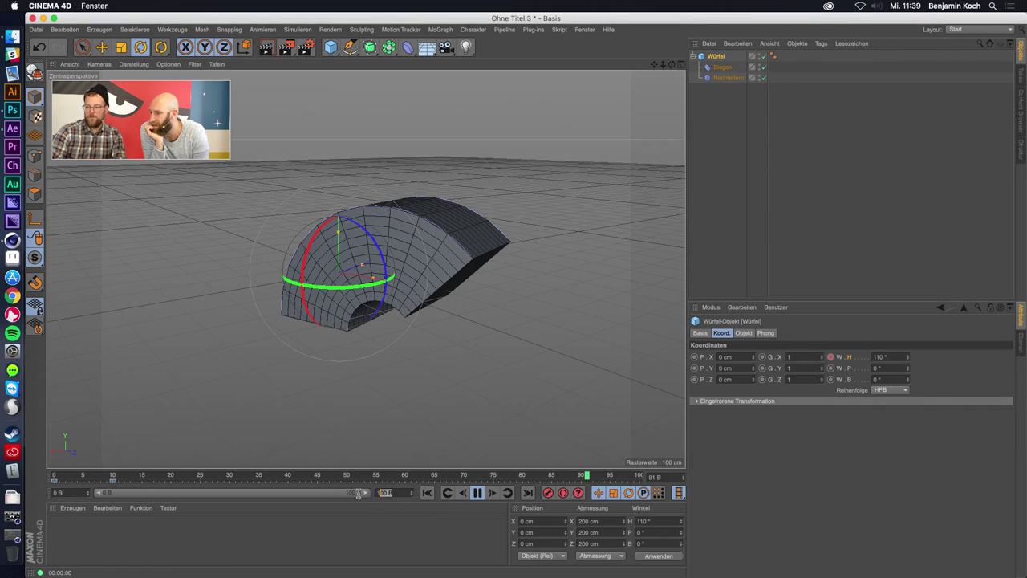
left_click_drag(411, 492, 359, 499)
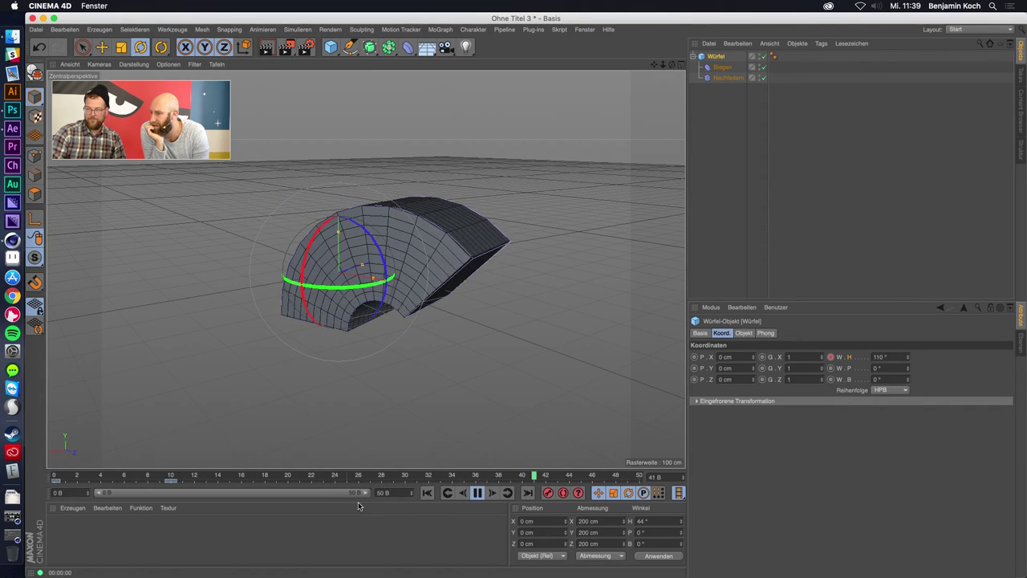
left_click(474, 493)
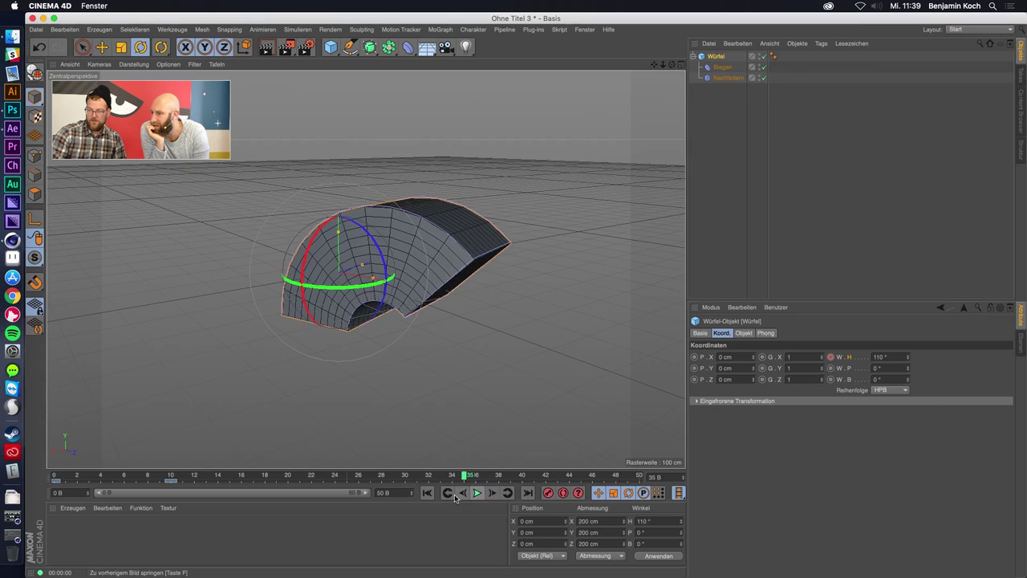
left_click(428, 493)
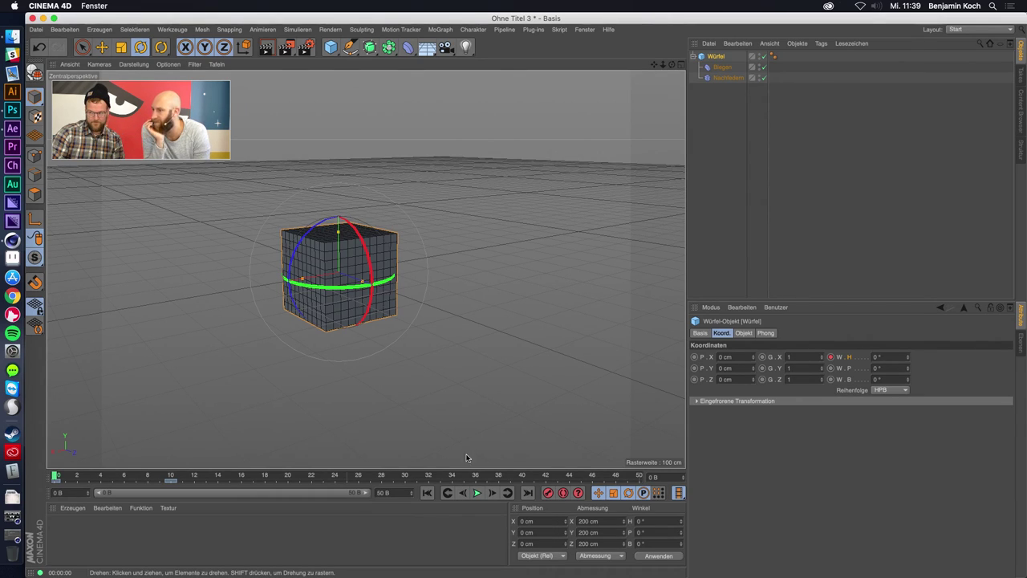
Reframe the view and replay the animation to inspect the rotation and bend.
left_click(477, 493)
left_click(477, 493)
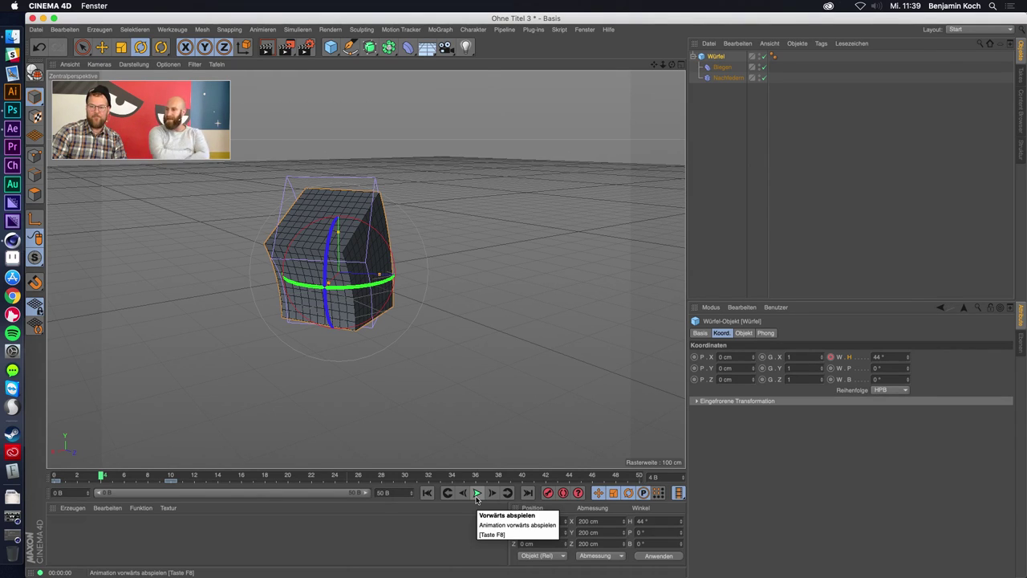
middle_click_drag(310, 264, 350, 299, "alt")
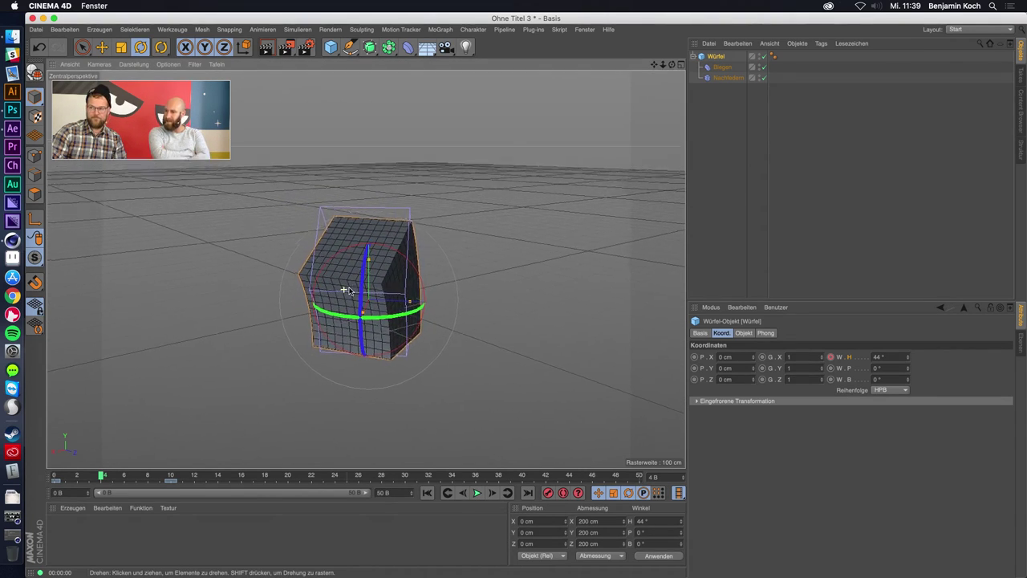
left_click(428, 493)
left_click(478, 492)
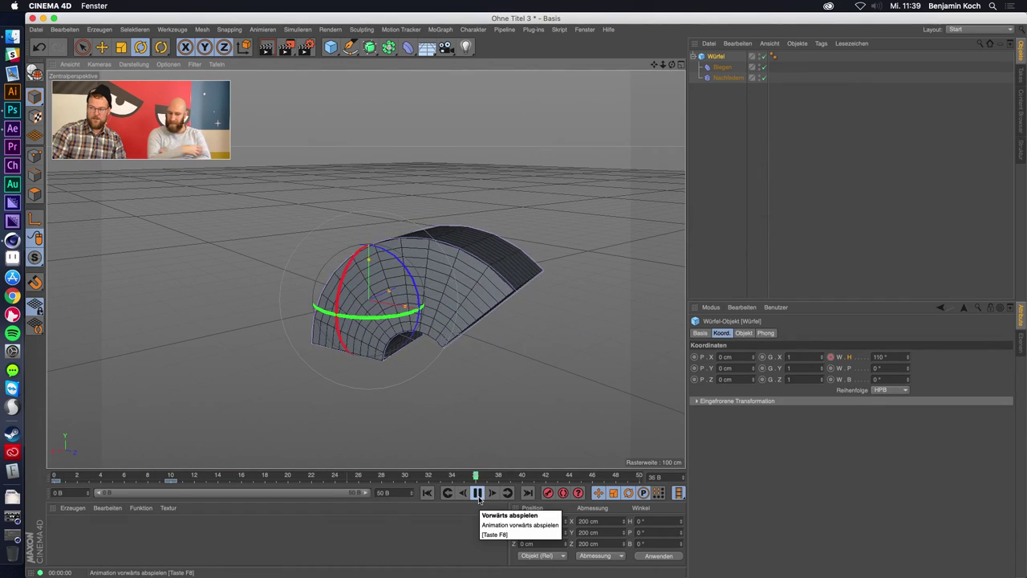
left_click(477, 492)
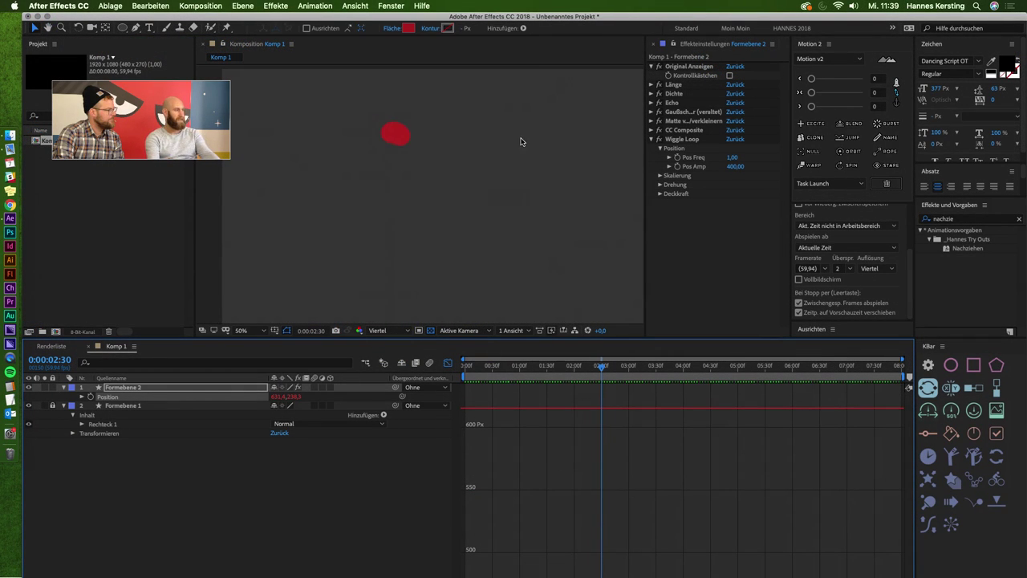
Select the Wiggle Loop effect and preview the red shape's wiggle from the composition start.
key("space")
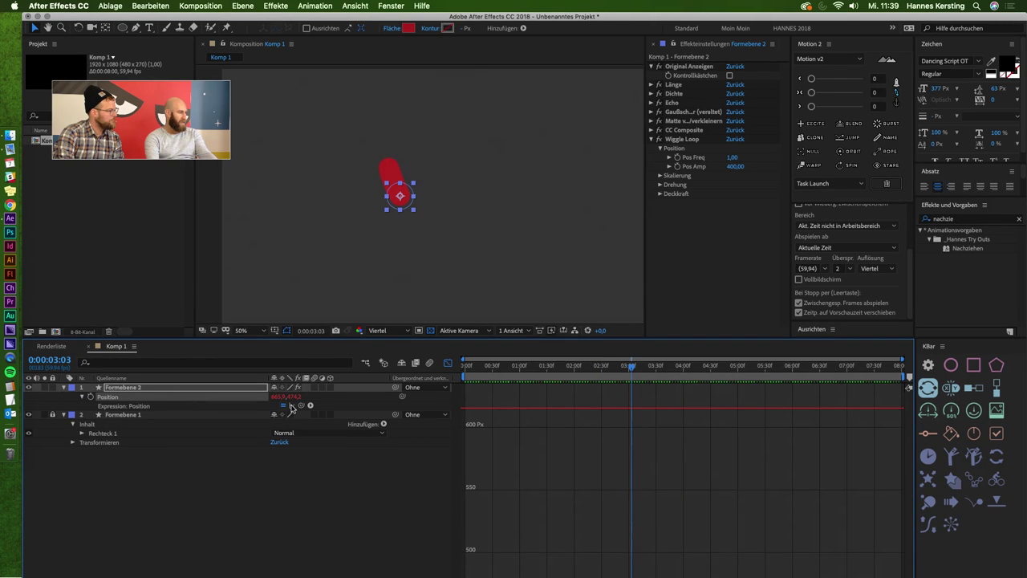
left_click(292, 405)
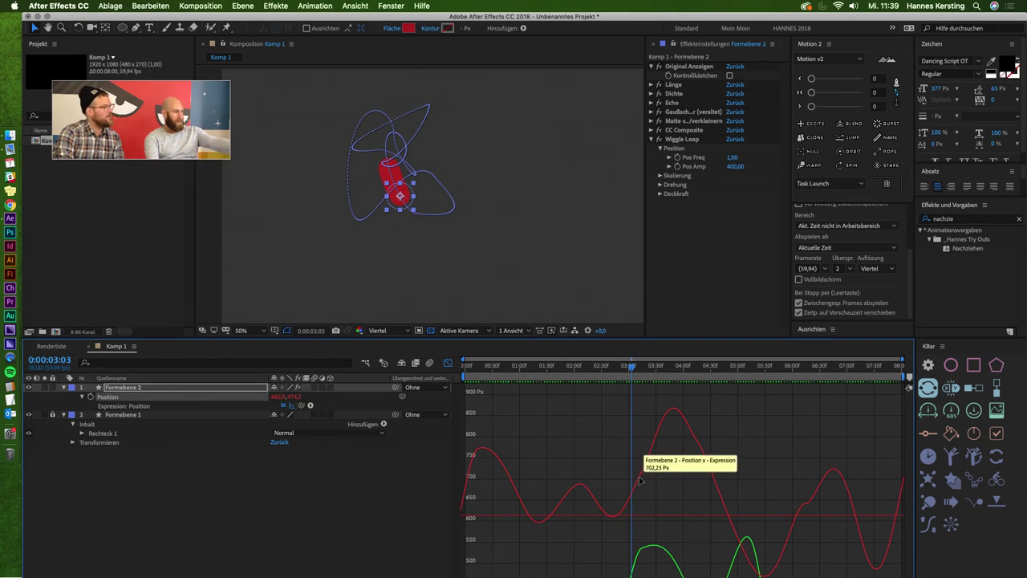
left_click_drag(509, 365, 463, 369)
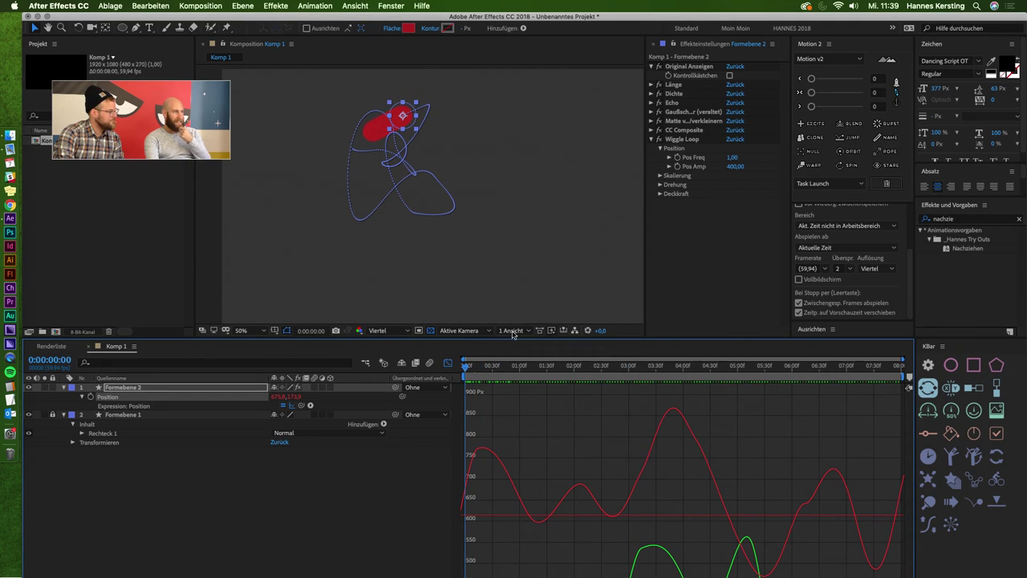
left_click(688, 140)
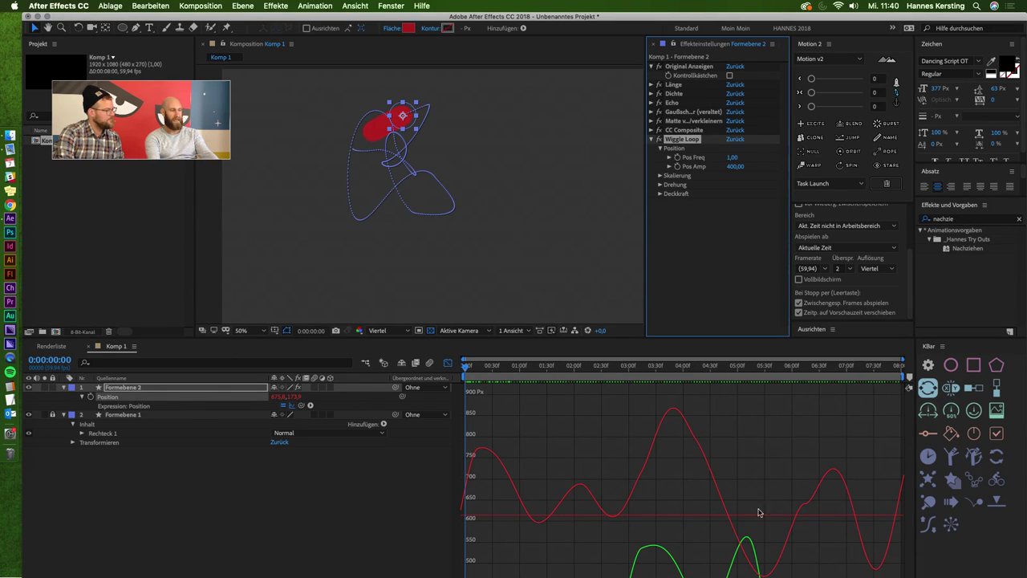
key("space")
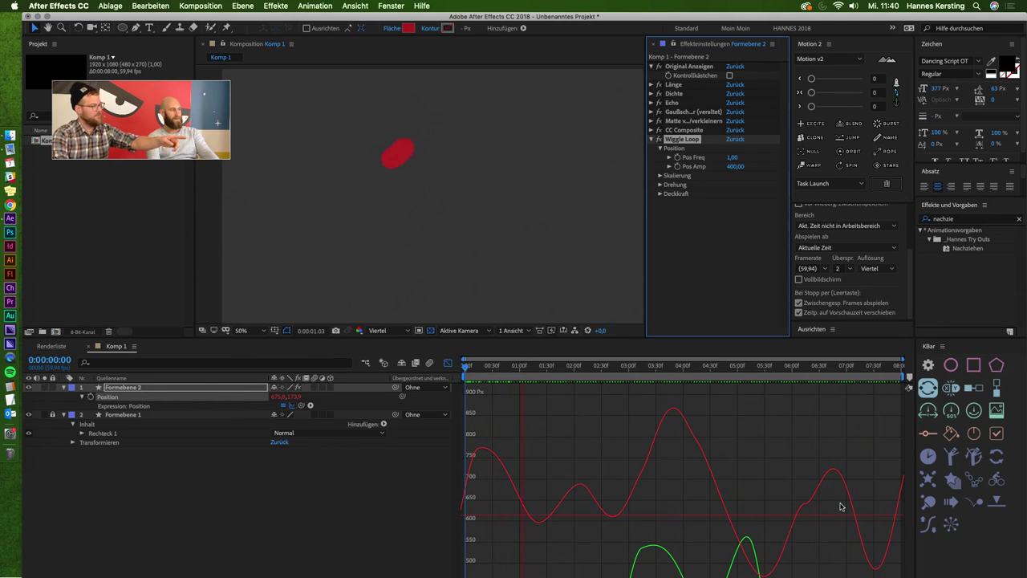
key("space")
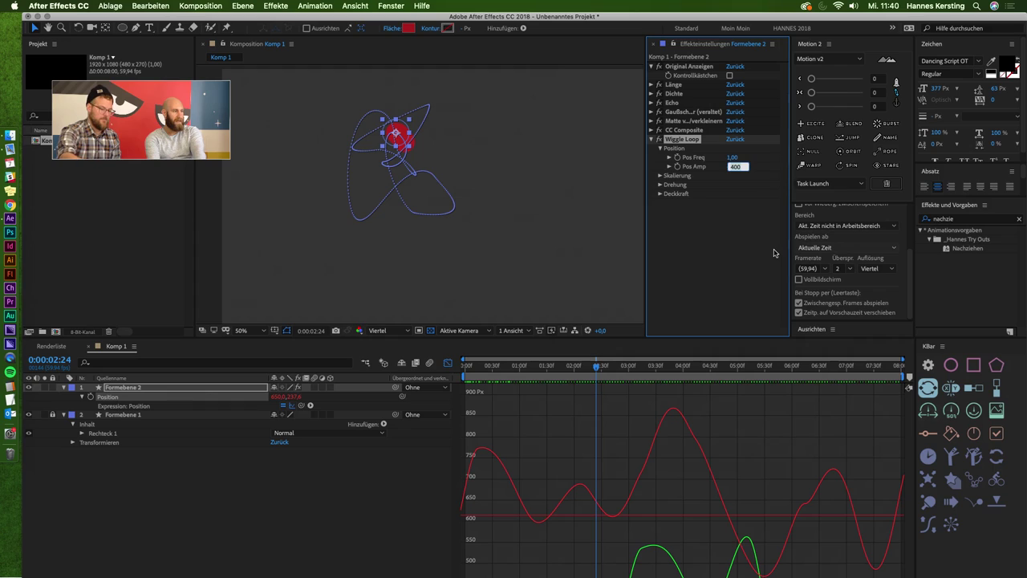
Raise Wiggle Loop Pos Amp to 480 and preview the wider wiggle.
key("shift+Up")
key("shift+Up")
key("shift+Up")
key("shift+Up")
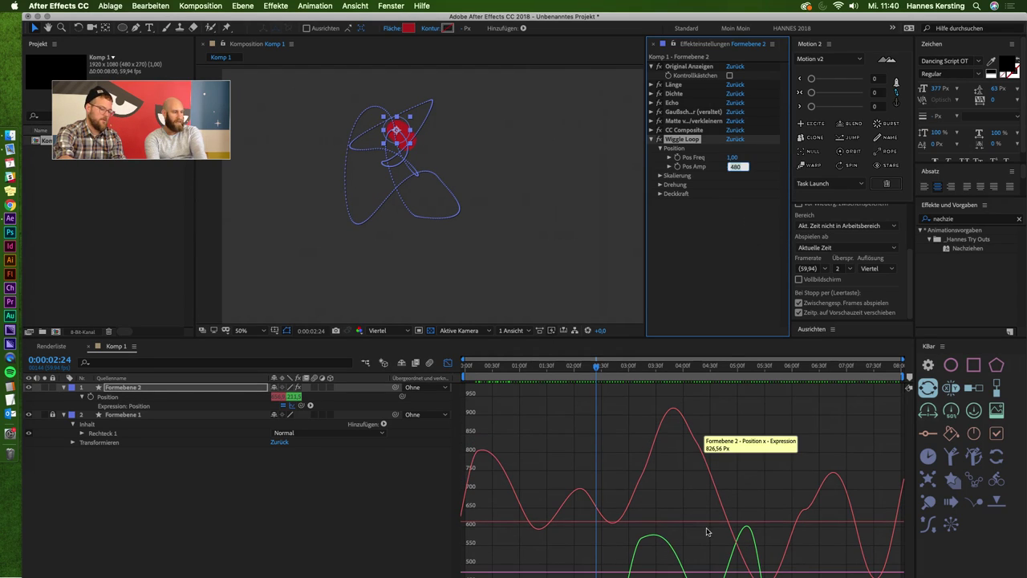
key("Return")
left_click(717, 315)
key("space")
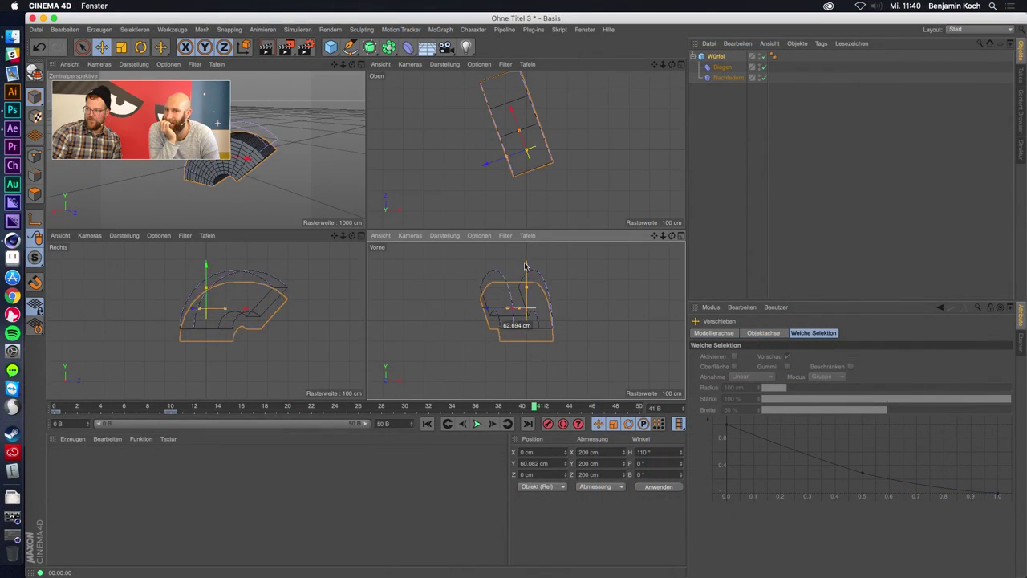
Back in Cinema 4D, raise the Würfel to Y 128 cm and play the bend animation.
left_click_drag(526, 266, 526, 254)
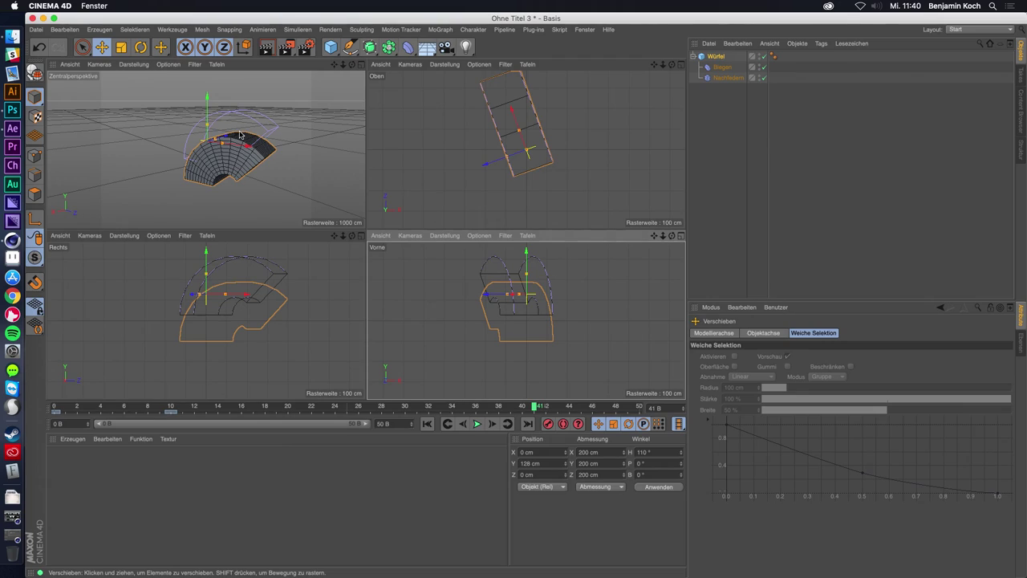
left_click(427, 424)
left_click(477, 424)
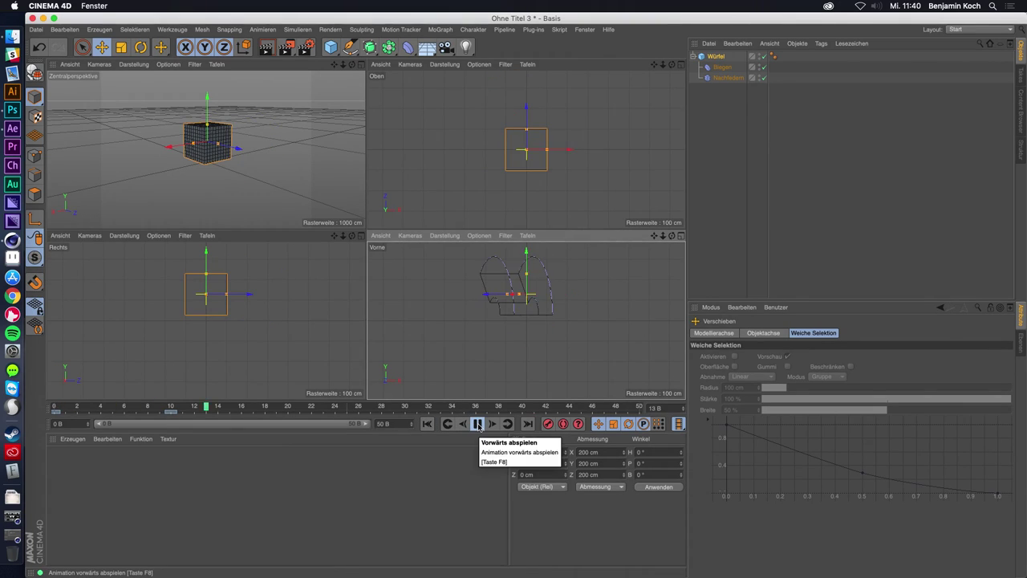
left_click(477, 424)
key("F1")
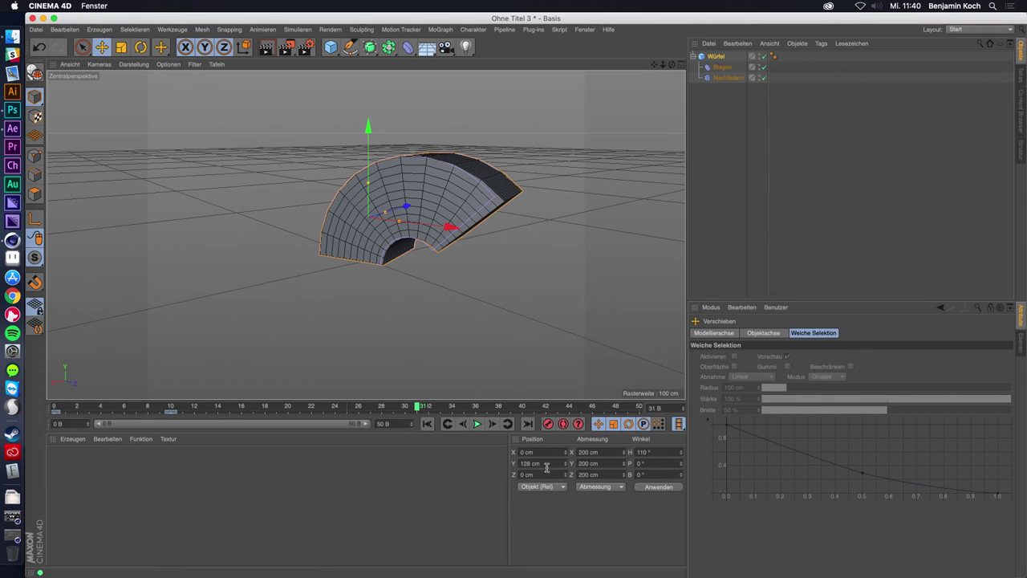
Add a Polygonreduktion deformer under the Würfel.
left_click(428, 423)
left_click(476, 424)
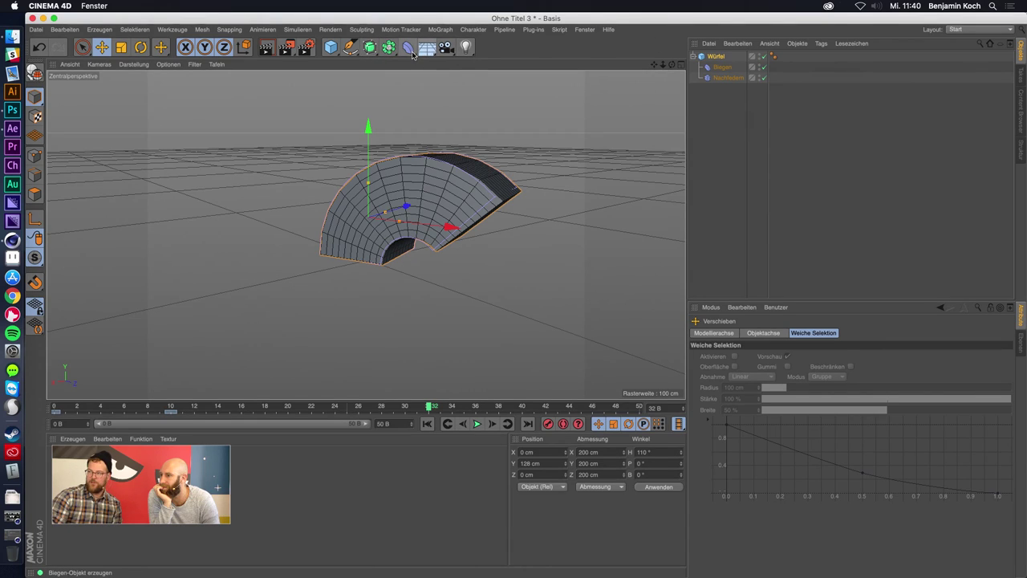
left_click(413, 54)
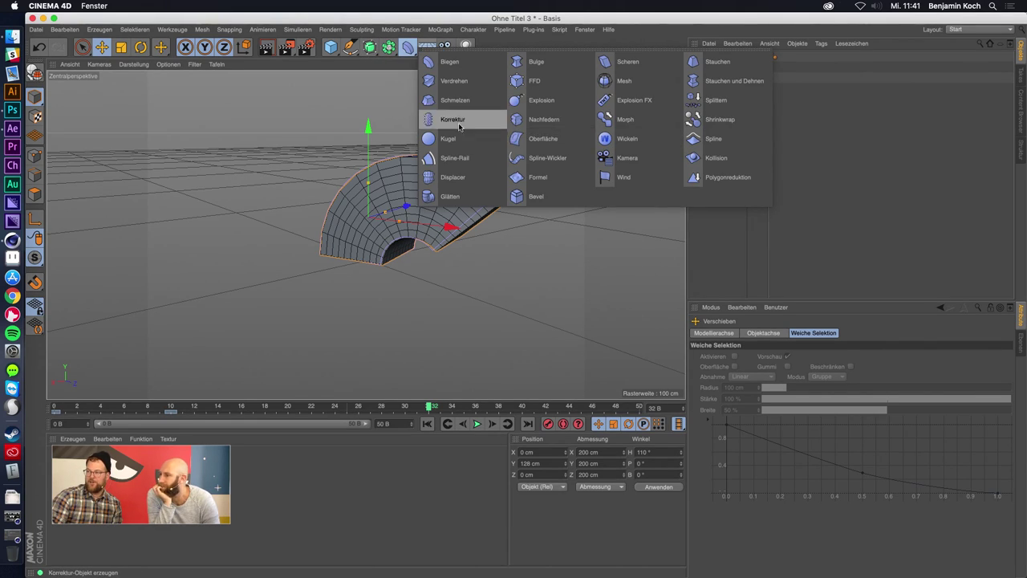
left_click(726, 176)
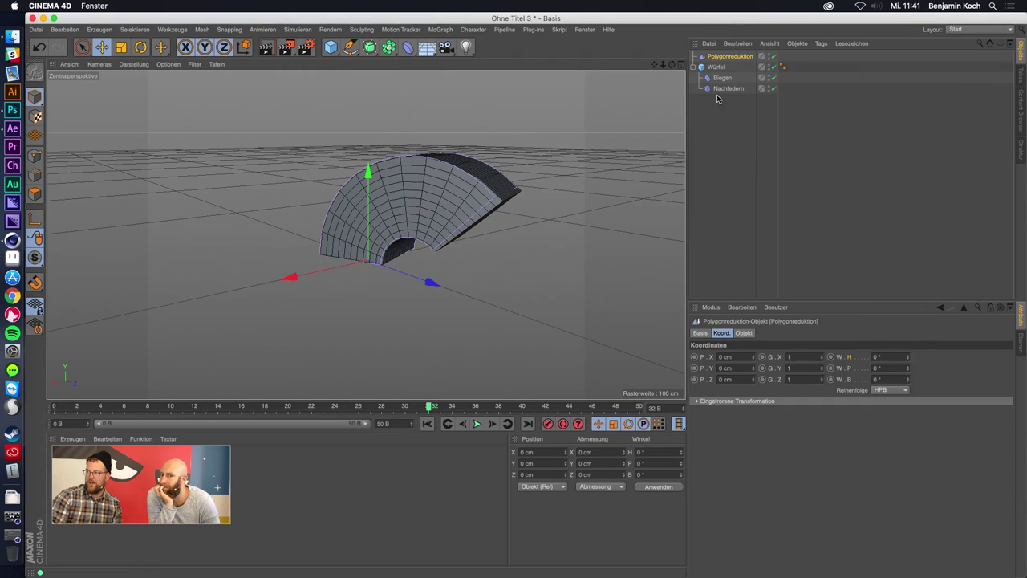
left_click_drag(732, 94, 729, 101)
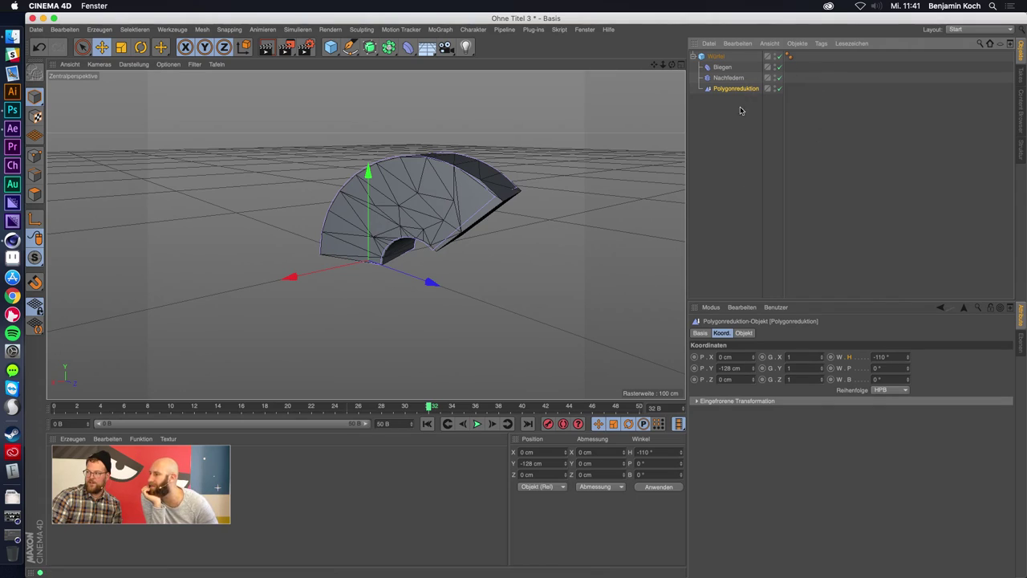
left_click(743, 332)
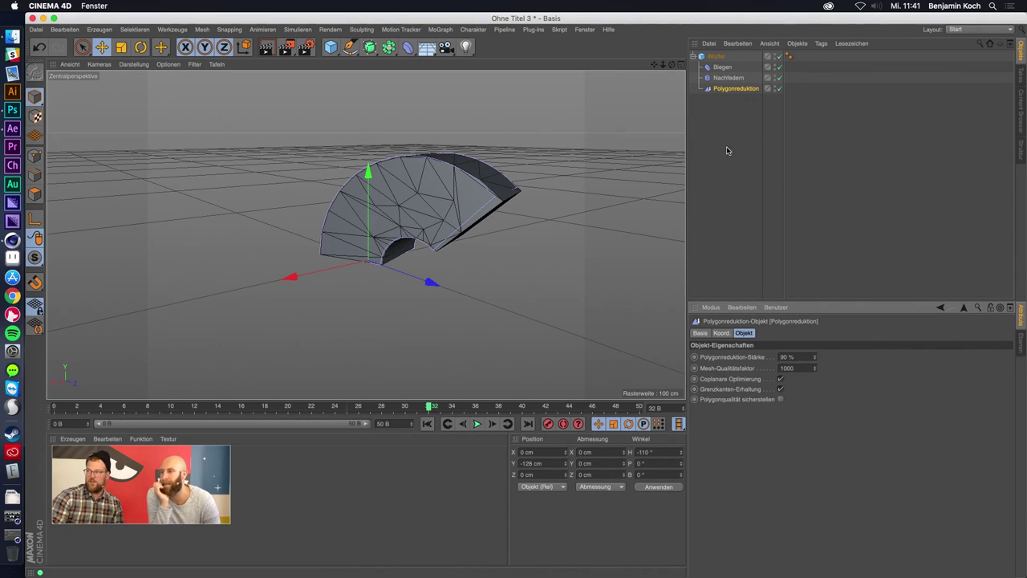
Toggle the Polygonreduktion off and on to compare the faceted mesh.
mouse_move(451, 179)
left_mouse_down("alt")
mouse_move(424, 211)
mouse_move(426, 172)
mouse_move(366, 230)
mouse_move(373, 244)
left_mouse_up("alt")
left_click(778, 88)
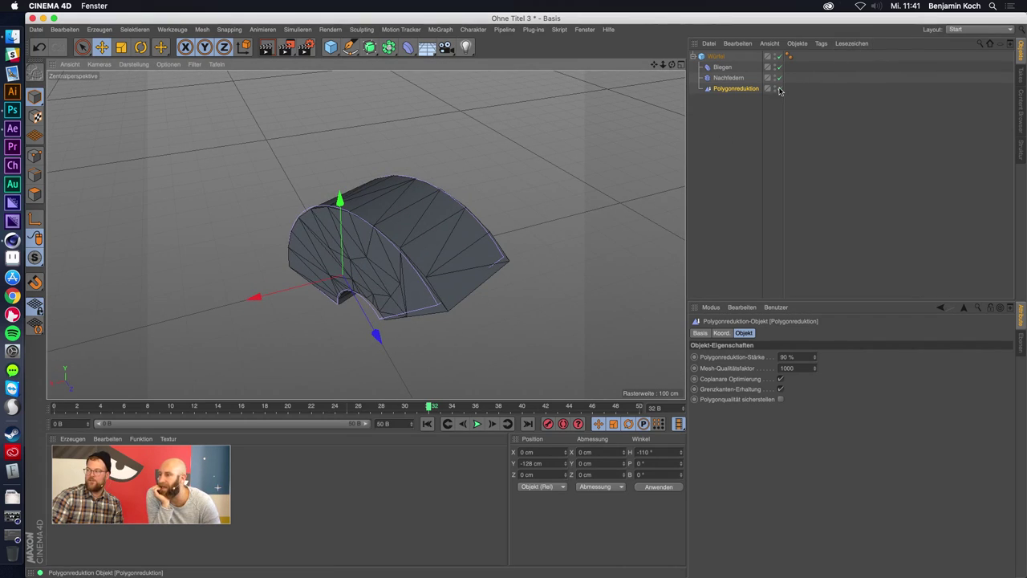
left_click(778, 88)
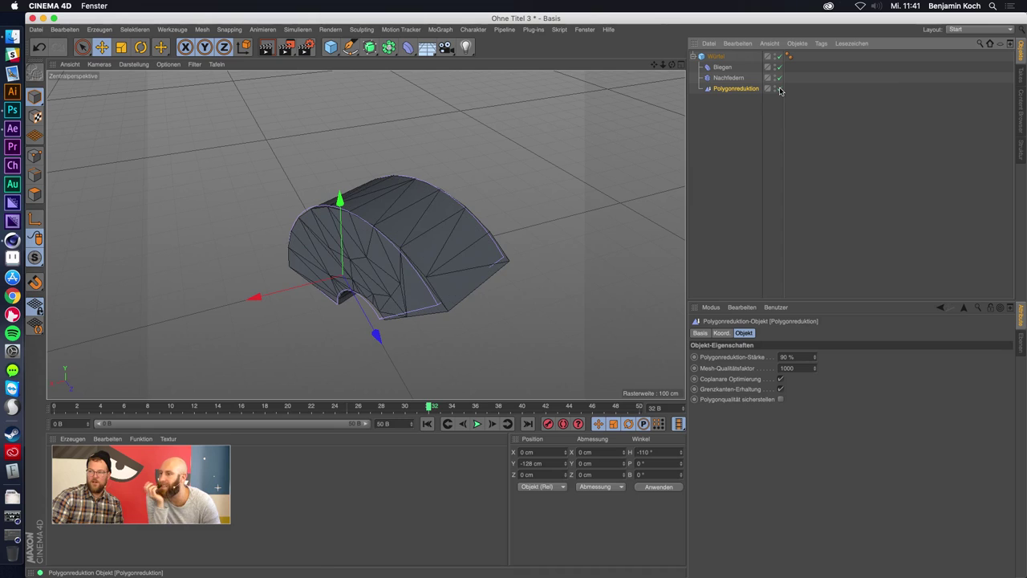
mouse_move(417, 266)
left_mouse_down("alt")
mouse_move(431, 238)
mouse_move(415, 266)
mouse_move(450, 241)
left_mouse_up("alt")
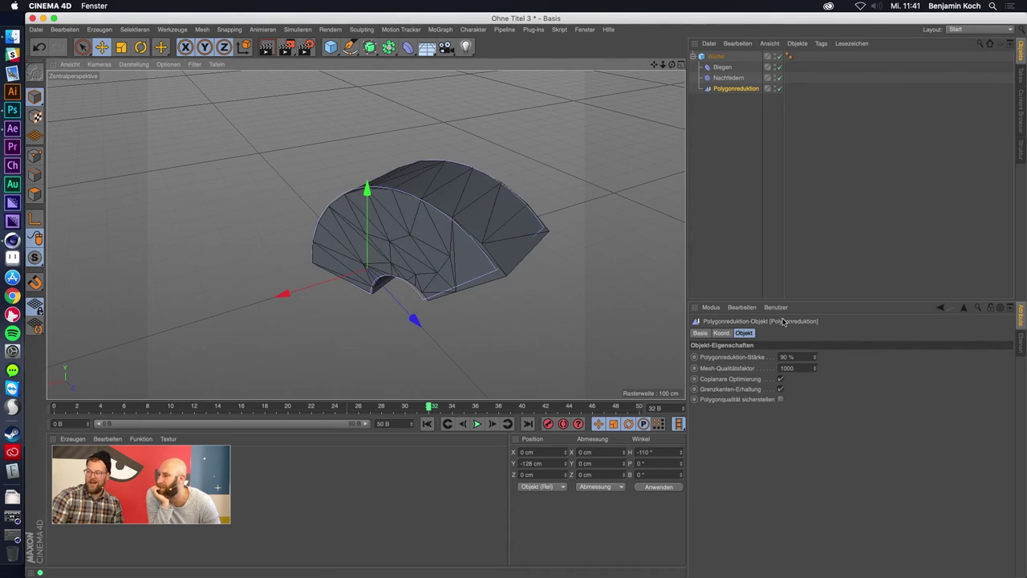
Try Polygonreduktion strengths of 0, 100 and 99 % and play the animation.
left_click(800, 358)
type("0")
key("Return")
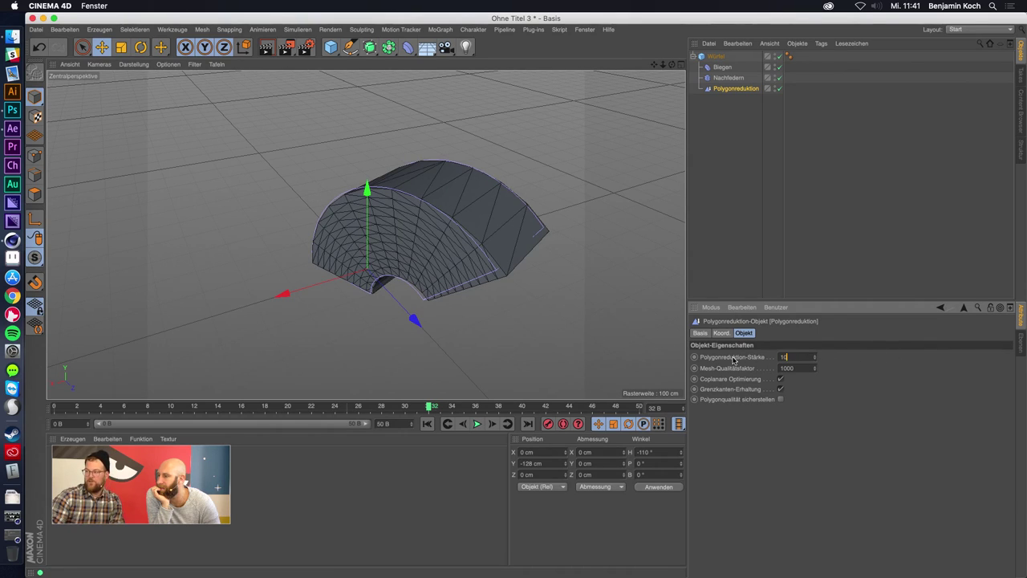
type("00")
key("Return")
type("9")
key("Return")
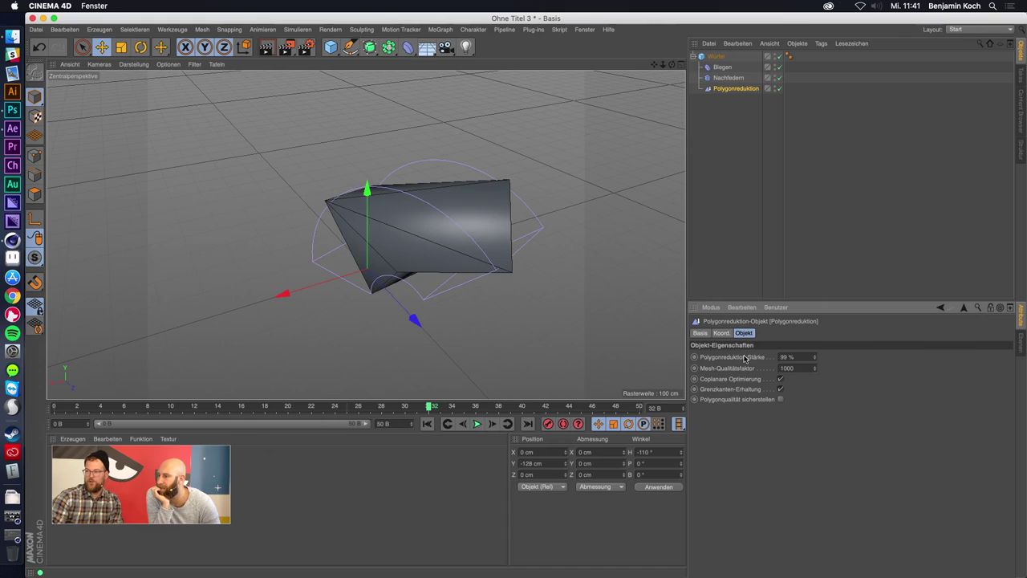
left_click_drag(458, 260, 433, 431, "alt")
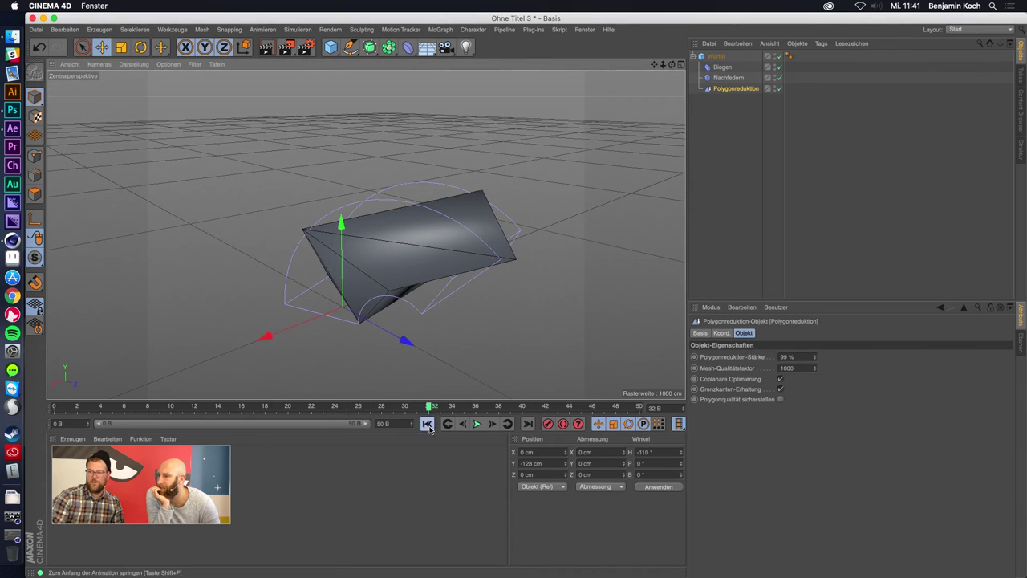
left_click(429, 427)
left_click(477, 426)
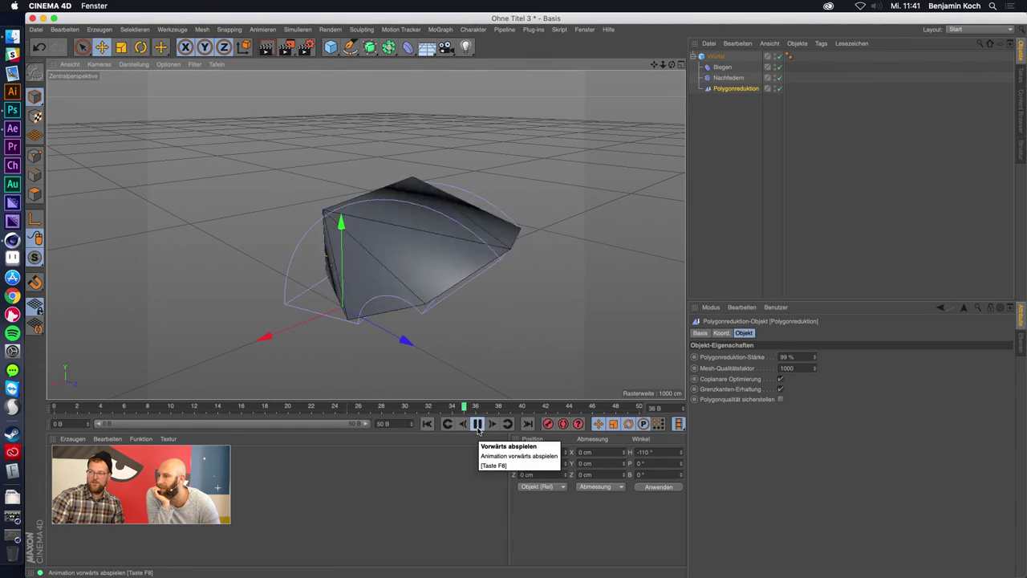
left_click(478, 426)
left_click(427, 423)
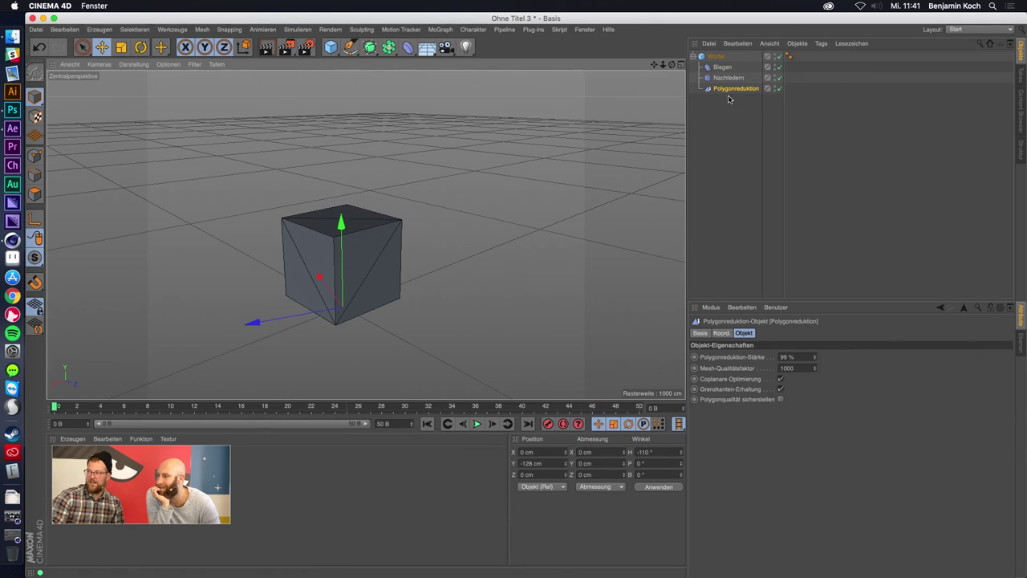
Move Polygonreduktion above Biegen, set 95 % strength, then move it below Nachfedern and select it.
left_click_drag(722, 91, 725, 63)
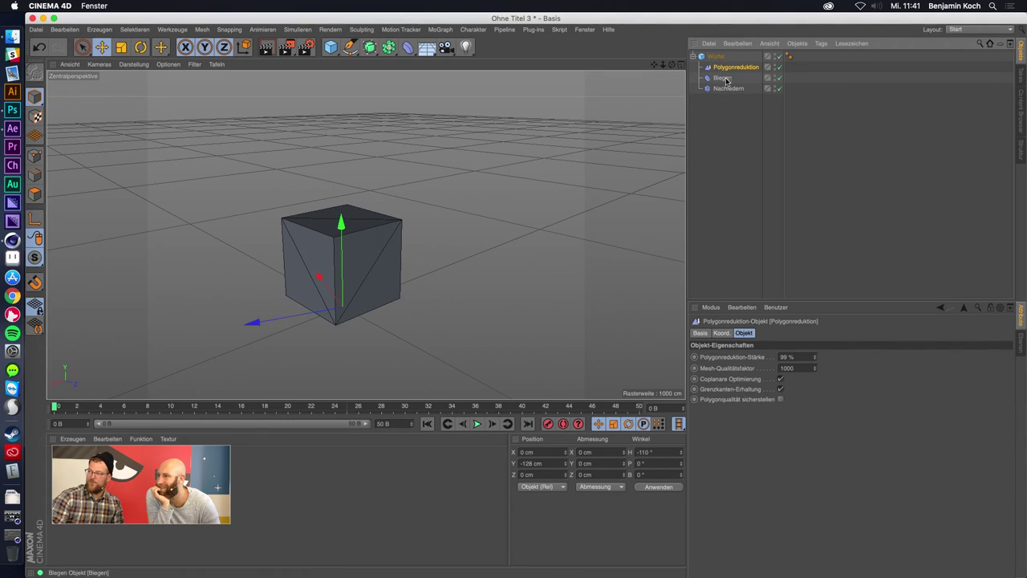
left_click(476, 425)
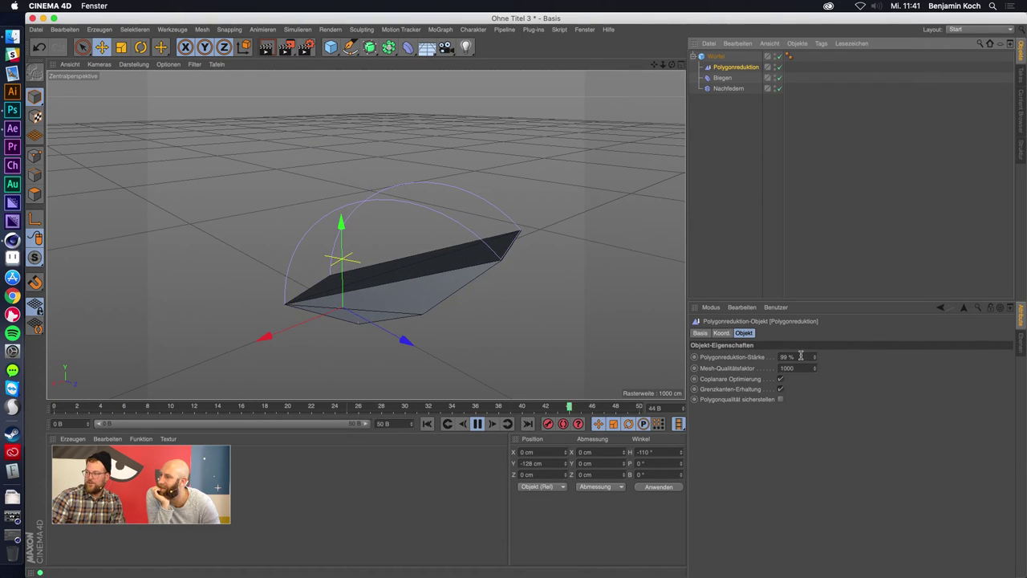
left_click_drag(800, 356, 775, 356)
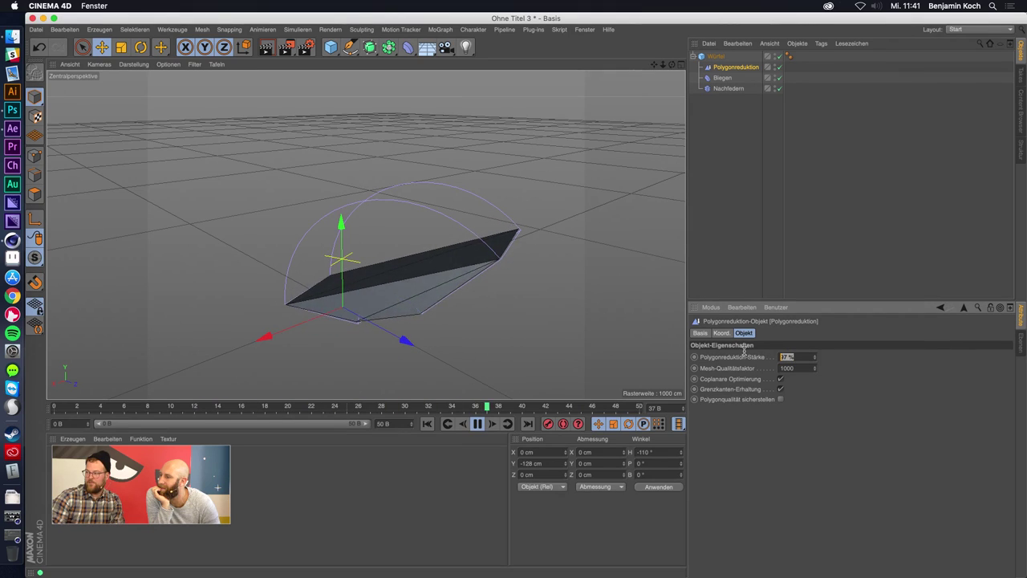
key("Return")
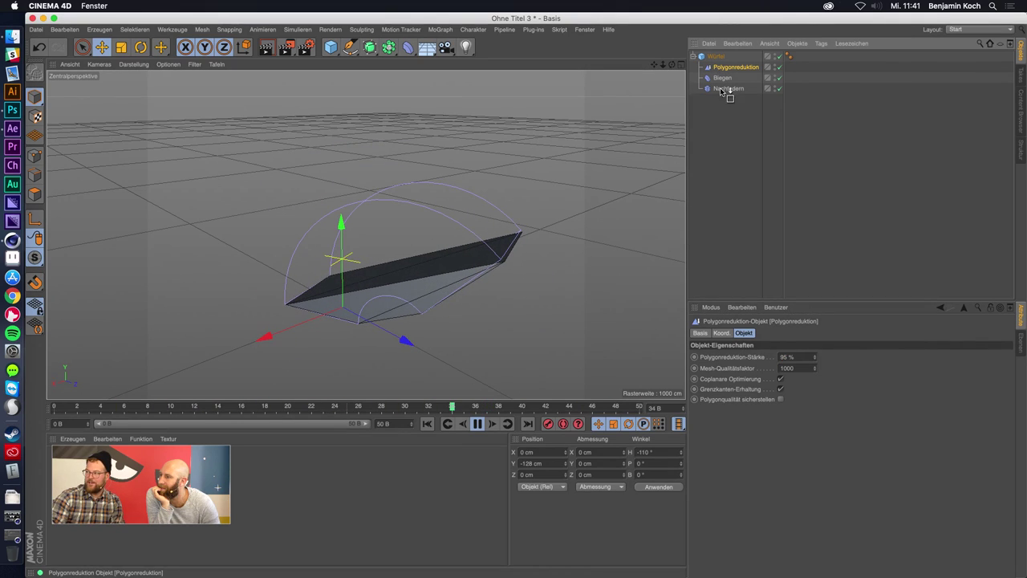
left_click_drag(721, 90, 723, 95)
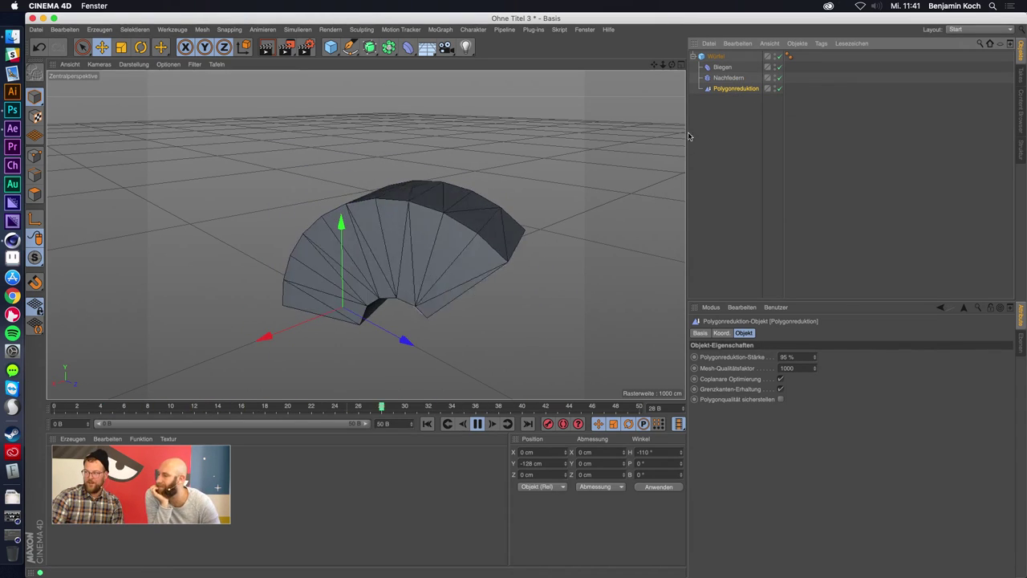
left_click(725, 101)
left_click(729, 88)
Delete the Polygonreduktion and nest the Würfel inside a new Subdivision Surface.
key("Delete")
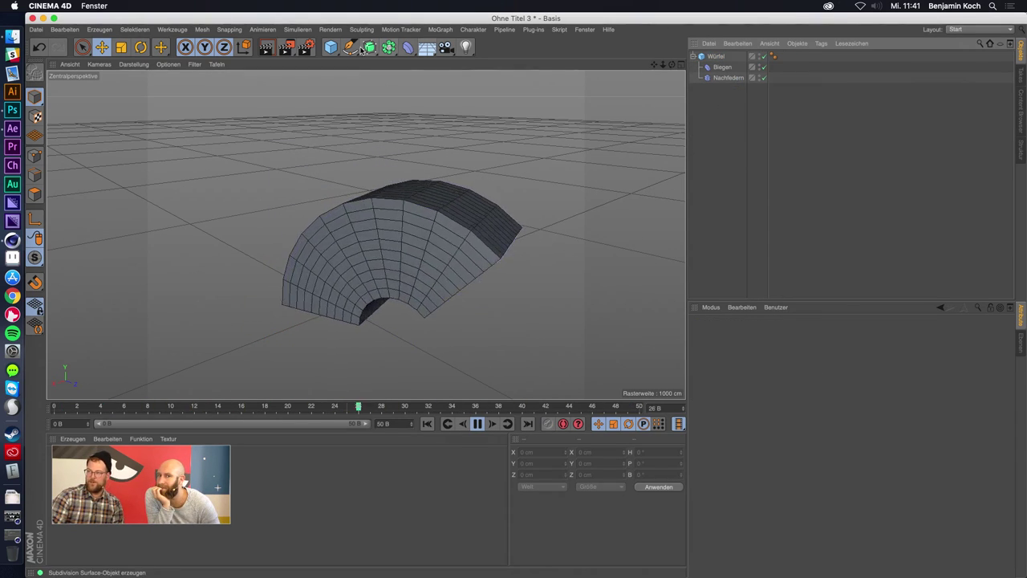
left_click_drag(361, 49, 421, 61)
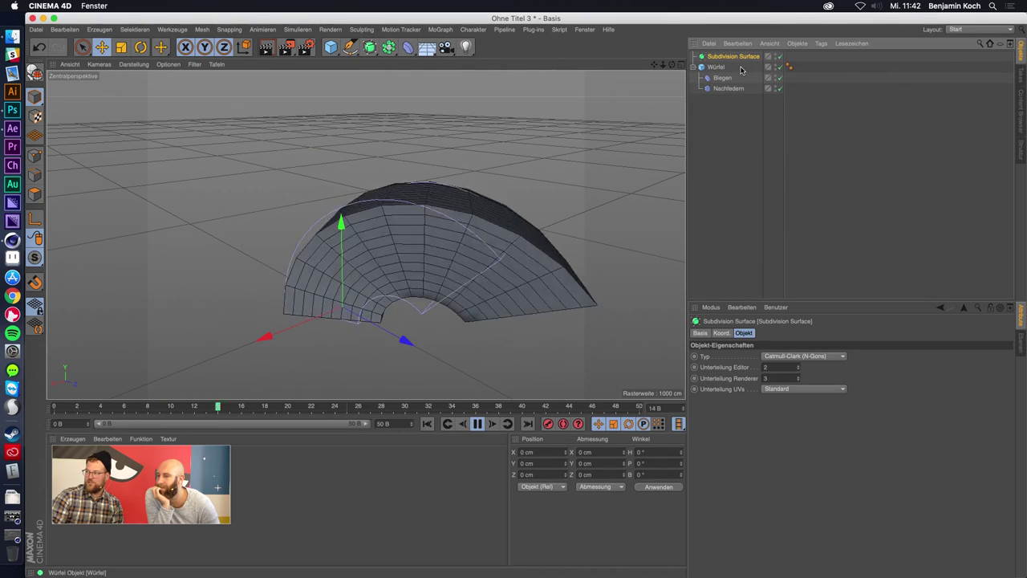
mouse_move(715, 66)
left_mouse_down()
mouse_move(721, 77)
mouse_move(726, 59)
left_mouse_up()
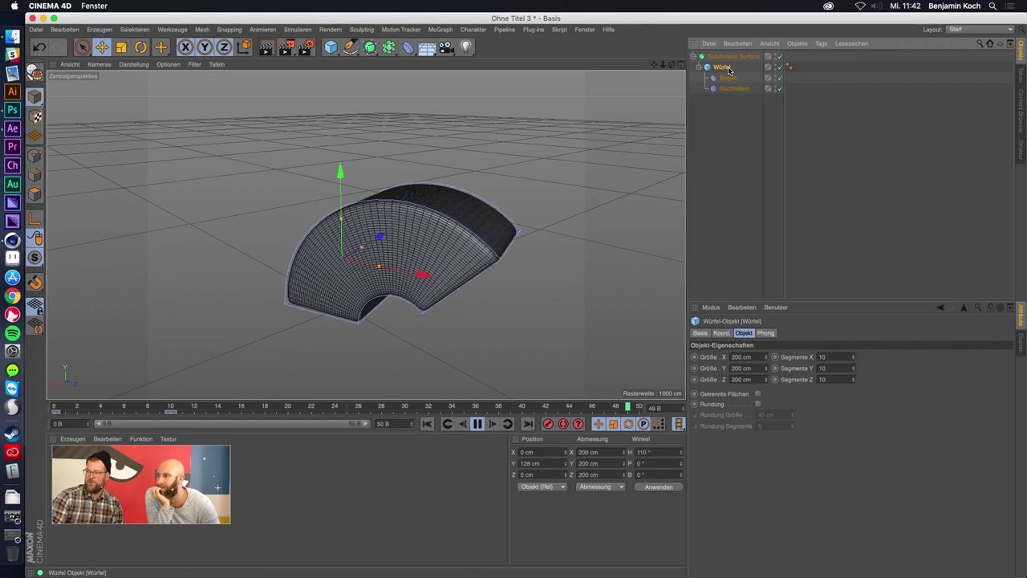
Play the smoothed bend animation and render a quick viewport preview.
left_click(428, 426)
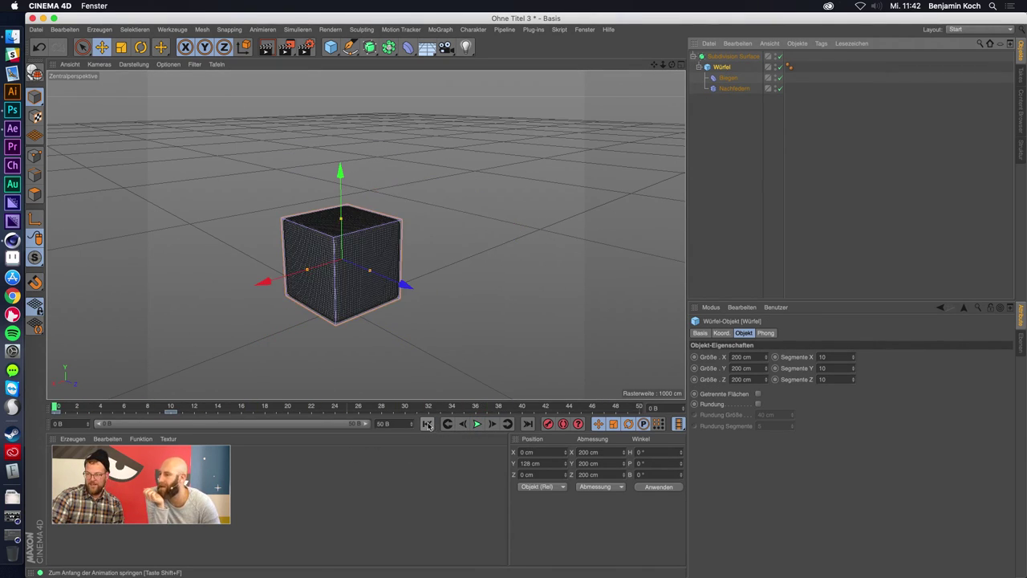
left_click(477, 425)
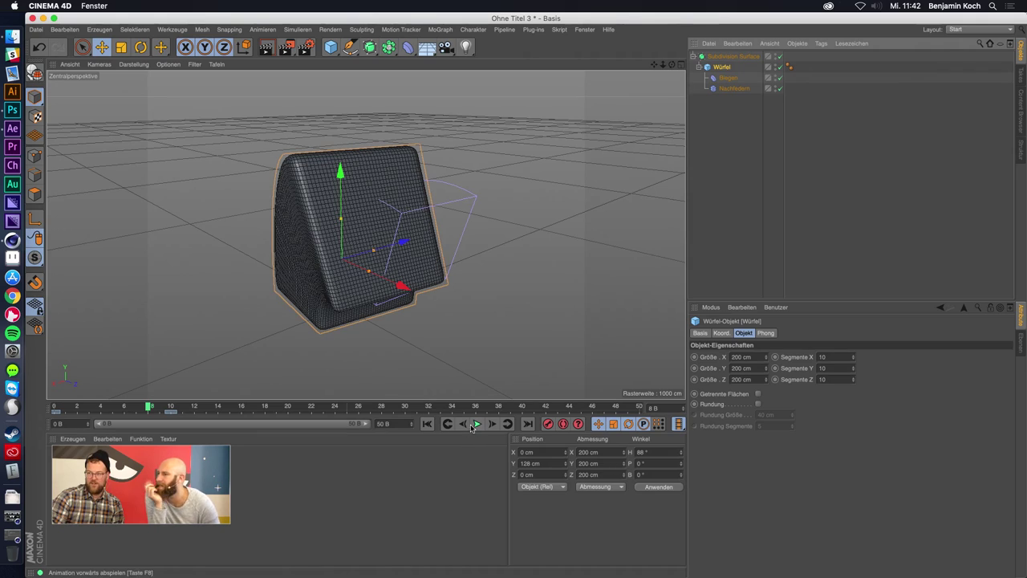
key("ctrl+r")
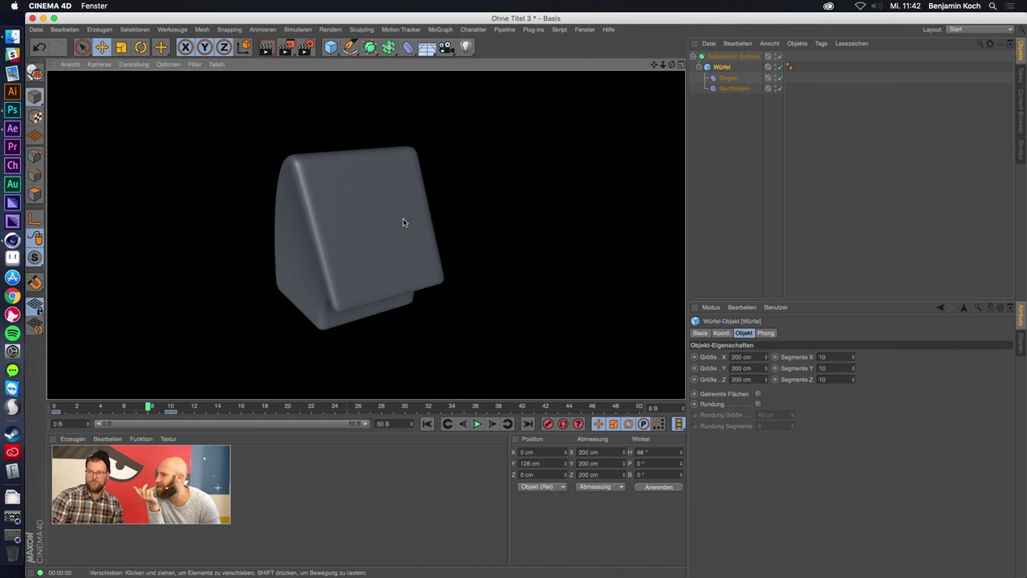
mouse_move(377, 241)
left_mouse_down("alt")
mouse_move(354, 238)
mouse_move(417, 228)
left_mouse_up("alt")
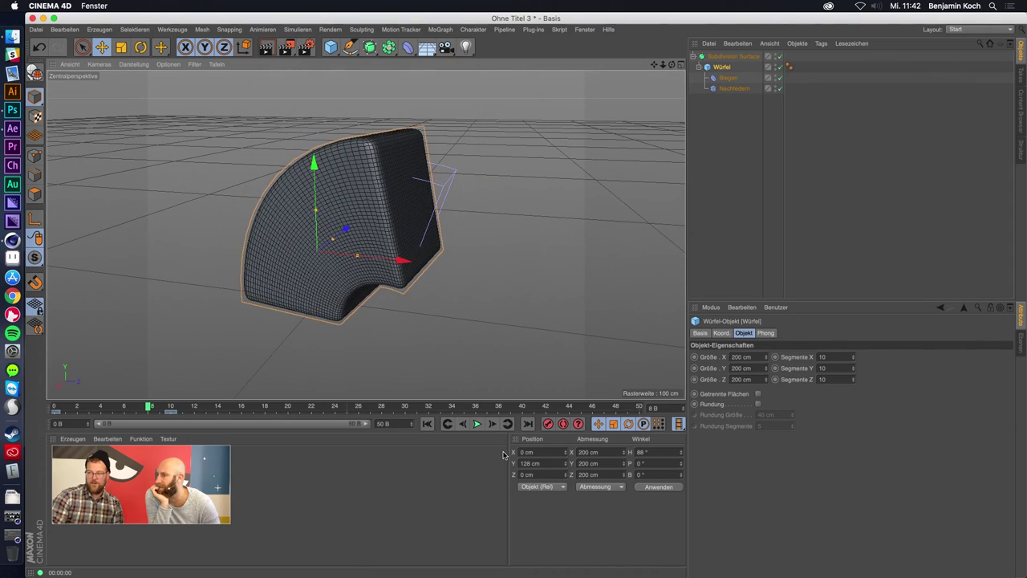
Set the Subdivision Surface editor subdivision level to 3.
left_click(484, 428)
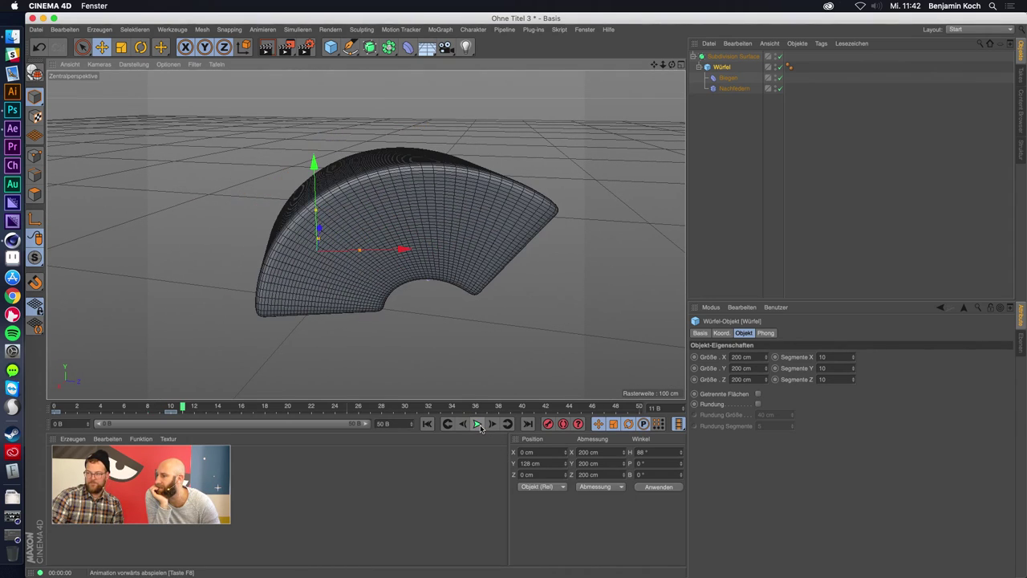
left_click(733, 56)
double_click(784, 367)
type("3")
key("Return")
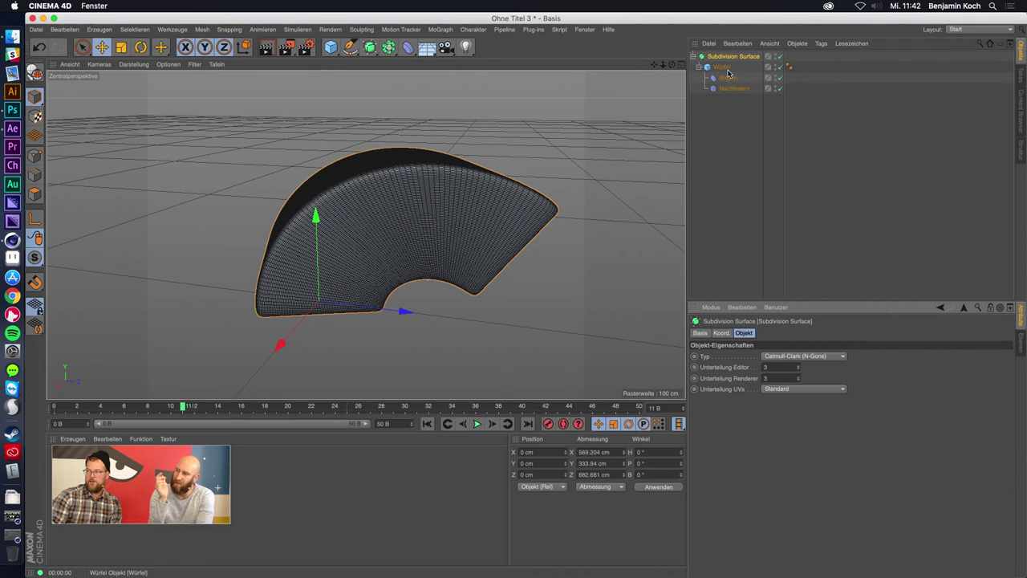
Expand the Würfel and compare the Biegen and Nachfedern deformer settings.
left_click(699, 68)
left_click(701, 69)
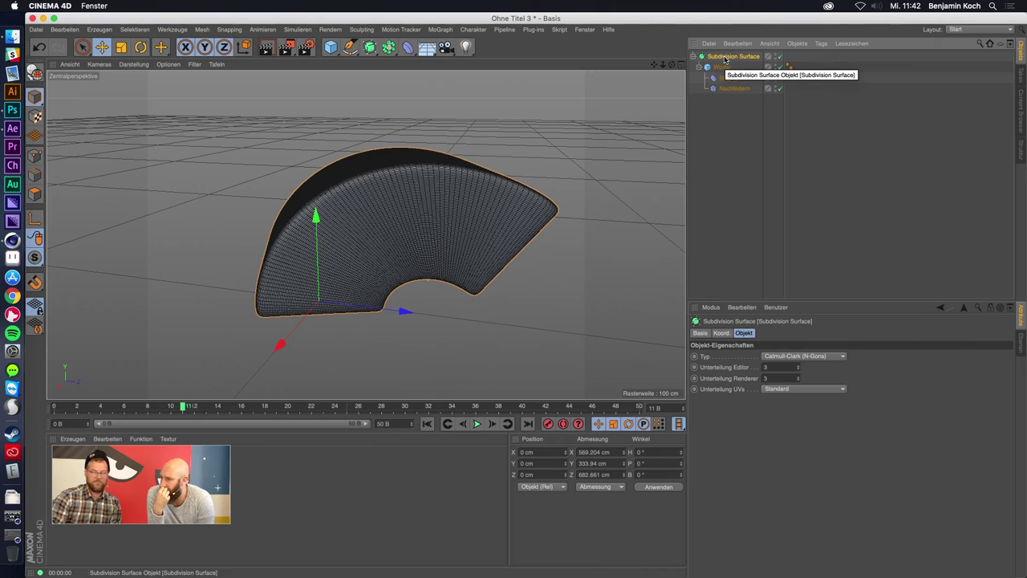
left_click(727, 78)
left_click(729, 88)
left_click(728, 78)
left_click(729, 89)
left_click(728, 77)
left_click(728, 56)
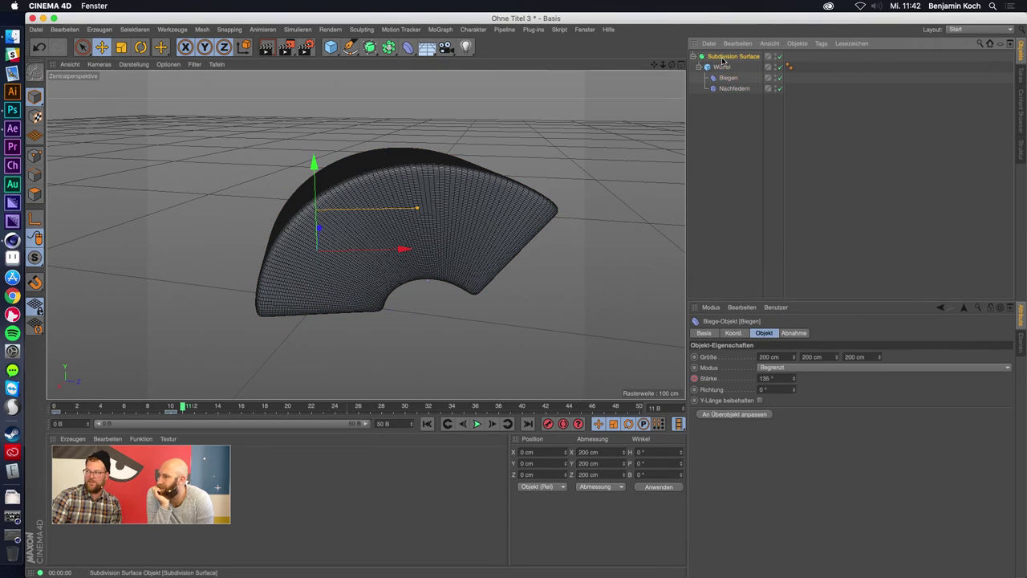
left_click(370, 48)
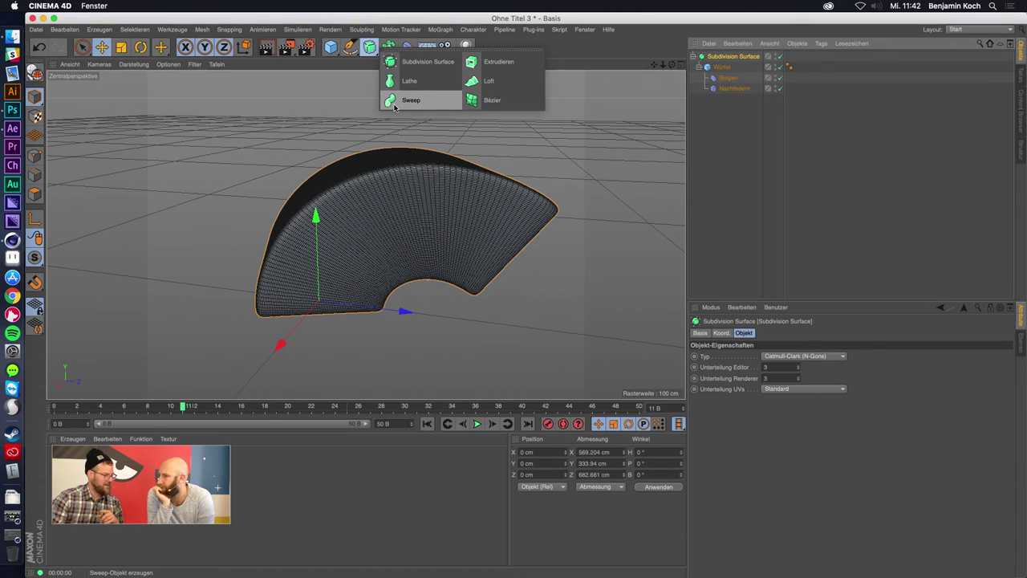
Close the object flyout, play the bend animation, and rewind to frame 0.
left_click(377, 22)
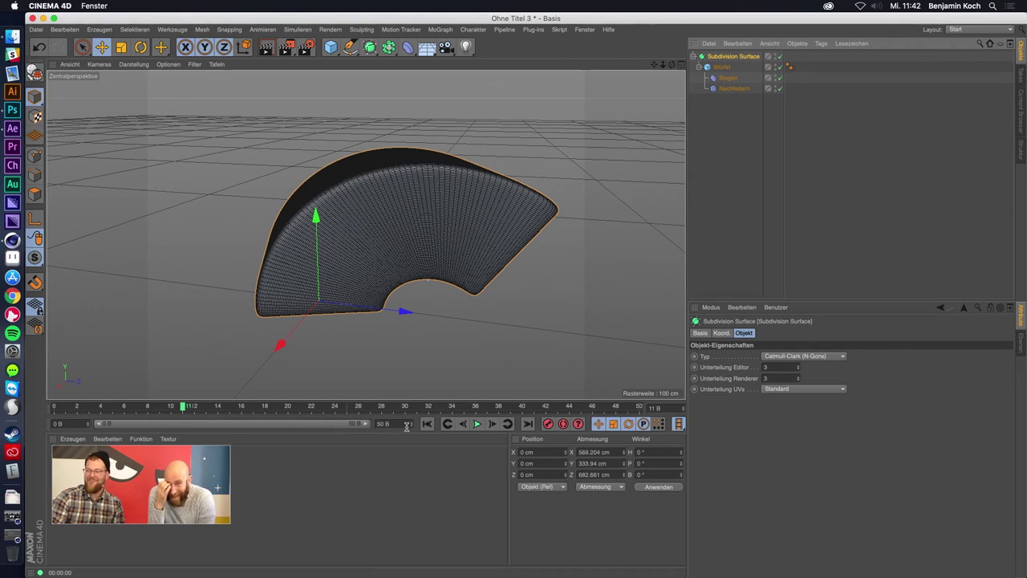
left_click(477, 424)
left_click(477, 424)
left_click(427, 424)
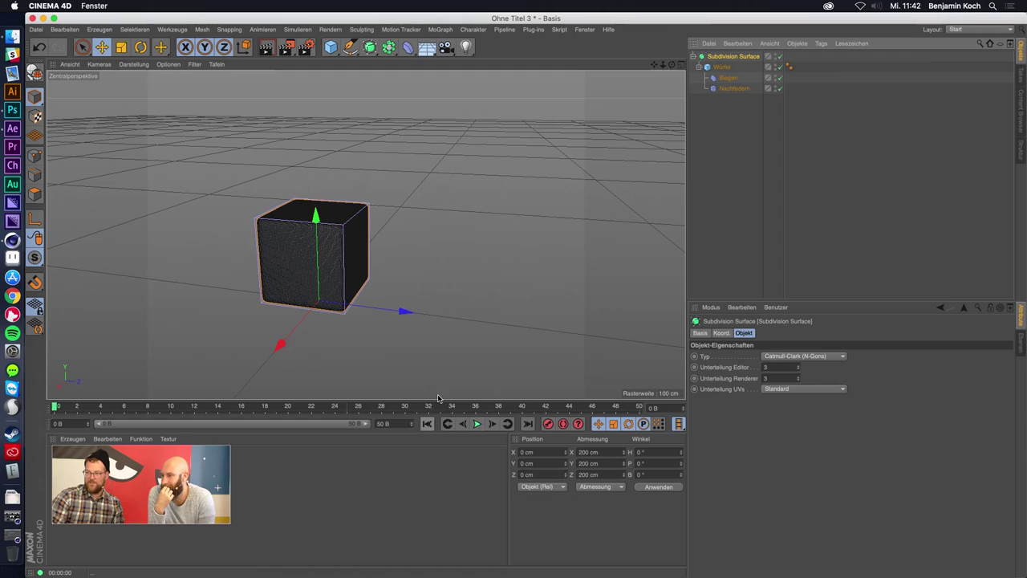
Add an HDRI Studio Rig via the 'hdri' Commander search and turn on its dome preview.
left_click(720, 185)
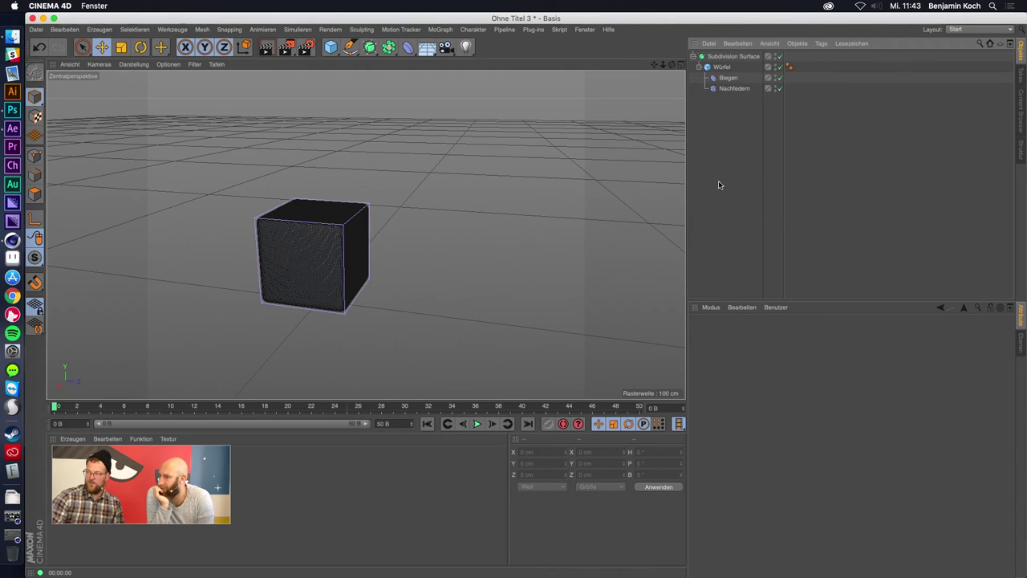
key("shift+c")
type("hdri")
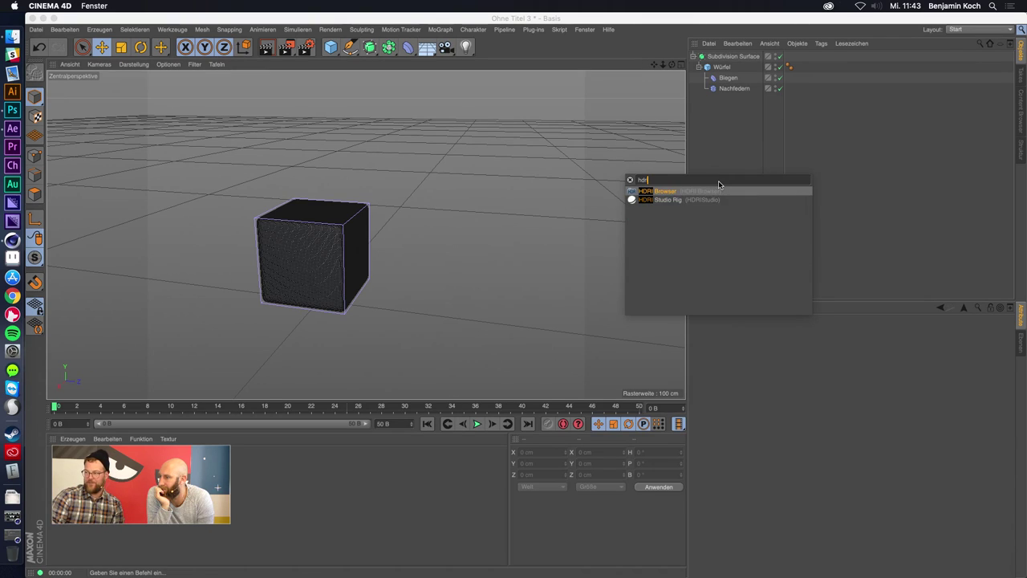
key("Return")
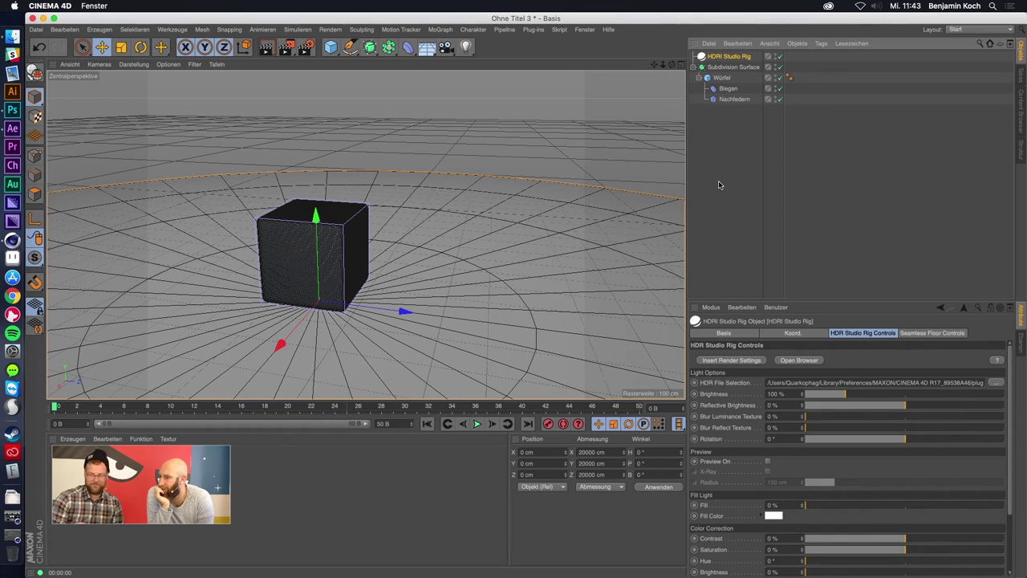
left_click(768, 463)
left_click_drag(406, 310, 540, 321)
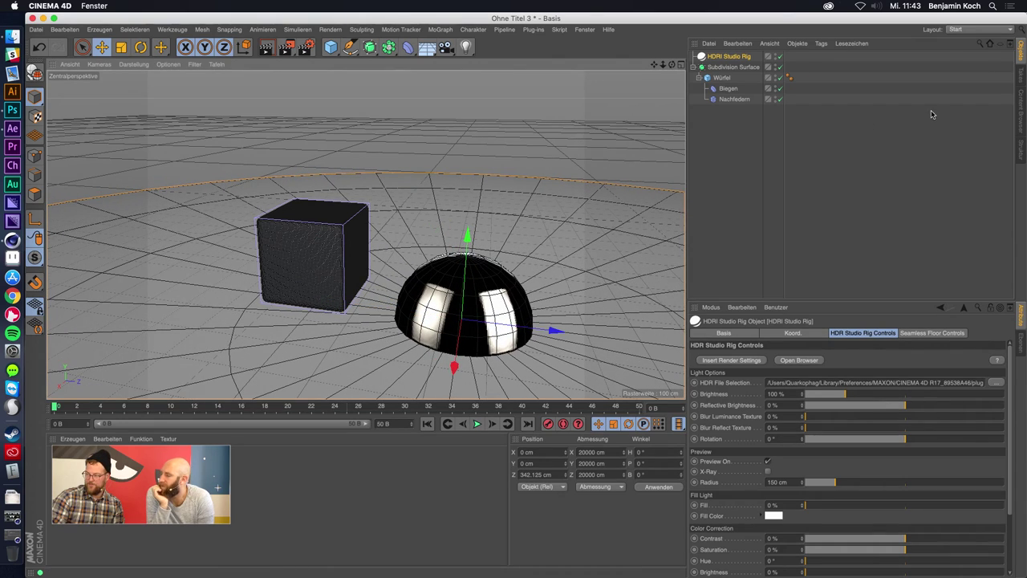
Apply the GI Draft render settings preset from the rig.
left_click(732, 360)
left_click(564, 557)
left_click(567, 324)
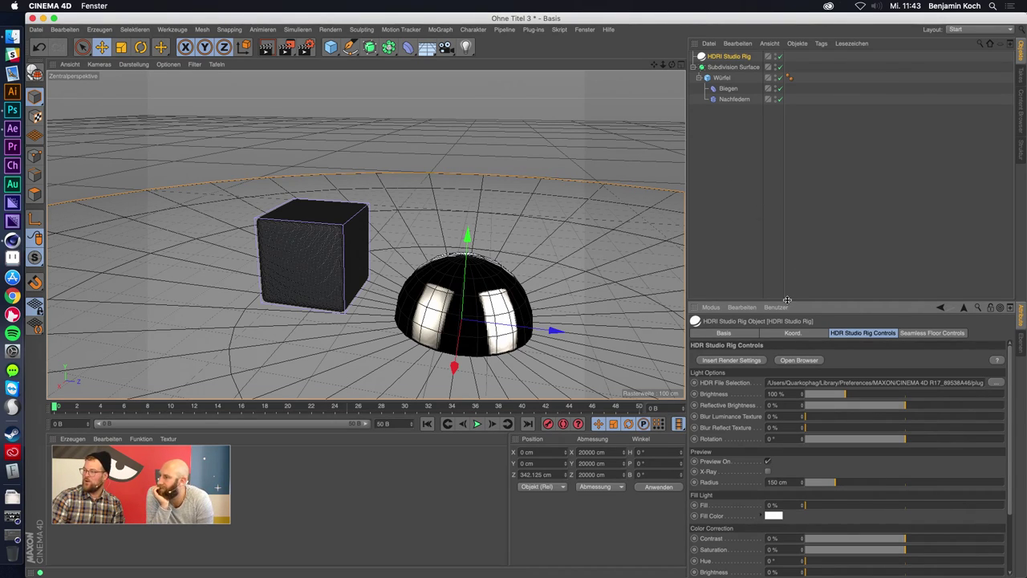
left_click_drag(787, 300, 788, 250)
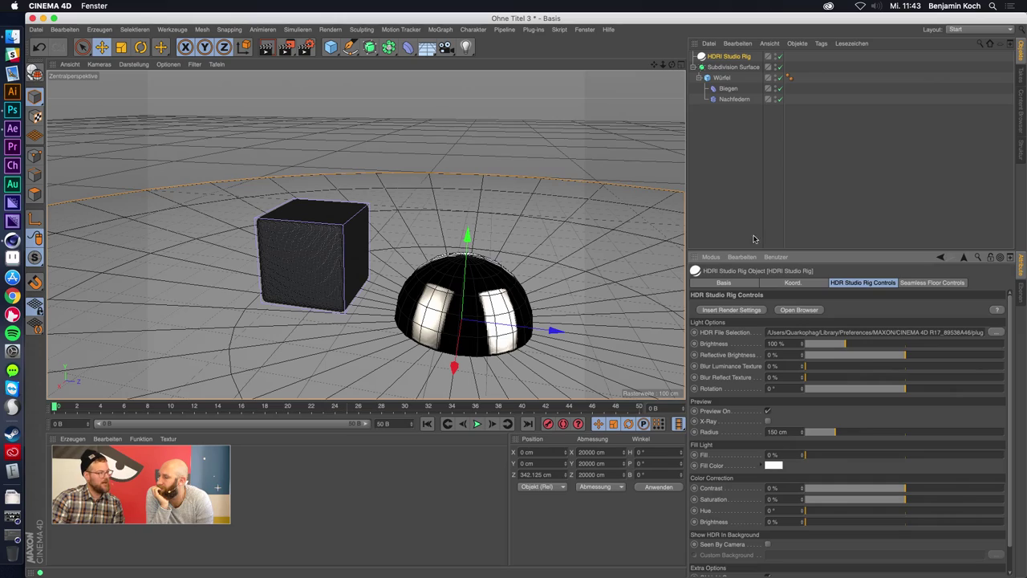
Rotate the HDRI dome's heading to about -130.751°.
key("r")
left_click_drag(504, 347, 391, 326)
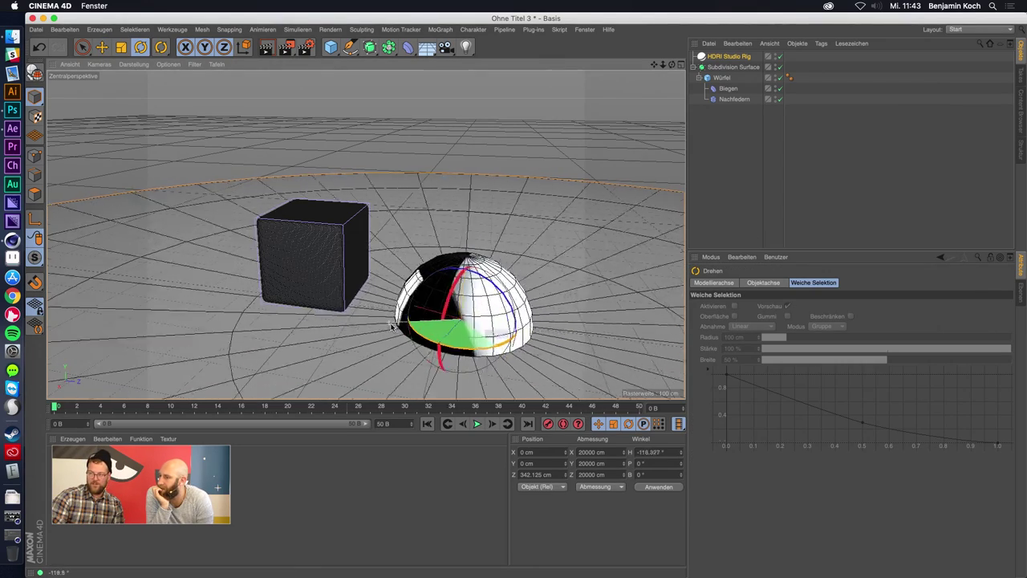
left_click_drag(392, 325, 473, 342)
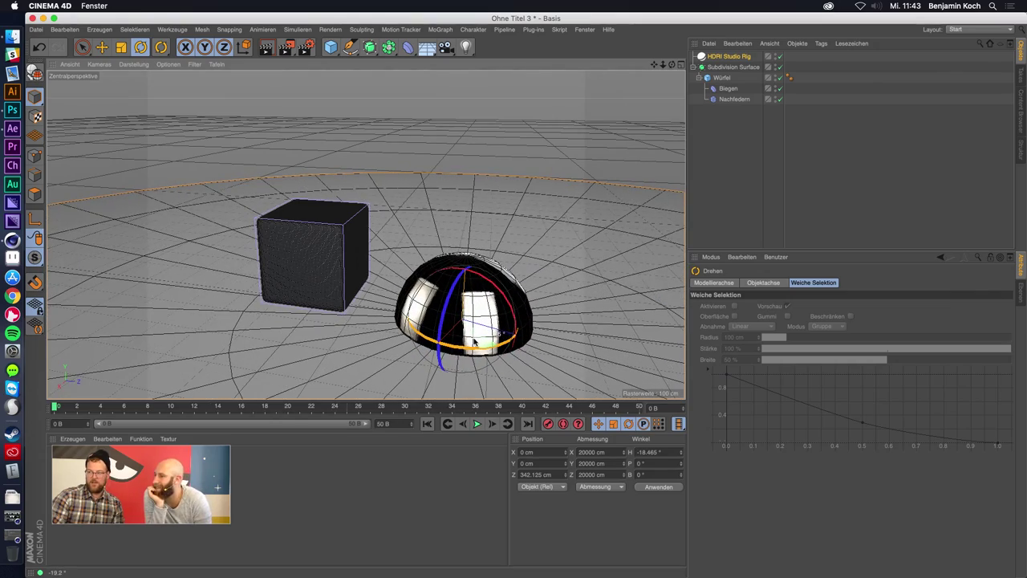
mouse_move(474, 342)
left_mouse_down()
mouse_move(377, 304)
mouse_move(360, 219)
left_mouse_up()
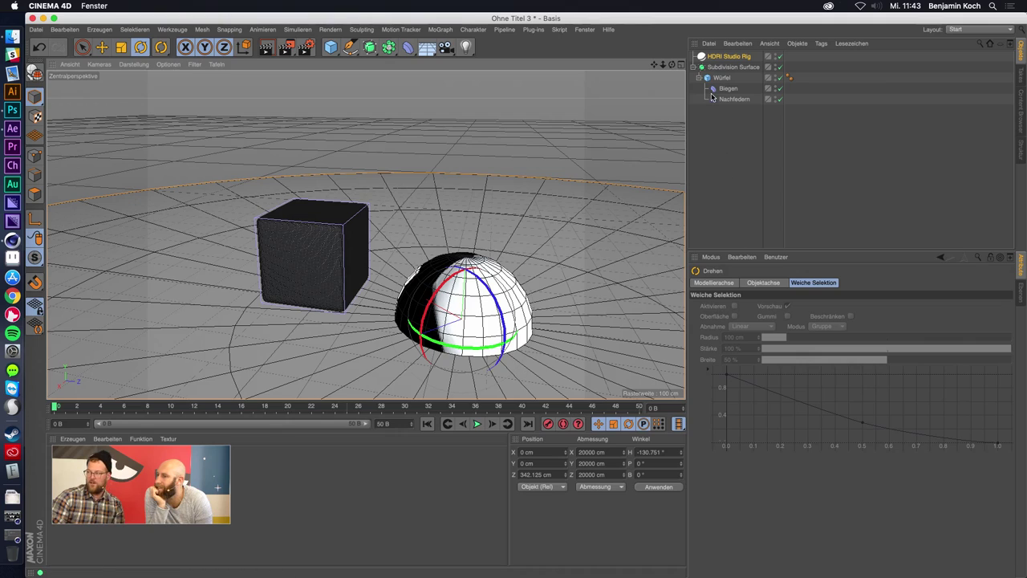
left_click(728, 56)
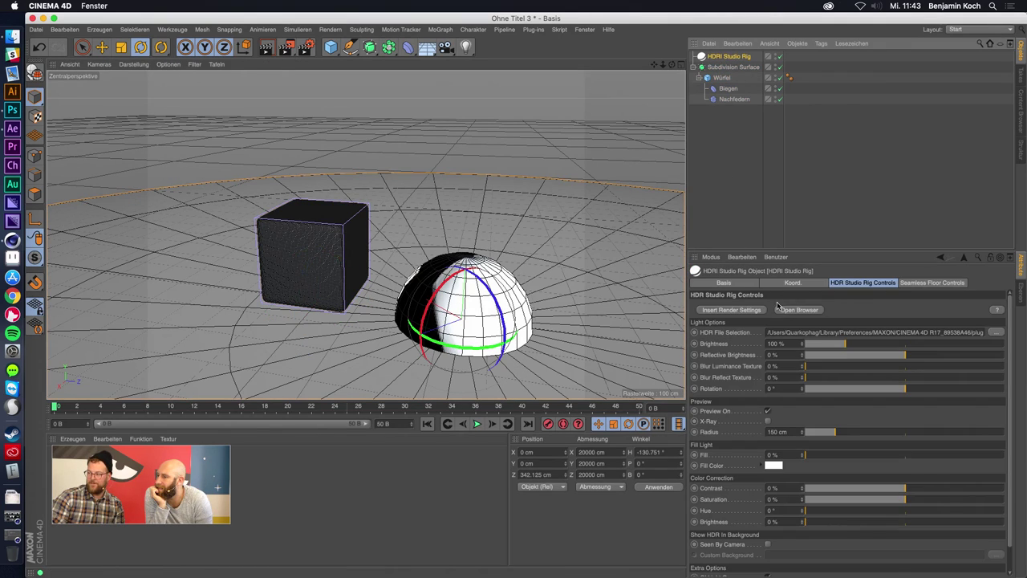
Load the Umbrella Tent HDRI onto the studio rig and turn it to about 21°.
left_click(799, 310)
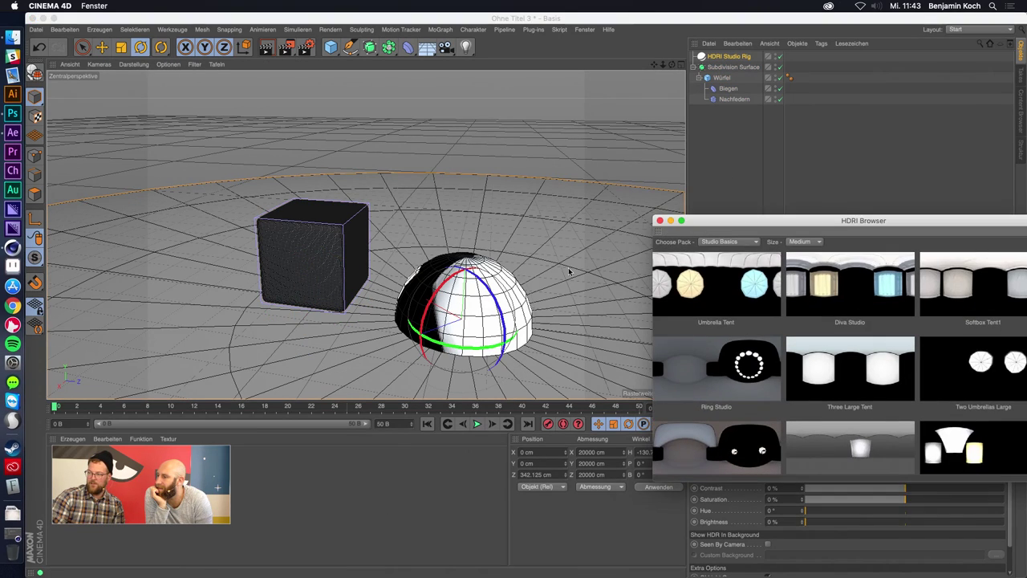
left_click_drag(816, 216, 802, 124)
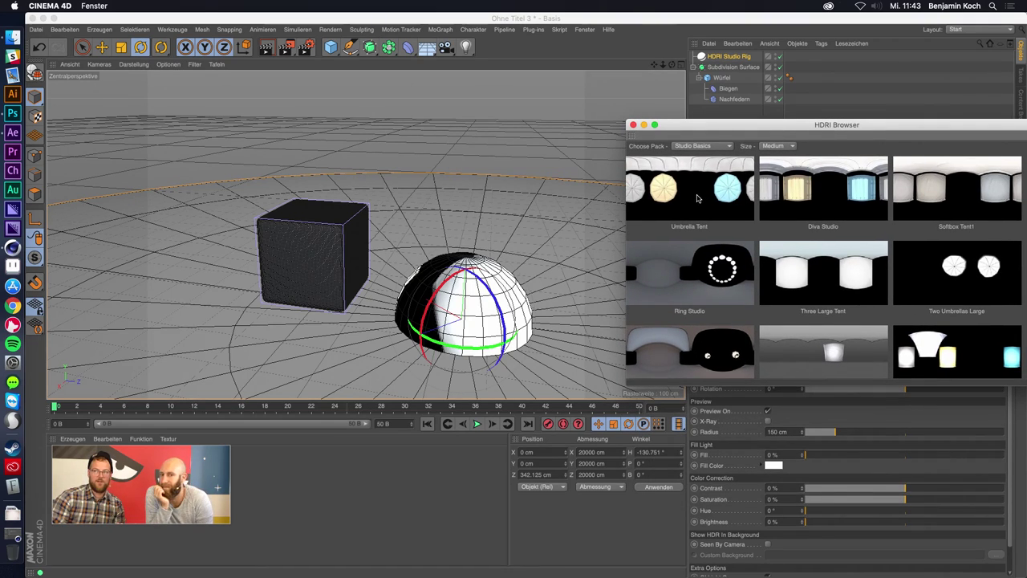
left_click(697, 199)
left_click_drag(440, 343, 480, 353)
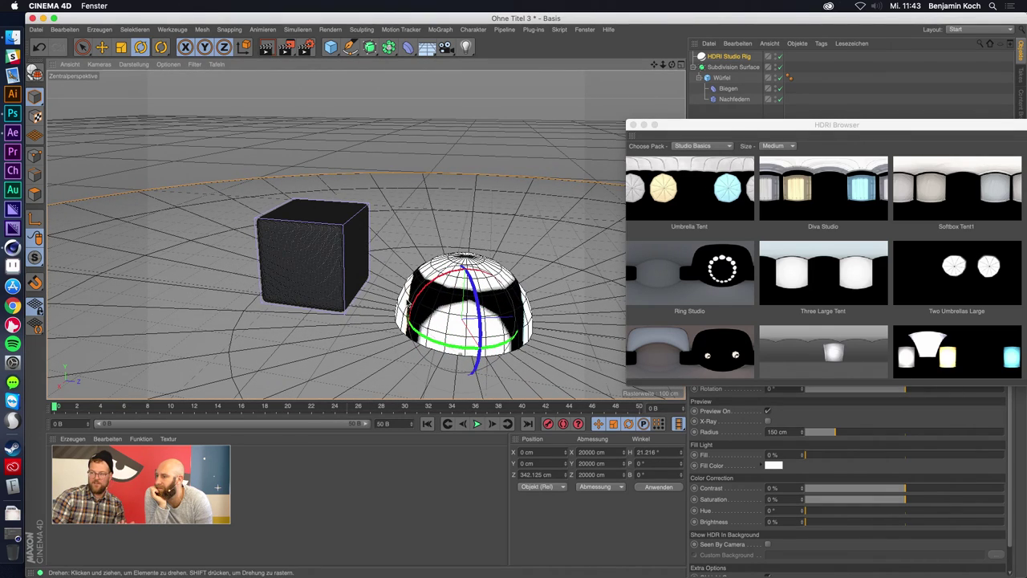
Test-render the softly lit cube from two angles, then close the HDRI Browser.
key("ctrl+r")
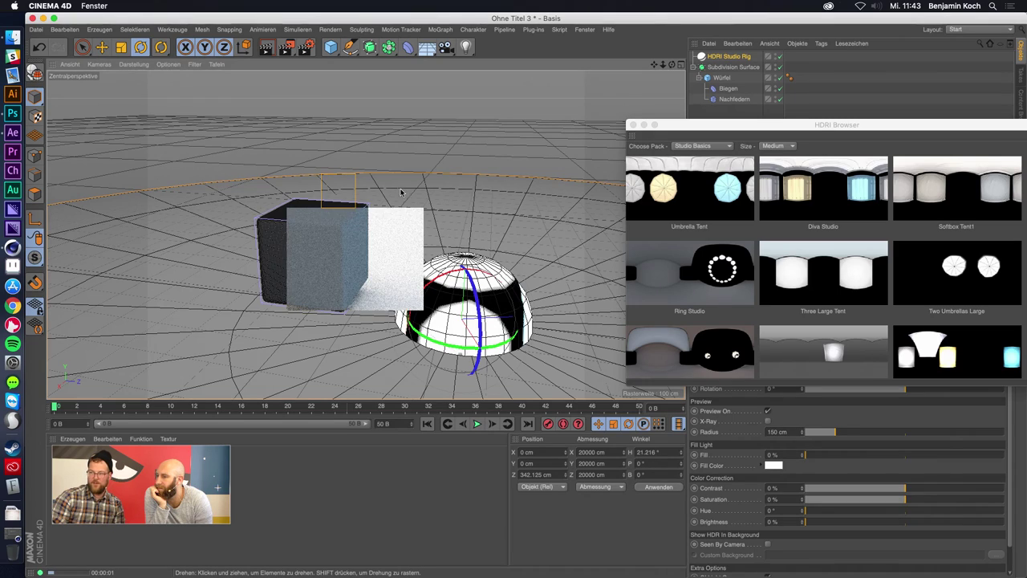
left_click(324, 265)
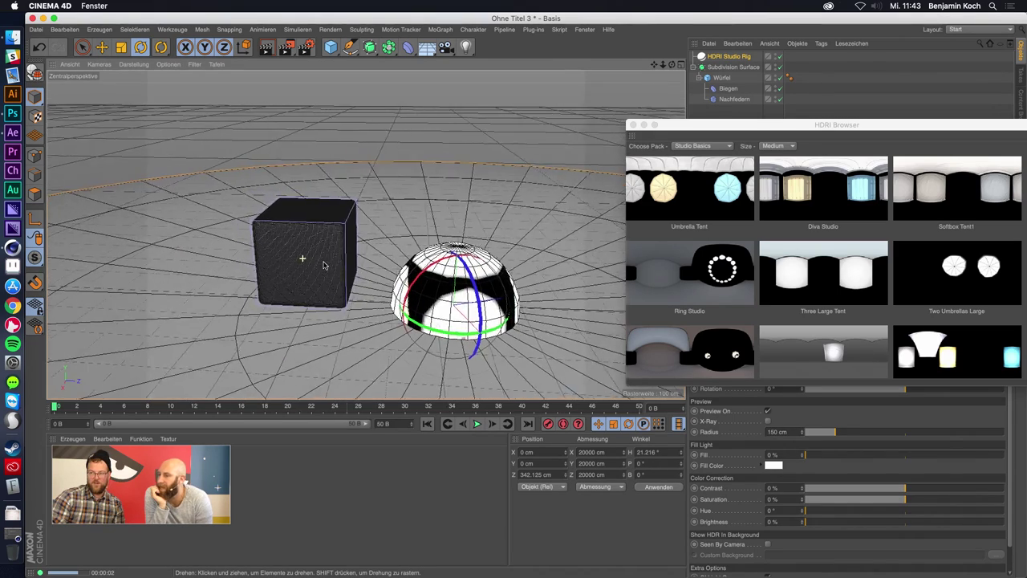
left_click_drag(323, 264, 381, 269, "alt")
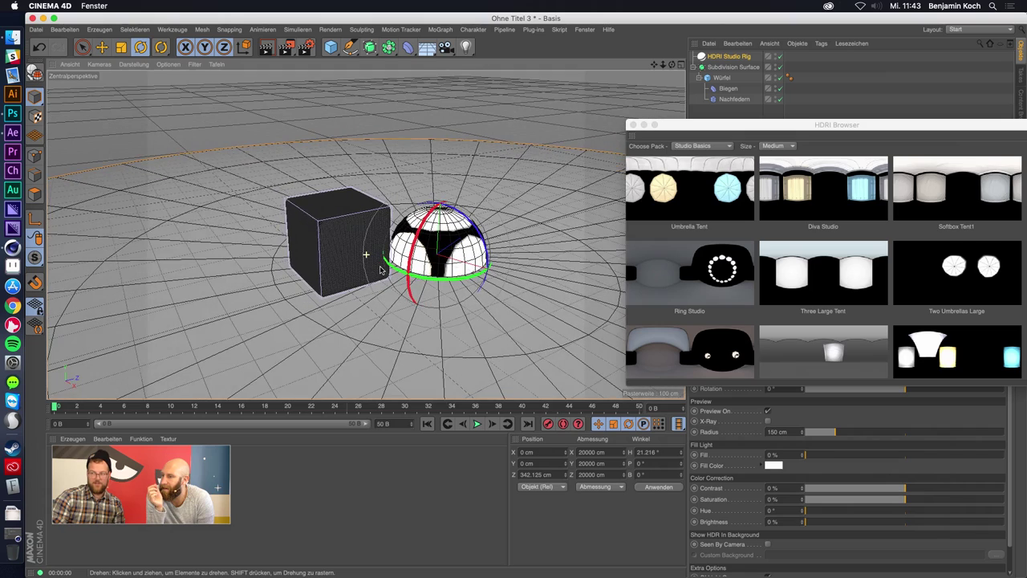
key("ctrl+r")
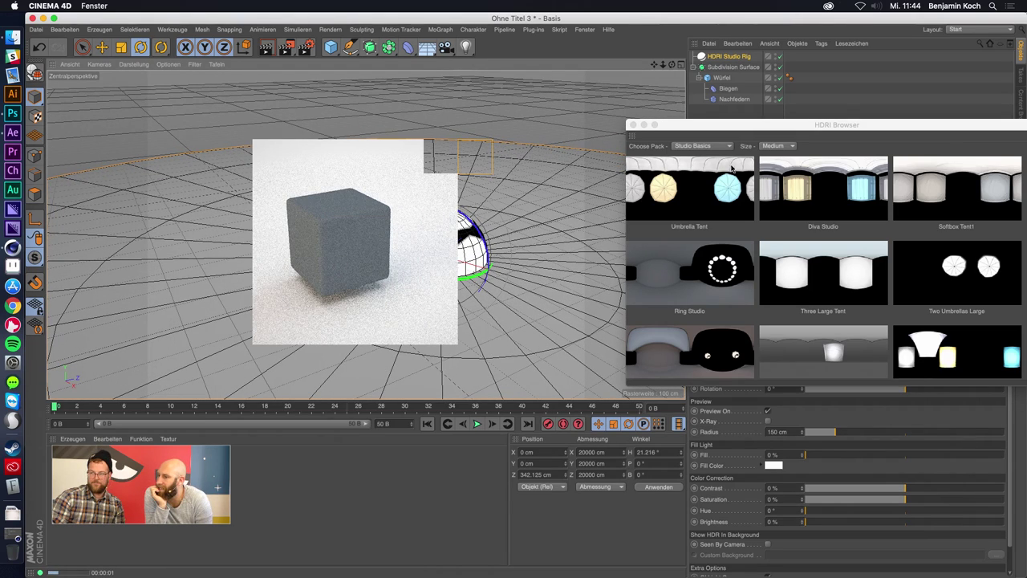
left_click(632, 124)
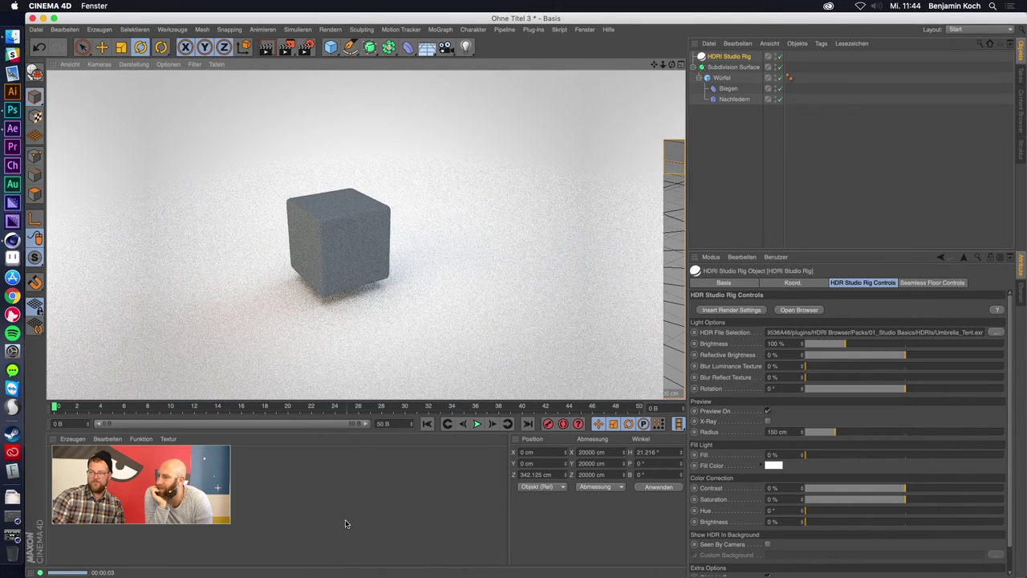
left_click(391, 318)
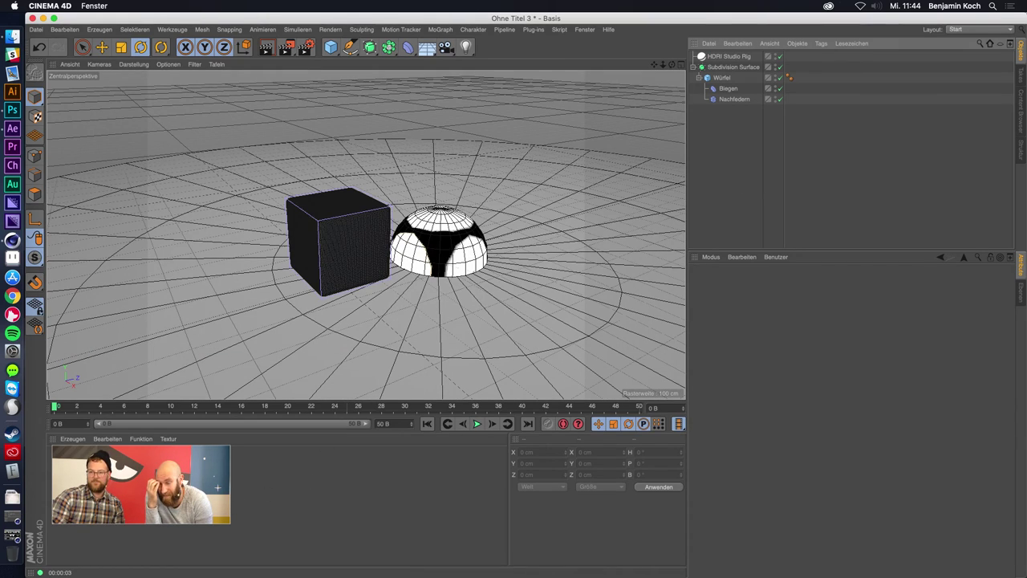
Create a new material, Mat, with a saturated magenta colour.
double_click(297, 459)
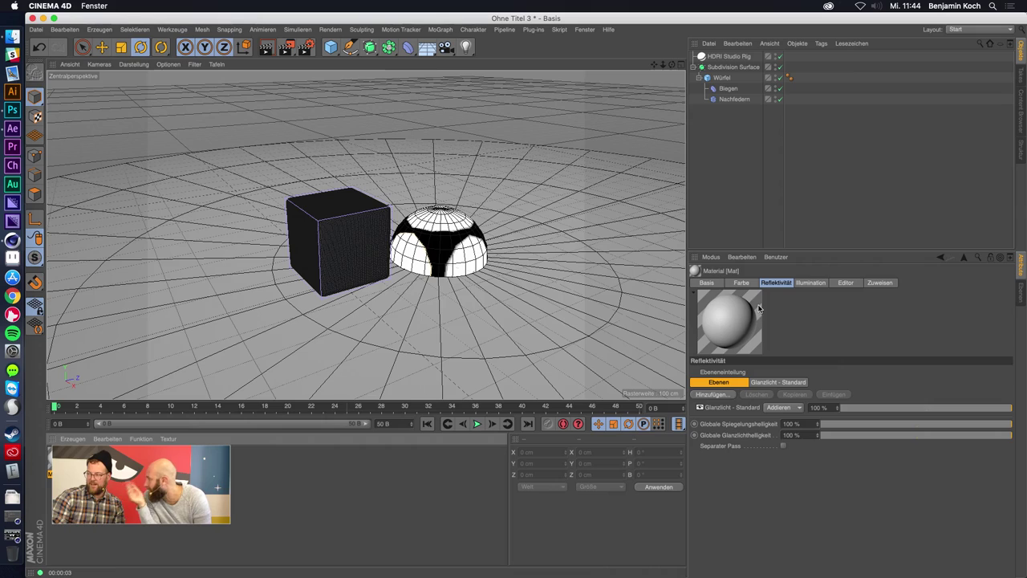
left_click(737, 285)
left_click(799, 400)
mouse_move(972, 410)
left_mouse_down()
mouse_move(1012, 410)
mouse_move(1011, 421)
left_mouse_up()
left_click(980, 399)
Add a Beckmann reflectance layer to Mat and apply it to the cube.
left_click(784, 284)
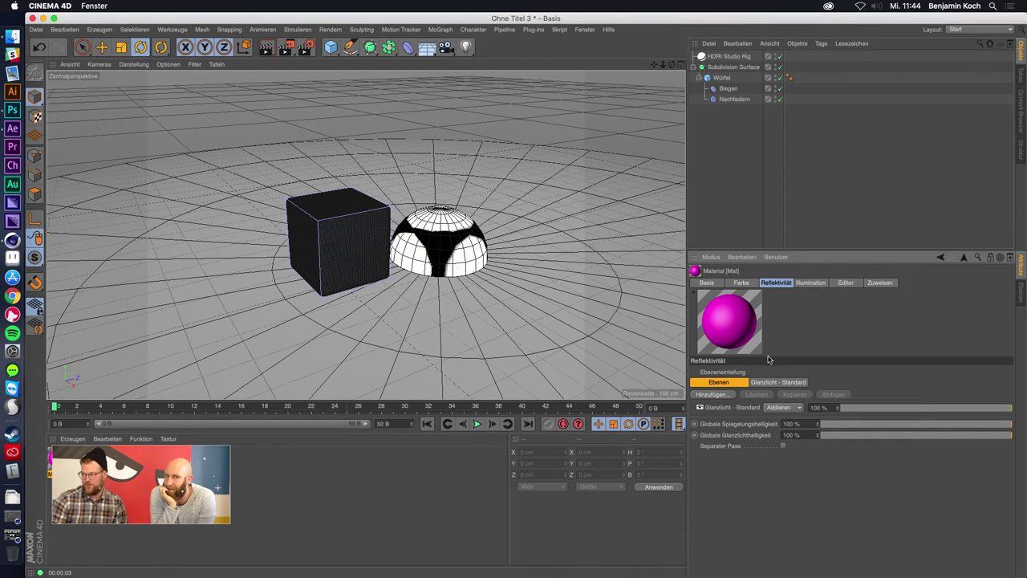
left_click(730, 394)
left_click(751, 396)
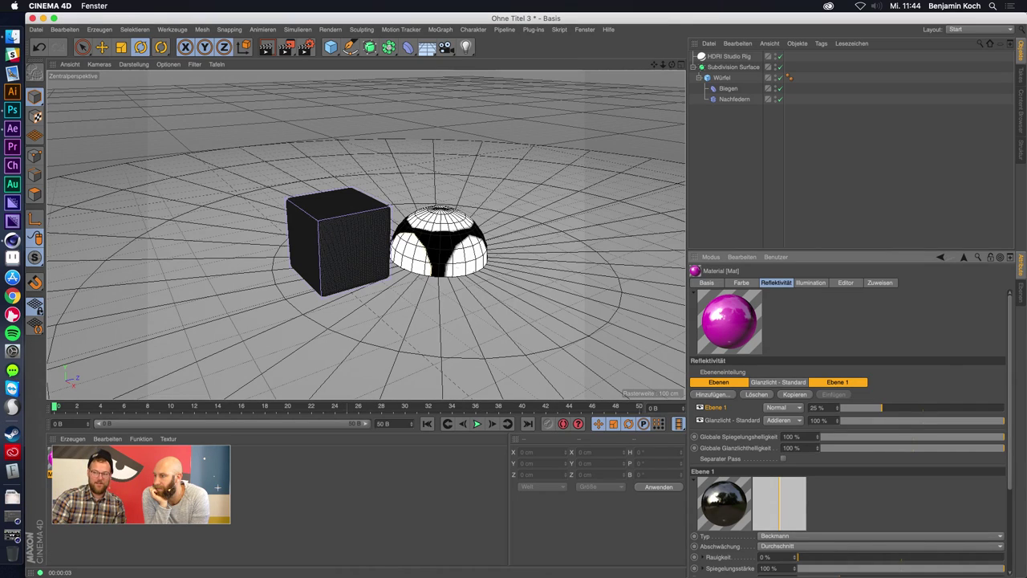
left_click_drag(66, 460, 330, 255)
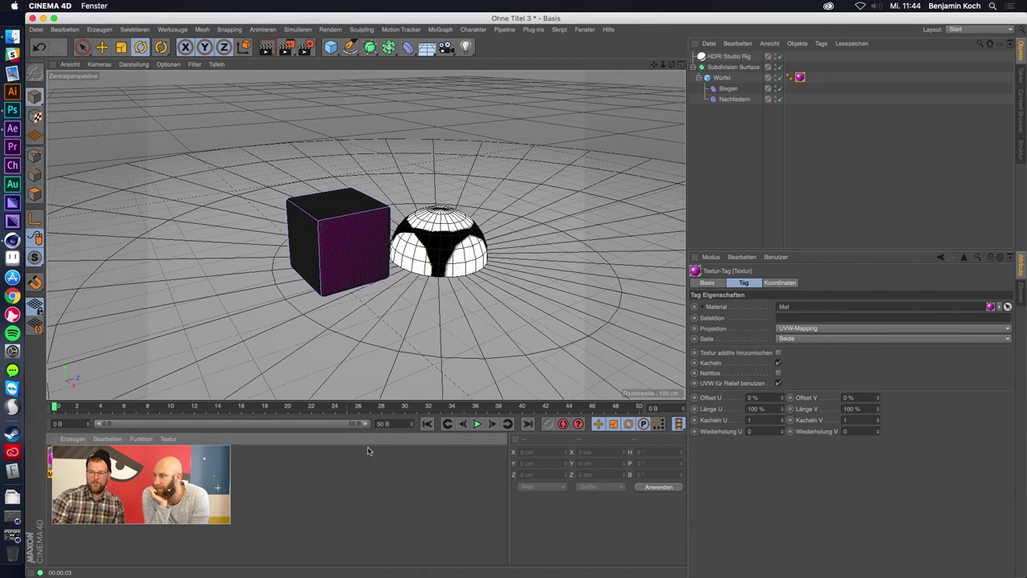
Play the bend animation with a viewport render and orbit around the magenta arc.
left_click(477, 424)
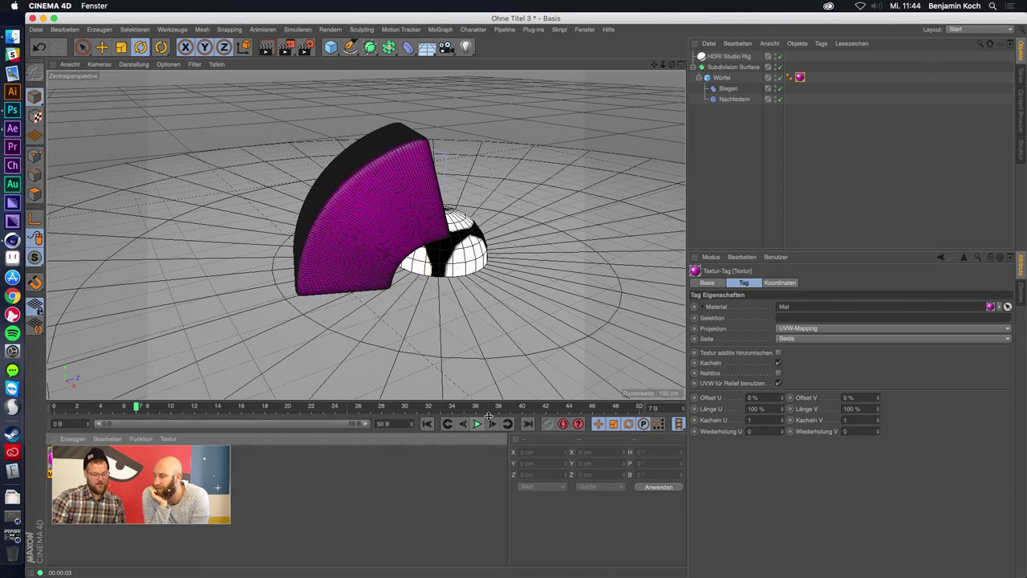
key("ctrl+r")
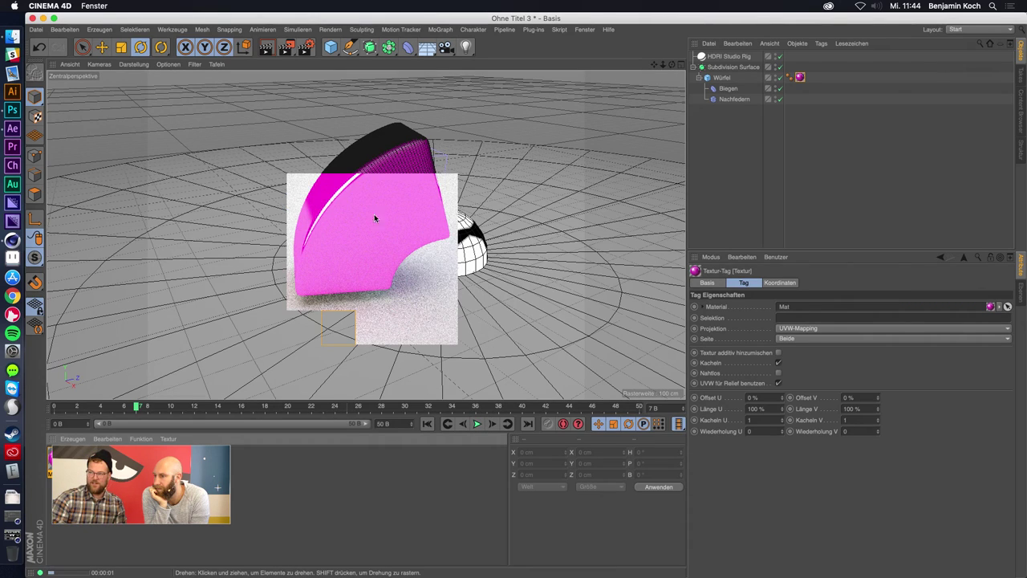
left_click(436, 199)
left_click_drag(436, 199, 313, 201, "alt")
left_click(313, 202)
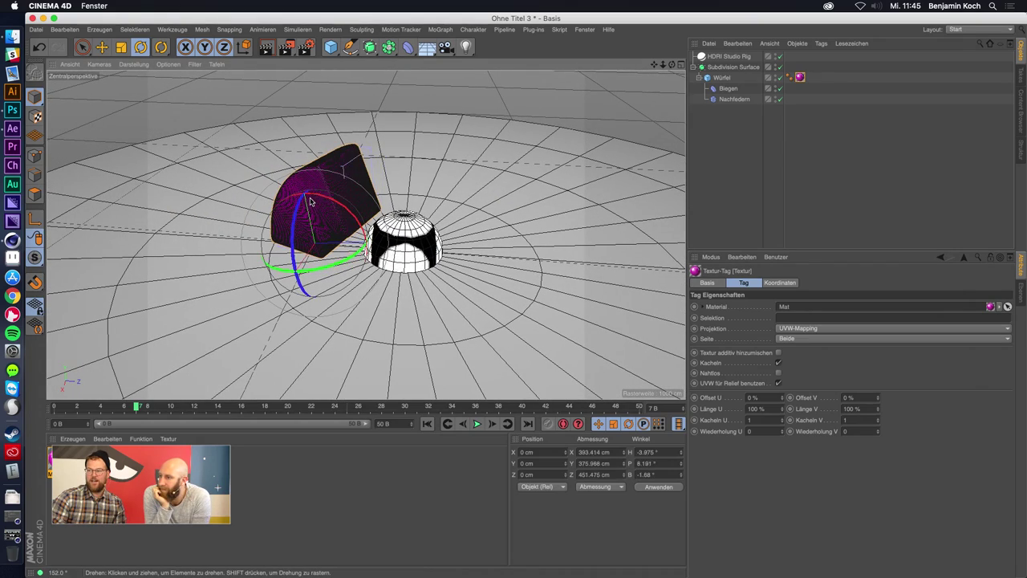
left_click(447, 424)
left_click(477, 423)
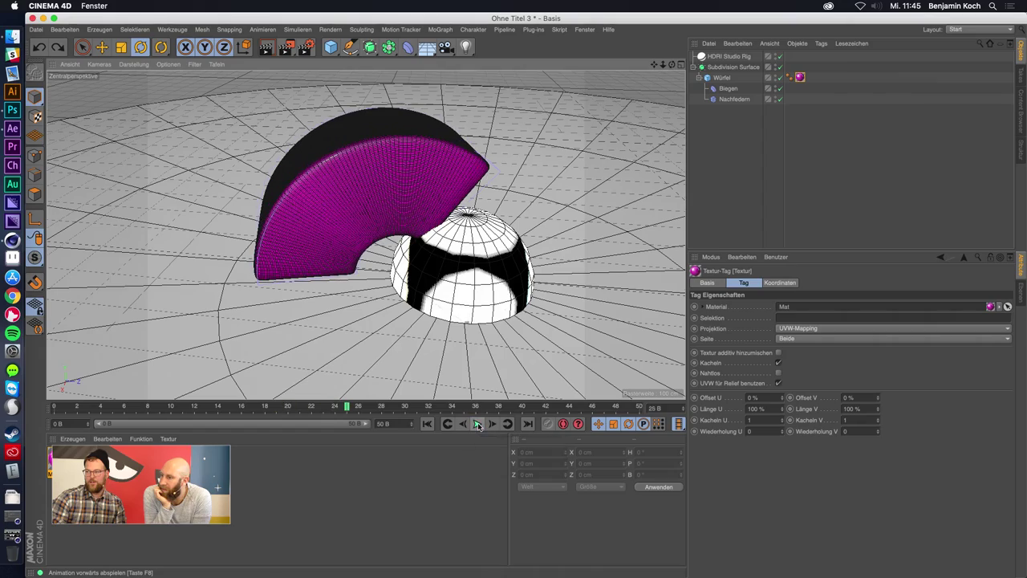
mouse_move(454, 212)
left_mouse_down("alt")
mouse_move(401, 204)
mouse_move(415, 207)
left_mouse_up("alt")
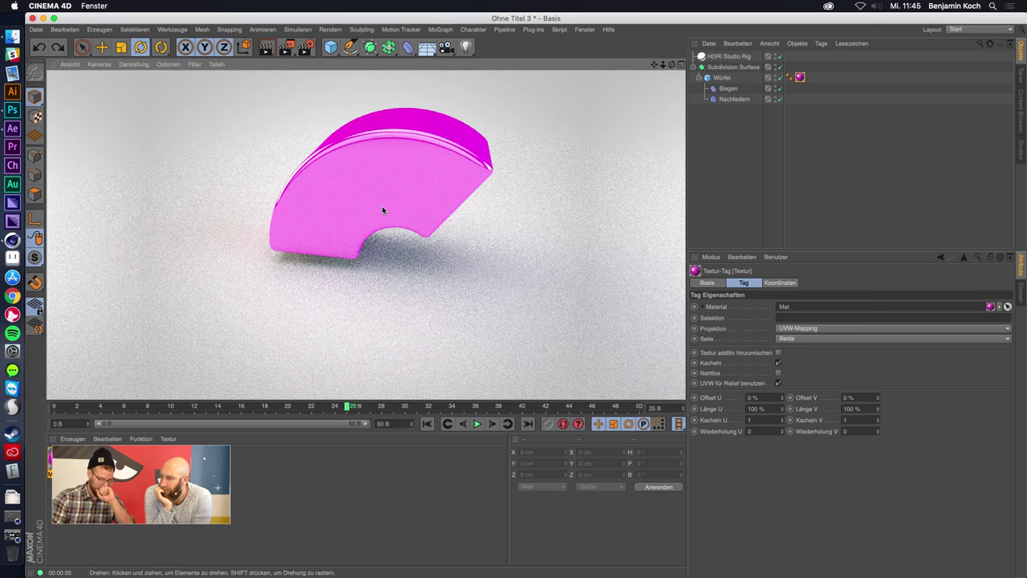
left_click(735, 201)
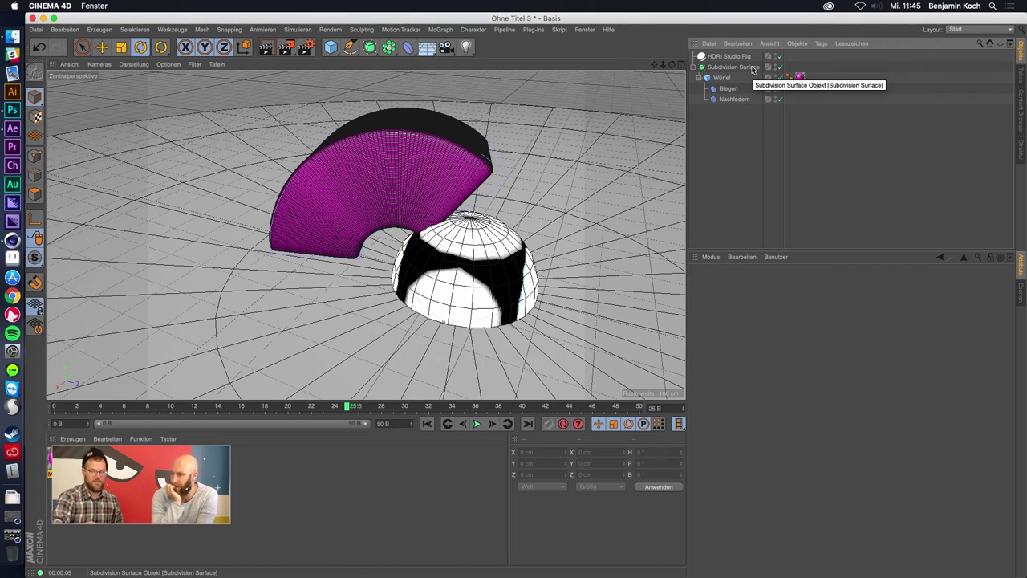
Select the HDRI Studio Rig, rewind to frame 0, play, and start an Interactive Render Region.
left_click(747, 56)
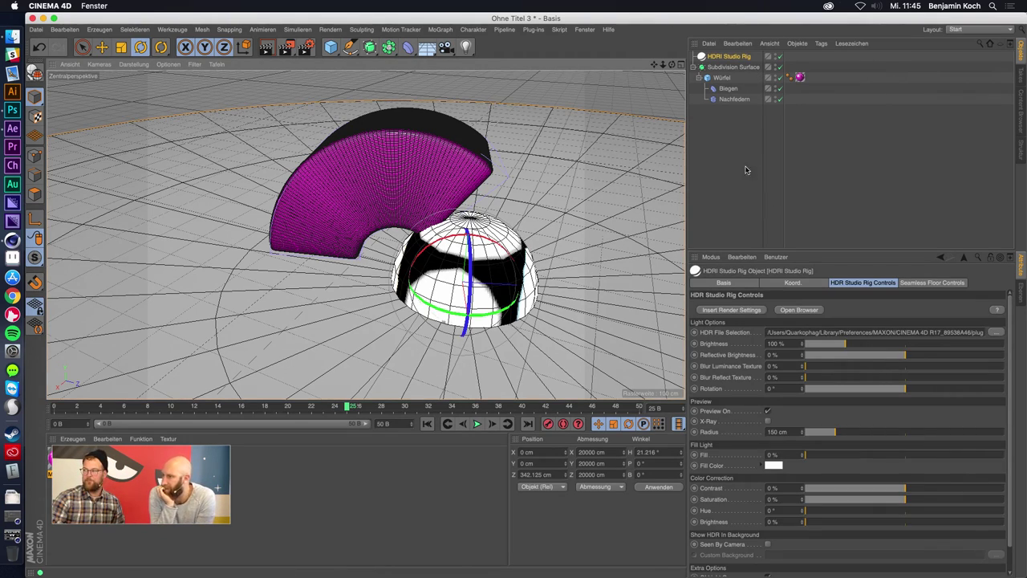
left_click(745, 170)
left_click(727, 56)
left_click(427, 424)
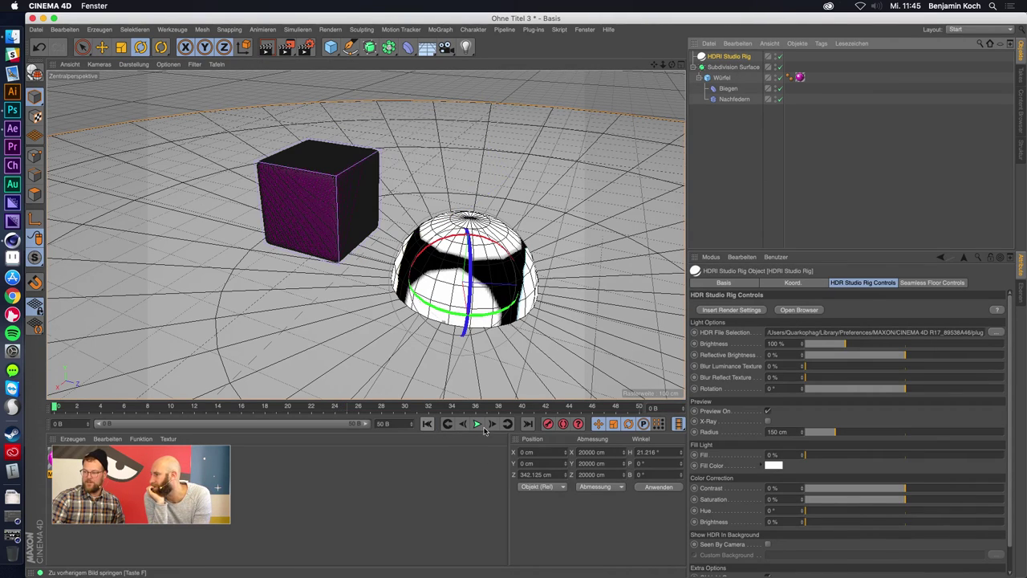
left_click(478, 426)
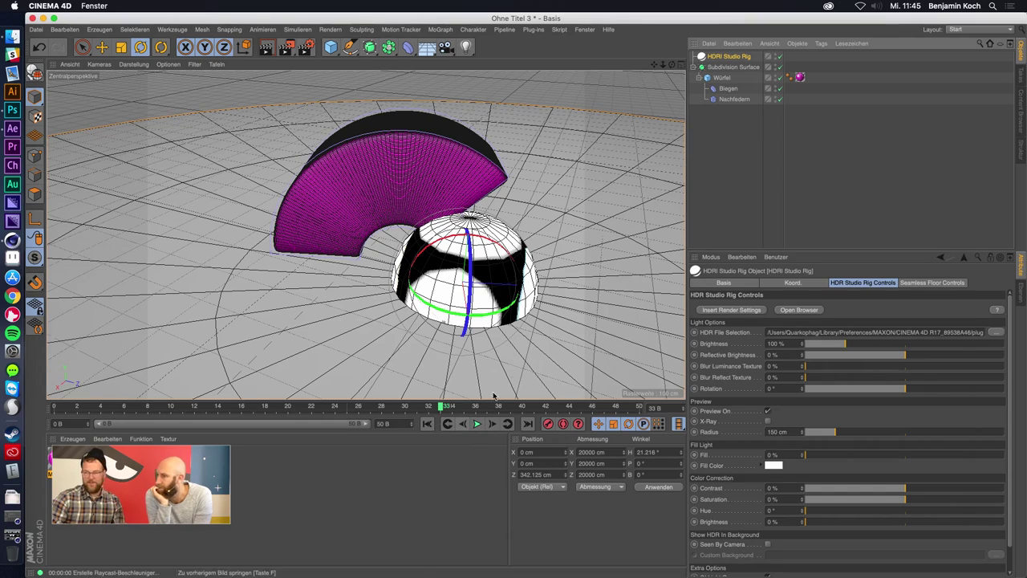
key("alt+r")
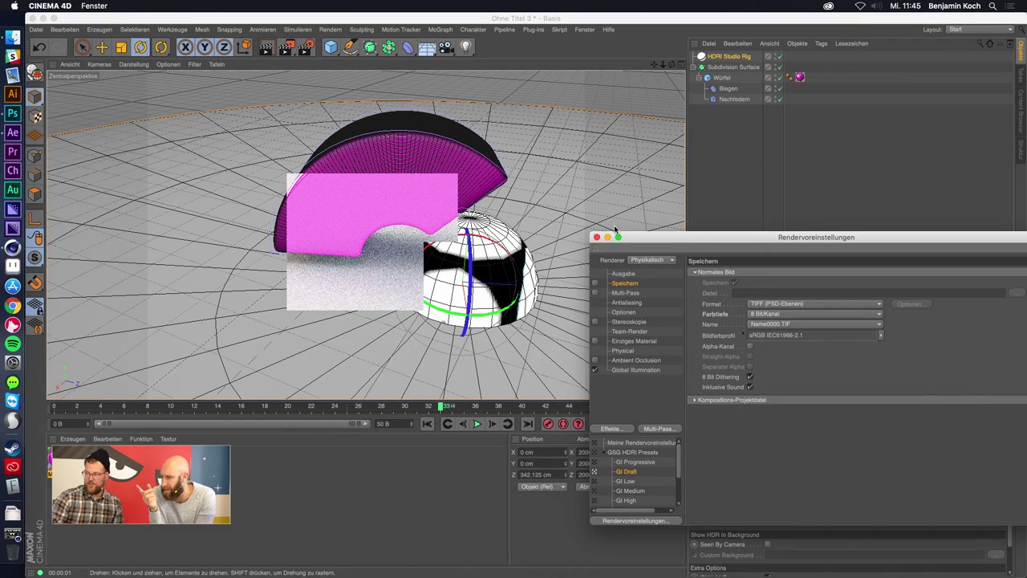
Spin the HDRI Studio Rig to about 171° heading, re-render the viewport, and reopen Render Settings.
key("super+w")
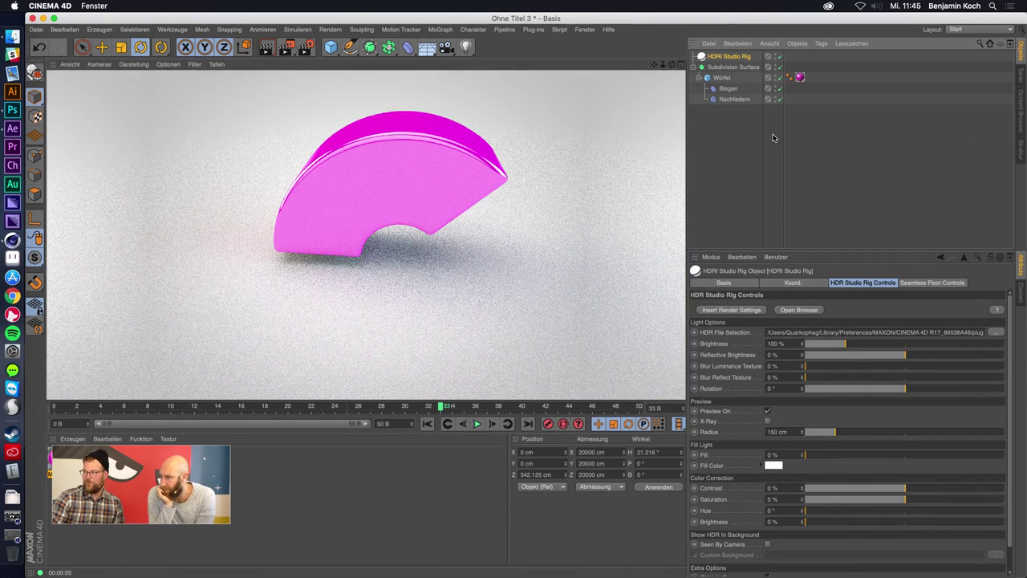
left_click(878, 100)
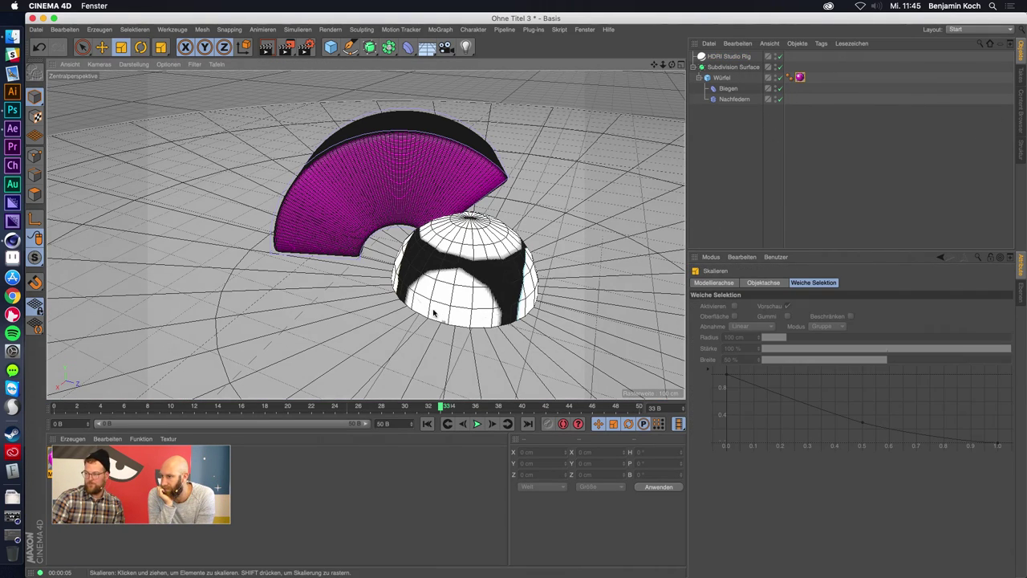
left_click(721, 78)
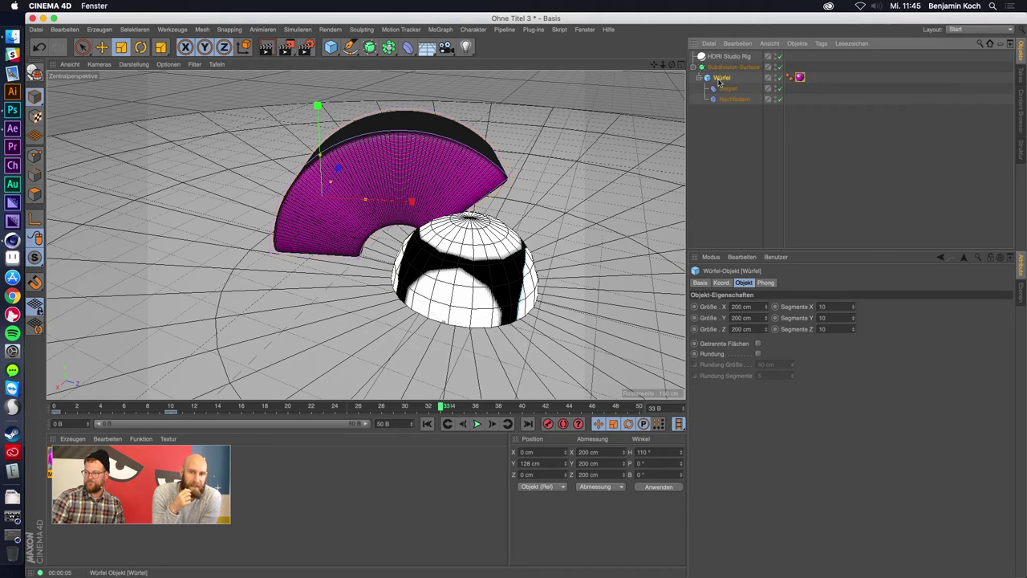
left_click(729, 57)
key("r")
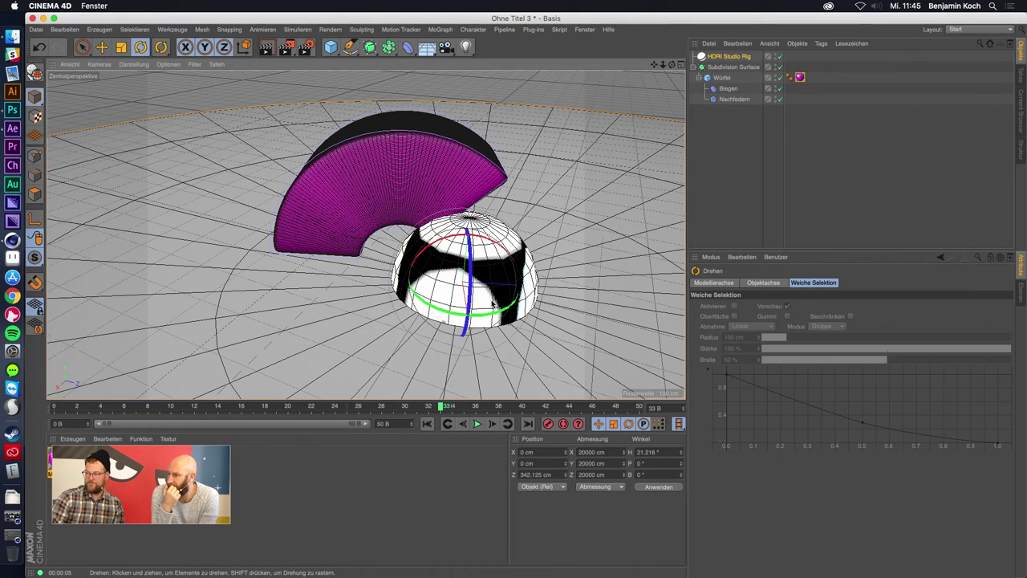
left_click_drag(481, 319, 514, 168)
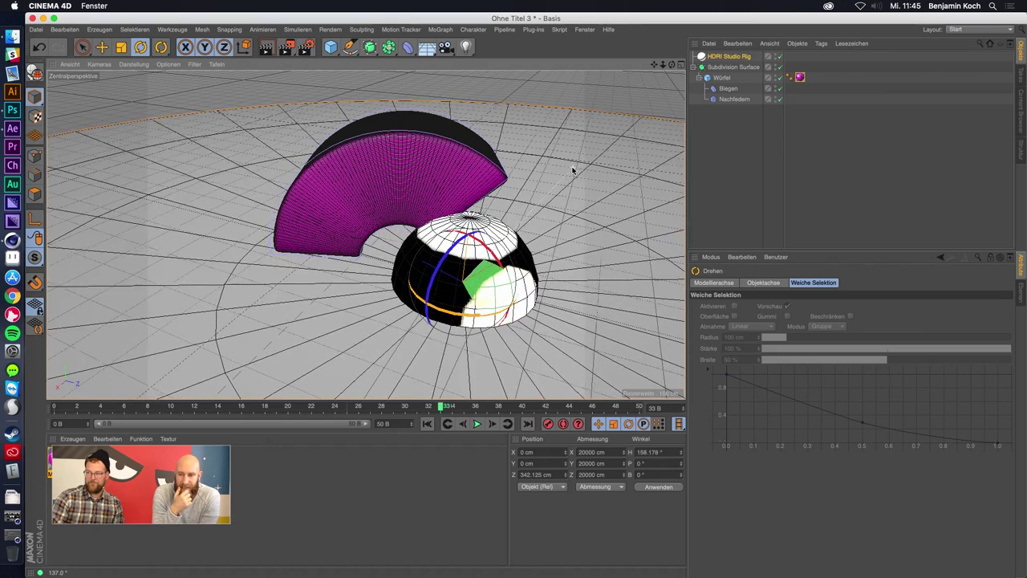
key("ctrl+r")
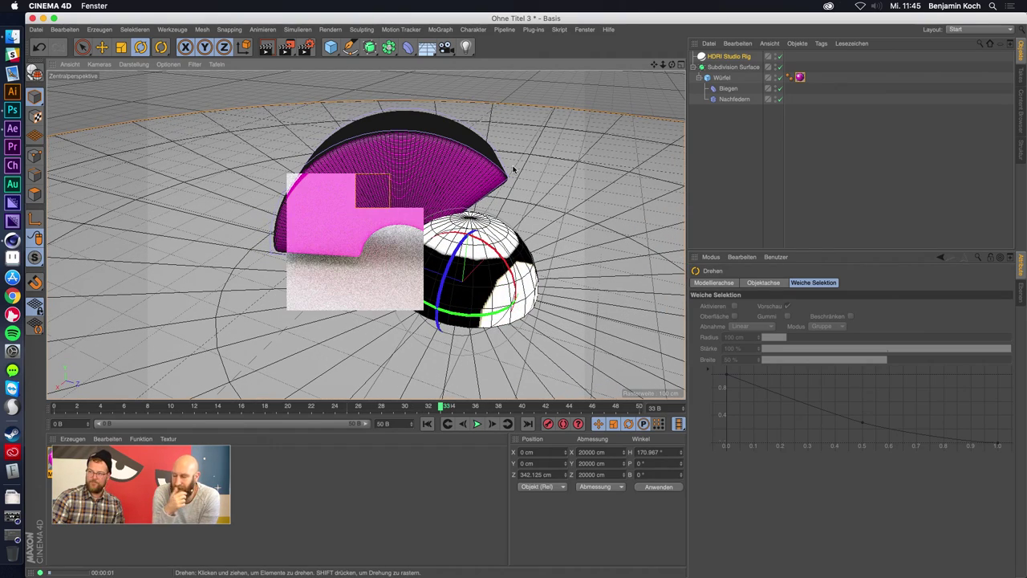
key("ctrl+b")
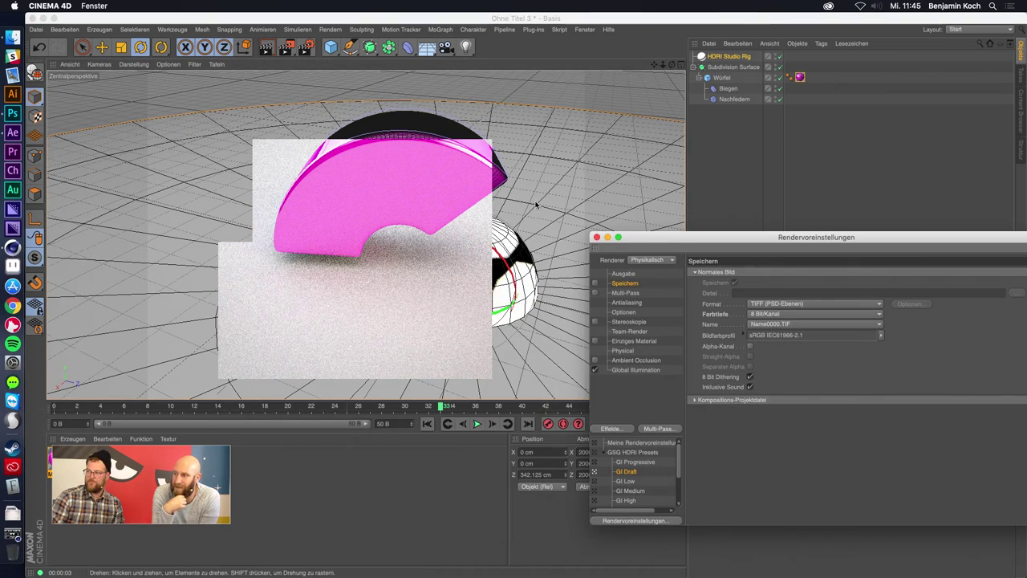
Enable saving as a QuickTime movie into the Haengi folder.
left_click(595, 283)
left_click(760, 305)
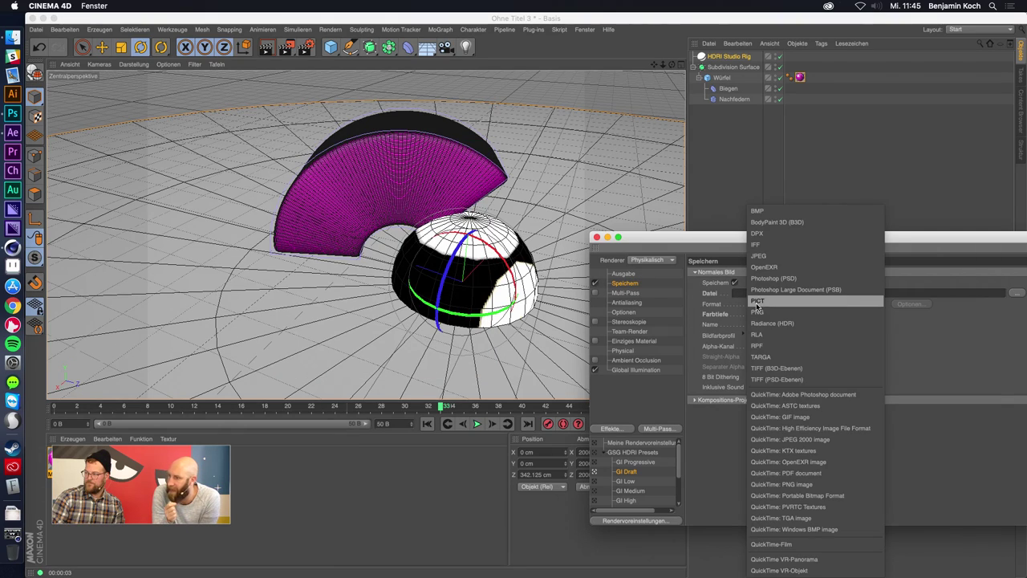
left_click(800, 544)
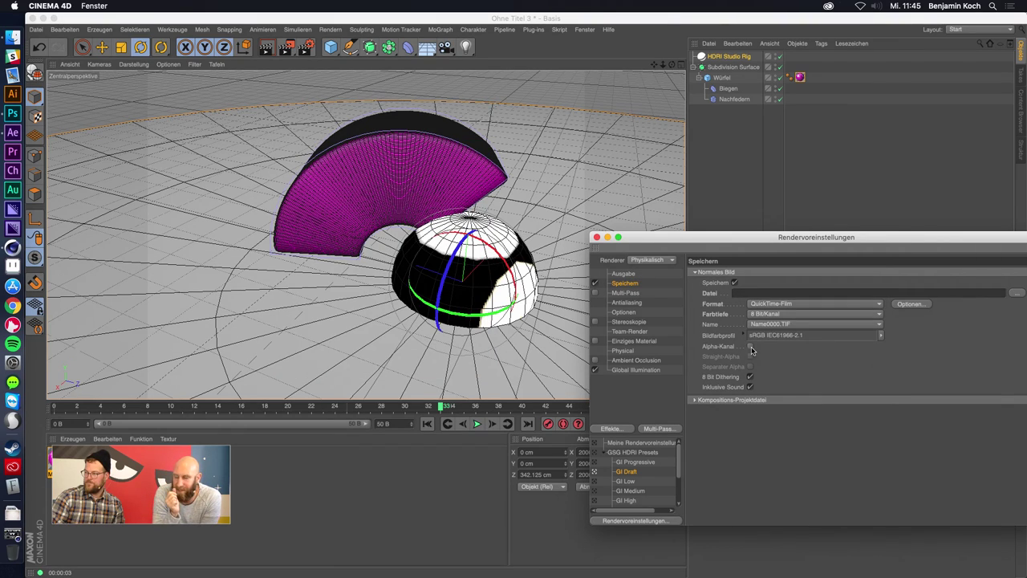
left_click(1017, 293)
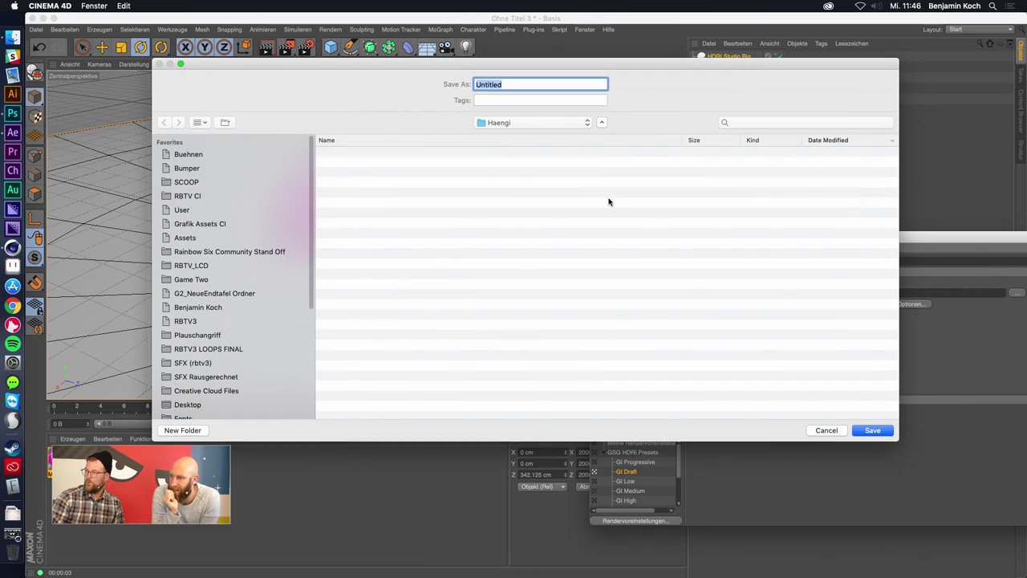
left_click(886, 433)
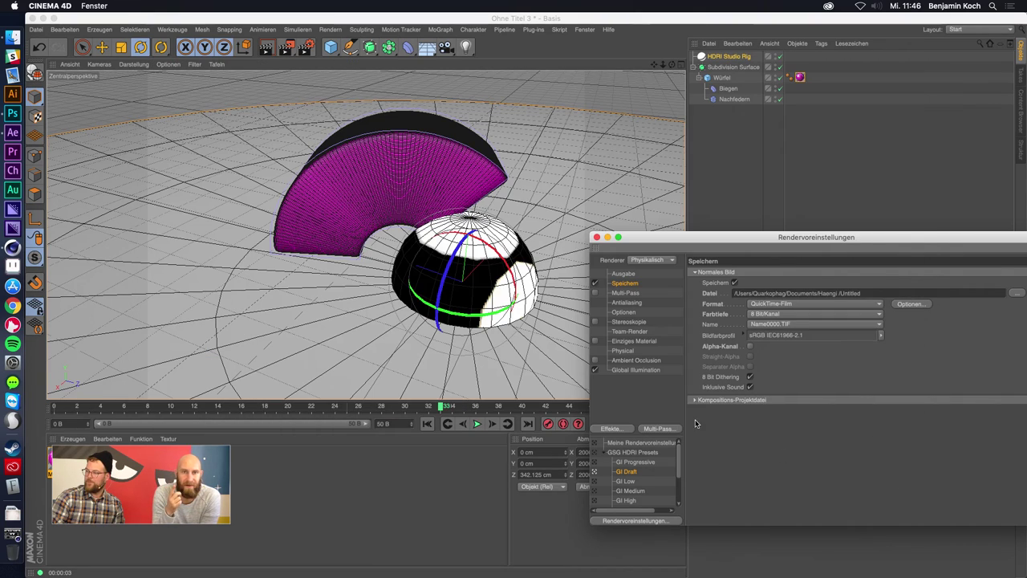
left_click(620, 275)
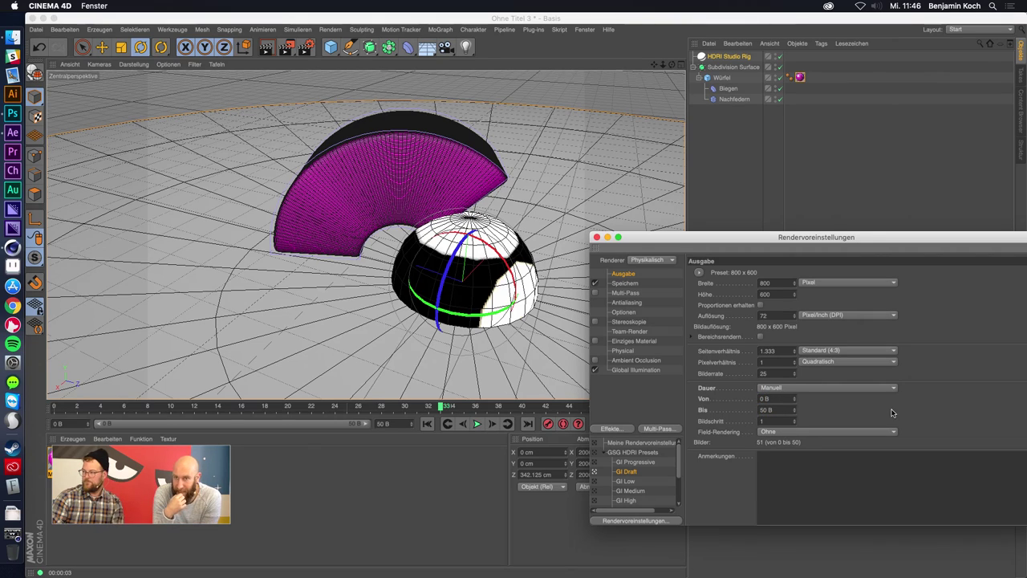
Render frames 0–50 at 800×600 to the Picture Viewer.
left_click(333, 545)
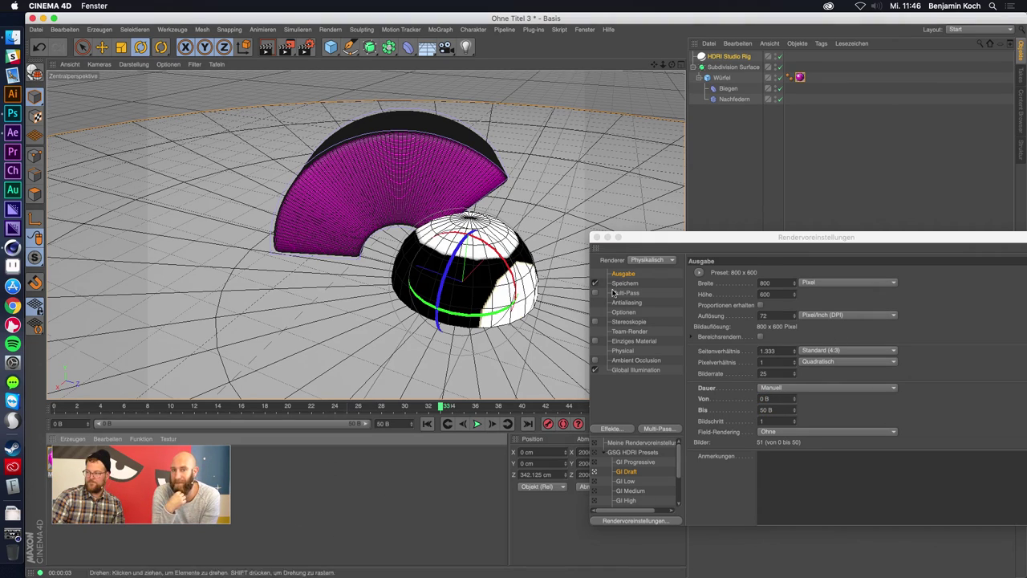
left_click(708, 173)
key("shift+r")
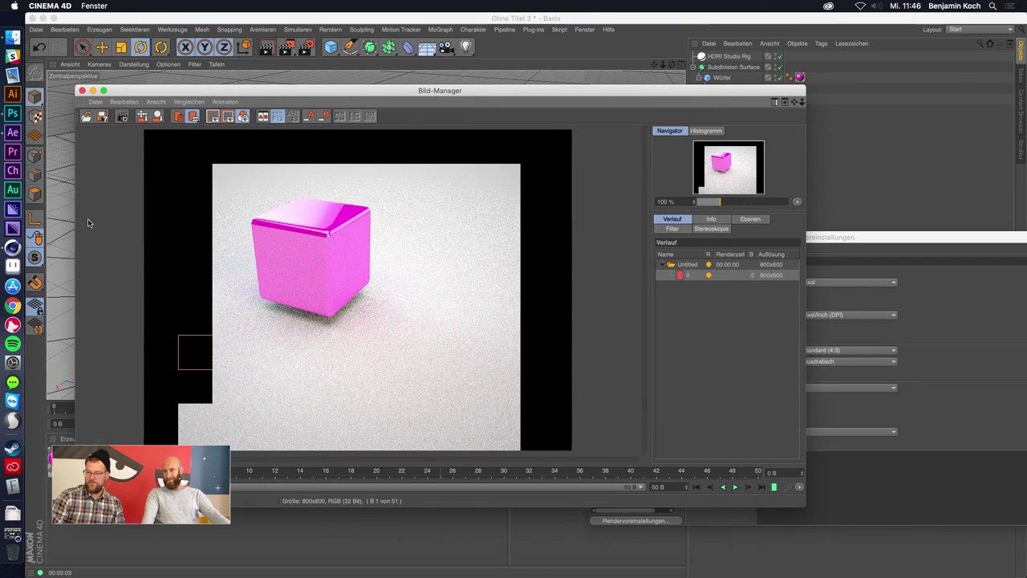
Enlarge the Picture Viewer to watch frames 0–7 render, then move it down.
left_click_drag(829, 530, 846, 538)
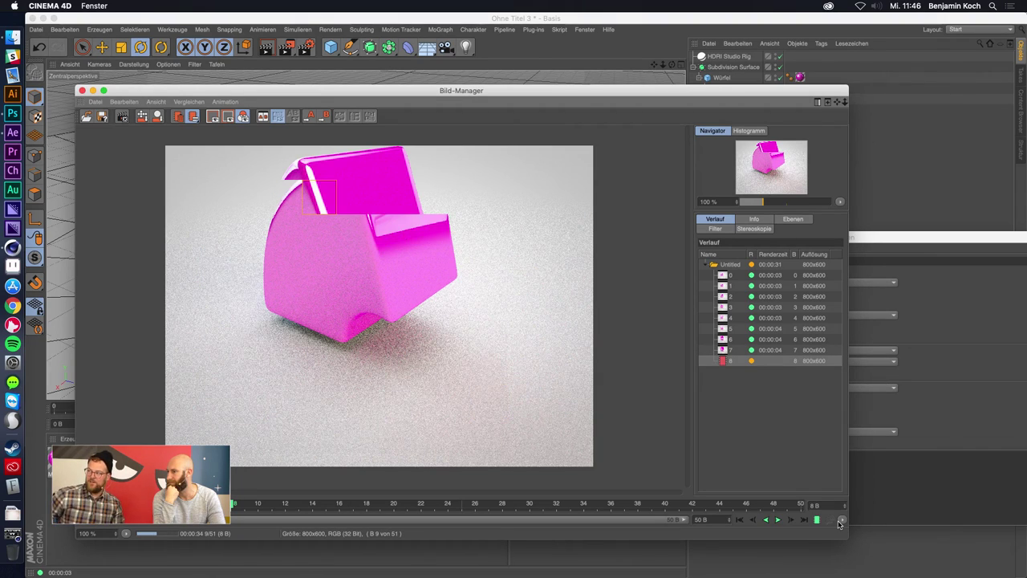
left_click_drag(632, 95, 614, 416)
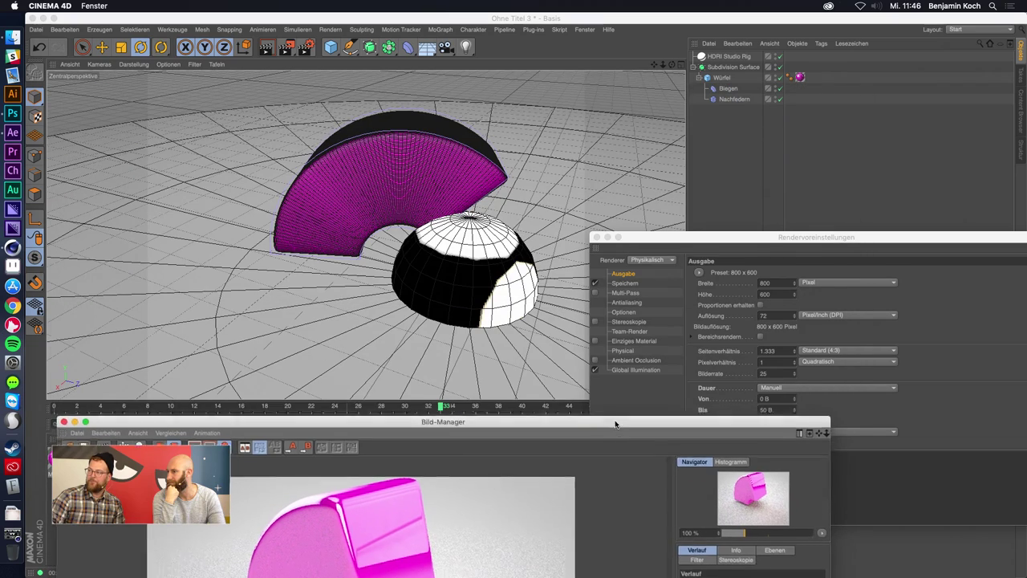
Add a Vibrate tag to the Würfel cube and play the timeline to test the jiggle.
right_click(726, 79)
mouse_move(790, 84)
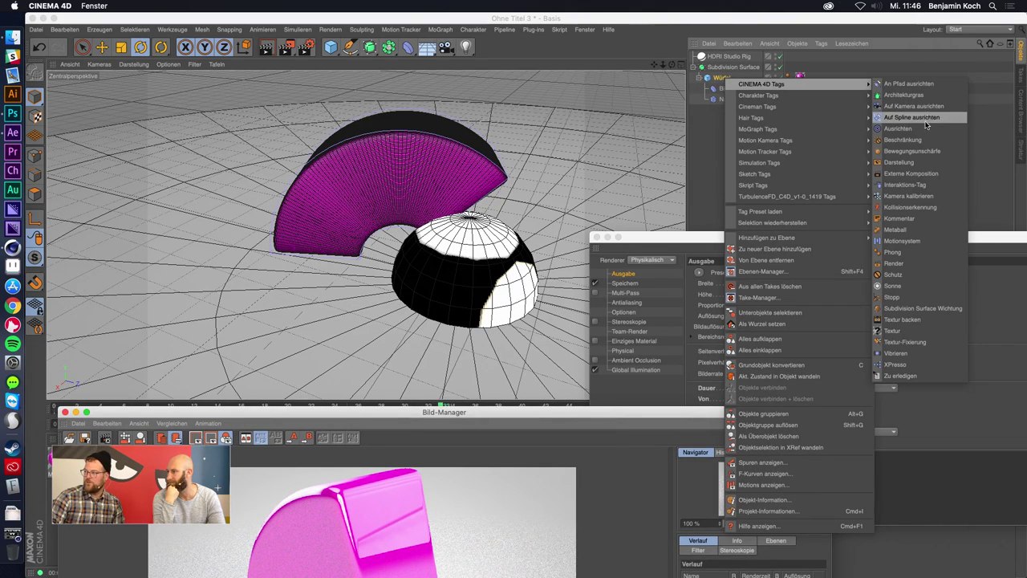
left_click(899, 353)
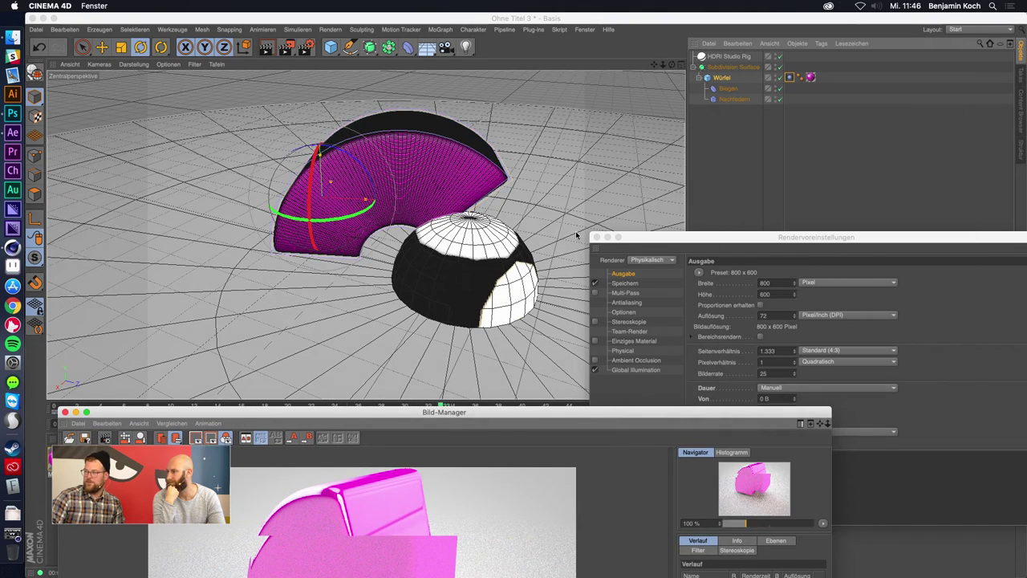
left_click_drag(406, 414, 425, 512)
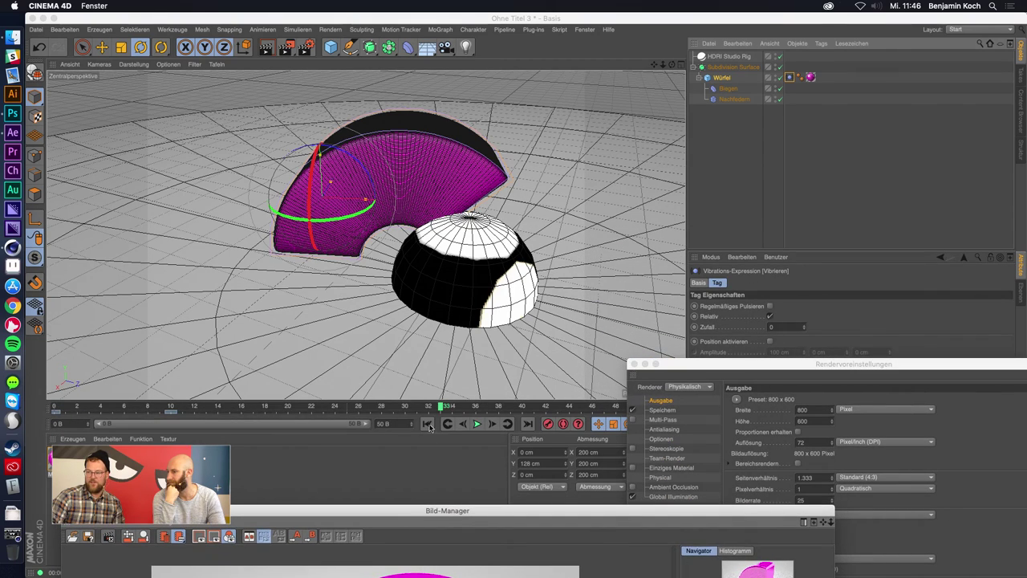
left_click(427, 423)
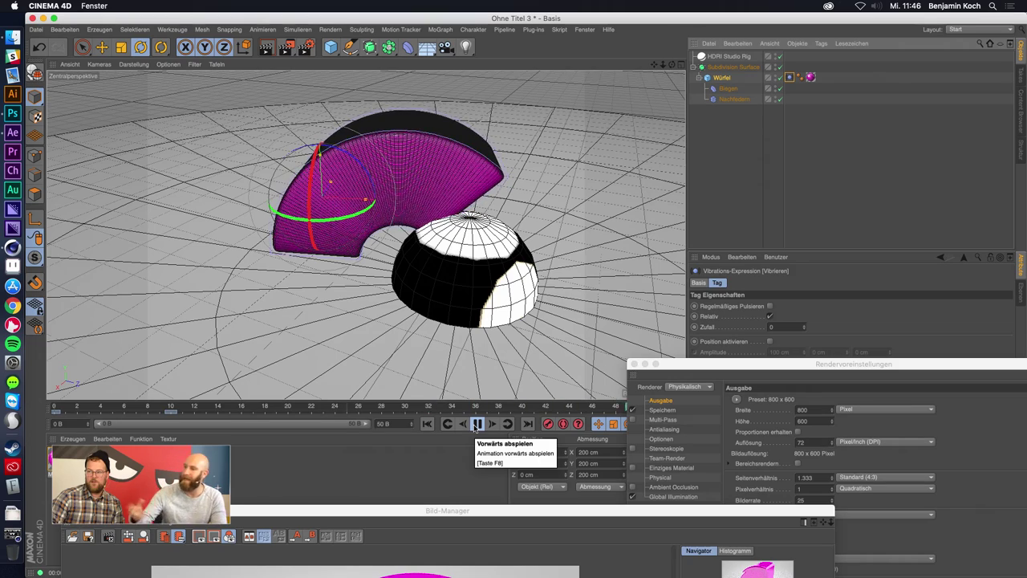
left_click(477, 424)
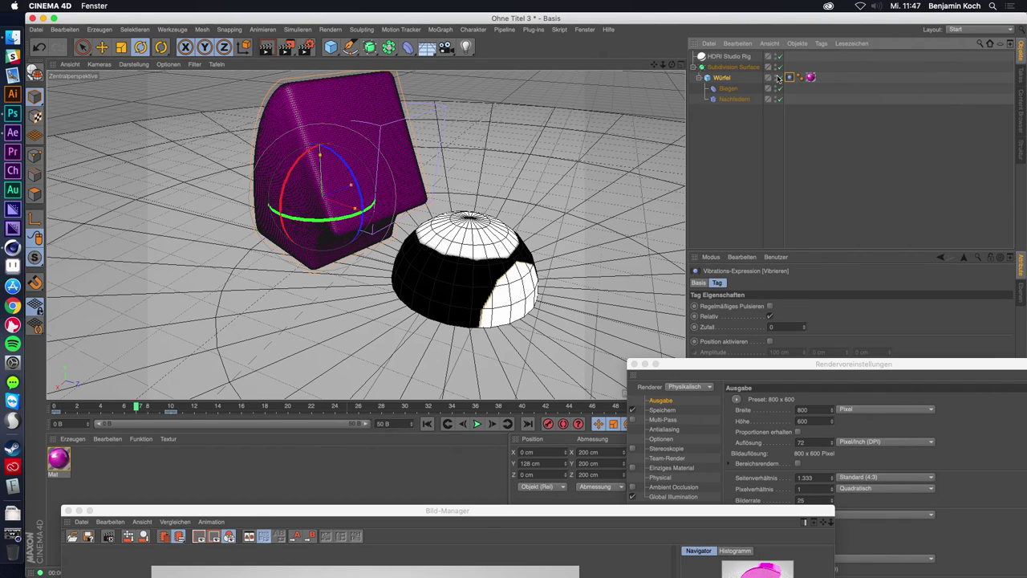
Add a new 200 cm cube, move the Vibrate tag onto it, and hide the Subdivision Surface.
left_click(479, 73)
left_click(331, 47)
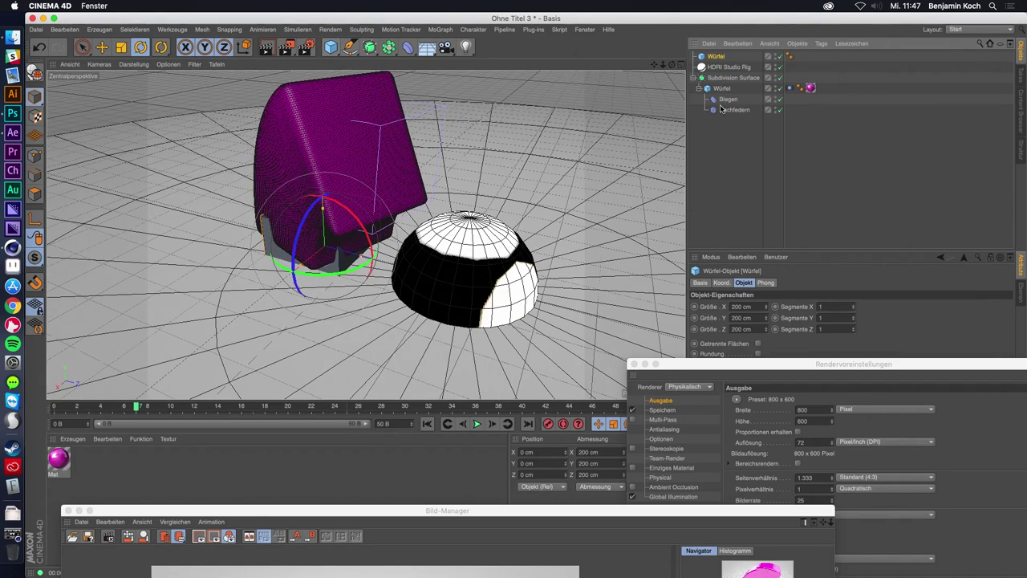
left_click_drag(798, 57, 800, 57)
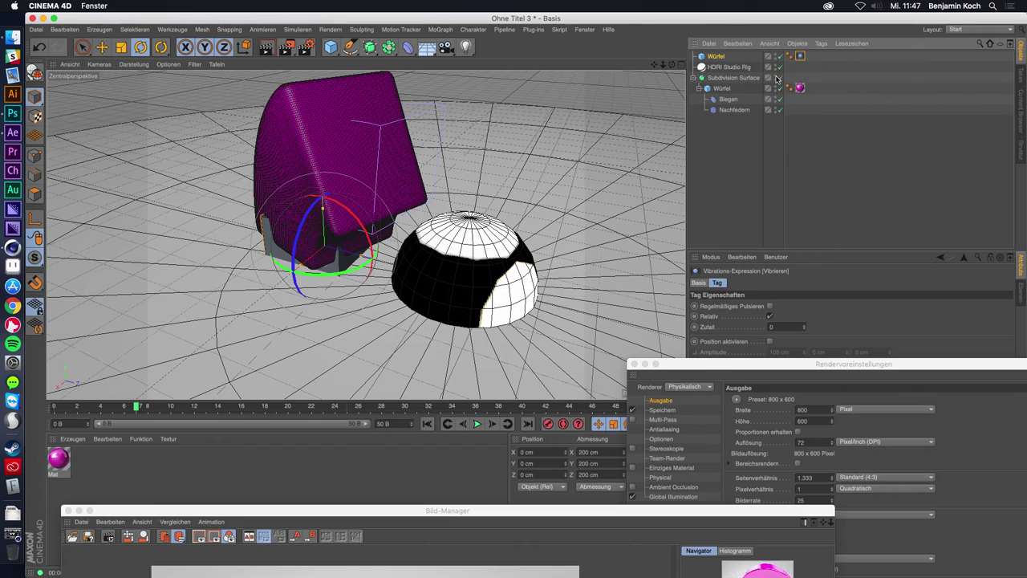
left_click(777, 78)
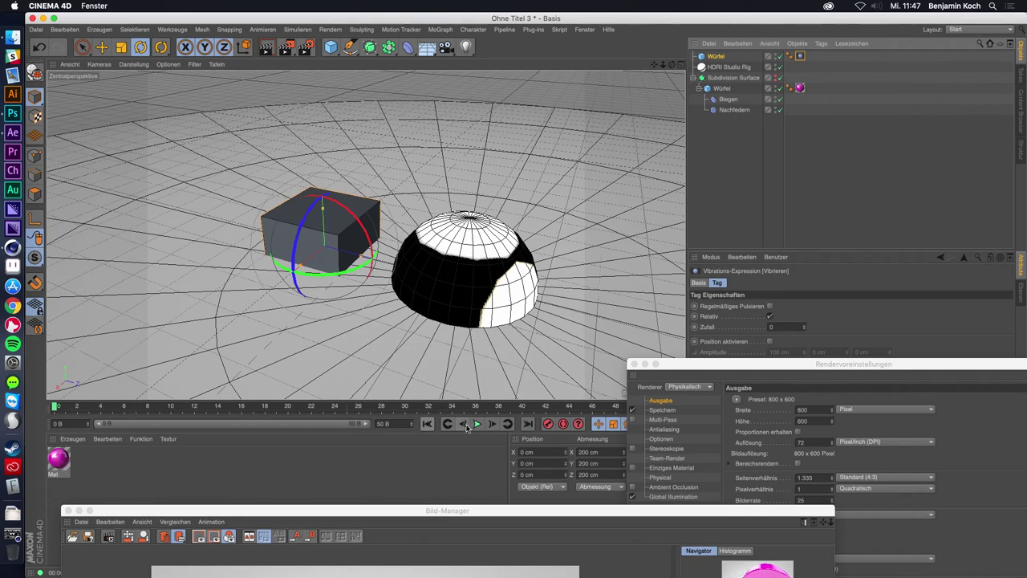
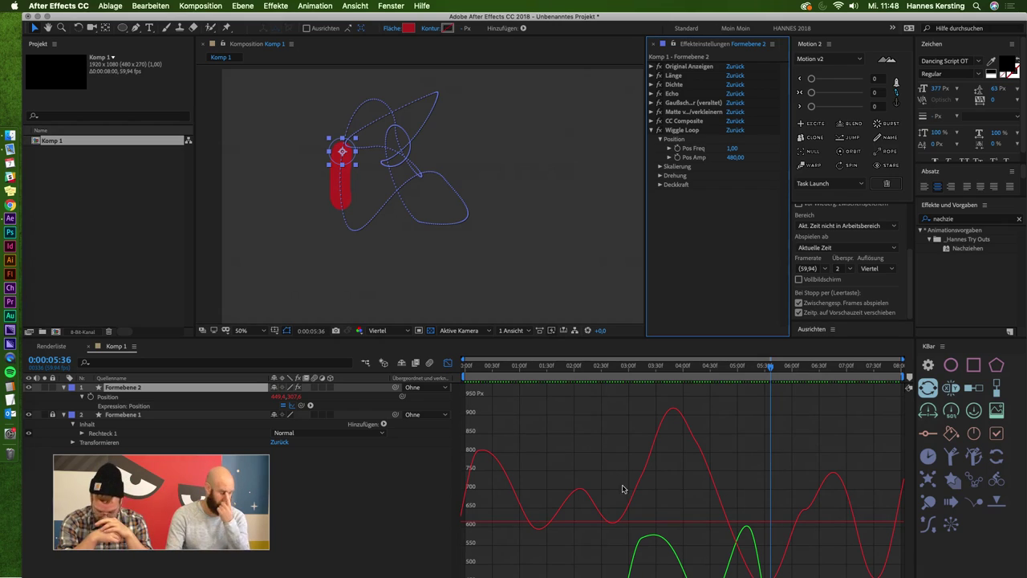
Preview the composition, then list the effects on the shape layer.
key("space")
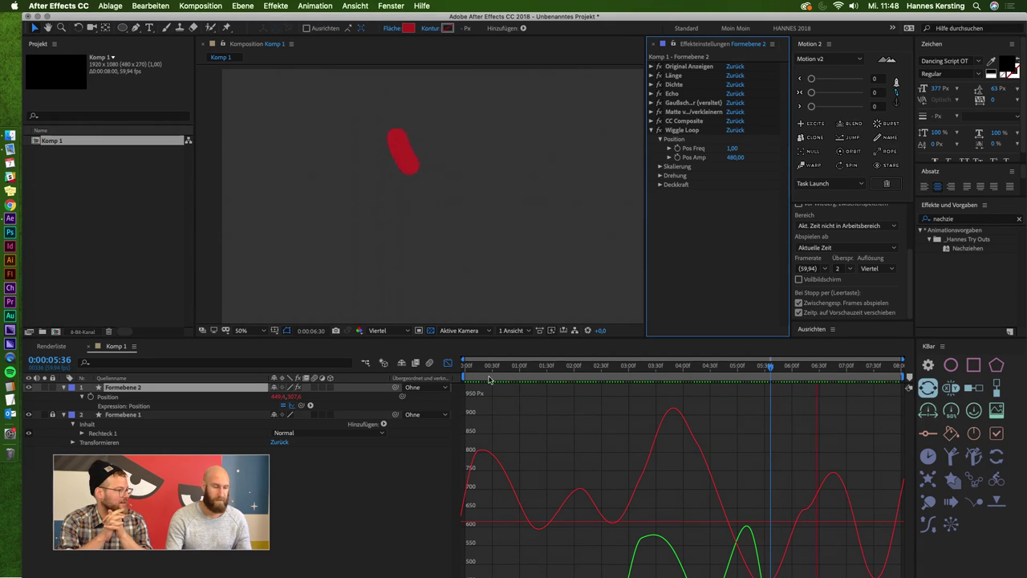
scroll(433, 277, "down", 2)
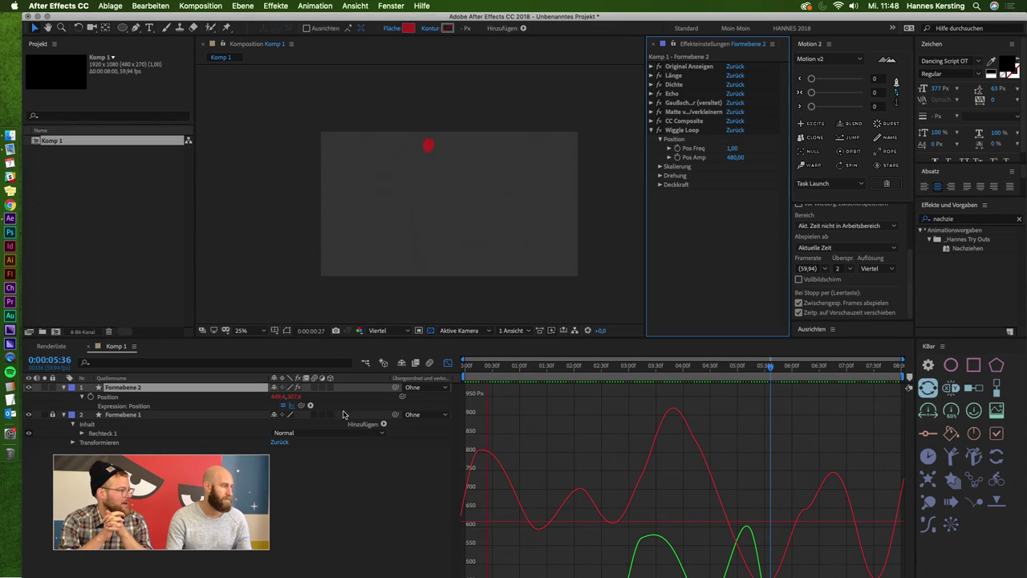
key("space")
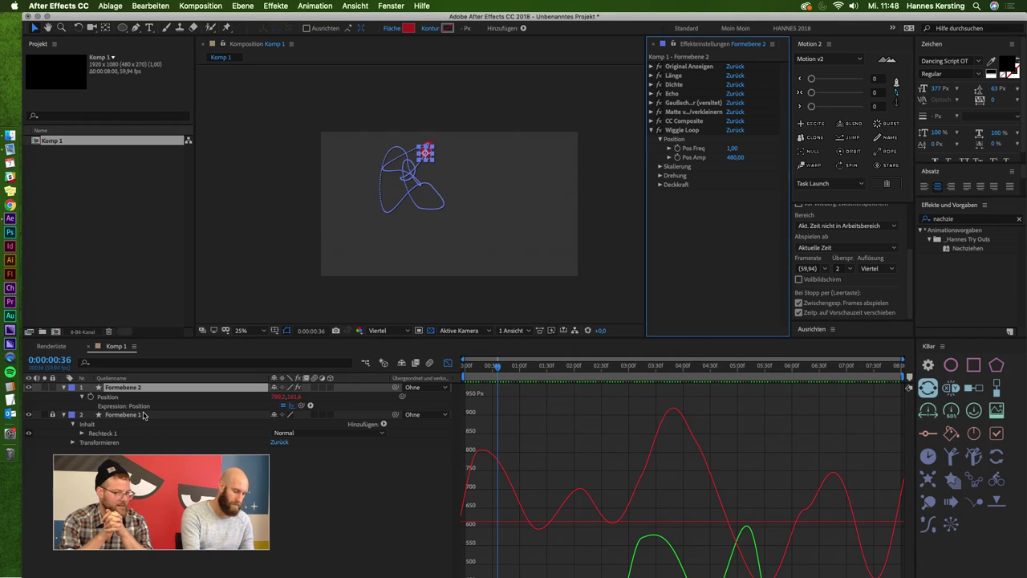
key("e")
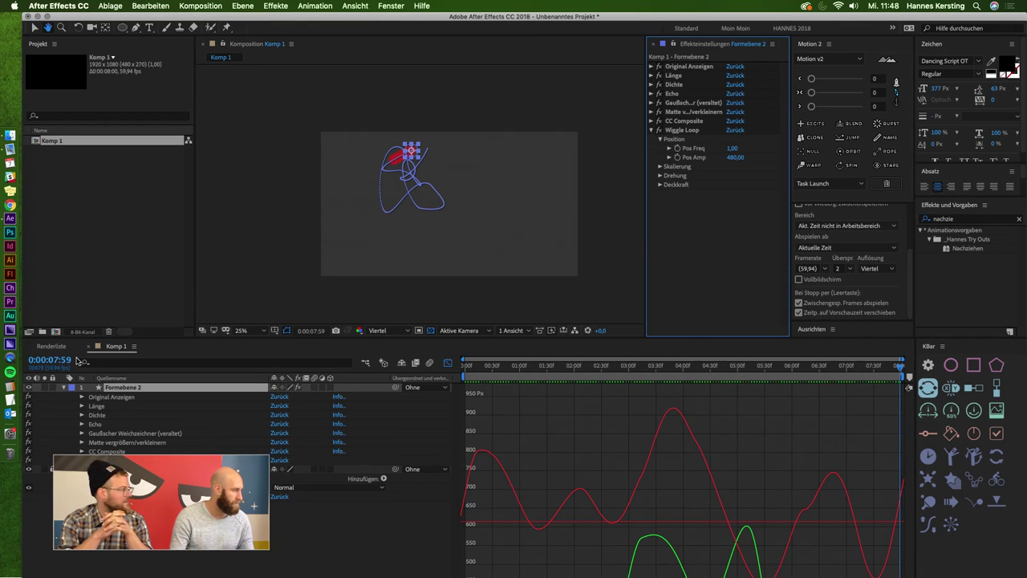
Rename the Formebene 2 layer to 'Bohne 1', fixing a typo.
left_click(121, 387)
key("Return")
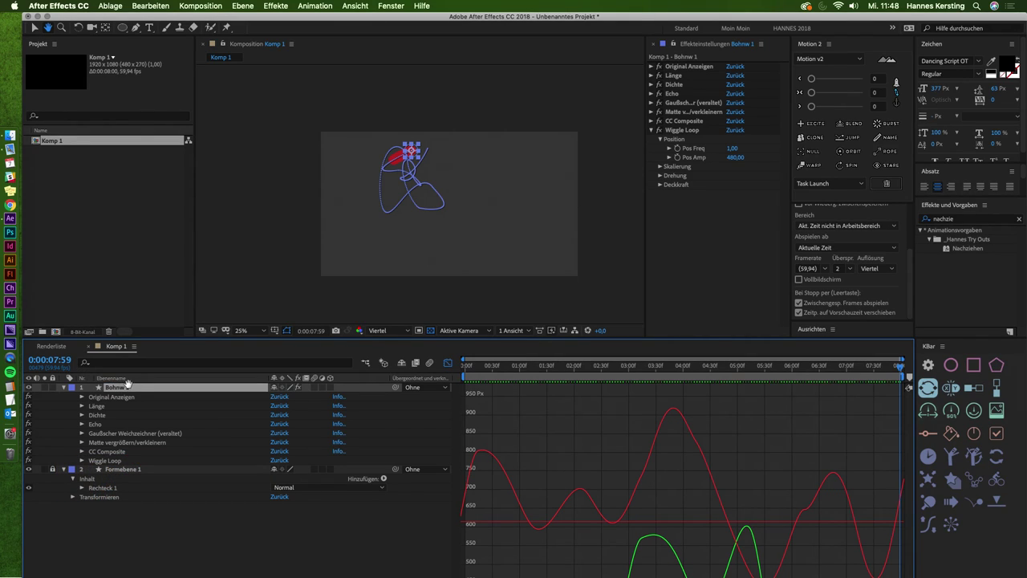
key("Return")
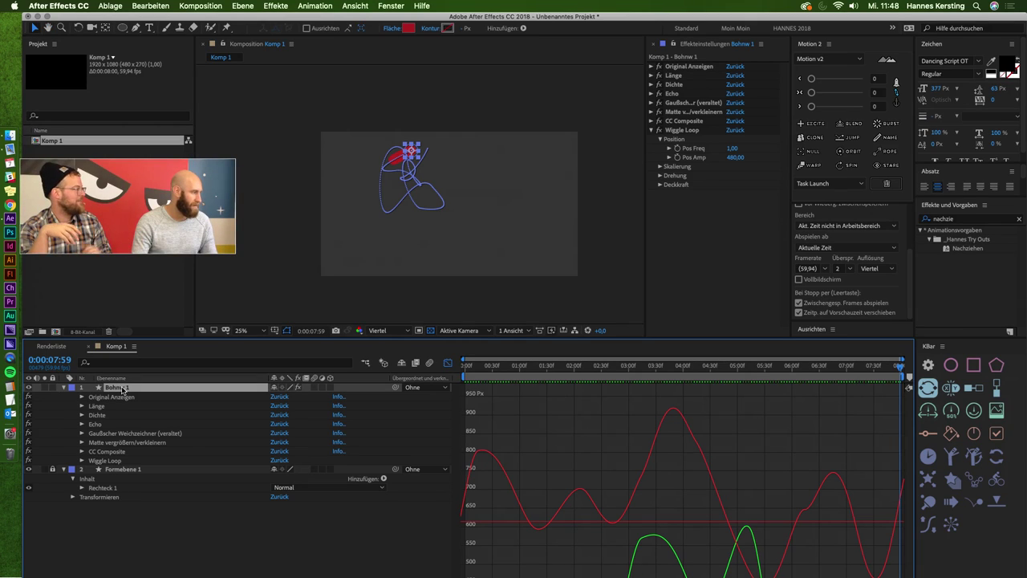
key("Return")
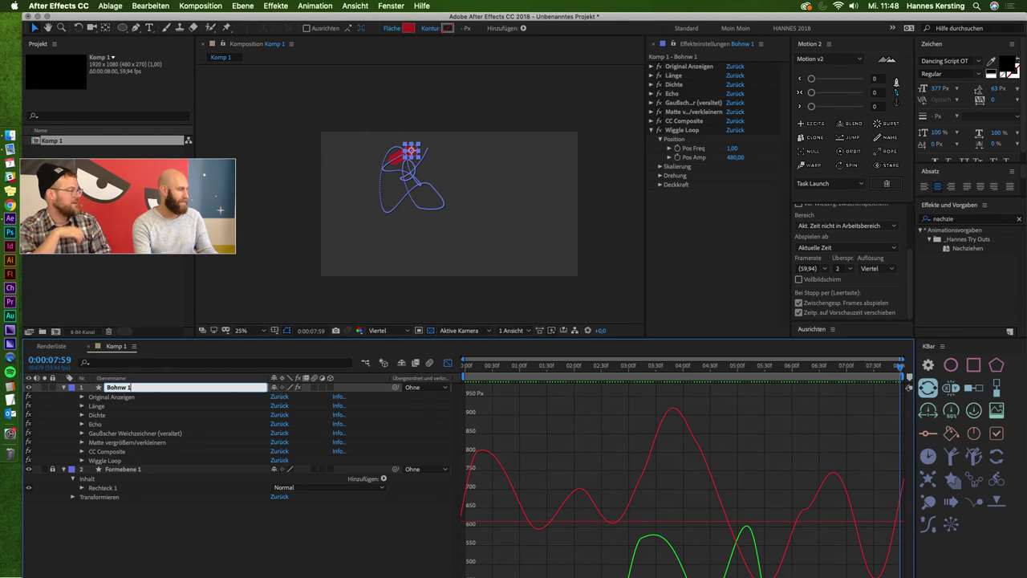
key("BackSpace")
type("e")
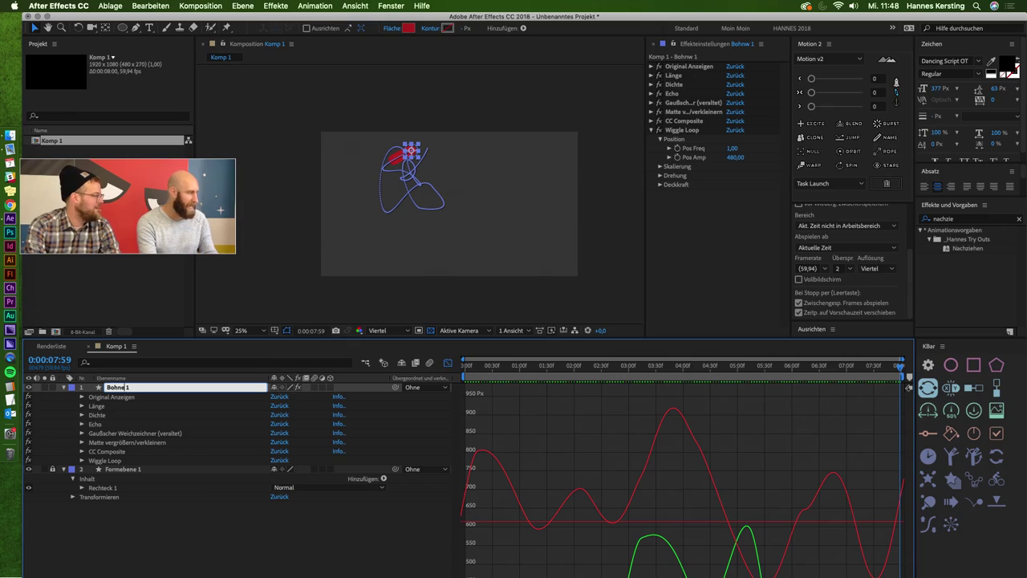
left_click(235, 548)
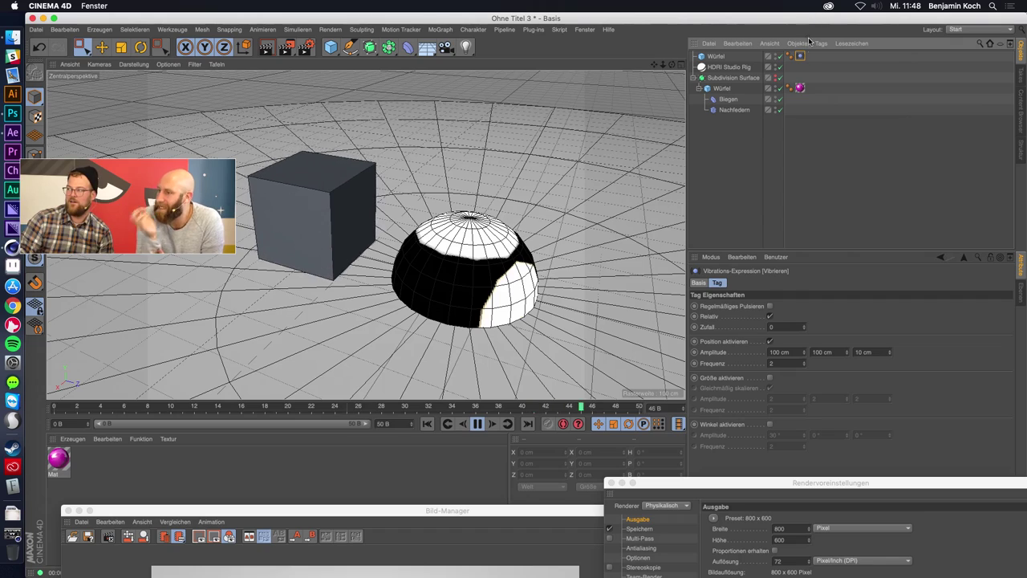
Enable size and rotation vibration on the Vibrate tag, with a 10° angle amplitude on all axes.
left_click(770, 378)
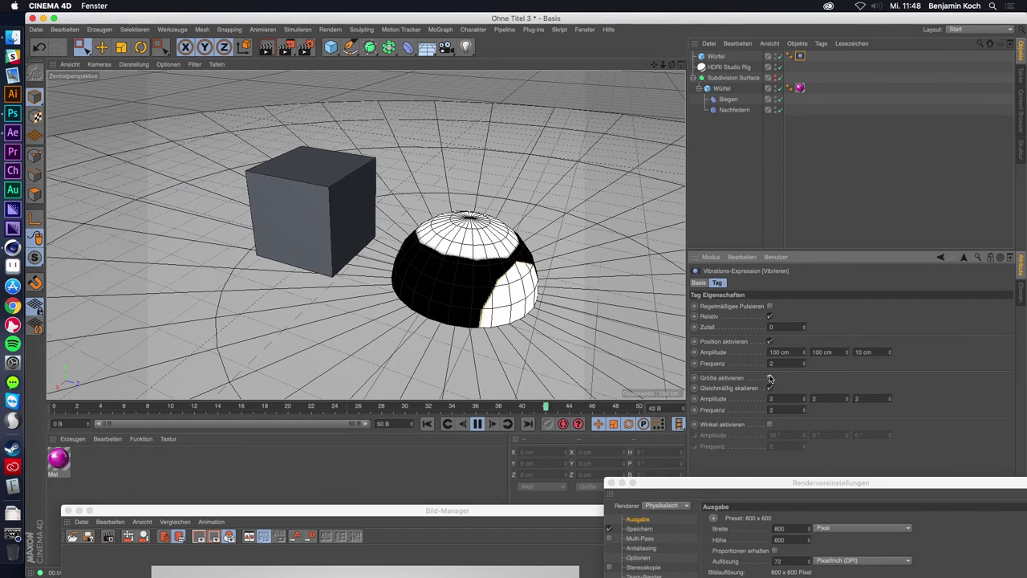
left_click(770, 425)
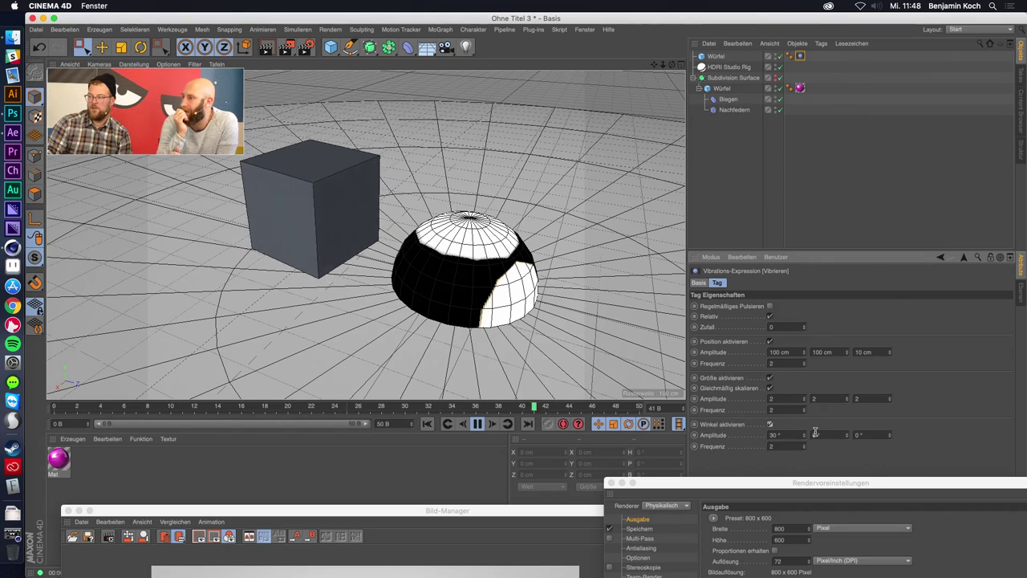
key("Tab")
type("10")
key("Tab")
key("Return")
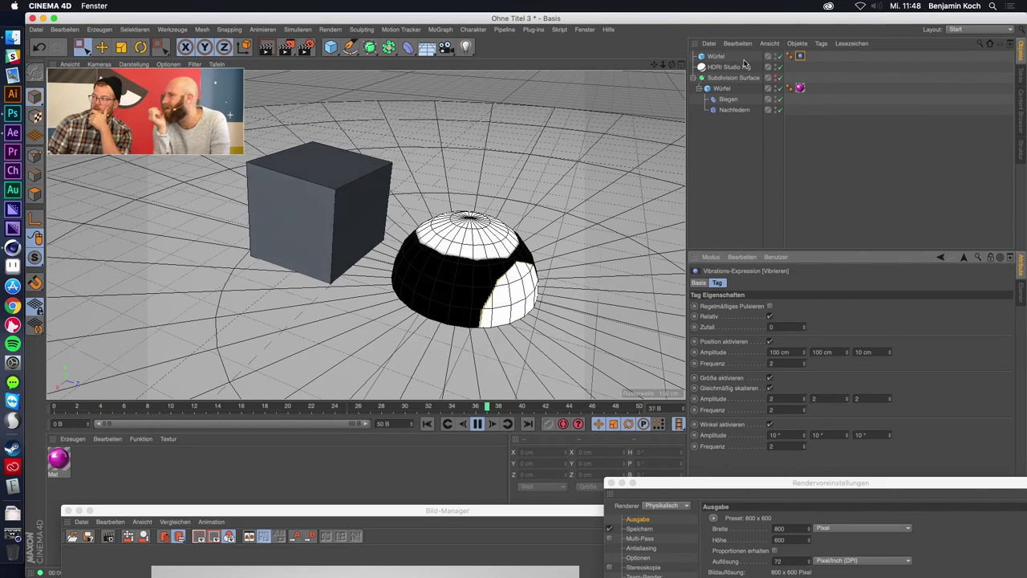
left_click(717, 56)
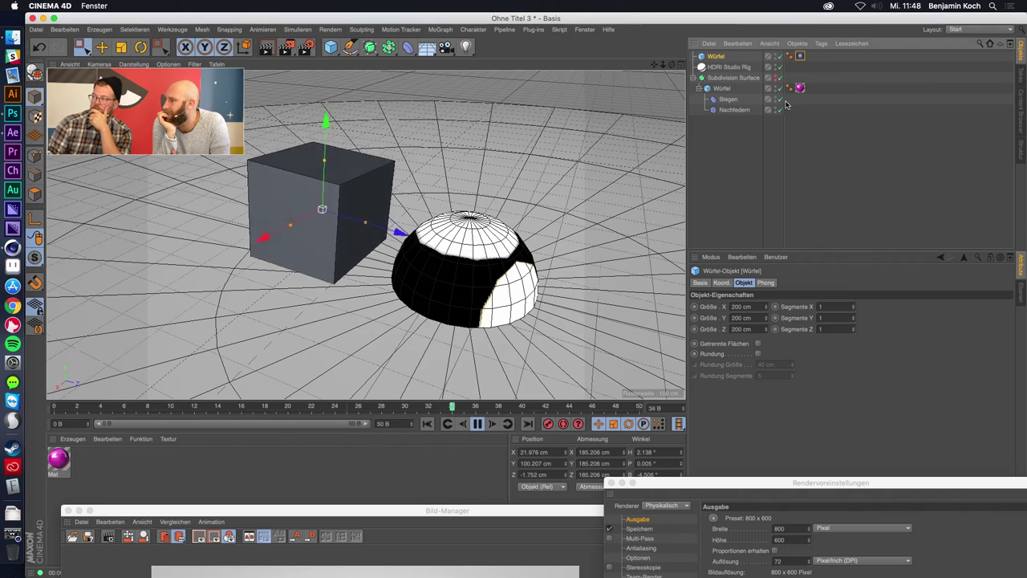
Enable the Subdivision Surface and delete the standalone top-level Würfel cube.
left_click(778, 78)
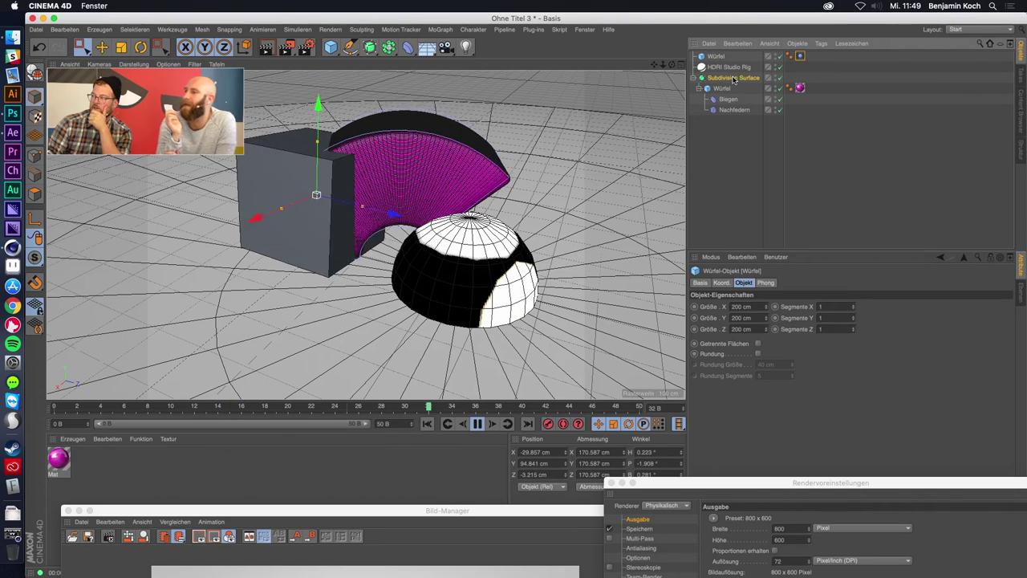
left_click(803, 77)
left_click_drag(804, 66, 791, 87)
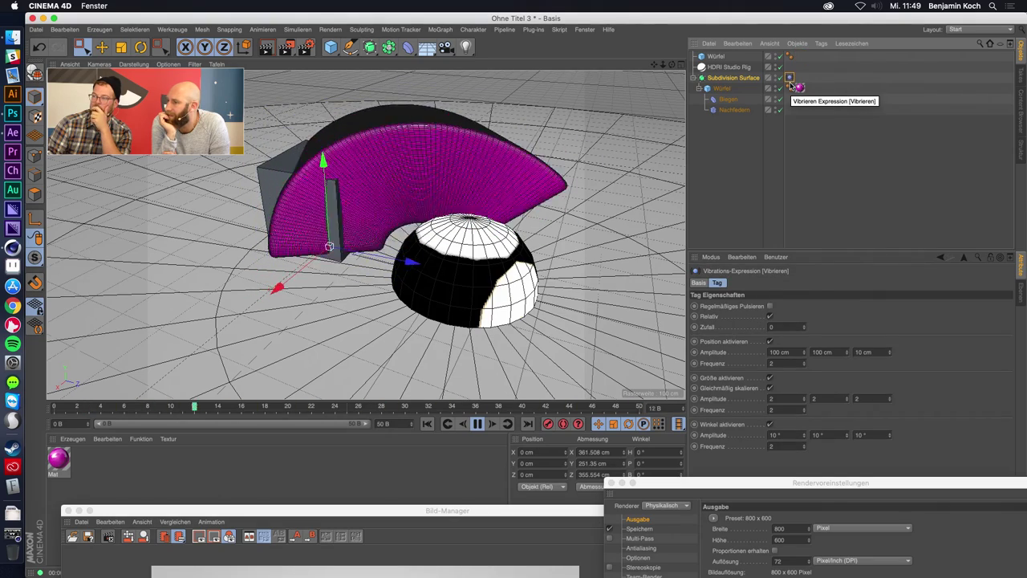
left_click(717, 57)
key("Delete")
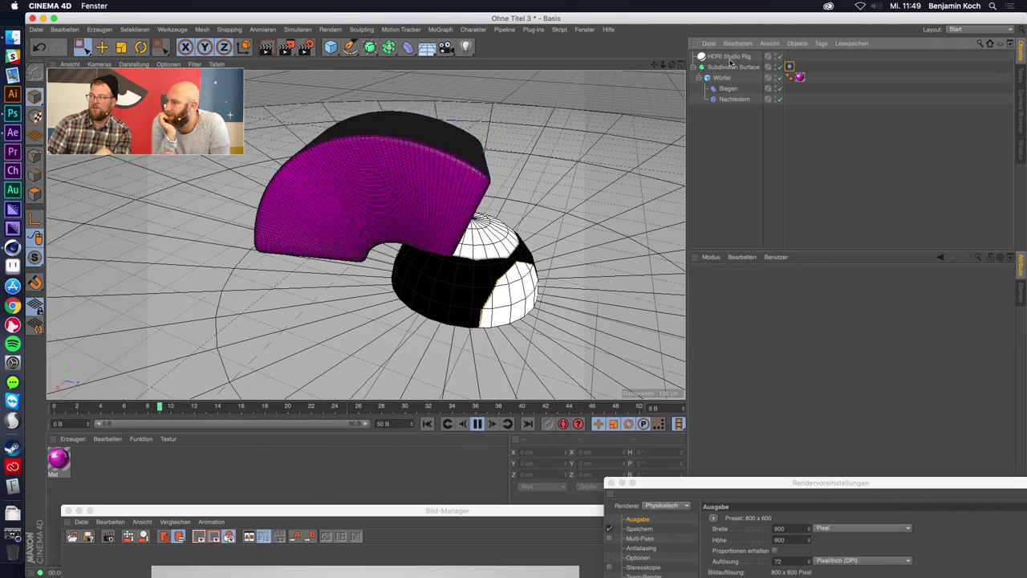
Review the Subdivision Surface, Bend deformer, cube and Vibrate tag settings, then enlarge the Picture Viewer.
left_click(707, 69)
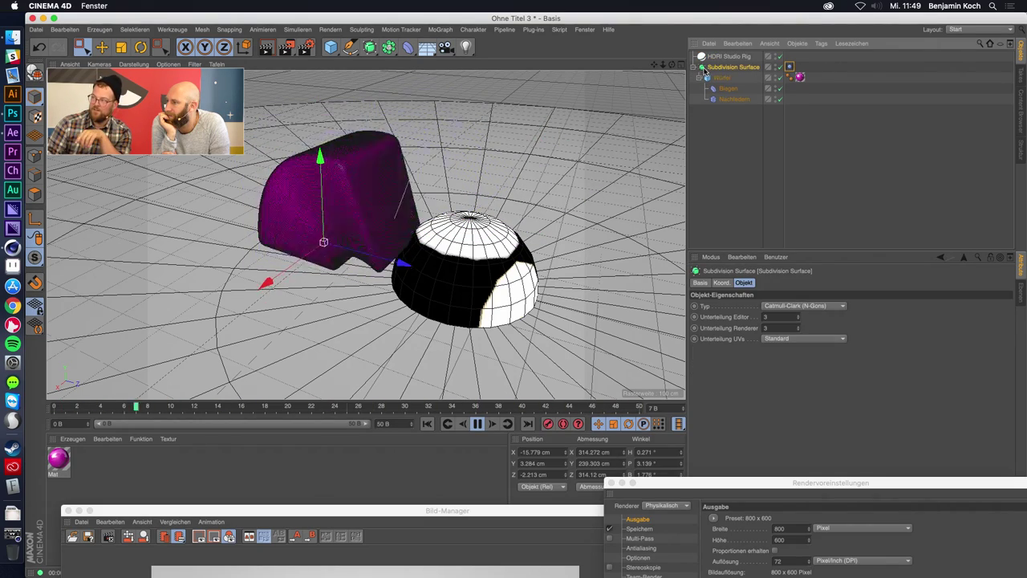
left_click(728, 88)
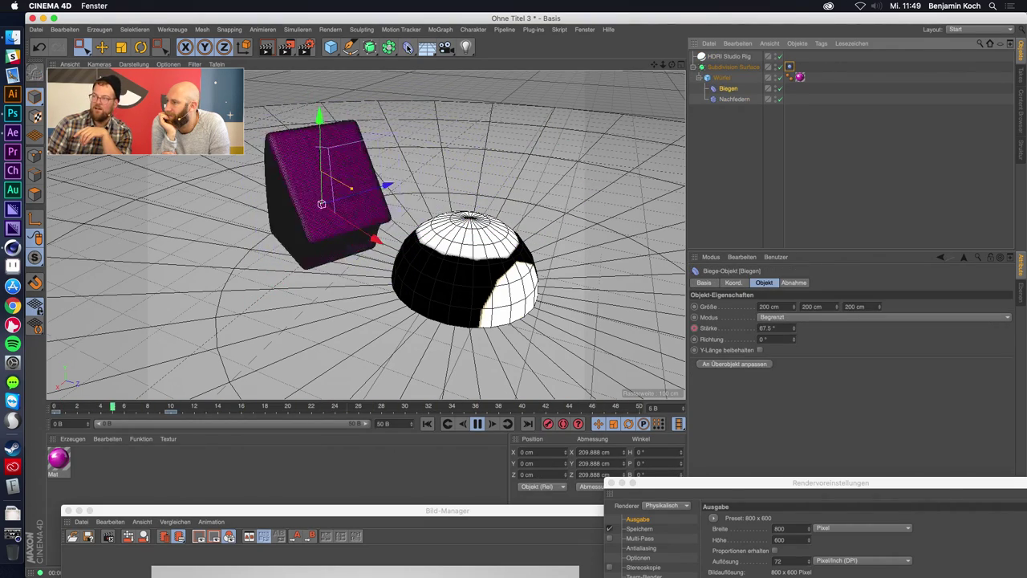
left_click(407, 46)
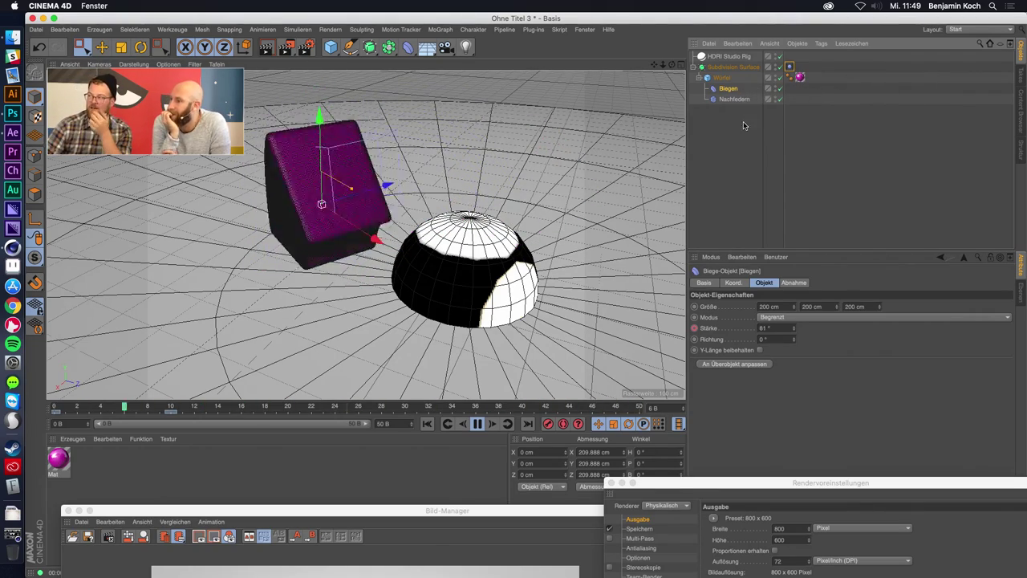
left_click(721, 82)
left_click(720, 79)
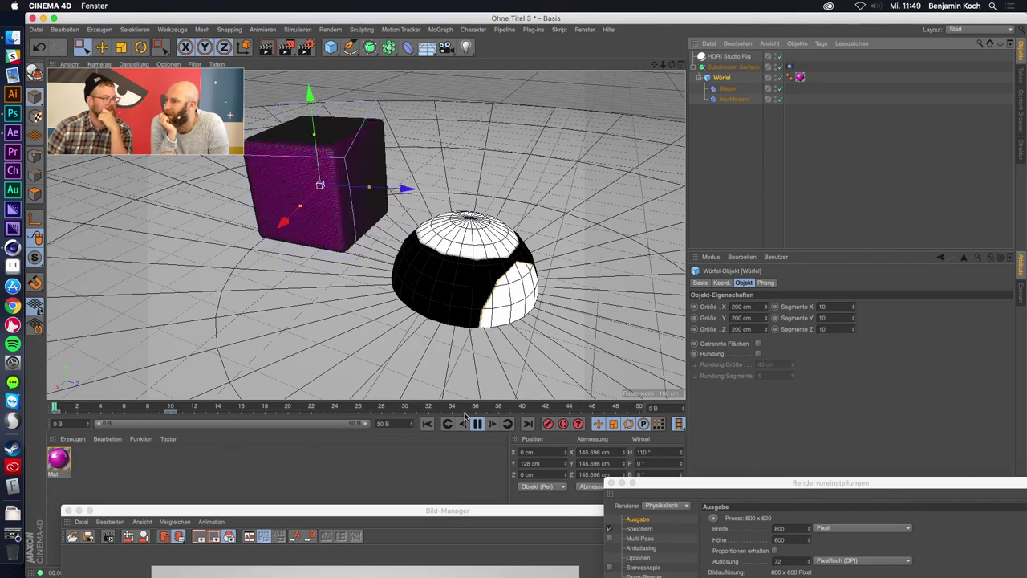
left_click(732, 66)
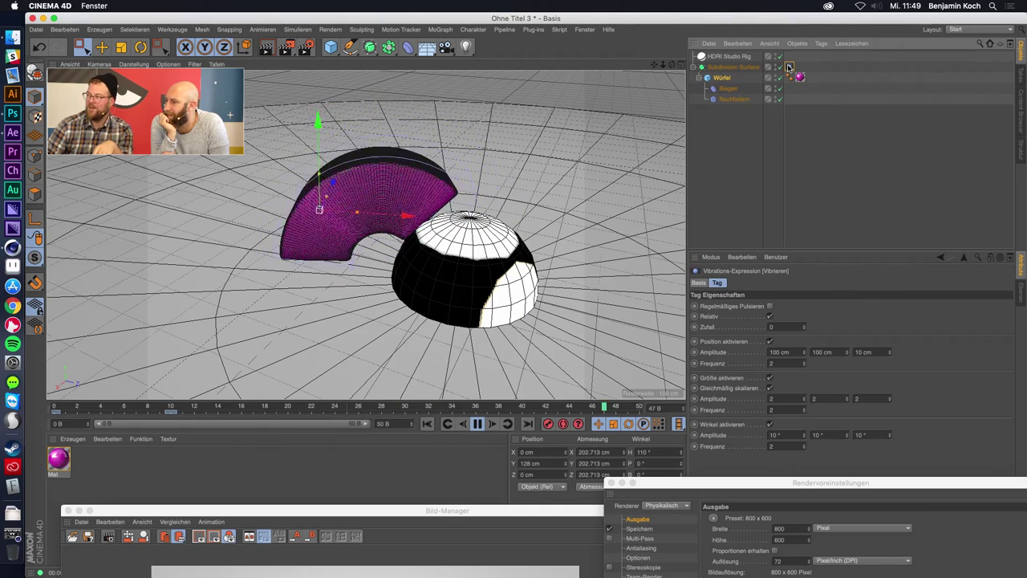
left_click(768, 72)
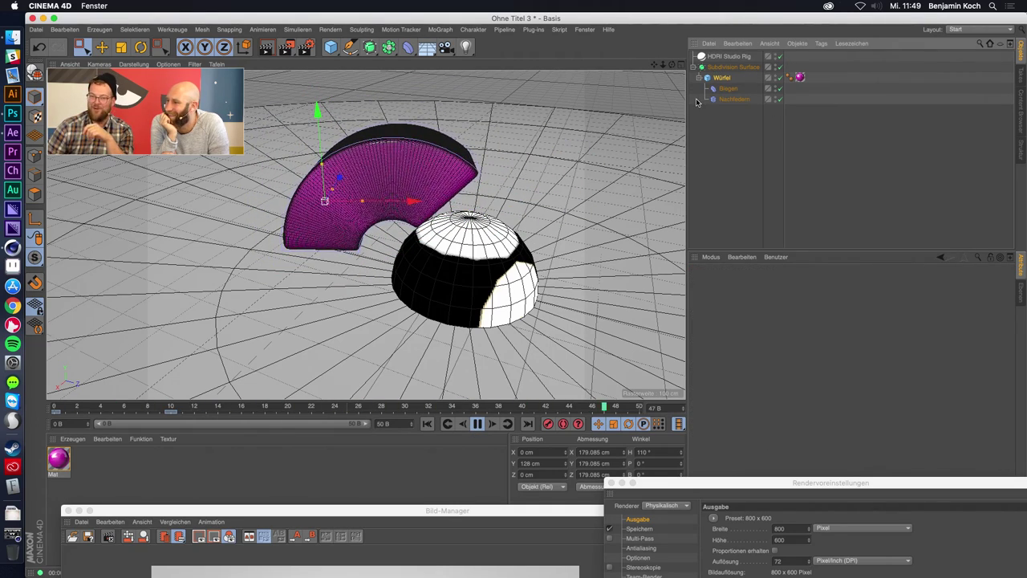
double_click(568, 511)
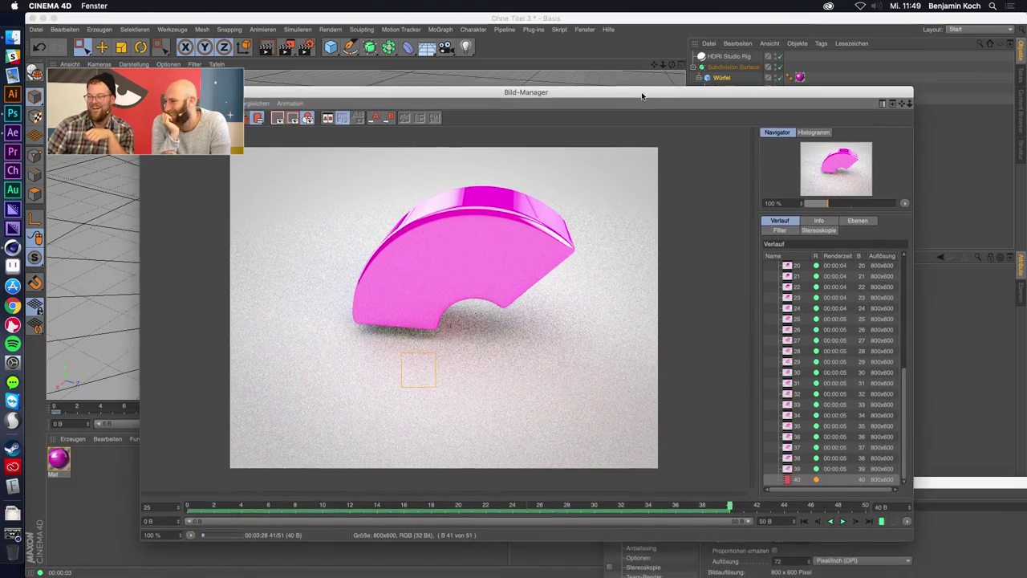
left_click(833, 522)
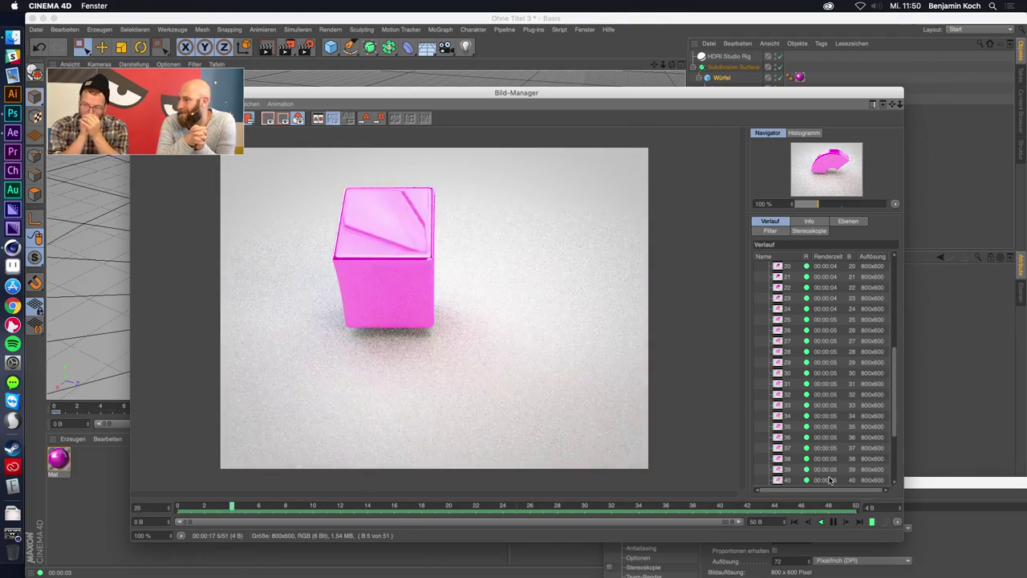
key("space")
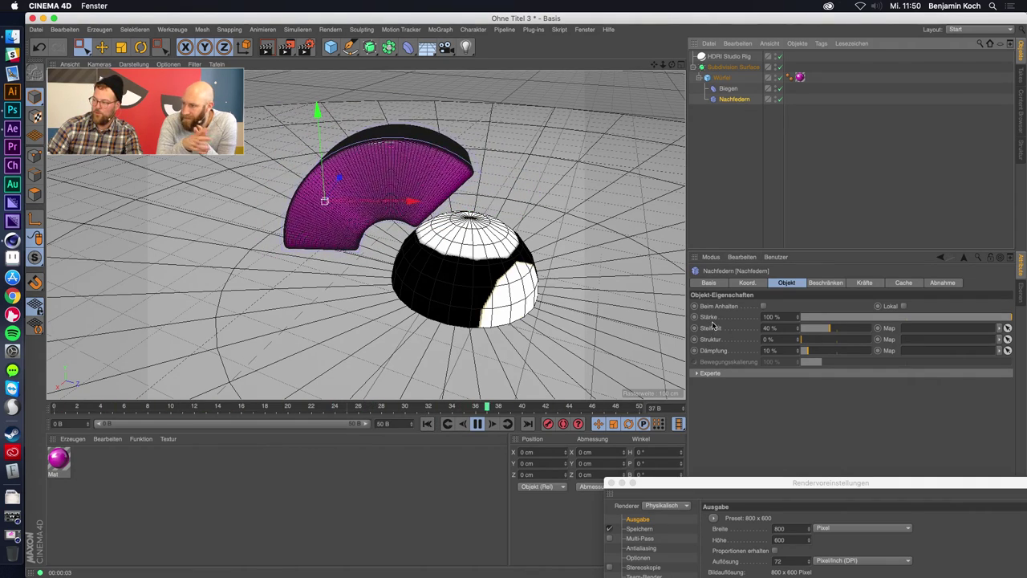
Set the jiggle deformer's structure to 84% and stiffness to 35%, with 0% damping.
left_click_drag(802, 338, 829, 338)
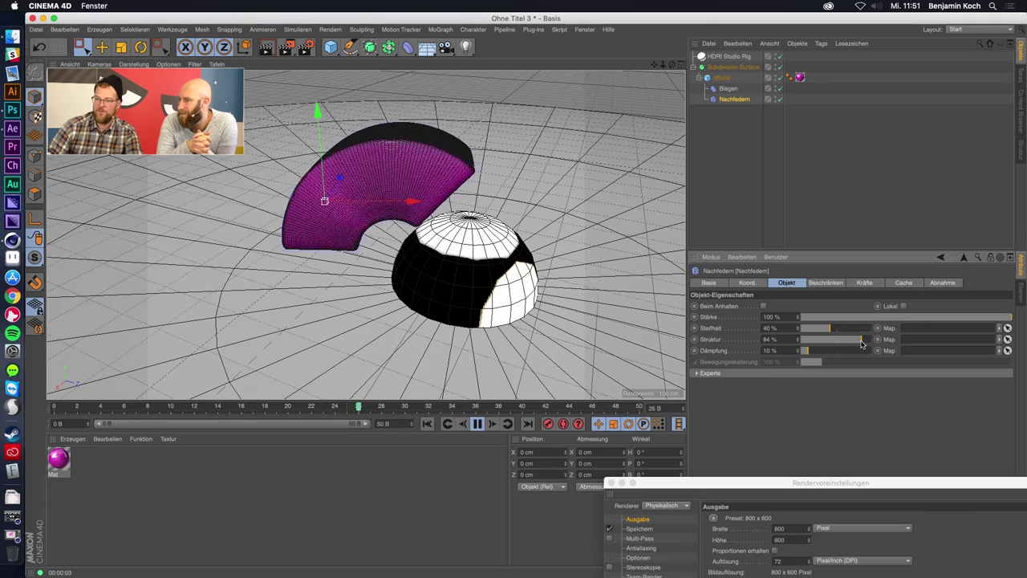
left_click_drag(818, 329, 864, 332)
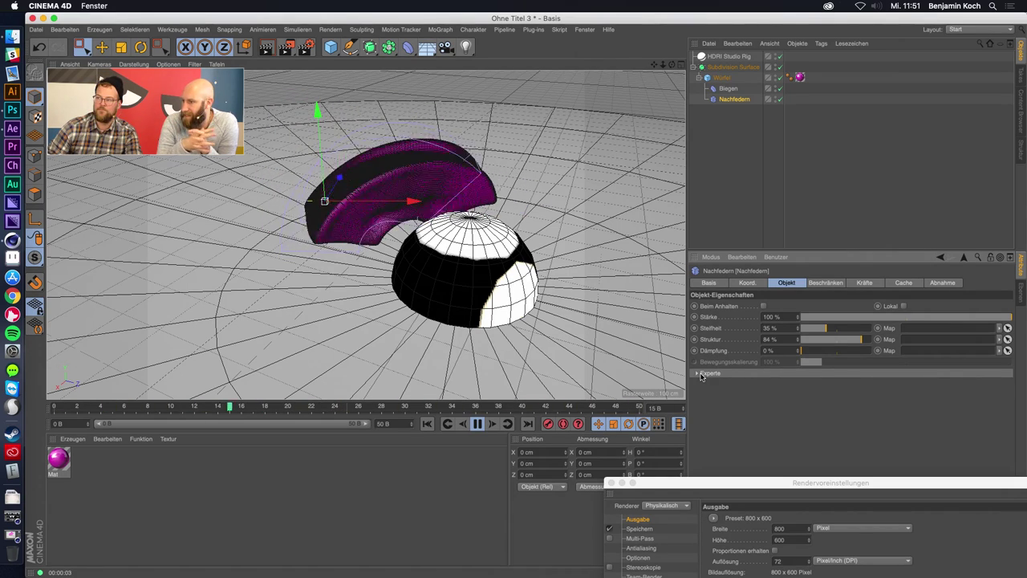
Render the wobbling animation to the Picture Viewer and step back one frame to review.
left_click(732, 57)
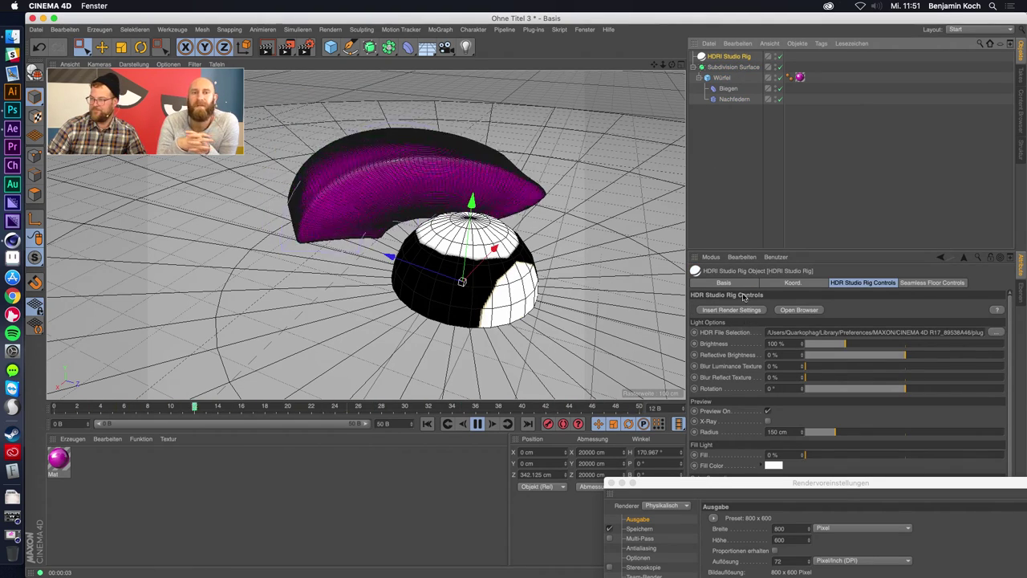
key("shift+r")
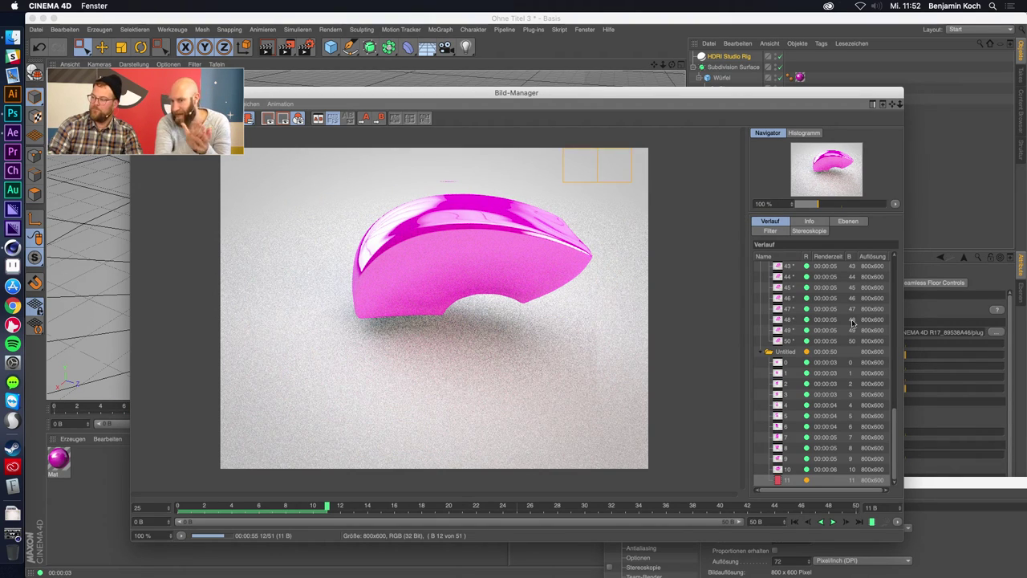
left_click(806, 522)
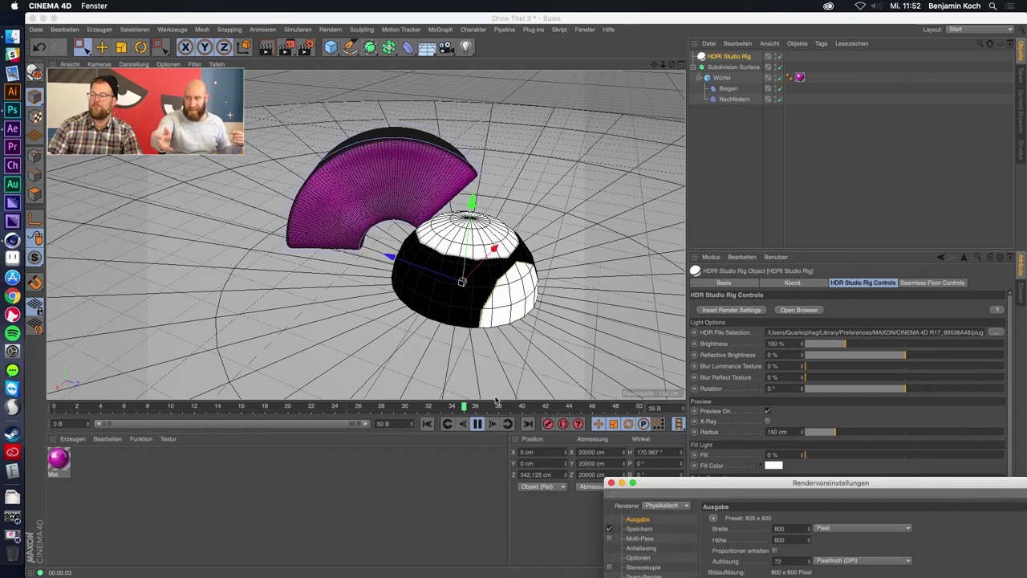
Stop playback, rewind to frame 0 and select the Würfel cube to show its size settings.
left_click(476, 423)
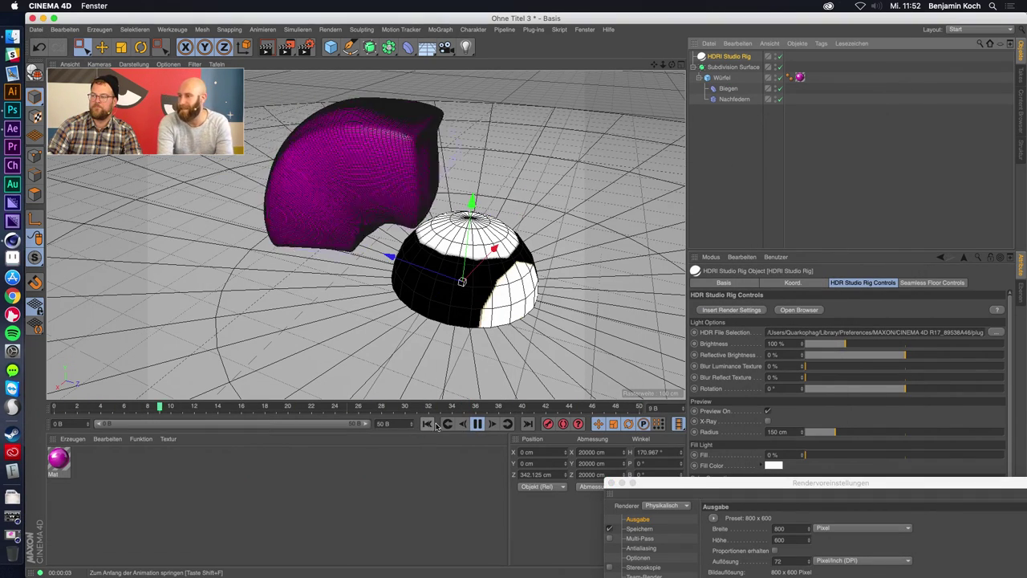
left_click(477, 424)
left_click(427, 424)
left_click(727, 67)
left_click(724, 77)
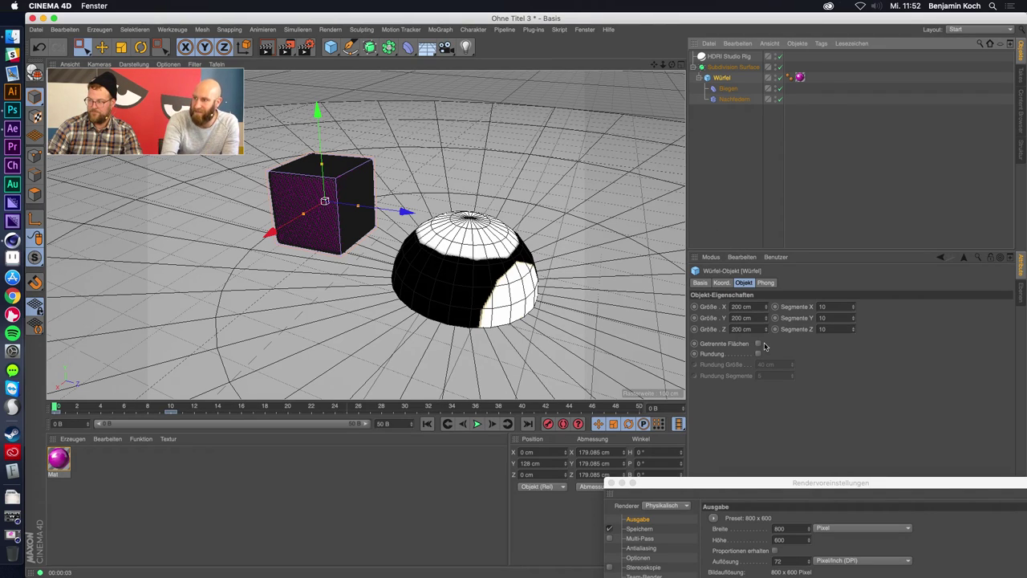
At frame 10, raise the cube to Y 224.877 cm and set its bank rotation to about −27°.
left_click(725, 285)
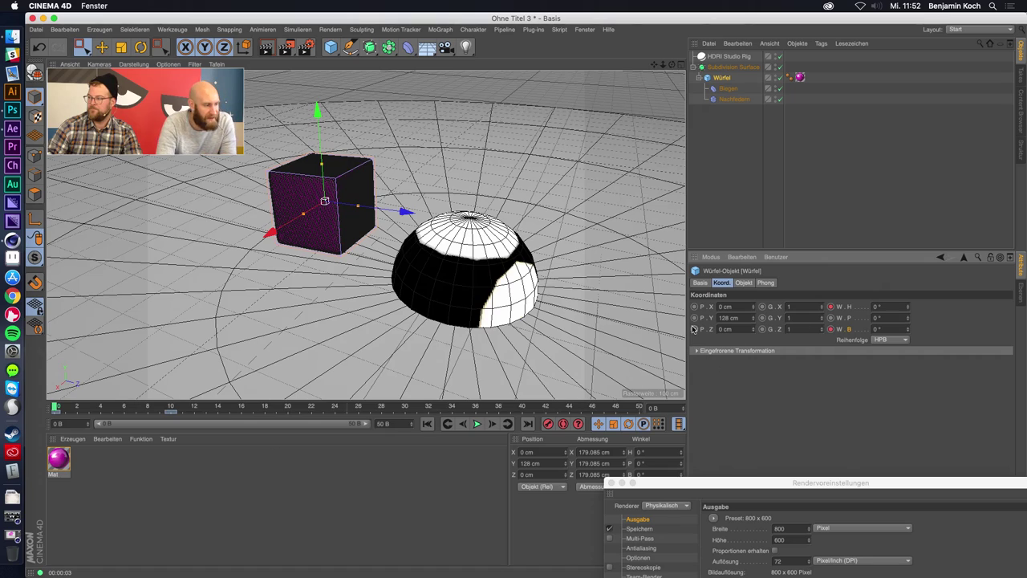
left_click_drag(521, 413, 81, 415)
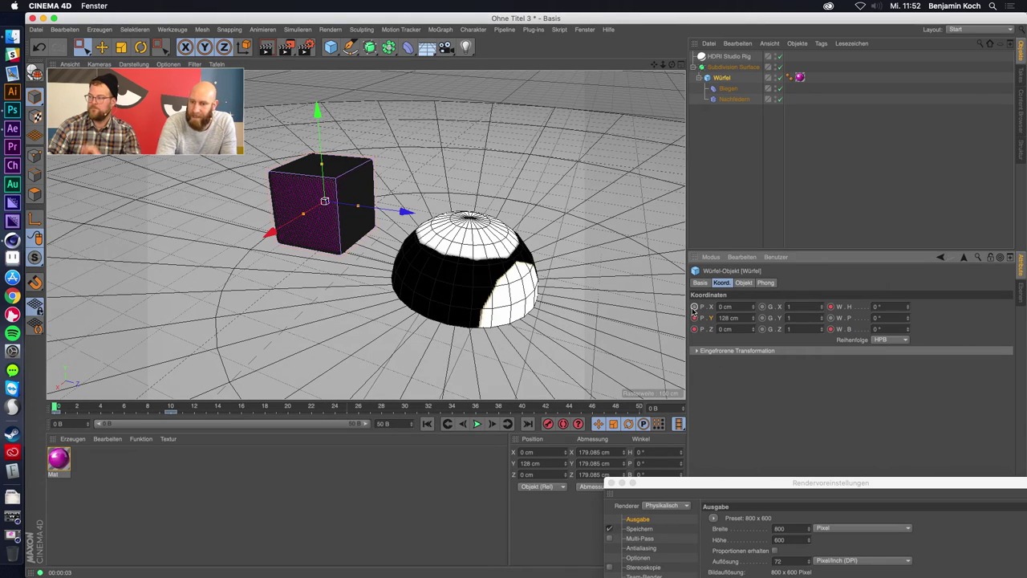
left_click(174, 407)
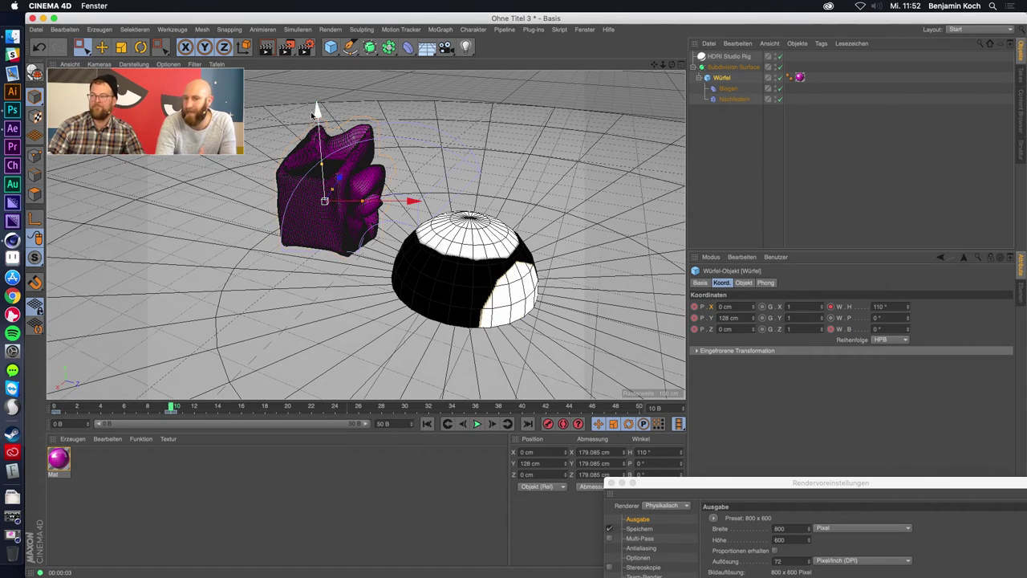
left_click_drag(318, 104, 317, 74)
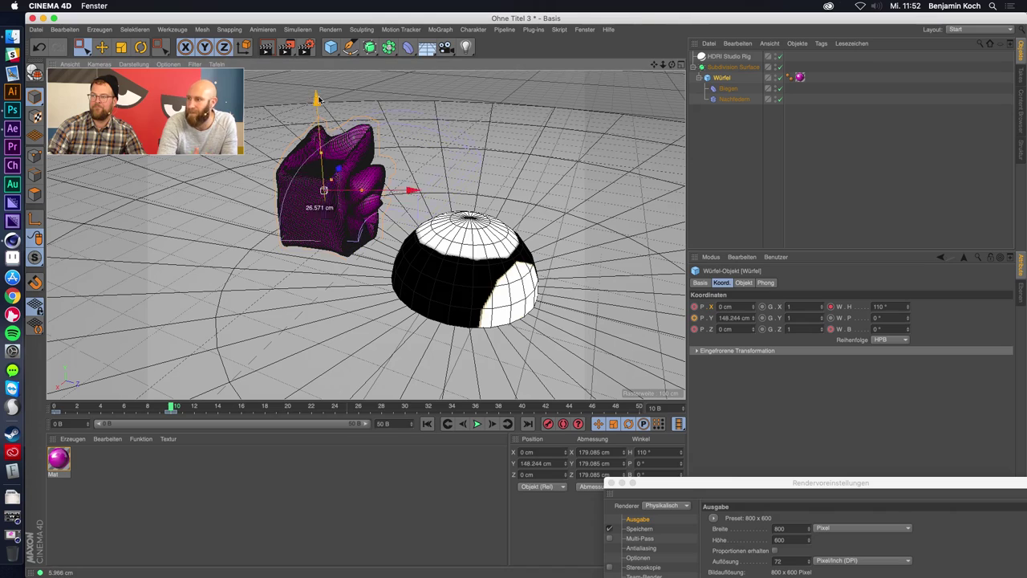
left_click(896, 329)
type("12")
key("Return")
type("25")
key("Return")
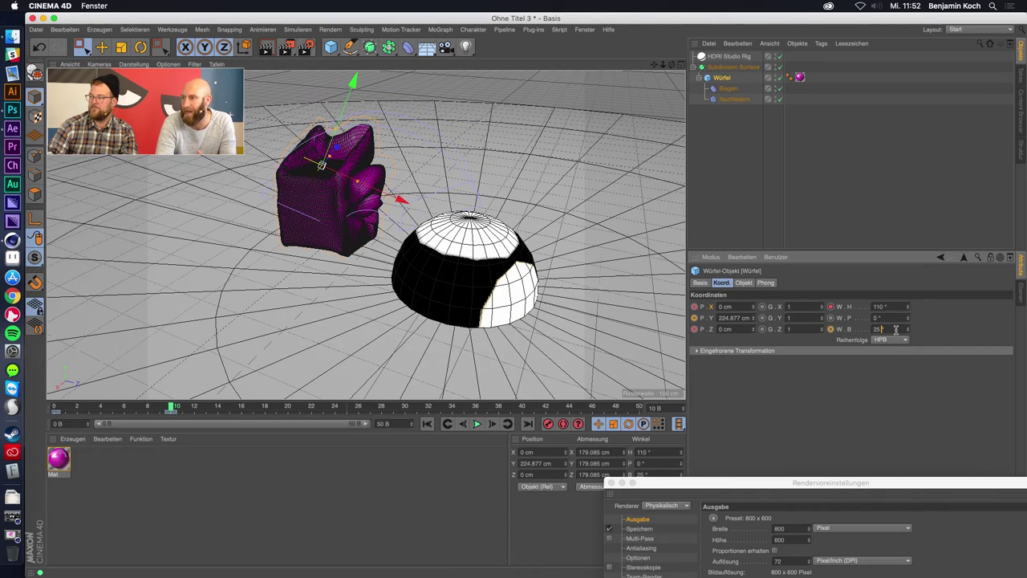
left_click_drag(893, 329, 872, 329)
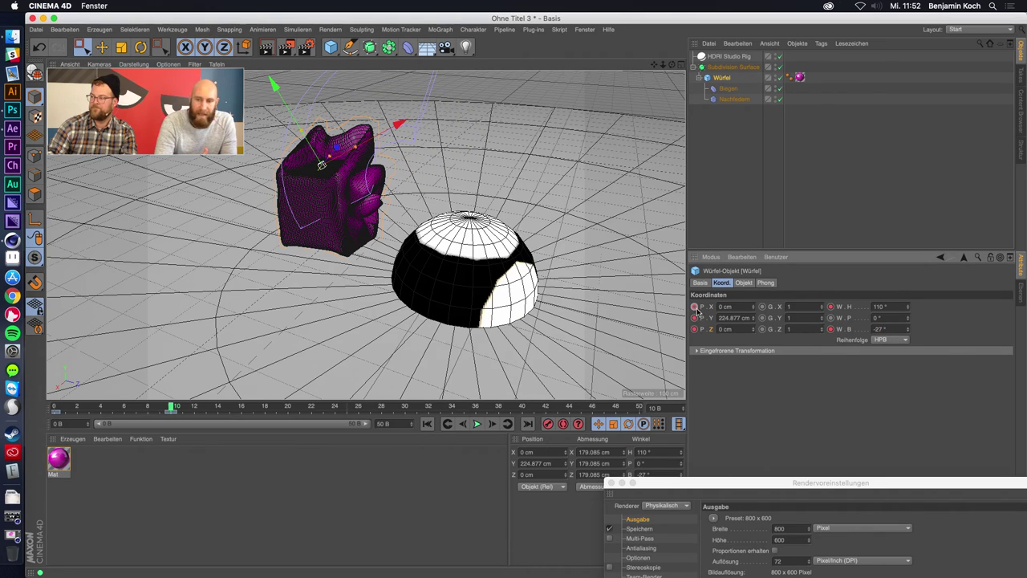
Play the animation and tilt the view to watch the cube bend.
left_click(477, 424)
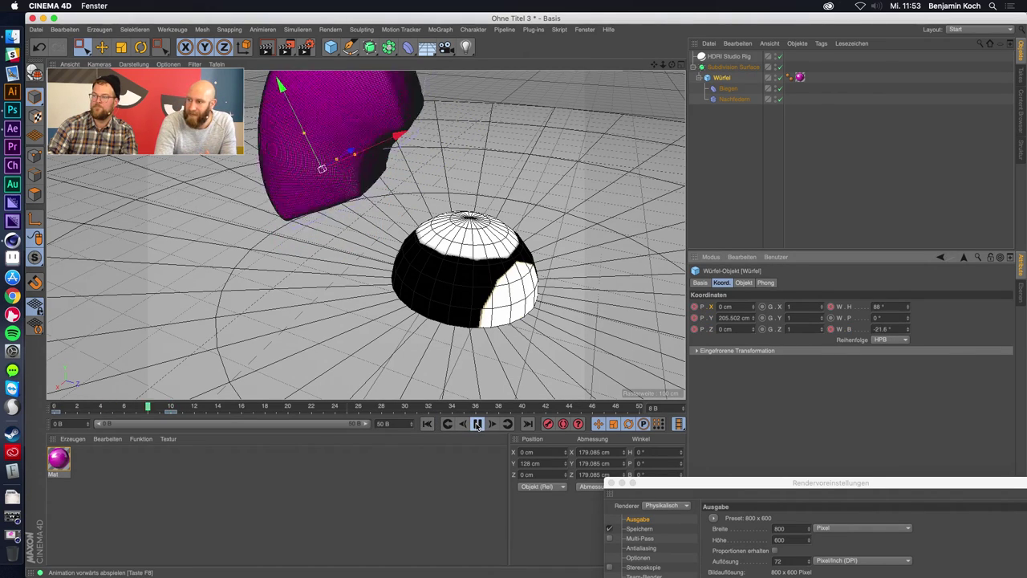
left_click_drag(367, 187, 402, 241, "alt")
scroll(377, 227, "down", 3)
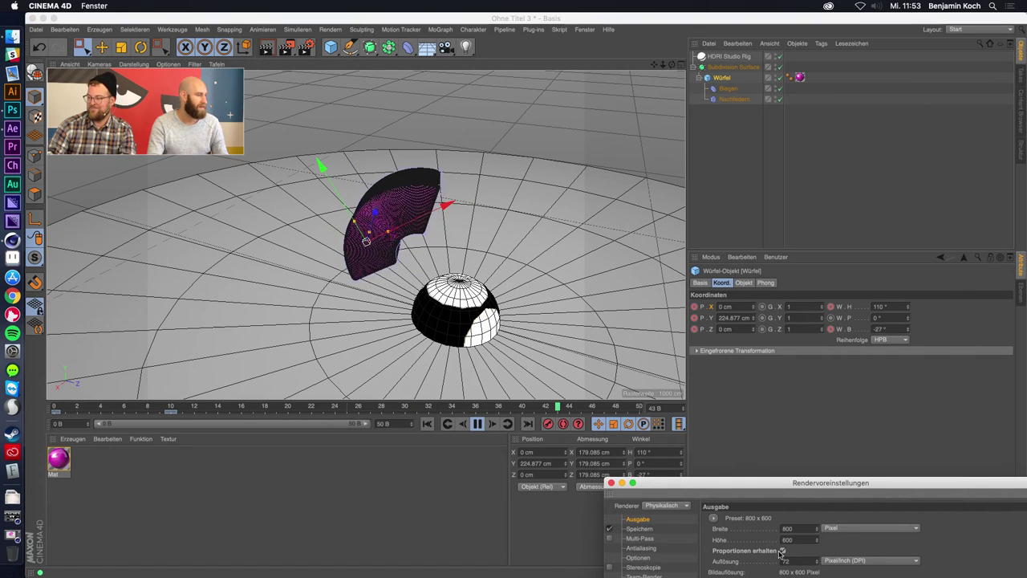
Set the render width to 400 pixels, giving a 400 × 300 output.
double_click(794, 529)
type("400")
key("Return")
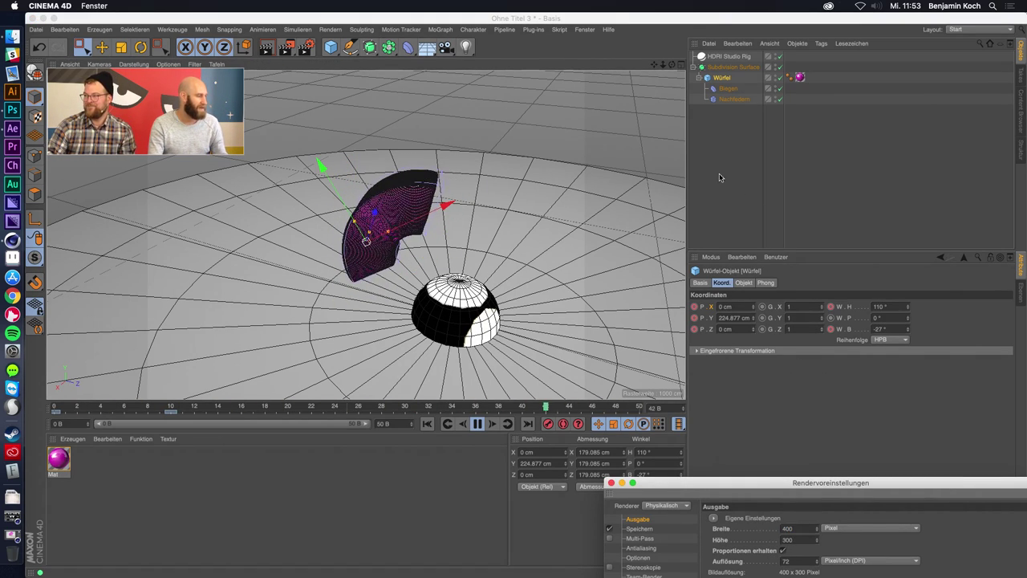
Render the scene to the Picture Viewer, dismissing the confirmation dialogs.
mouse_move(385, 241)
left_mouse_down("alt")
mouse_move(361, 227)
mouse_move(324, 246)
left_mouse_up("alt")
key("shift+r")
key("Return")
key("shift+r")
key("Return")
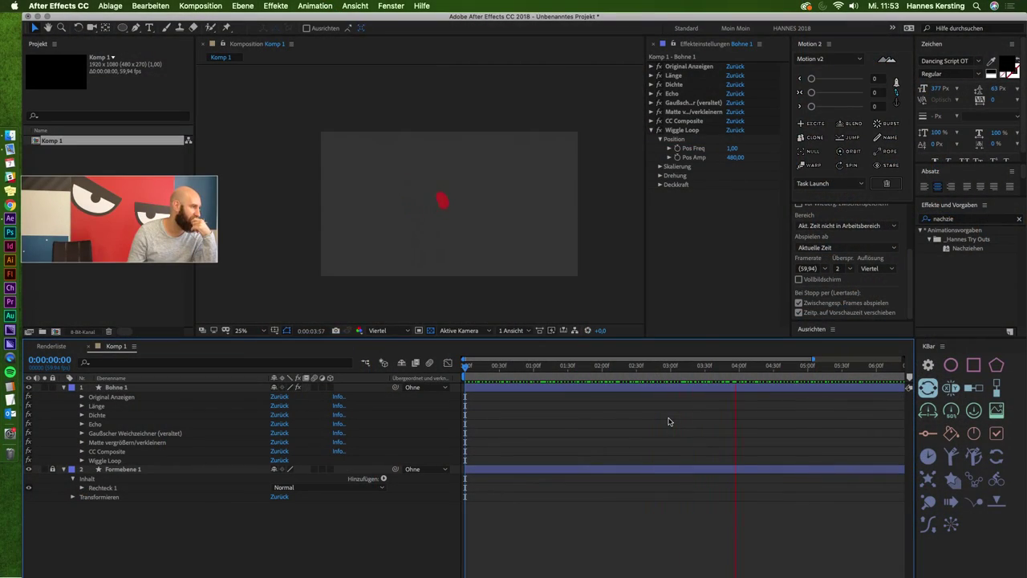
Add a null layer named 'Controller' to Komp 1.
key("space")
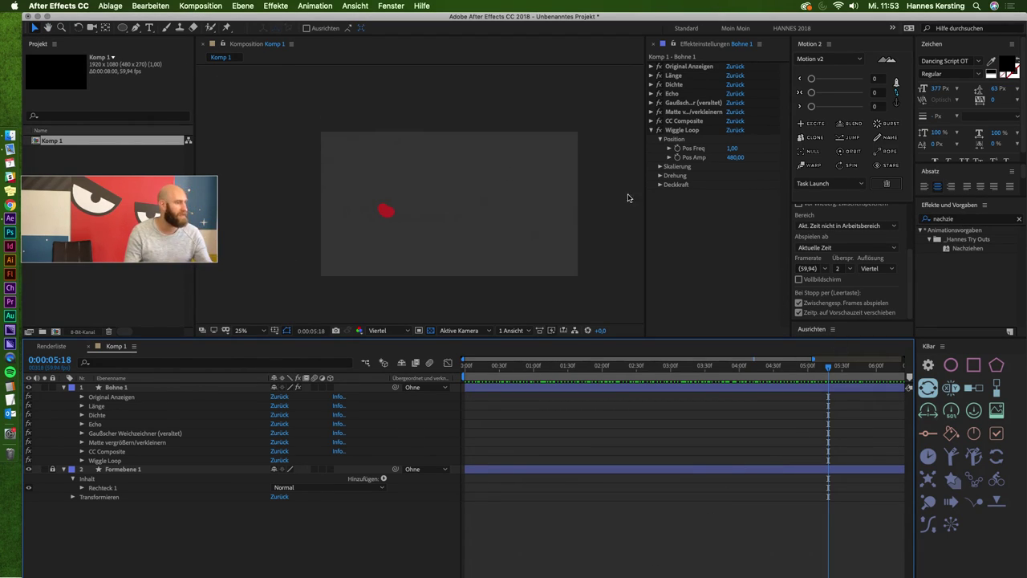
left_click(811, 151)
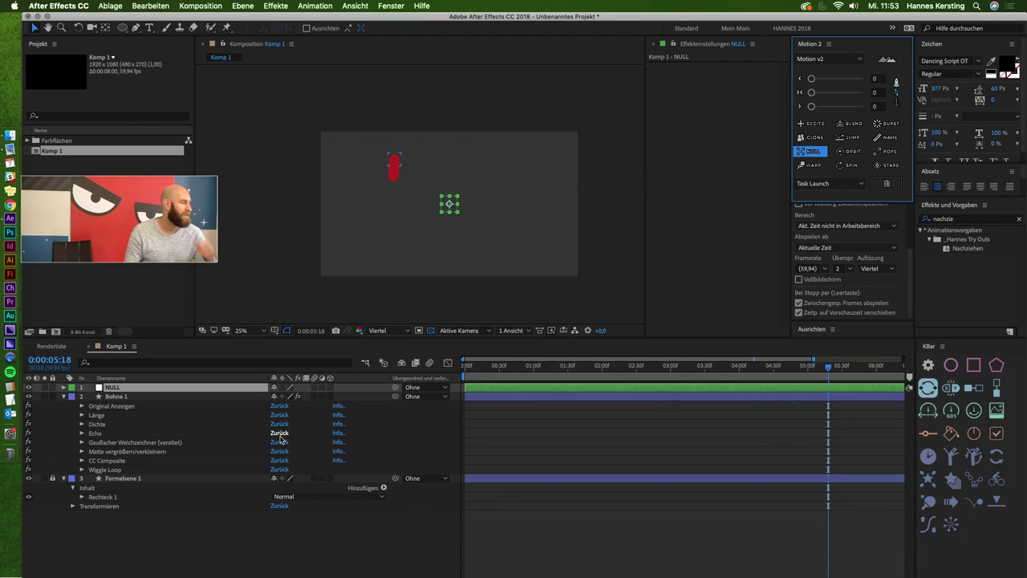
left_click(150, 390)
key("Return")
type("c")
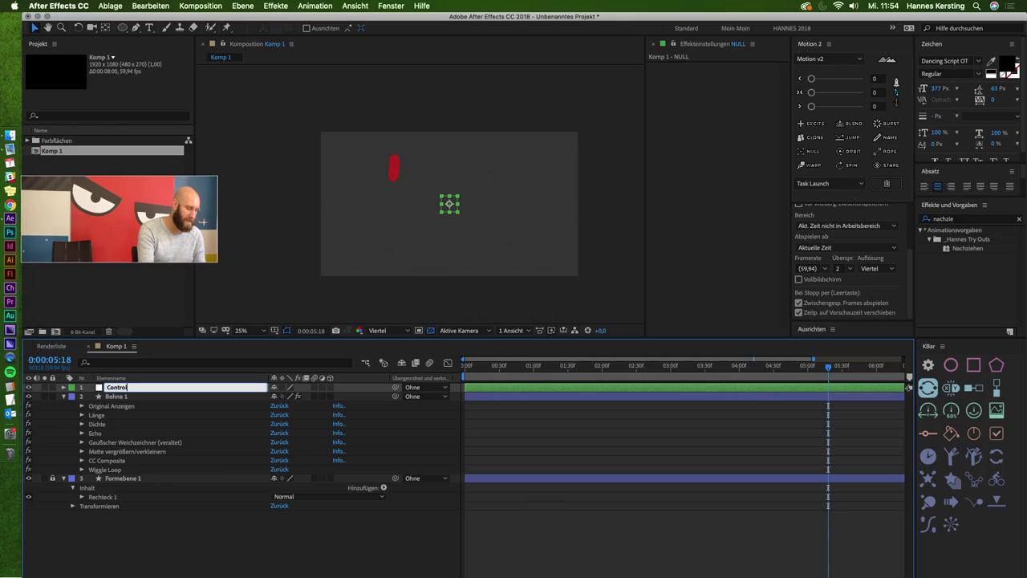
key("Return")
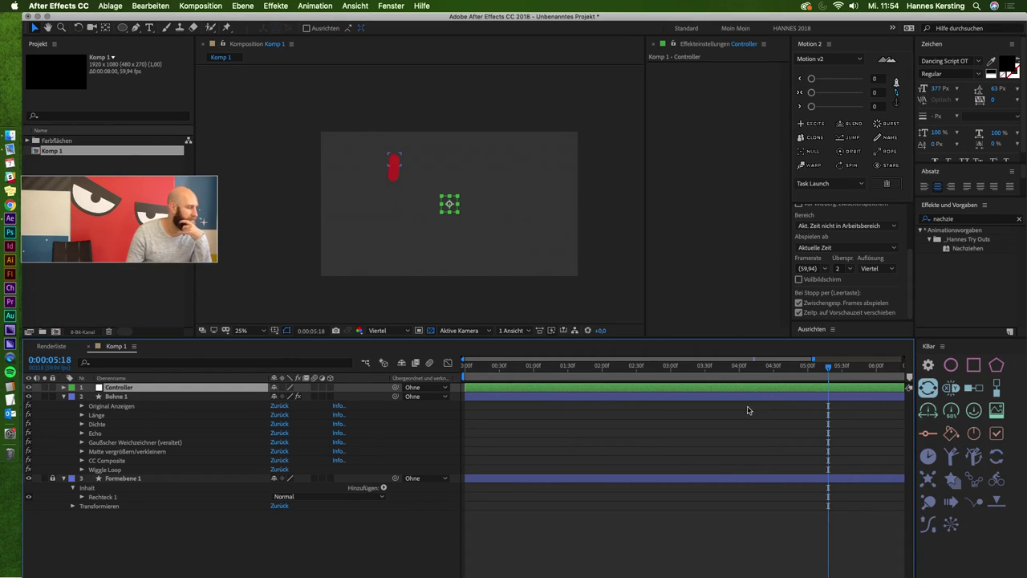
Insert seedRandom(1); at the top of Bohne 1's Position expression.
left_click(487, 397)
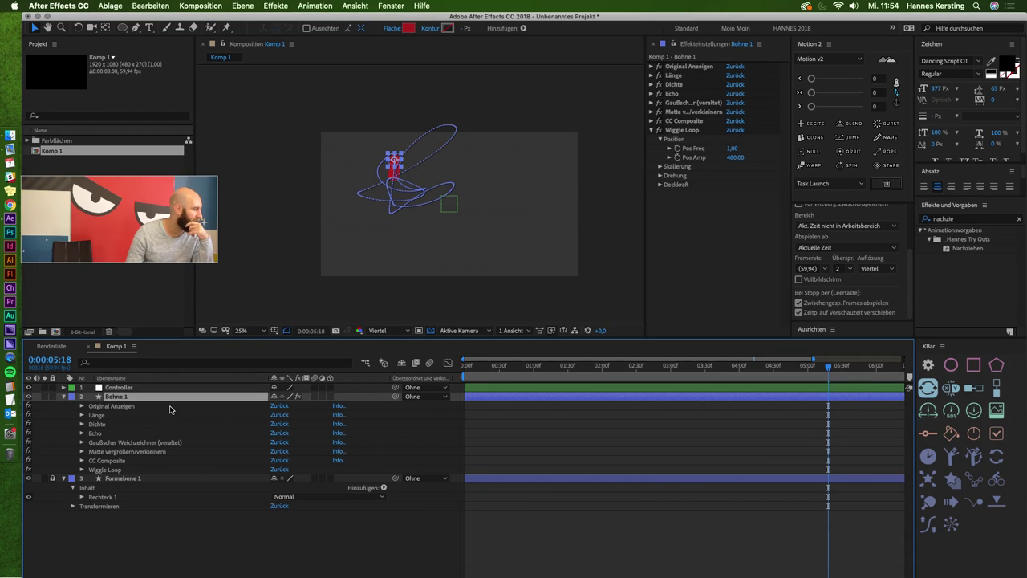
key("p")
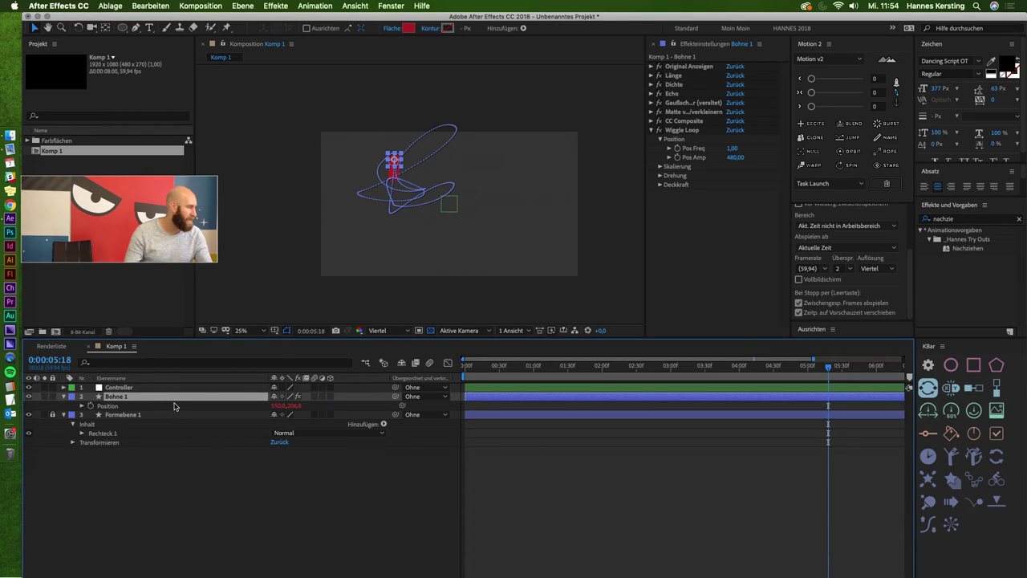
left_click(83, 406)
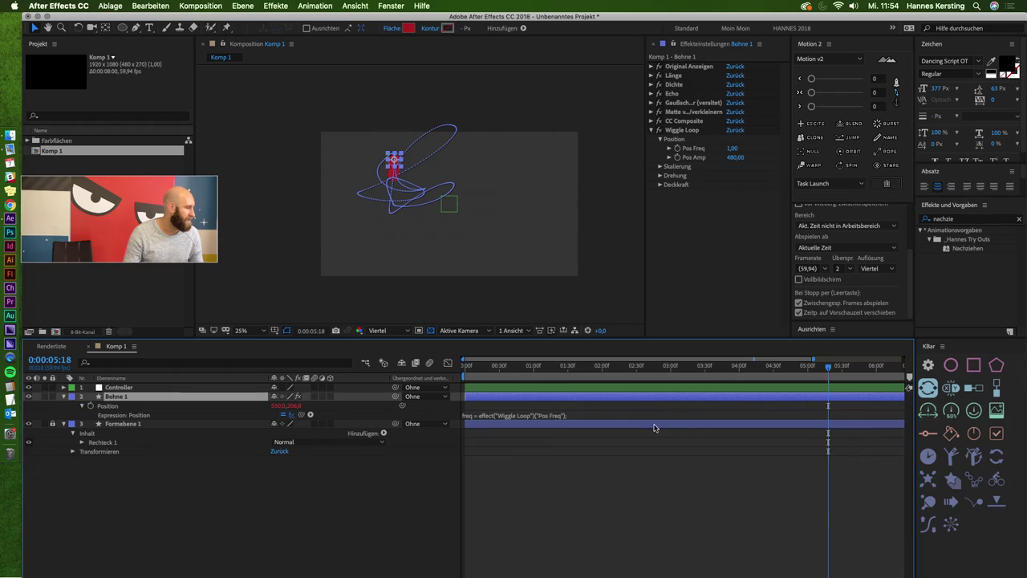
left_click(613, 418)
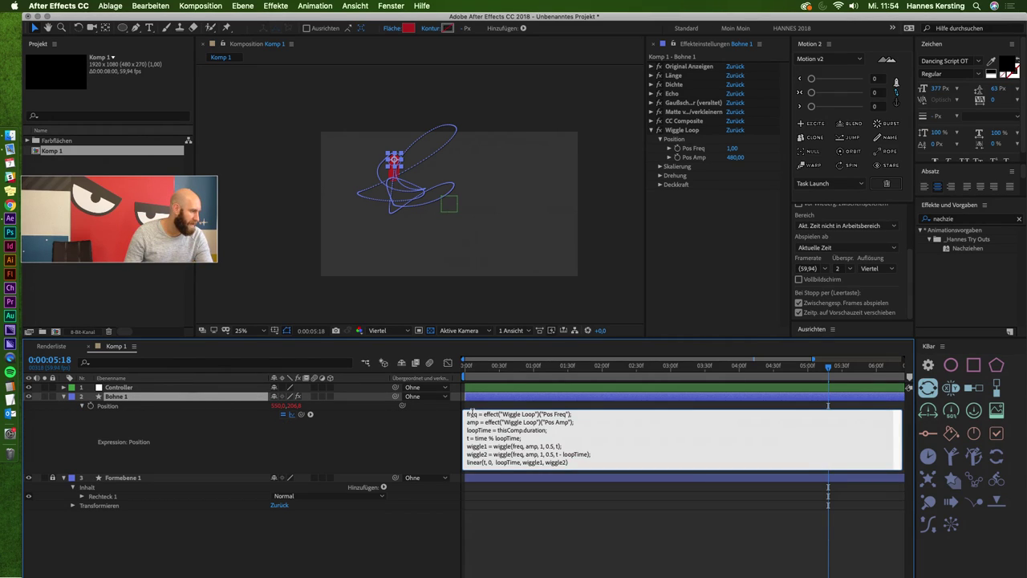
key("Return")
key("Return")
type("seedRandom(1);")
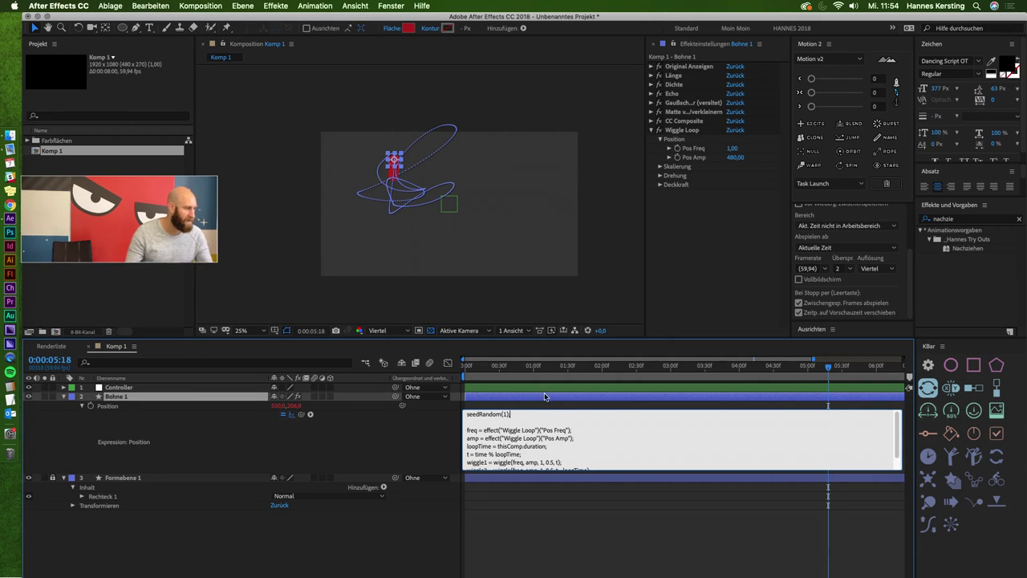
left_click(641, 534)
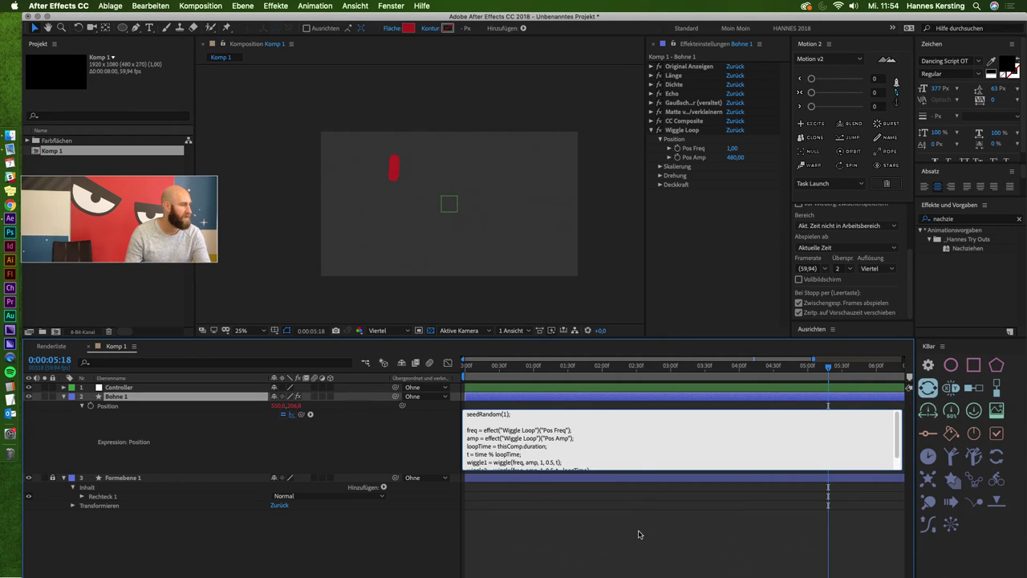
left_click(140, 389)
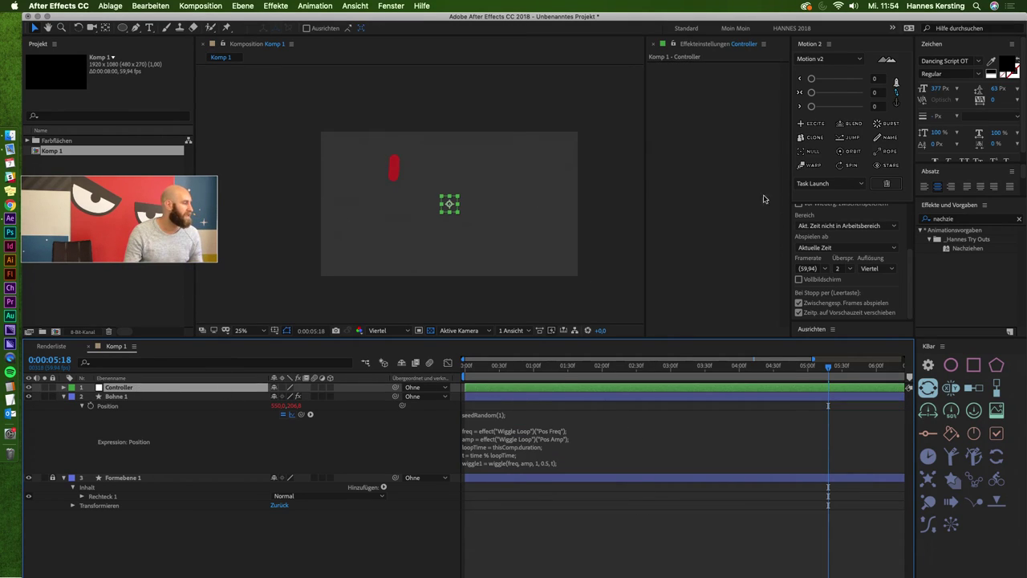
Add a slider control named 'Seed' to the Controller layer and set its value.
left_click(928, 433)
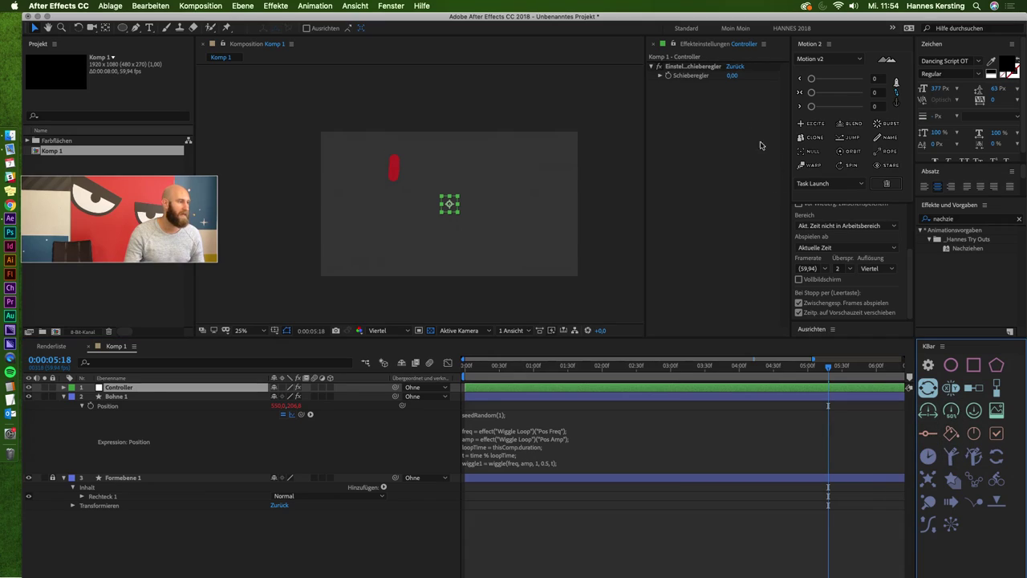
left_click(689, 66)
key("Return")
type("Seed")
key("Return")
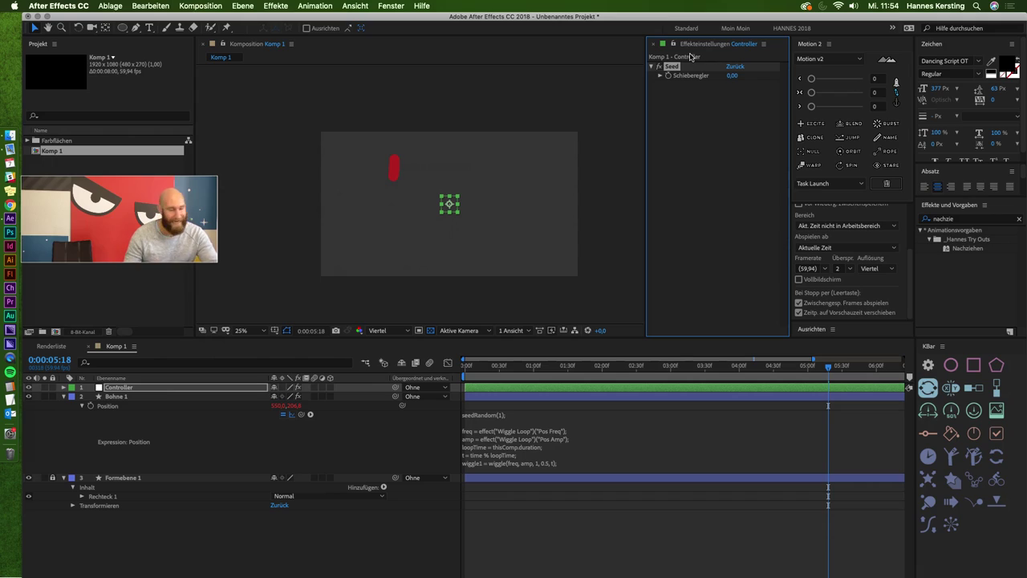
left_click(733, 76)
type("1")
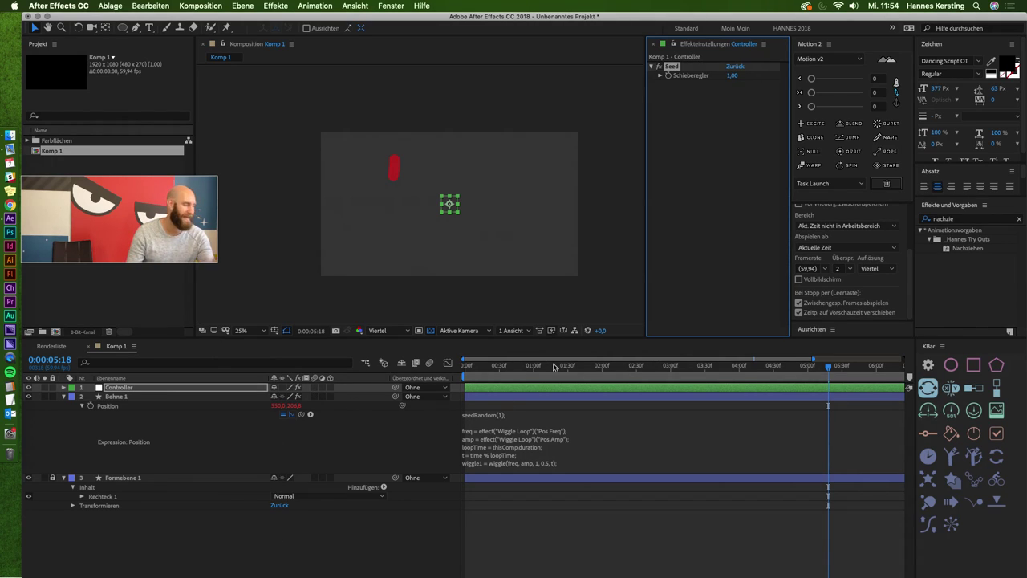
Link Bohne 1's seedRandom to the Controller's Seed slider and preview the result.
left_click(529, 432)
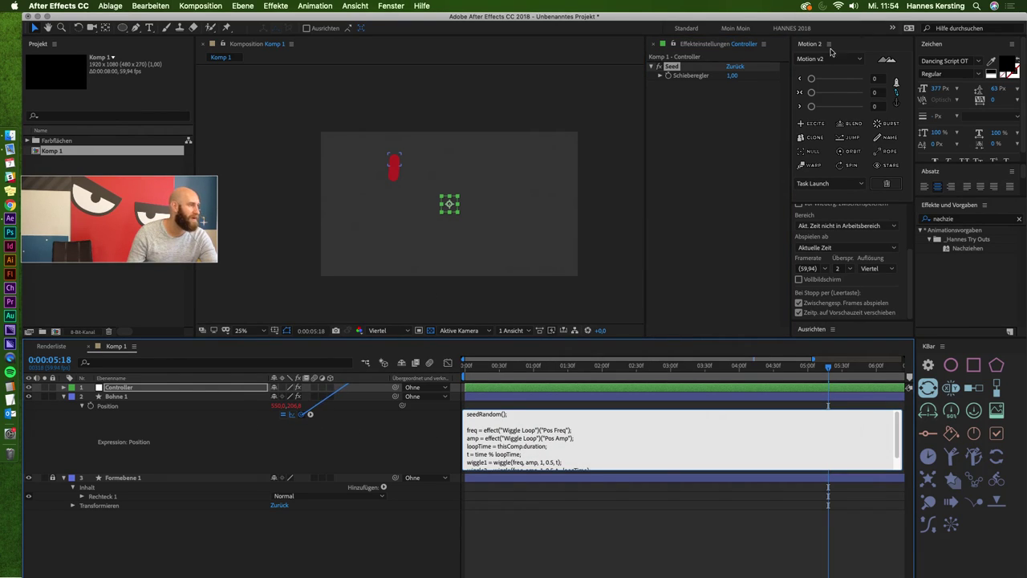
mouse_move(303, 415)
left_mouse_down()
mouse_move(691, 76)
mouse_move(765, 418)
left_mouse_up()
left_click(688, 530)
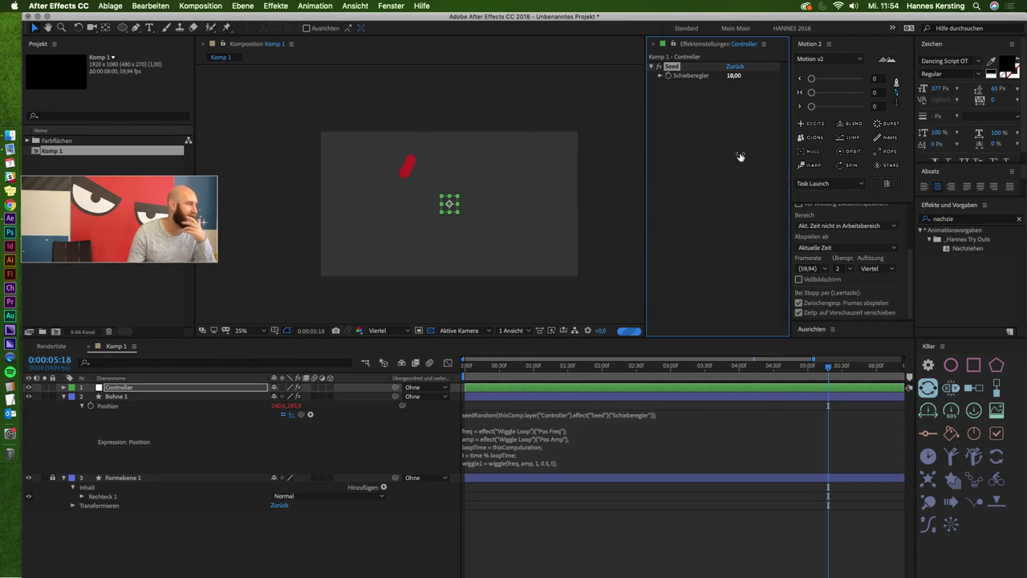
key("space")
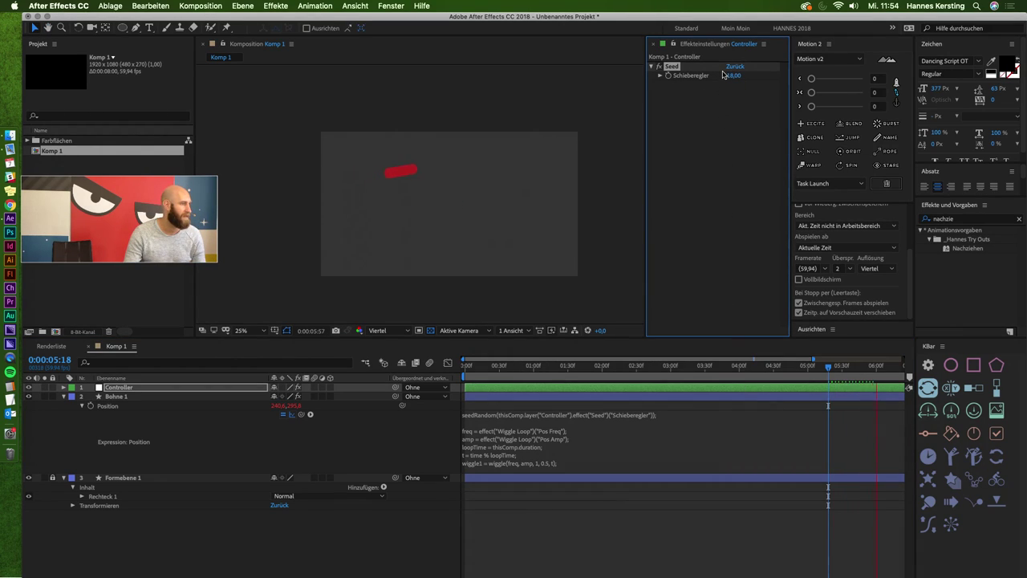
Duplicate the Bohne 1 layer with Ctrl+D to create Bohne 2.
left_click(640, 497)
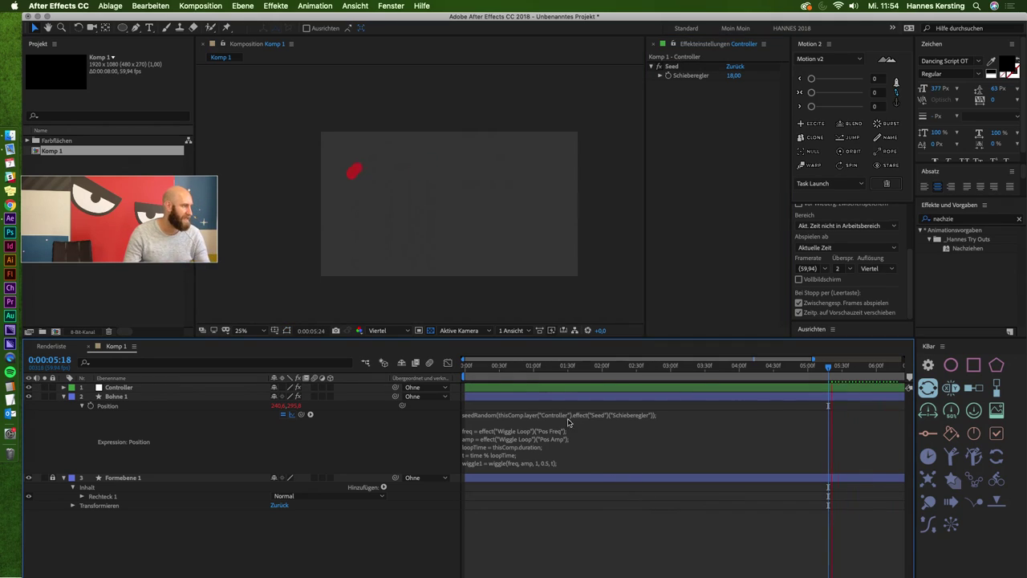
left_click(585, 394)
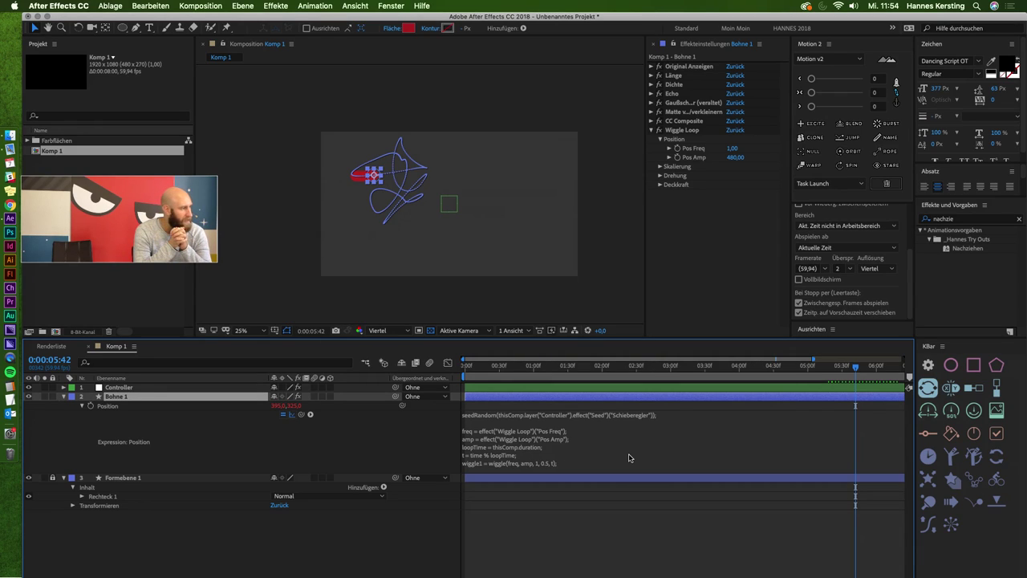
left_click(639, 518)
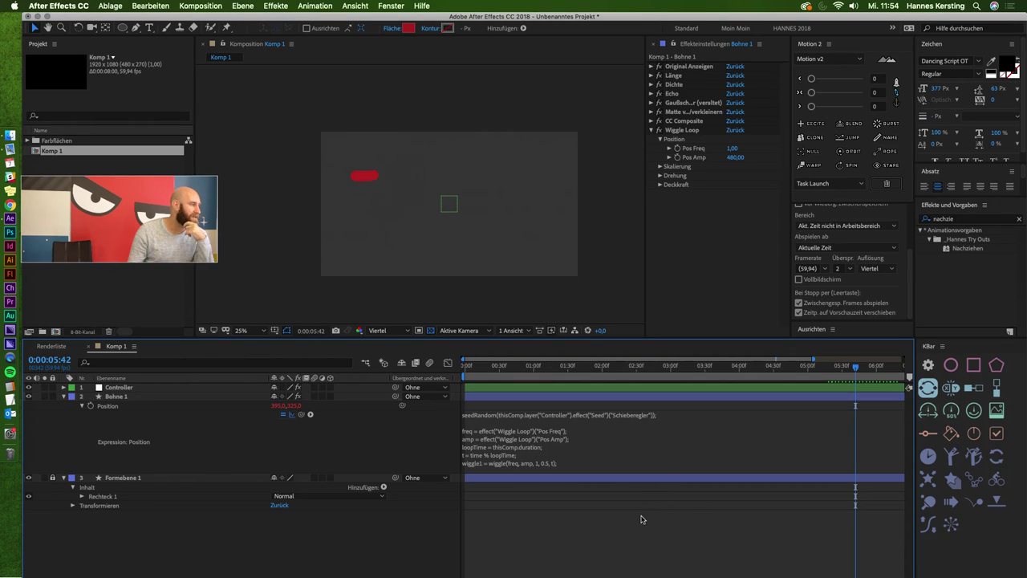
left_click(530, 396)
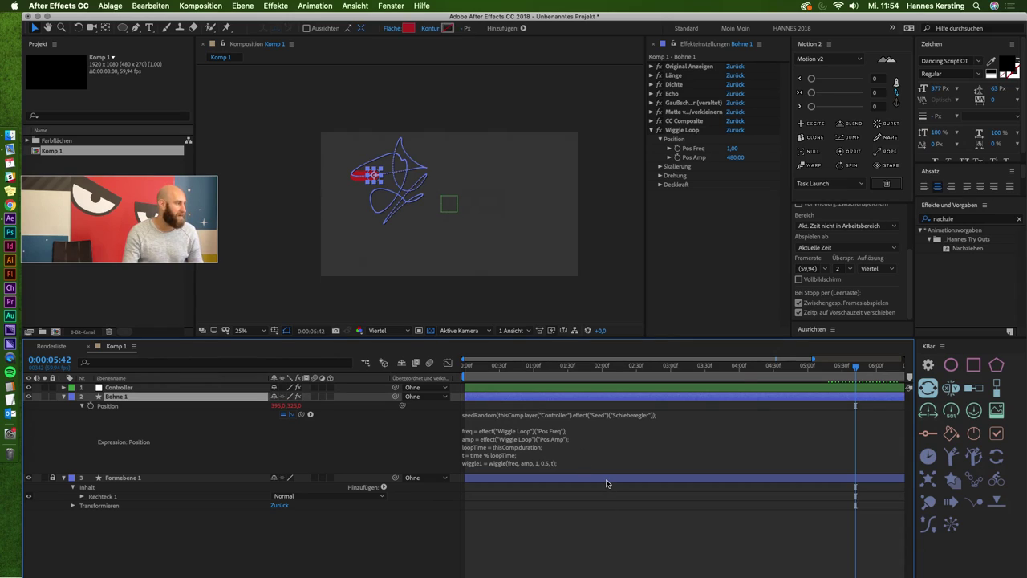
key("ctrl+d")
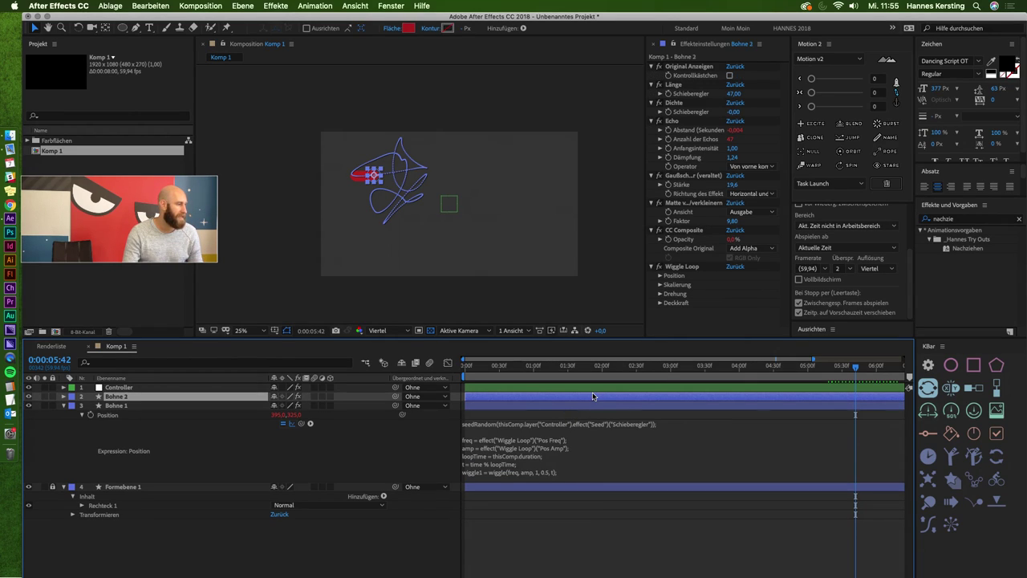
Delete the extra Bohne 2 and Bohne 3 duplicate layers.
key("ctrl+d")
left_click(602, 558)
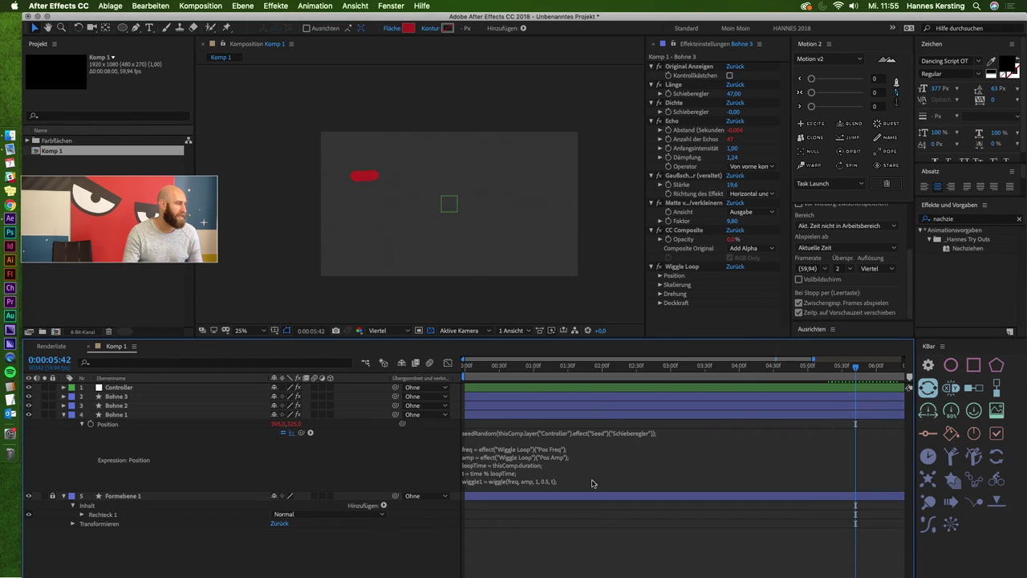
left_click(553, 409)
key("Delete")
left_click(560, 395)
key("Delete")
Set the Controller layer's Seed value to 18.
left_click(594, 399)
left_click(599, 388)
left_click(732, 76)
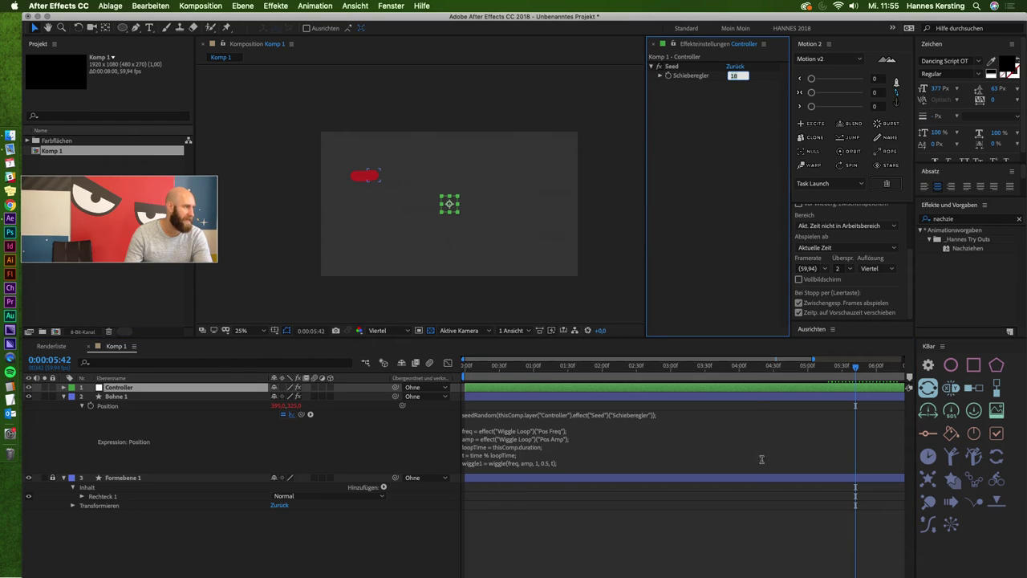
left_click(760, 500)
Edit the Position expression so it reads seedRandom(index + …) and commit it.
left_click(496, 419)
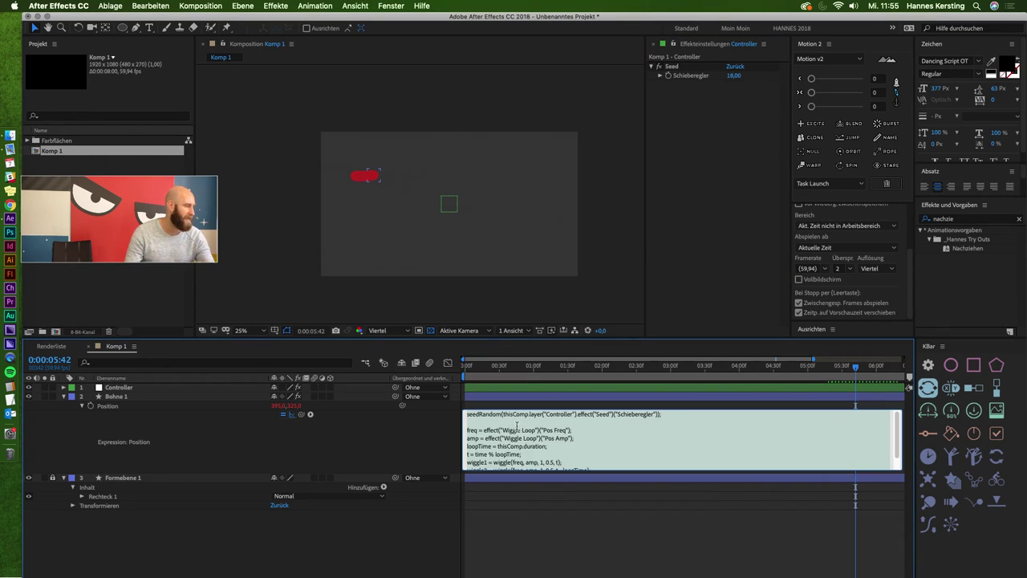
left_click(504, 415)
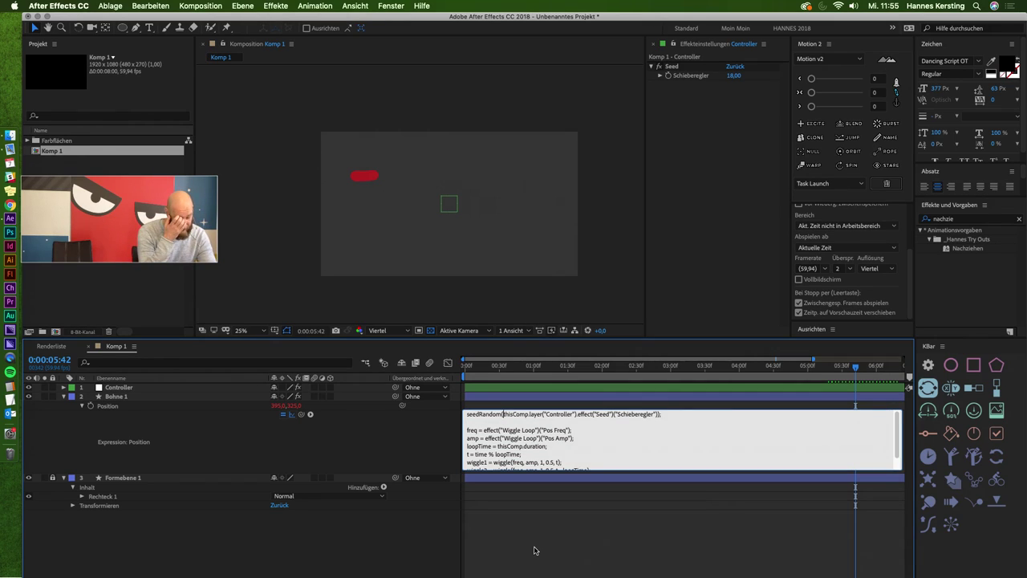
type("index+")
key("BackSpace")
type("+")
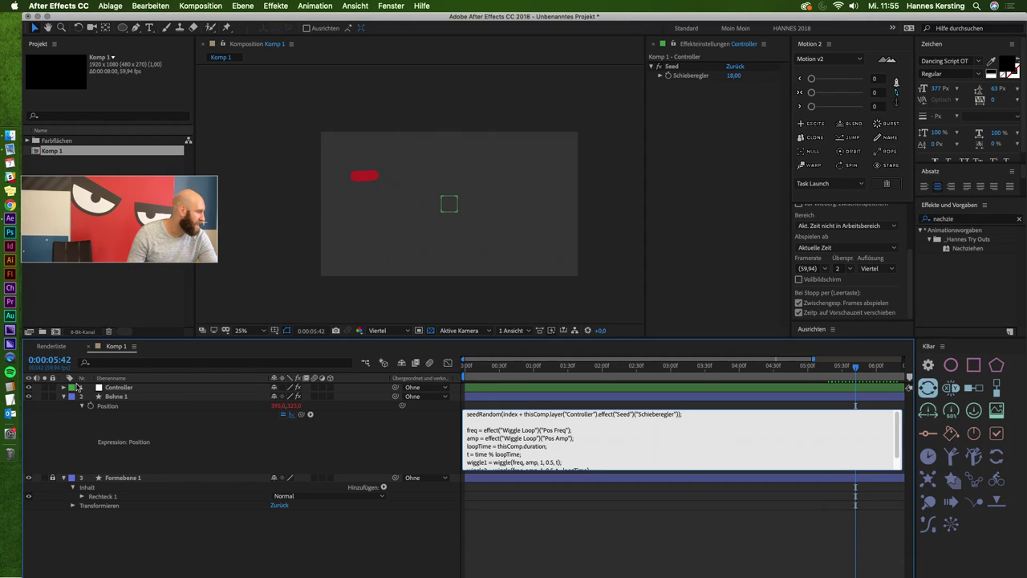
left_click(520, 414)
key("BackSpace")
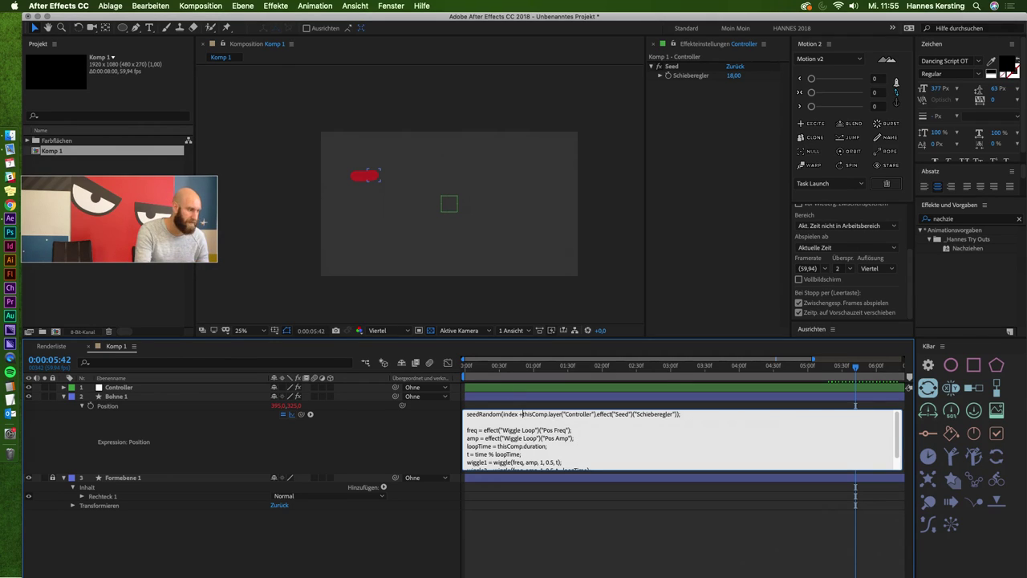
key("BackSpace")
type("+")
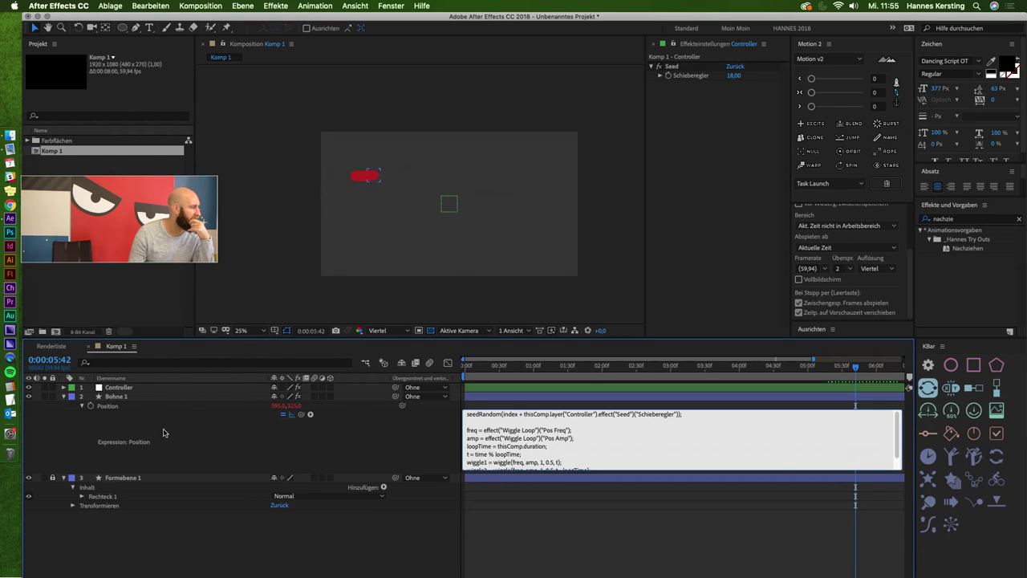
left_click(283, 525)
Duplicate Bohne 1 into Bohne 2 and compare the two beans' motion paths.
left_click(131, 397)
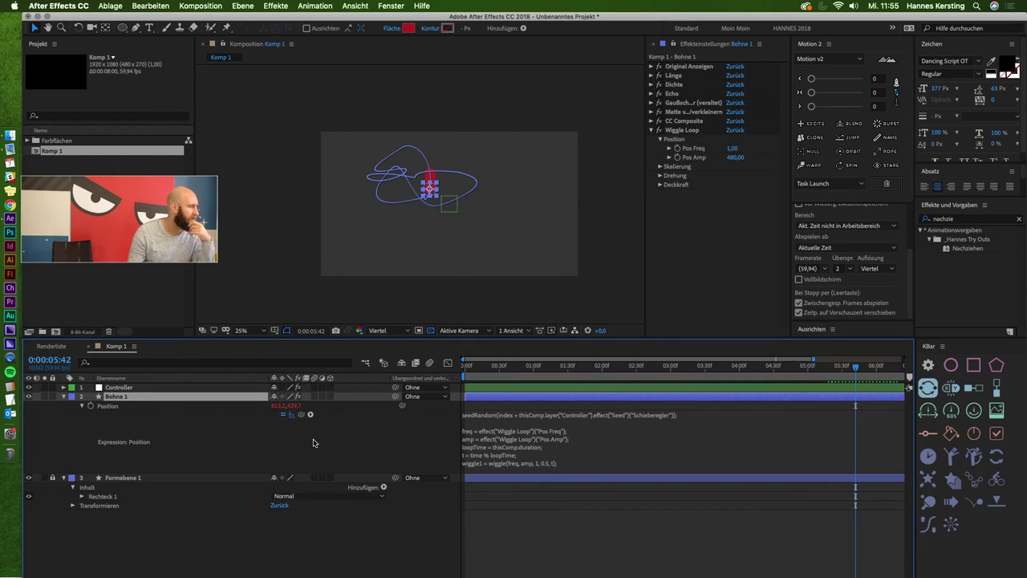
key("super+d")
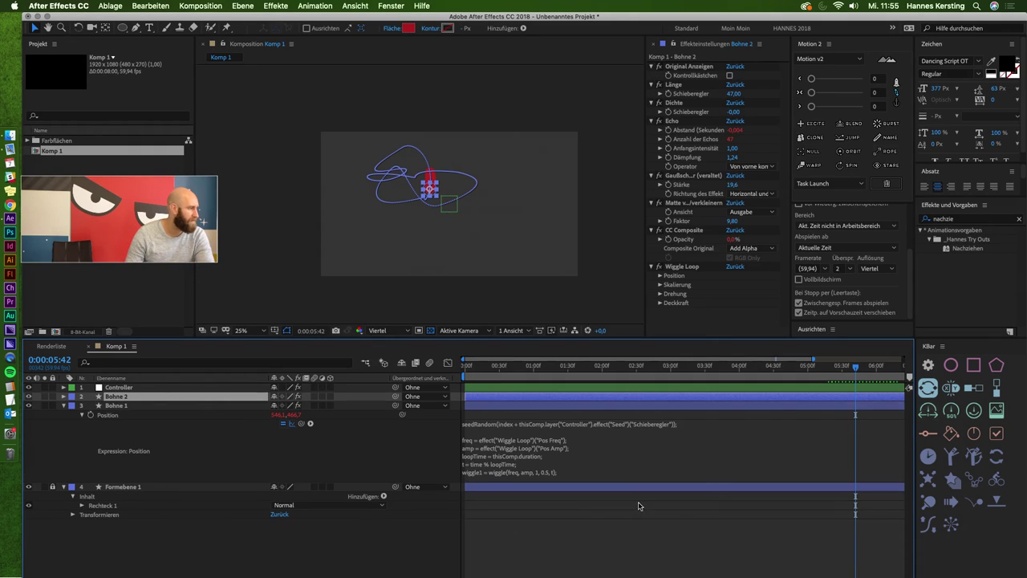
left_click(628, 510)
left_click(545, 399)
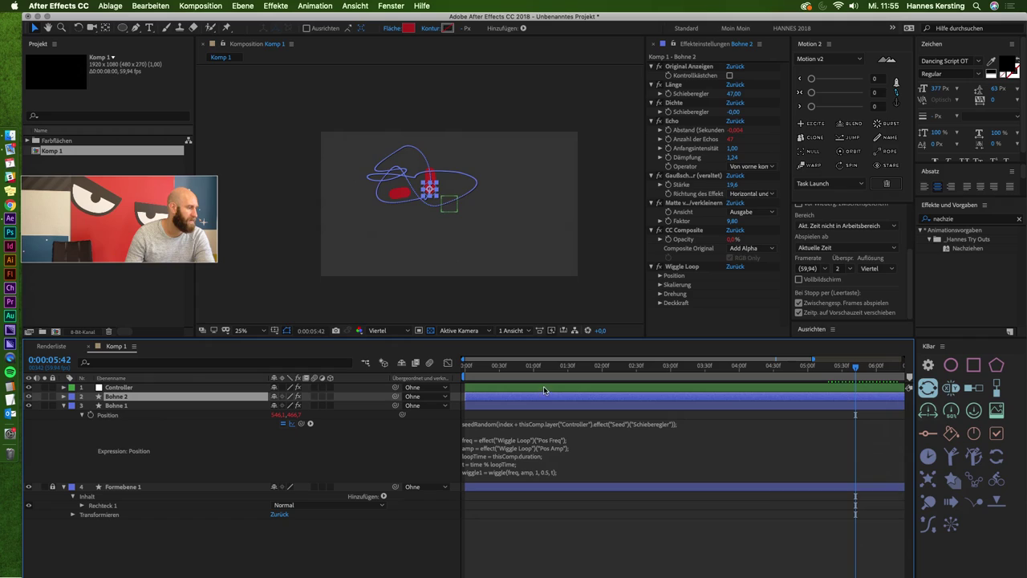
left_click(544, 388)
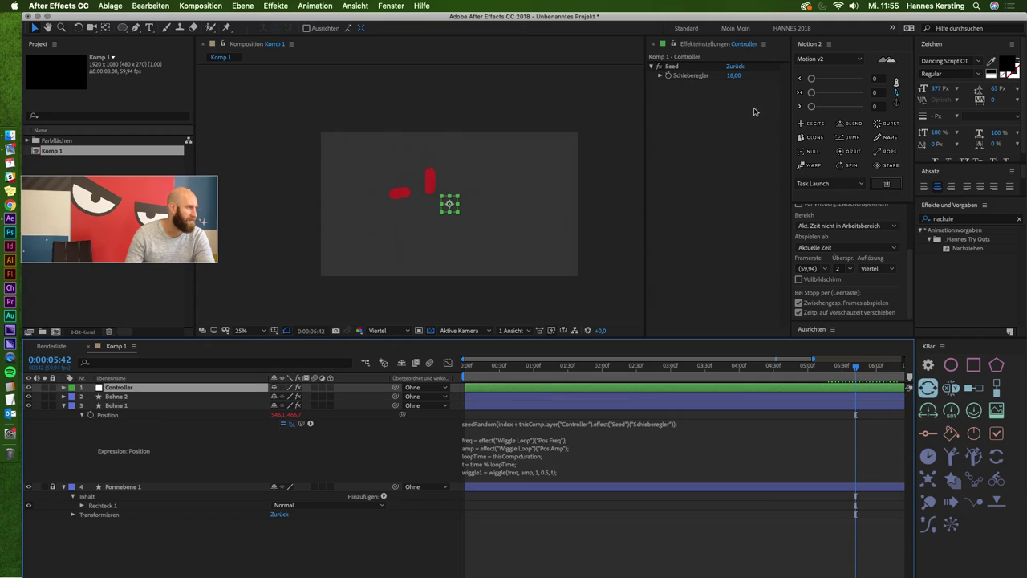
left_click(120, 397)
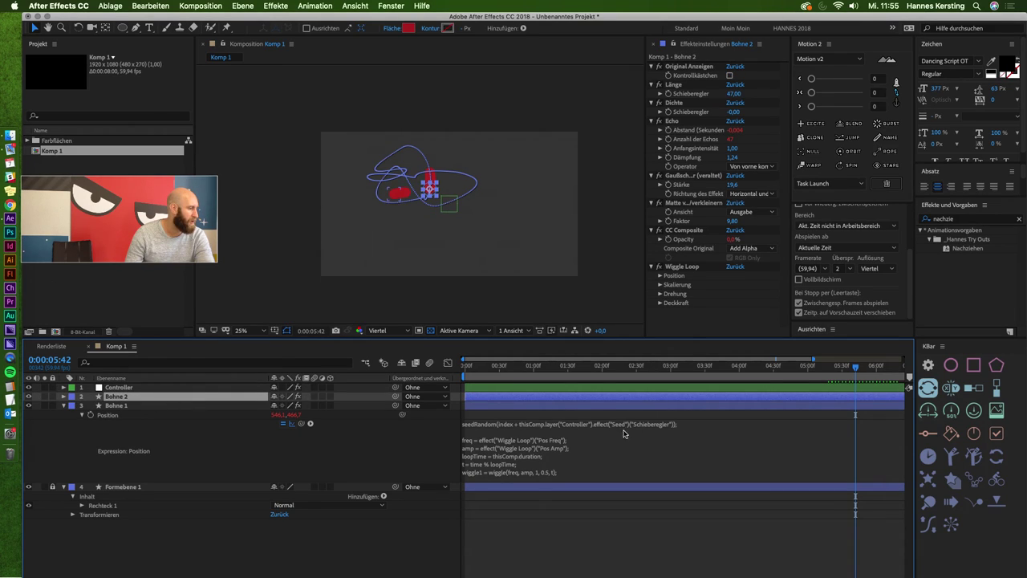
left_click(112, 406)
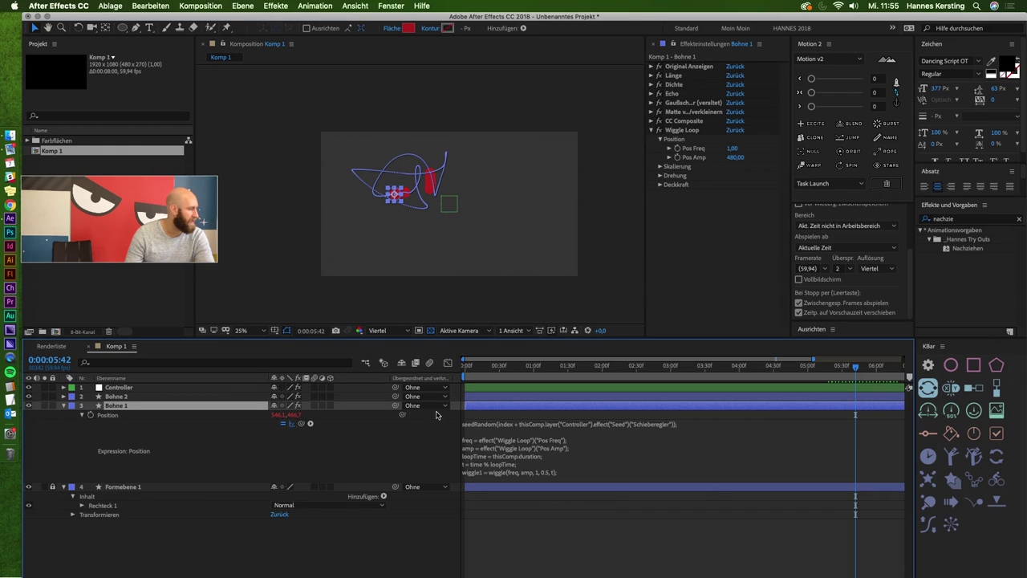
left_click(614, 556)
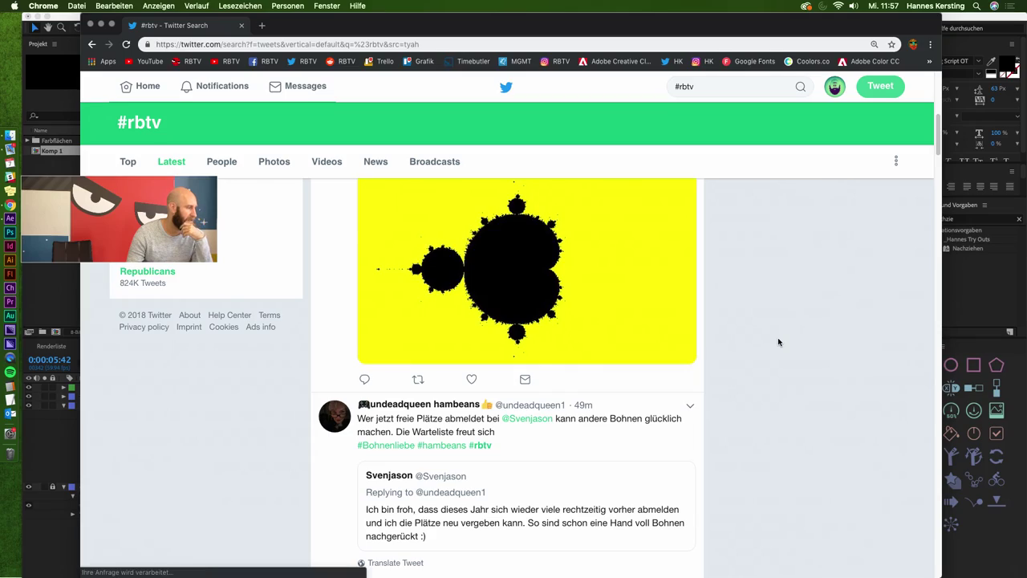
scroll(778, 337, "down", 3)
scroll(778, 337, "down", 2)
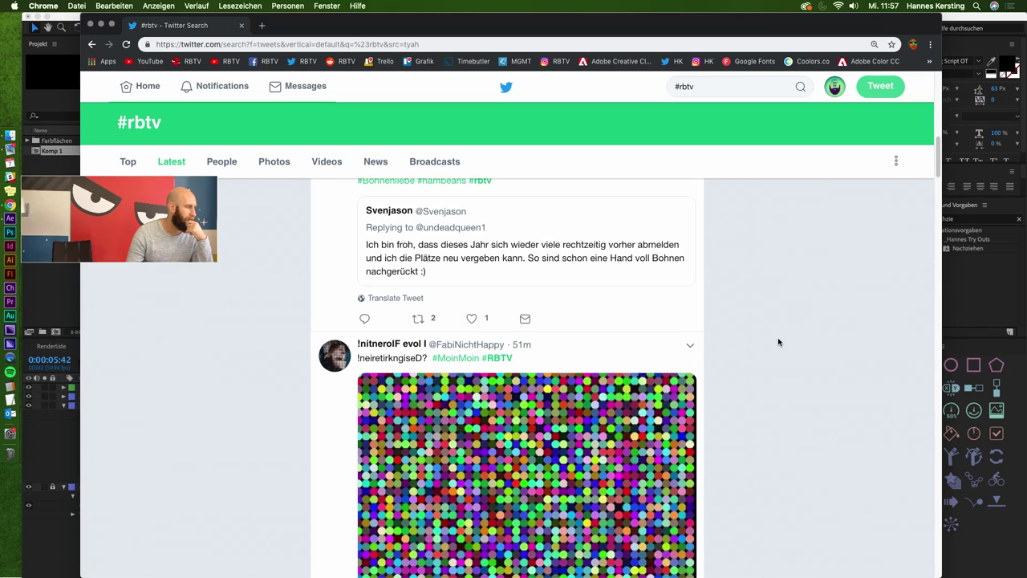
scroll(777, 342, "up", 5)
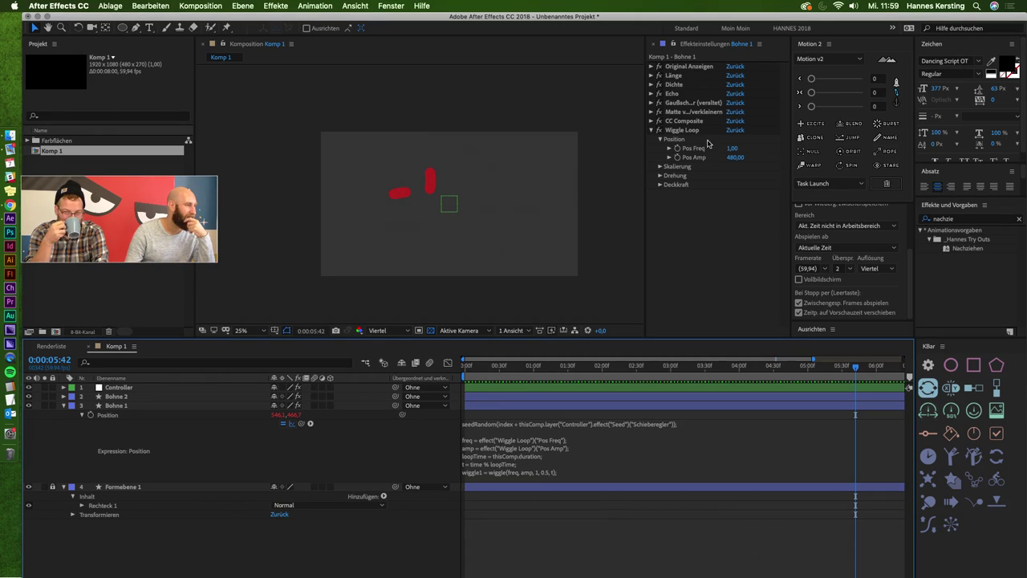
left_click(682, 399)
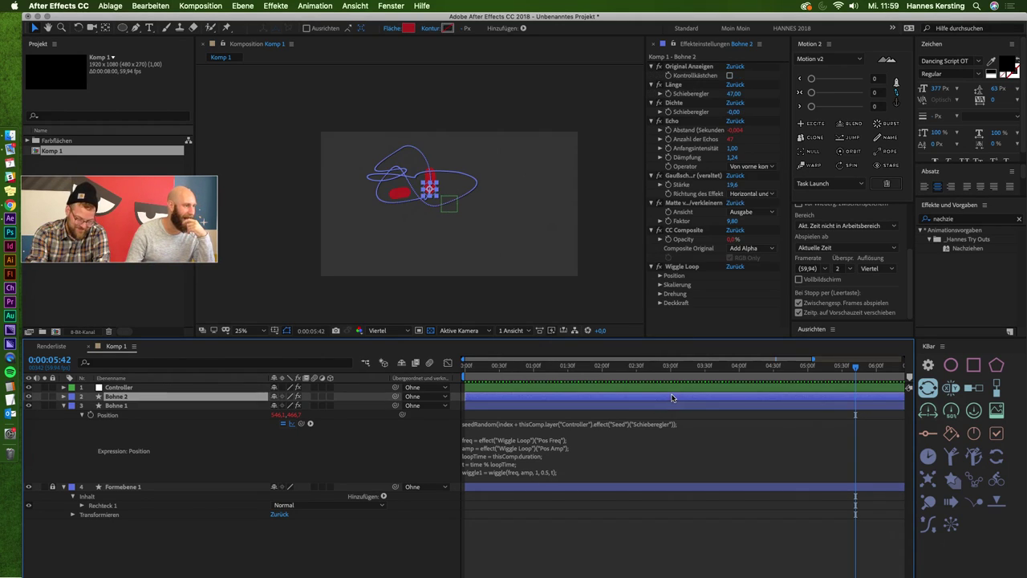
left_click(686, 406)
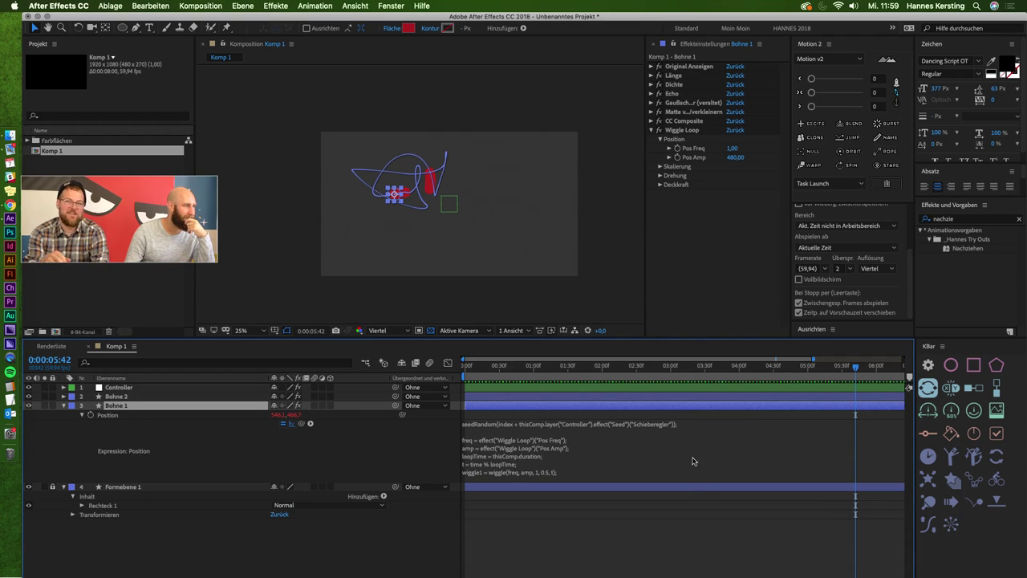
left_click(710, 544)
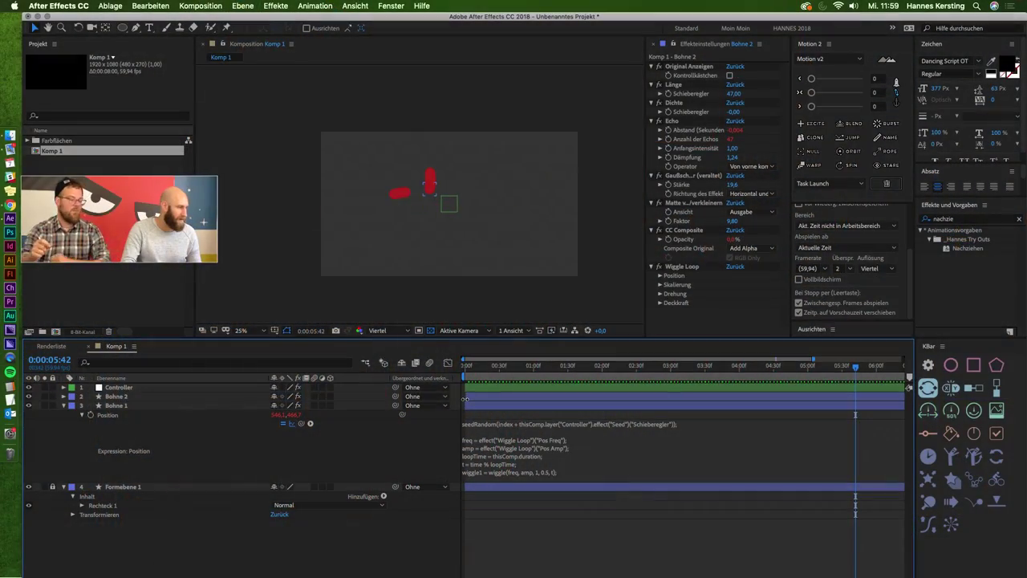
left_click(465, 398)
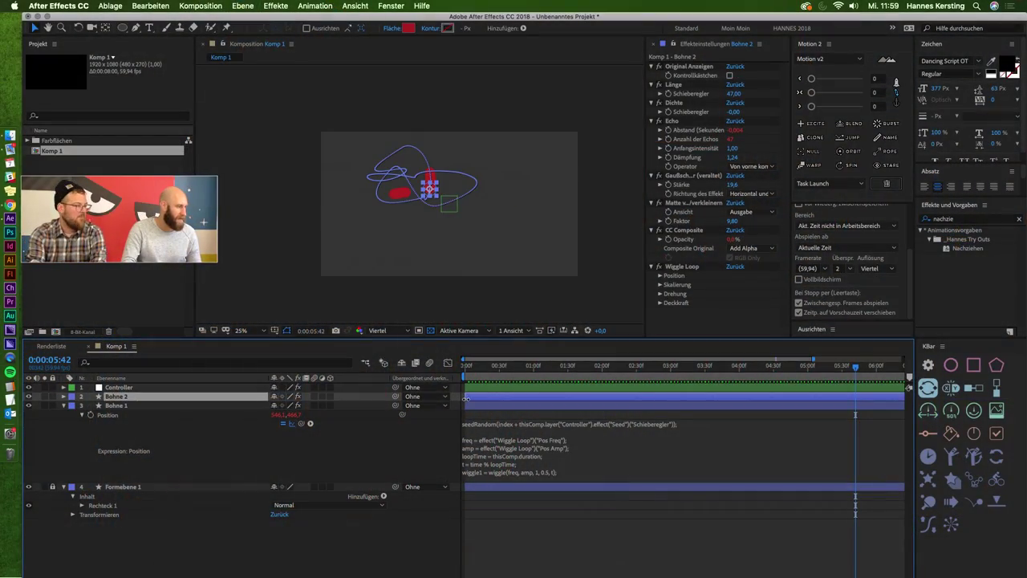
Create a 150 × 150 px composition named Face.
key("ctrl+n")
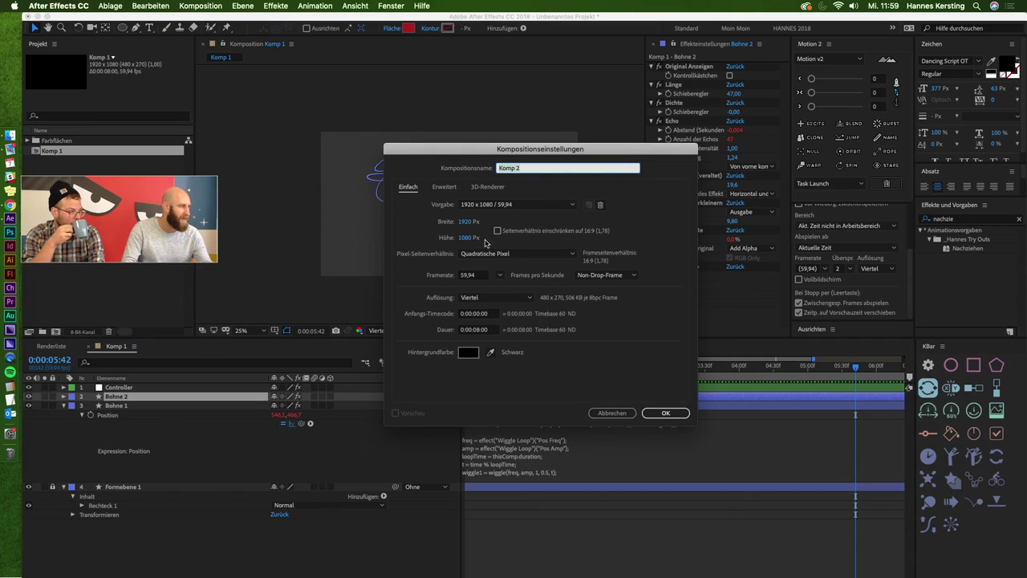
left_click(468, 224)
type("150")
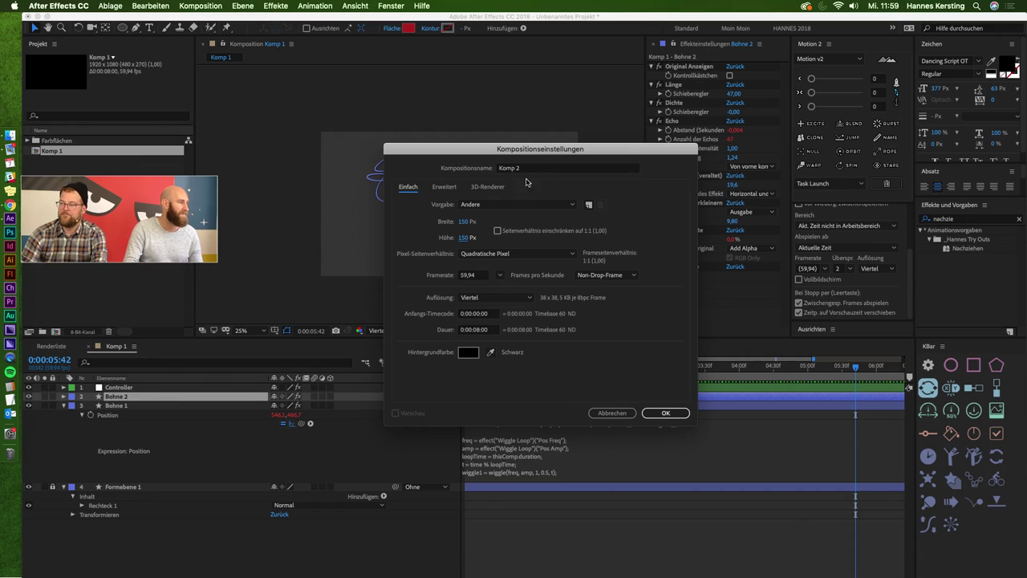
left_click(524, 169)
type("FAce")
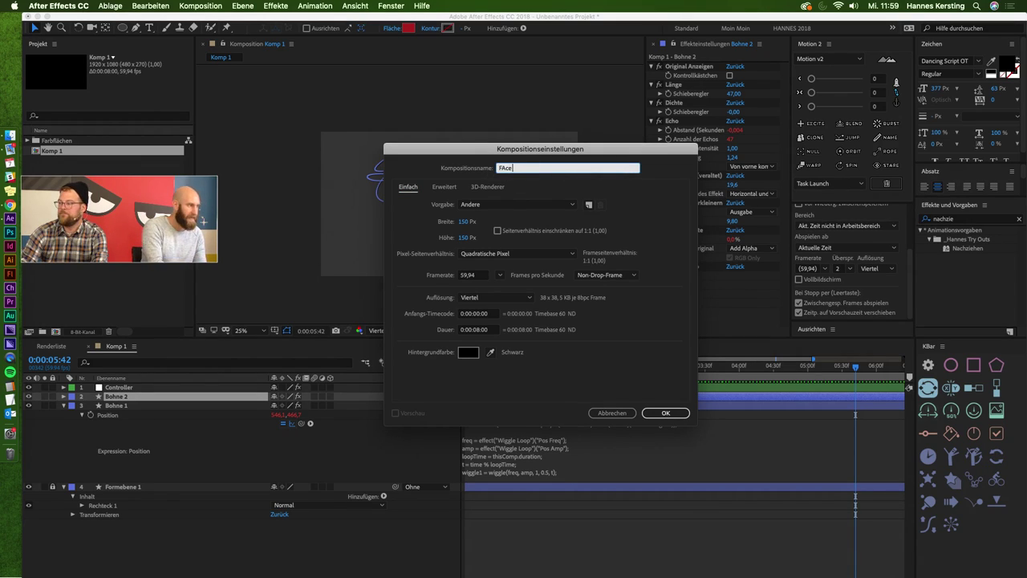
key("F2")
key("BackSpace")
type("ace 1")
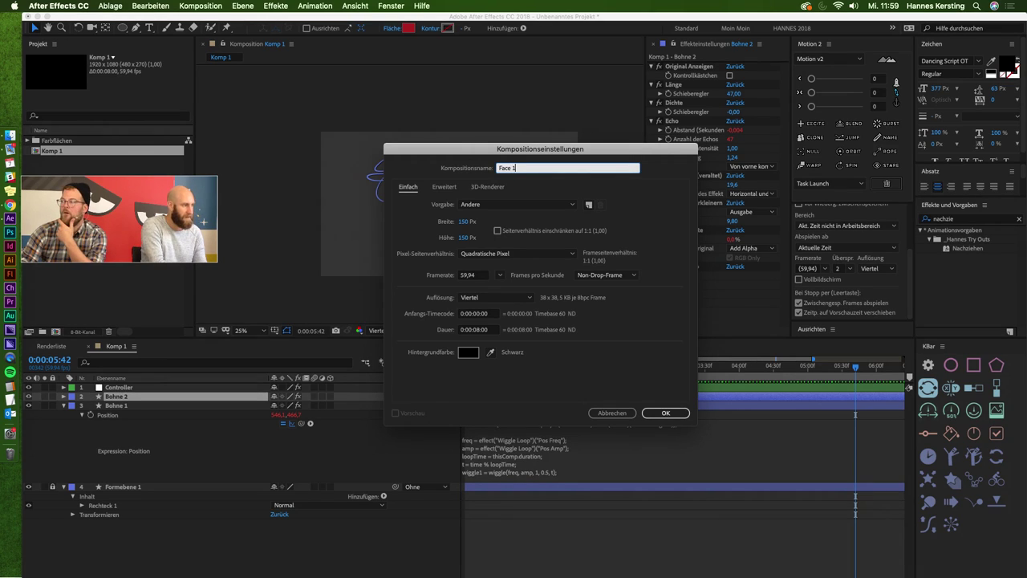
key("Return")
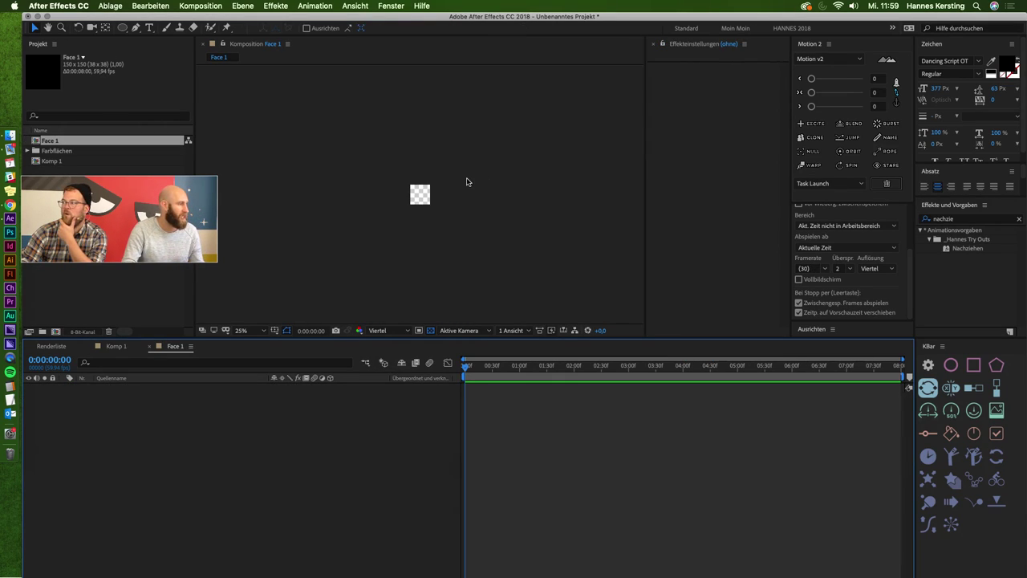
Search Effects & Presets for 'oc eyes' and drag the OC Eyes preset into Face 1.
scroll(470, 189, "up", 2)
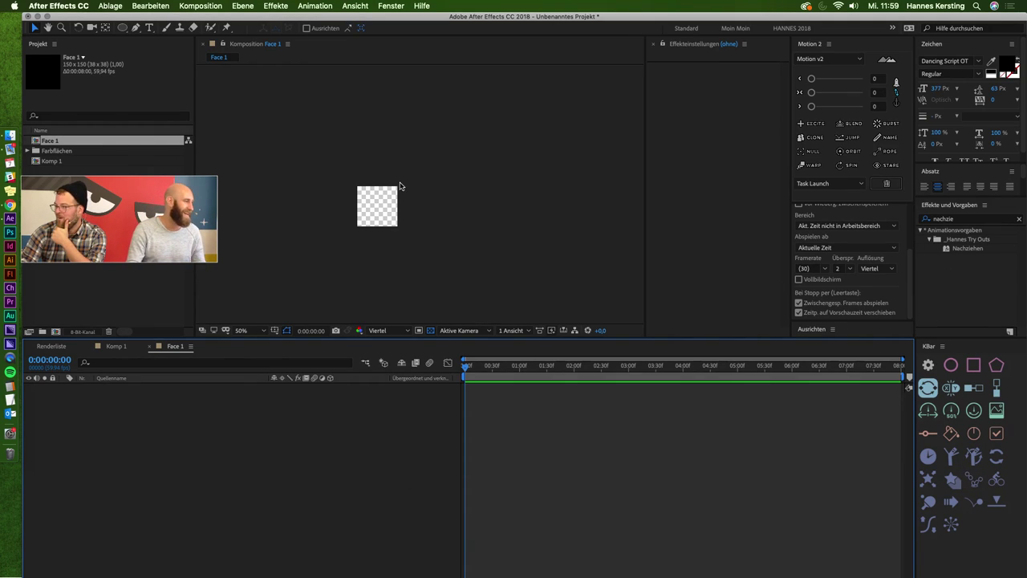
scroll(358, 222, "up", 2)
scroll(411, 200, "up", 2)
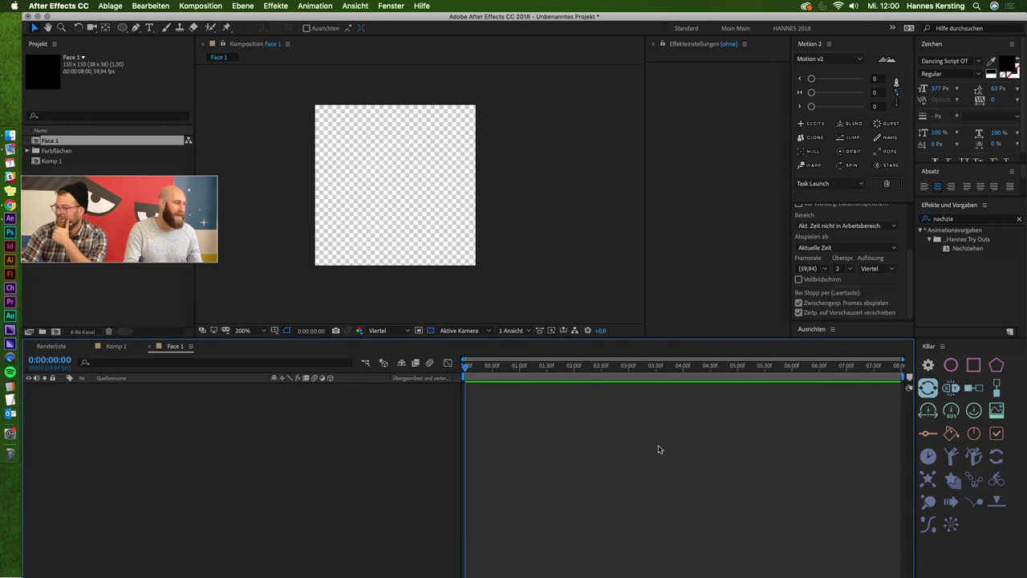
left_click(984, 217)
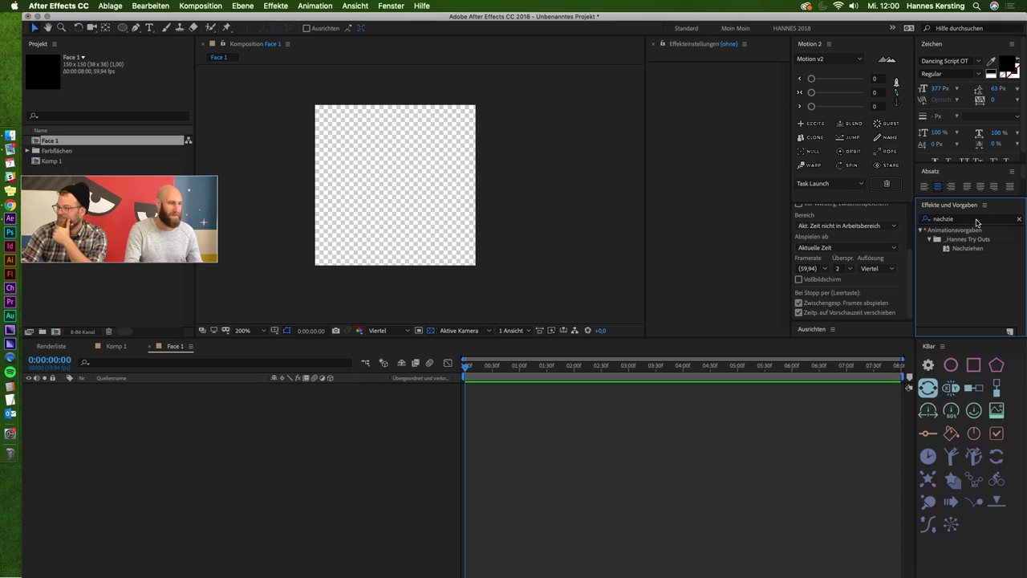
double_click(968, 217)
type("oc eyes")
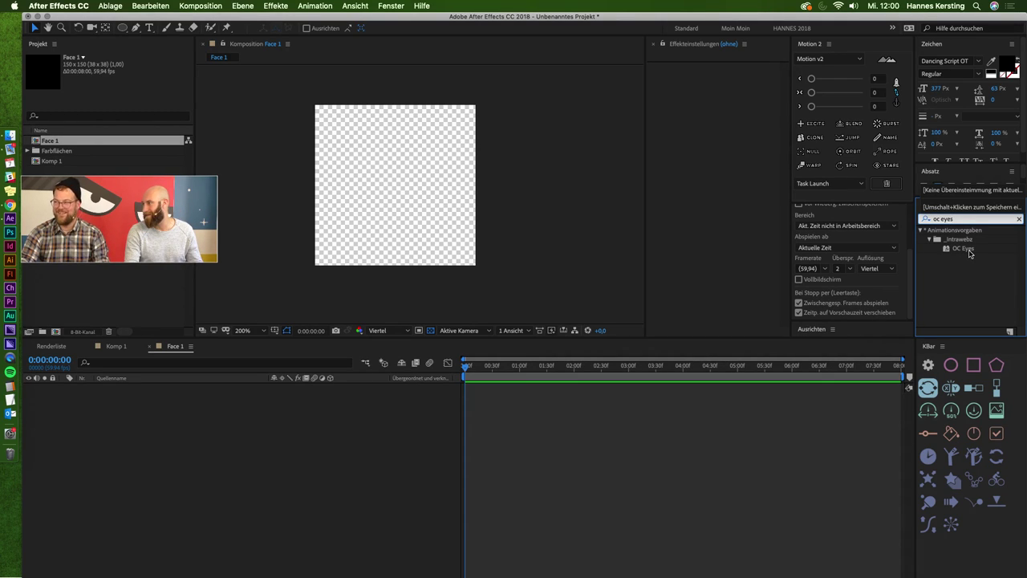
left_click_drag(970, 253, 454, 377)
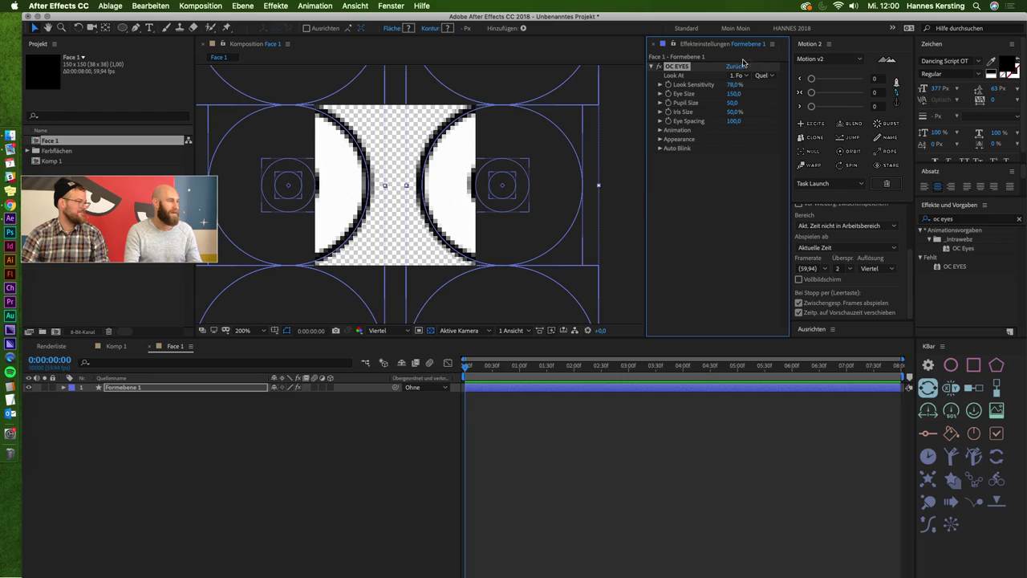
Scale the eyes shape layer to 40% and expand its Auto Blink settings.
key("s")
left_click_drag(281, 401, 233, 401)
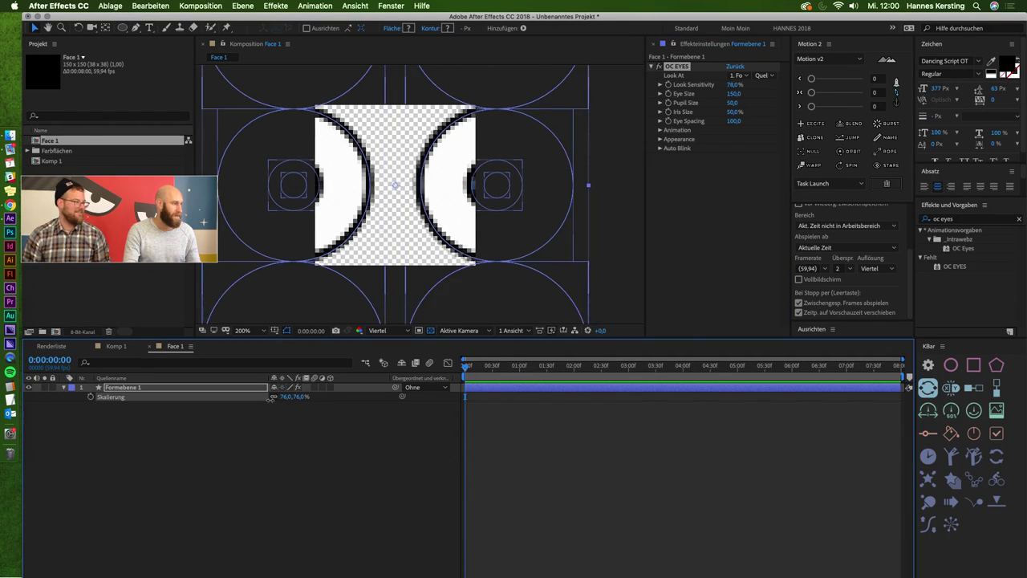
left_click(640, 501)
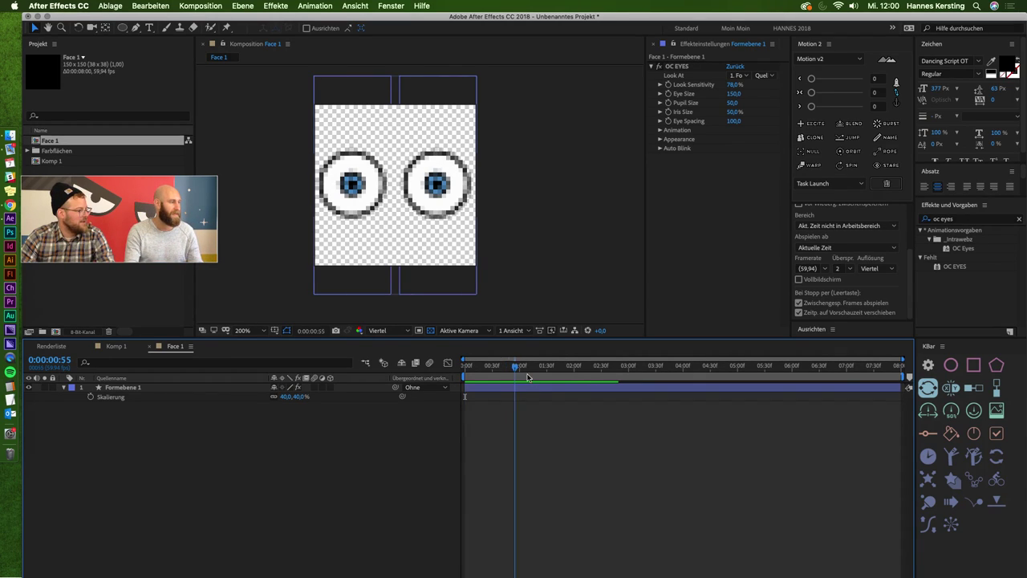
left_click(660, 148)
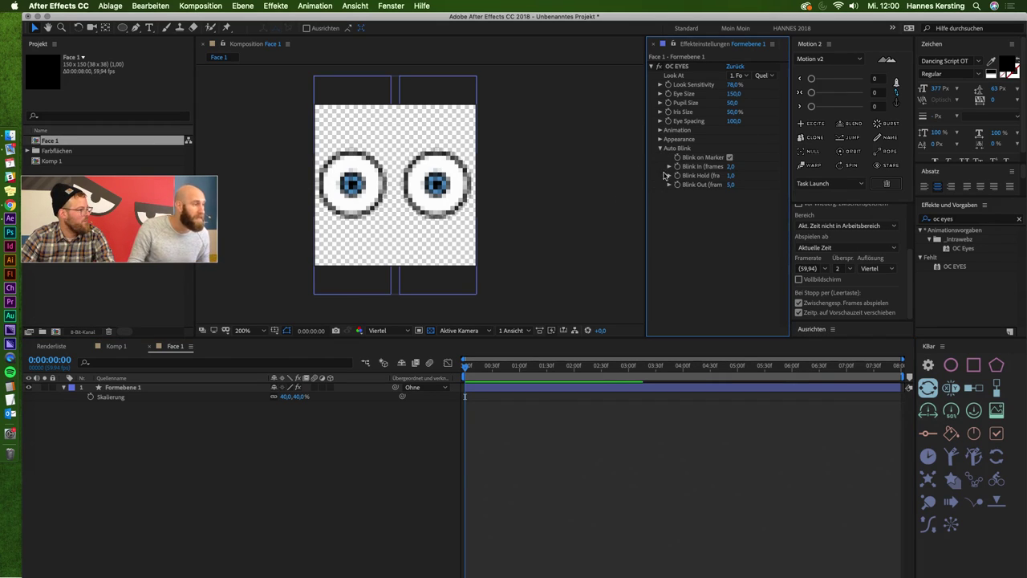
left_click(590, 386)
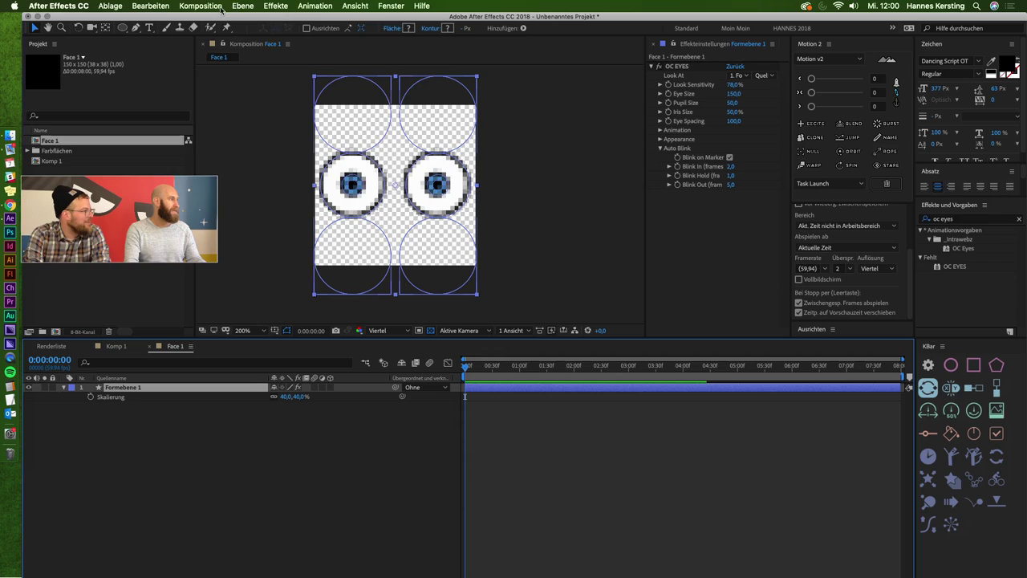
Add a layer marker to the eyes layer, move it later, and scrub to check the blink.
left_click(185, 5)
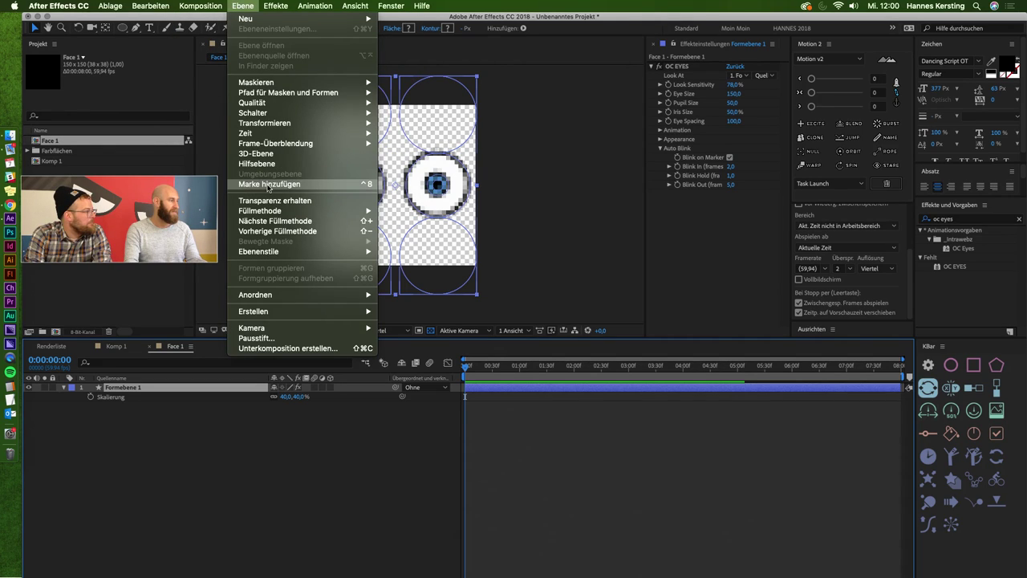
left_click(270, 184)
left_click_drag(465, 390, 565, 390)
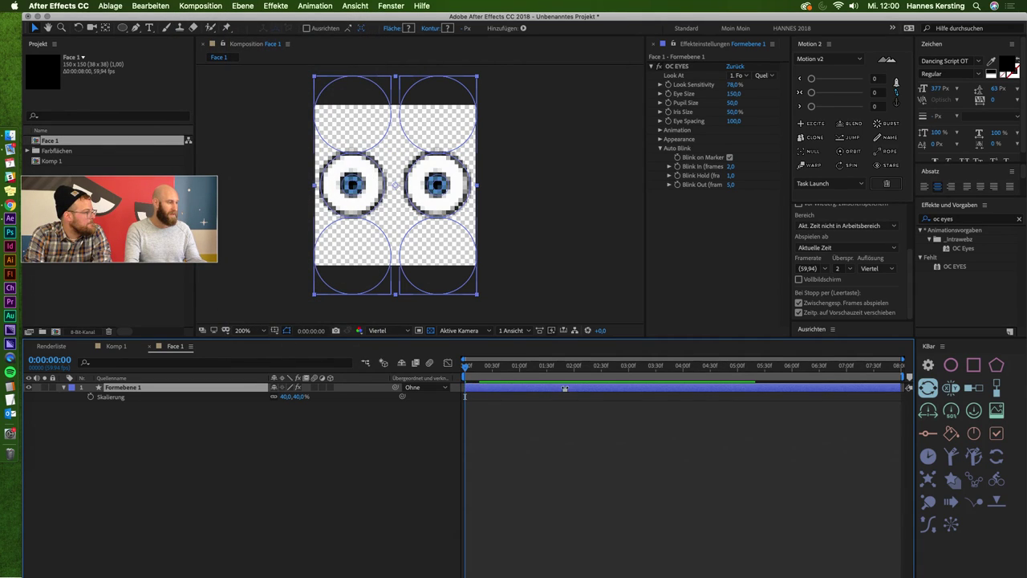
left_click(624, 449)
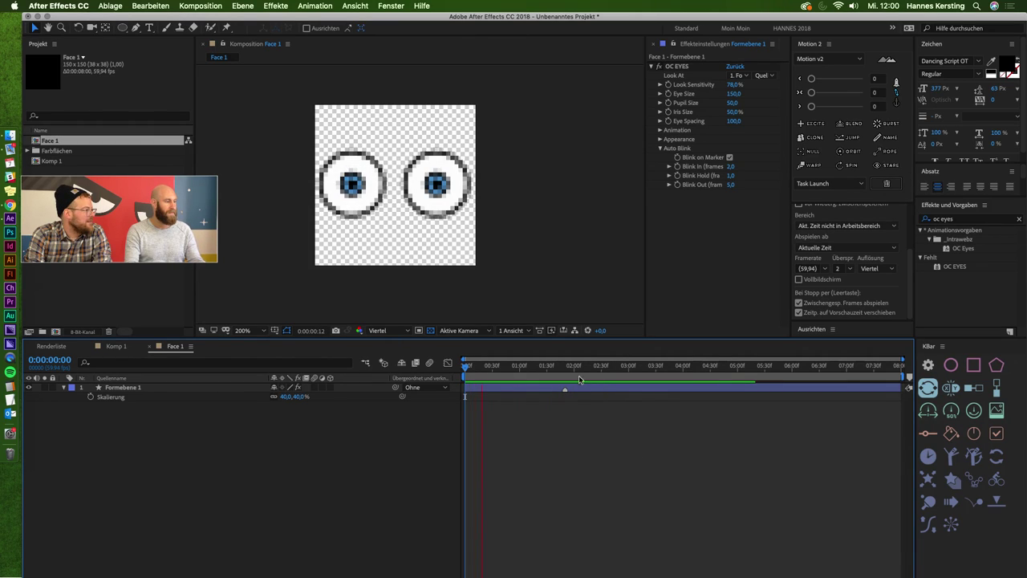
left_click_drag(553, 371, 567, 370)
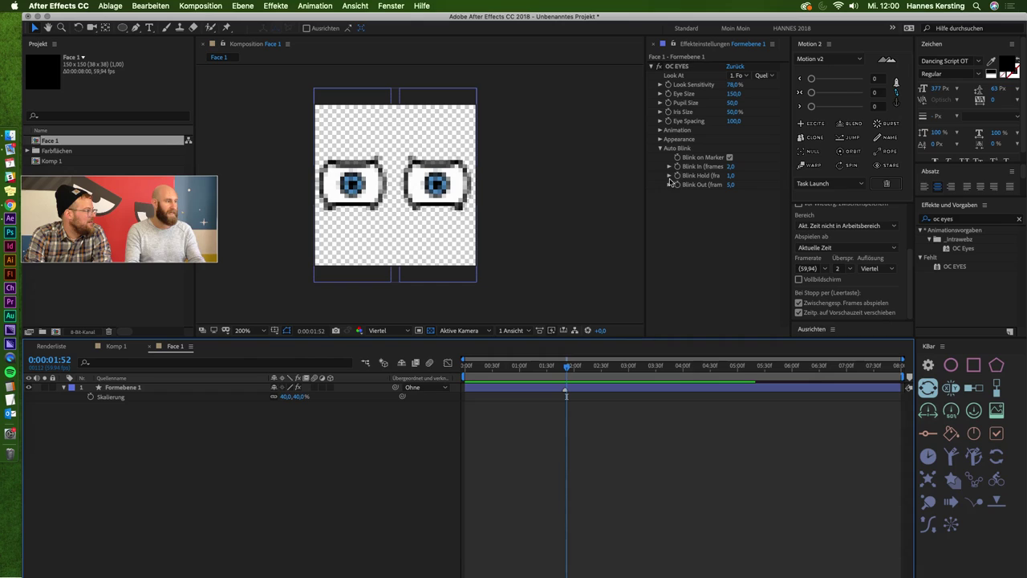
Set Blink Offset to 1 and Pupil Size to 74.
left_click(661, 130)
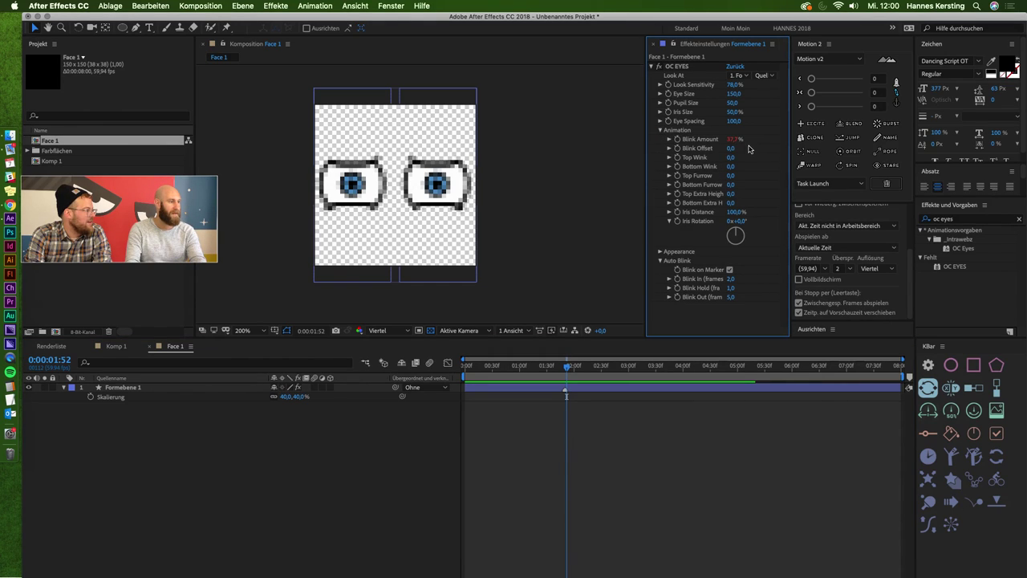
type("1")
key("Return")
left_click(747, 512)
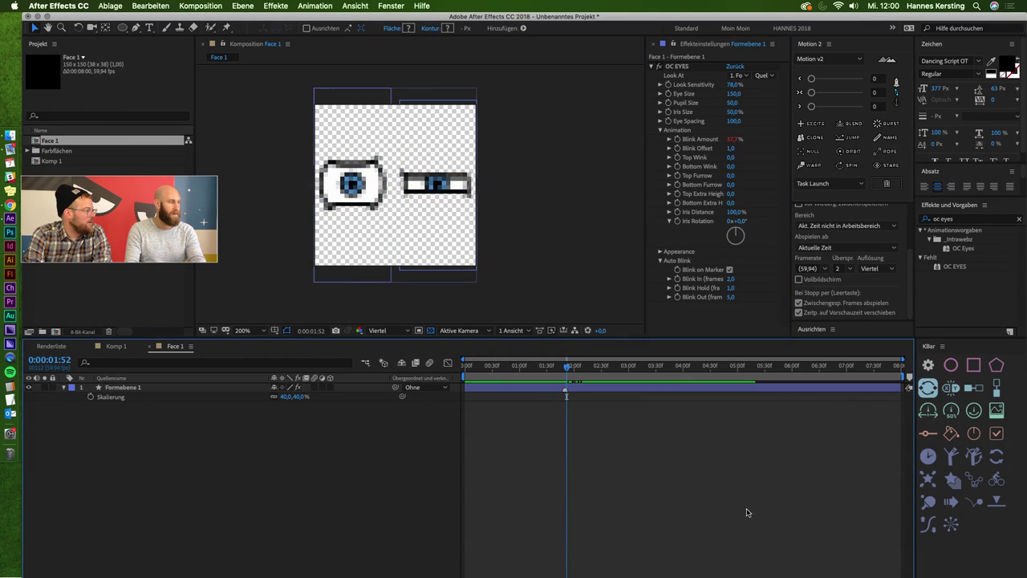
left_click(549, 368)
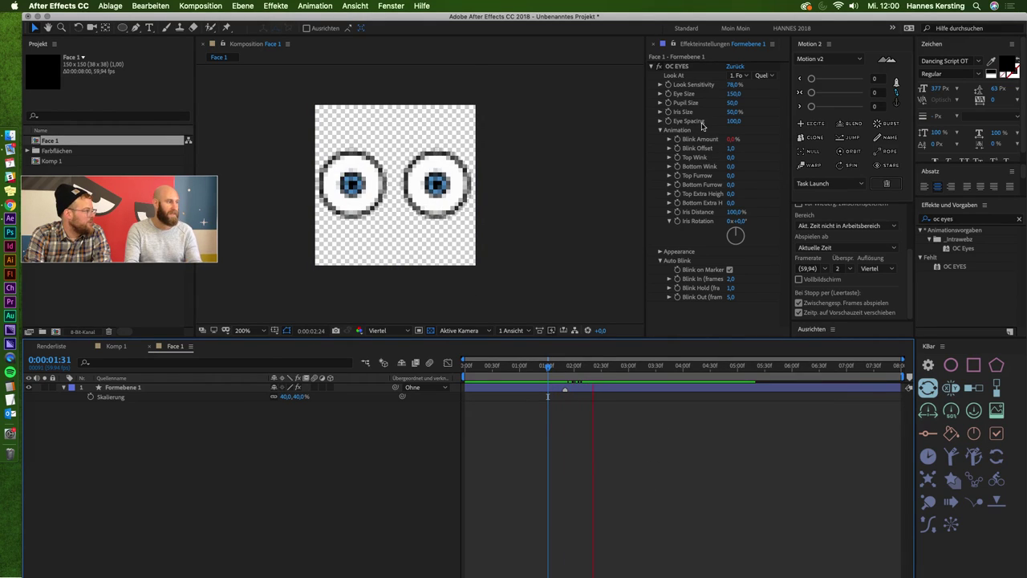
left_click_drag(732, 102, 748, 102)
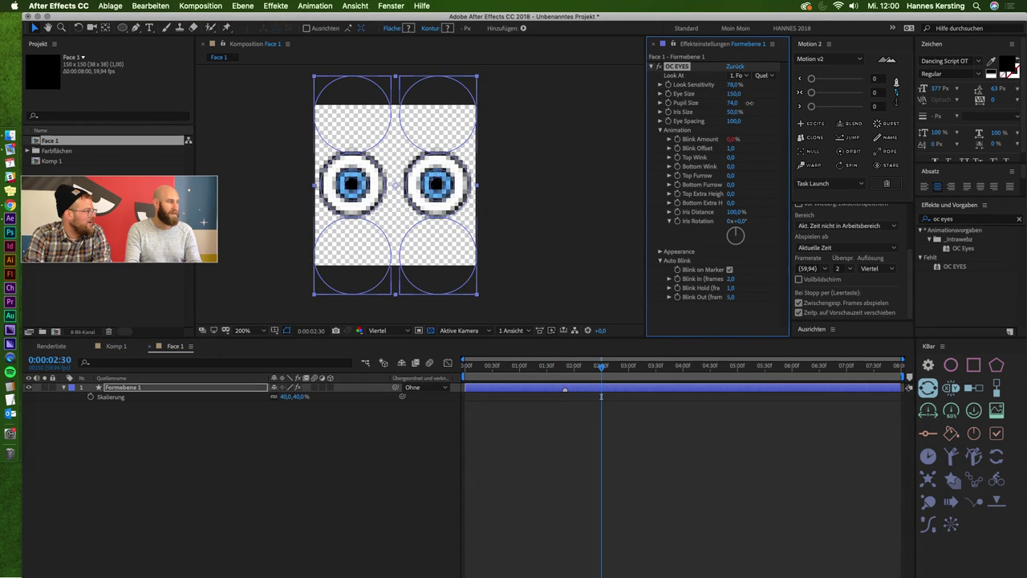
left_click(660, 252)
scroll(663, 257, "down", 1)
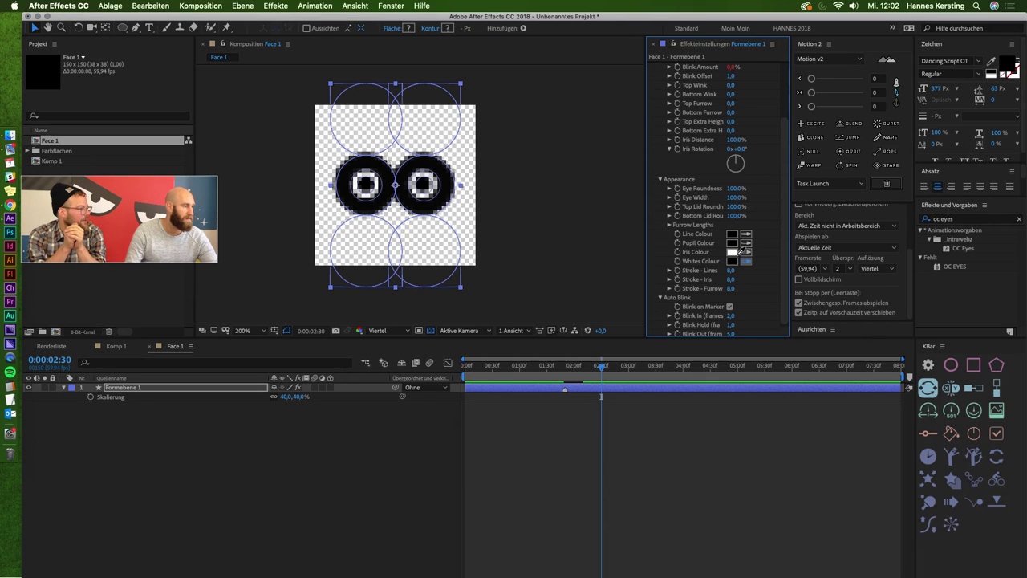
Change the iris and pupil colour swatches so the eyes are black on white.
left_click(732, 256)
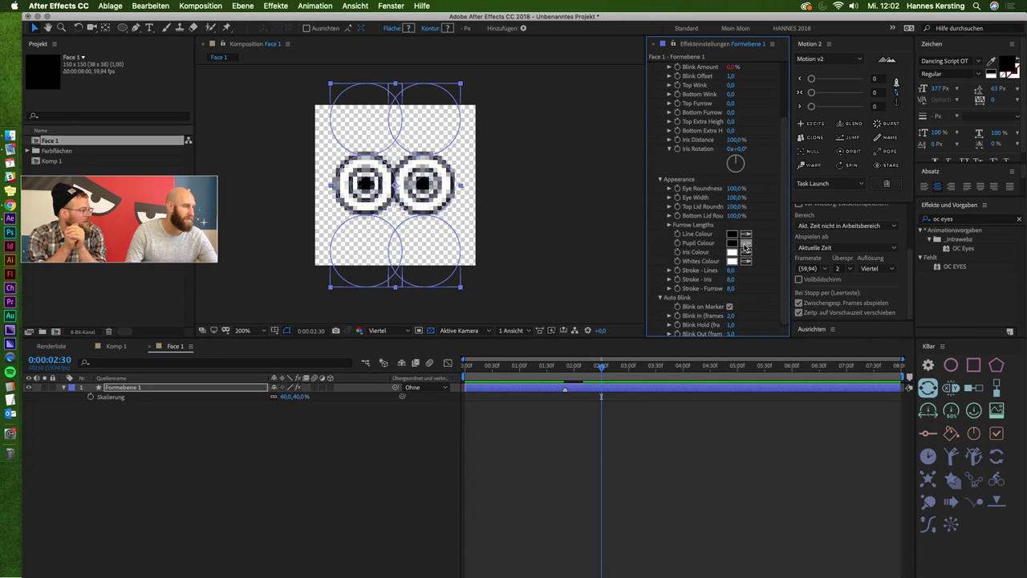
left_click(735, 255)
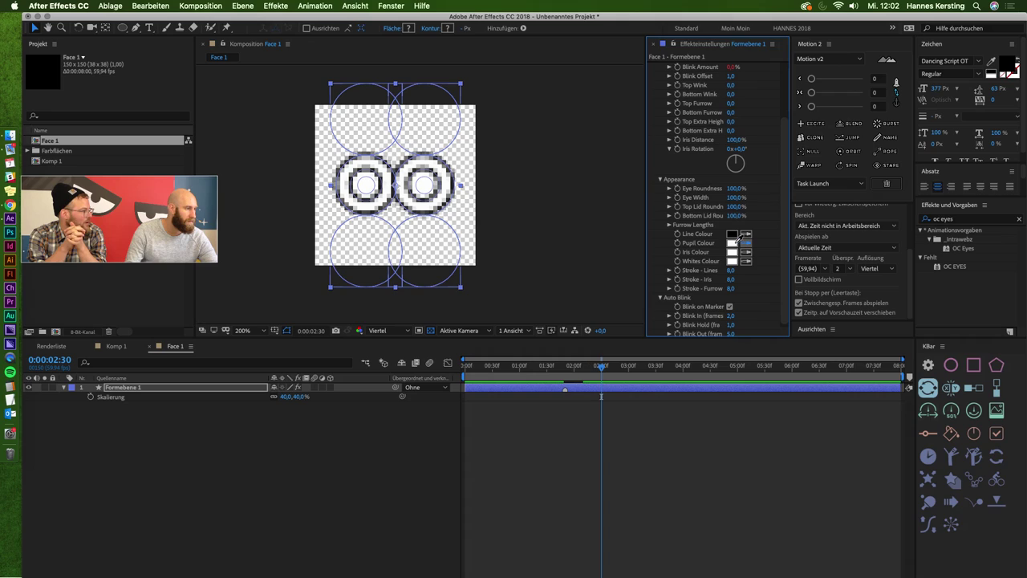
left_click(732, 236)
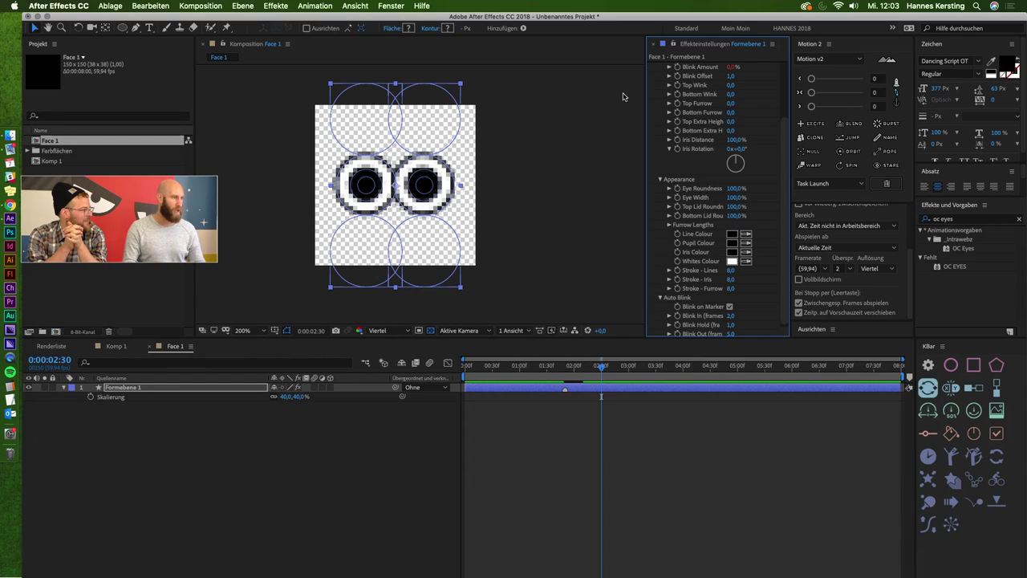
scroll(723, 141, "up", 4)
left_click(767, 512)
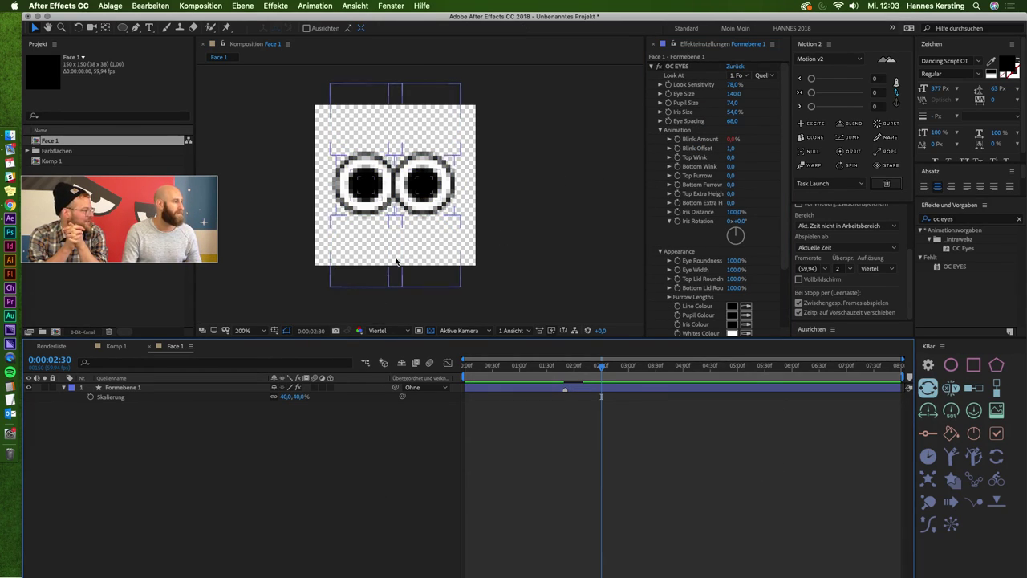
Scrub back to the start and play a preview of the blinking eyes.
left_click_drag(592, 376, 462, 385)
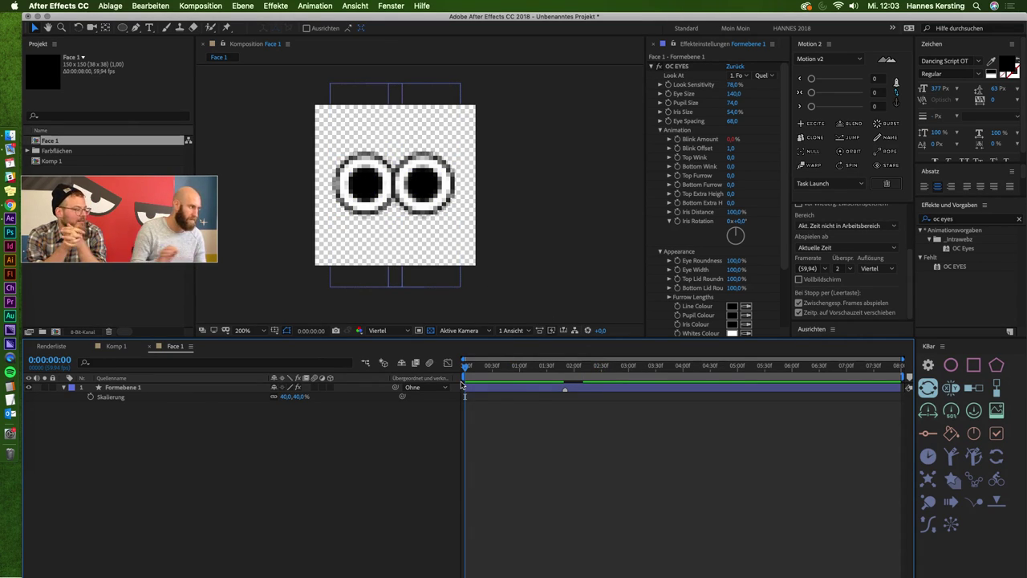
mouse_move(551, 367)
left_mouse_down()
mouse_move(631, 367)
mouse_move(550, 367)
left_mouse_up()
key("space")
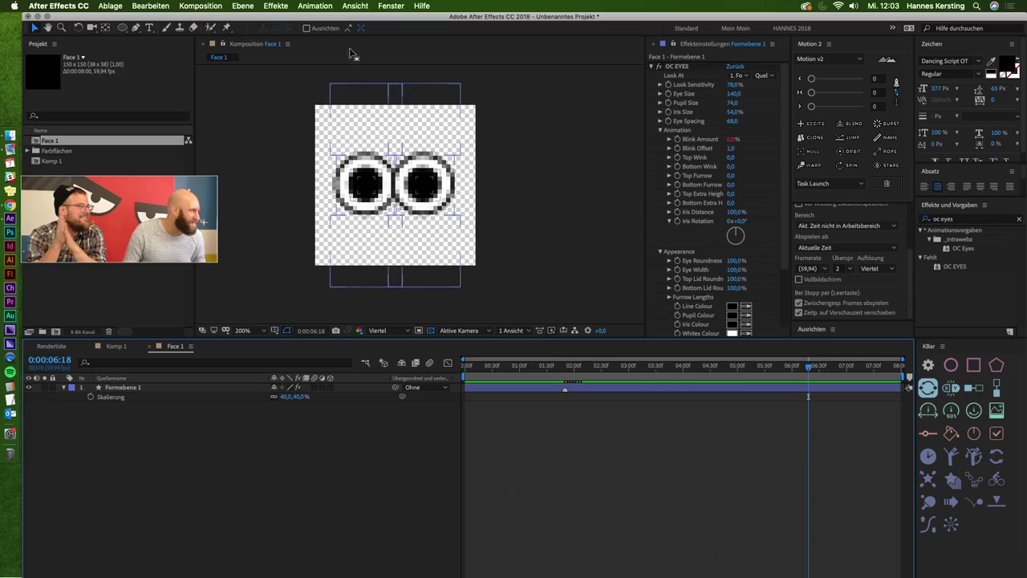
Add a second blink marker at 6:18 on the eyes layer and preview both blinks.
left_click(195, 6)
left_click(197, 6)
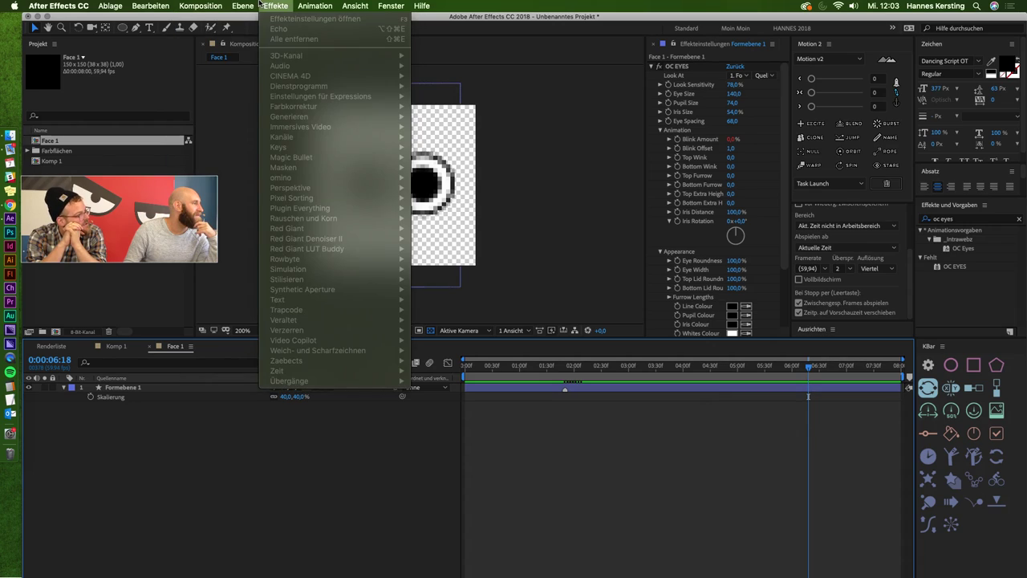
left_click(317, 182)
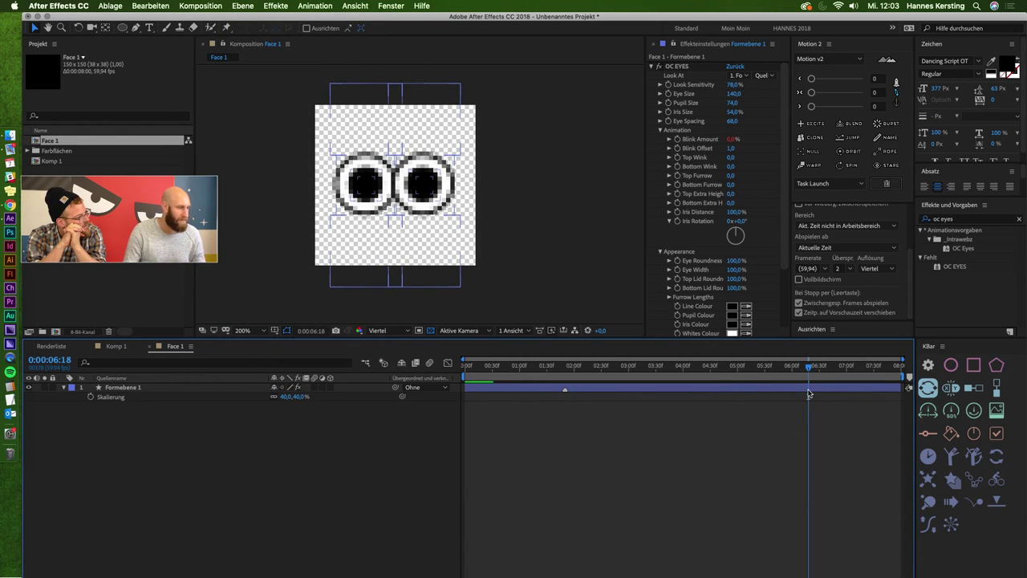
left_click(808, 394)
left_click(197, 7)
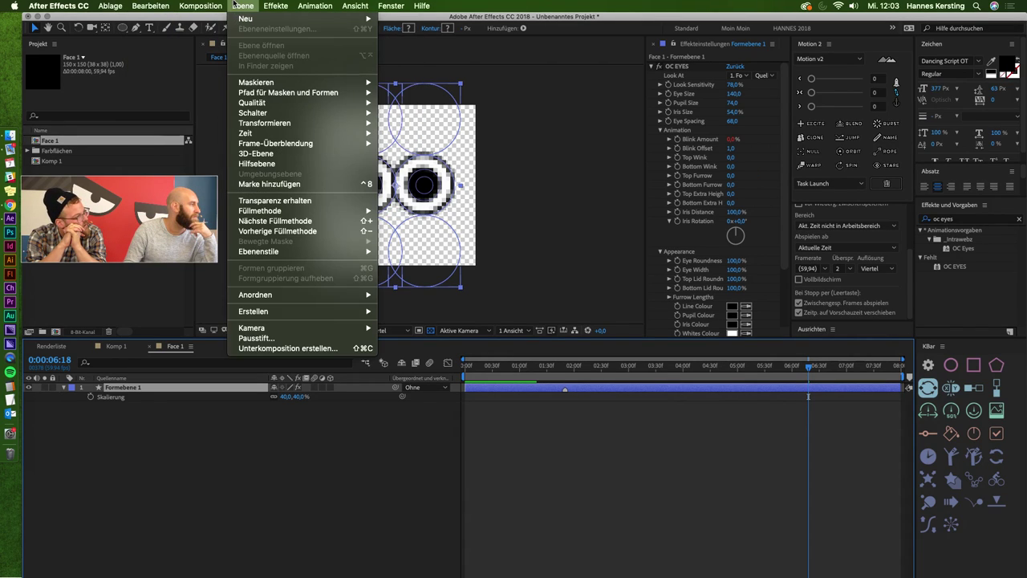
left_click(270, 184)
key("space")
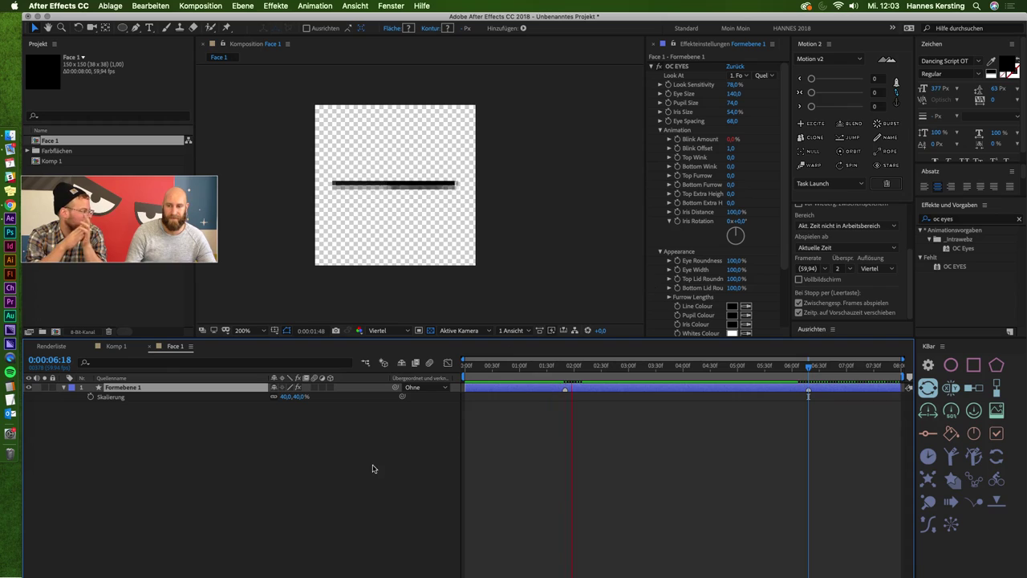
key("space")
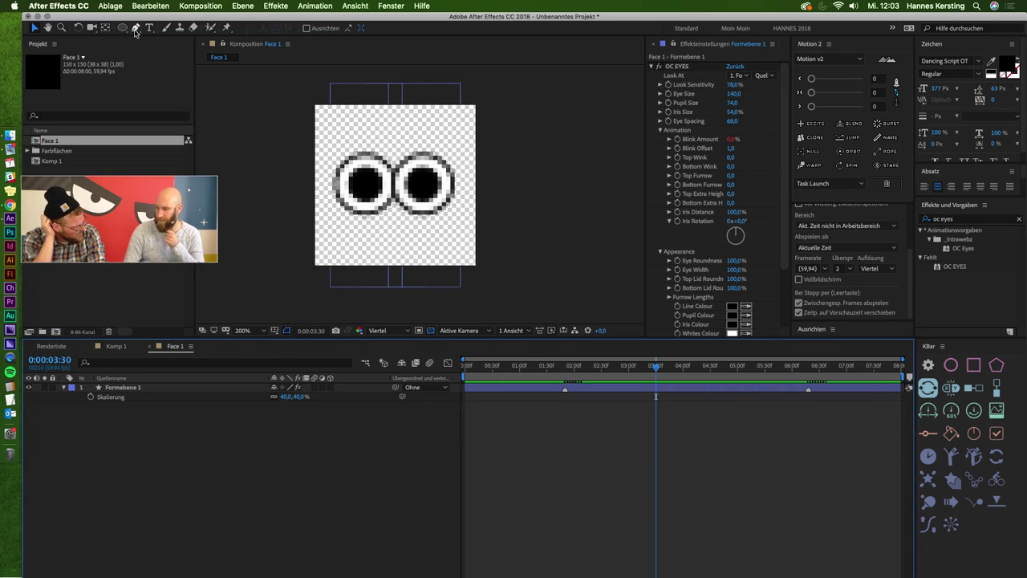
Draw a closed, curved red mouth shape below the eyes with the Pen tool.
left_click(135, 29)
left_click(369, 231)
left_click(417, 230)
mouse_move(369, 232)
left_mouse_down()
mouse_move(340, 183)
mouse_move(370, 230)
left_mouse_up()
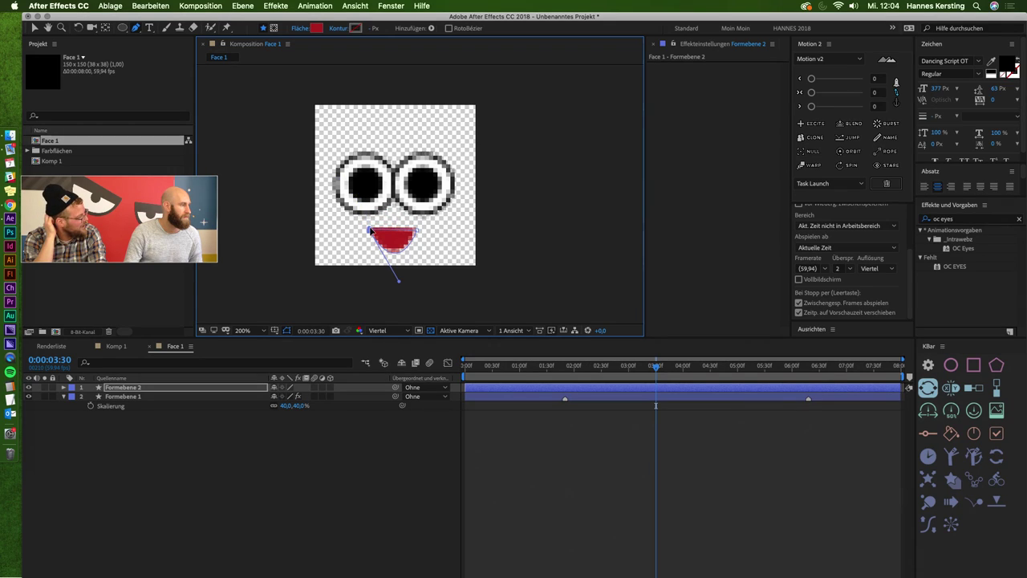
left_click(313, 32)
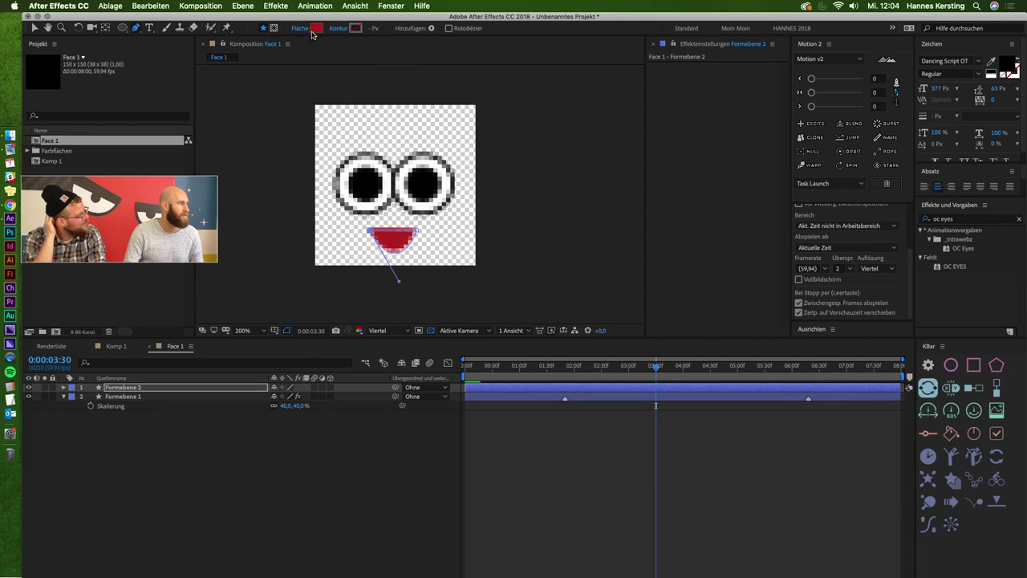
Give the mouth a white fill with a thin 4 px black outline.
left_click(318, 29)
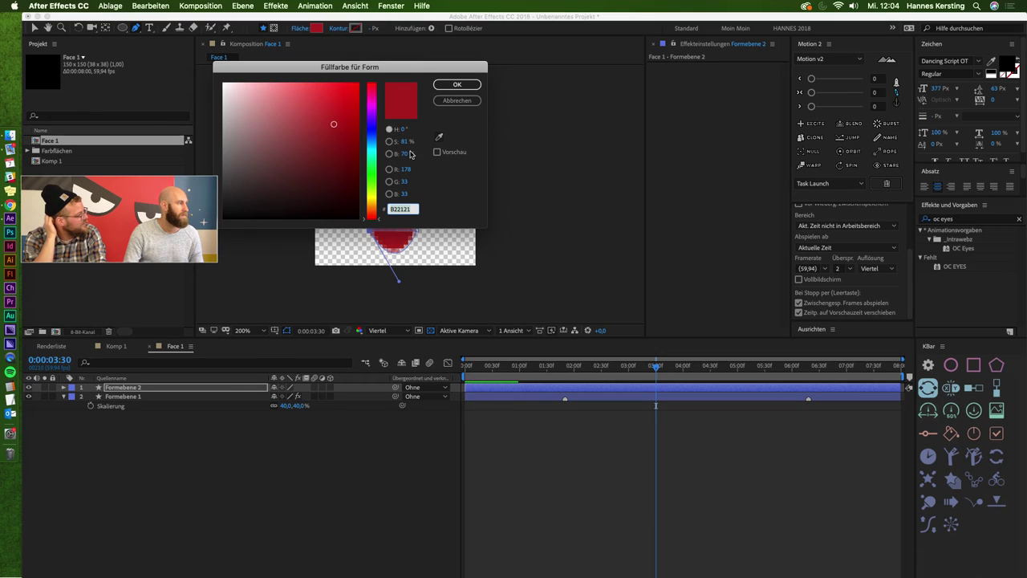
left_click_drag(317, 95, 130, 61)
left_click(444, 86)
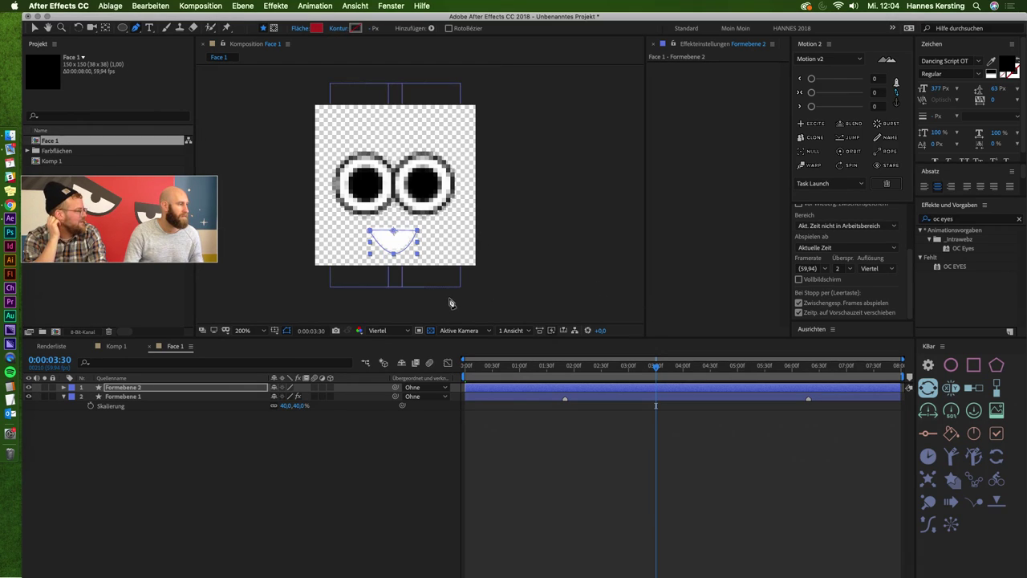
left_click(355, 28)
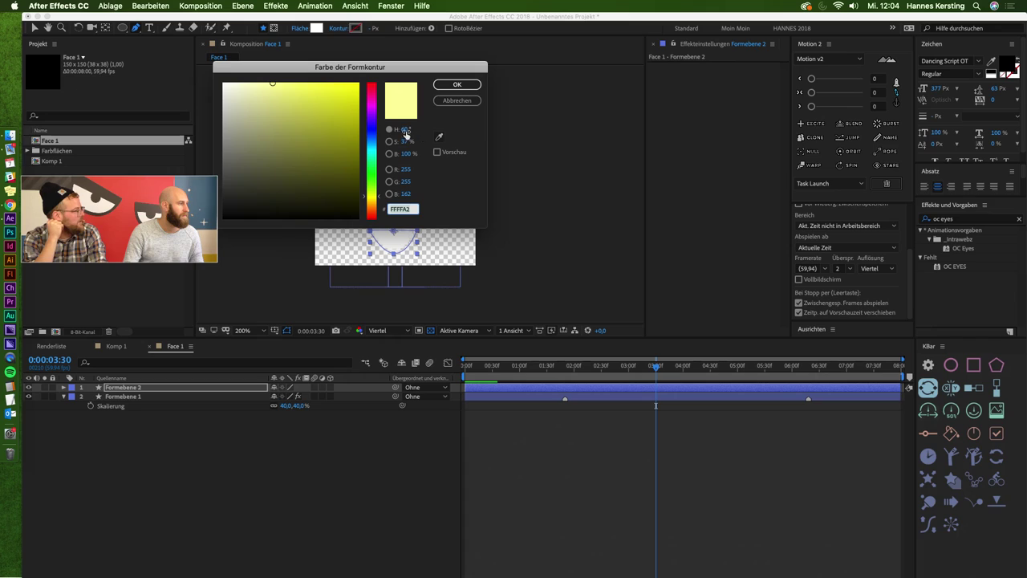
left_click(457, 84)
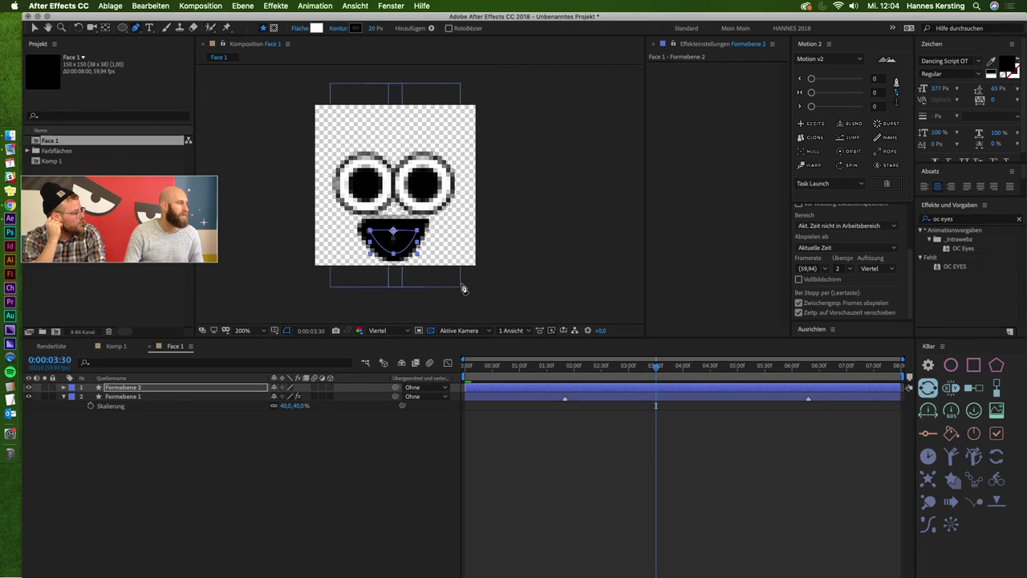
left_click_drag(372, 32, 343, 30)
type("4")
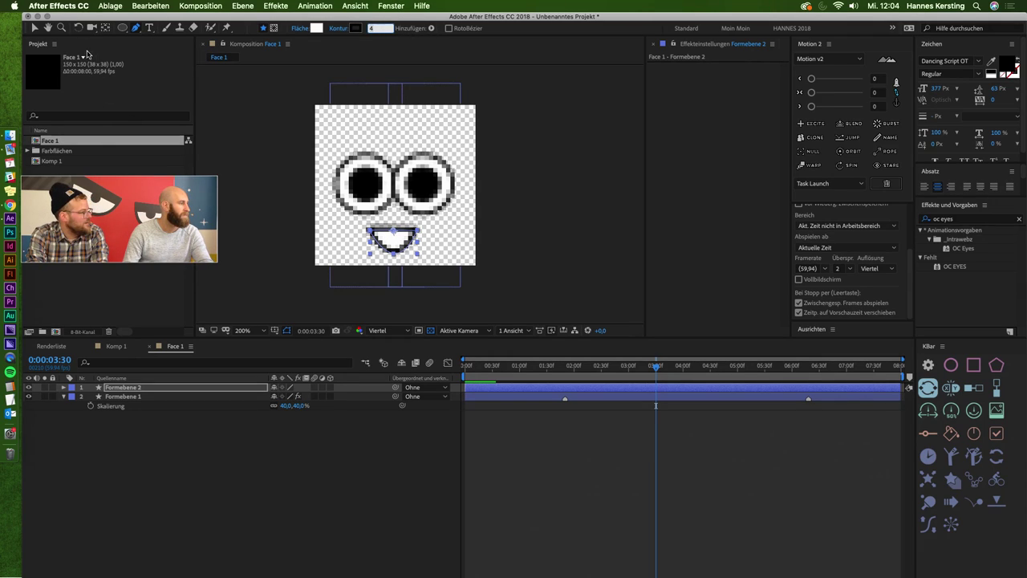
left_click(32, 28)
left_click(687, 513)
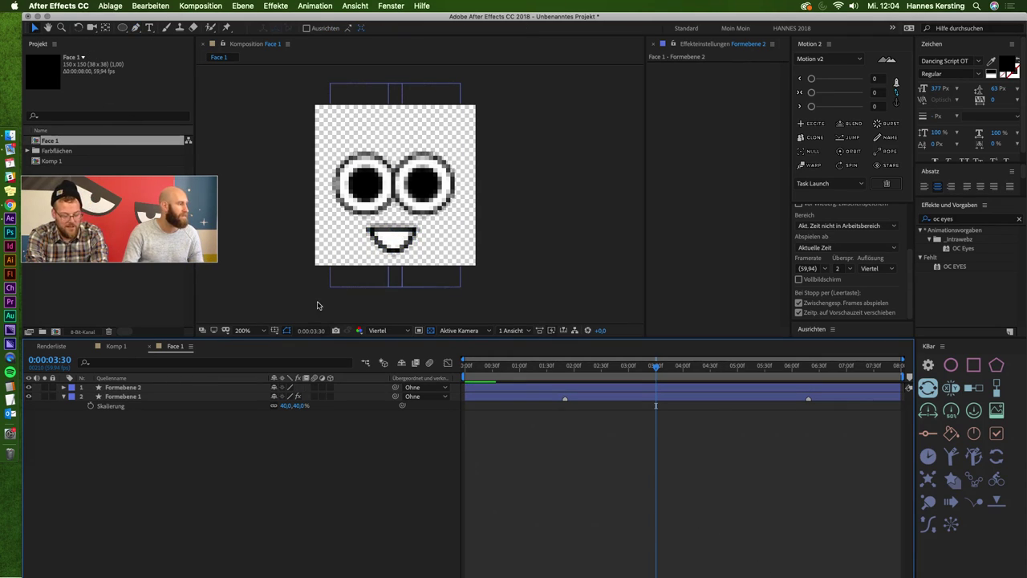
left_click(384, 328)
Set the preview to full resolution and select the mouth's Form 1 > Pfad 1 path.
left_click(399, 363)
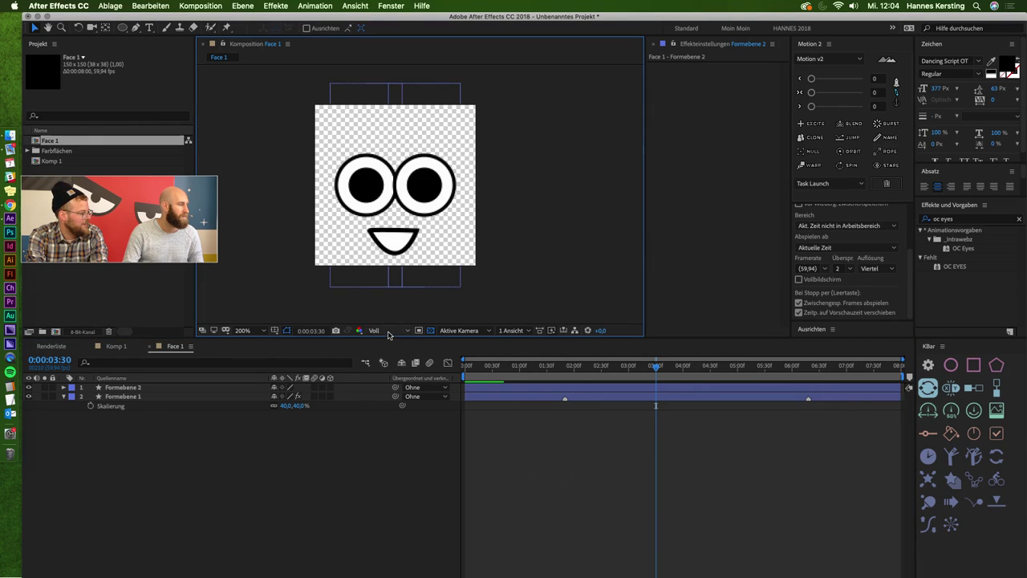
left_click(394, 236)
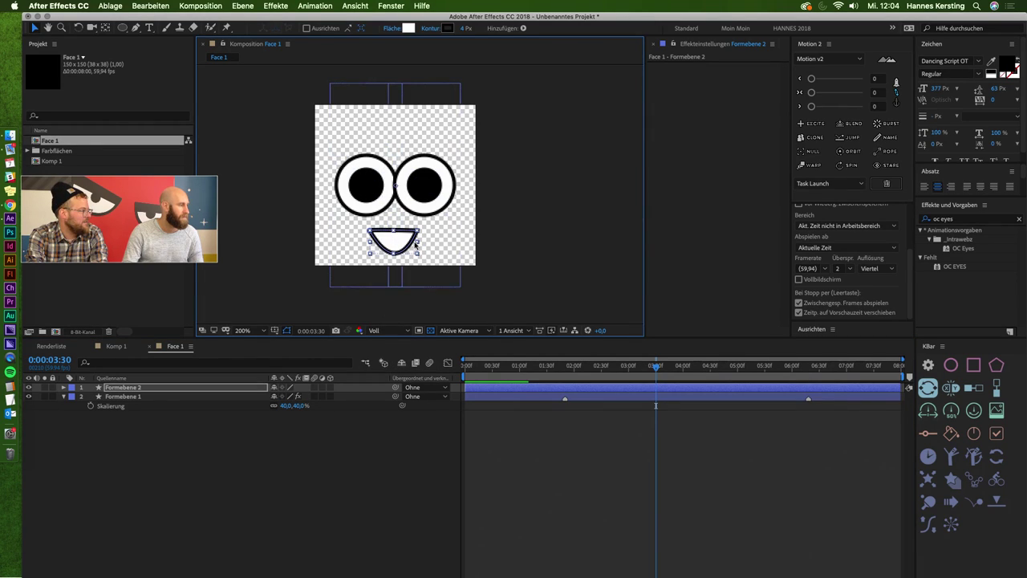
left_click(52, 388)
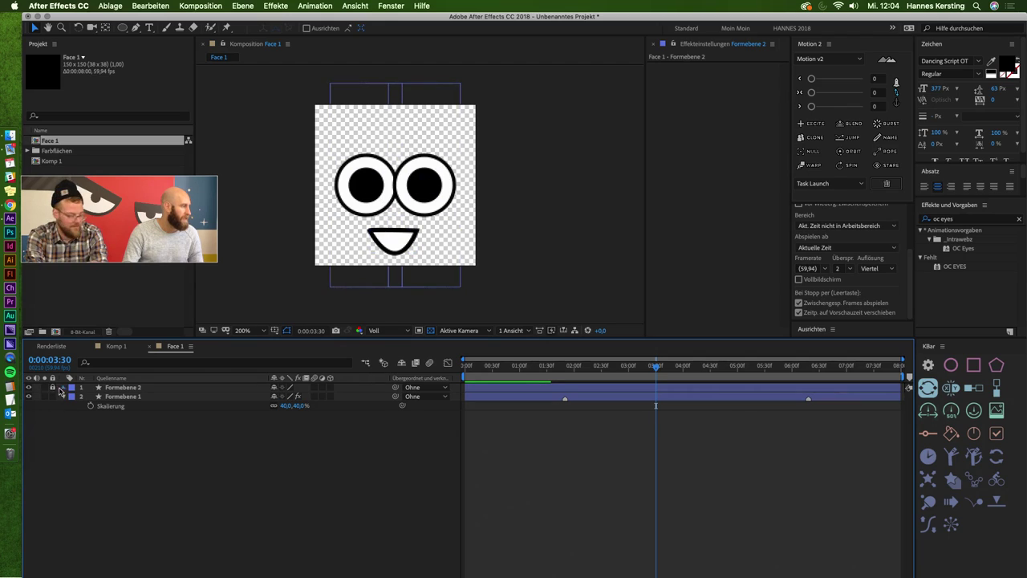
left_click(63, 387)
left_click(73, 397)
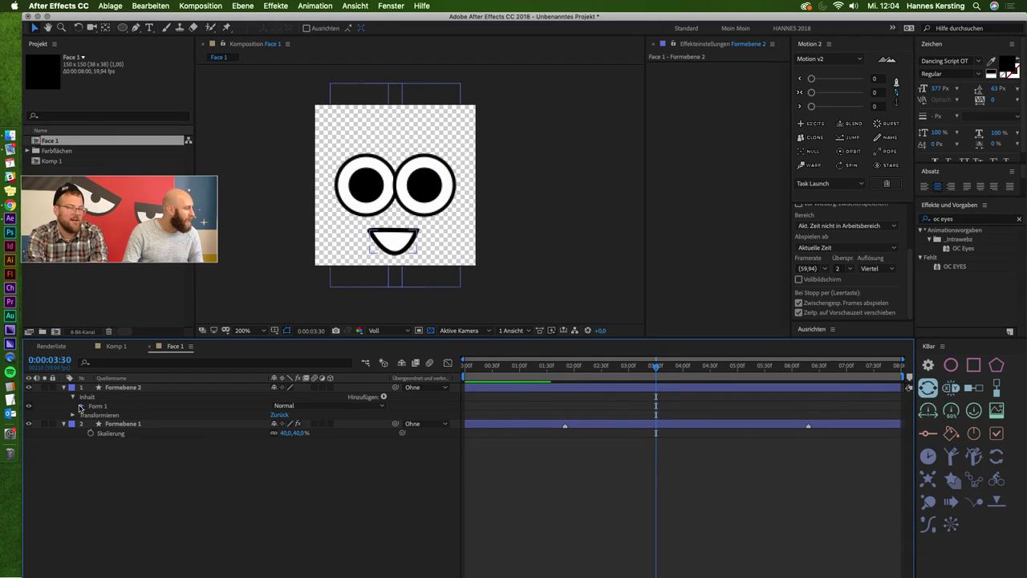
left_click(81, 406)
left_click(120, 415)
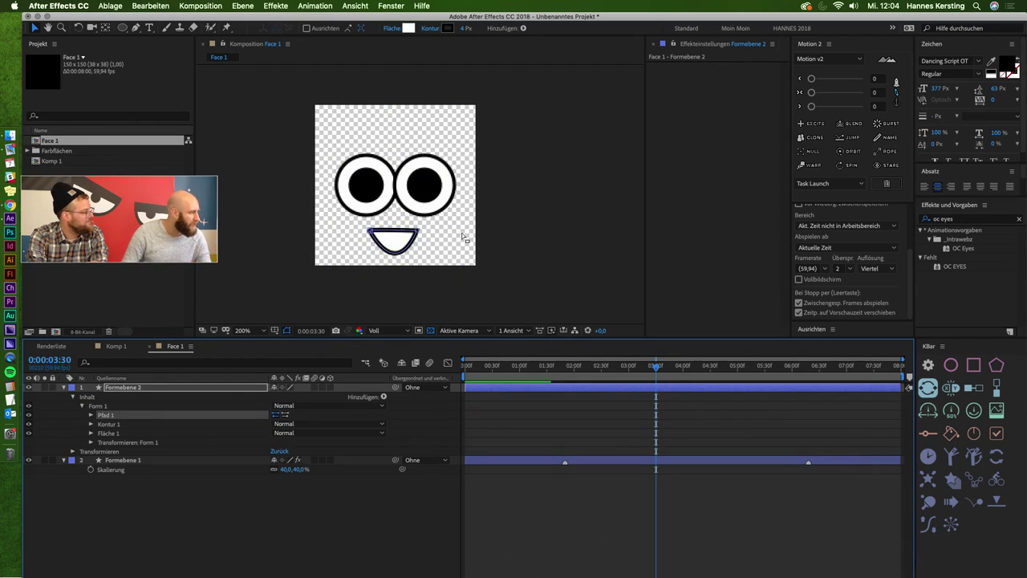
Nudge the mouth's left corner down and lengthen its curve handle.
left_click(417, 234)
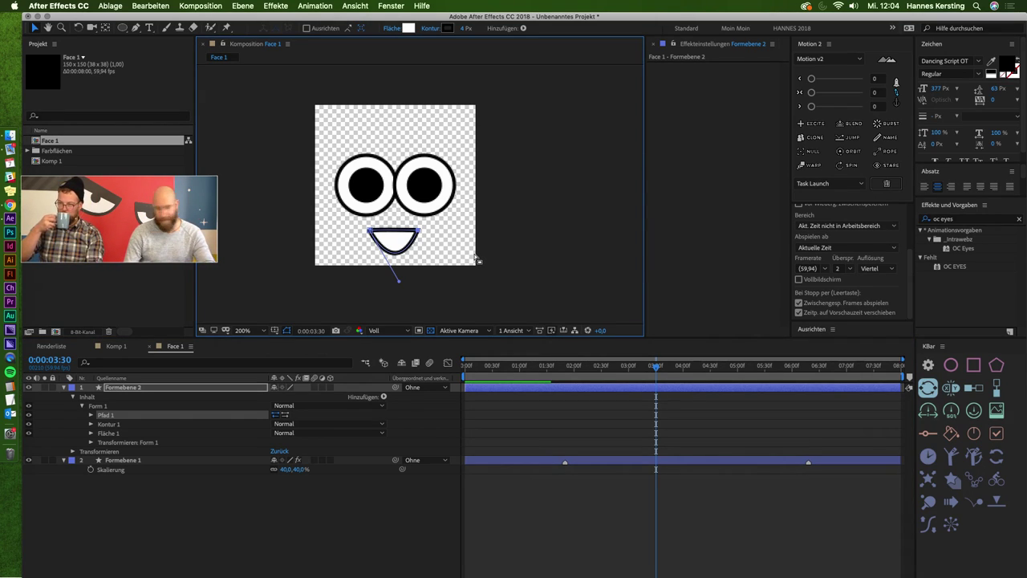
scroll(370, 231, "up", 1)
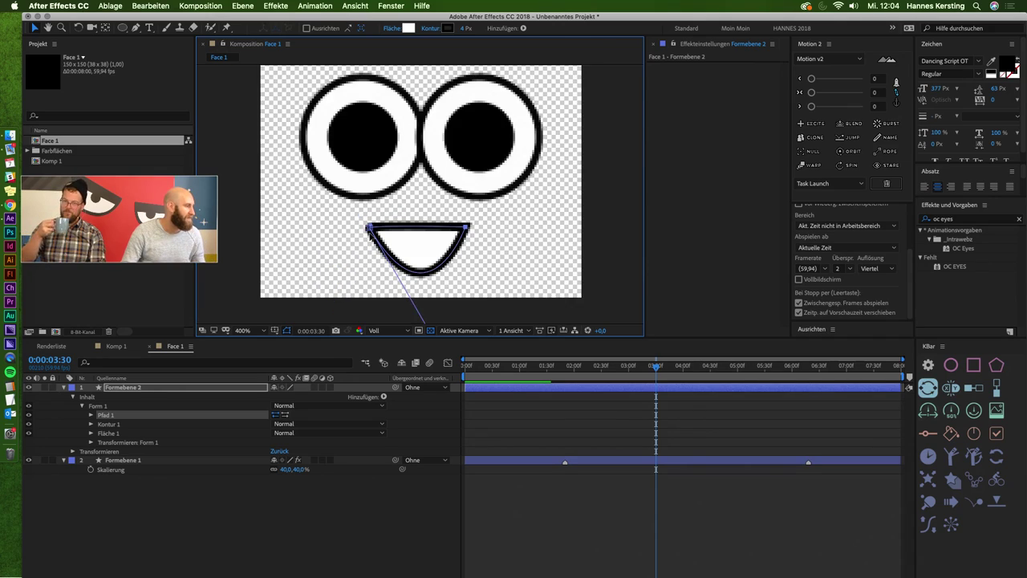
scroll(372, 224, "up", 1)
left_click_drag(369, 219, 370, 223)
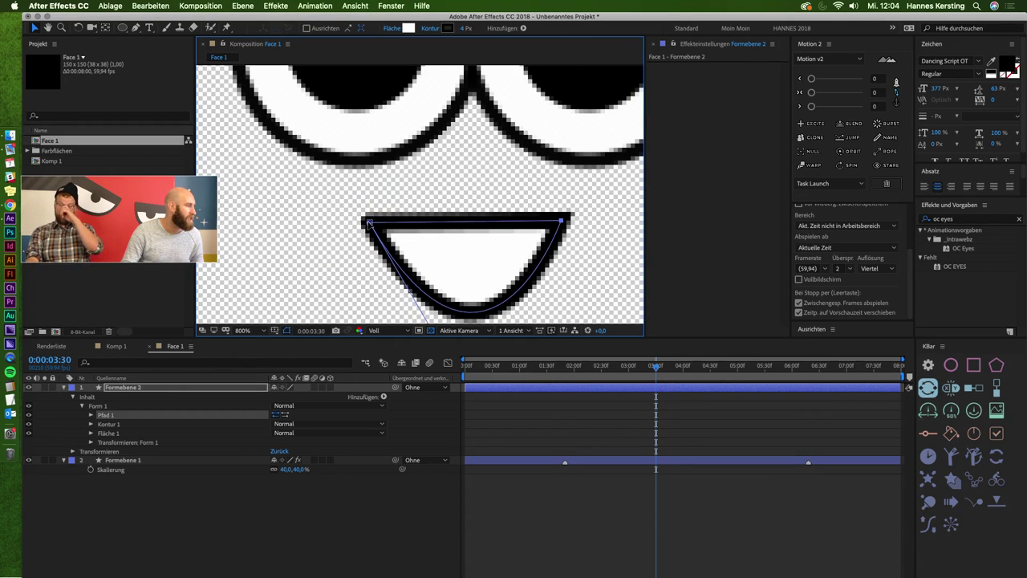
scroll(428, 264, "down", 1)
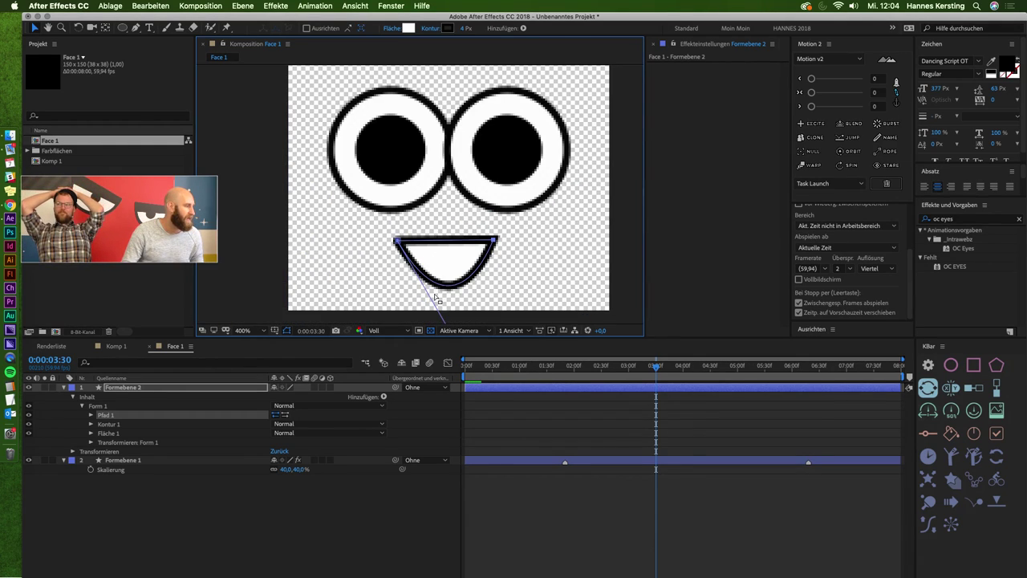
scroll(449, 273, "down", 3)
mouse_move(437, 299)
left_mouse_down()
mouse_move(460, 256)
mouse_move(452, 273)
left_mouse_up()
scroll(472, 189, "down", 2)
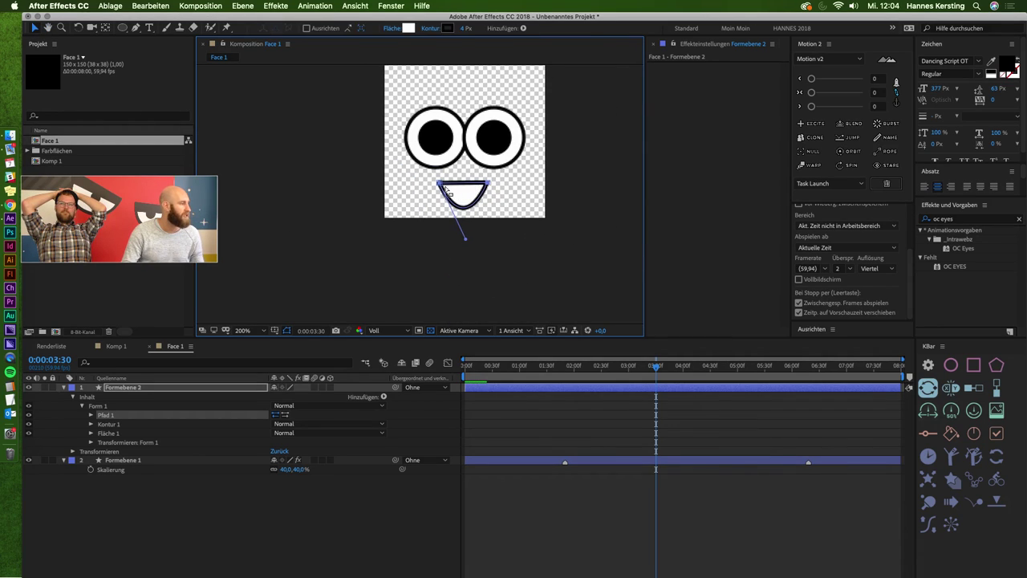
Adjust the mouth corners and lower lip curve into a refined smile.
left_click_drag(439, 184, 426, 184)
left_click_drag(489, 185, 504, 184)
left_click_drag(453, 241, 467, 238)
left_click_drag(507, 185, 494, 186)
left_click_drag(431, 186, 439, 186)
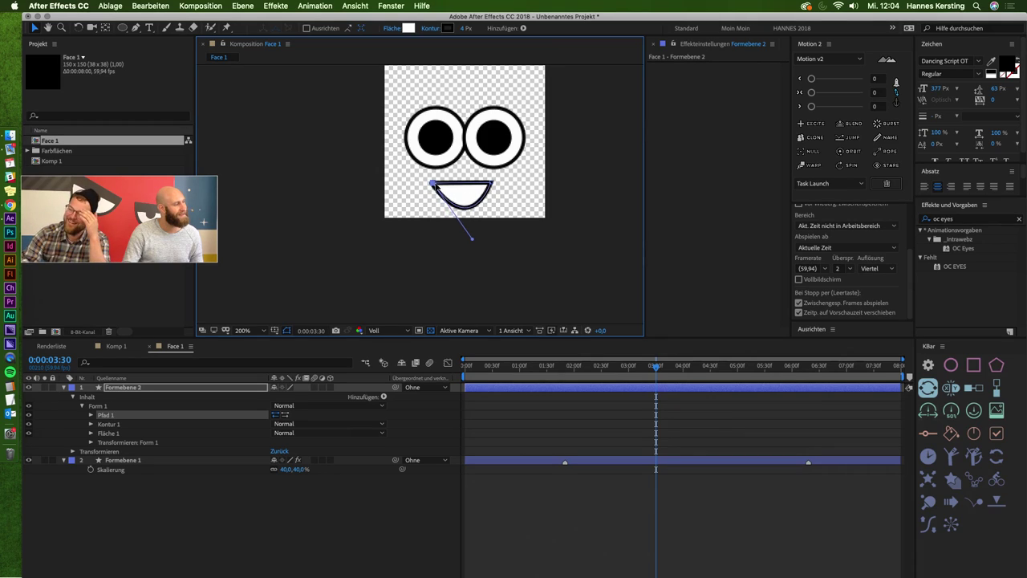
left_click_drag(476, 241, 466, 237)
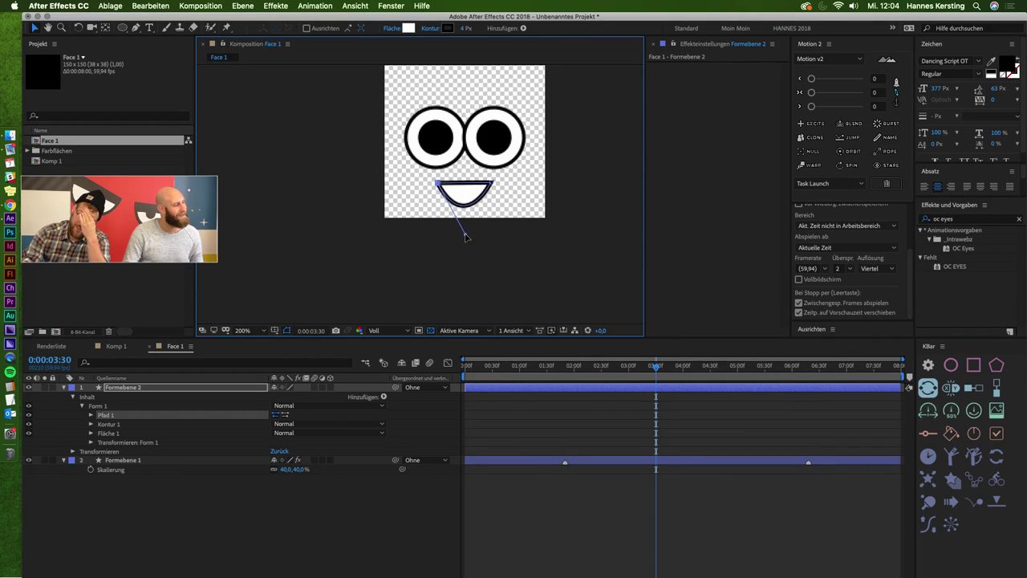
left_click(655, 545)
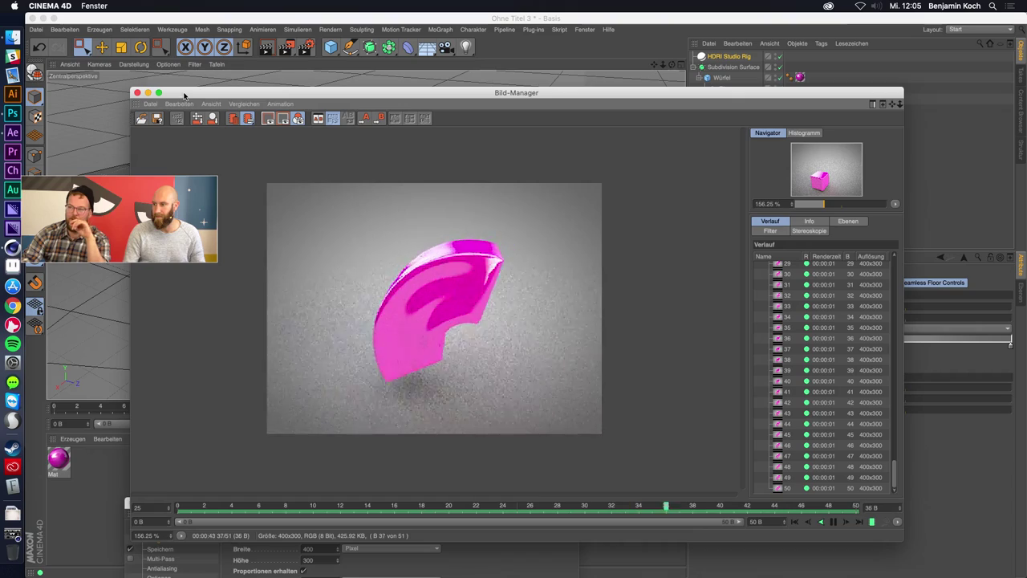
Close the Picture Viewer and stop the animation playback.
left_click_drag(183, 95, 149, 73)
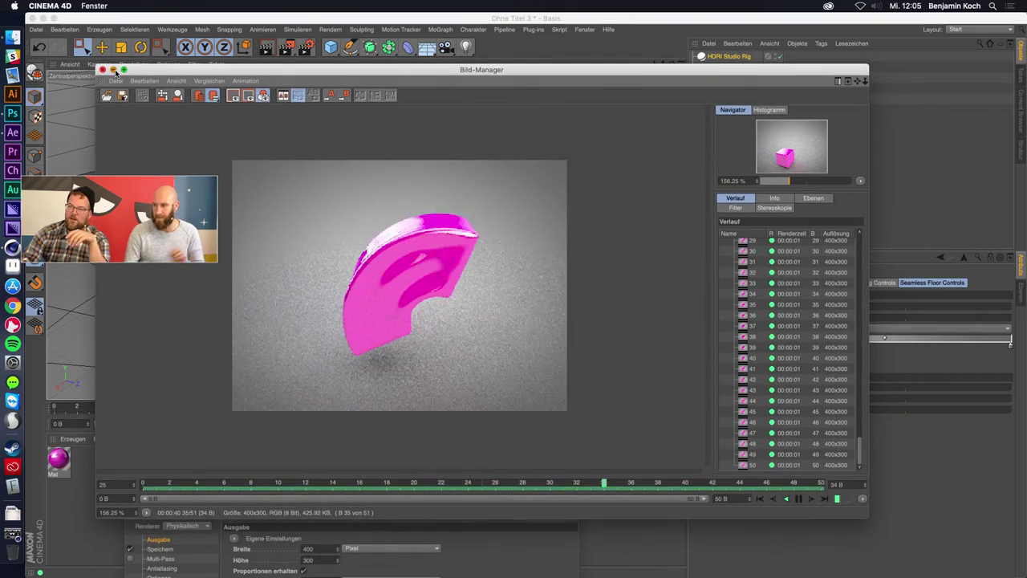
left_click(116, 70)
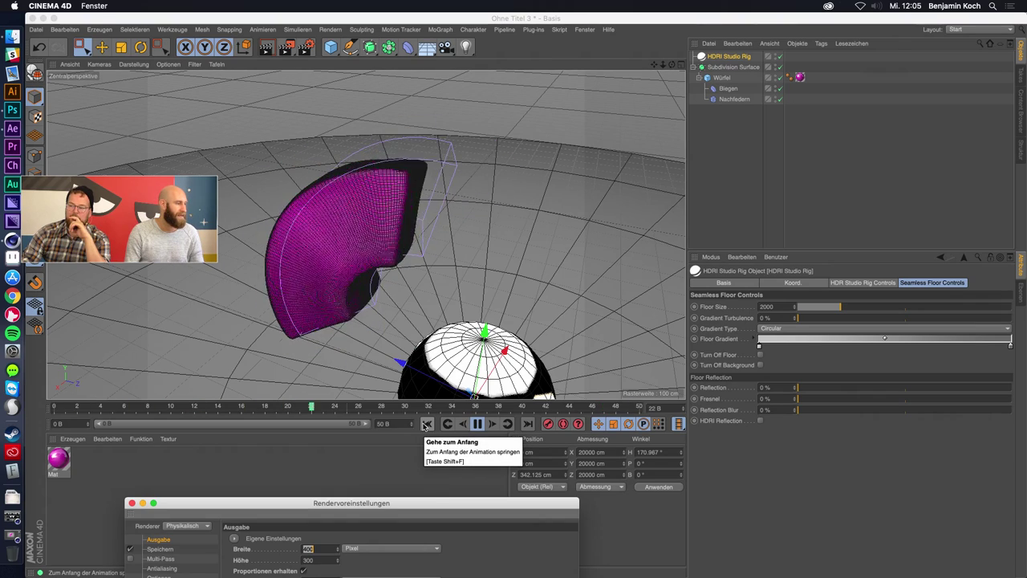
left_click(477, 425)
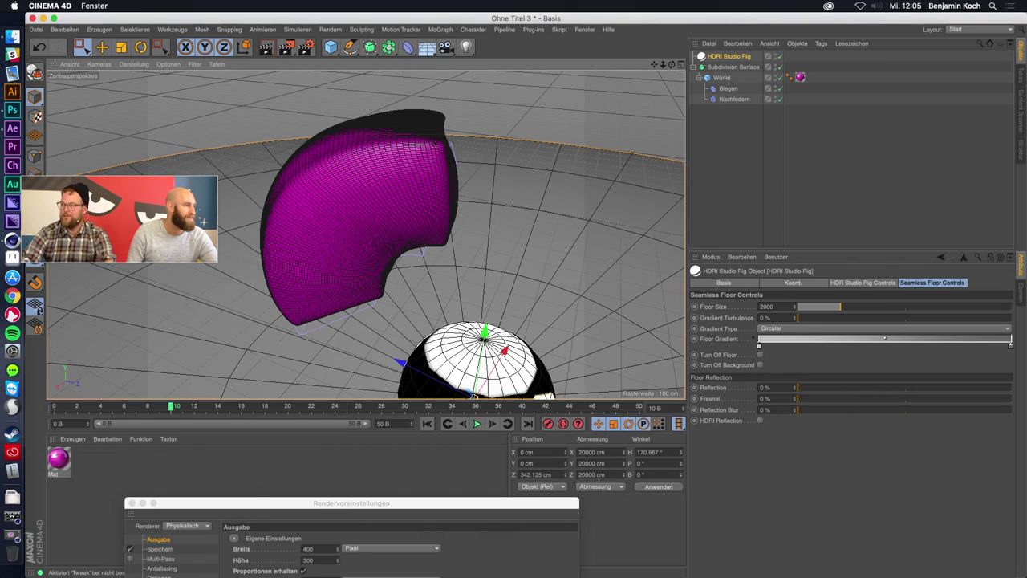
Deselect the studio rig and browse the deformer palette and Simulate menu.
key("v")
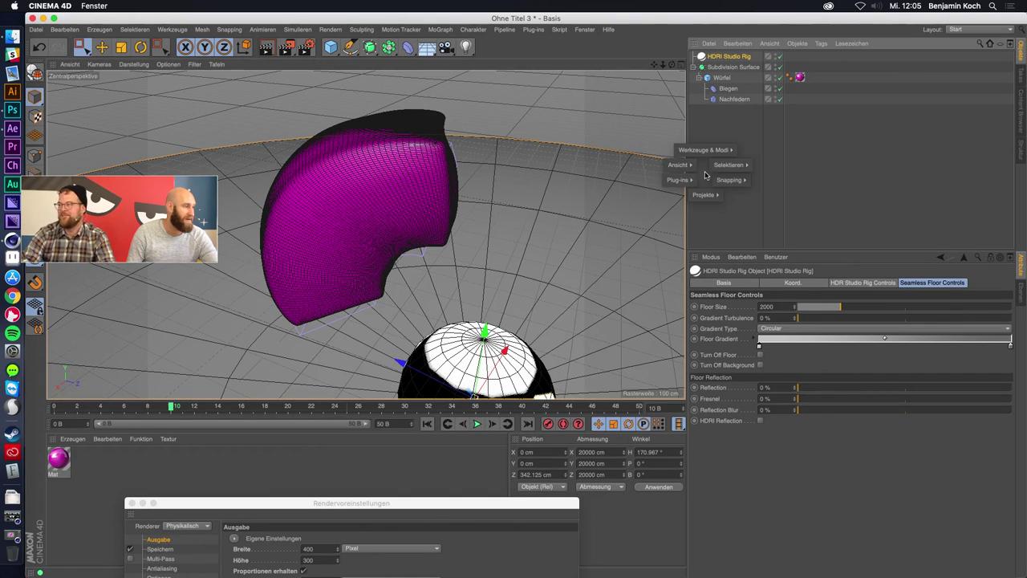
left_click(676, 155)
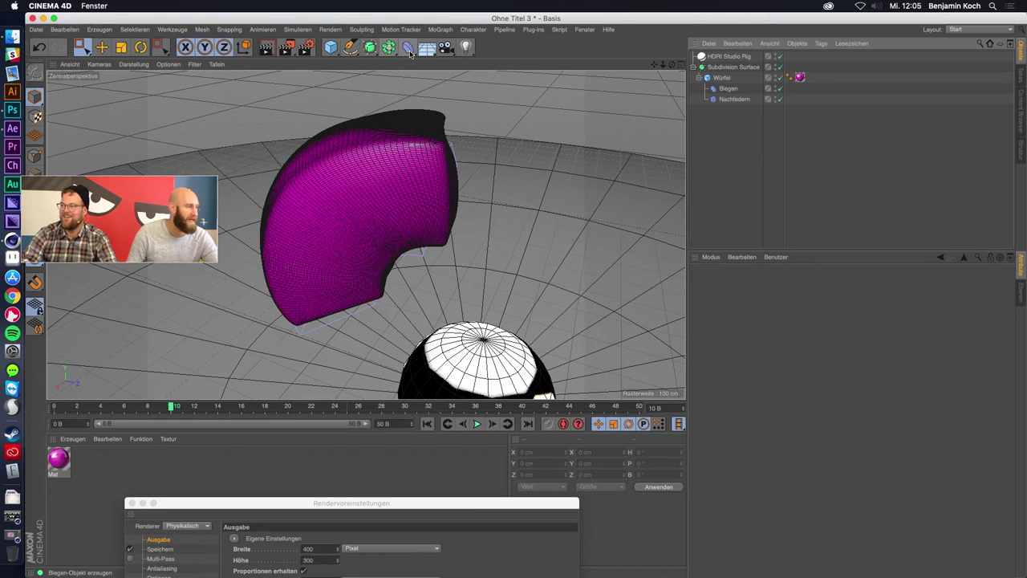
left_click(409, 49)
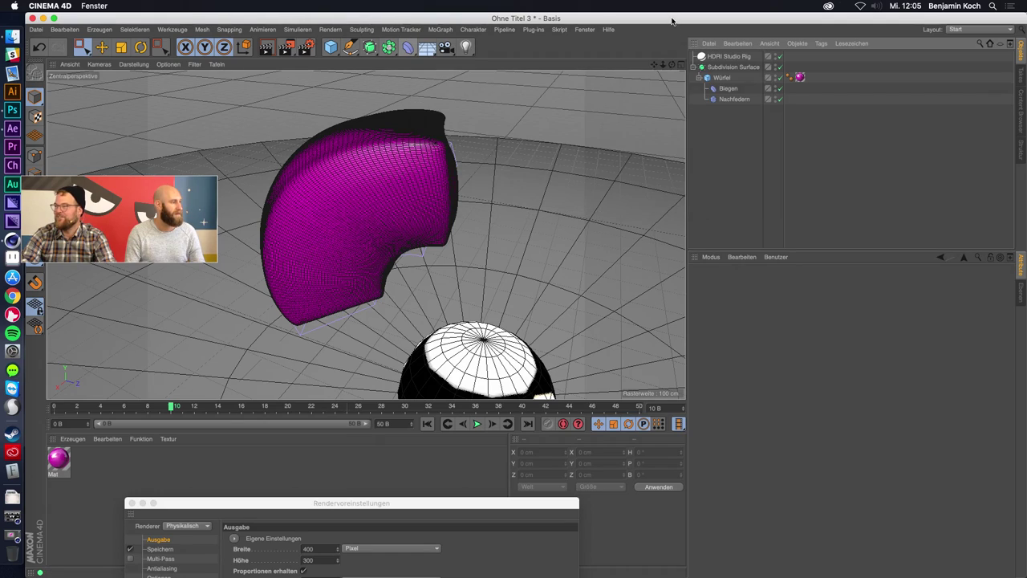
left_click(262, 29)
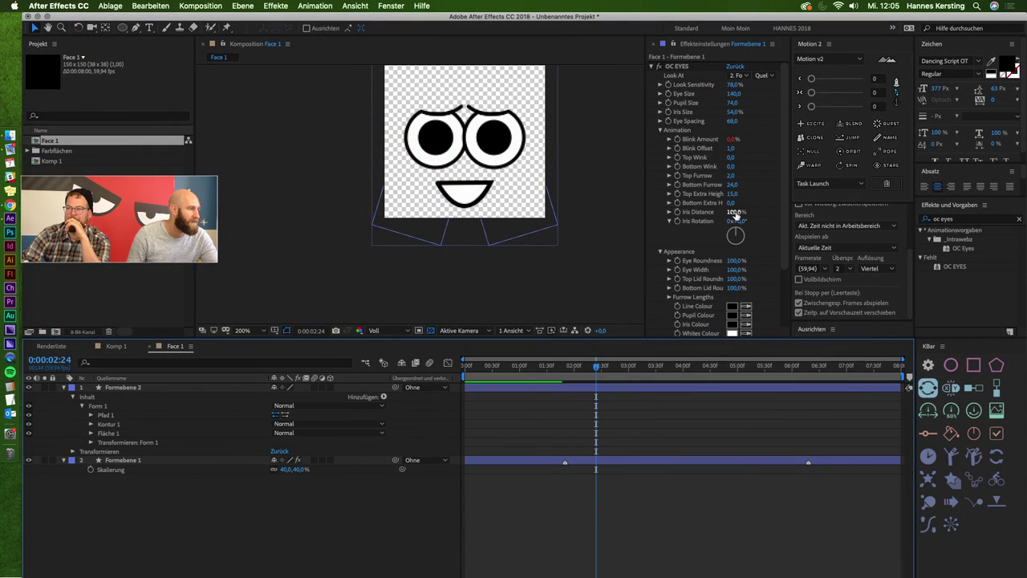
Widen the Iris Distance, reshape Top Furrow, and set Bottom Furrow to 26,0.
left_click_drag(736, 212, 741, 212)
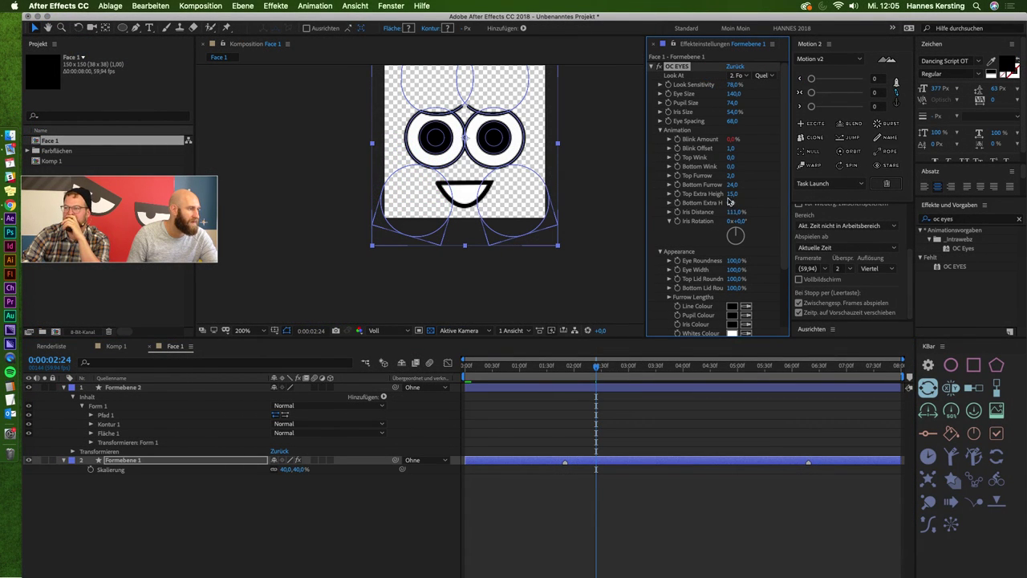
mouse_move(733, 175)
left_mouse_down()
mouse_move(724, 175)
mouse_move(731, 183)
left_mouse_up()
left_click(738, 554)
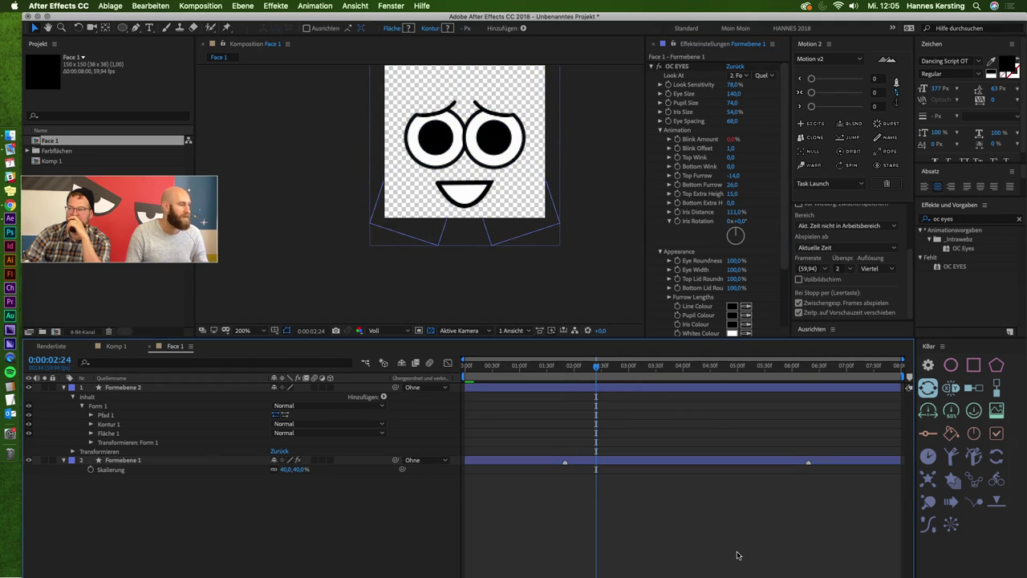
Preview the face animation at Halb resolution, stop it, and add a null layer.
key("space")
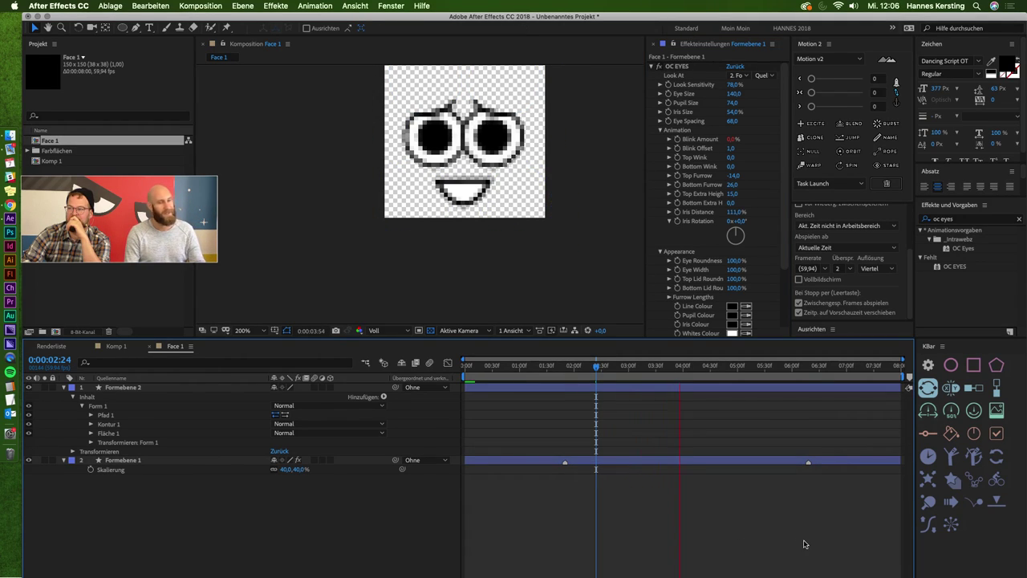
left_click(871, 269)
left_click(878, 306)
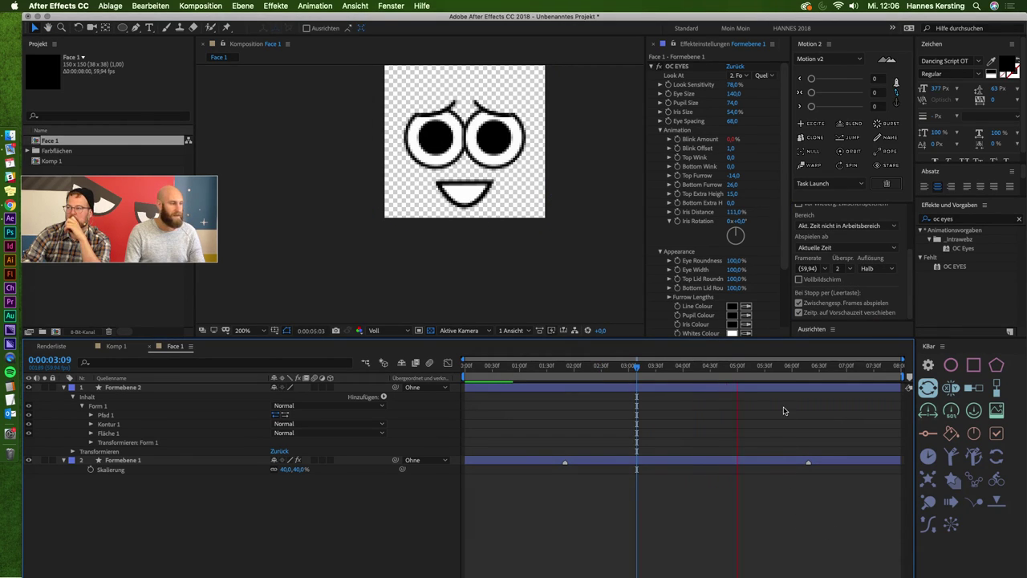
key("space")
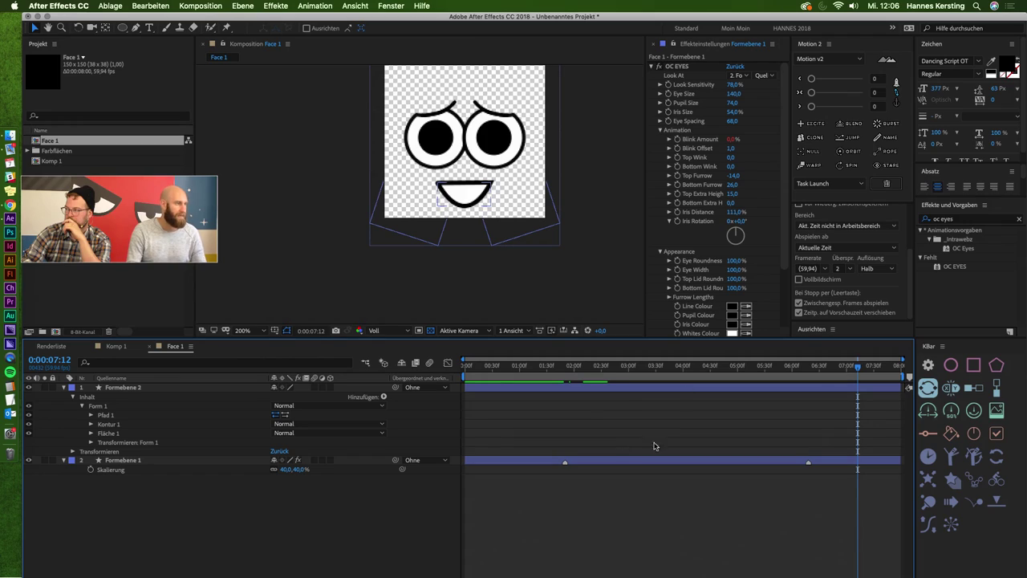
left_click(813, 151)
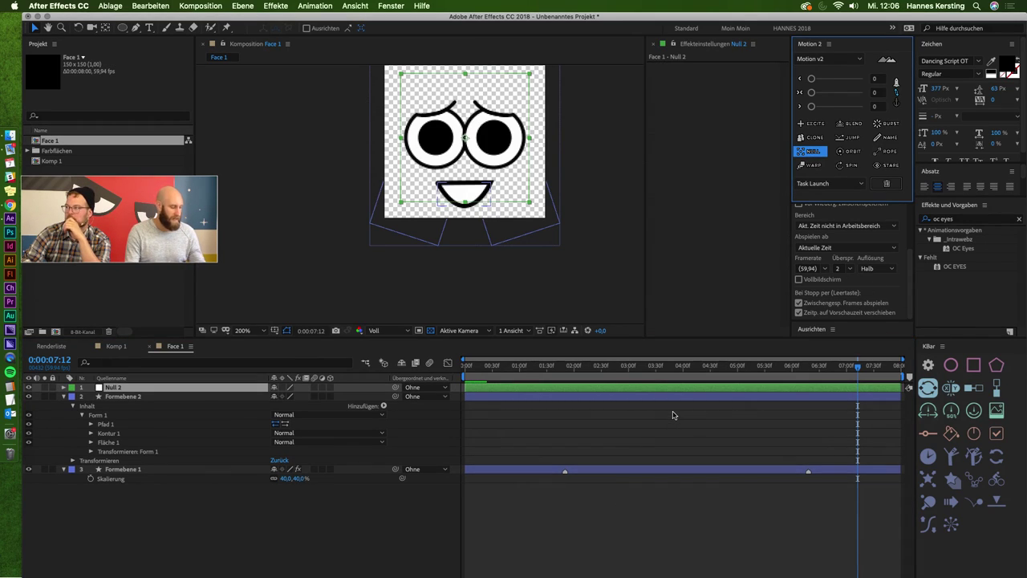
Apply the Wiggle Loop preset to Null 2 with Pos Amp 50.
key("ctrl+space")
type("wig")
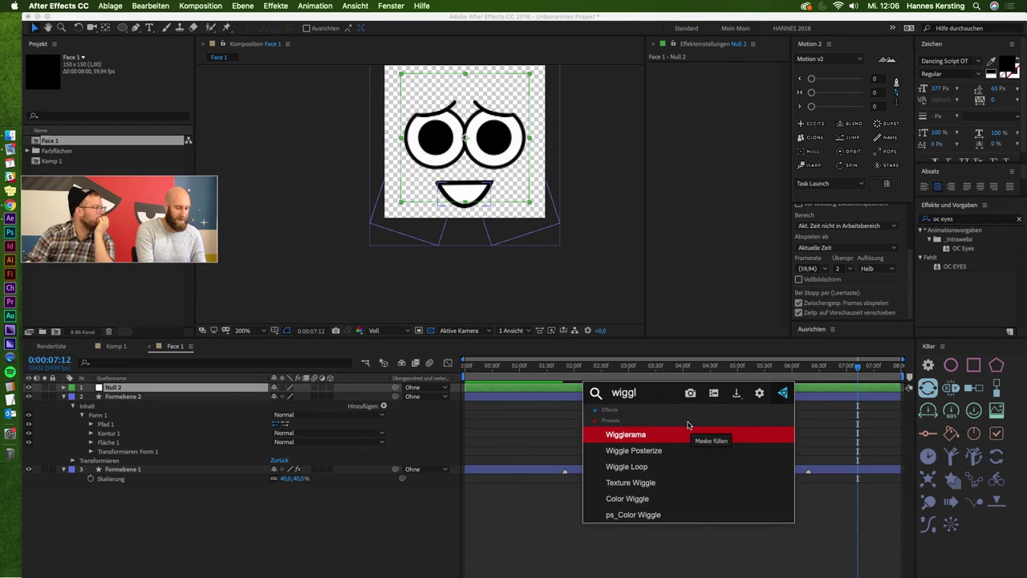
key("Down")
key("Down")
key("Return")
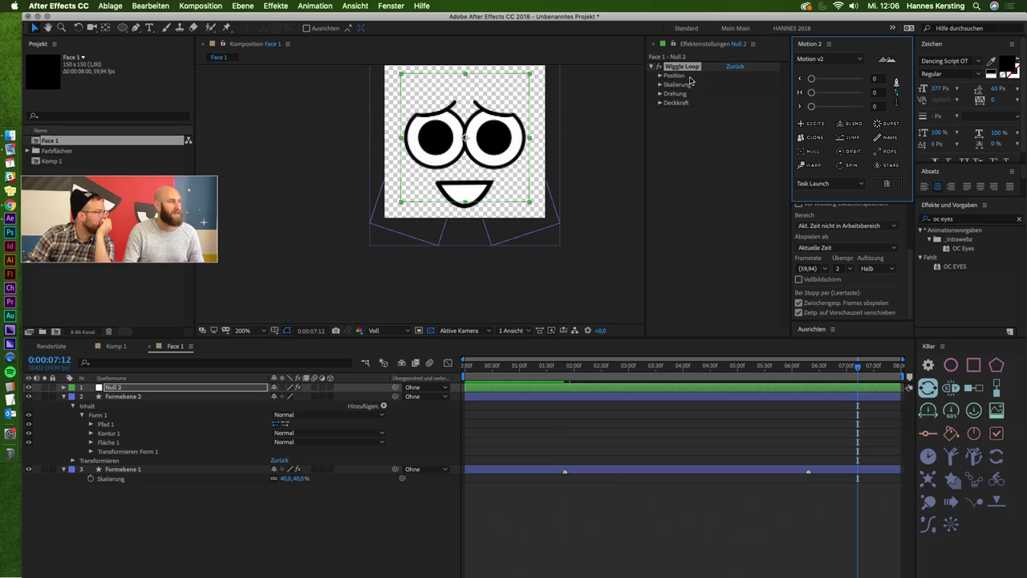
left_click(660, 76)
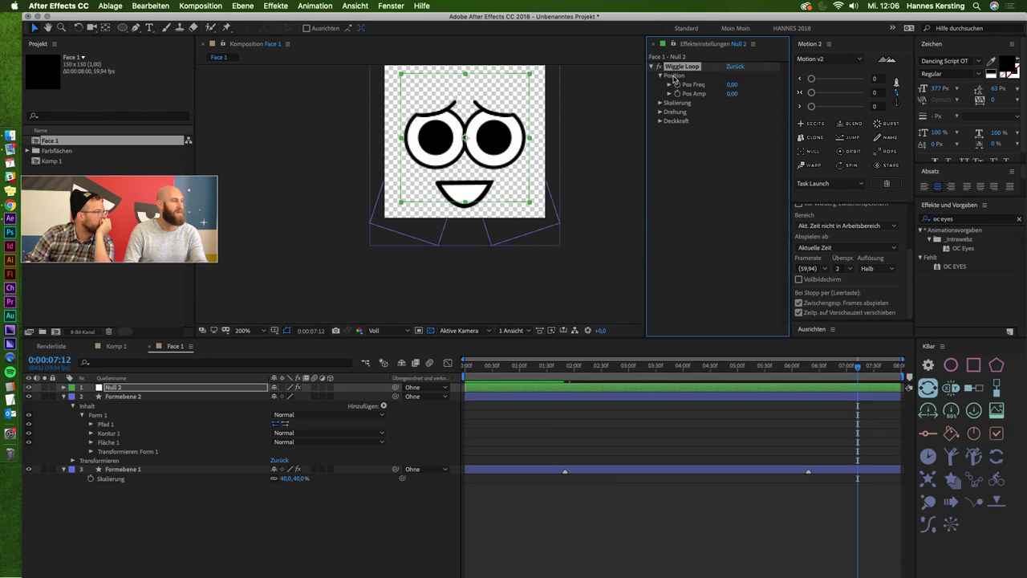
left_click(732, 94)
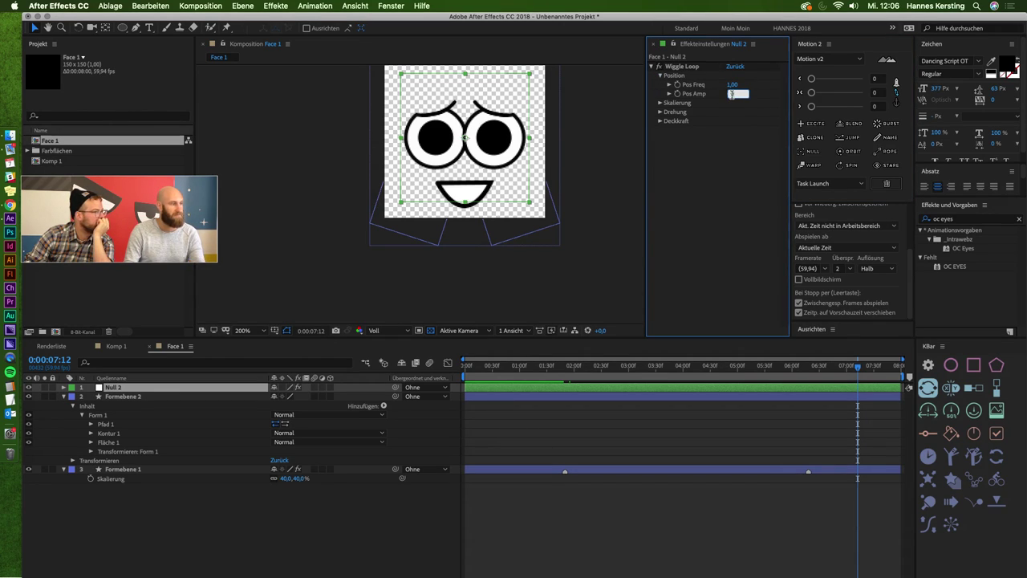
type("50")
key("Return")
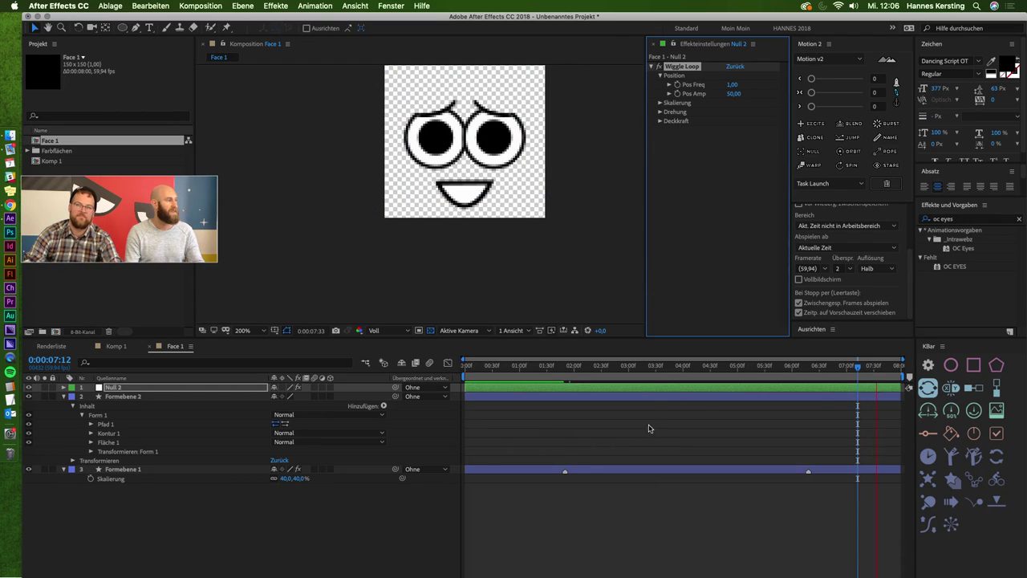
At 0:00:03:23, reposition Null 2 down and right so the eyes follow.
left_click_drag(628, 370, 649, 378)
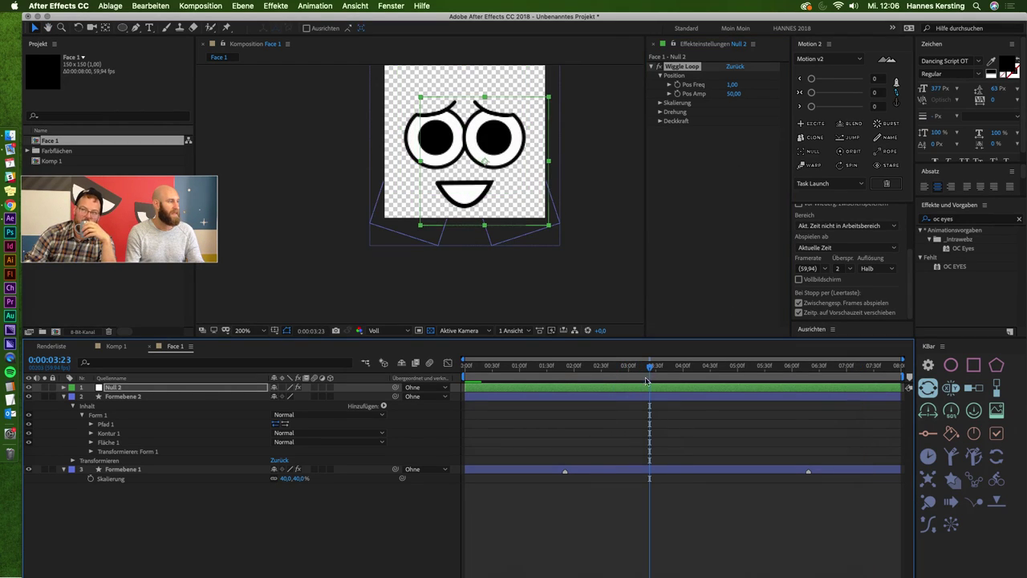
left_click(585, 397)
left_click(591, 388)
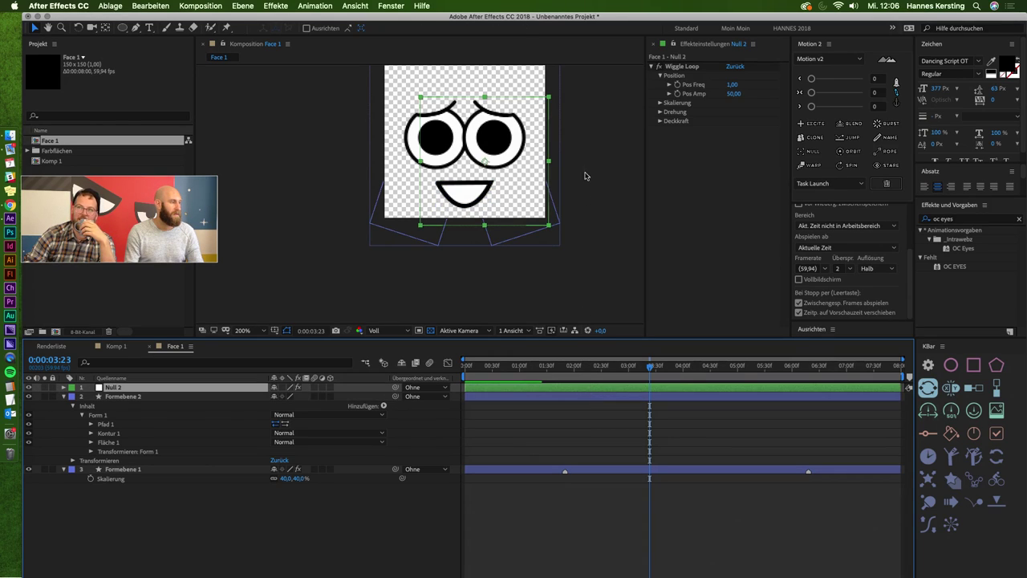
left_click_drag(450, 155, 469, 95)
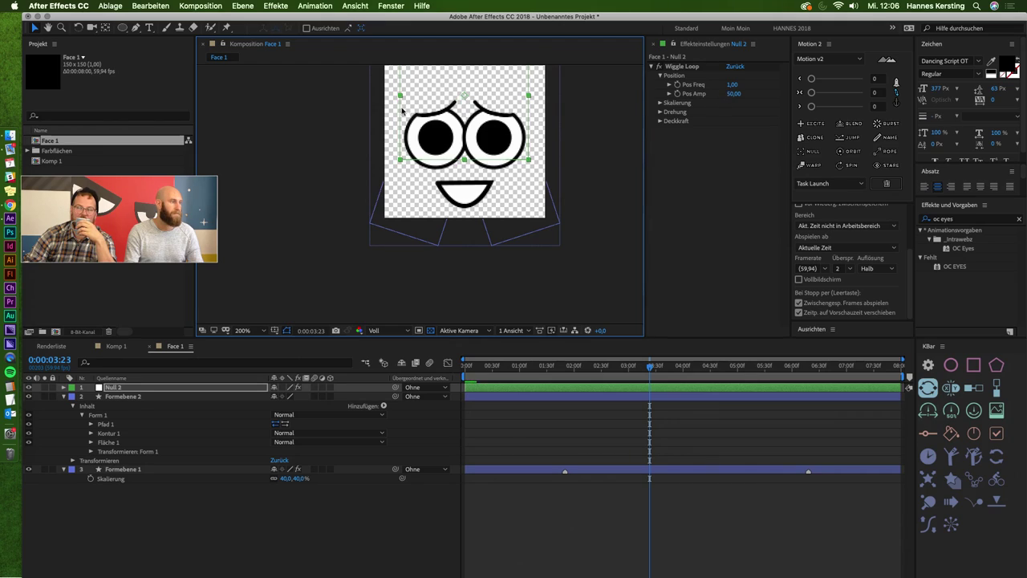
left_click_drag(461, 97, 468, 113)
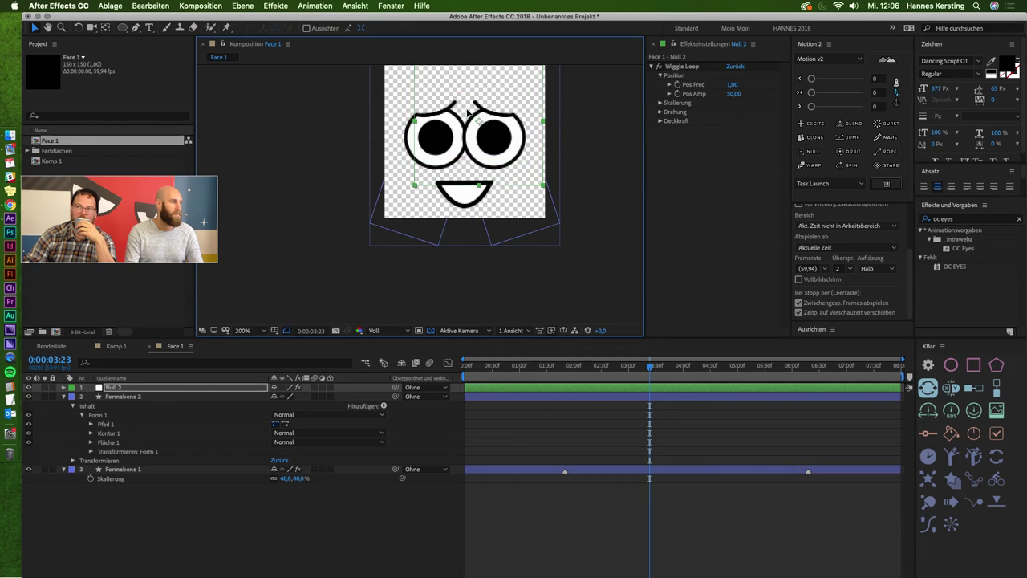
Set OC EYES Look At to Null 2 and scrub to check the tracking.
left_click(622, 396)
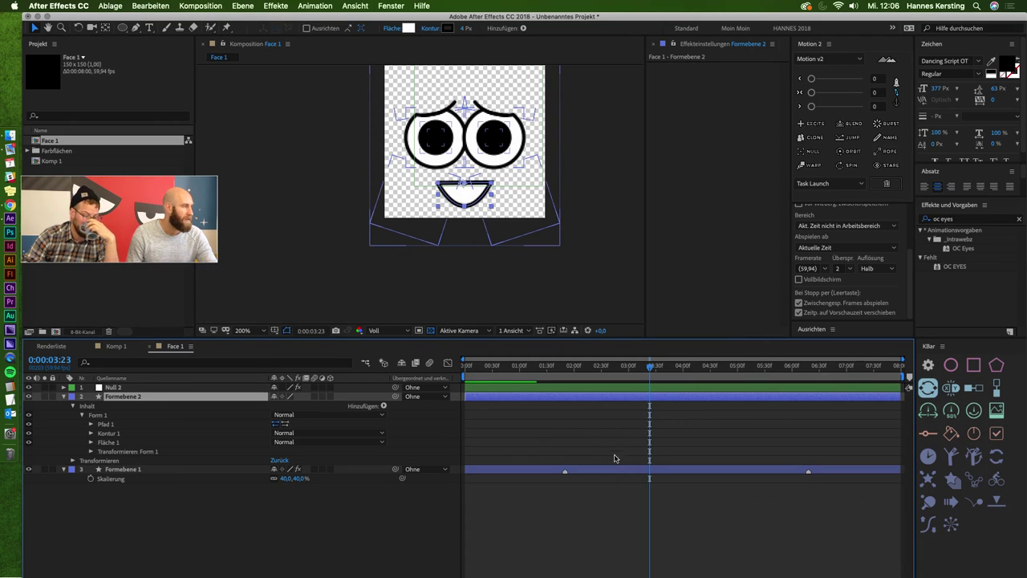
left_click(619, 469)
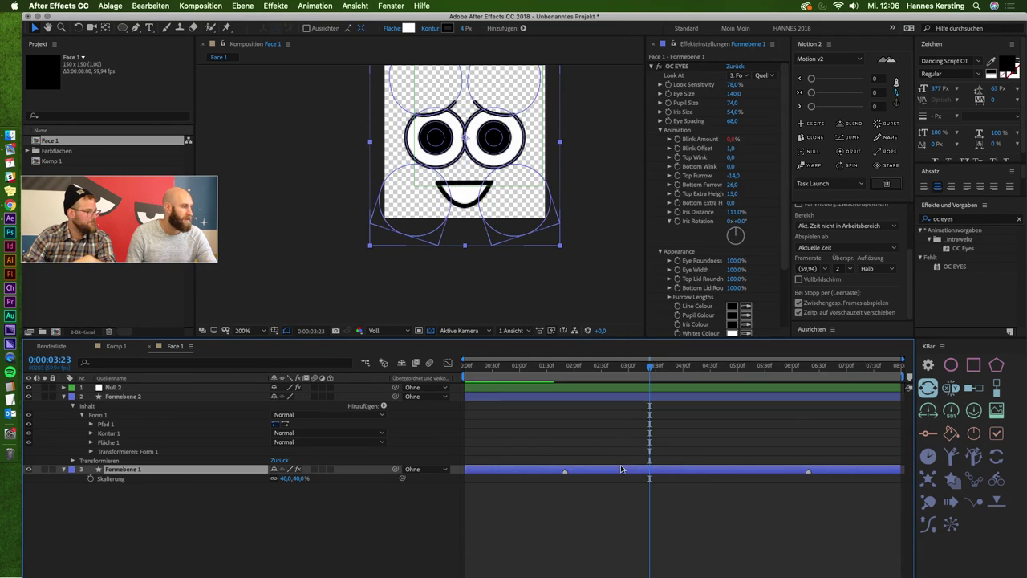
left_click(743, 74)
left_click(700, 471)
left_click(704, 518)
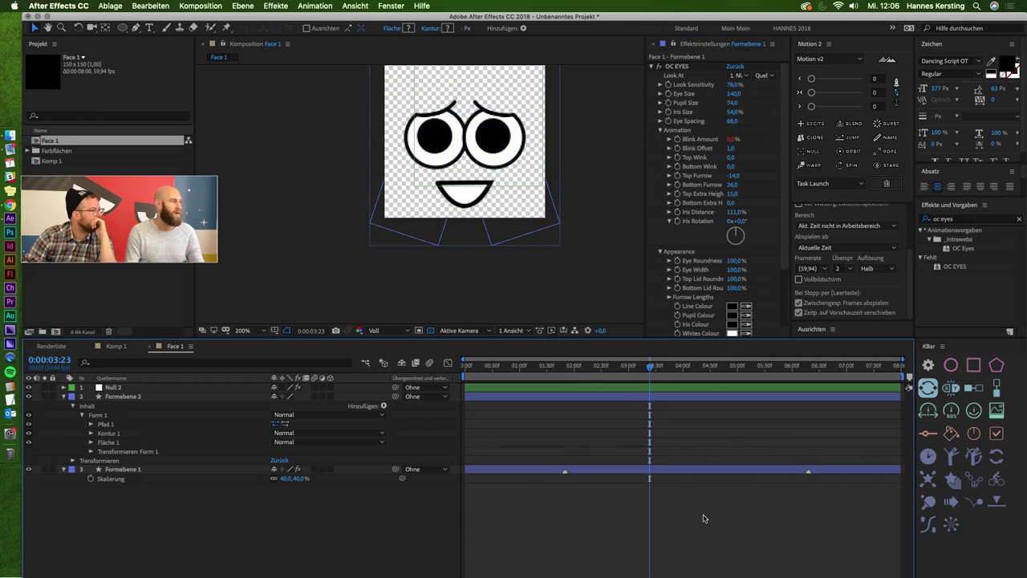
mouse_move(660, 362)
left_mouse_down()
mouse_move(743, 389)
mouse_move(722, 391)
left_mouse_up()
Raise Null 2's Pos Amp to 200 and reveal all layers' modified properties.
left_click(740, 389)
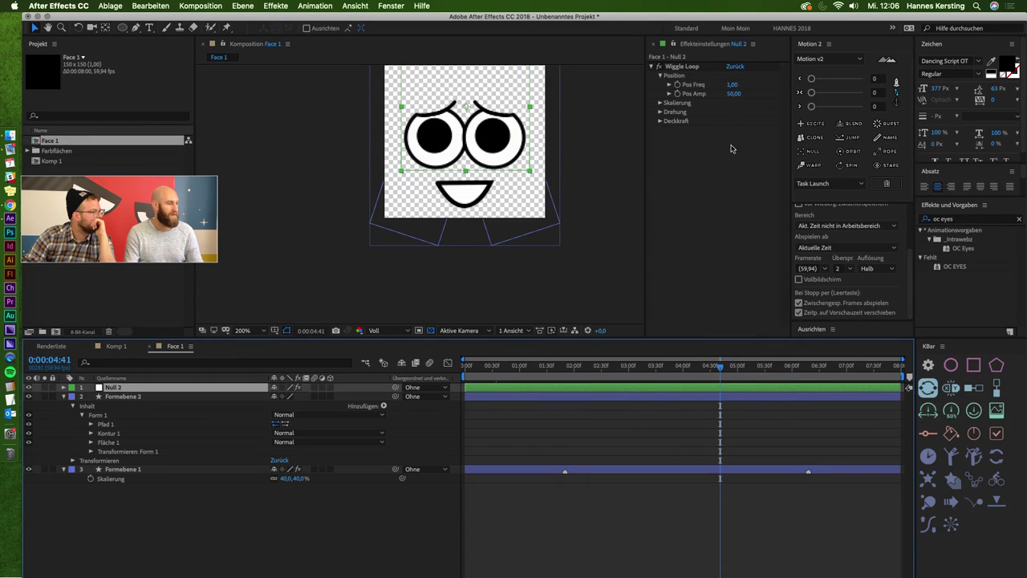
key("Return")
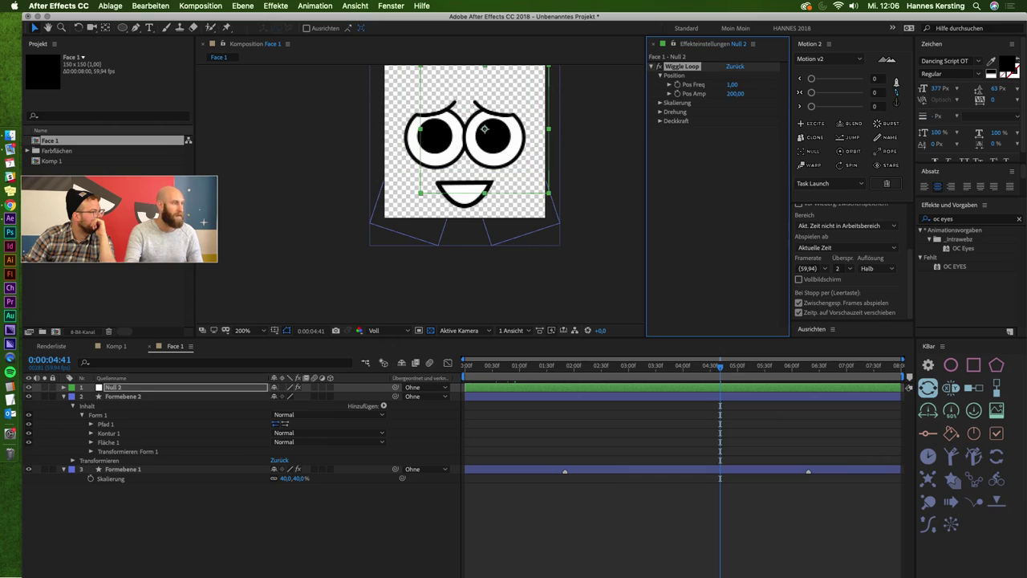
left_click_drag(726, 368, 499, 368)
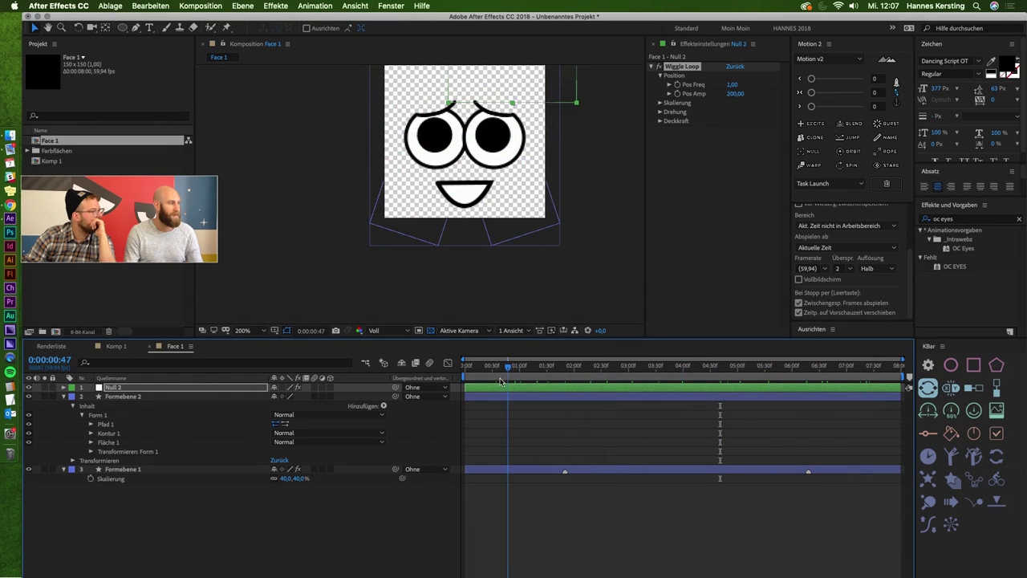
key("ctrl+a")
key("u")
key("u")
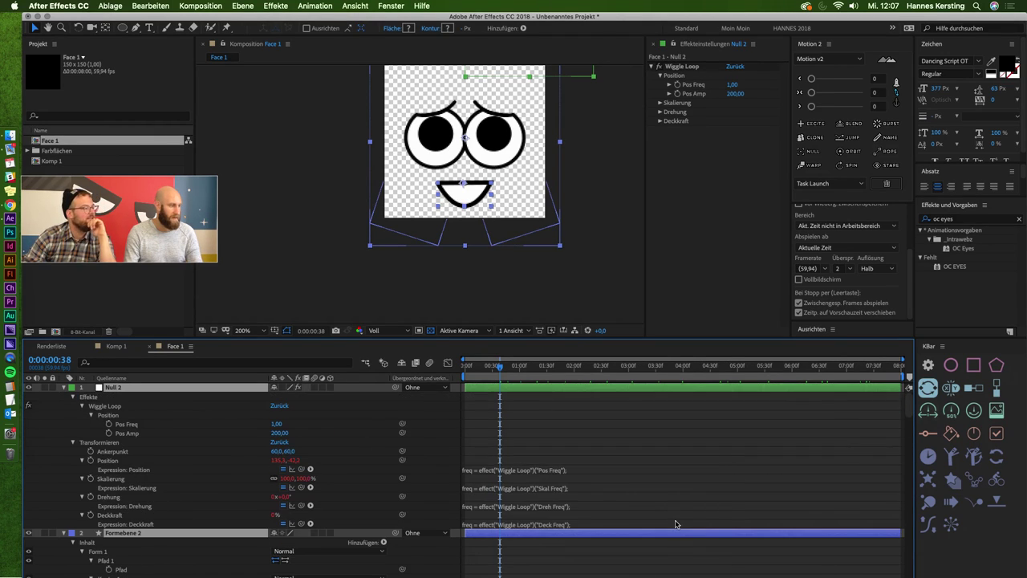
key("u")
key("u")
left_click(546, 376)
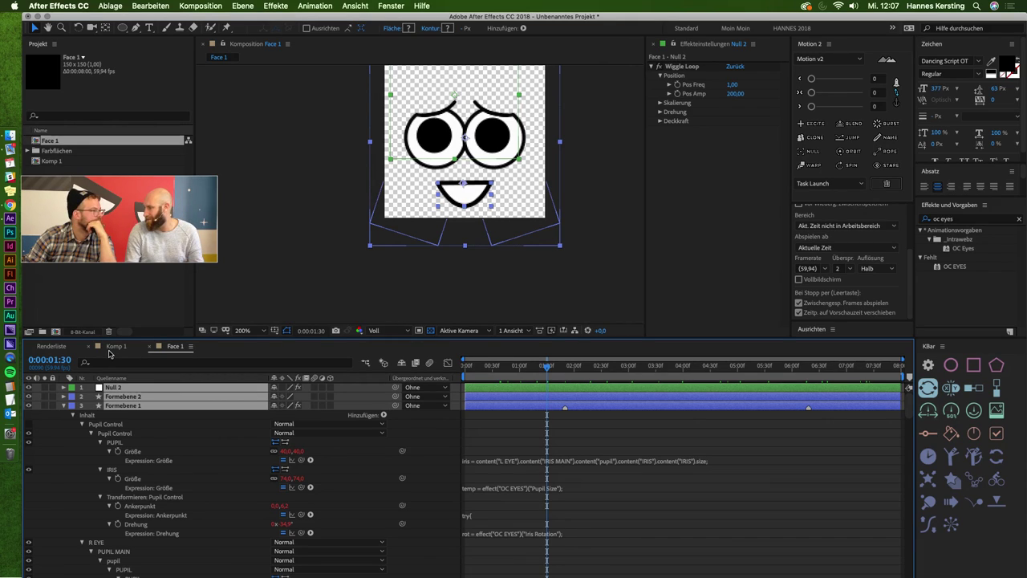
Drop Face 1 into Komp 1 and place it as layer 2, just below Controller.
left_click(113, 349)
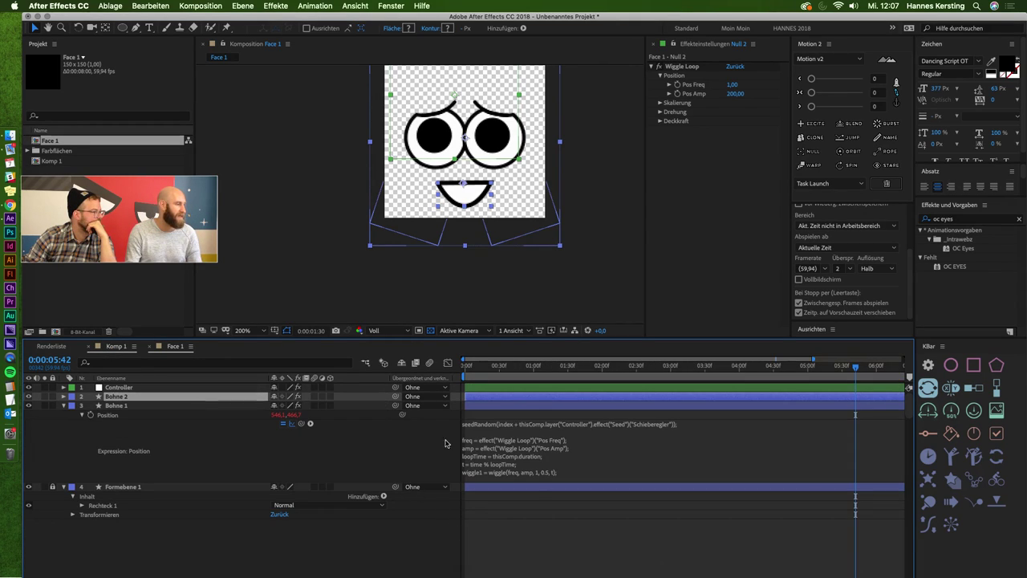
left_click_drag(64, 157, 107, 157)
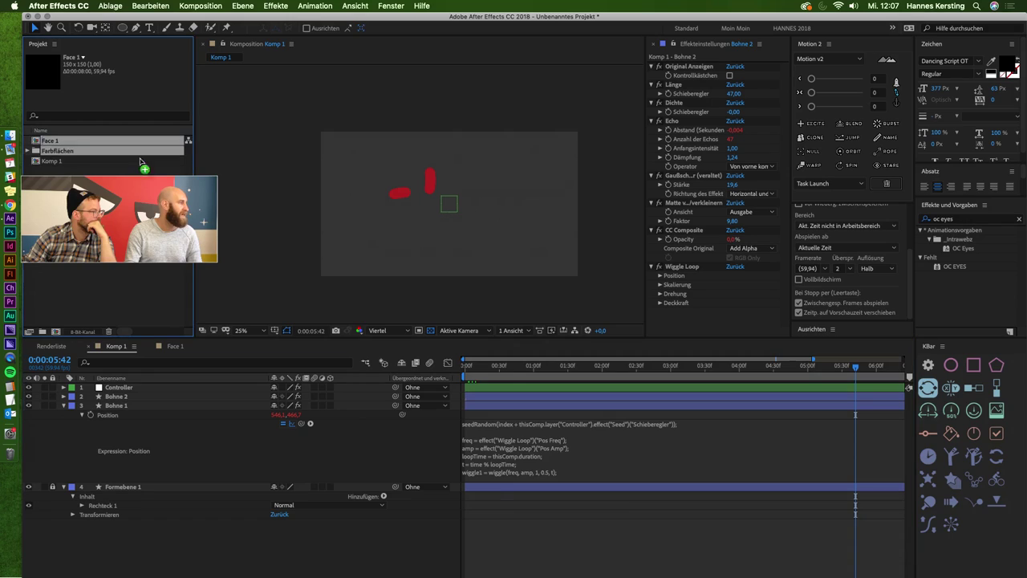
left_click_drag(387, 193, 388, 194)
scroll(393, 197, "up", 4)
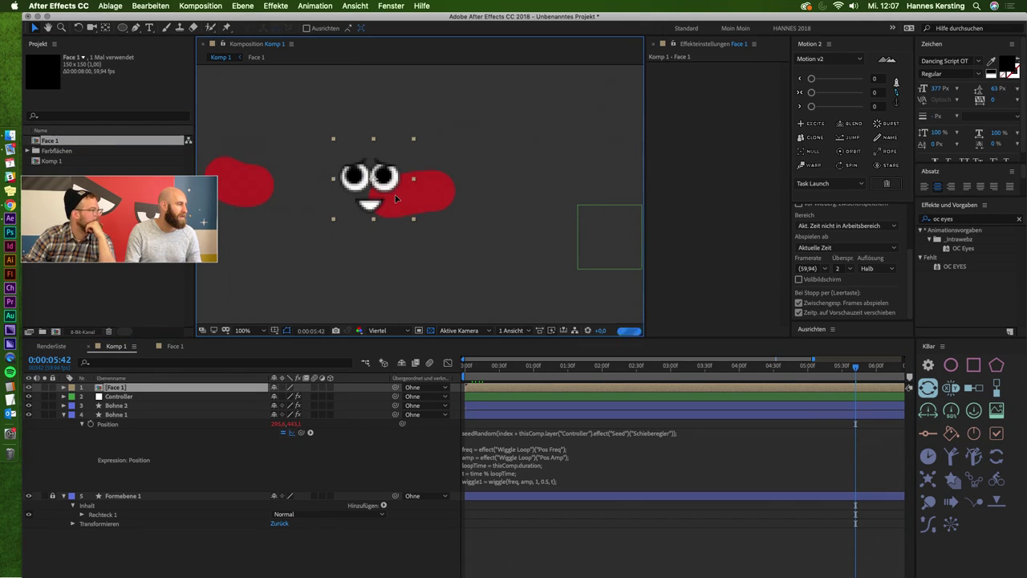
key("Return")
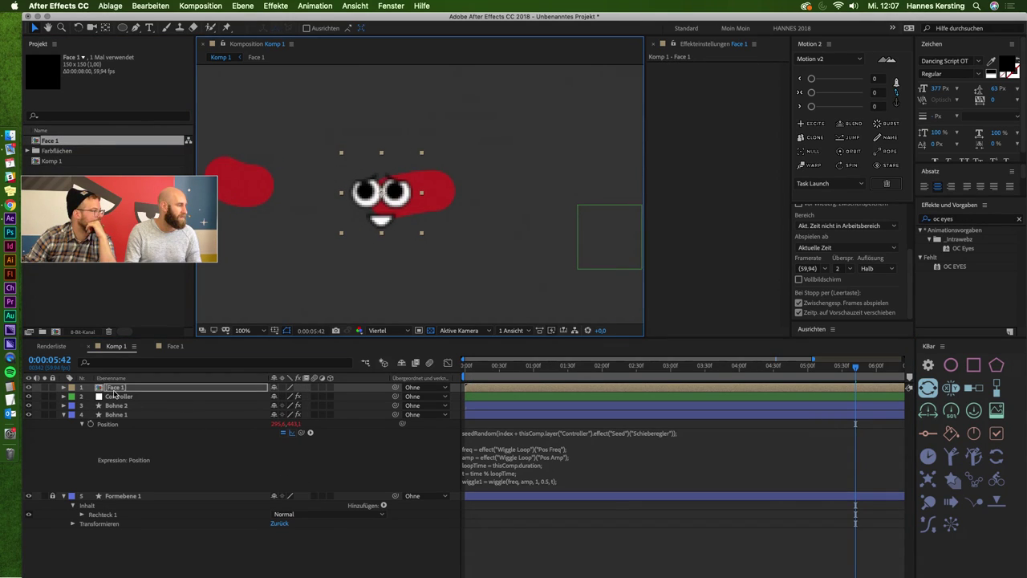
left_click_drag(119, 388, 160, 490)
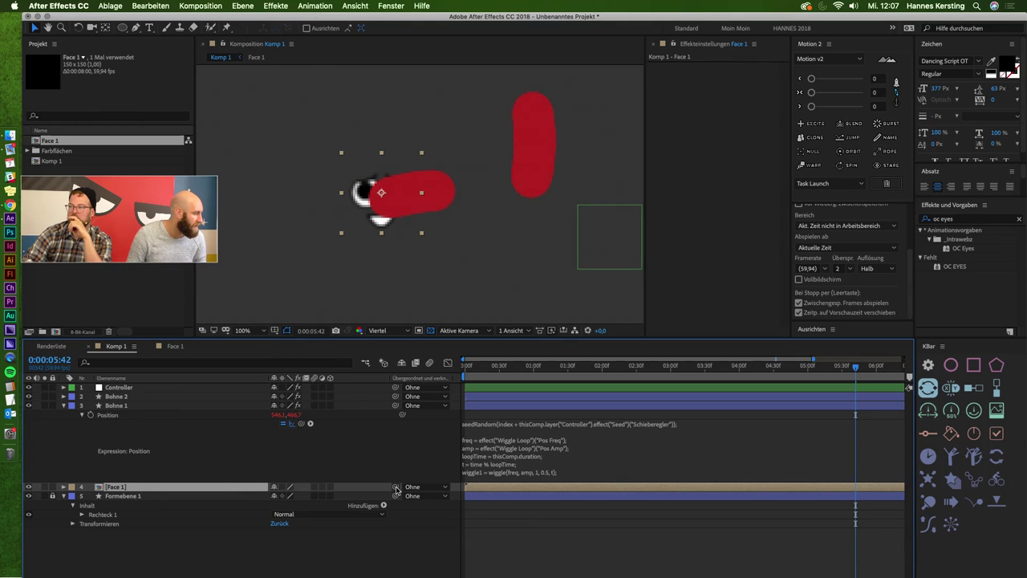
left_click_drag(98, 489, 119, 396)
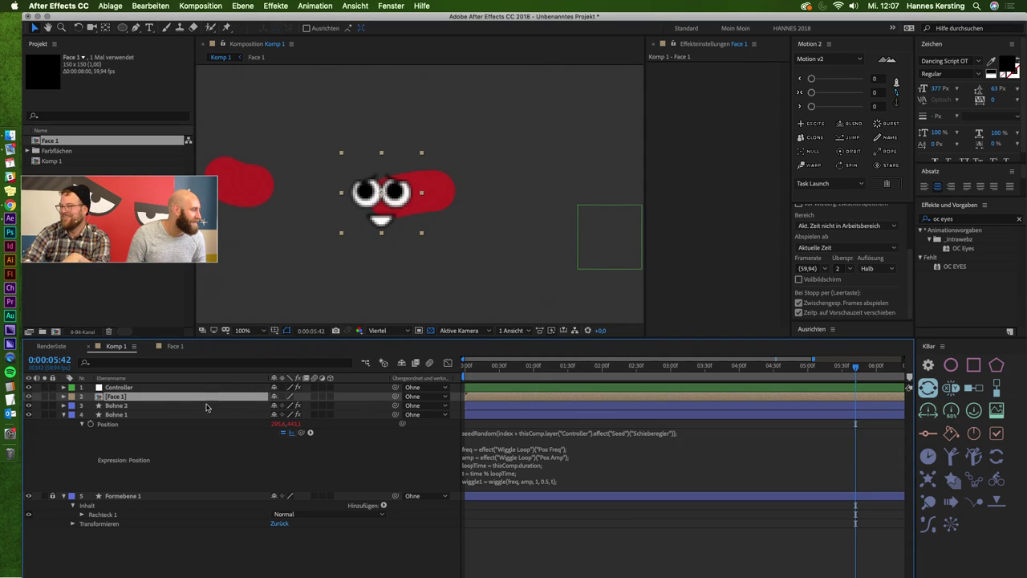
left_click(127, 413)
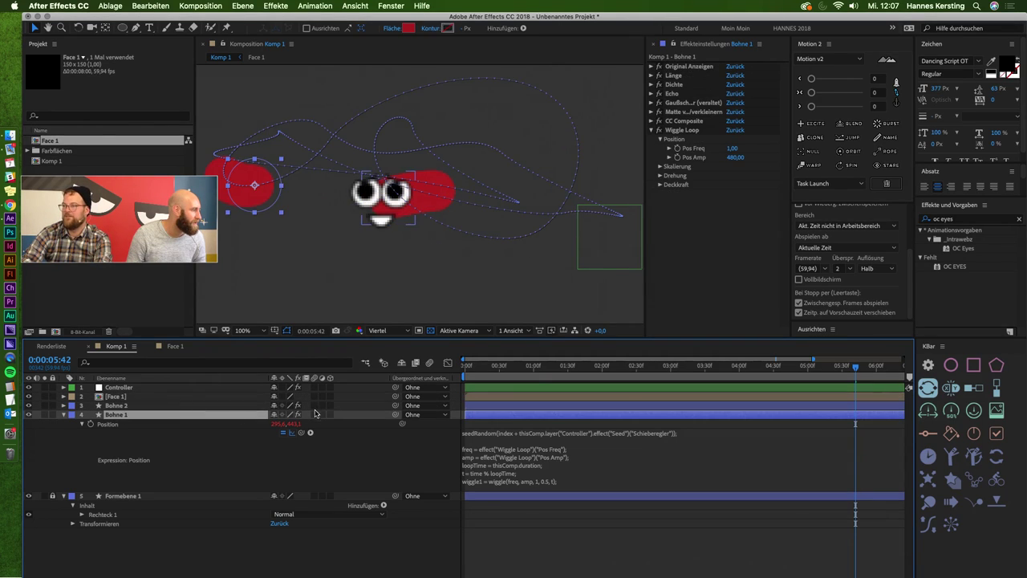
left_click(127, 406)
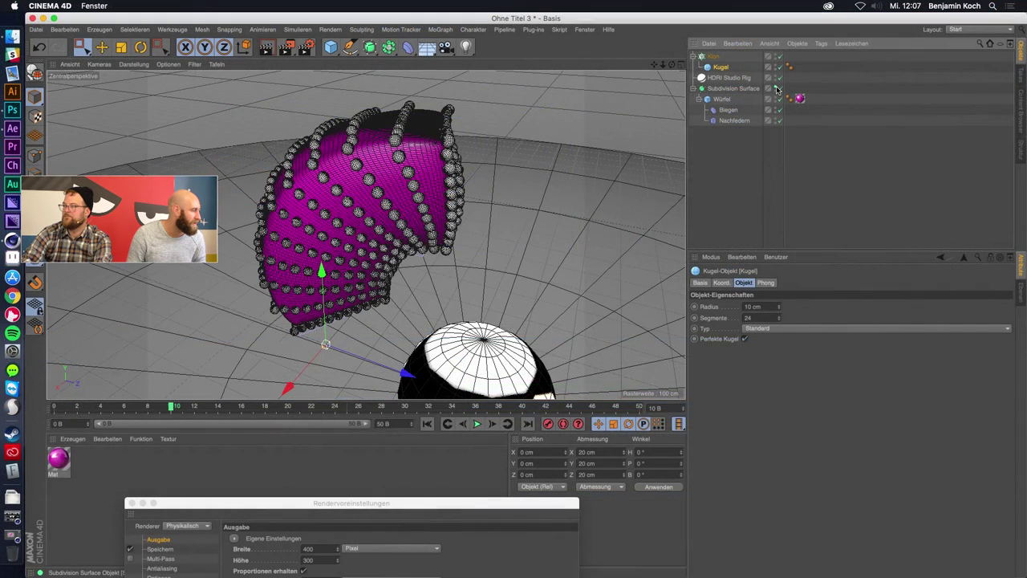
Hide the magenta mesh, replay the sphere-clone animation from frame 0, and select Klon.
left_click(776, 89)
left_click(426, 424)
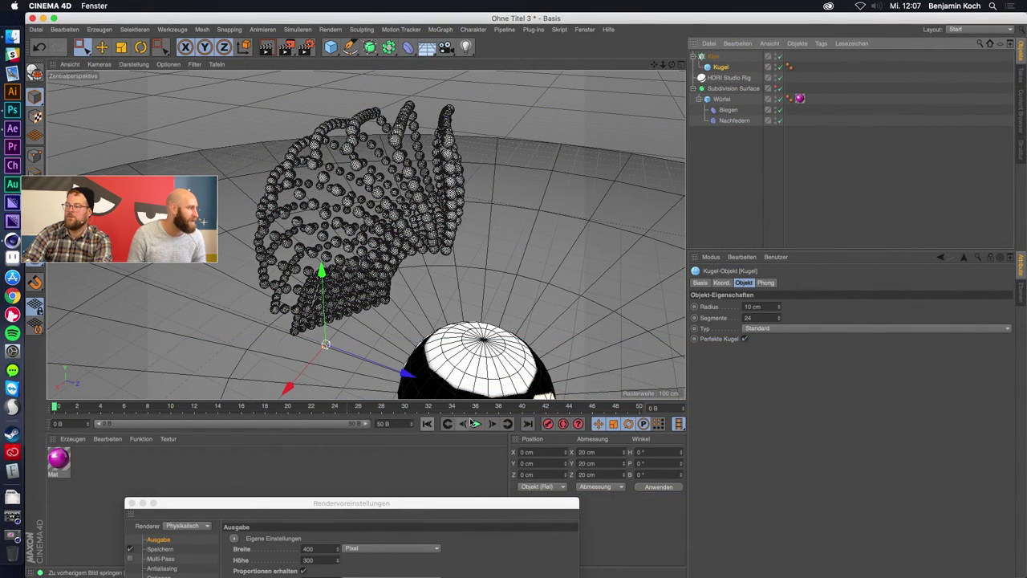
left_click(476, 424)
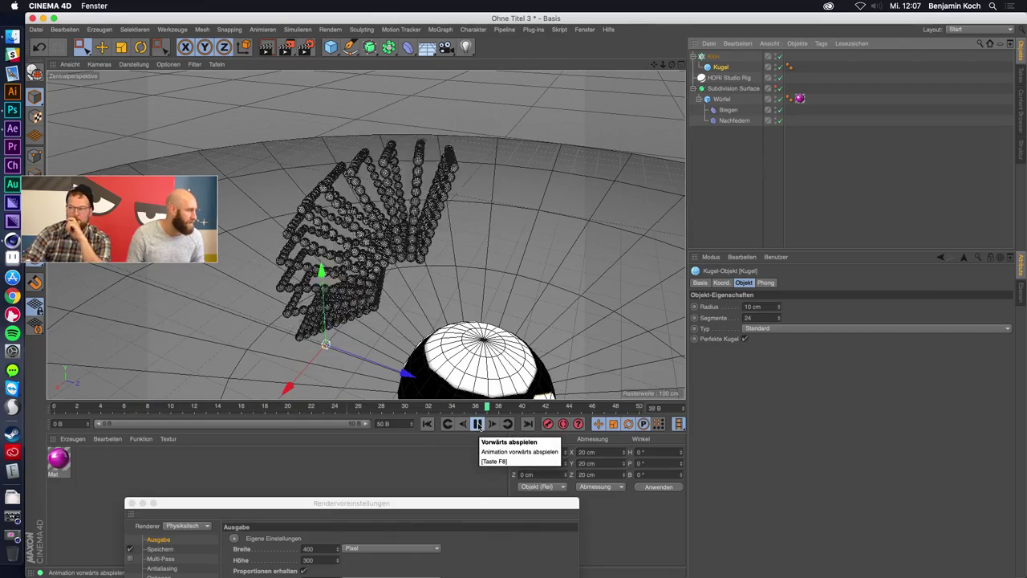
left_click(478, 425)
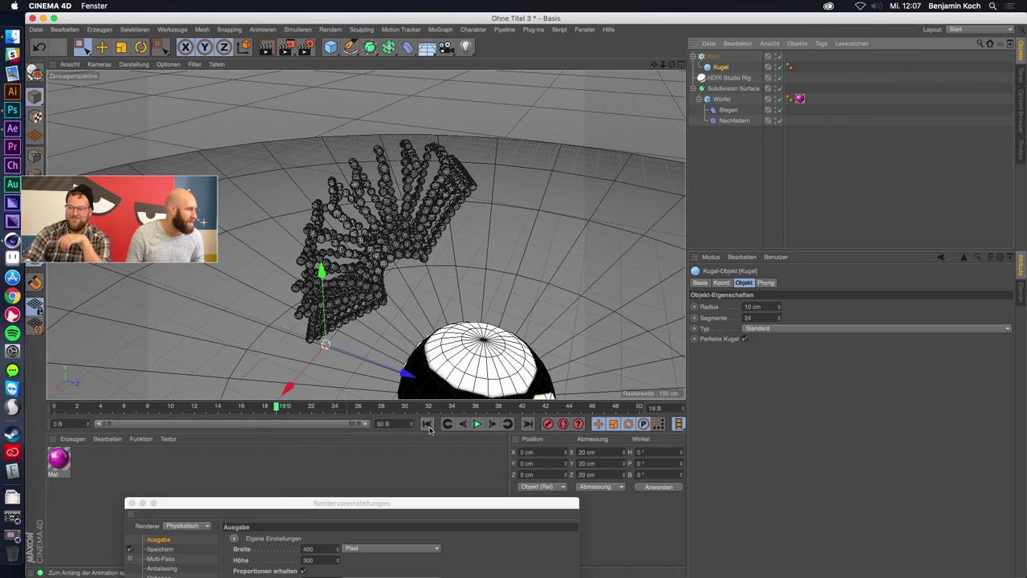
left_click(429, 427)
left_click(485, 425)
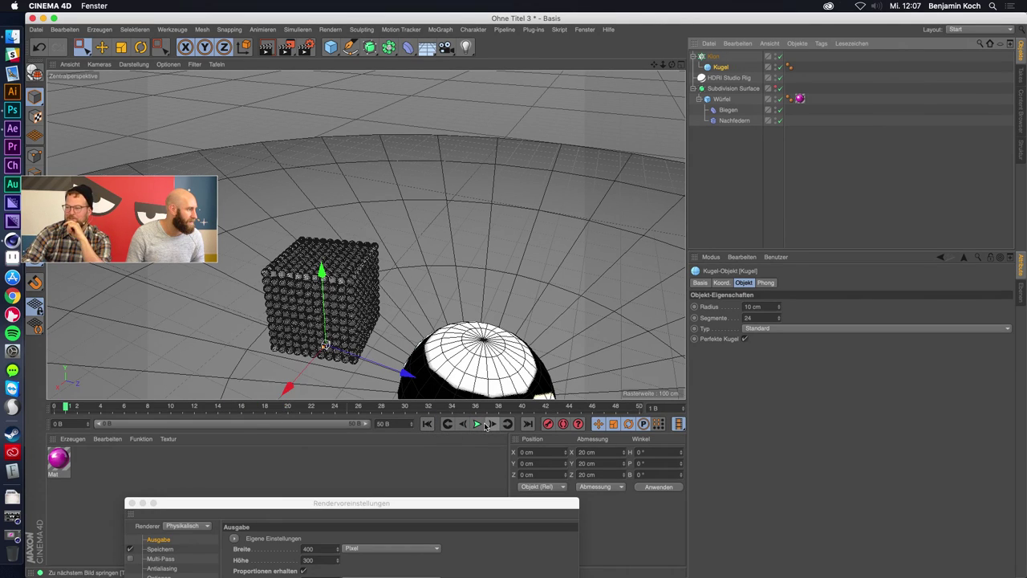
left_click(477, 425)
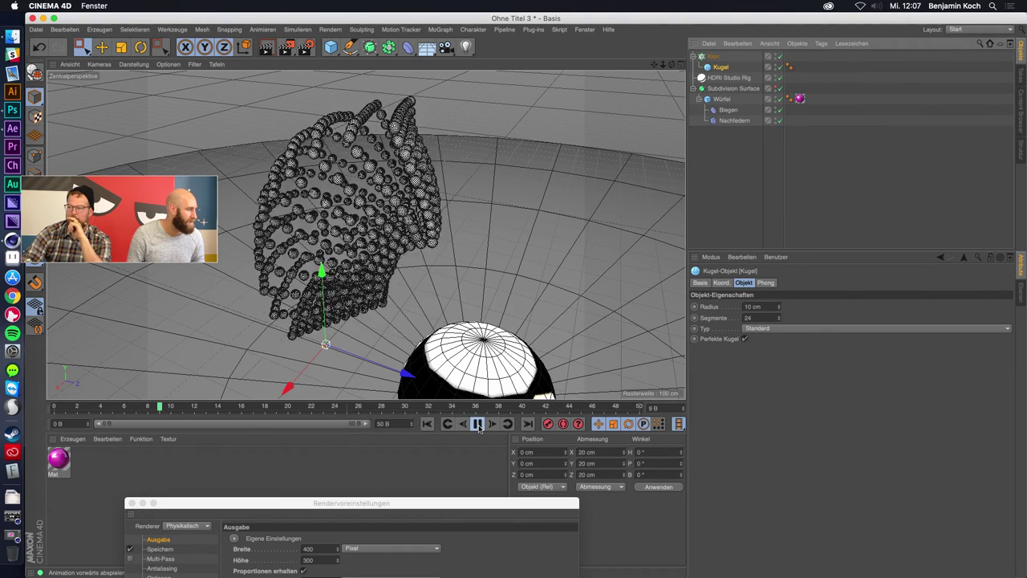
left_click(713, 57)
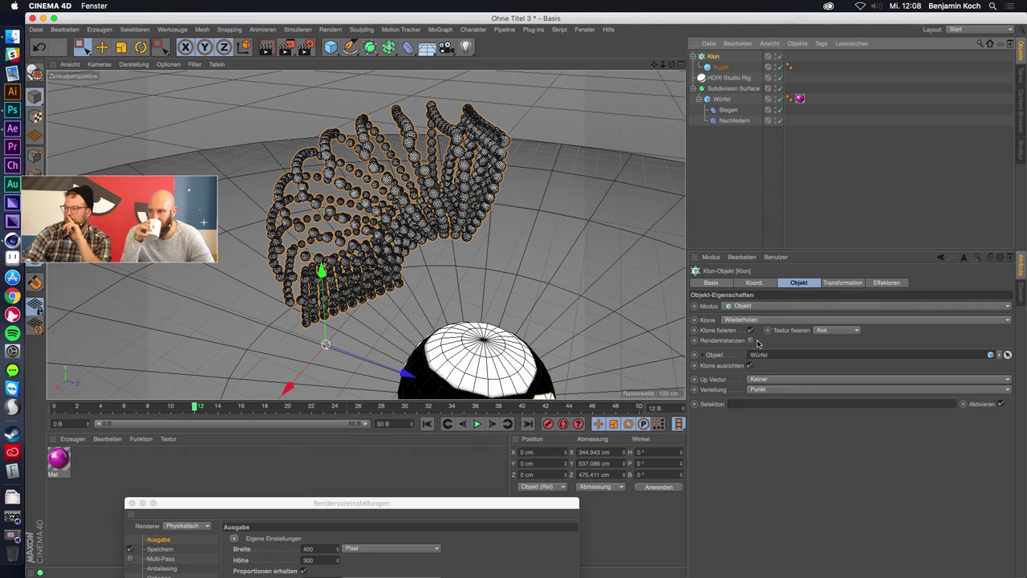
Set the clone distribution to Volumen and give the Kugel sphere 3 segments.
left_click(770, 391)
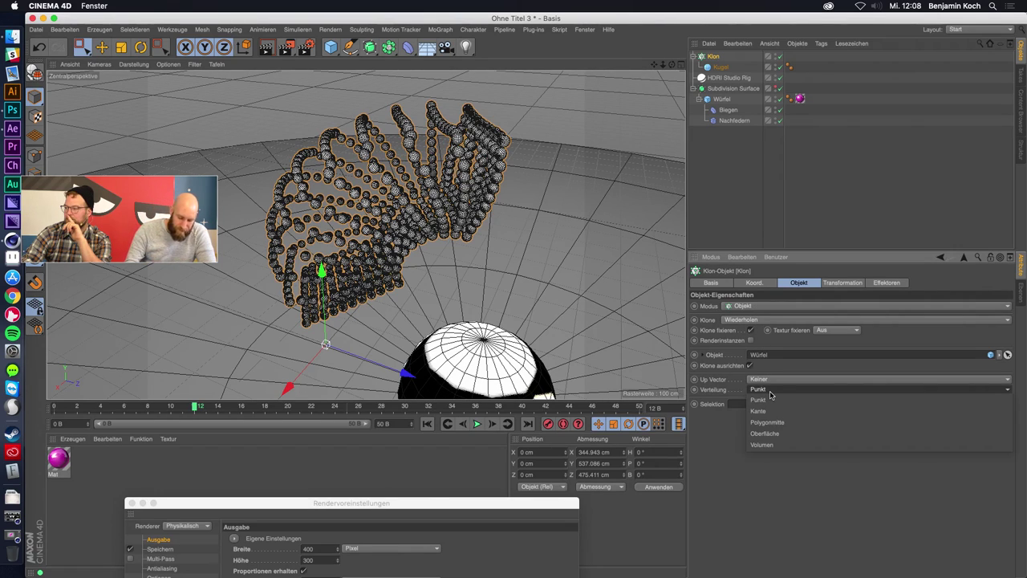
left_click(763, 444)
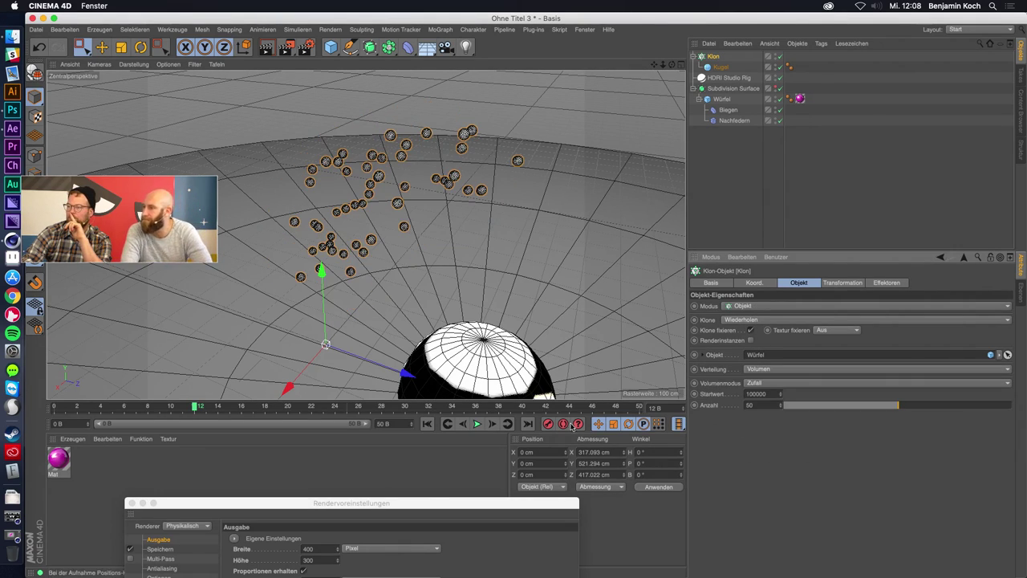
left_click(476, 424)
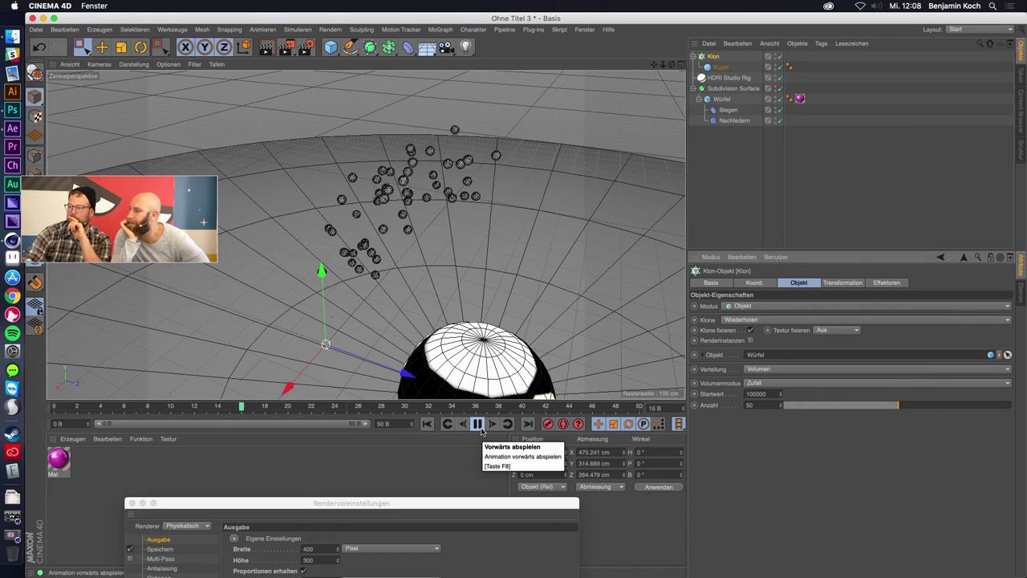
left_click(481, 429)
left_click(478, 425)
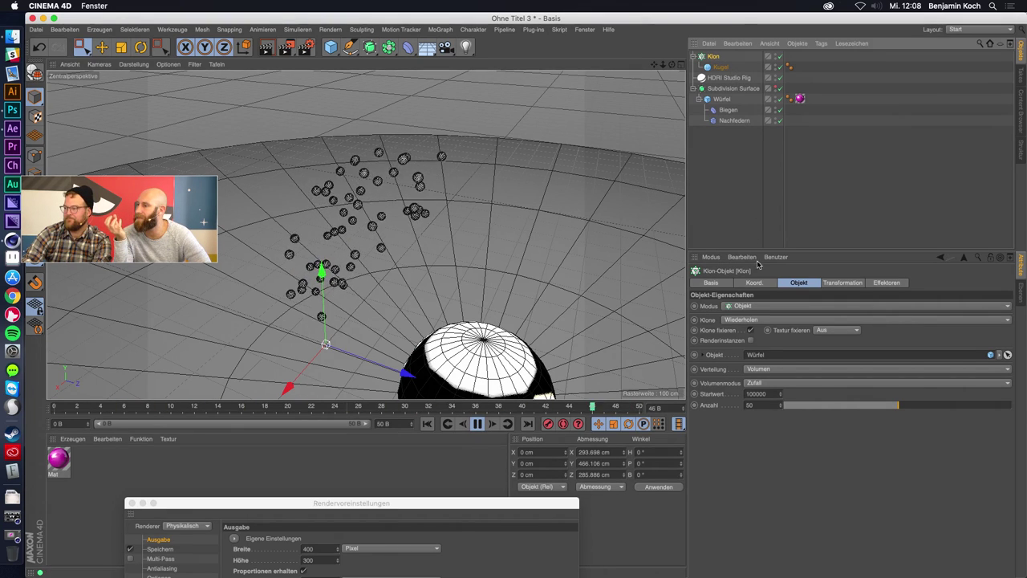
left_click(721, 67)
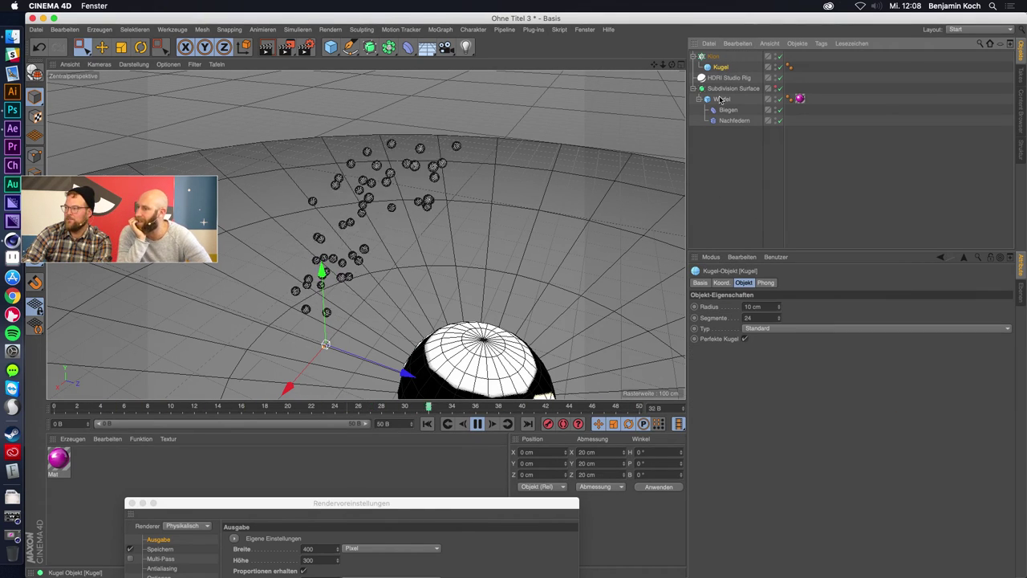
left_click(769, 318)
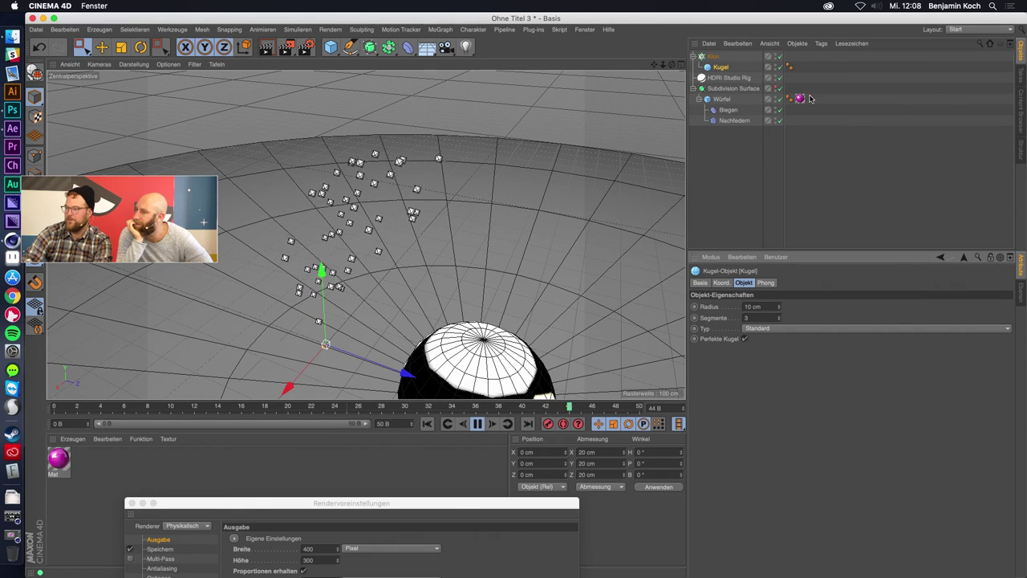
Set the cloner's Volumenmodus to Oberfläche and raise Anzahl to 500.
left_click(728, 57)
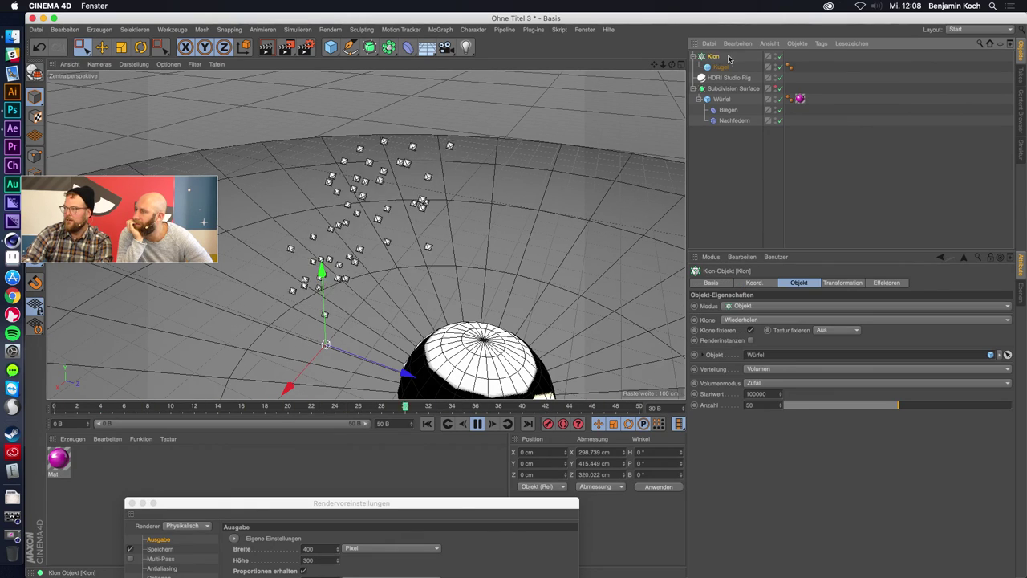
left_click(777, 384)
left_click(783, 404)
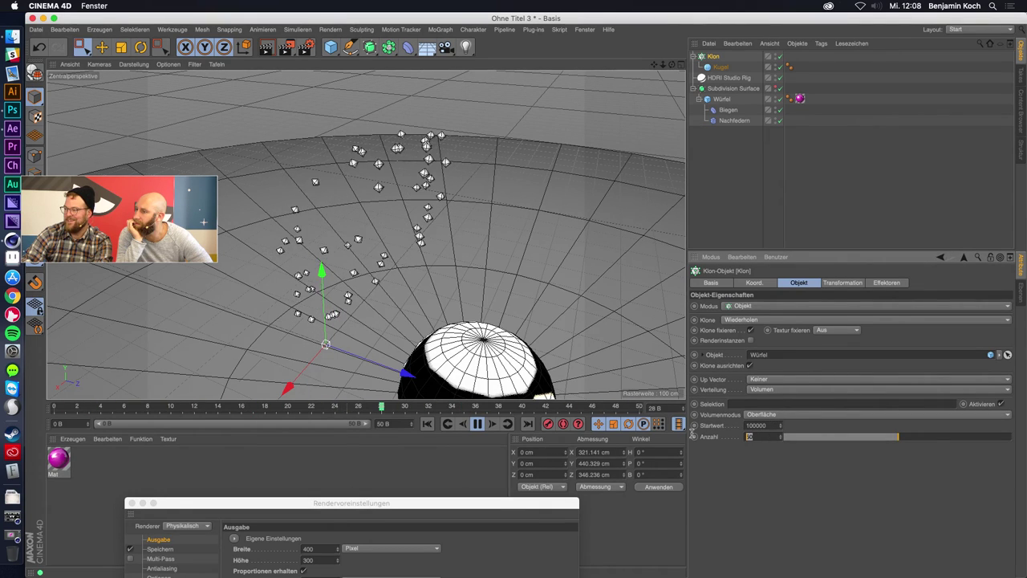
type("150")
key("Return")
left_click_drag(481, 241, 573, 320, "alt")
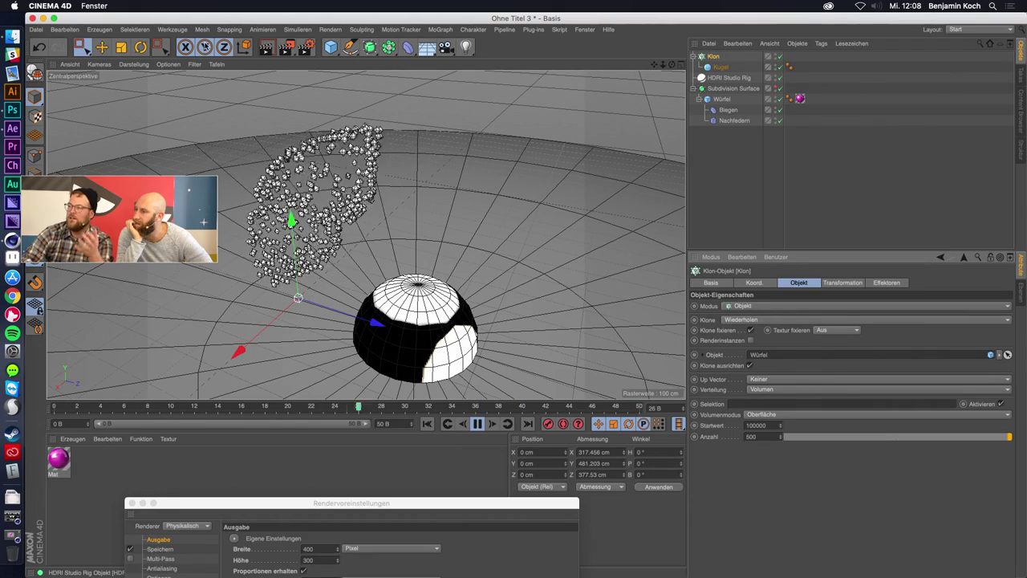
left_click(440, 29)
mouse_move(462, 45)
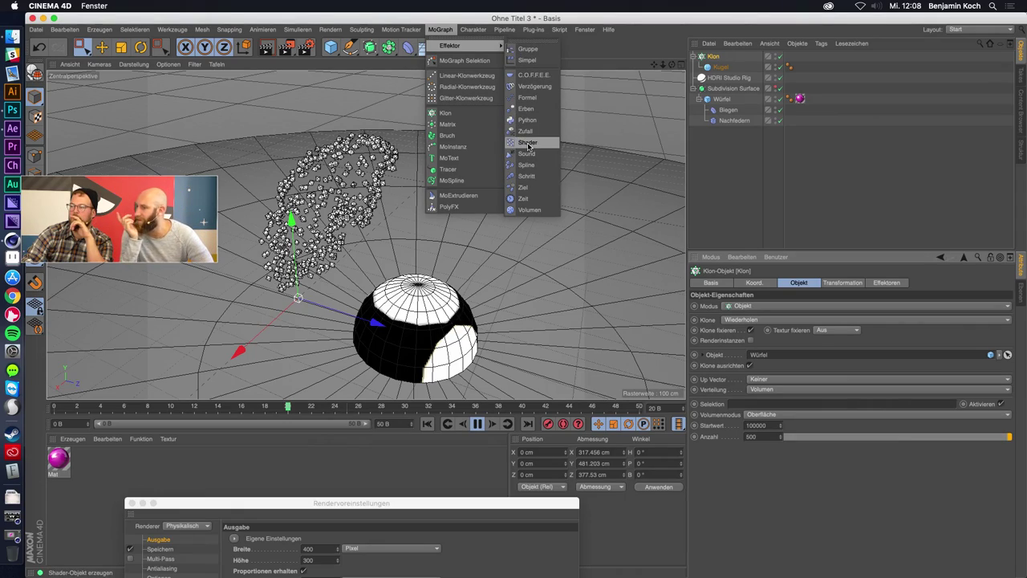
Add a Zufall effector to the cloner and set its Deformation to Objekte.
left_click(526, 130)
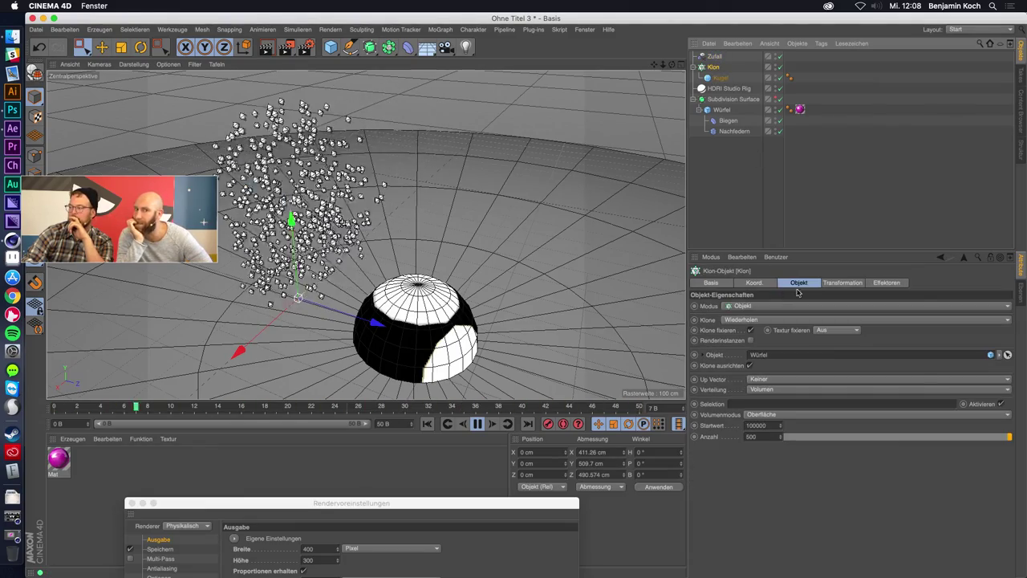
left_click(842, 283)
left_click(886, 283)
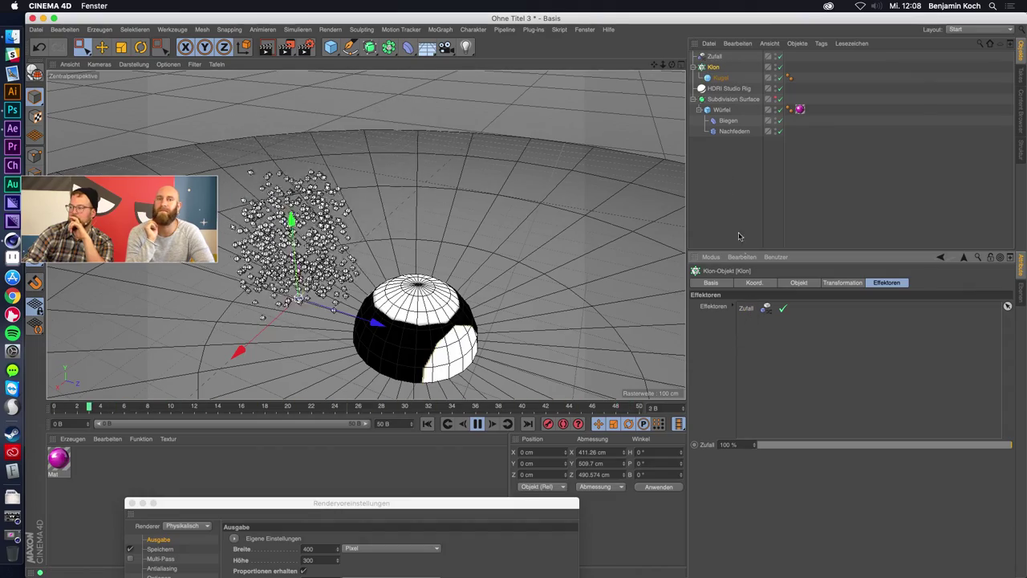
double_click(747, 309)
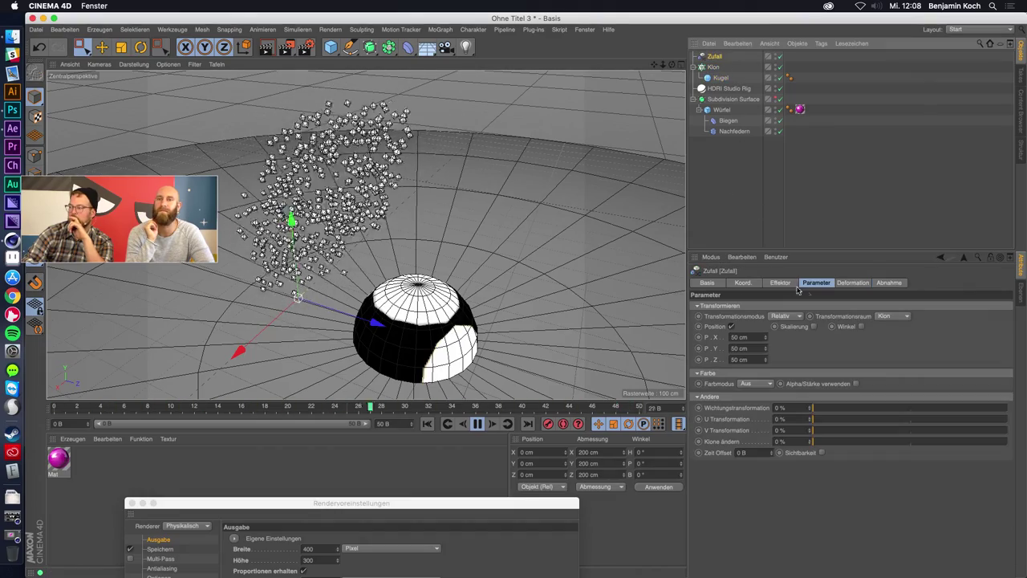
left_click(852, 283)
left_click(758, 306)
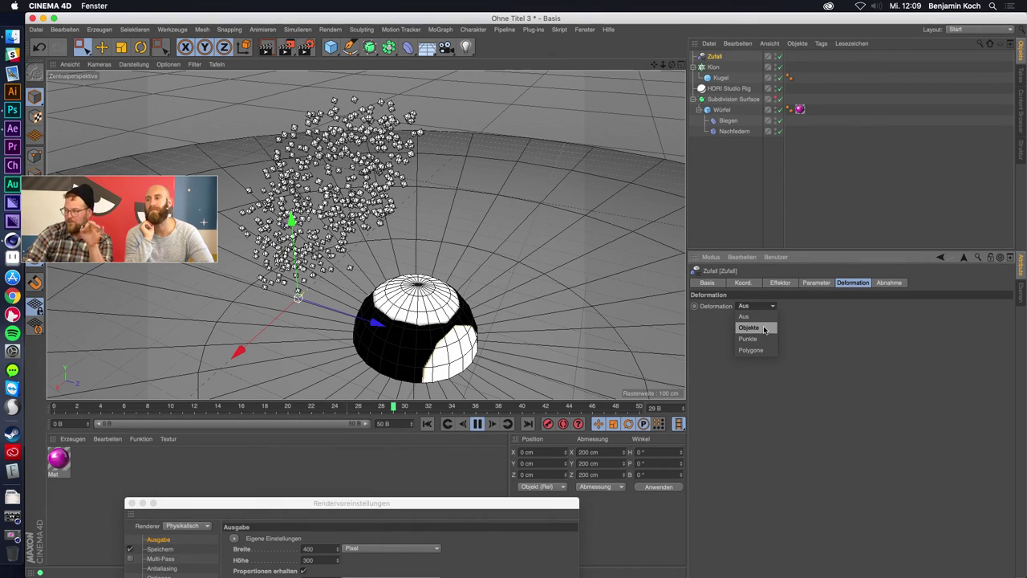
left_click(764, 328)
key("space")
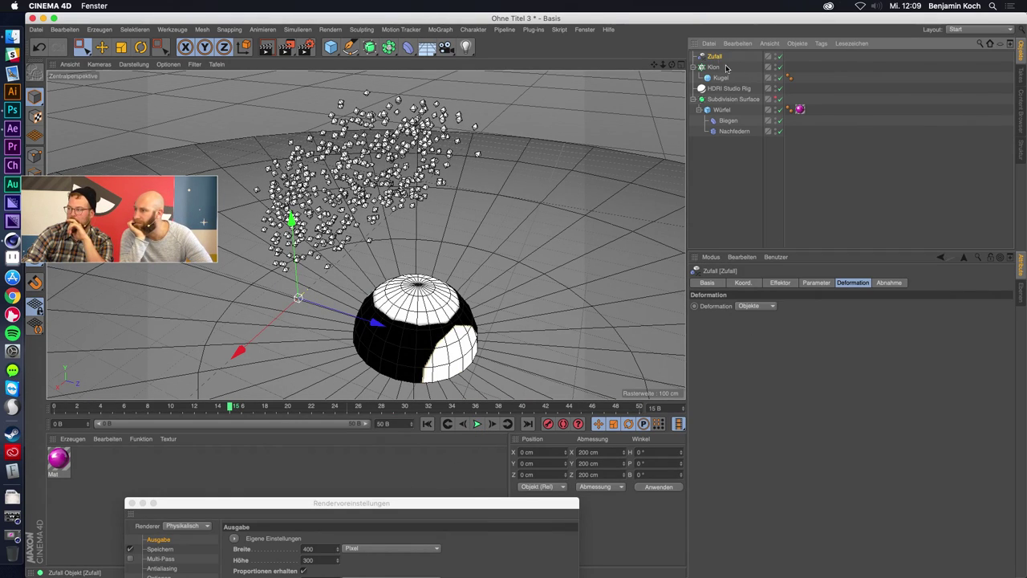
Turn off random Position and enable uniform random scaling with Skalieren 2.
left_click(807, 285)
left_click(731, 328)
left_click(732, 328)
left_click(731, 328)
left_click(731, 328)
left_click(732, 328)
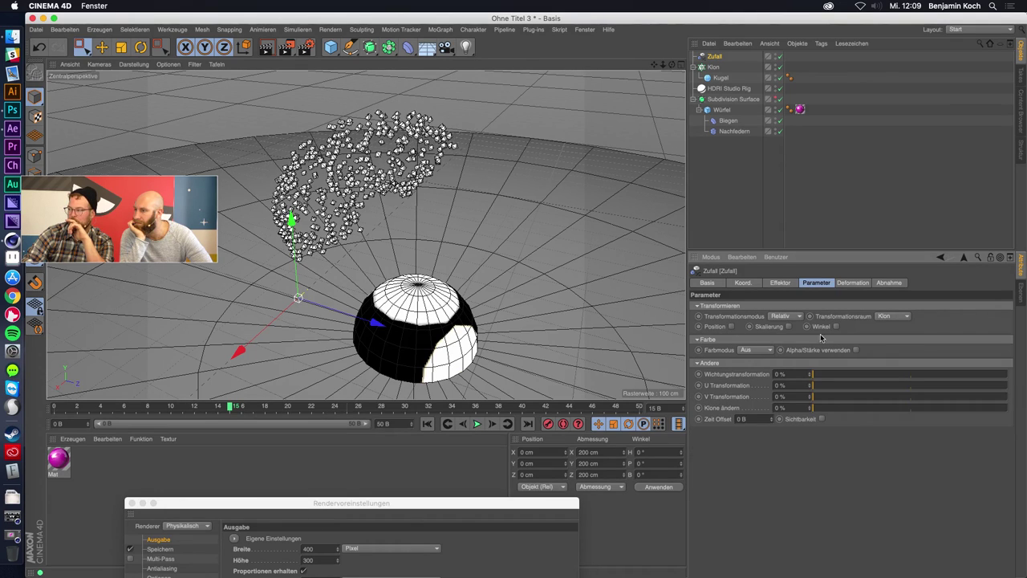
left_click(791, 327)
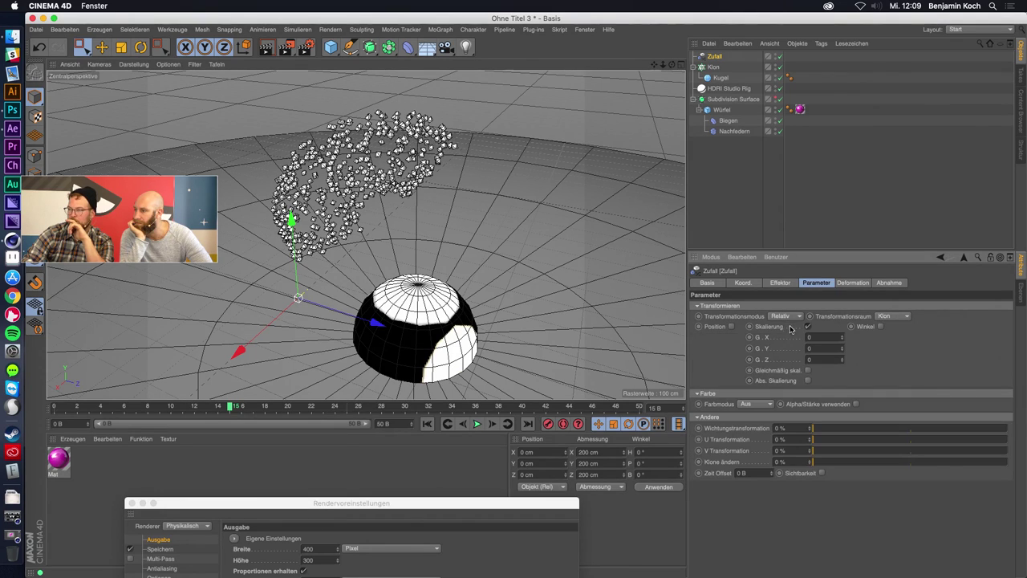
left_click(809, 371)
key("Return")
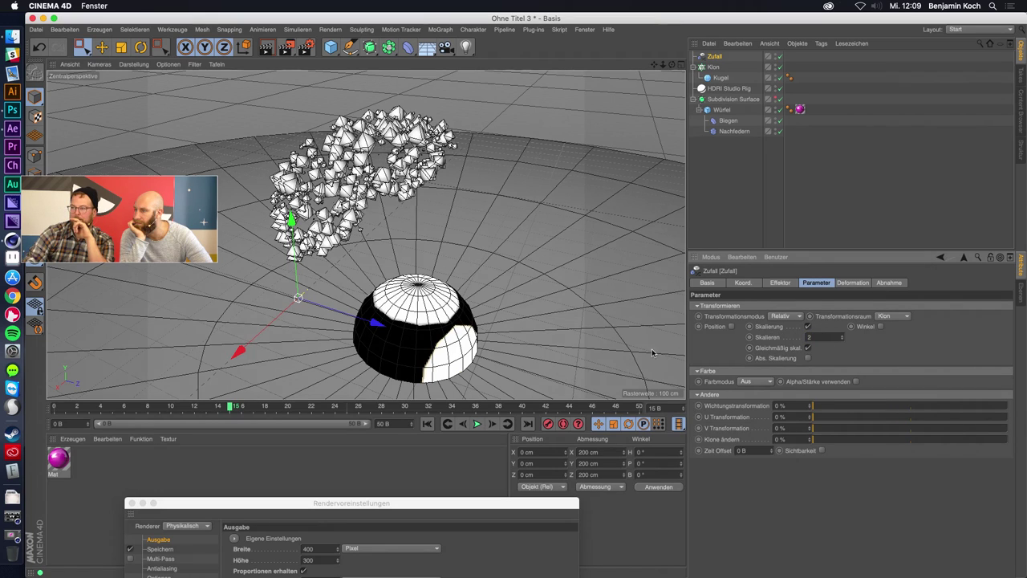
Replay from frame 0 and increase Skalieren to 3.
left_click(426, 424)
left_click(477, 424)
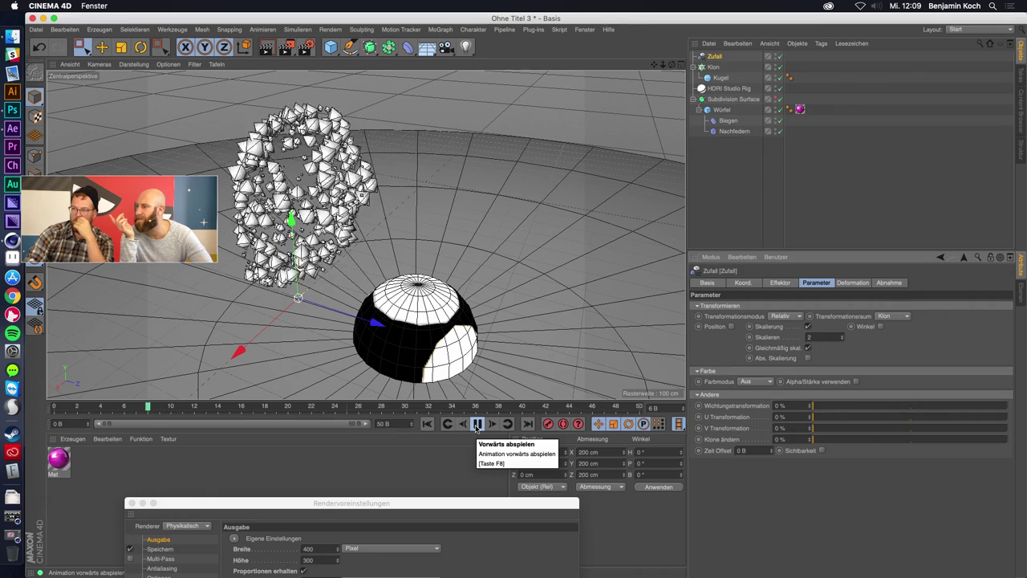
left_click(477, 424)
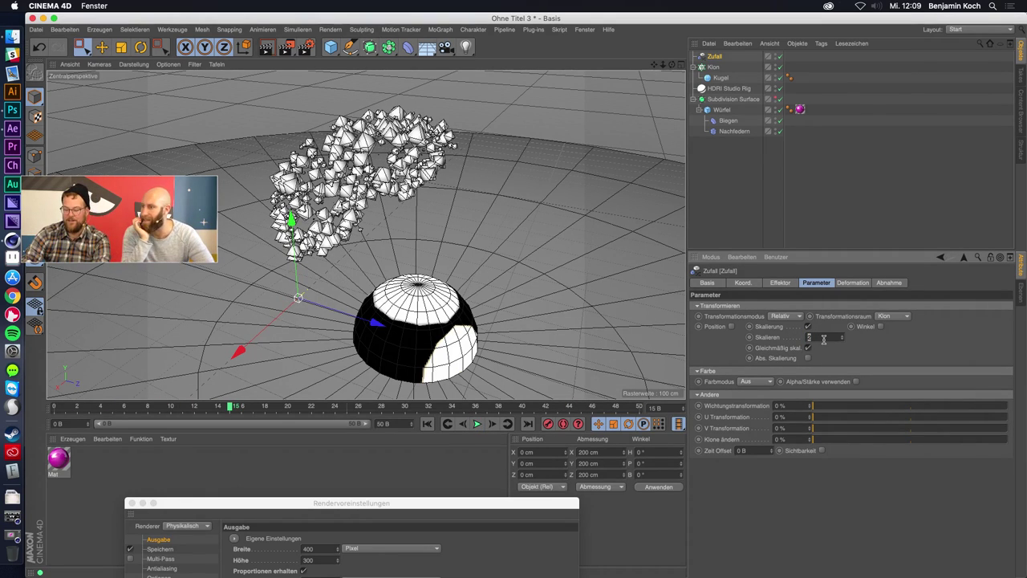
type("3")
key("Return")
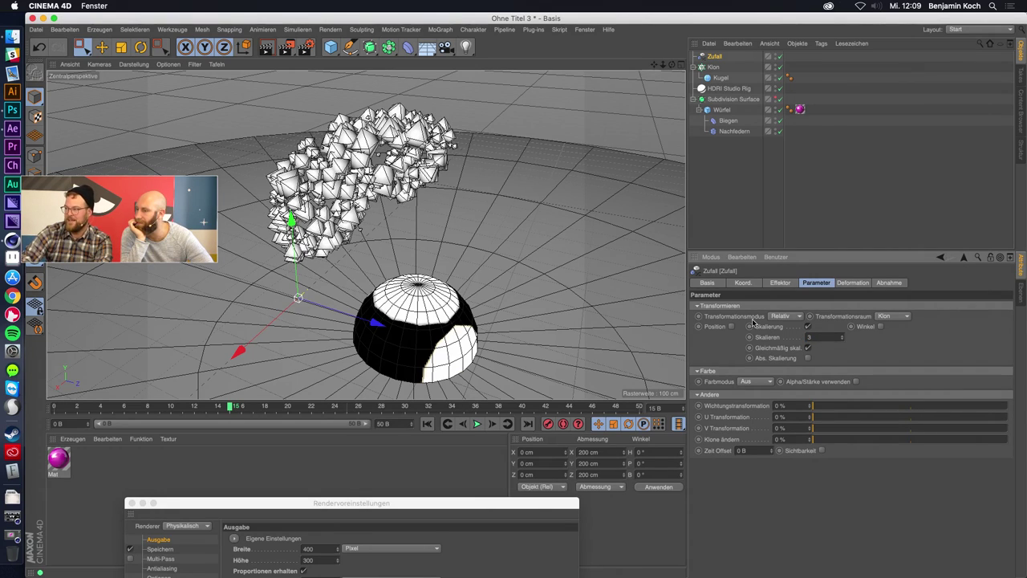
left_click(727, 89)
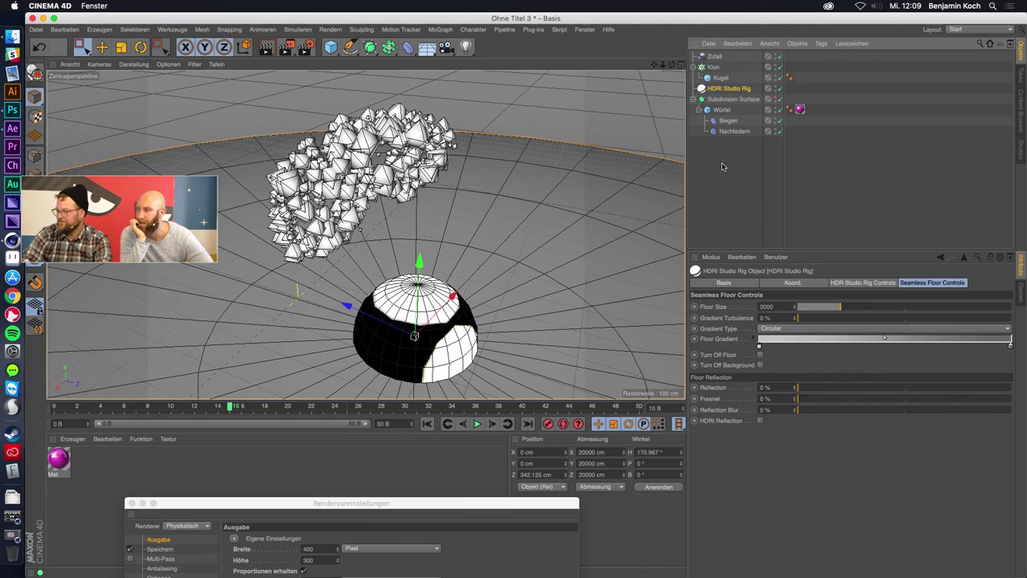
Lower the Klon cloner's Anzahl from 500 to 150 in its Objekt settings.
left_click(714, 67)
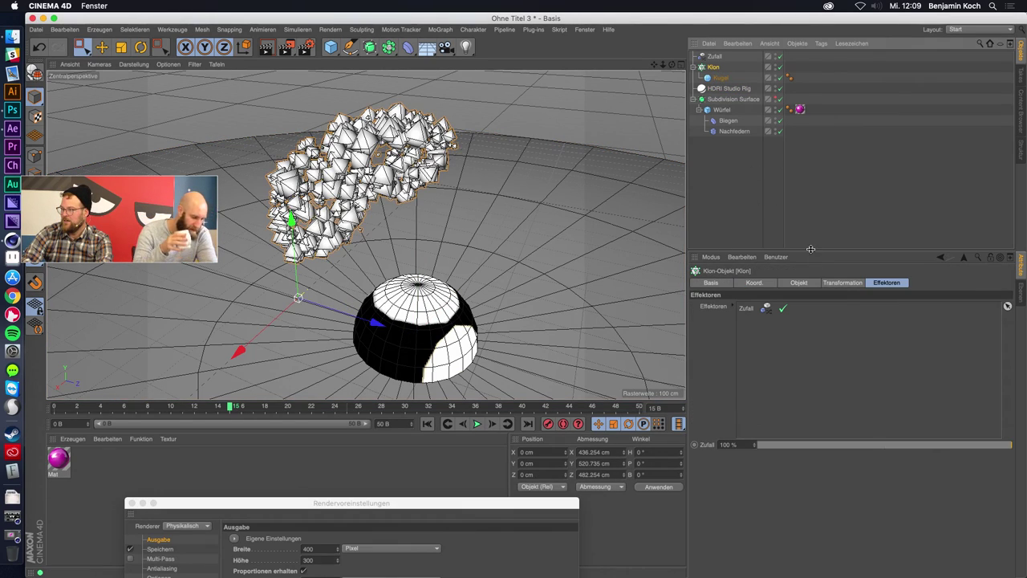
left_click(828, 284)
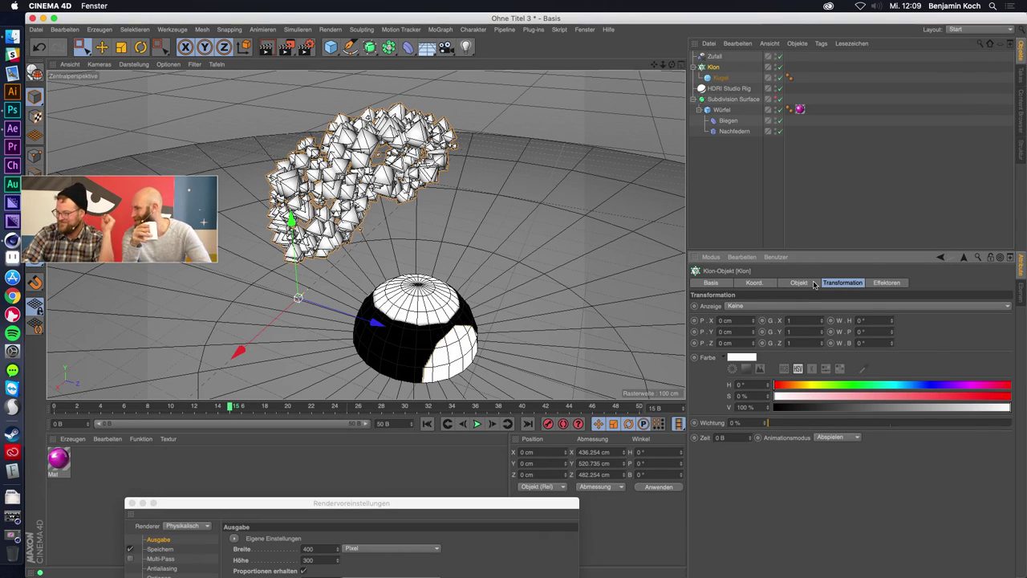
left_click(800, 284)
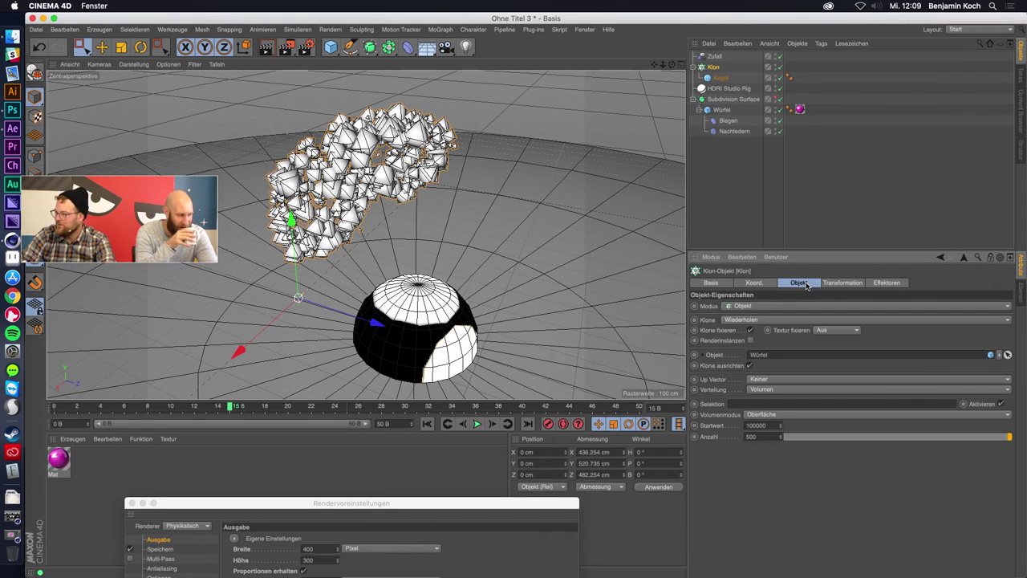
double_click(750, 436)
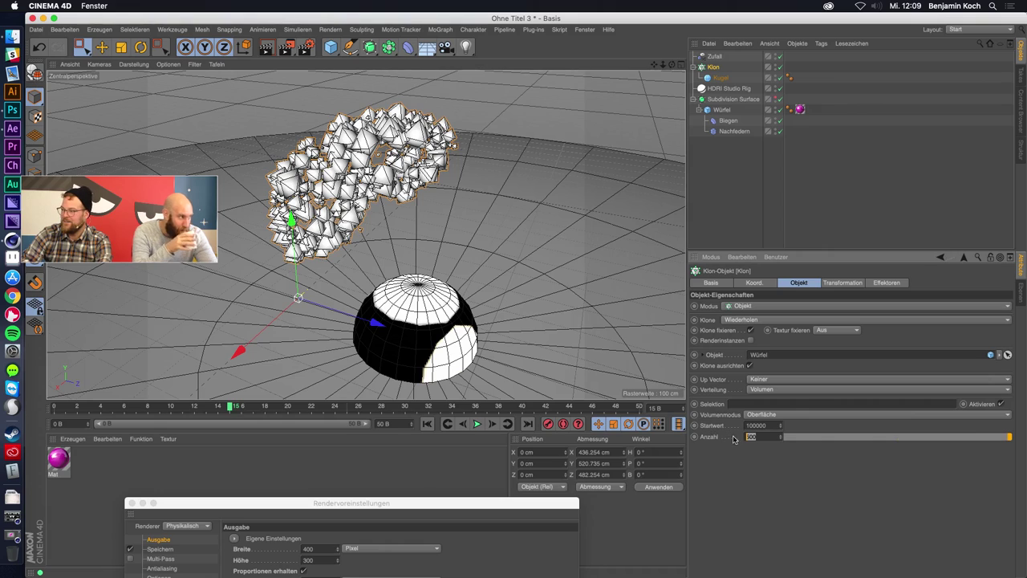
type("50")
key("Return")
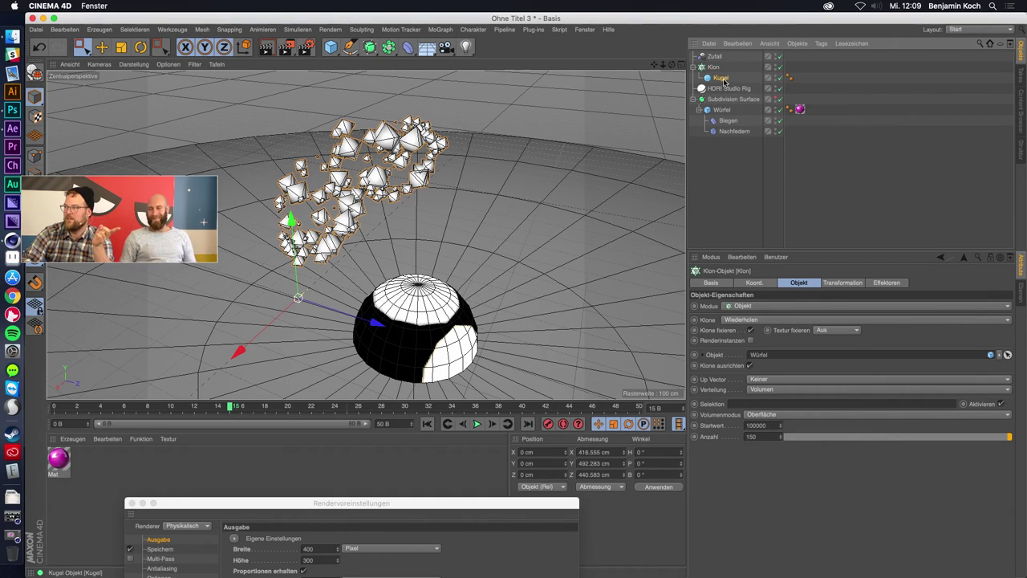
Give the Kugel sphere a Rigid Body tag with an Ellipsoid collision shape.
right_click(721, 78)
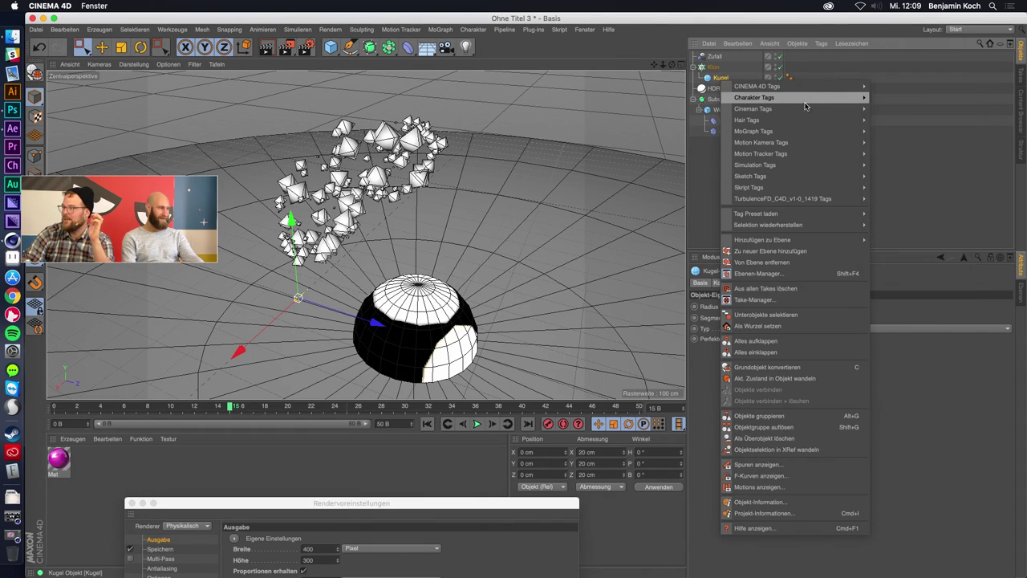
mouse_move(756, 165)
left_click(895, 169)
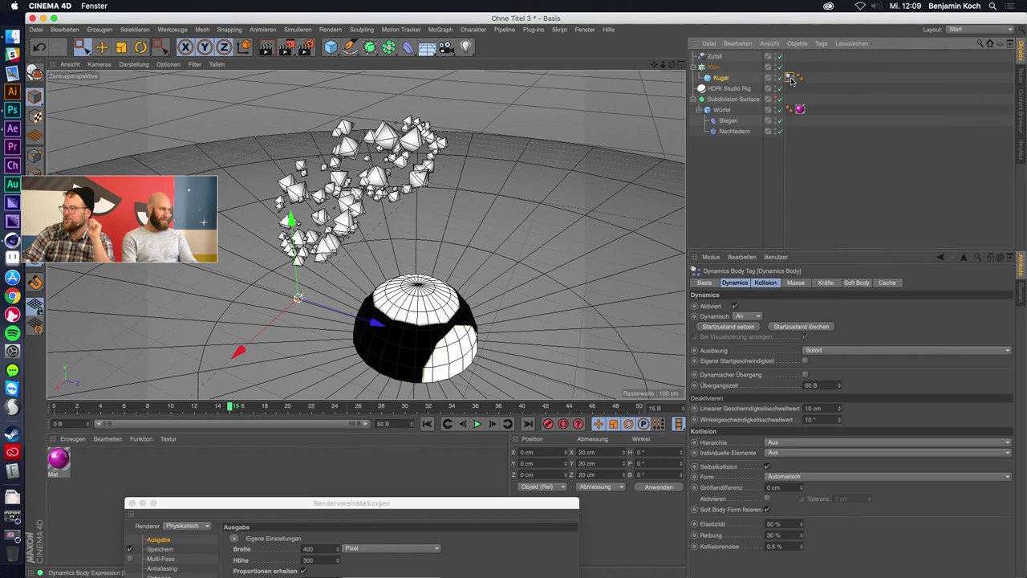
left_click(774, 285)
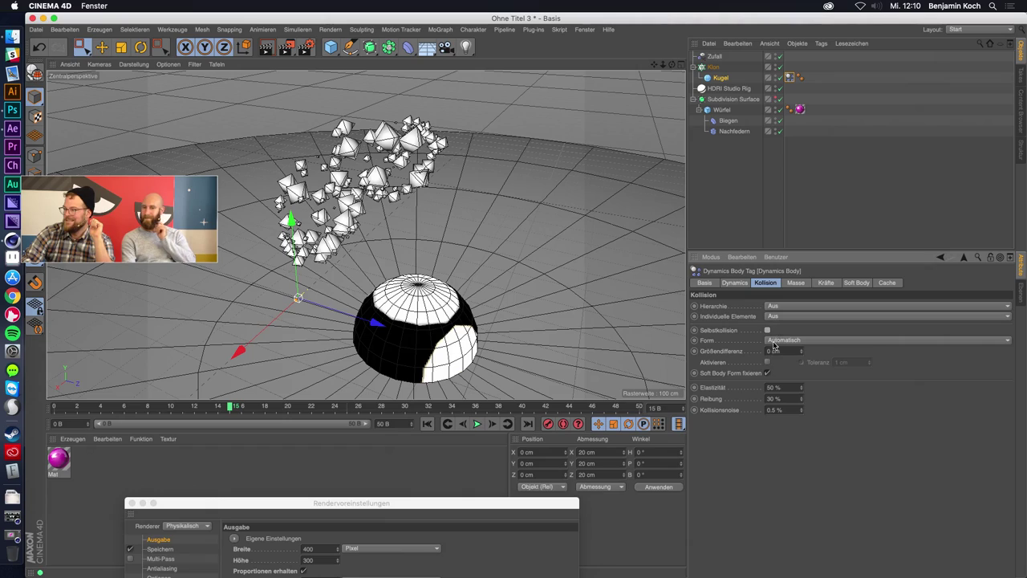
left_click(784, 340)
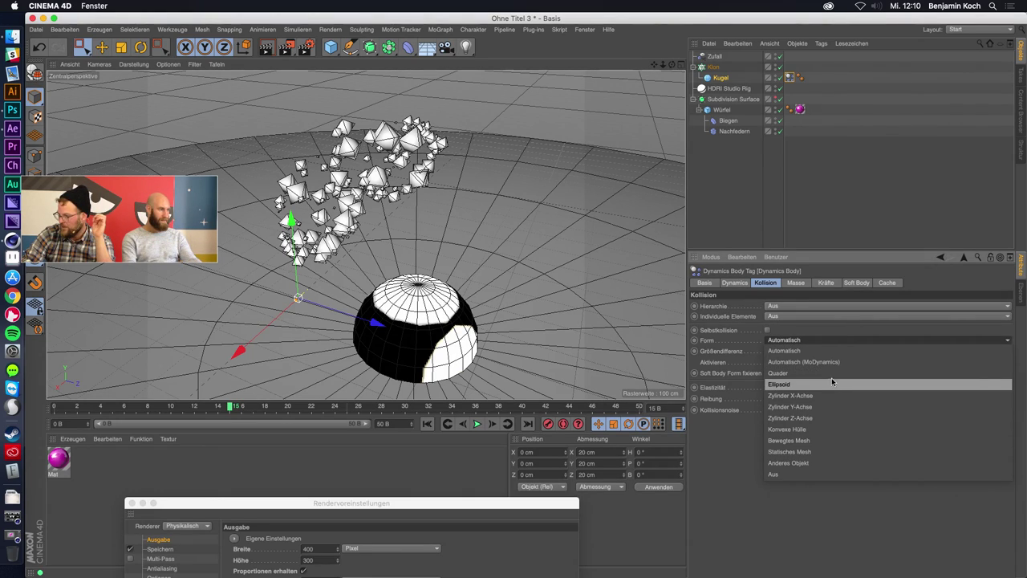
left_click(786, 386)
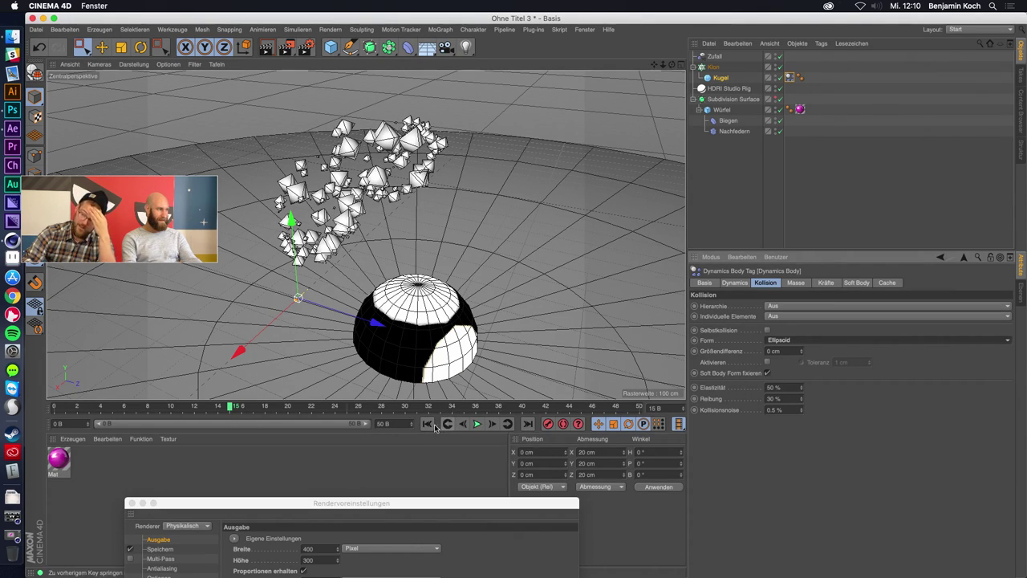
Run the simulation from frame 0, check Project Dynamics gravity of 0 cm, then rewind.
left_click(429, 425)
left_click(477, 424)
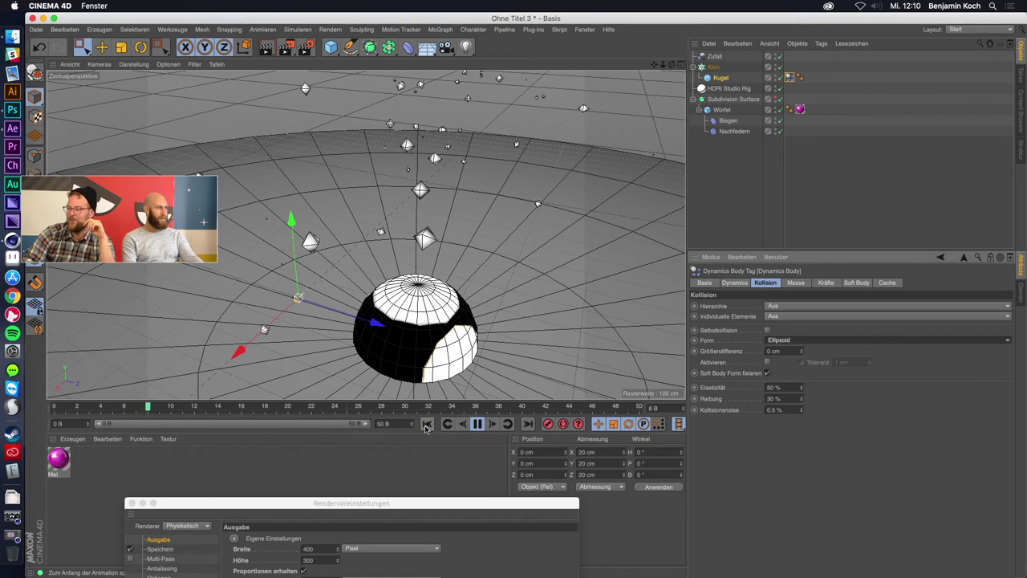
scroll(482, 393, "down", 5)
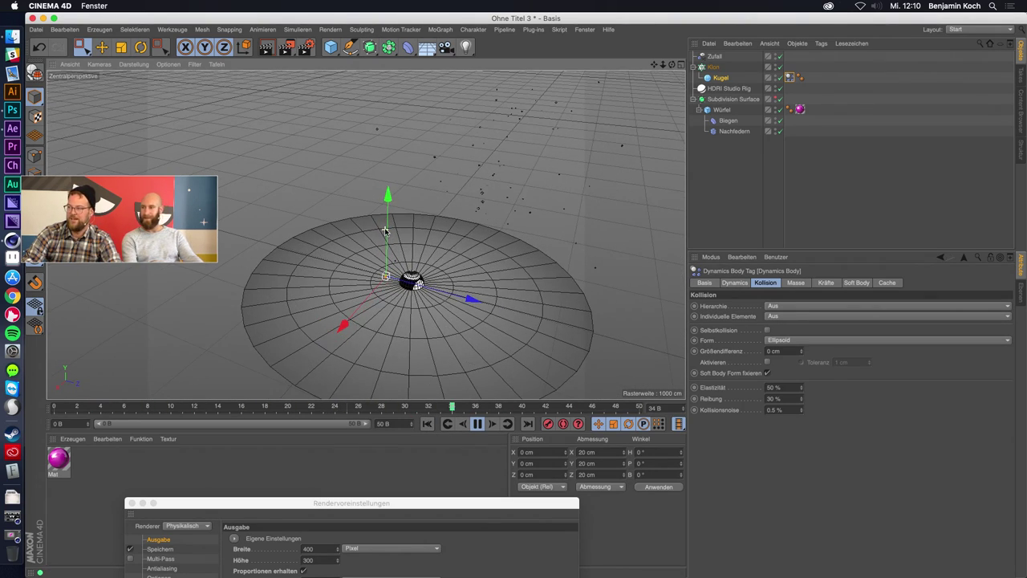
left_click(485, 424)
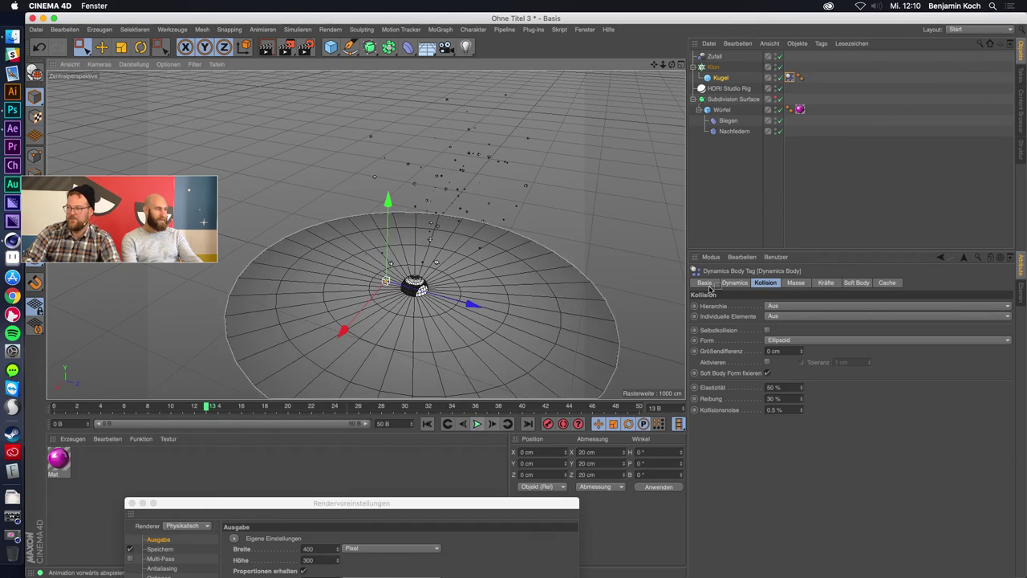
left_click(734, 190)
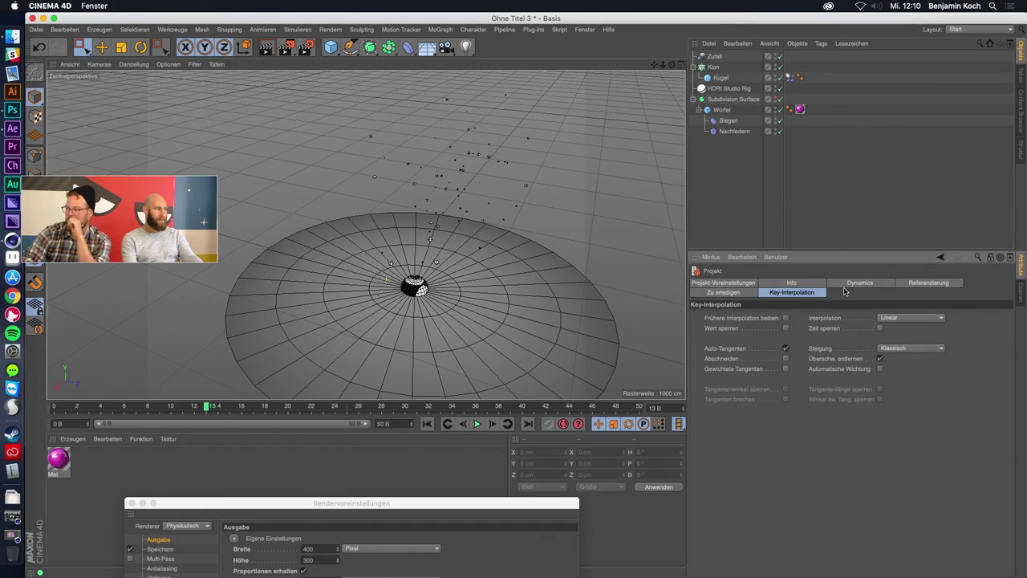
left_click(855, 283)
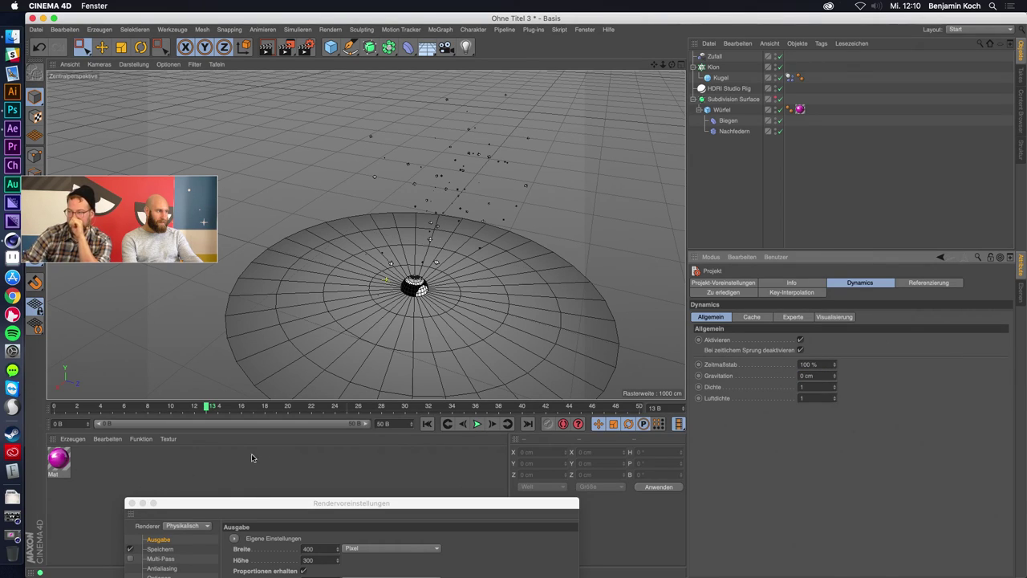
left_click(476, 423)
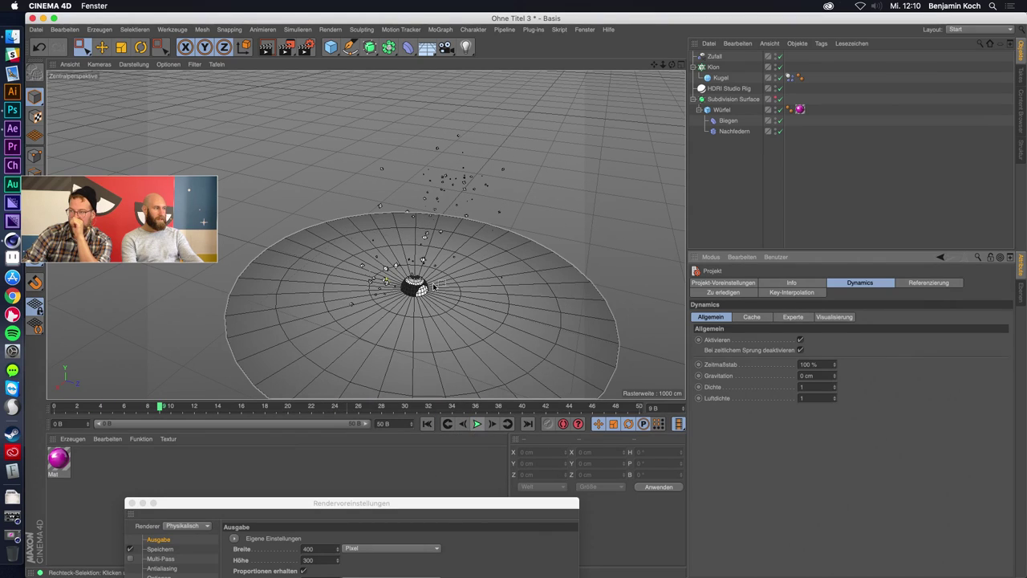
left_click(427, 423)
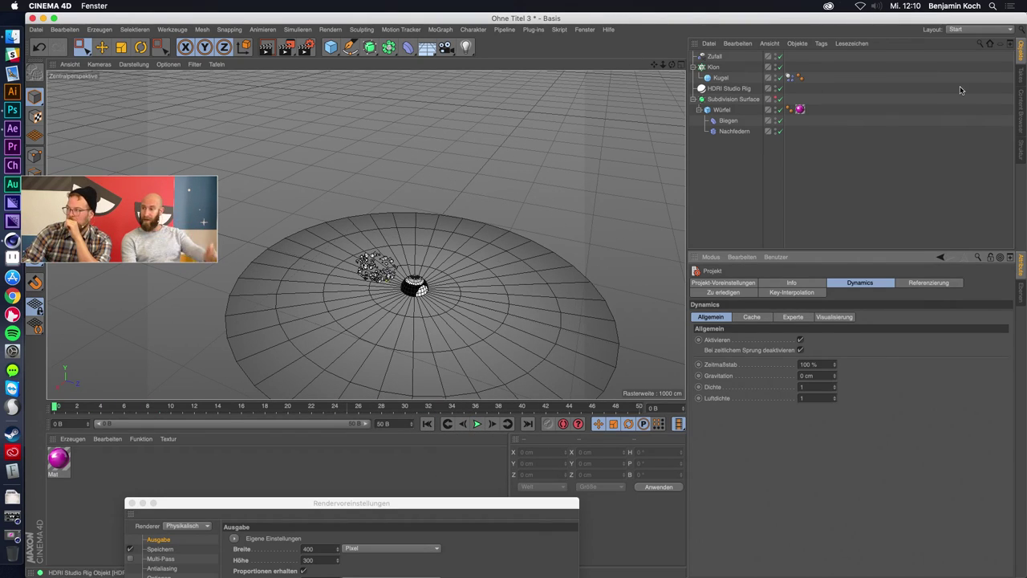
left_click(721, 78)
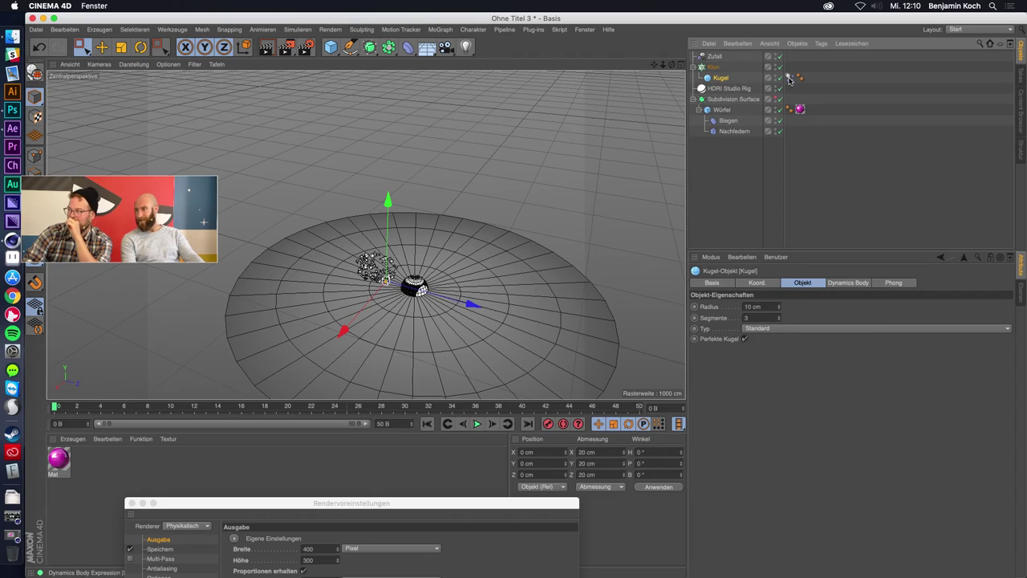
Set the Kugel's Dynamics Body collision shape back to Automatisch and rewind to the first frame.
left_click(789, 78)
left_click(811, 341)
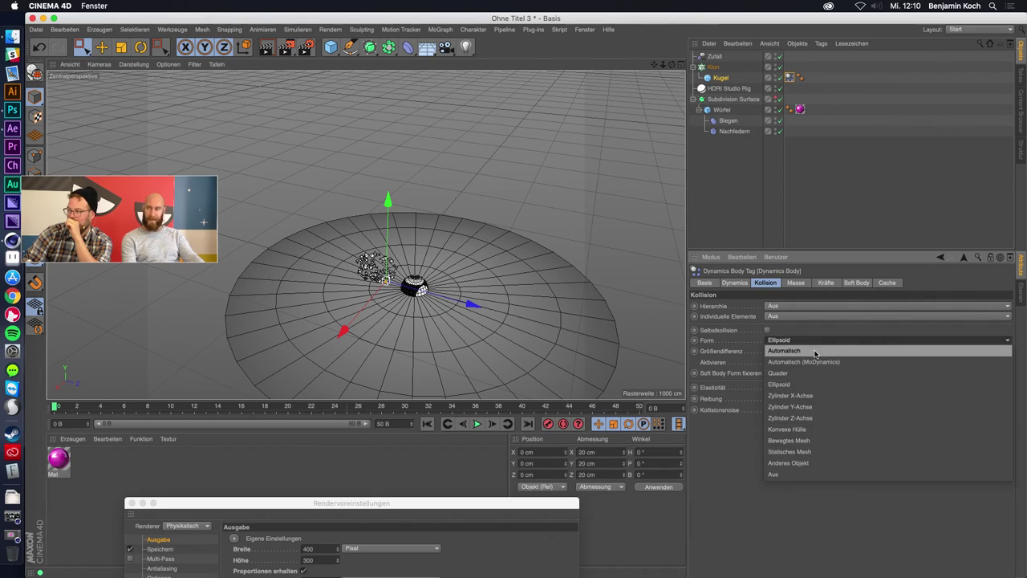
left_click(815, 352)
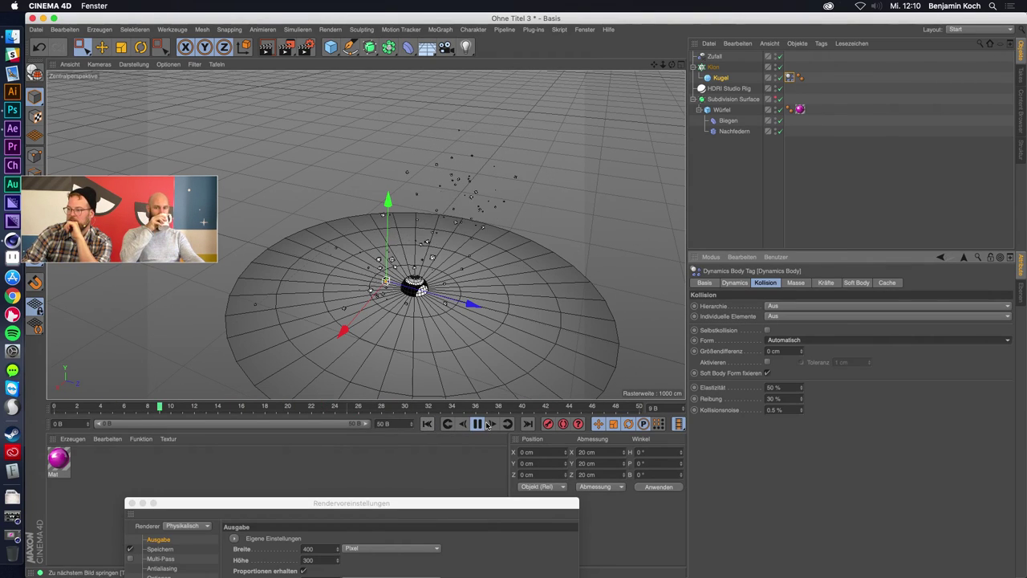
left_click(431, 427)
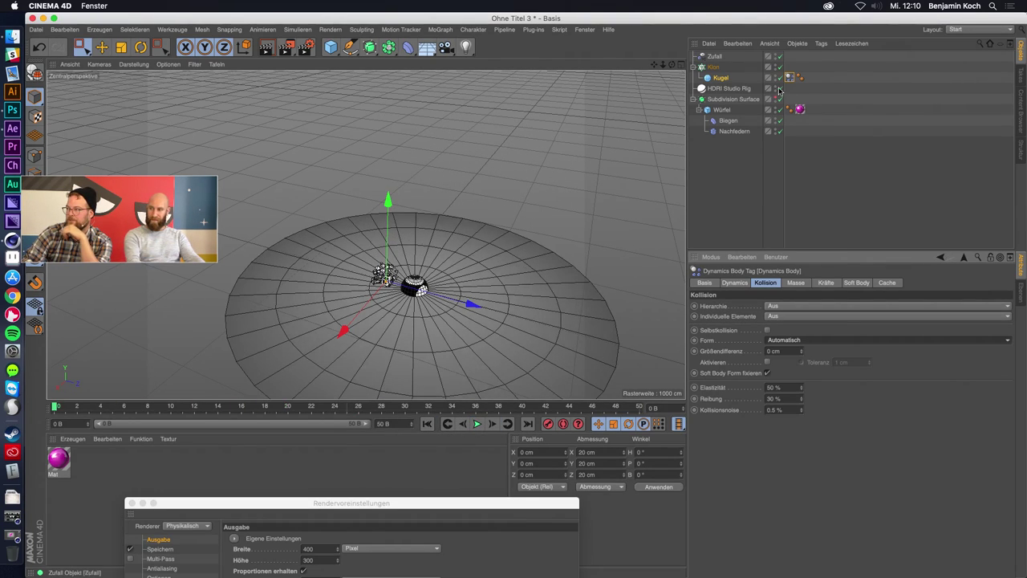
right_click_drag(178, 301, 319, 297, "alt")
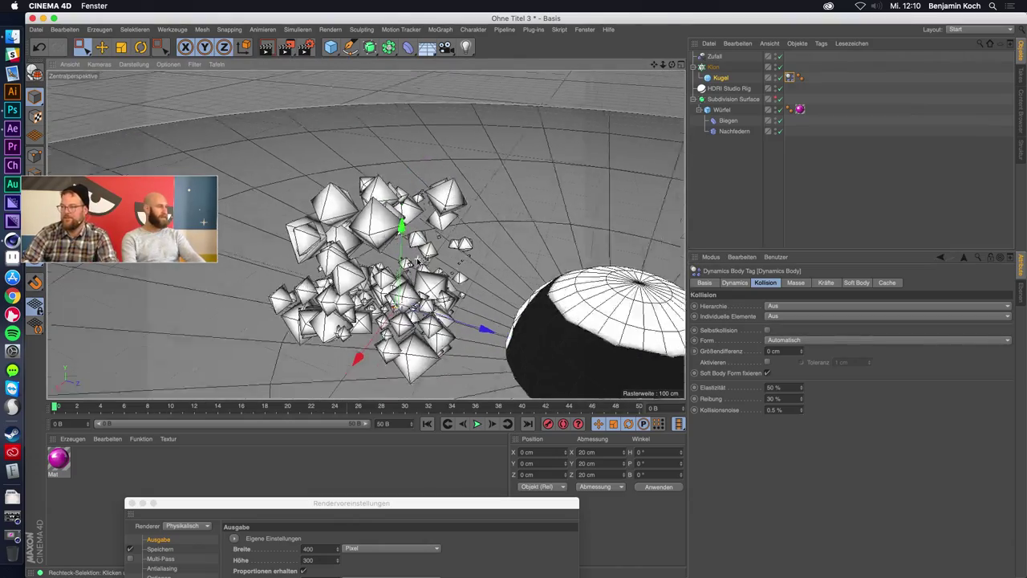
mouse_move(319, 297)
left_mouse_down("alt")
mouse_move(352, 271)
mouse_move(378, 313)
left_mouse_up("alt")
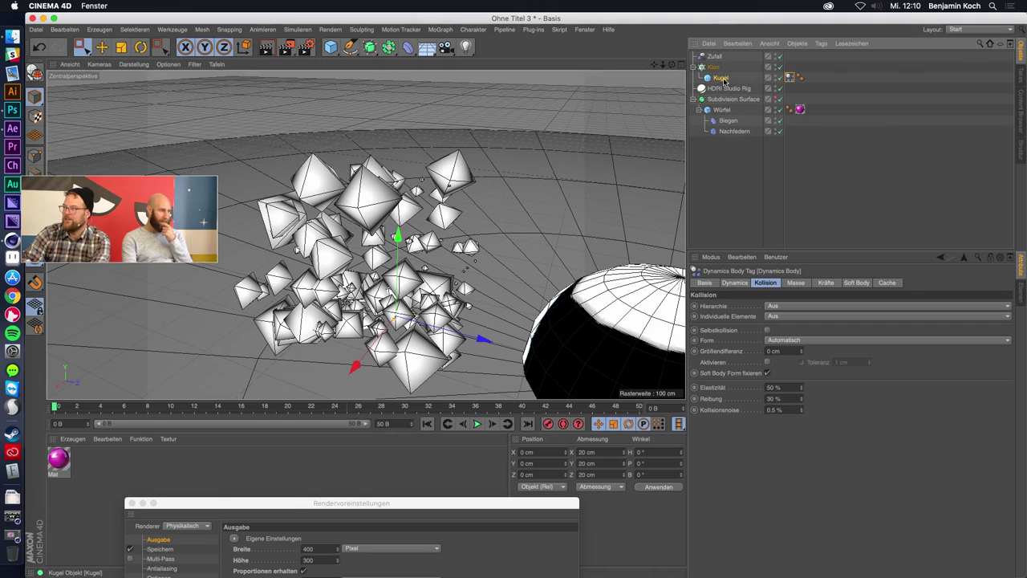
Reduce the Klon count from 150 to 15, replay the simulation, then remove the eye outlines.
left_click(721, 78)
left_click(713, 66)
double_click(765, 435)
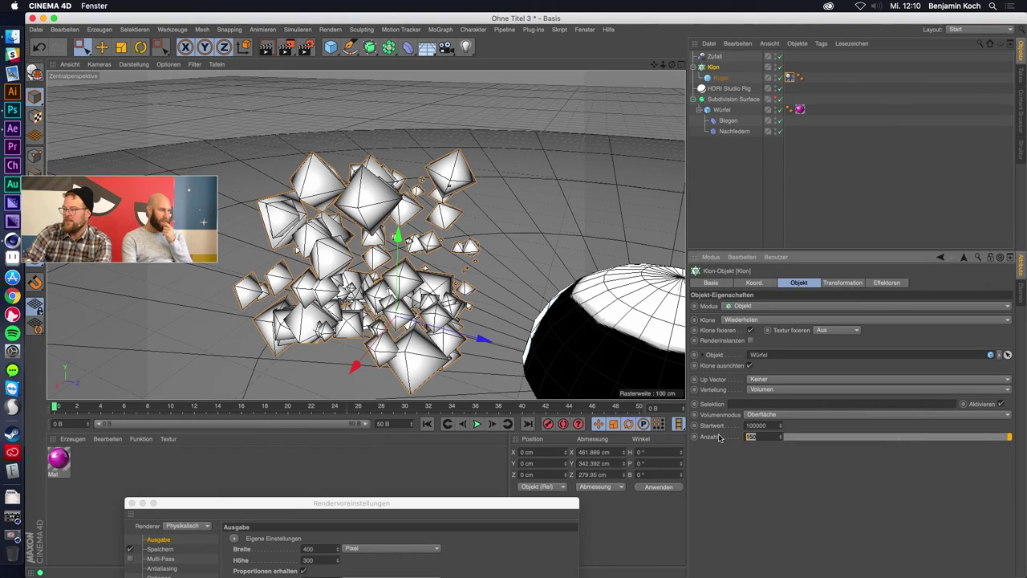
type("15")
key("Return")
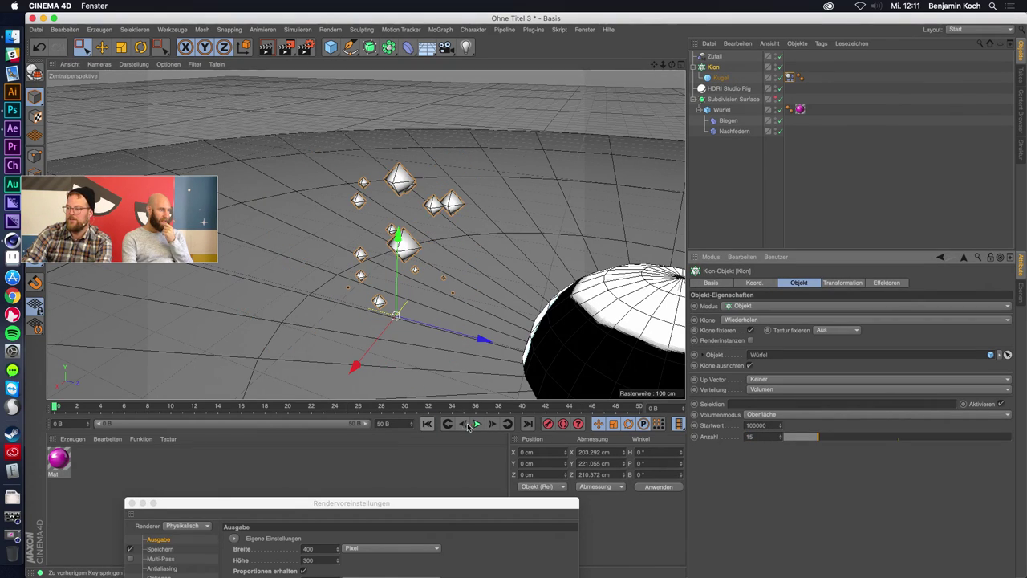
left_click(473, 424)
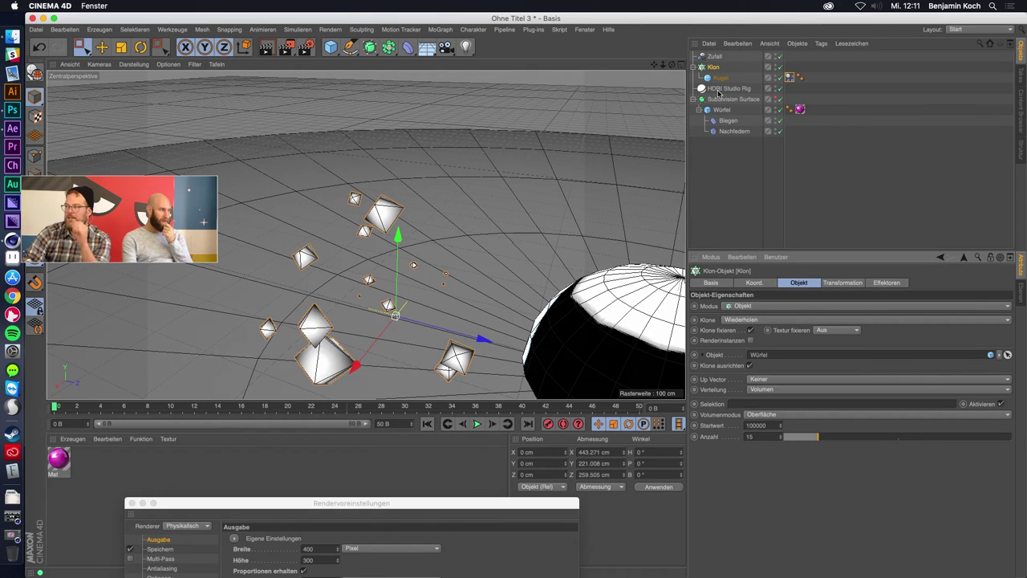
left_click(790, 77)
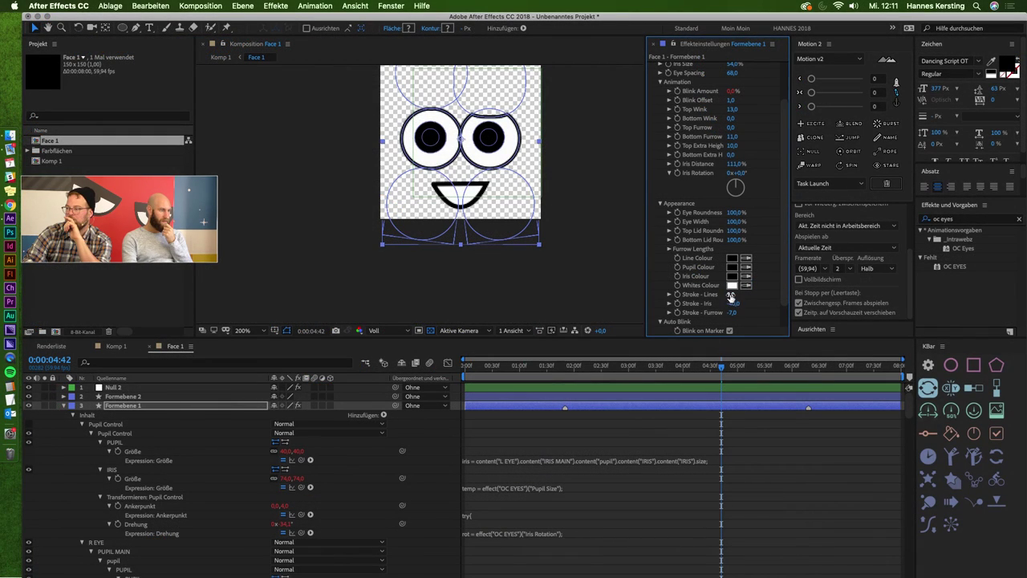
left_click_drag(730, 297, 723, 295)
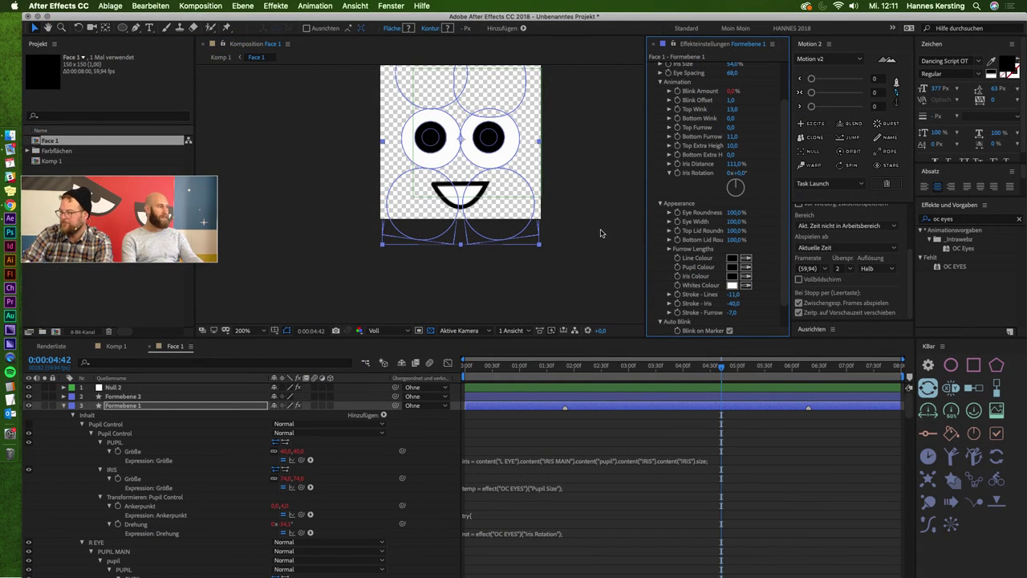
Turn off the Kontur stroke on the mouth layer Formebene 2.
left_click(585, 396)
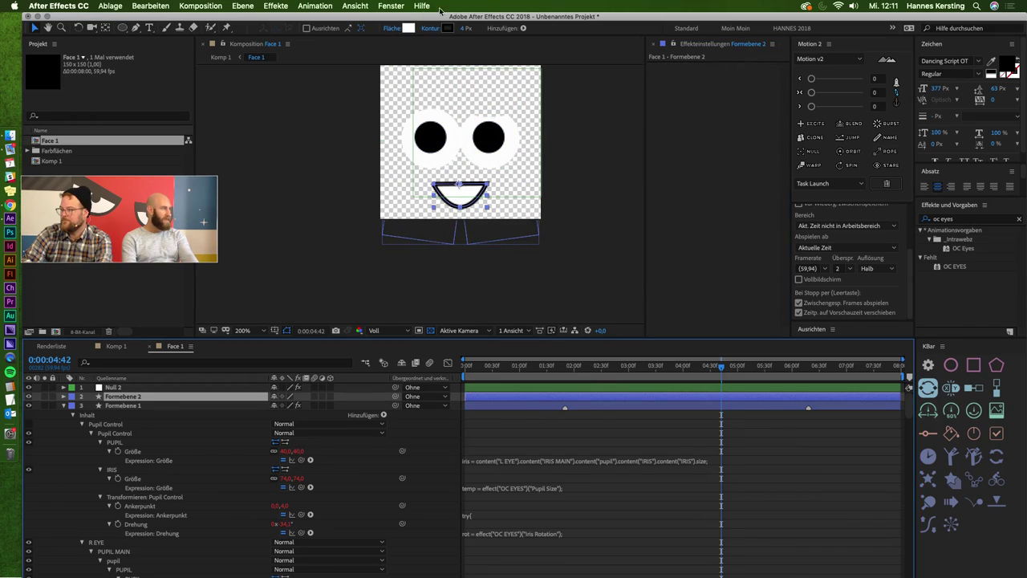
left_click(431, 31)
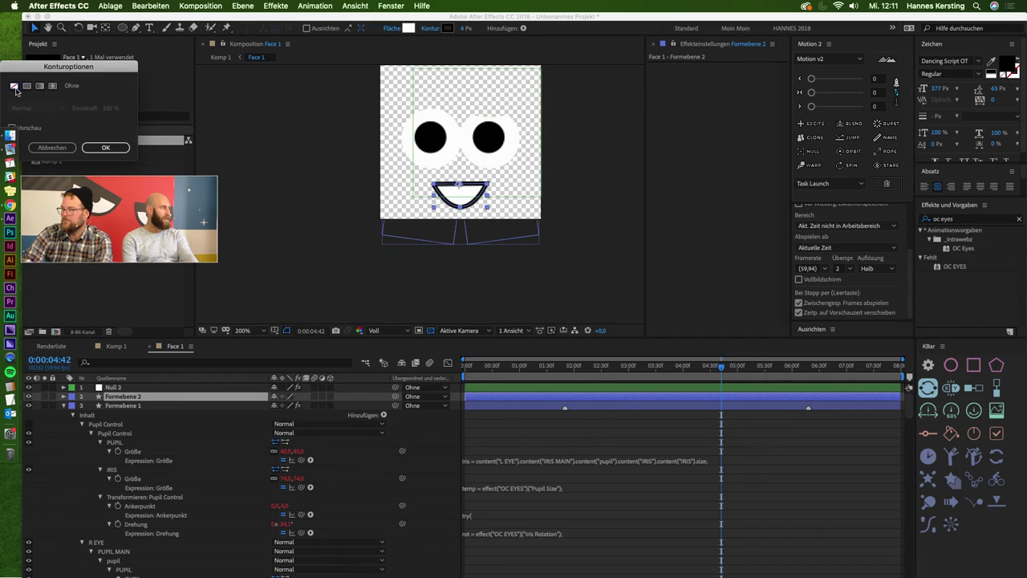
left_click(108, 148)
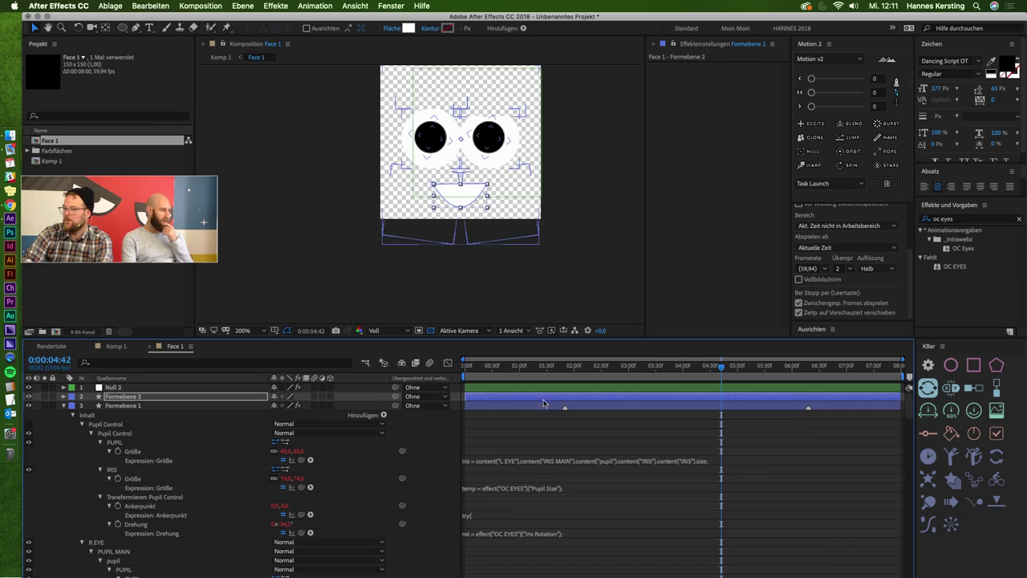
Preview Komp 1 with the face riding the wiggling red beans.
left_click(115, 347)
scroll(495, 211, "down", 2)
scroll(522, 131, "down", 2)
left_click_drag(537, 118, 470, 156)
left_click(649, 499)
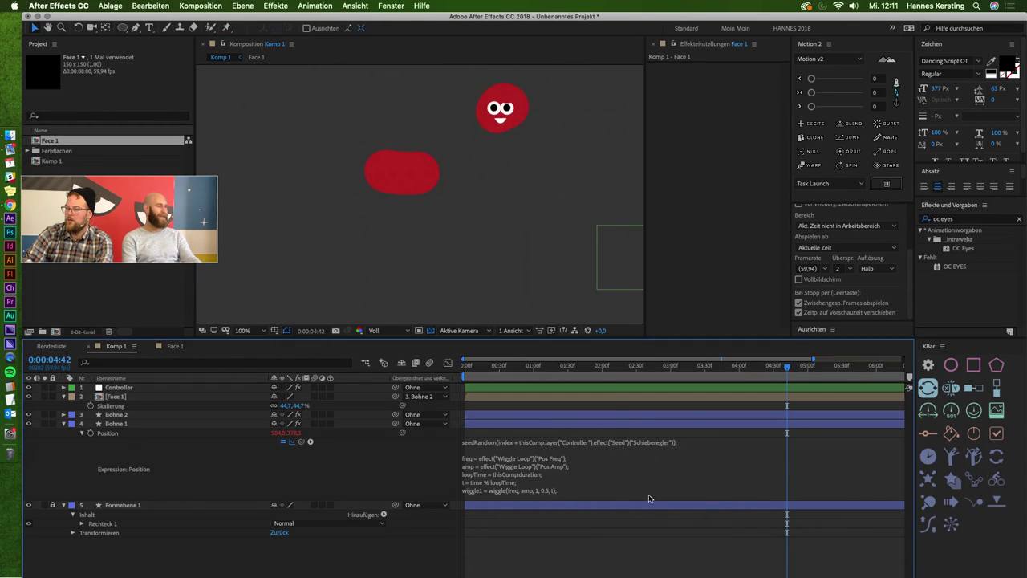
key("space")
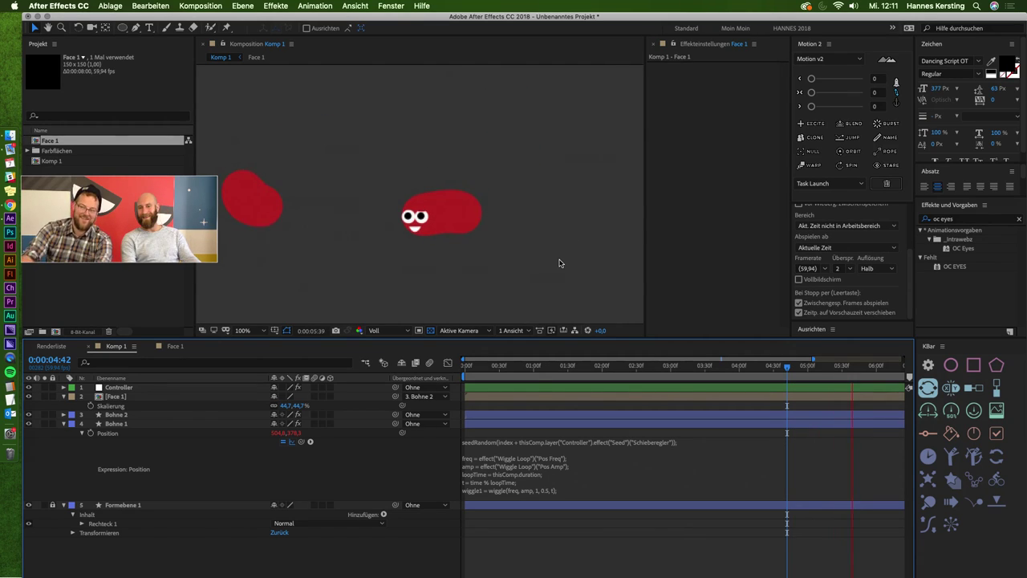
scroll(431, 210, "down", 2)
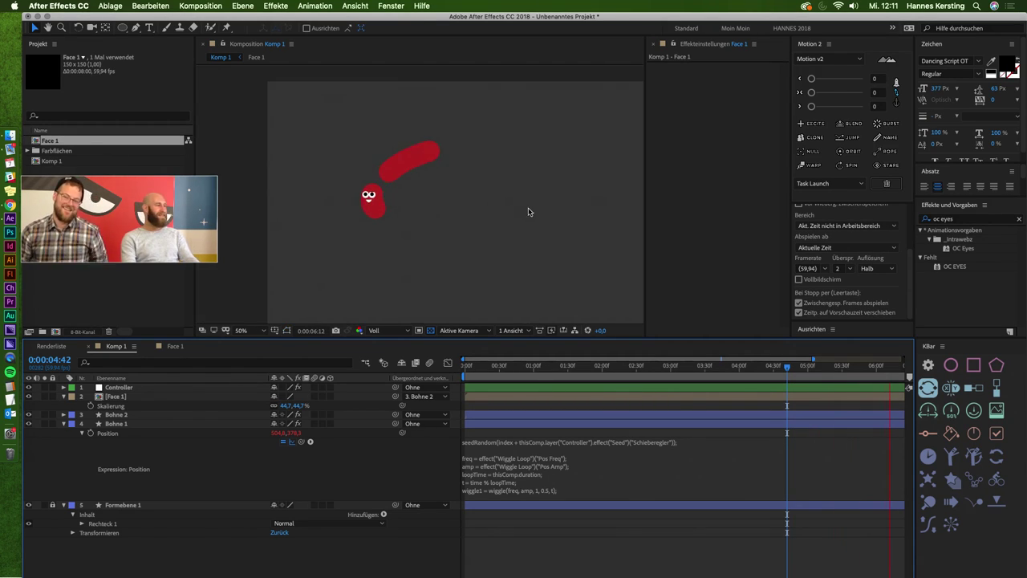
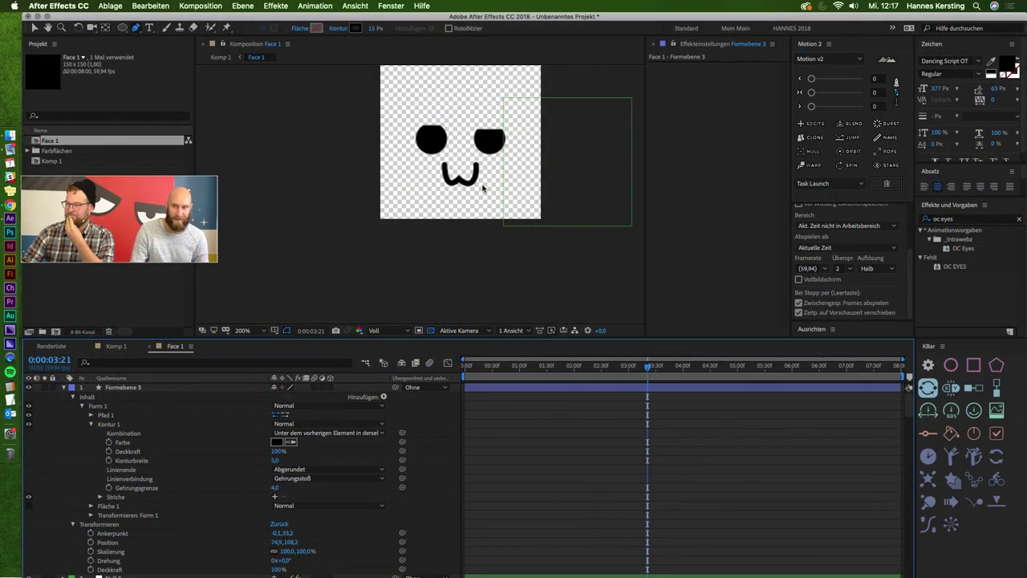
Select the mouth layer's Path 1 and show the composition grid.
key("v")
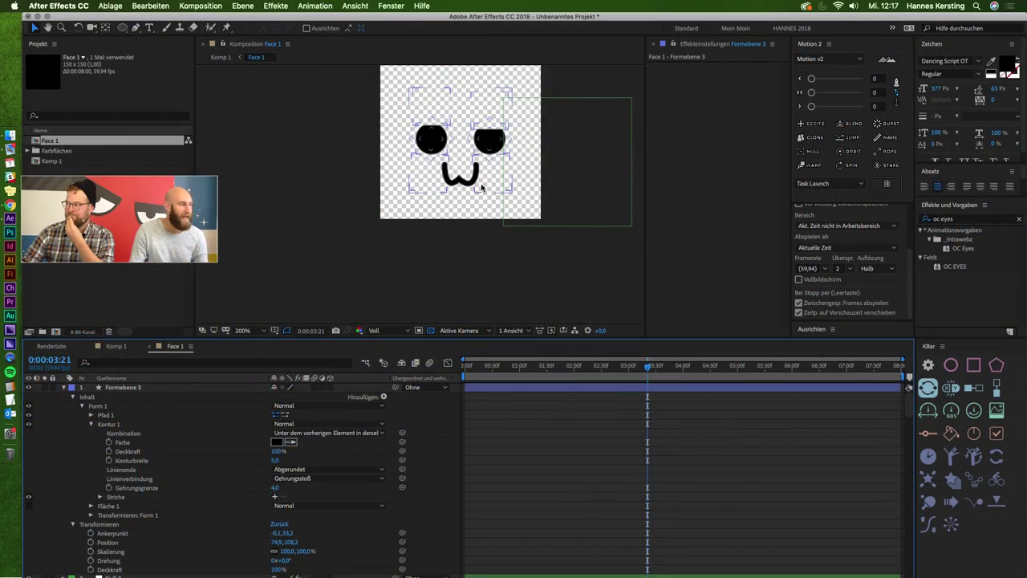
left_click(474, 183)
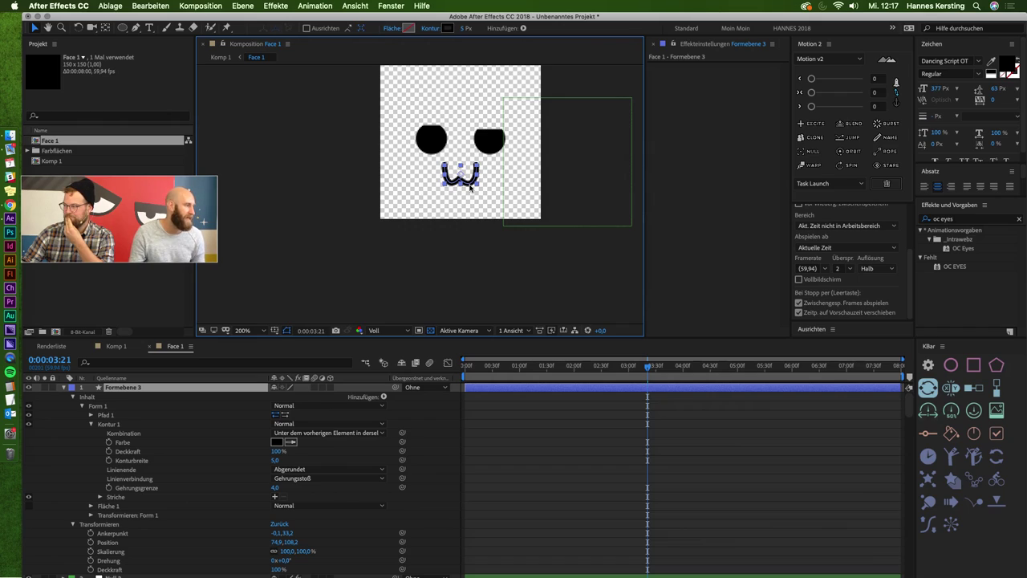
scroll(463, 199, "up", 2)
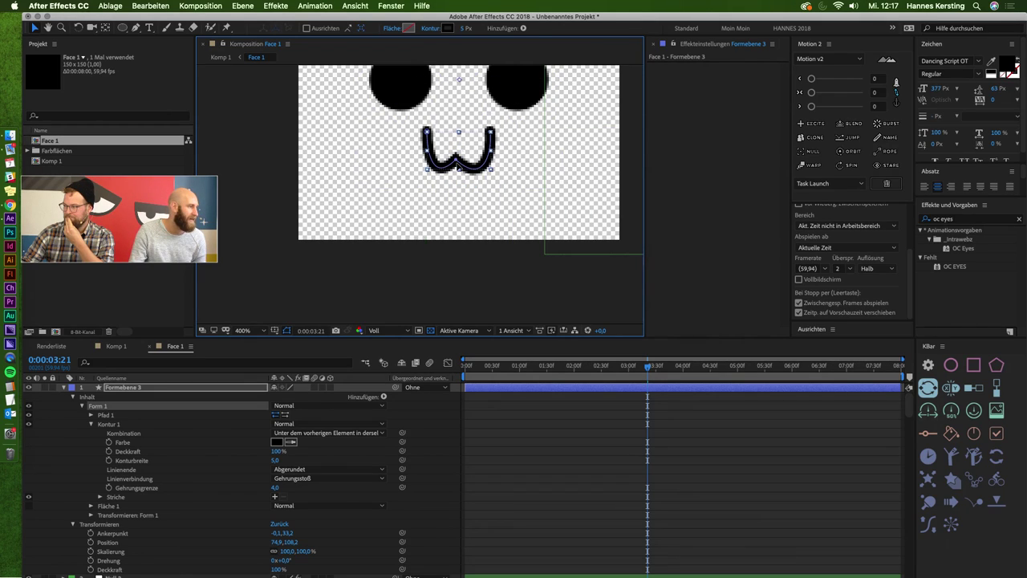
left_click(105, 415)
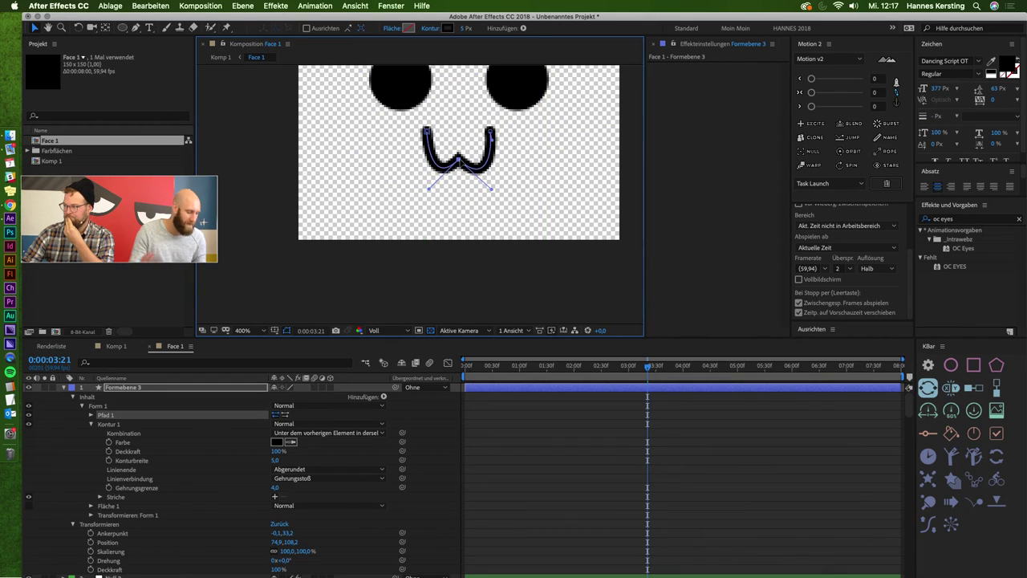
key("ctrl+apostrophe")
scroll(459, 163, "up", 1)
Spread the mouth's top points outward and curve its right end downward.
left_click_drag(456, 161, 458, 164)
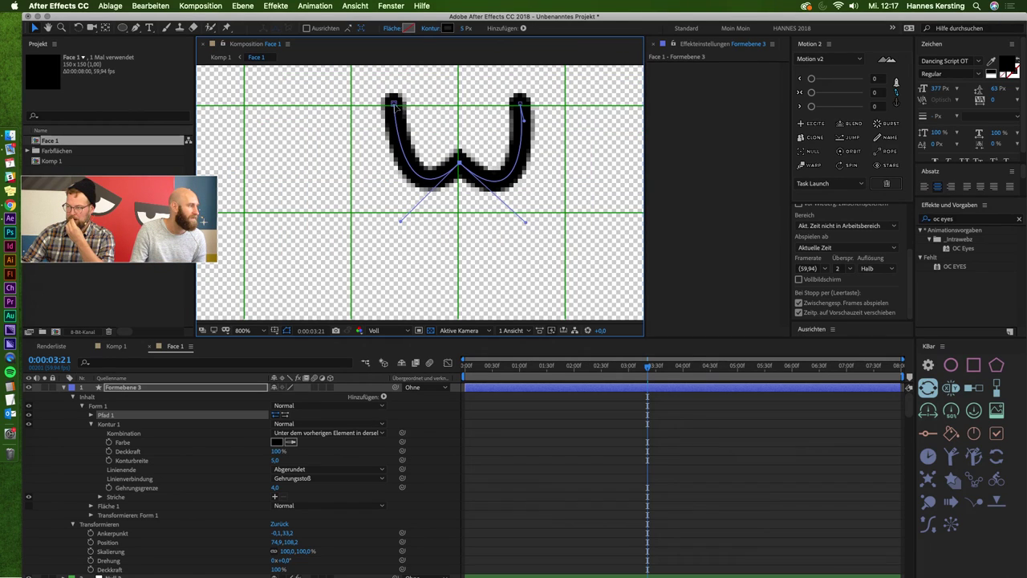
left_click_drag(394, 102, 351, 103)
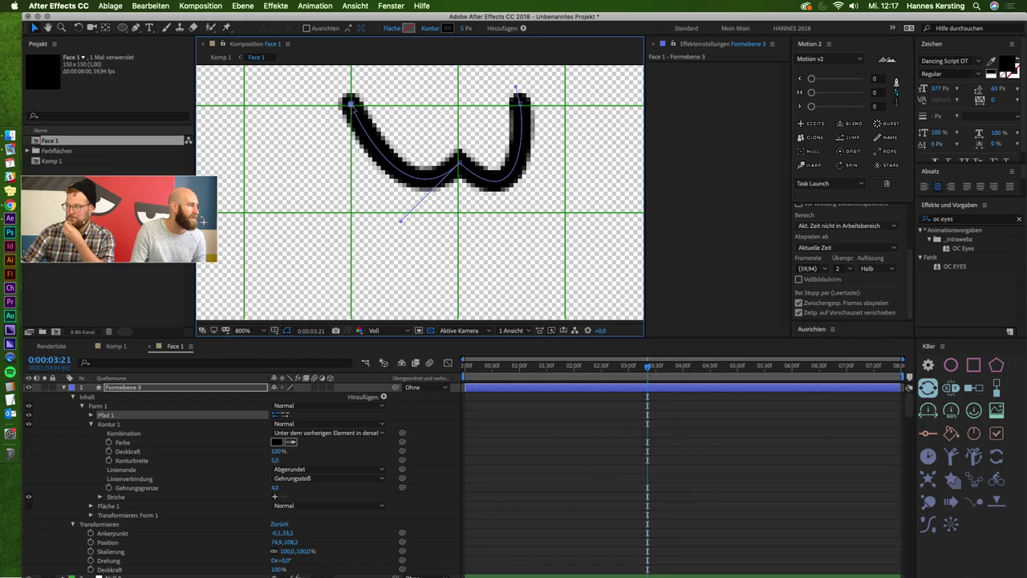
left_click_drag(563, 114, 566, 104)
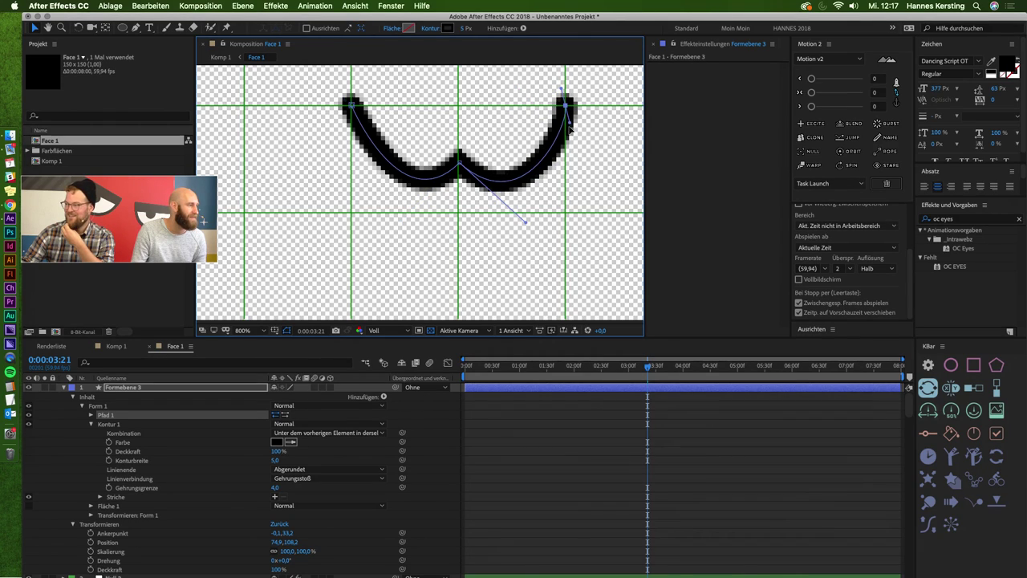
left_click_drag(565, 128, 566, 146)
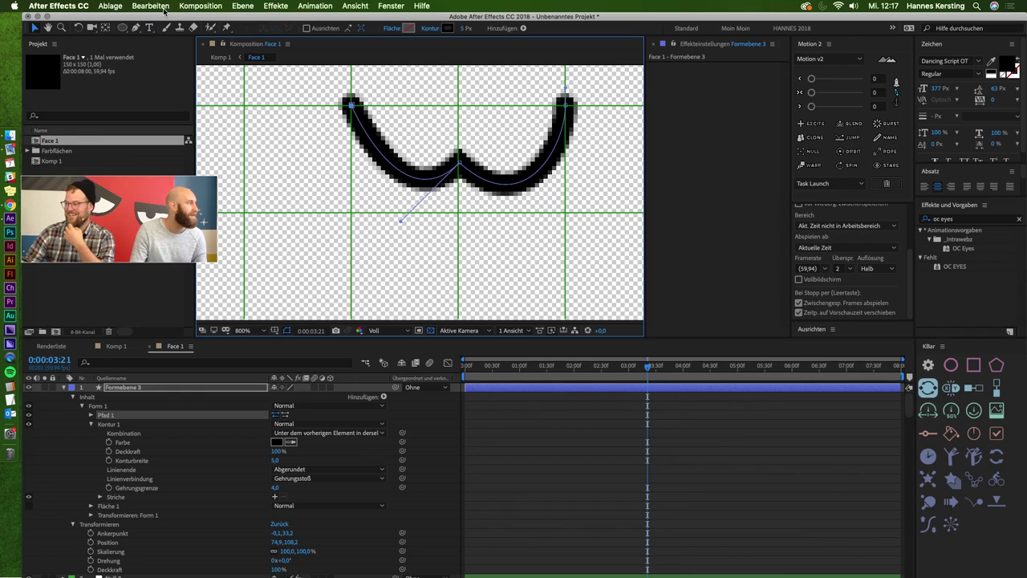
Smooth the mouth's left end point with Convert Vertex, then deselect to view the whole face.
left_click_drag(131, 29, 177, 69)
left_click_drag(351, 106, 353, 151)
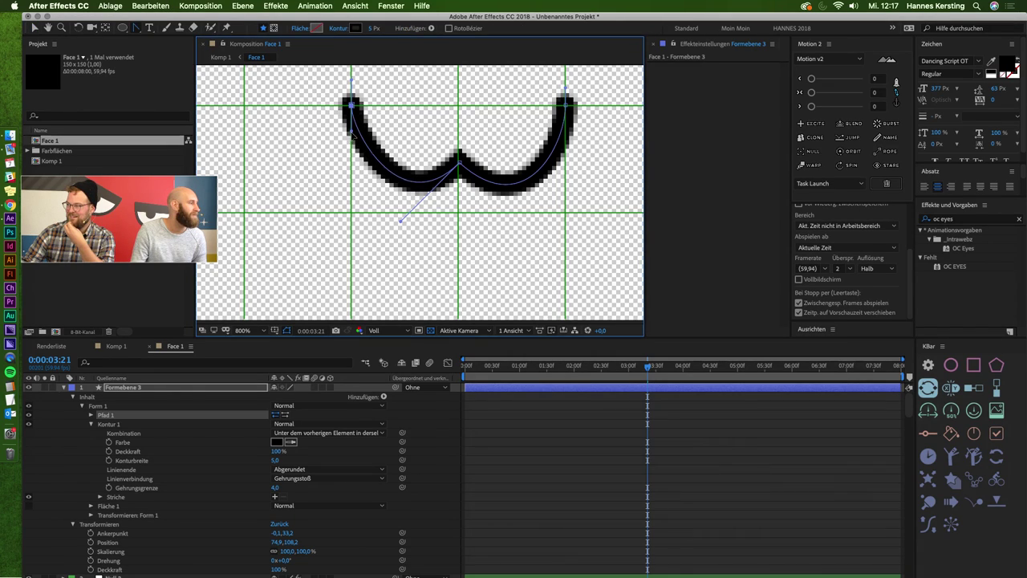
left_click(34, 27)
scroll(560, 196, "down", 1)
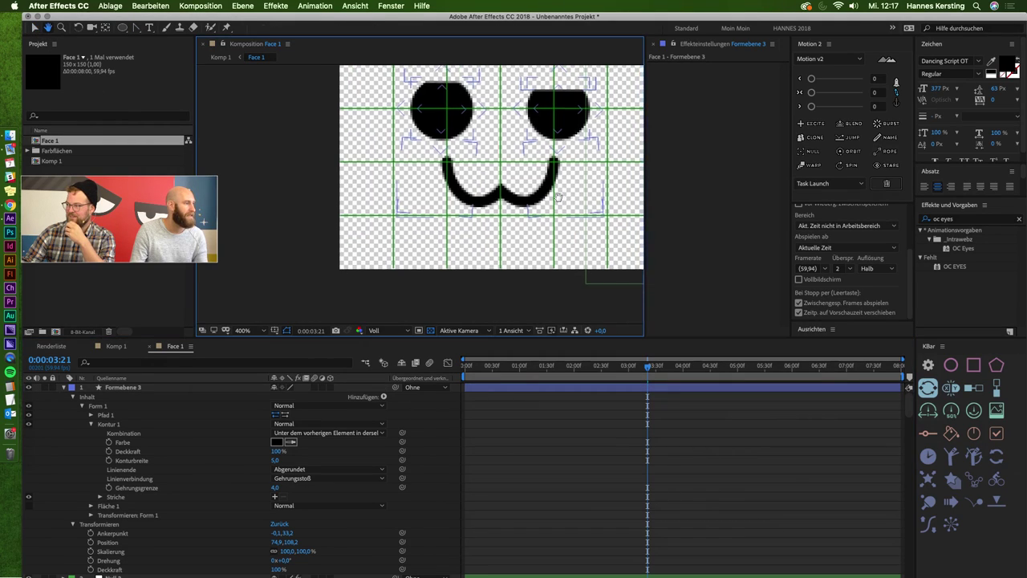
left_click_drag(559, 196, 515, 202)
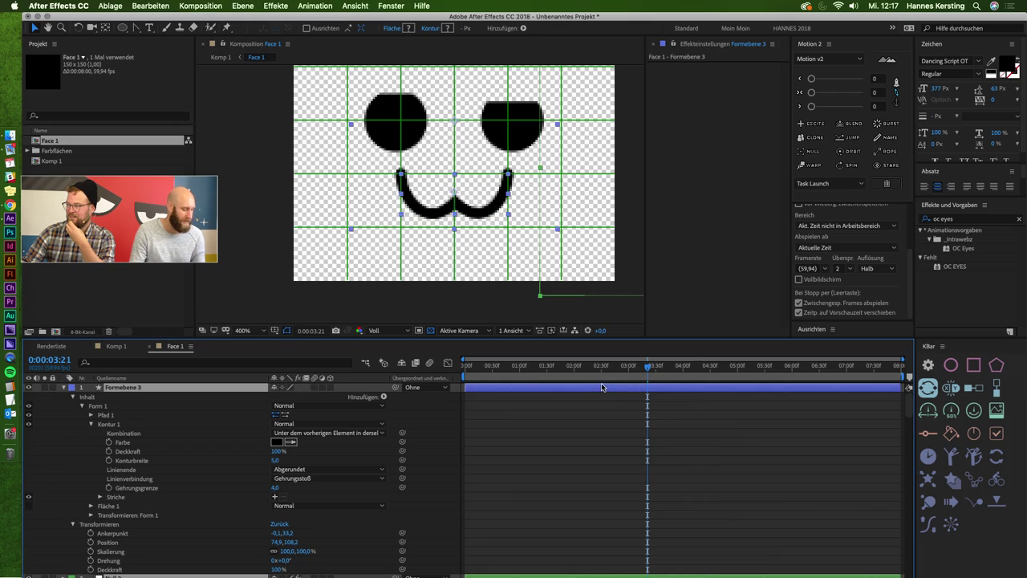
left_click(384, 225)
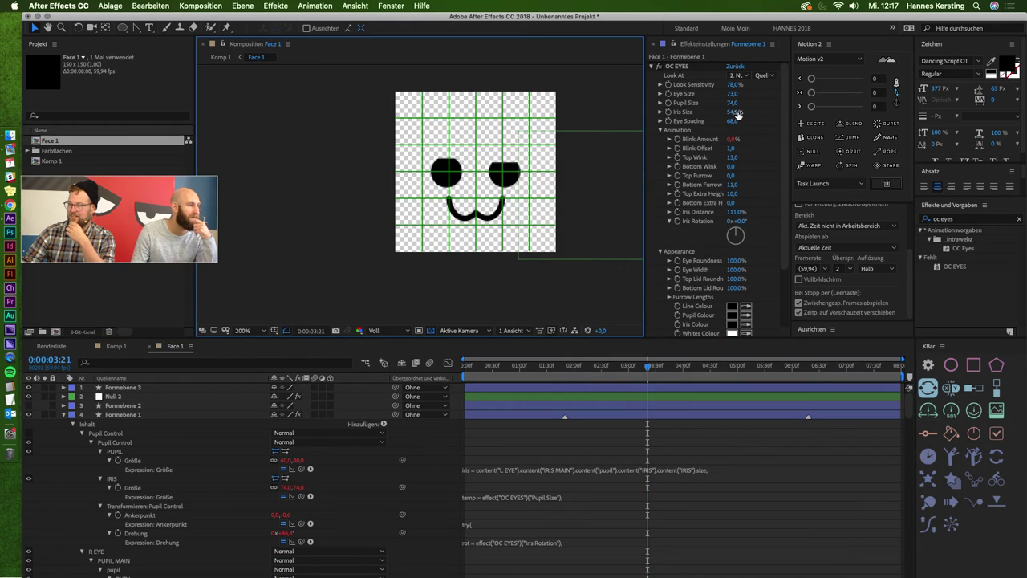
Raise Eye Spacing to 95, preview Komp 1, then move the Cinema 4D sphere back and play.
left_click_drag(733, 124, 755, 124)
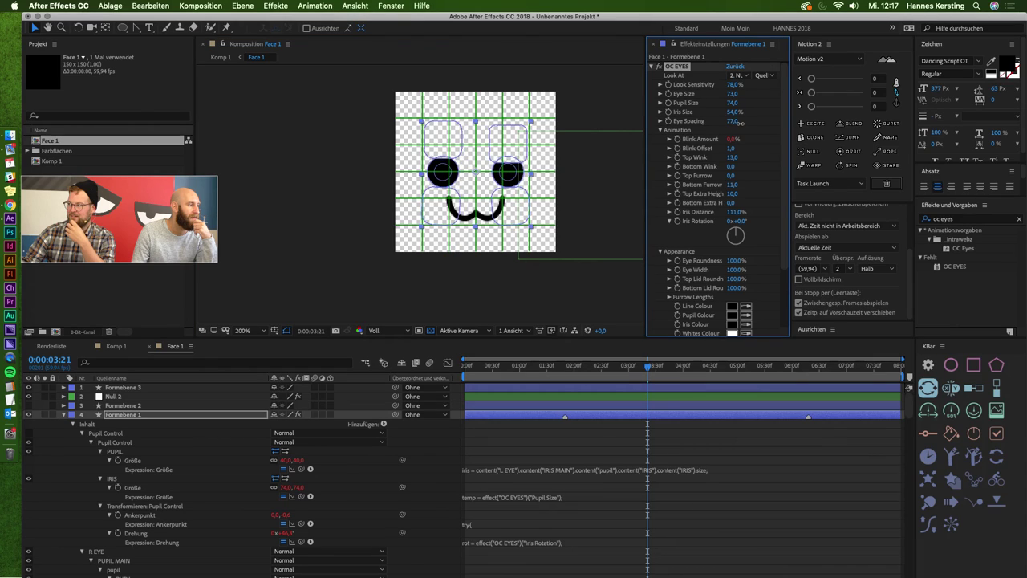
left_click(117, 346)
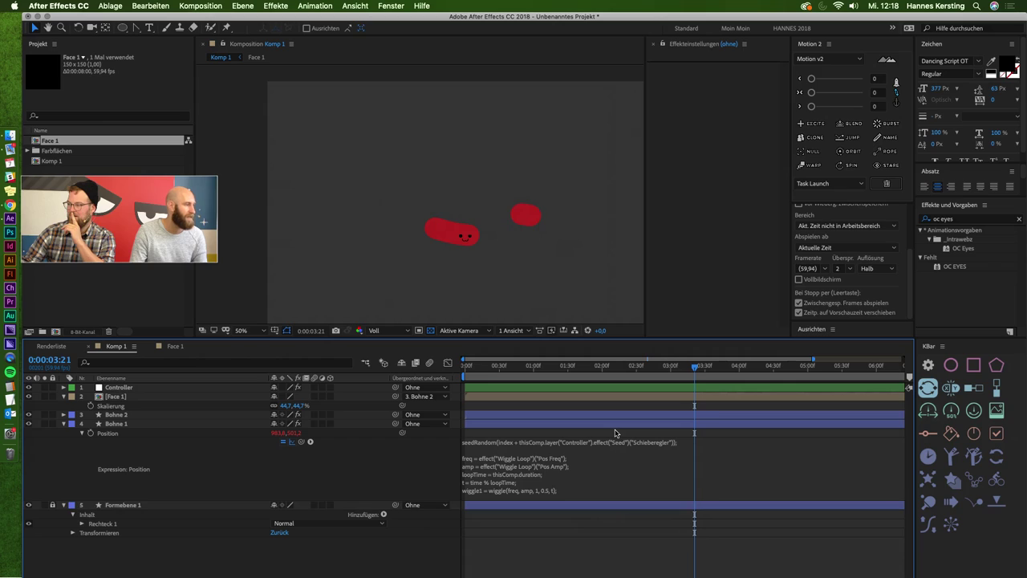
key("space")
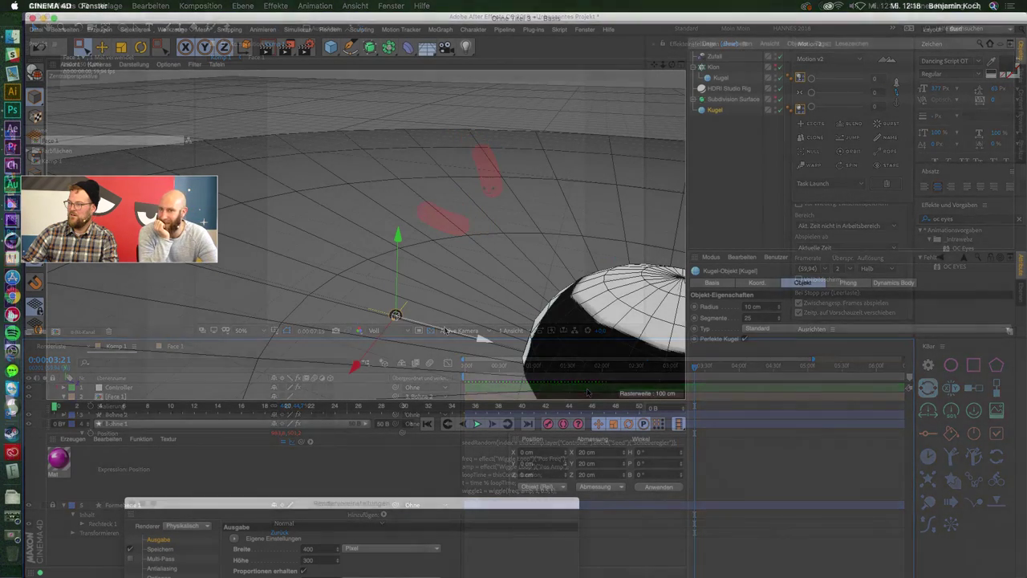
mouse_move(445, 330)
left_mouse_down()
mouse_move(252, 278)
mouse_move(204, 222)
mouse_move(240, 201)
left_mouse_up()
left_click(477, 425)
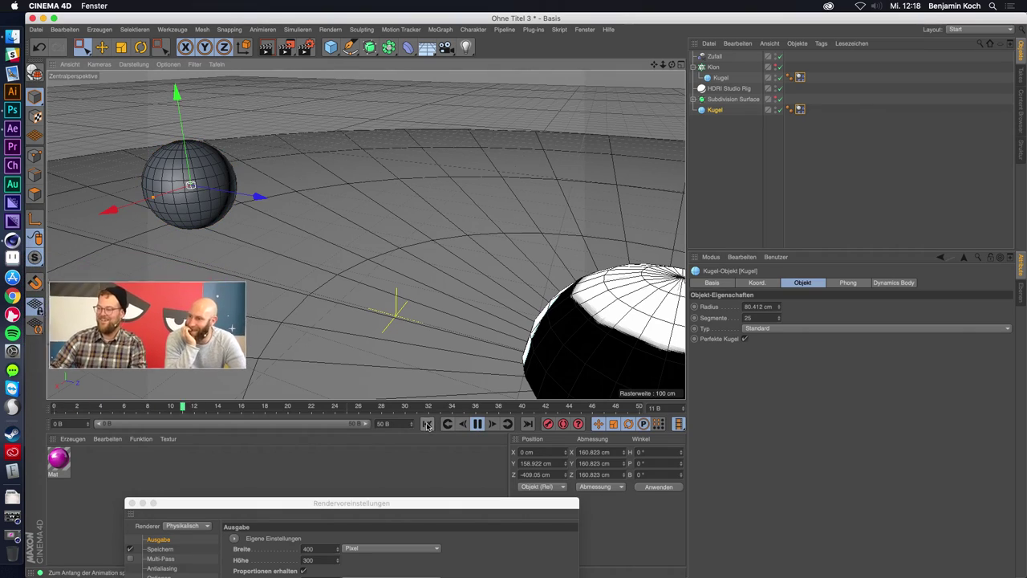
Stop and rewind playback, then move the sphere toward the camera.
left_click(477, 425)
left_click(428, 425)
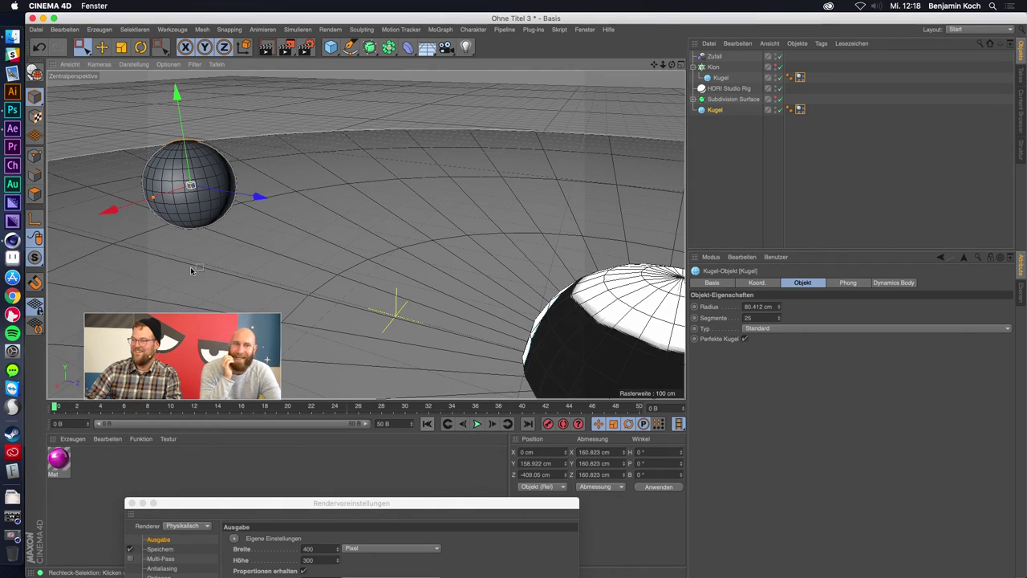
left_click_drag(249, 204, 339, 221)
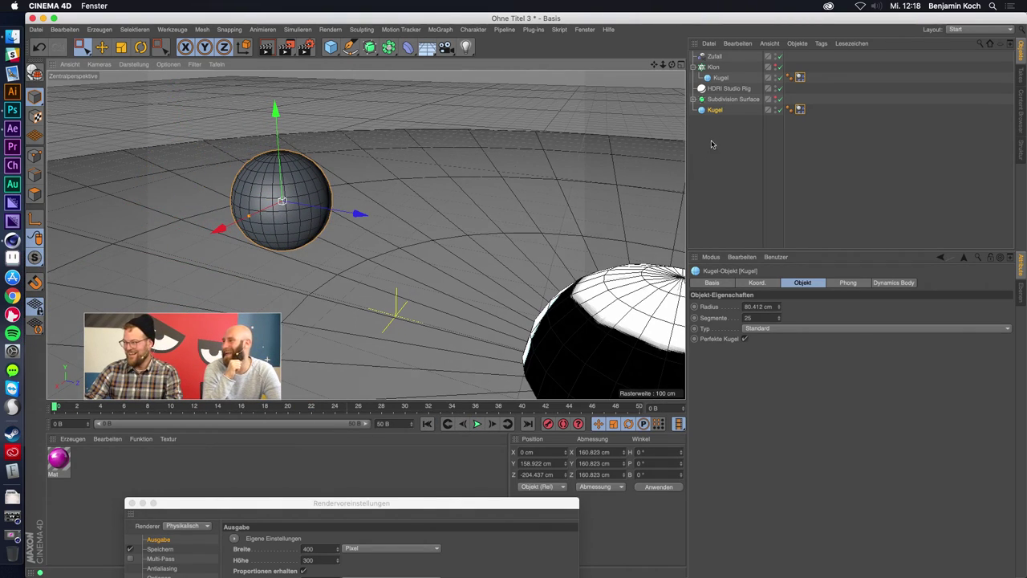
Add a Soft Body tag to the Kugel with mode Polygone/Linien.
left_click(713, 110)
left_click(800, 111)
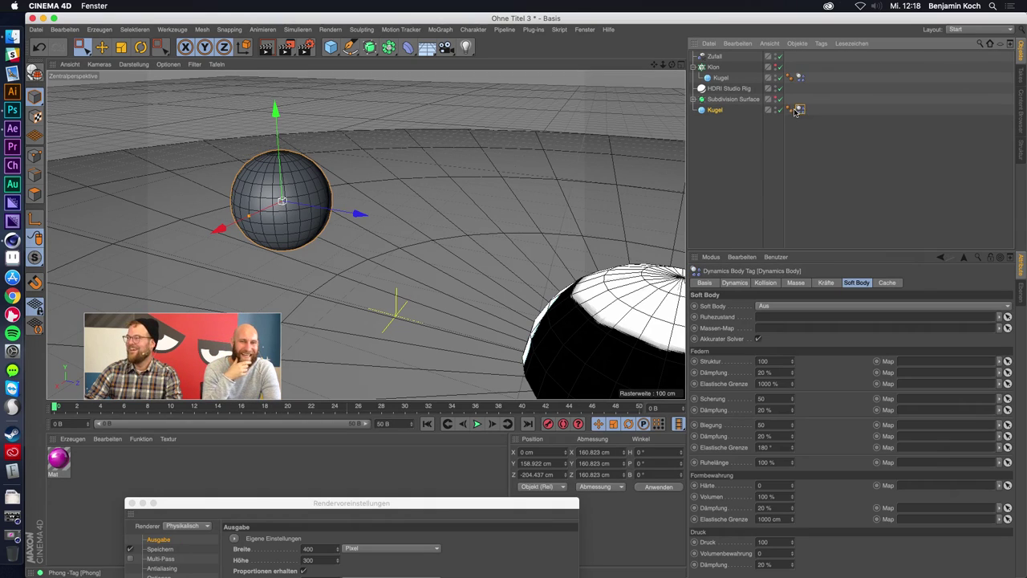
right_click(716, 111)
mouse_move(787, 196)
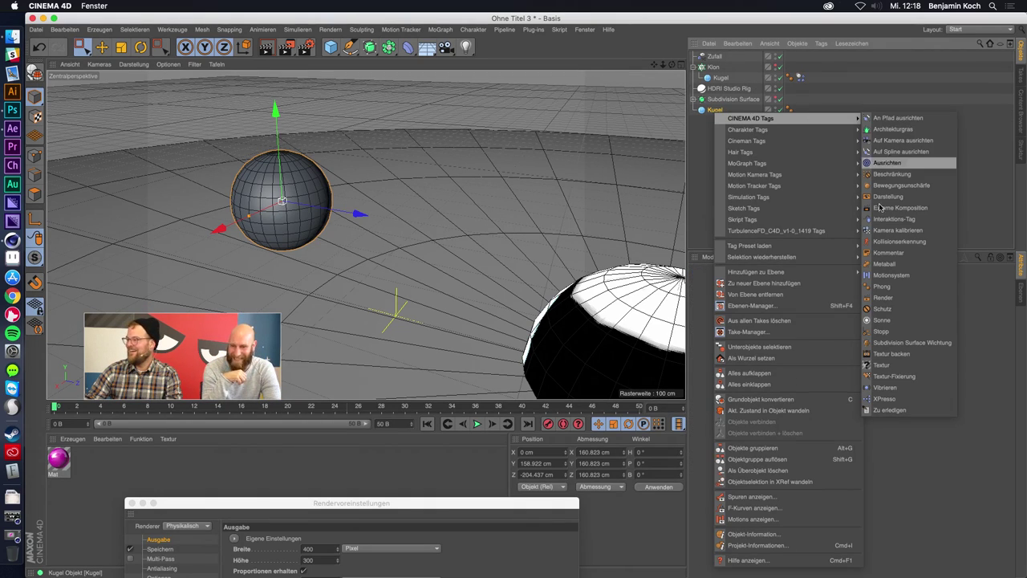
mouse_move(749, 197)
left_click(888, 212)
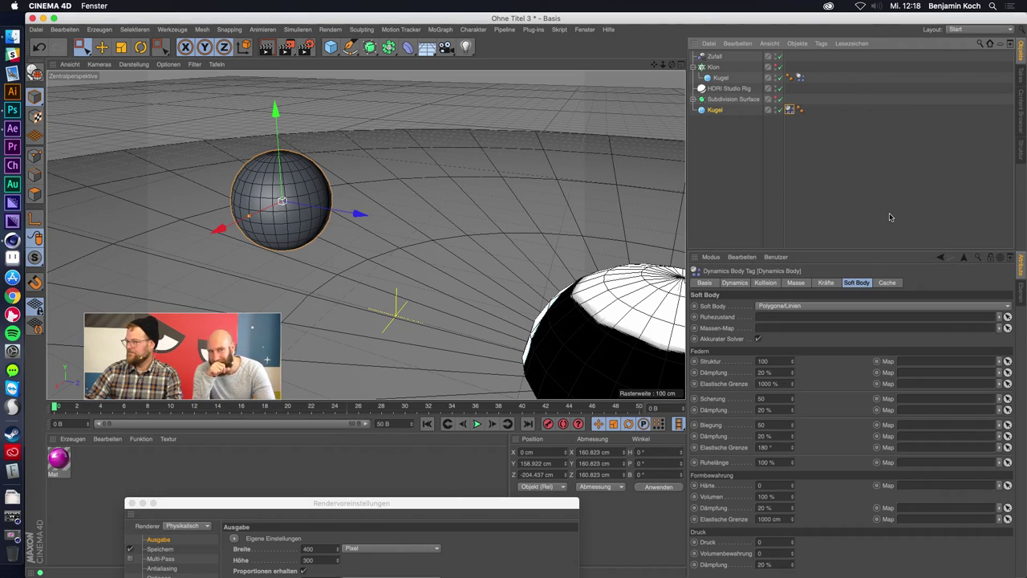
left_click(784, 308)
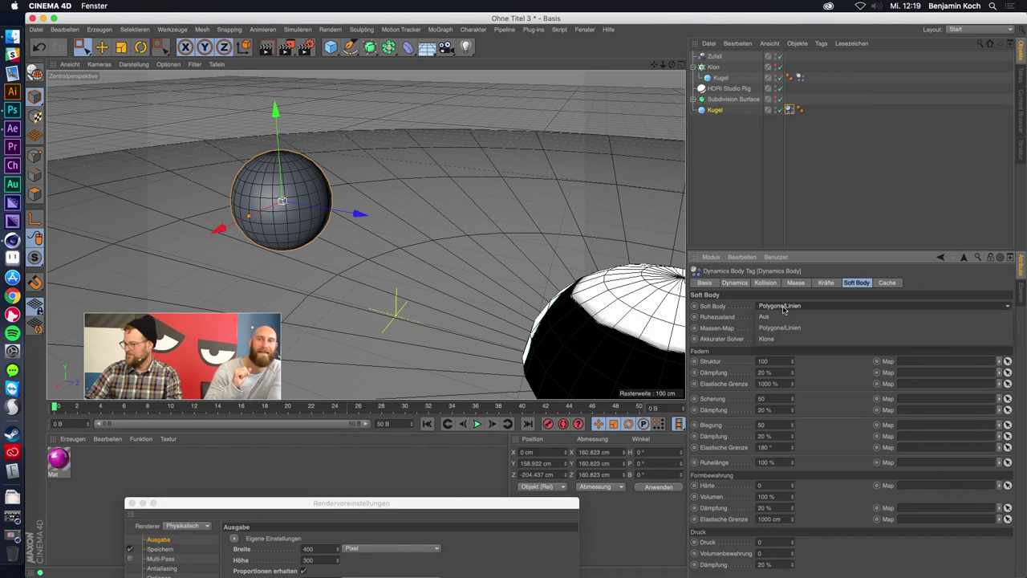
left_click(843, 273)
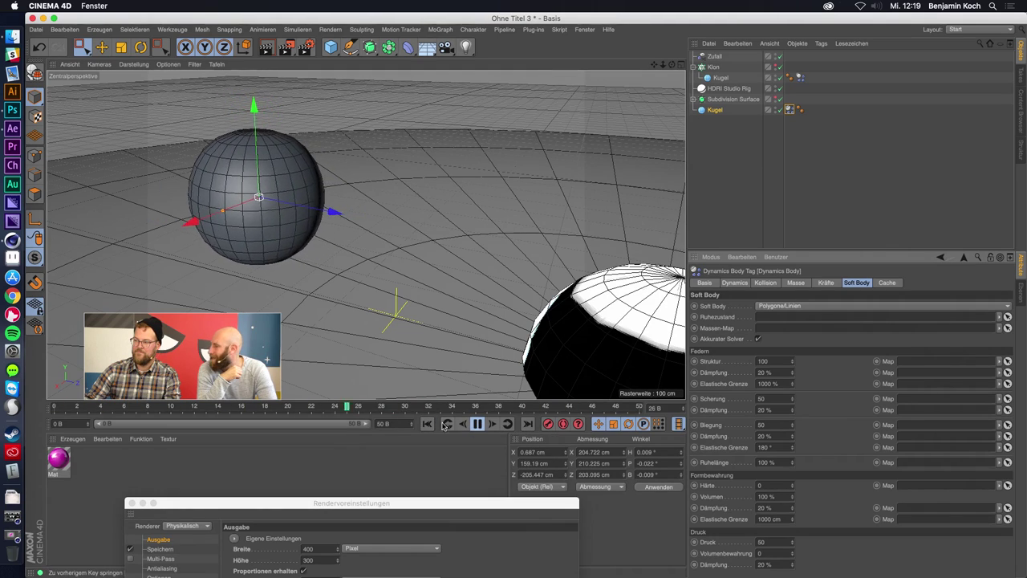
Replay the soft-body simulation from frame 0 to test it.
left_click(477, 425)
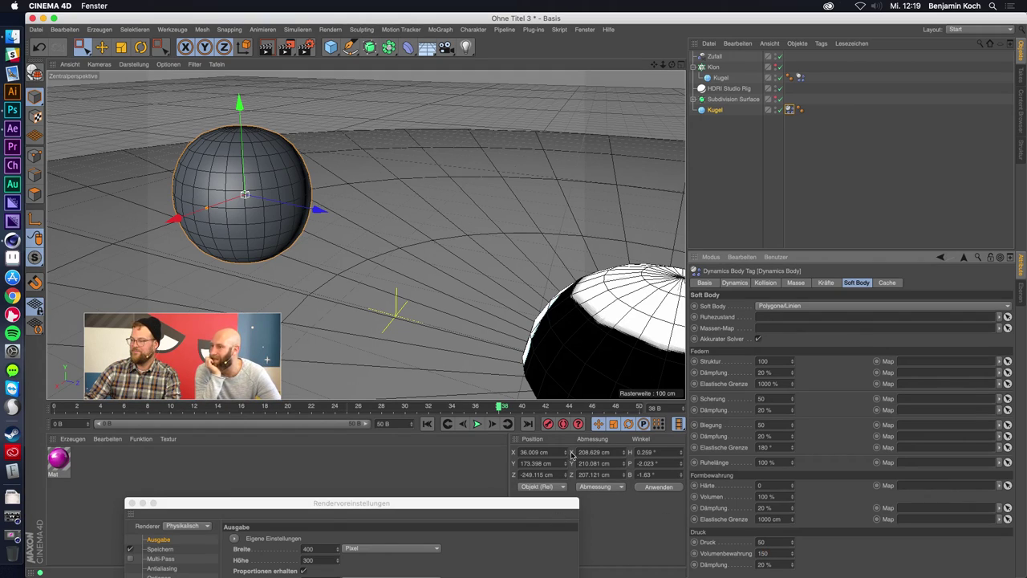
left_click(425, 425)
left_click(477, 425)
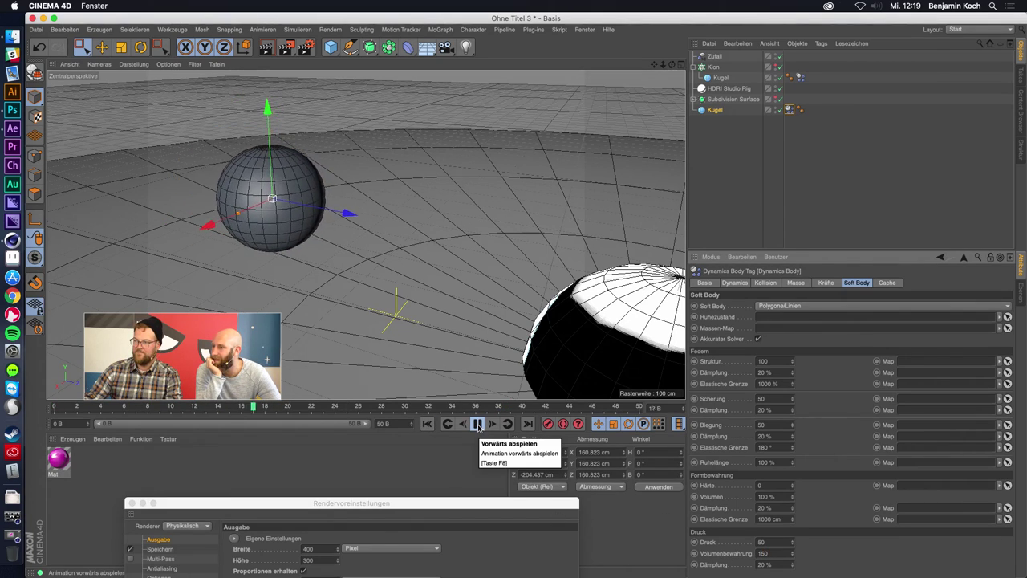
left_click(477, 424)
left_click(427, 425)
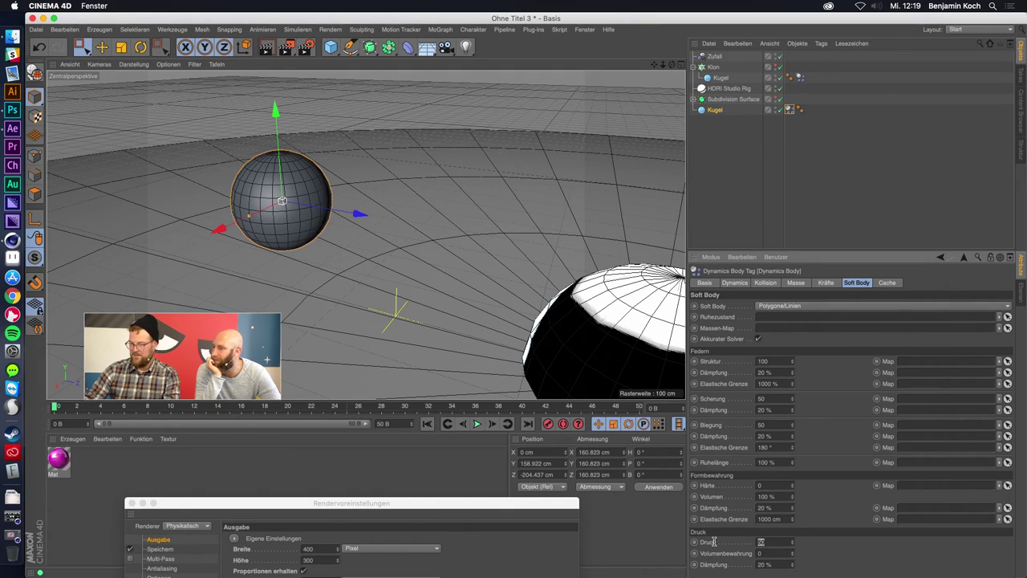
left_click(476, 426)
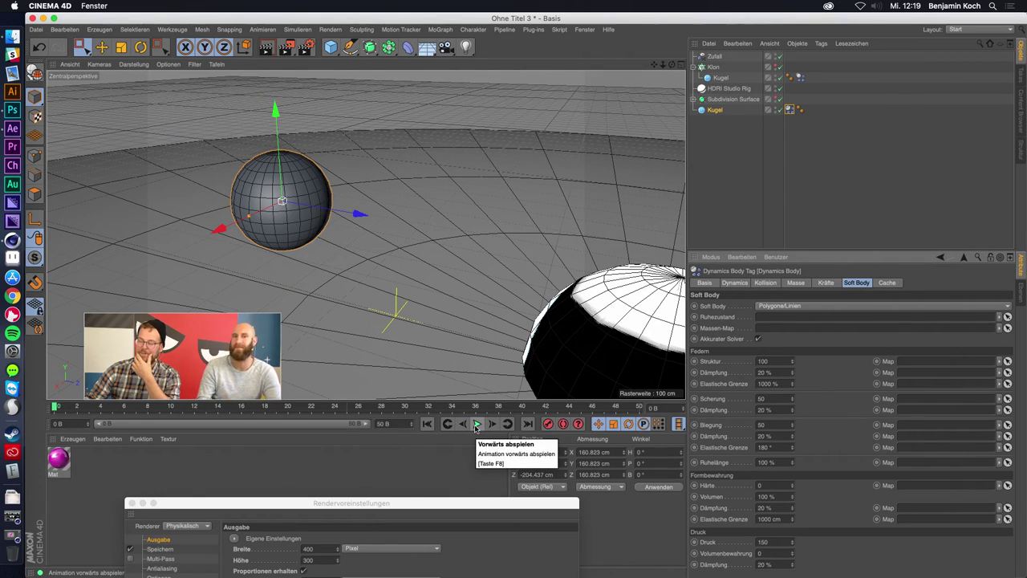
Replay the inflating soft-body sphere and rewind to frame 0.
left_click(476, 425)
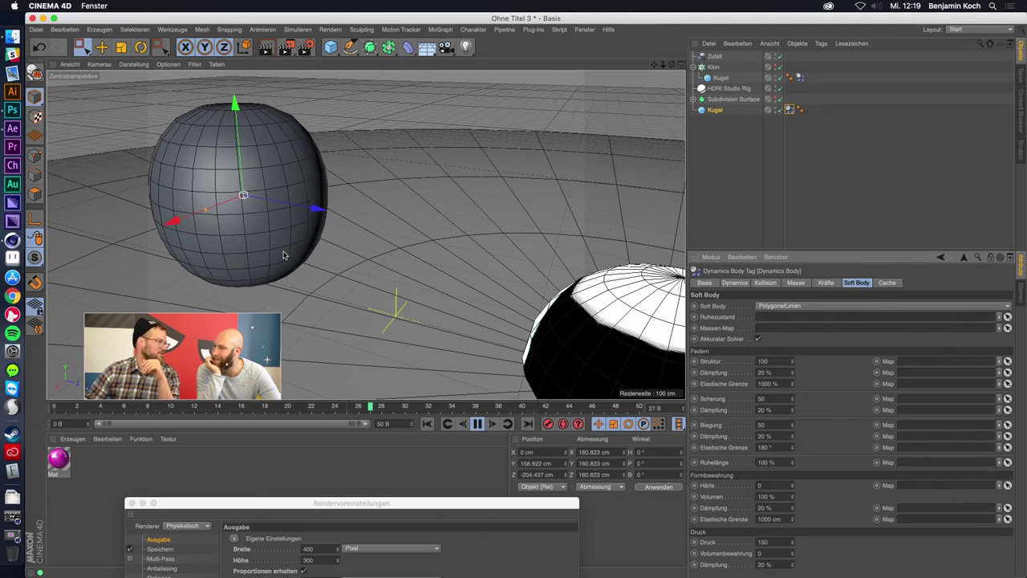
left_click(479, 424)
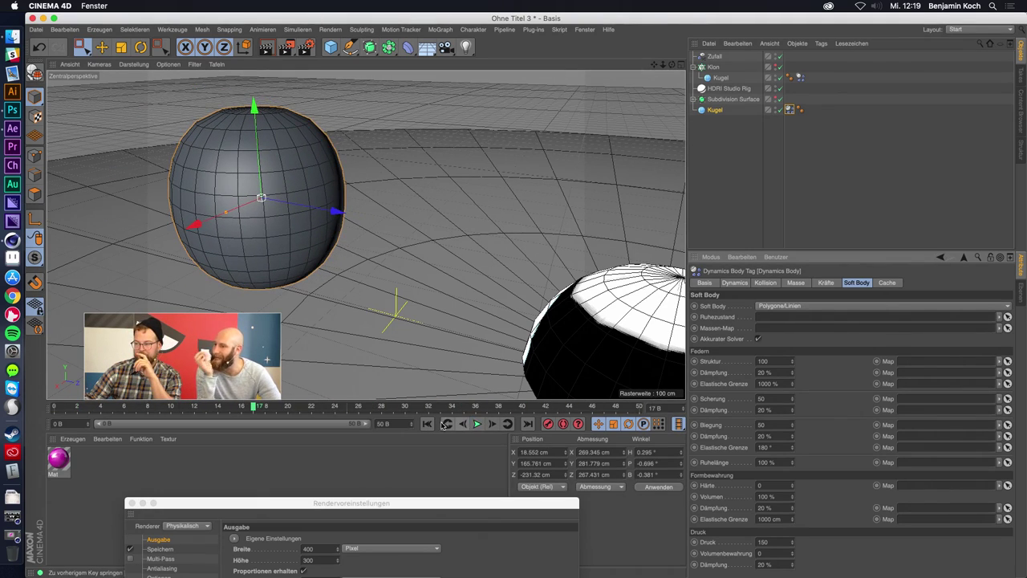
left_click(427, 424)
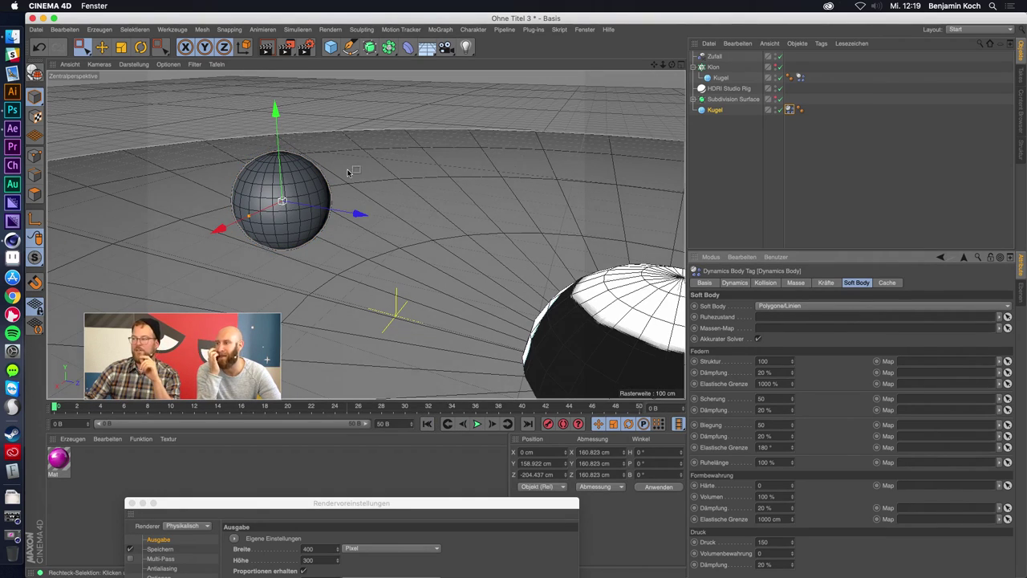
Enable Klon to show the cloned spheres, test-play and rewind, then deselect the sphere.
left_click(778, 67)
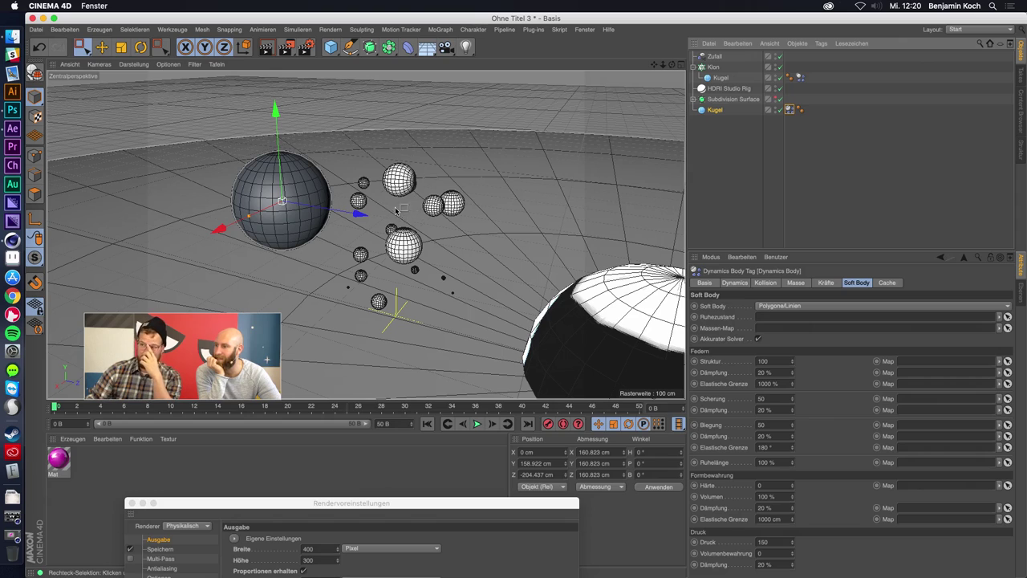
left_click(476, 425)
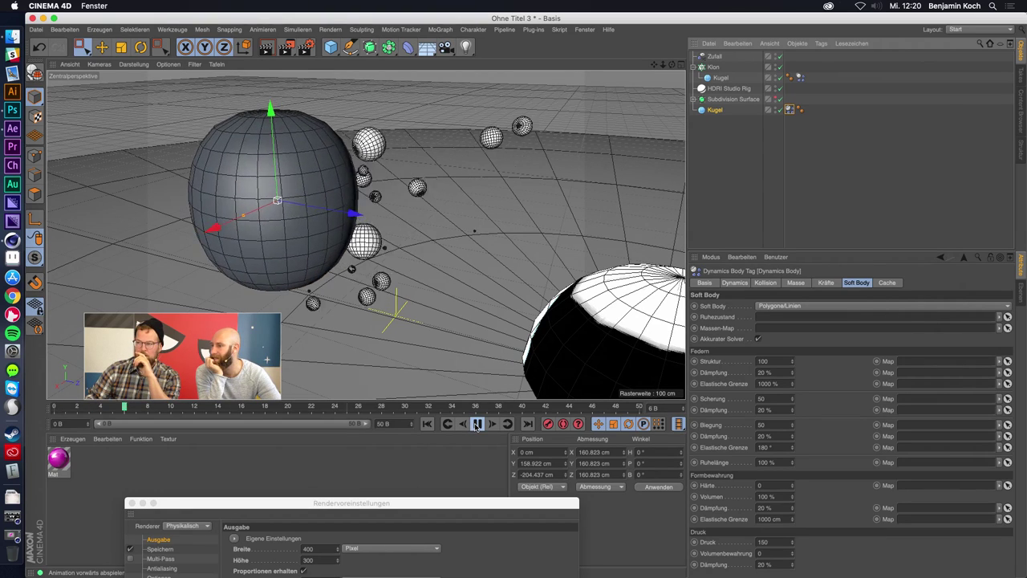
left_click(475, 425)
left_click(427, 424)
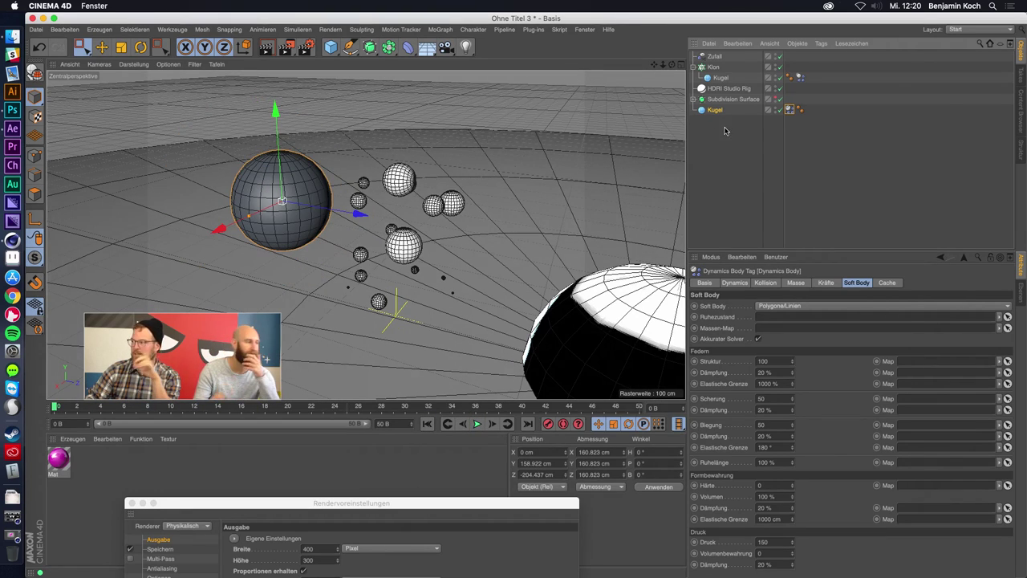
left_click(790, 109)
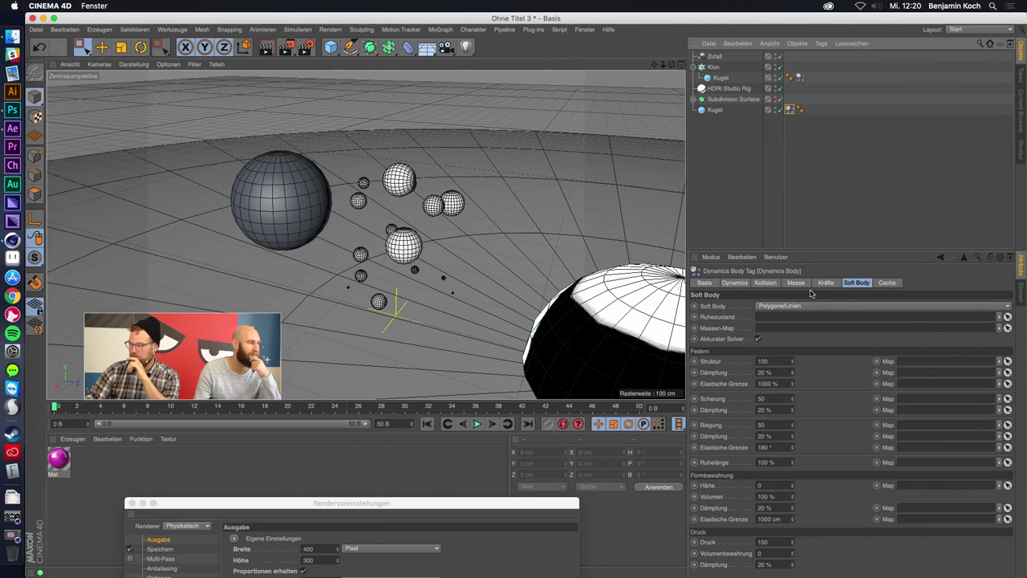
Set Position folgen to 100 in the big sphere's Dynamics Body Kräfte settings.
left_click_drag(811, 250, 812, 177)
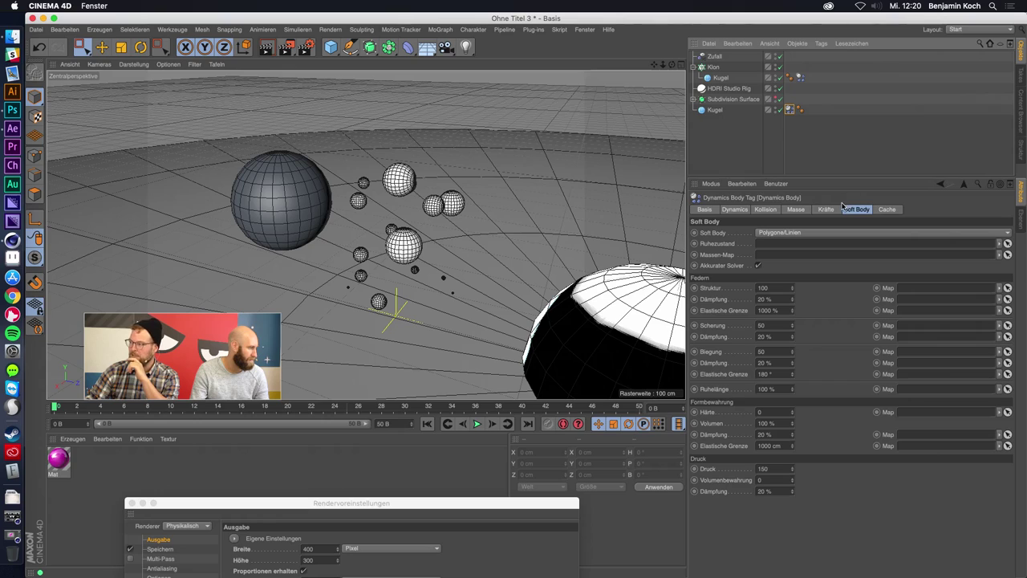
left_click(734, 210)
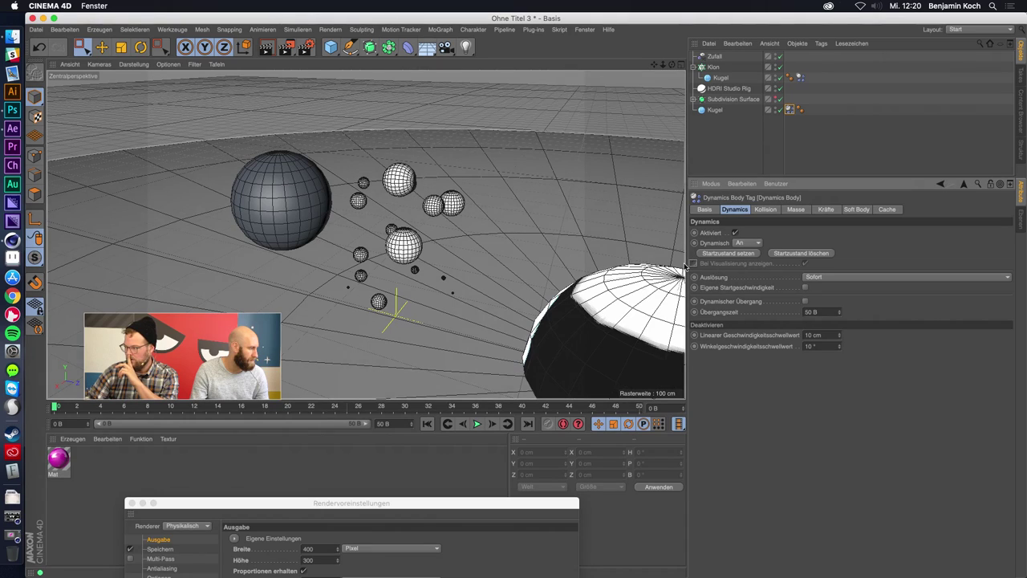
left_click(766, 210)
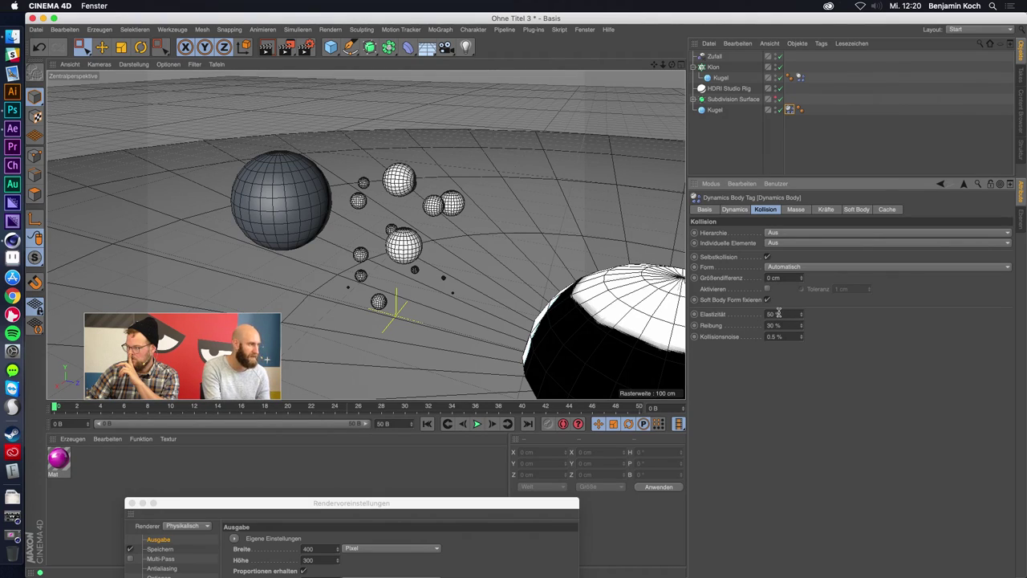
left_click(797, 209)
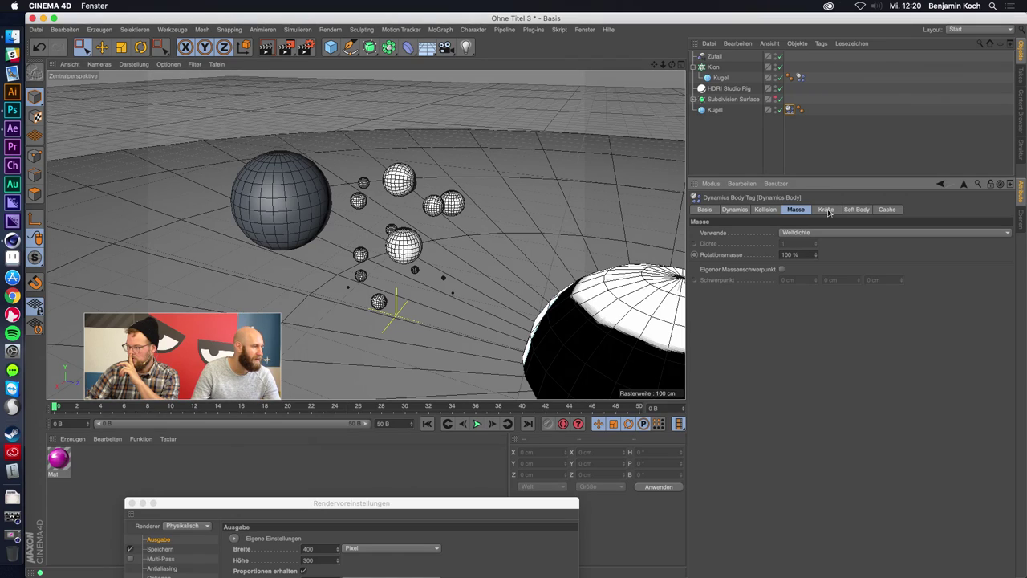
left_click(827, 211)
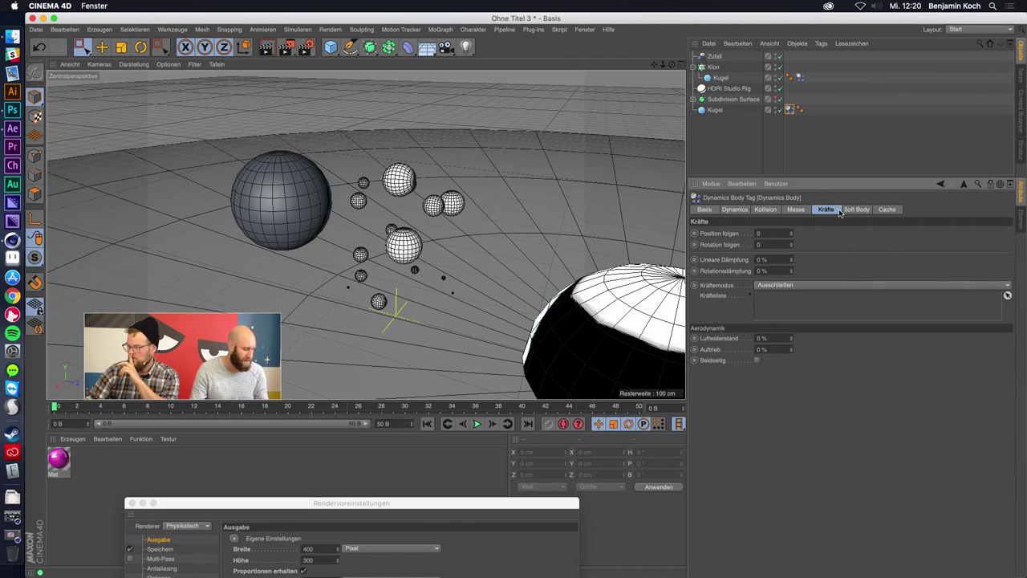
double_click(777, 233)
type("100")
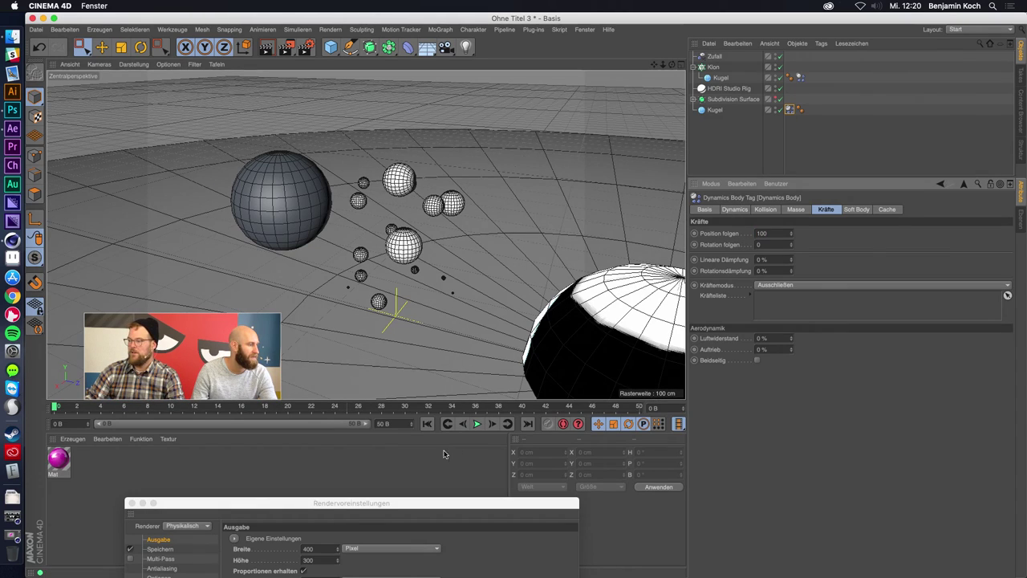
Hide the clones, play the big sphere's simulation, then hide the big sphere.
left_click(270, 216)
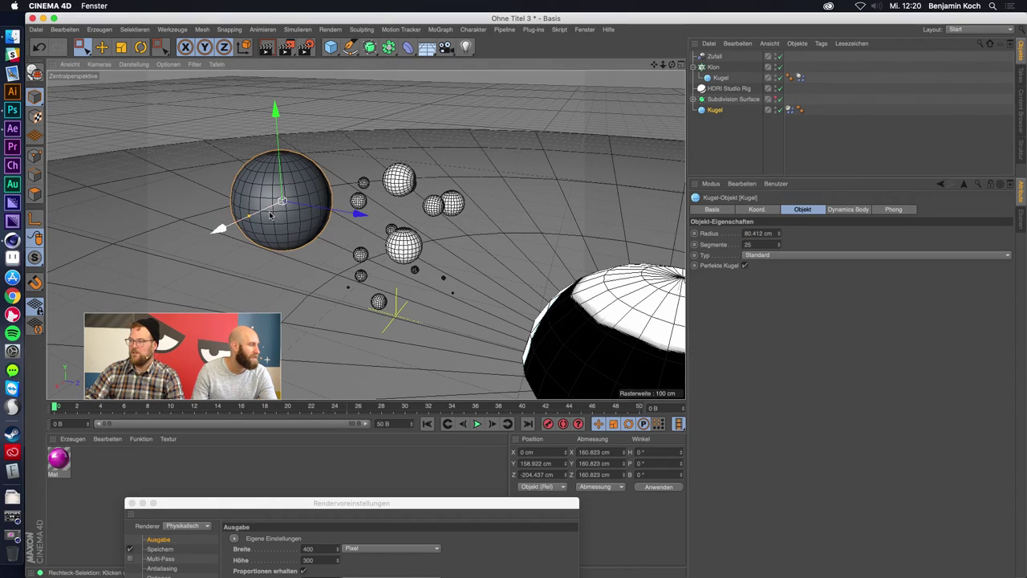
left_click(777, 68)
left_click(477, 424)
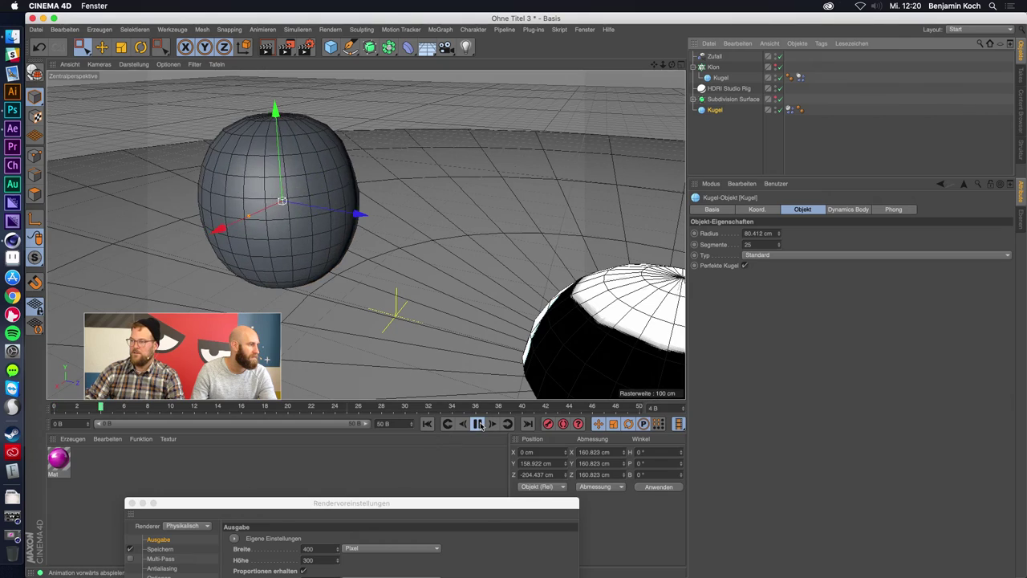
left_click(775, 110)
Set Position folgen to 80 on the clone Kugel's Dynamics Body tag.
left_click(709, 77)
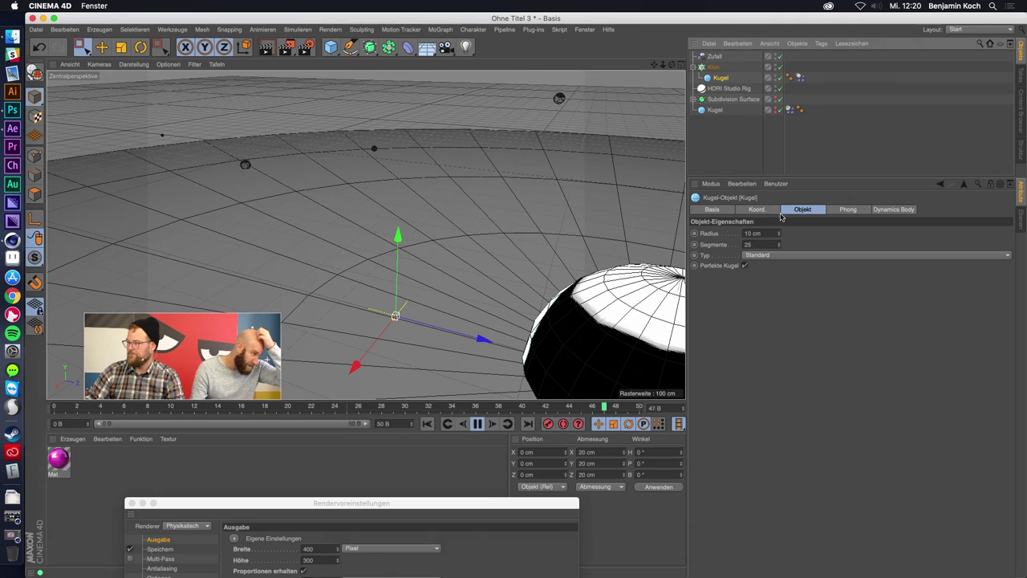
left_click(800, 77)
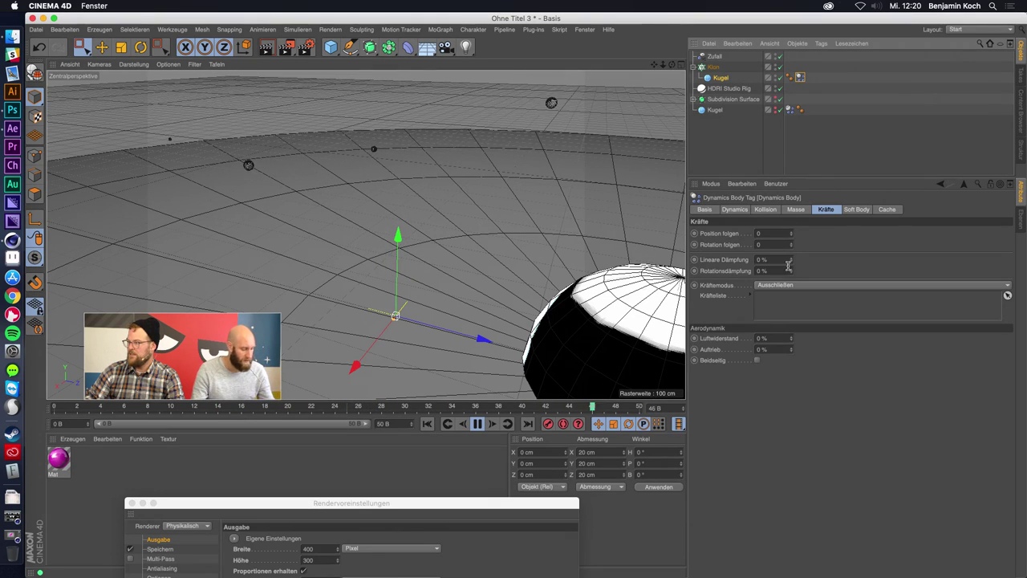
left_click(734, 209)
left_click(765, 209)
left_click(793, 210)
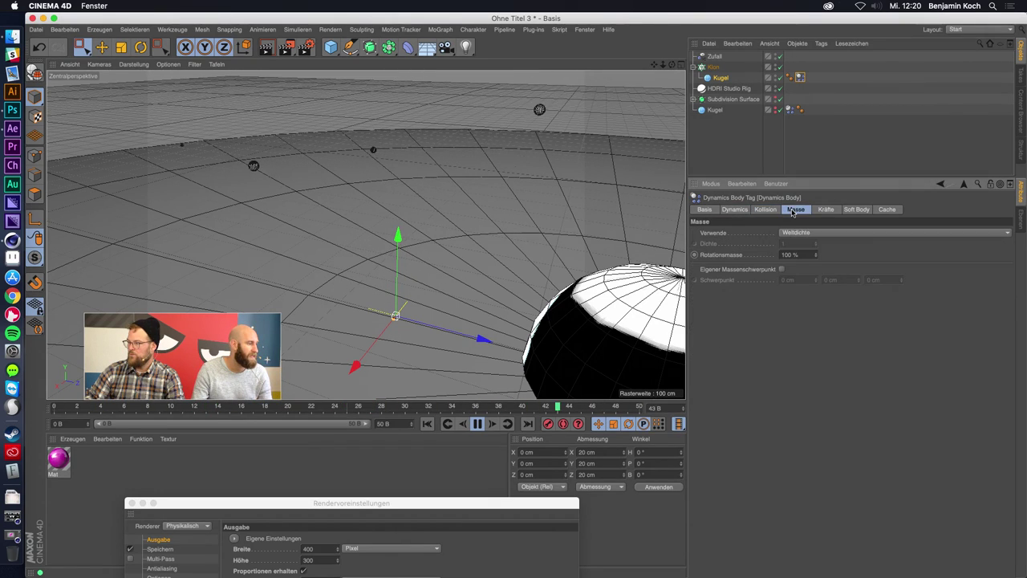
left_click(826, 209)
double_click(773, 234)
type("80")
key("Return")
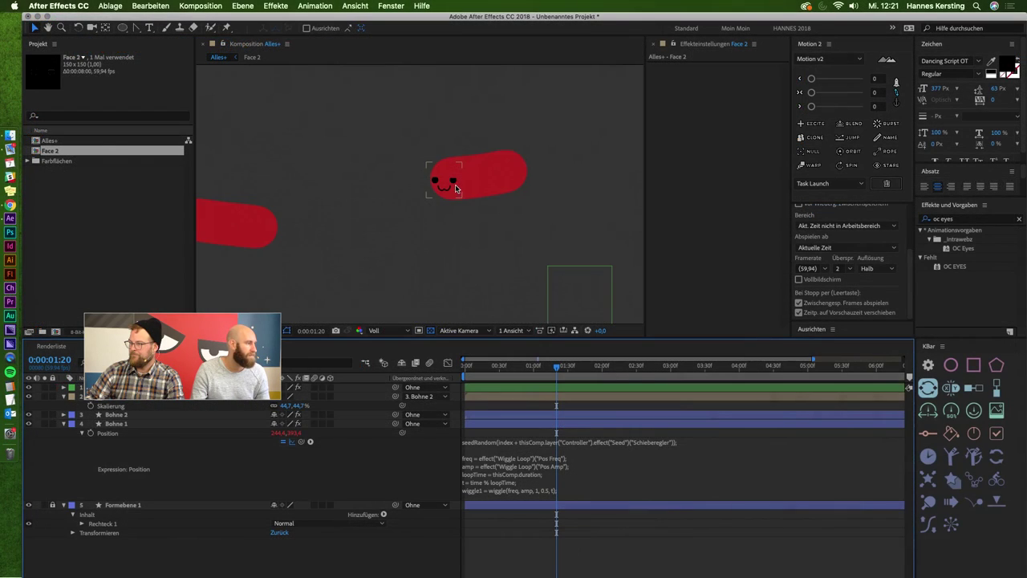
scroll(446, 197, "down", 2)
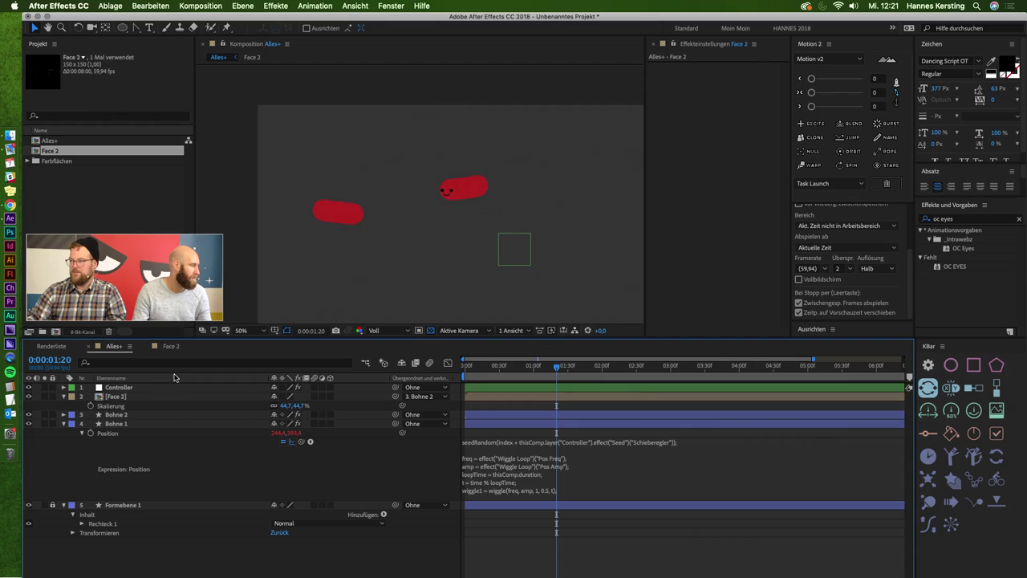
left_click(160, 399)
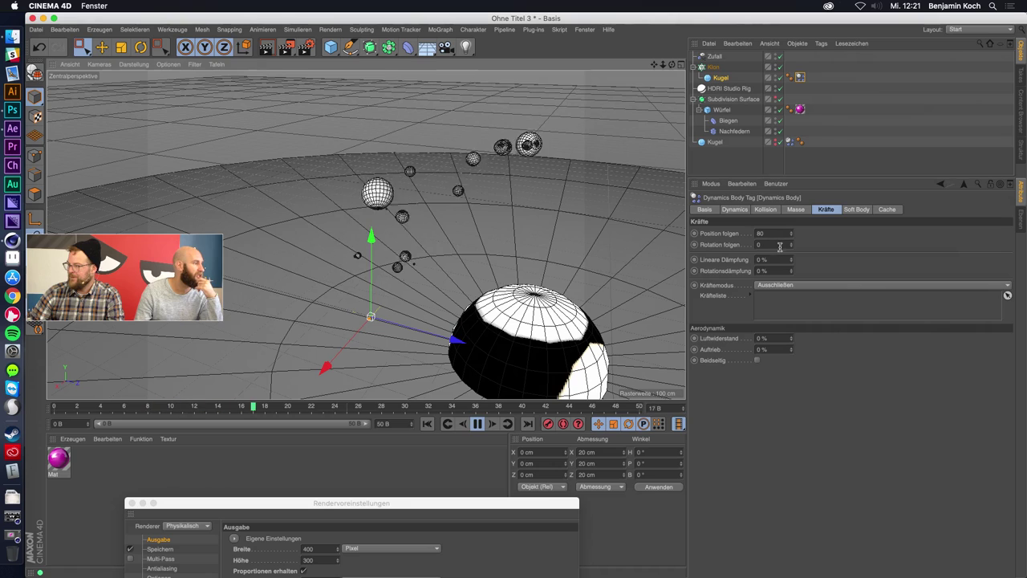
Enter 80 for the clone sphere's Rotation folgen, then select Klon.
left_click(754, 245)
type("0")
key("Return")
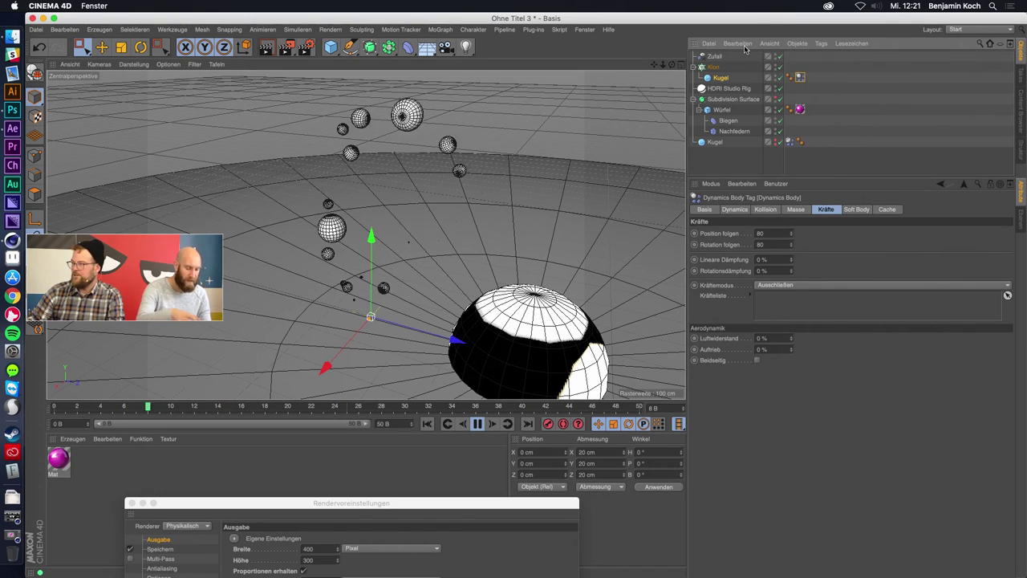
left_click(714, 67)
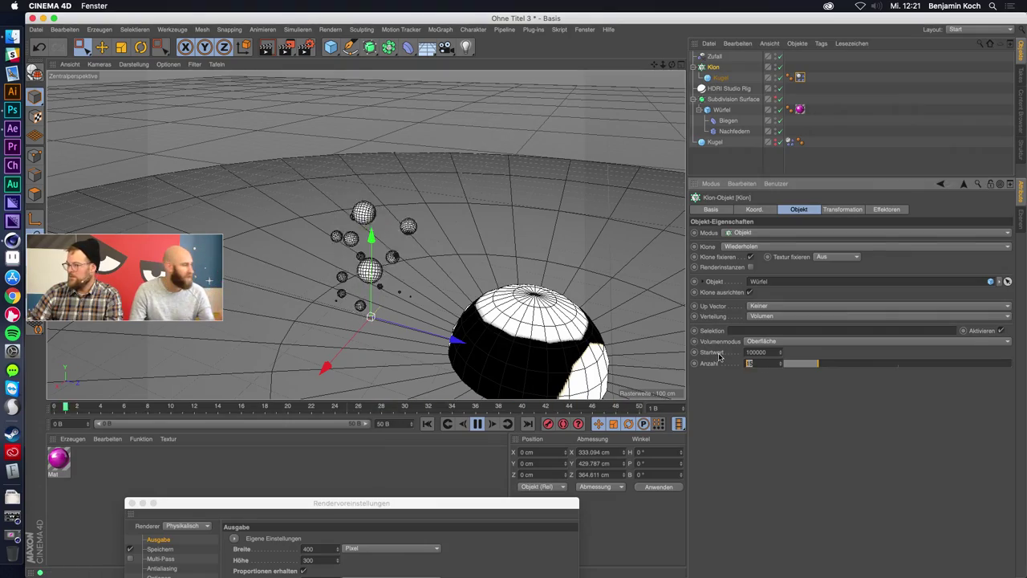
Set Klon's count to 150 and apply the magenta Mat material to the clone spheres.
type("0")
key("Return")
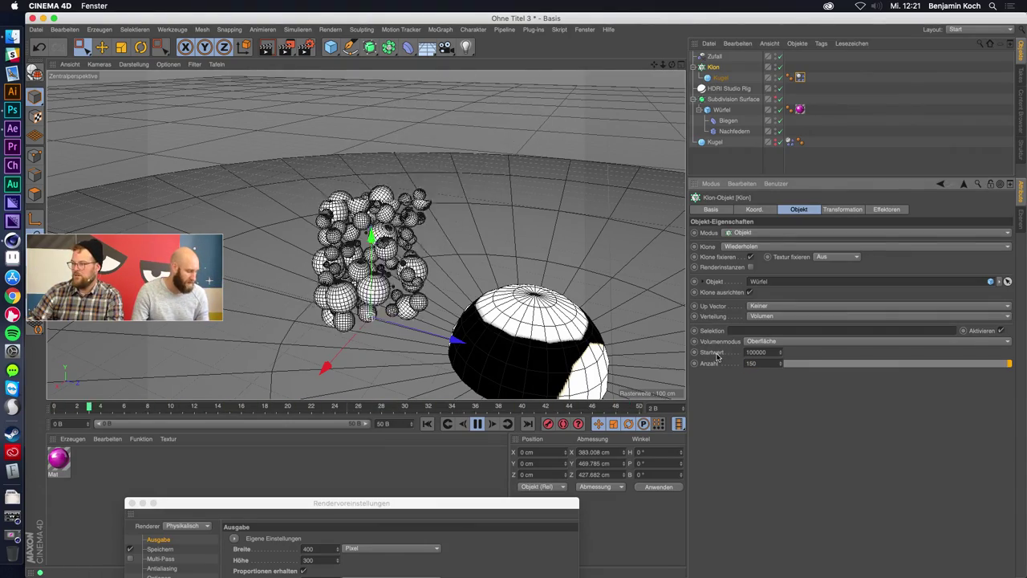
scroll(416, 217, "down", 2)
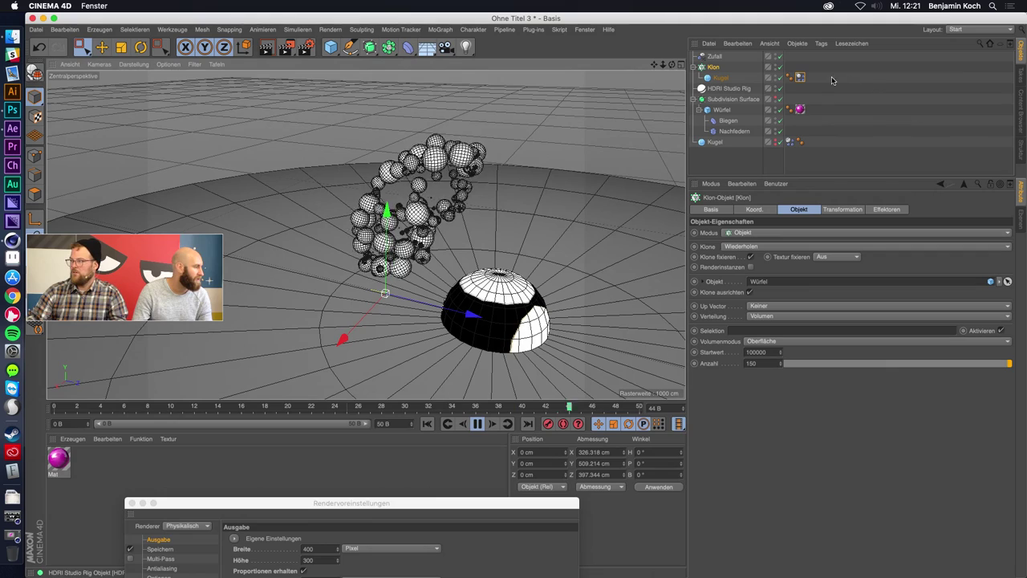
left_click_drag(800, 77, 810, 77)
Orbit around the clones and replay the animation from the first frame.
key("F8")
scroll(455, 161, "up", 1)
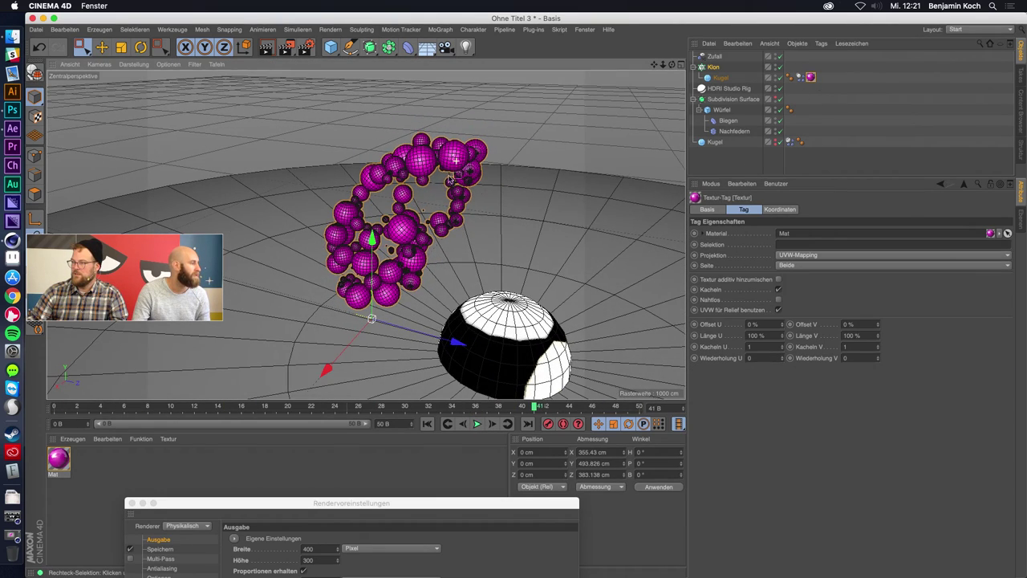
left_click_drag(451, 180, 472, 410, "alt")
mouse_move(439, 507)
left_mouse_down()
mouse_move(484, 418)
mouse_move(504, 524)
left_mouse_up()
scroll(353, 228, "up", 1)
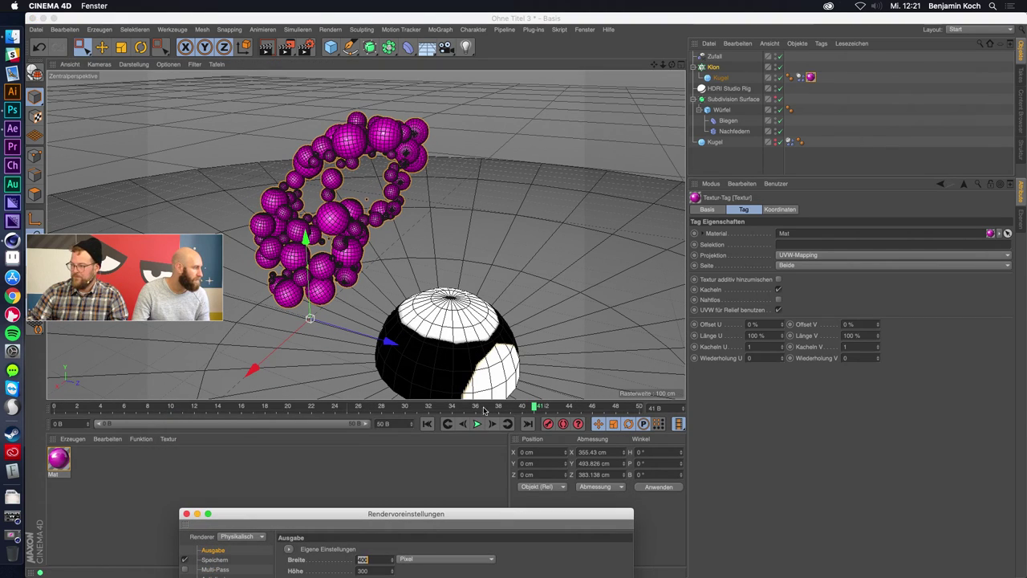
left_click(440, 424)
left_click(477, 424)
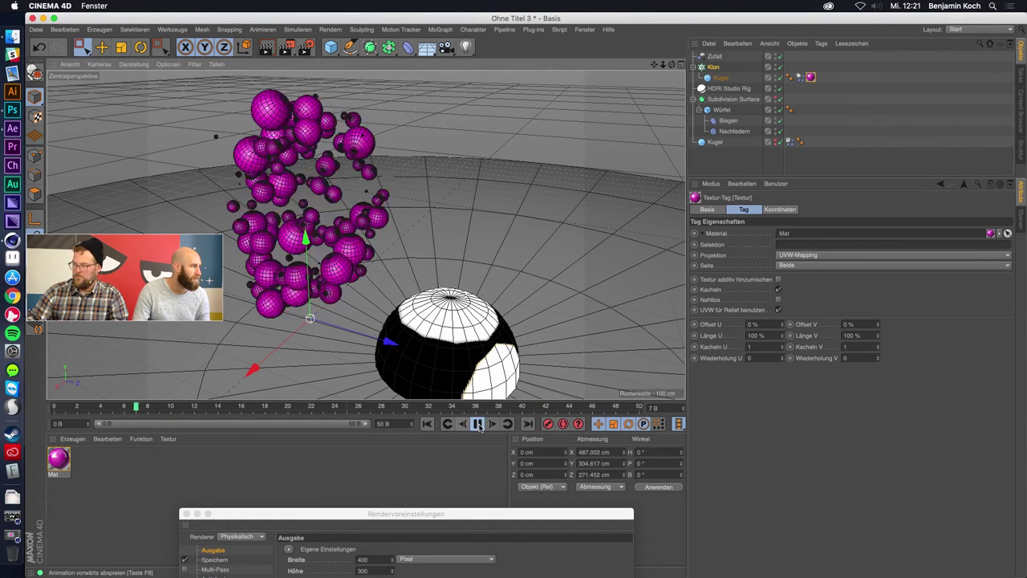
scroll(411, 254, "down", 2)
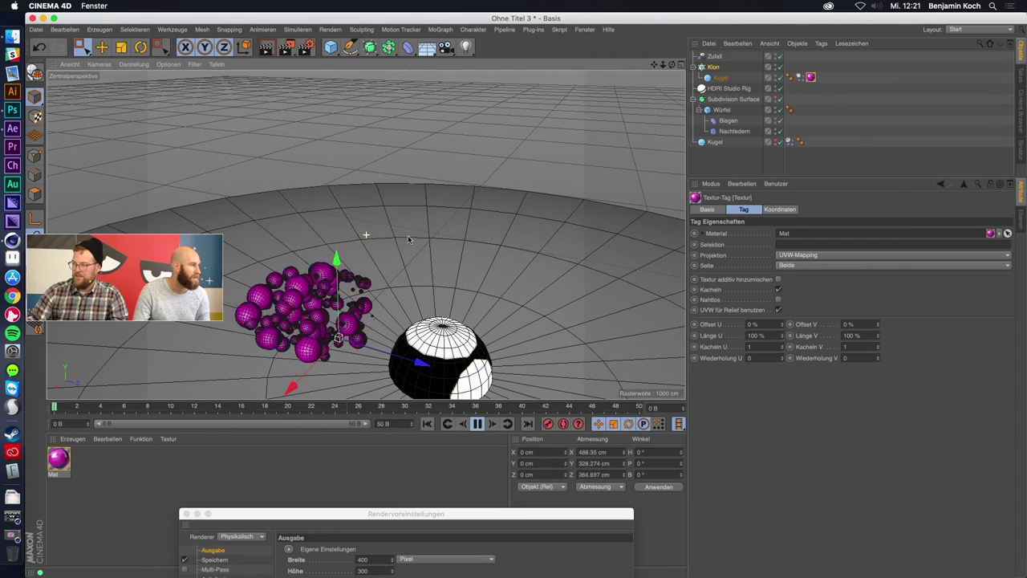
key("F8")
Render the animation to the Picture Viewer over the old file, then create material Mat.1.
key("shift+r")
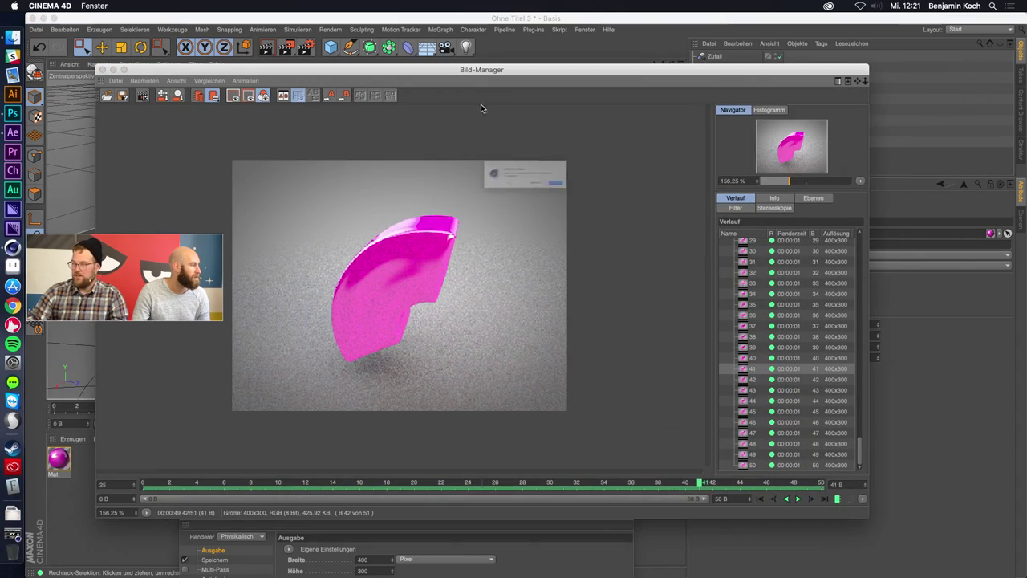
left_click(595, 202)
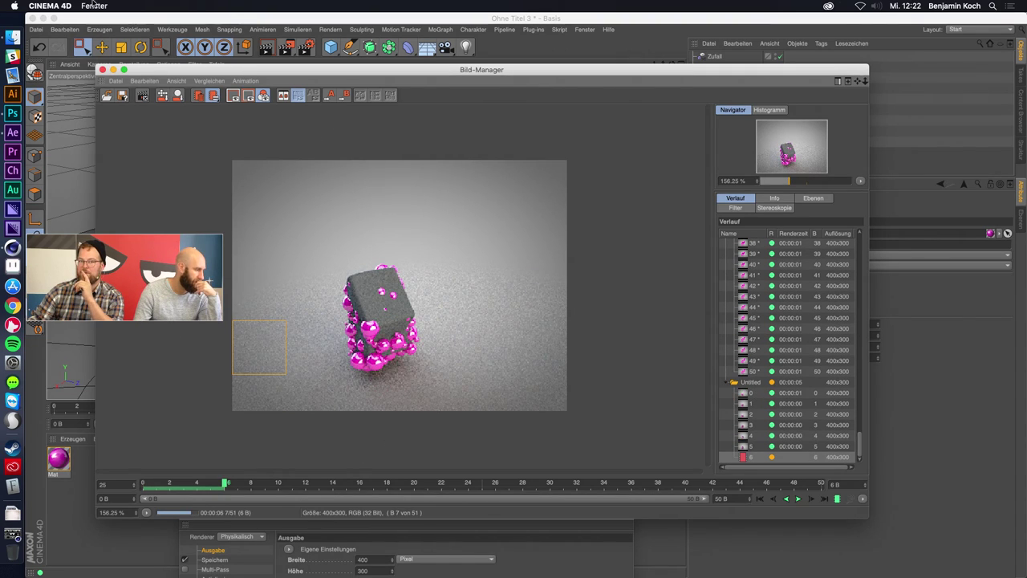
left_click(113, 70)
double_click(185, 488)
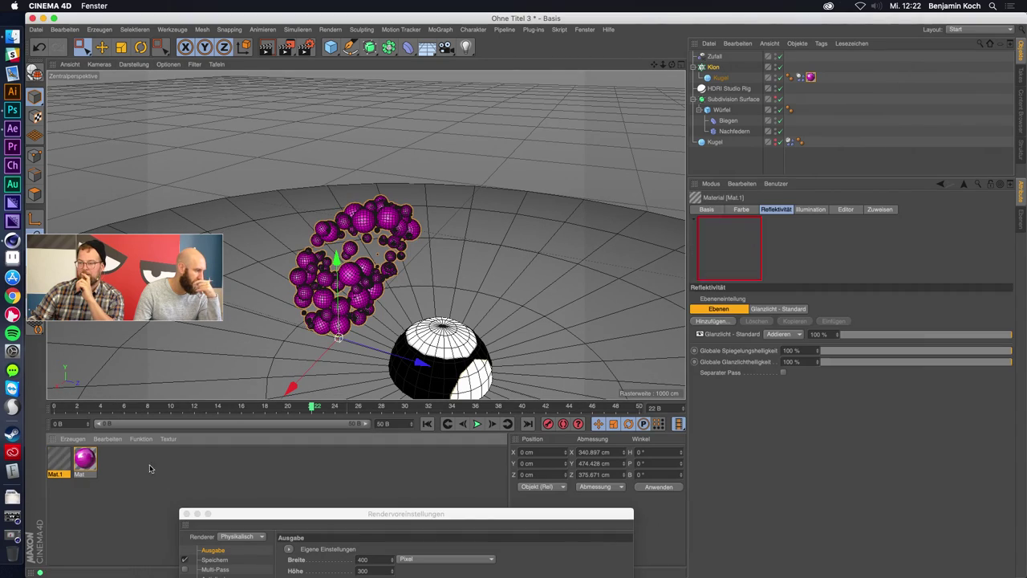
Make Mat.1 transparent with refraction 1.1 and reflectivity turned off.
left_click(706, 209)
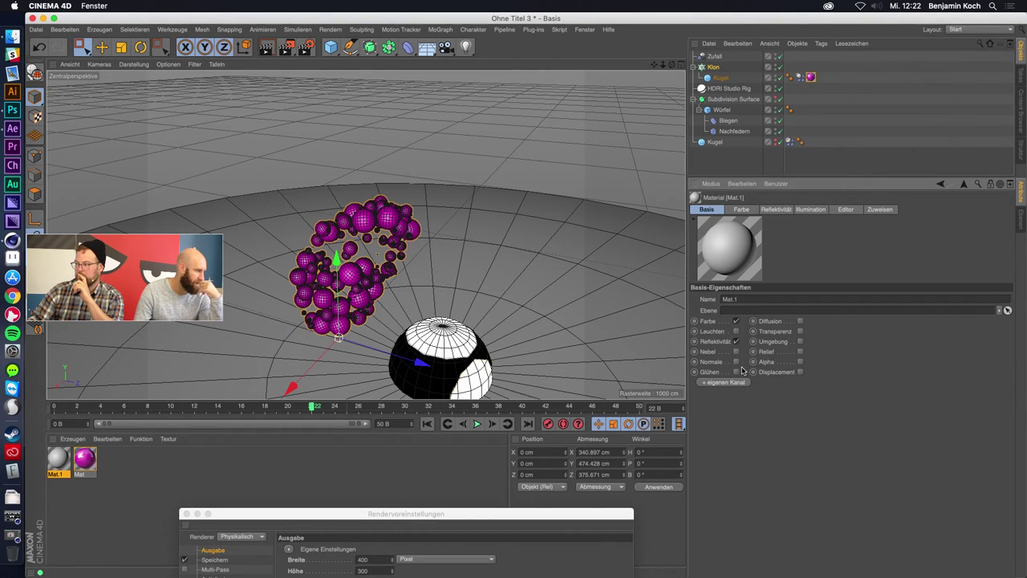
left_click(801, 332)
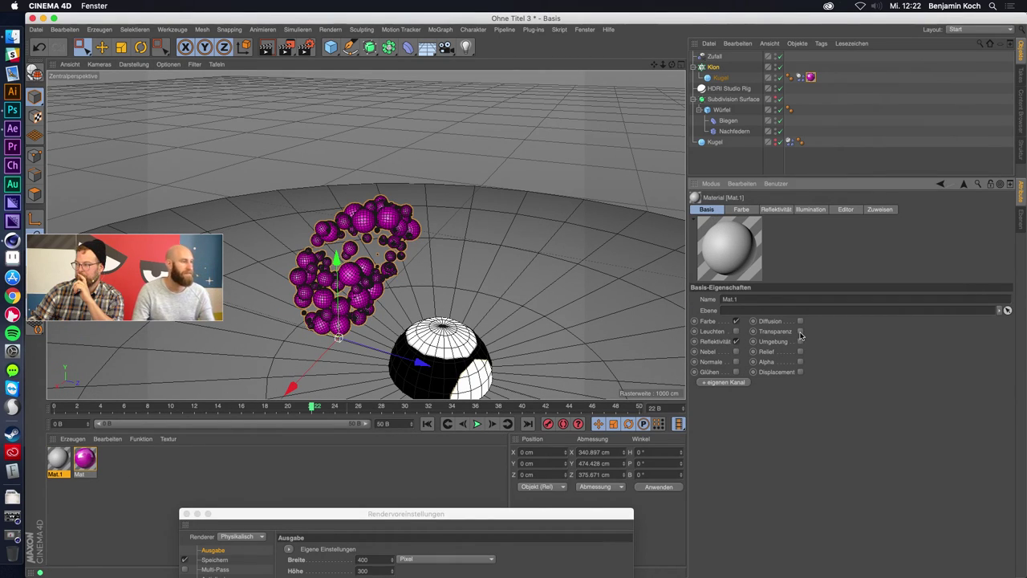
left_click(737, 322)
left_click(745, 209)
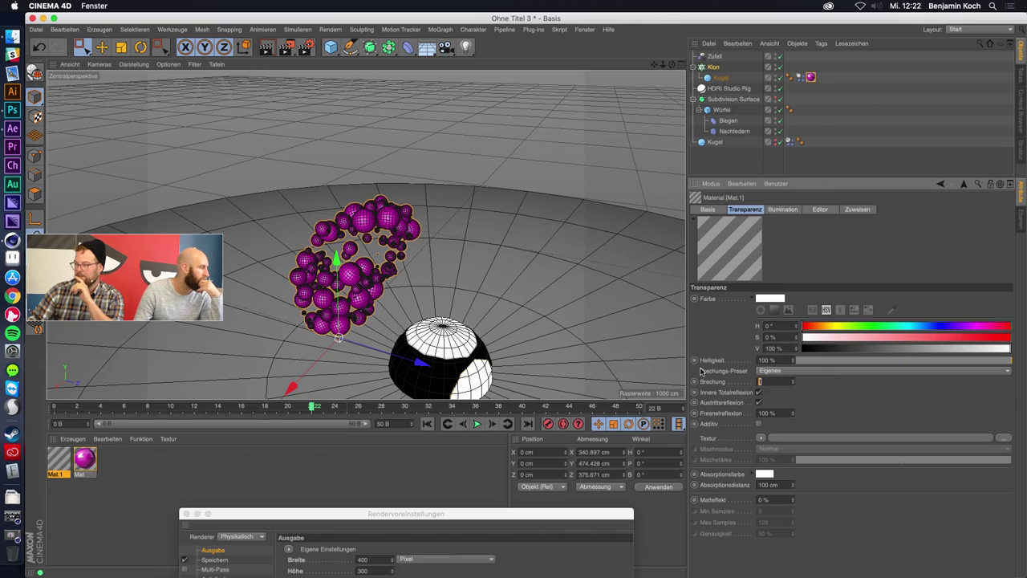
type("1.")
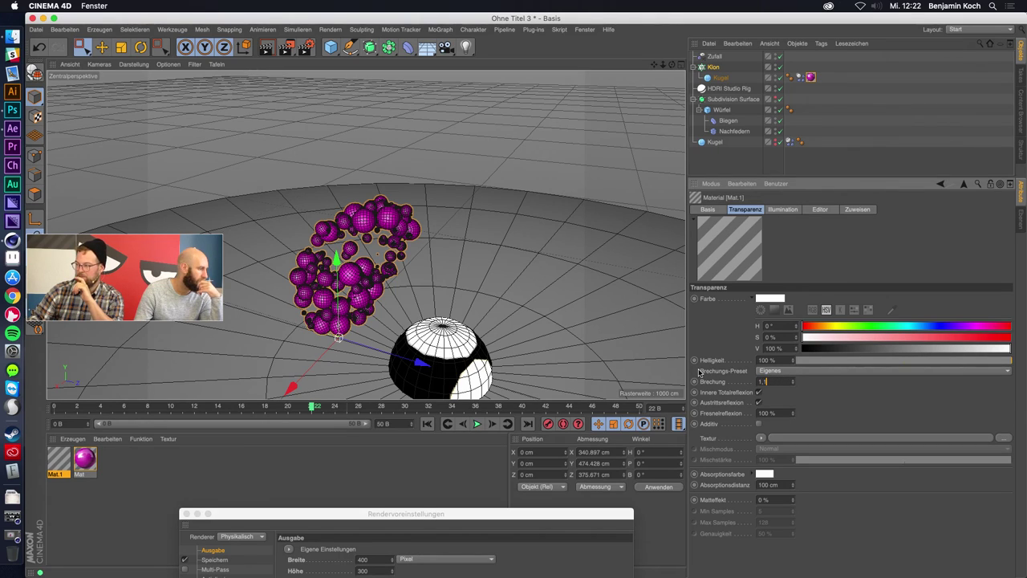
type("1")
key("Return")
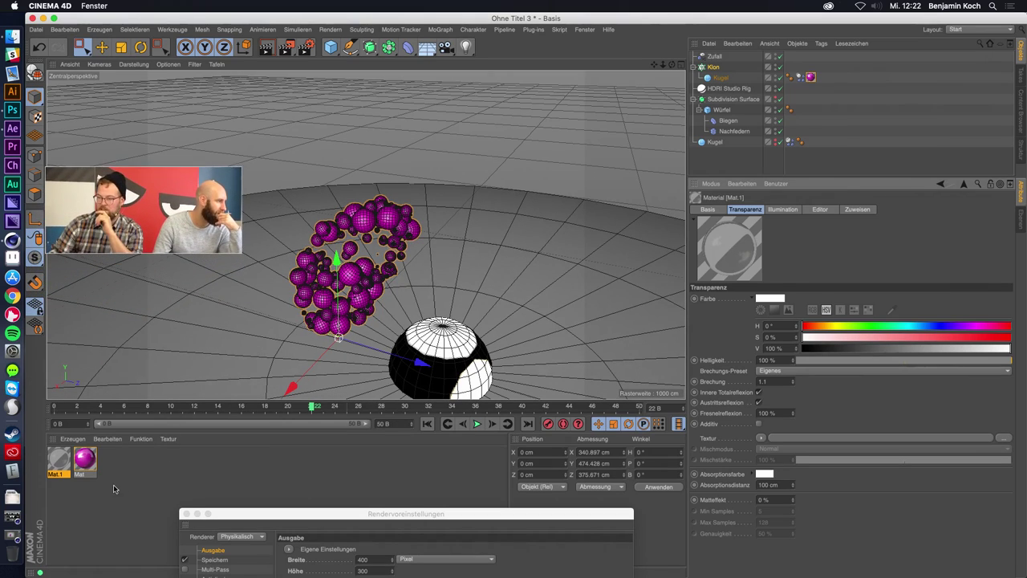
Apply Mat.1 to the Subdivision Surface and start rendering the animation.
left_click(67, 517)
left_click_drag(661, 115, 735, 98)
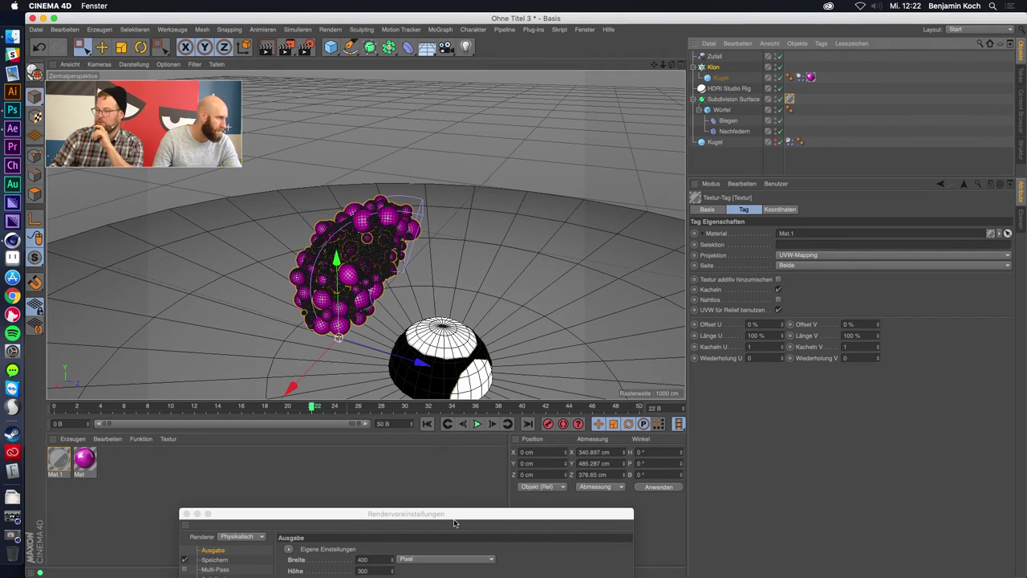
key("shift+r")
left_click(603, 200)
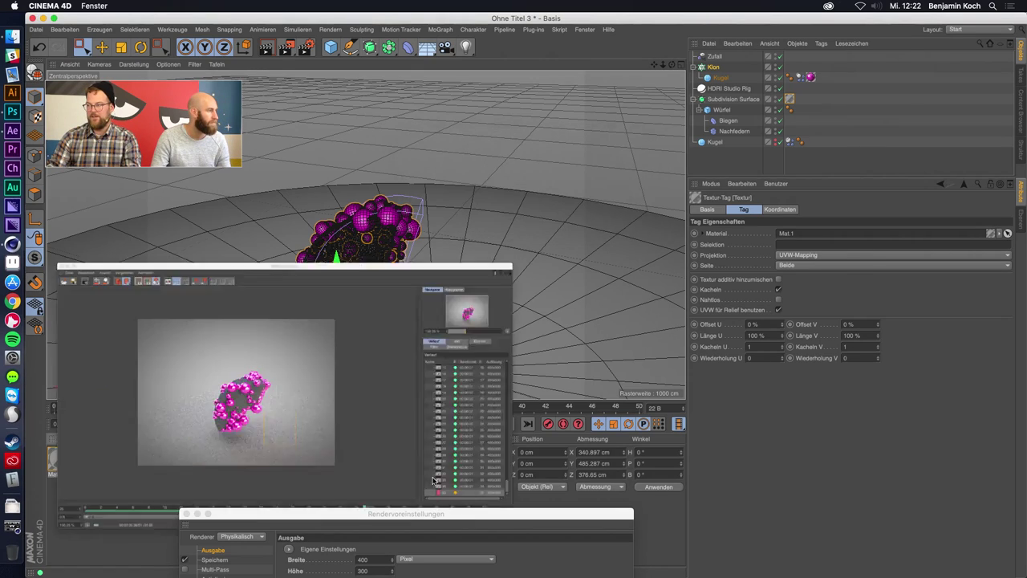
Overwrite Untitled.mov, zoom through the rendered frames, then move the viewer aside and reselect Mat.1.
left_click(618, 200)
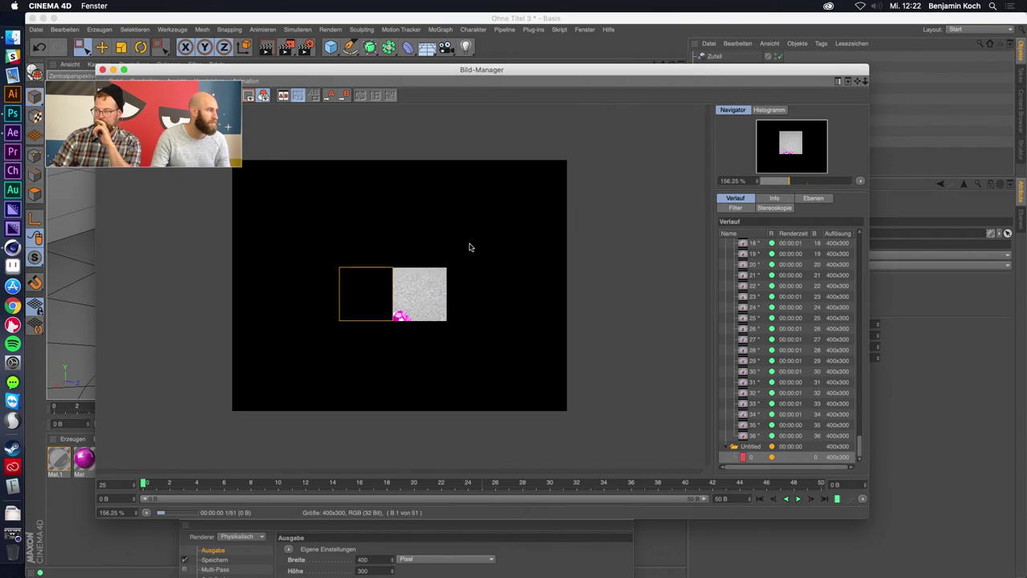
scroll(378, 352, "up", 1)
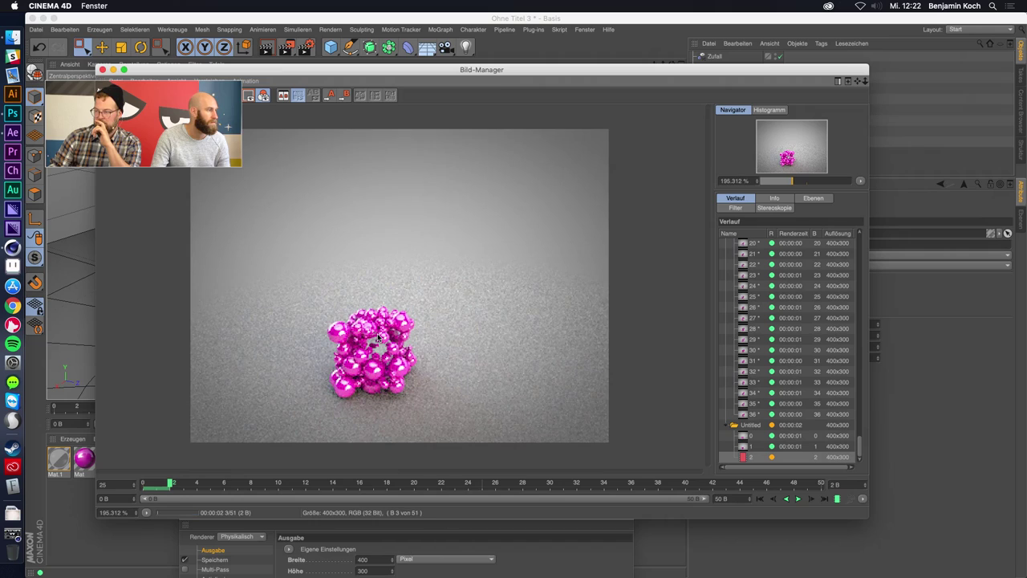
scroll(378, 334, "up", 1)
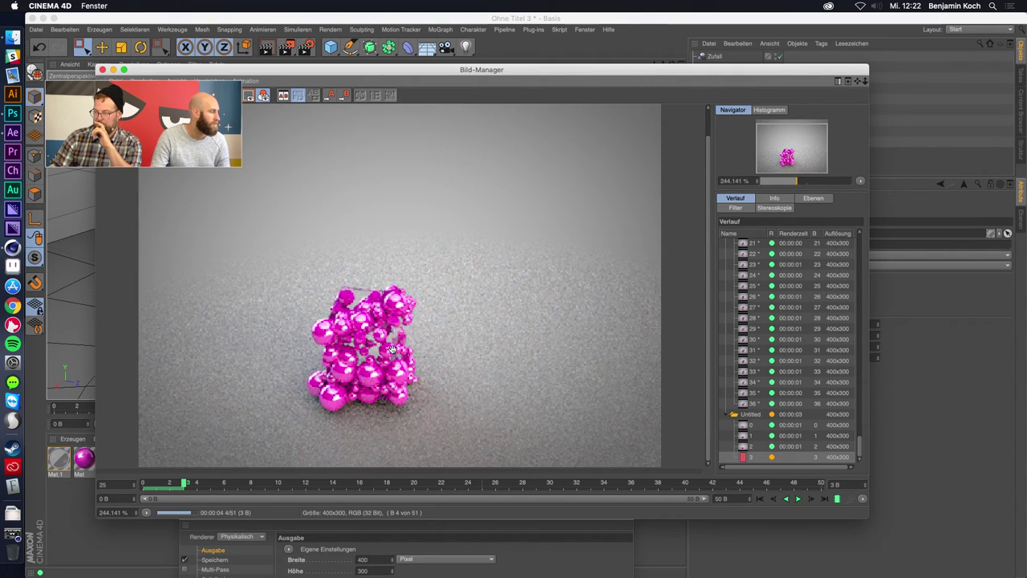
scroll(404, 308, "down", 1)
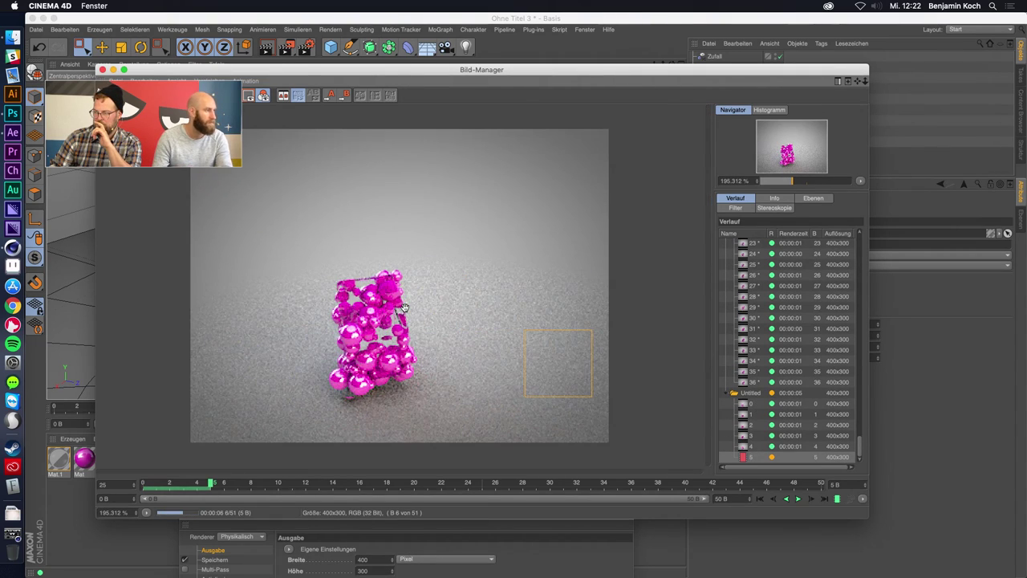
scroll(390, 309, "down", 1)
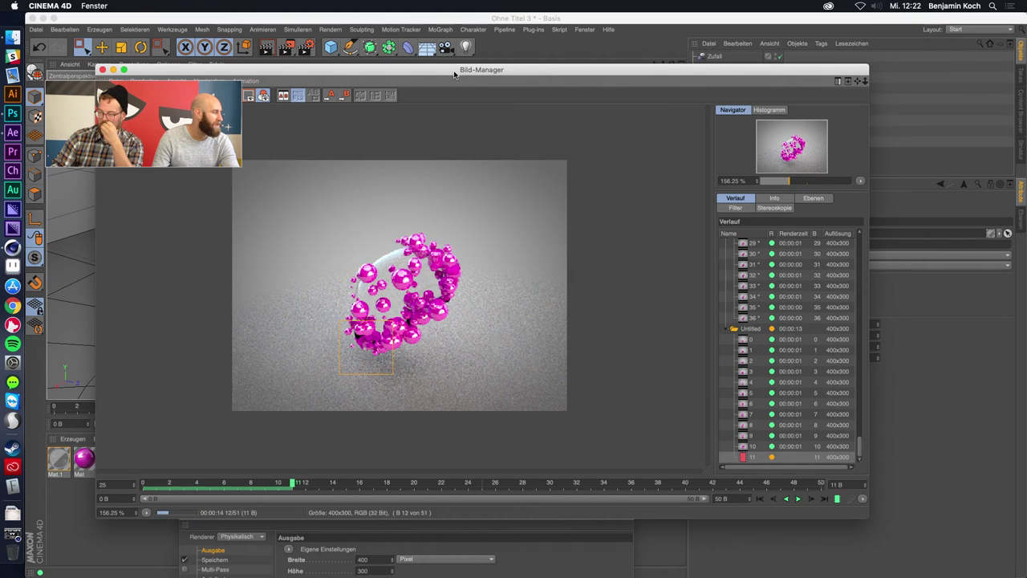
mouse_move(456, 70)
left_mouse_down()
mouse_move(465, 565)
mouse_move(444, 526)
left_mouse_up()
left_click(58, 460)
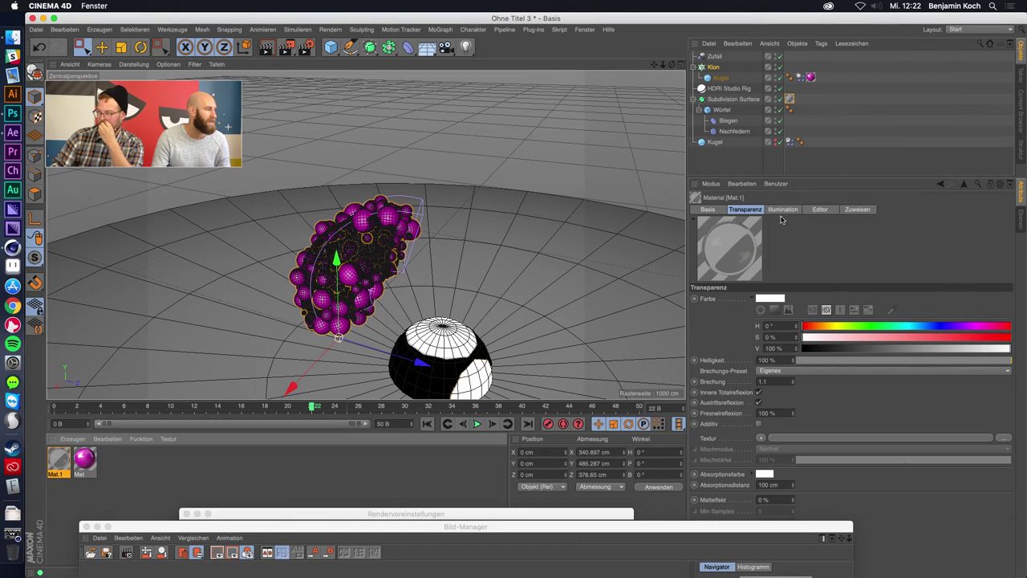
Lower Mat.1's transparency Helligkeit to 72%.
left_click(706, 209)
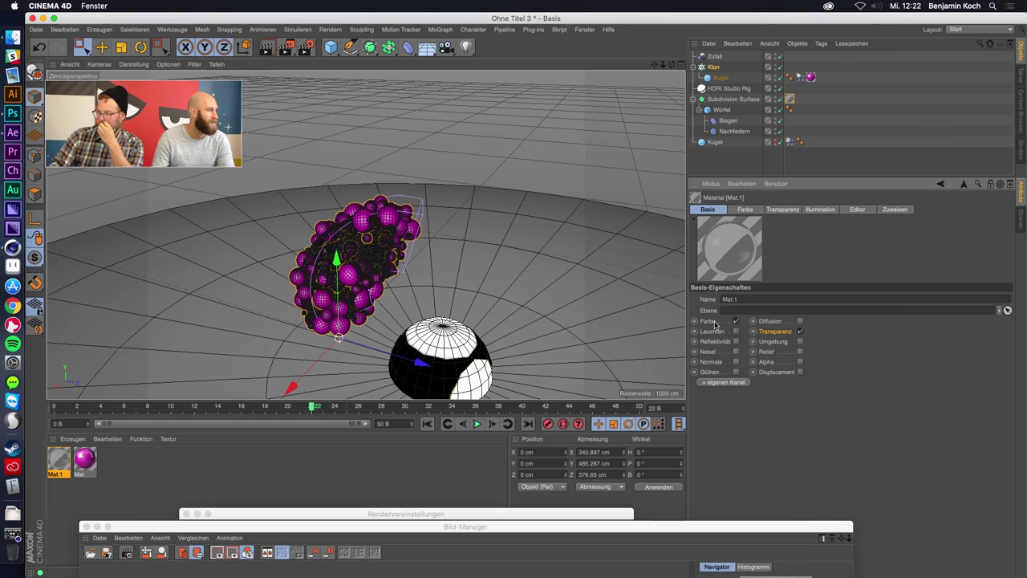
left_click(710, 321)
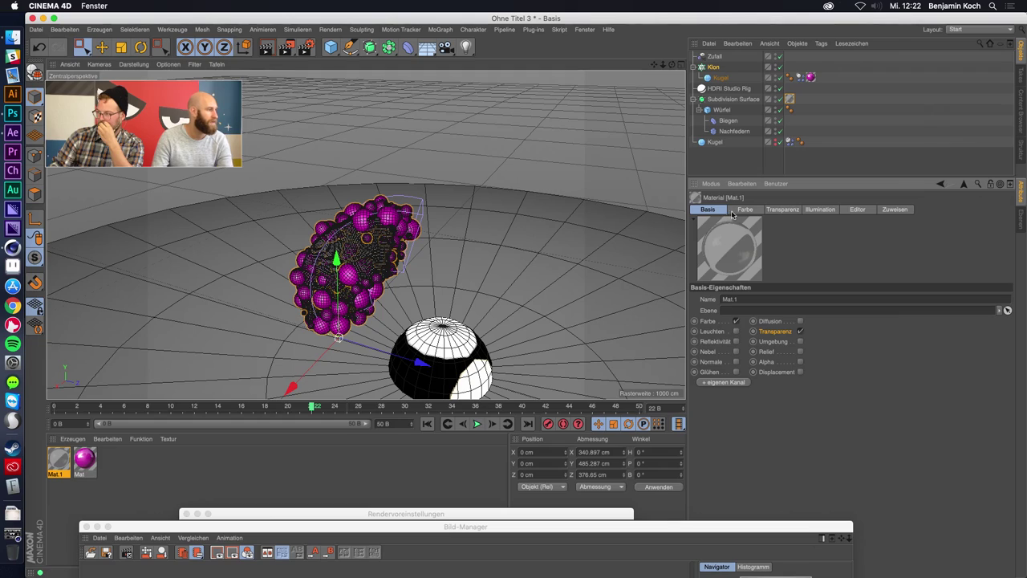
left_click(783, 210)
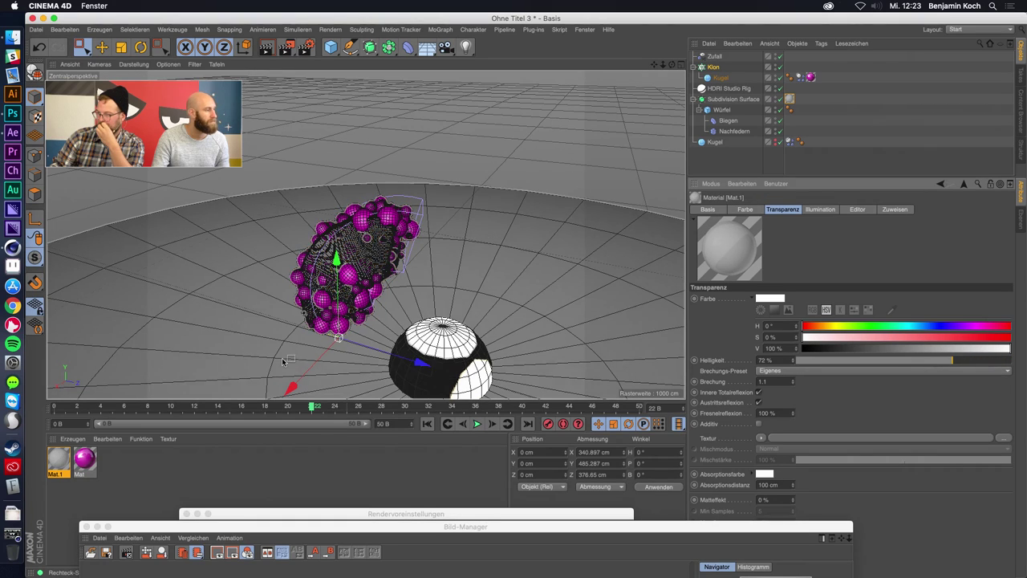
Re-render the blob over Untitled.mov and play back the rendered frames.
left_click(359, 516)
mouse_move(360, 516)
left_mouse_down()
mouse_move(360, 544)
mouse_move(418, 95)
left_mouse_up()
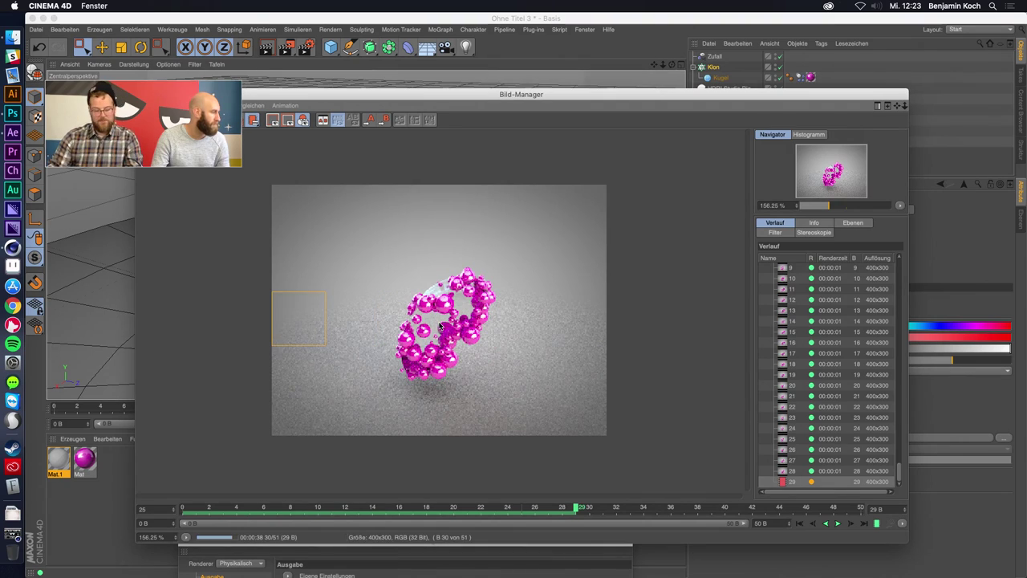
key("shift+r")
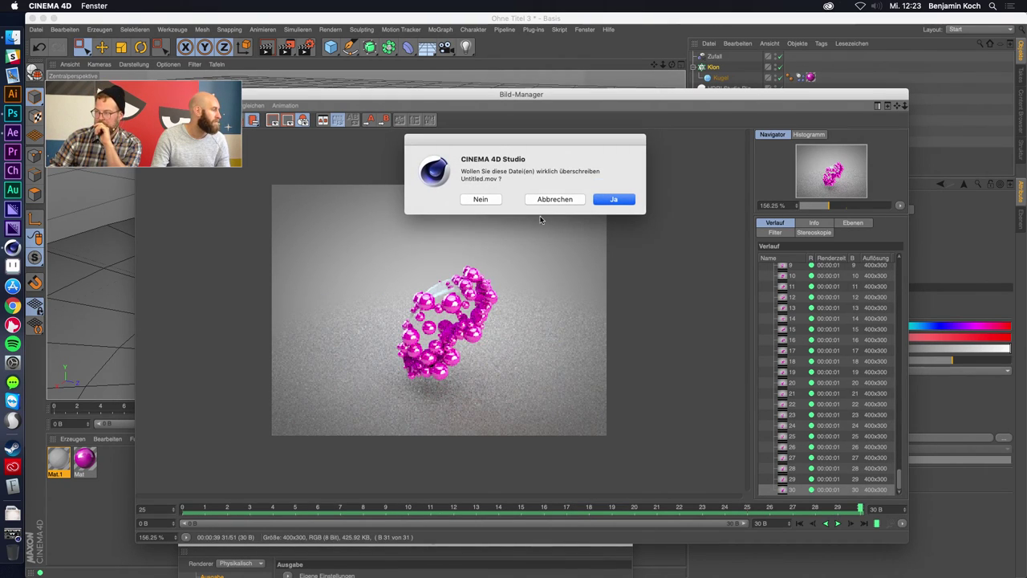
left_click(614, 199)
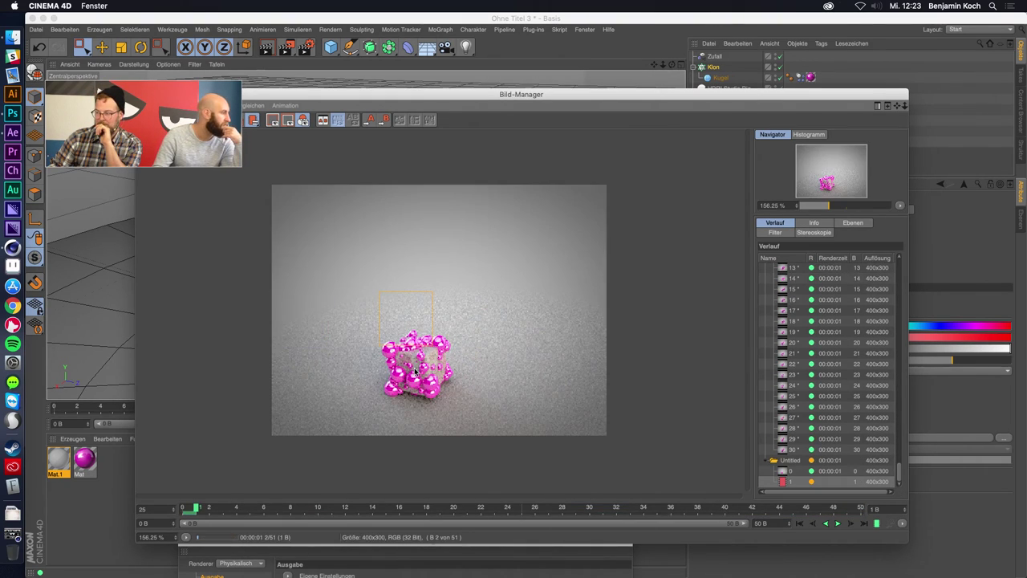
scroll(417, 366, "up", 1)
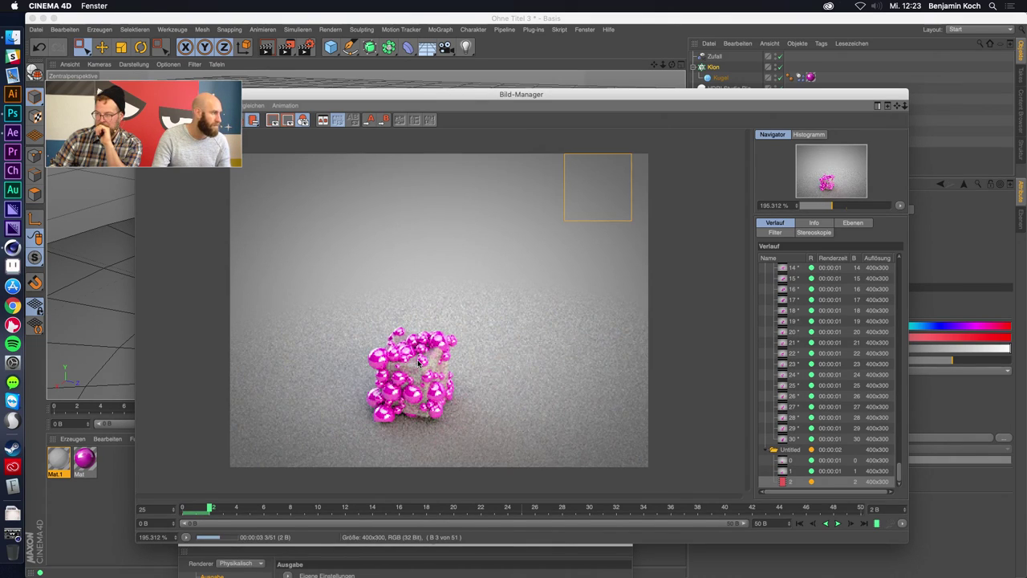
scroll(452, 329, "down", 1)
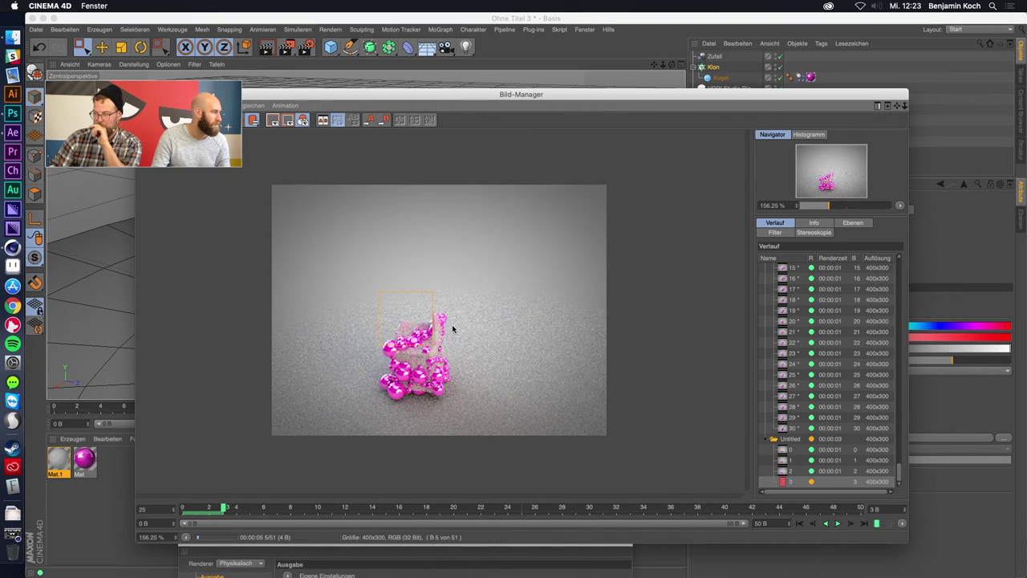
left_click(838, 524)
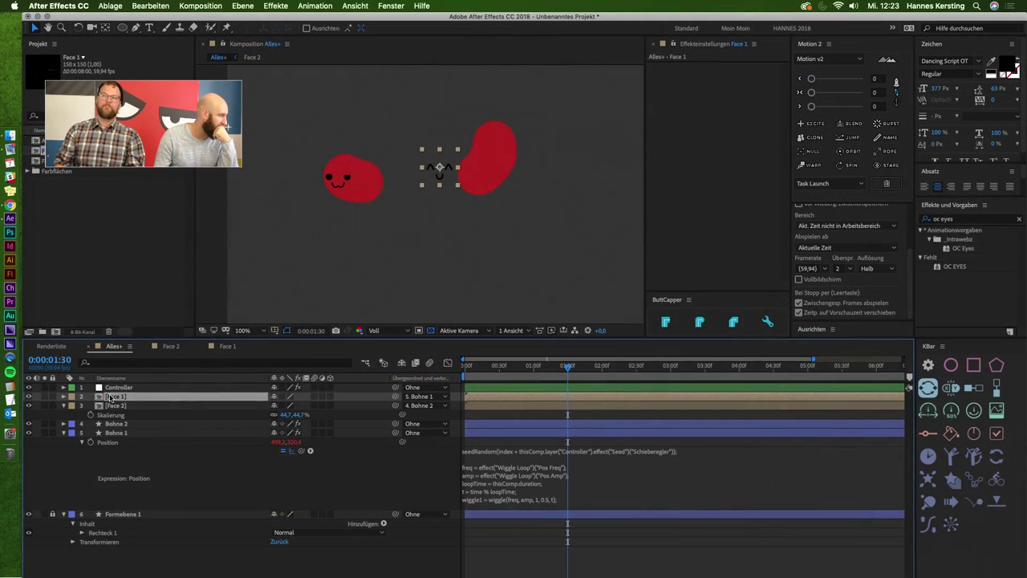
Preview the bean animation while scrolling through the layer stack.
key("space")
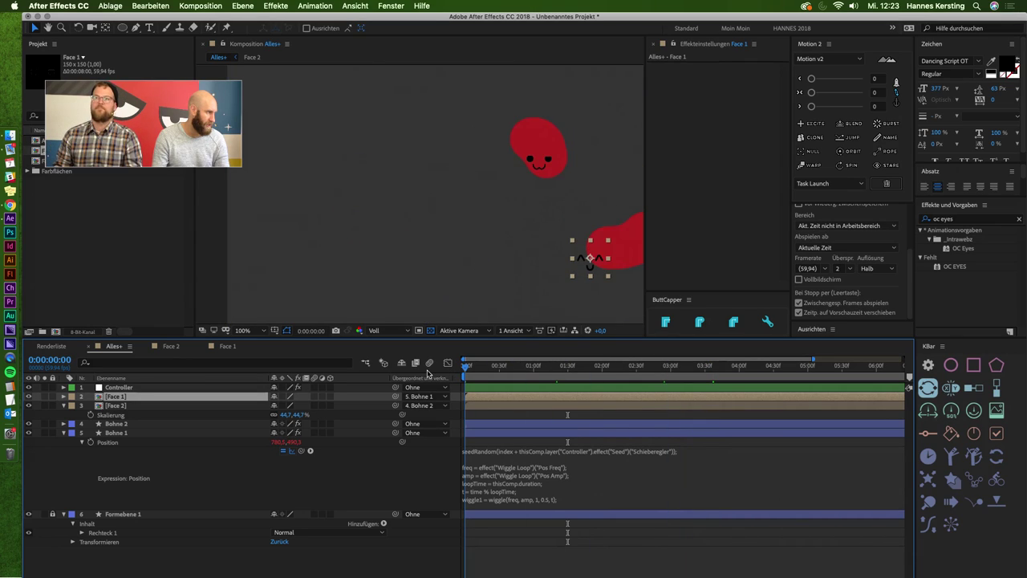
scroll(505, 222, "down", 2)
scroll(505, 228, "up", 2)
scroll(507, 225, "up", 2)
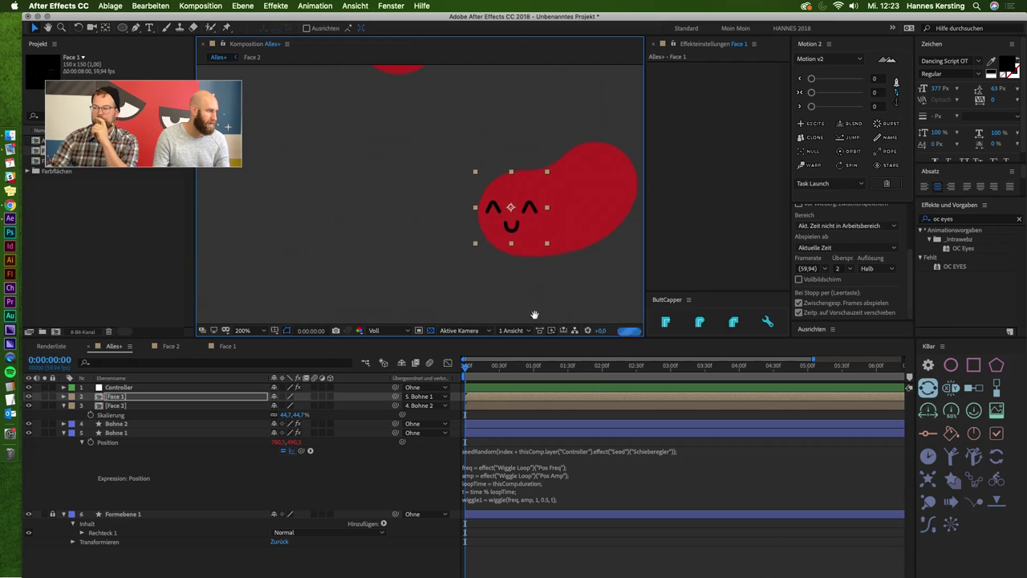
scroll(554, 257, "down", 2)
scroll(546, 251, "down", 2)
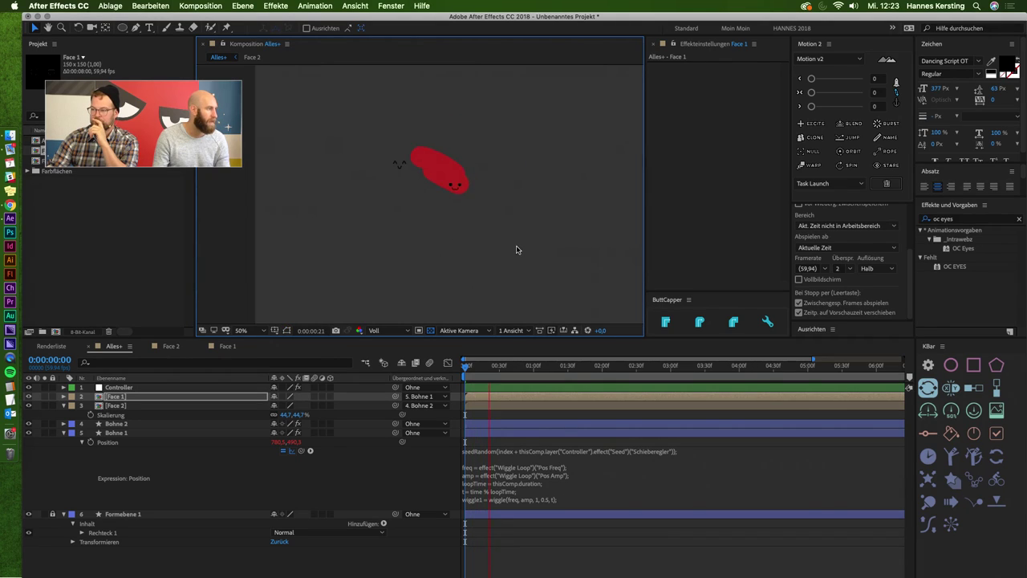
scroll(434, 187, "up", 2)
Position Face 1 onto the red bean and preview the result.
left_click_drag(421, 149, 403, 111)
key("space")
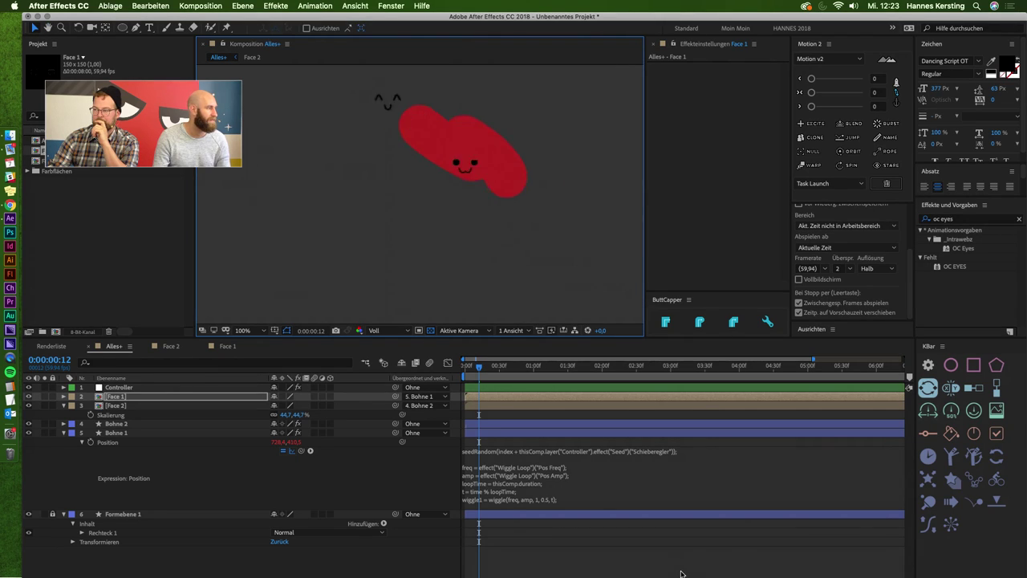
key("space")
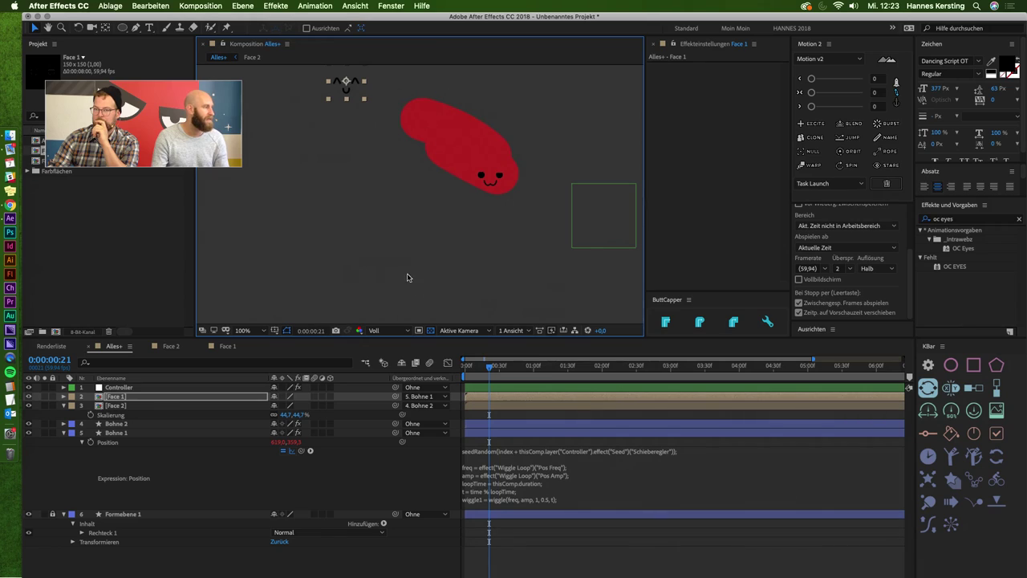
left_click_drag(359, 97, 426, 121)
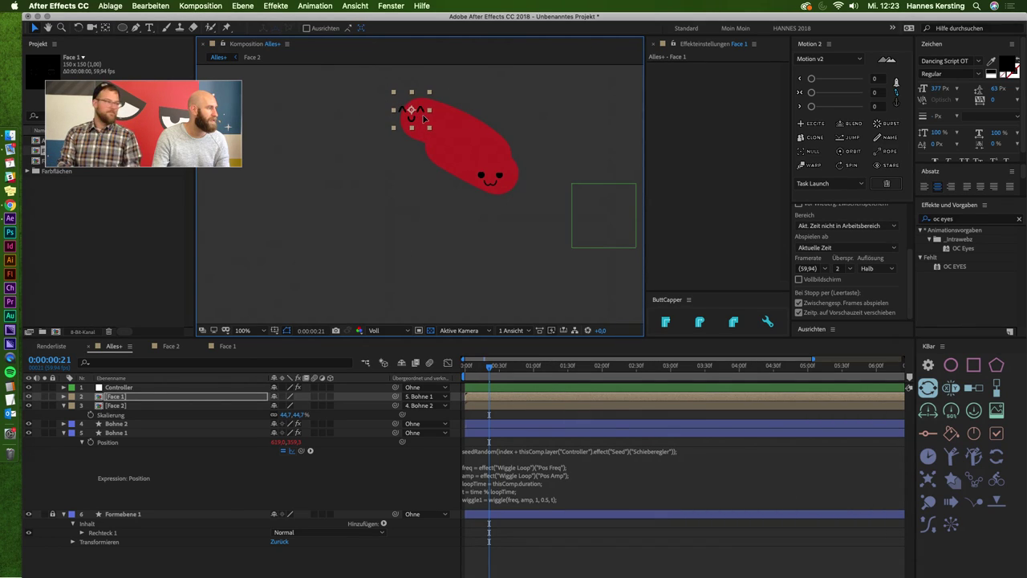
left_click(761, 569)
key("space")
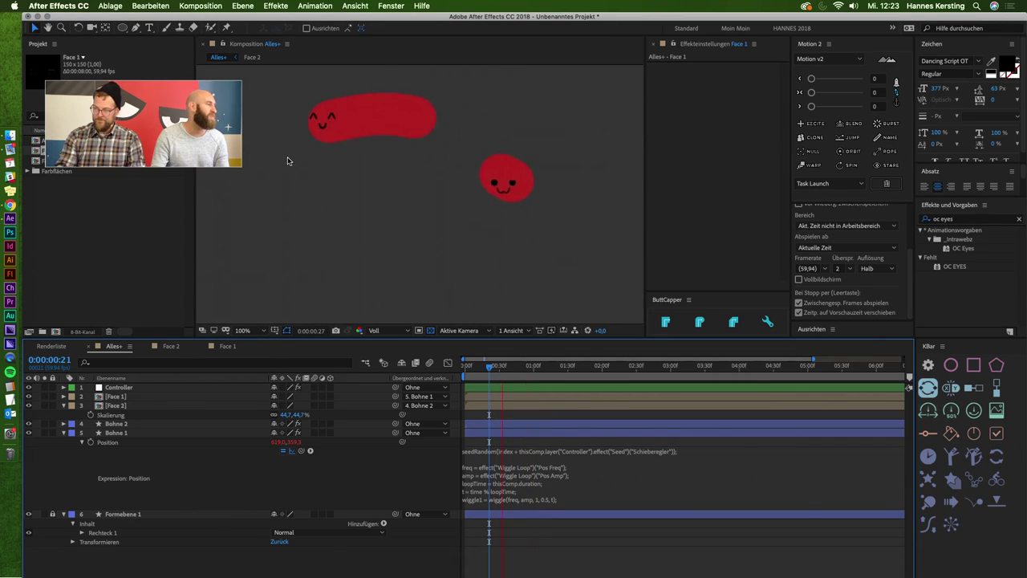
left_click(246, 160)
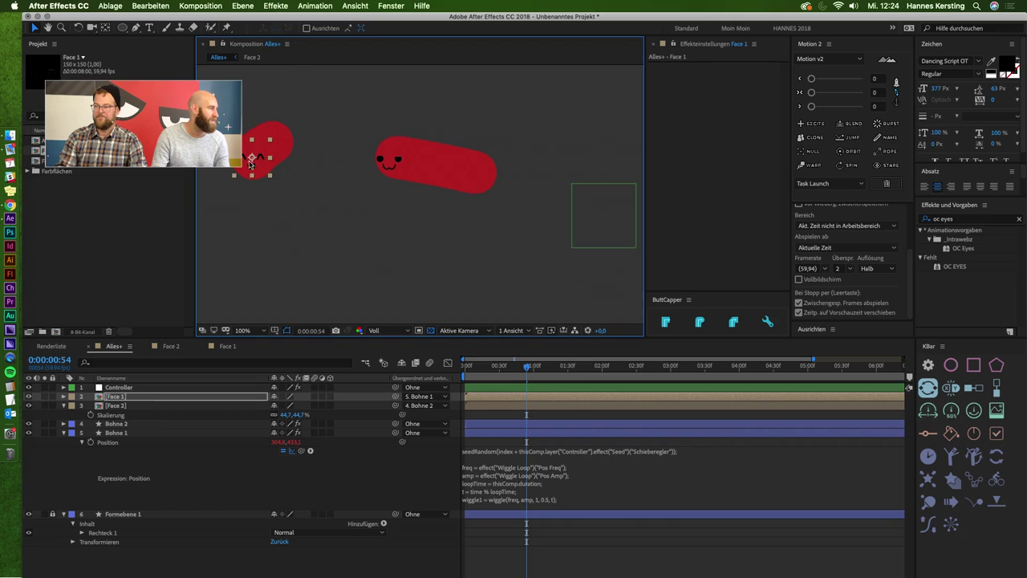
left_click(689, 530)
key("space")
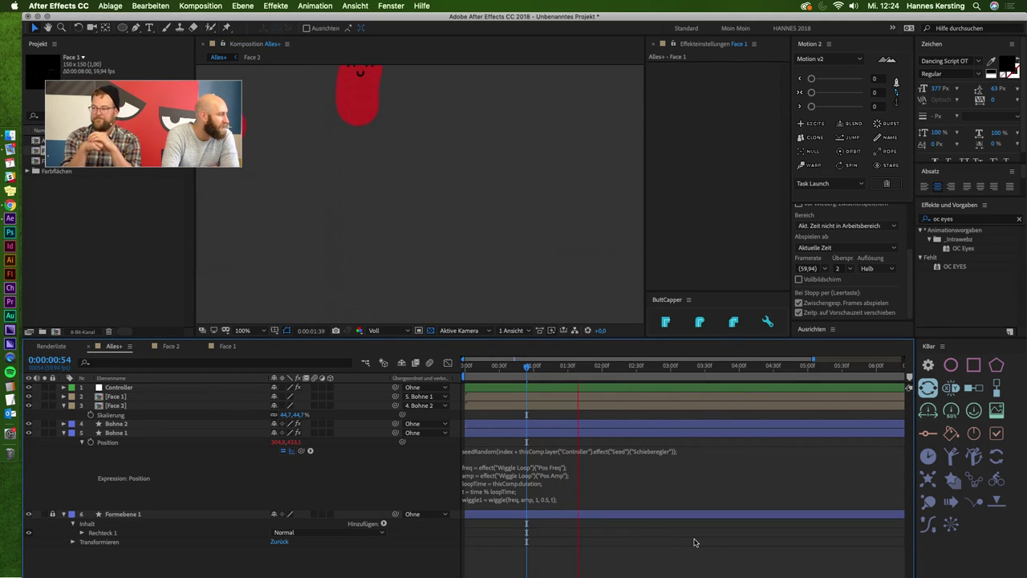
Move the Face 1 layer above Bohne 1, zoom to 50% and replay from the start.
left_click_drag(116, 397, 129, 426)
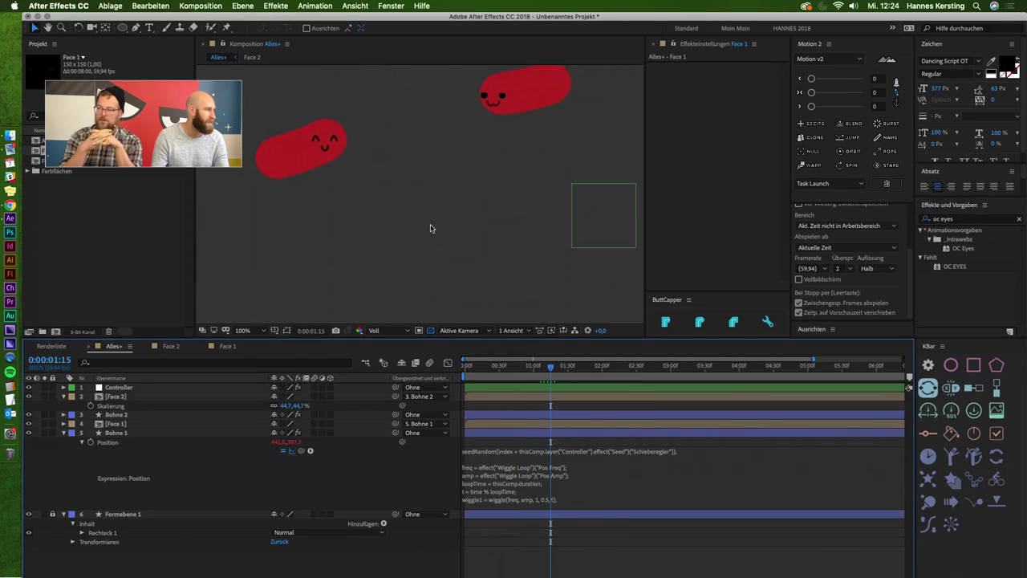
key("comma")
key("comma")
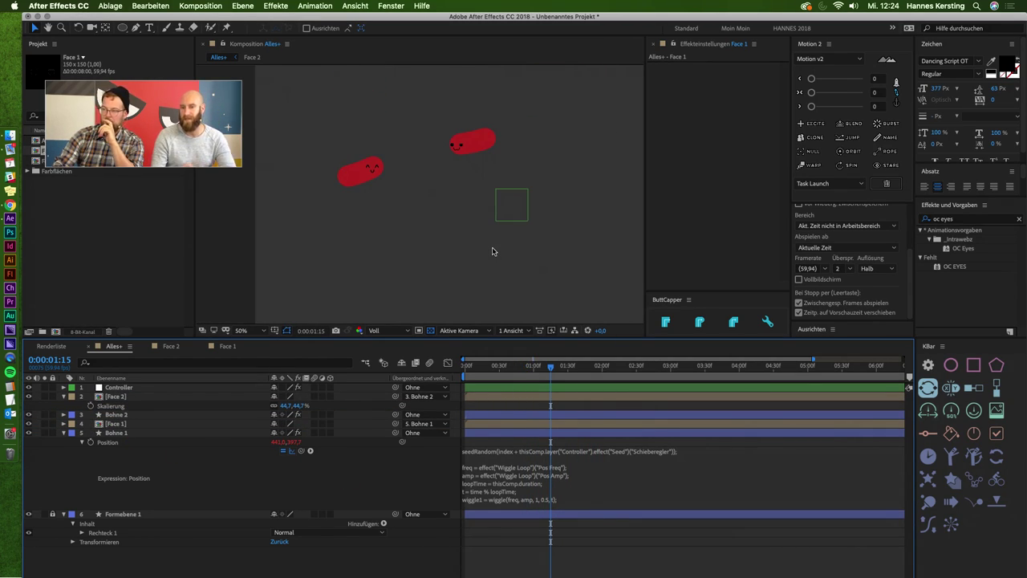
left_click(484, 421)
key("Home")
key("space")
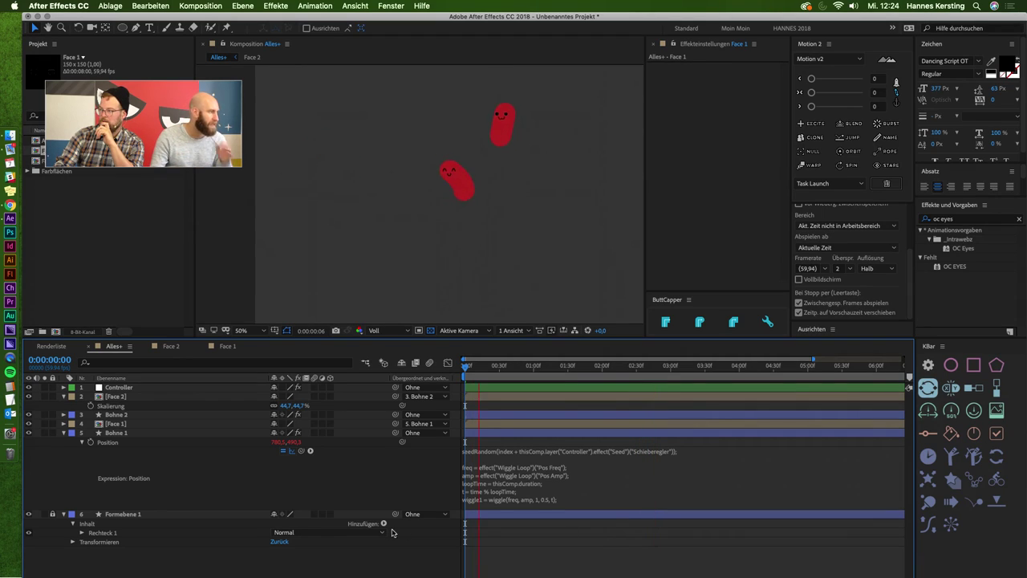
left_click(119, 434)
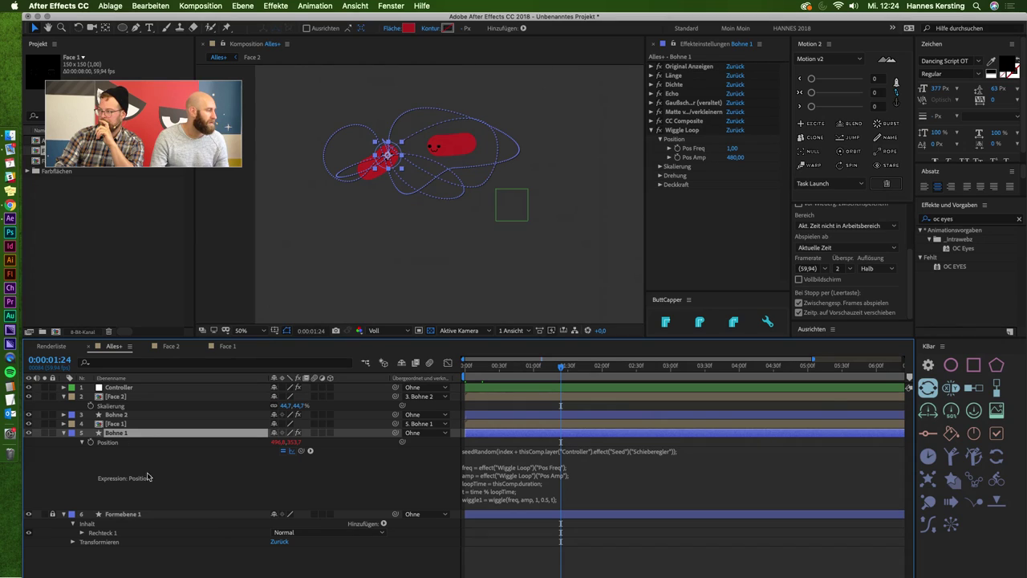
Add a Schatten nach innen (inner shadow) layer style to Bohne 1.
right_click(572, 428)
key("Escape")
right_click(565, 433)
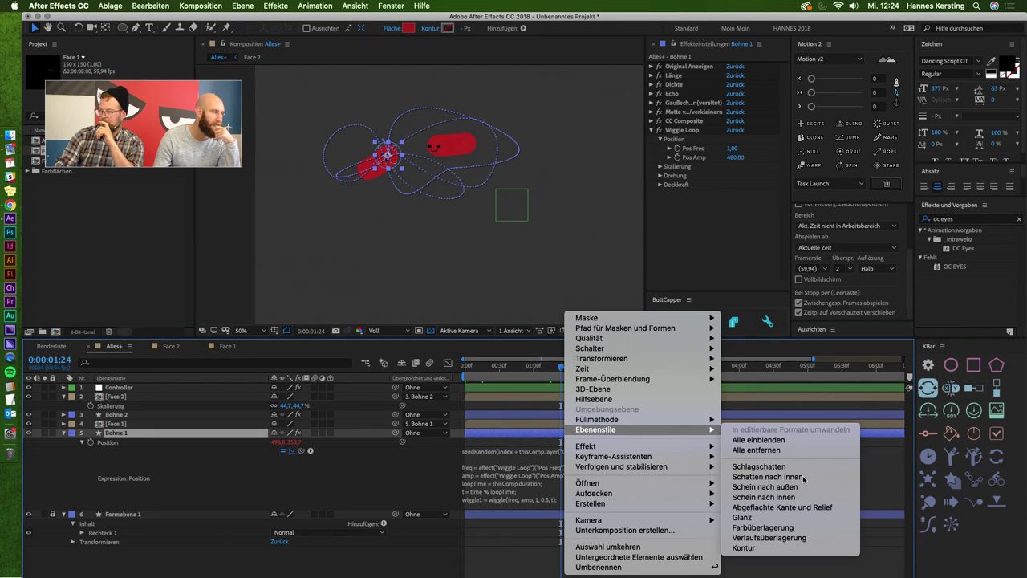
left_click(392, 211)
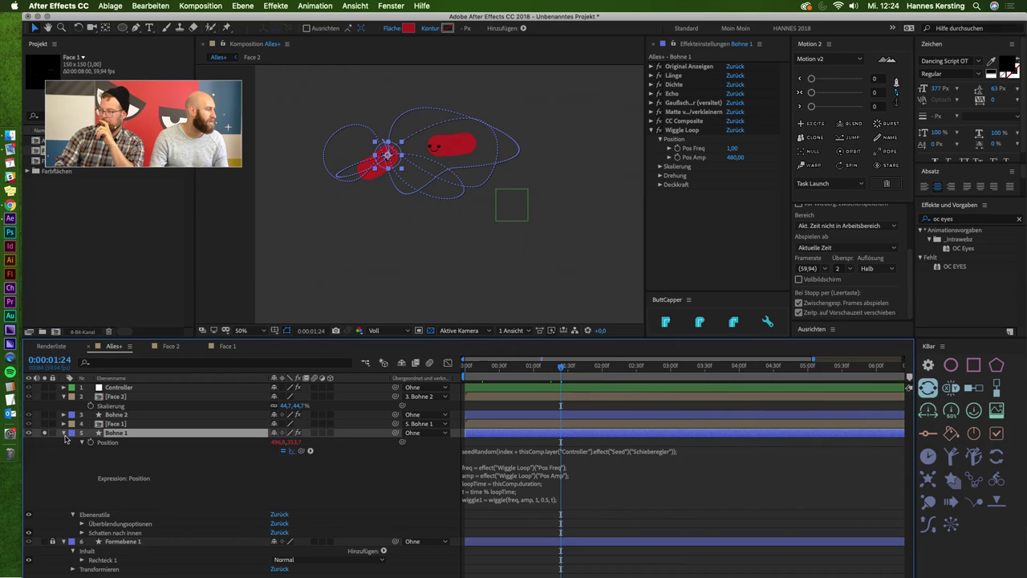
scroll(340, 193, "up", 1)
scroll(423, 154, "up", 1)
scroll(386, 163, "up", 1)
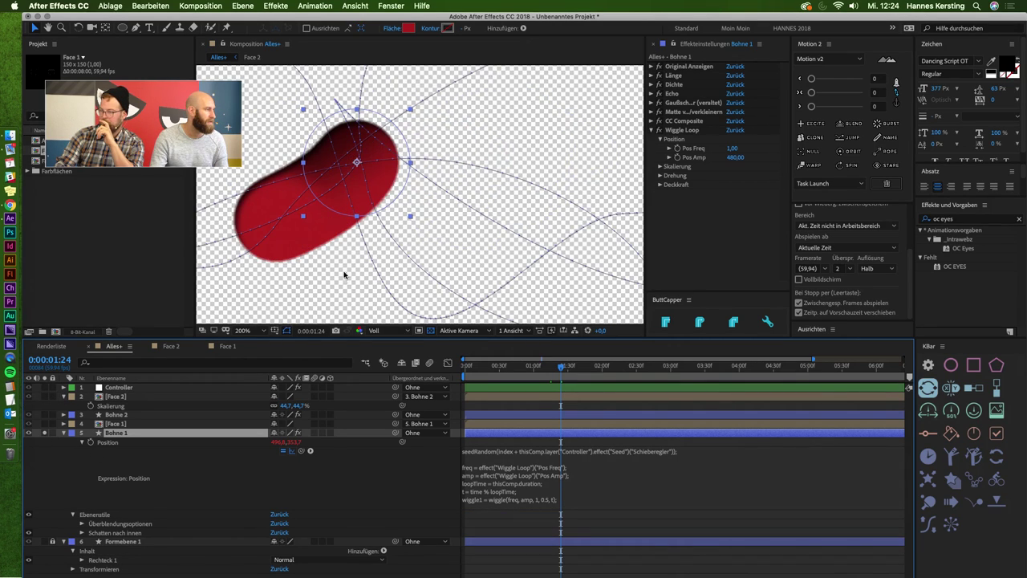
left_click(714, 453)
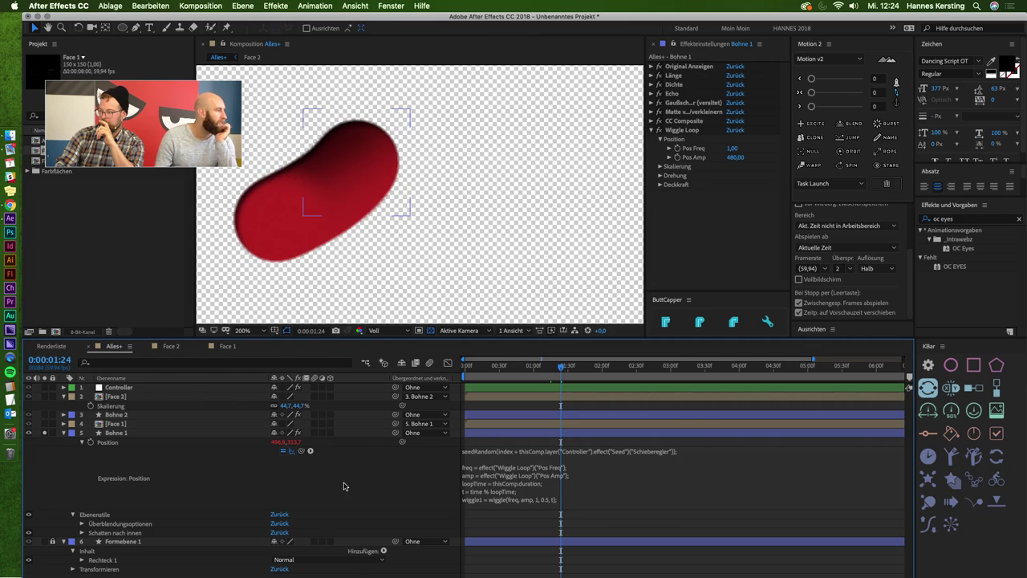
Reveal the inner shadow settings in a taller timeline, with the view back at 100%.
left_click(81, 534)
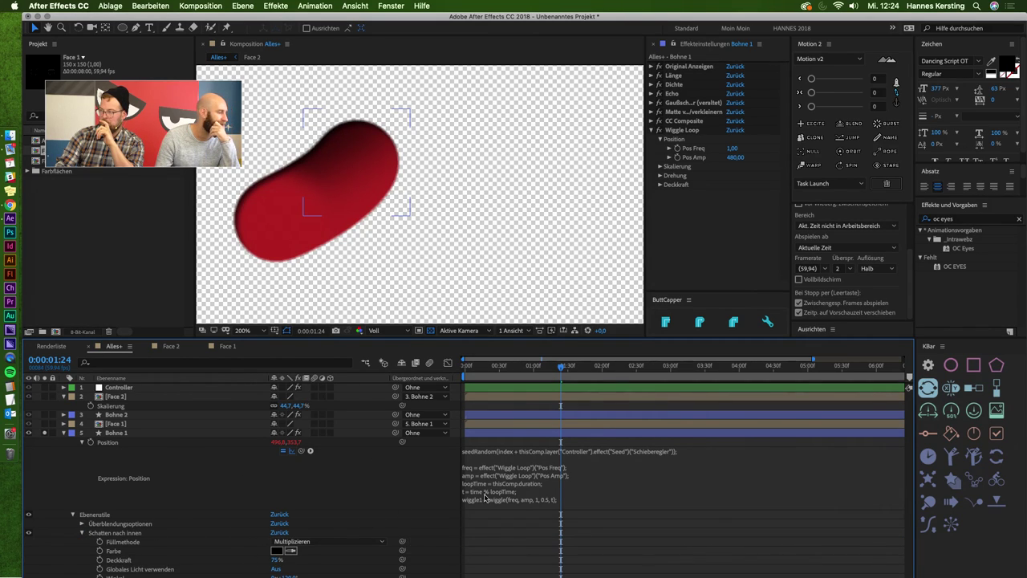
key("slash")
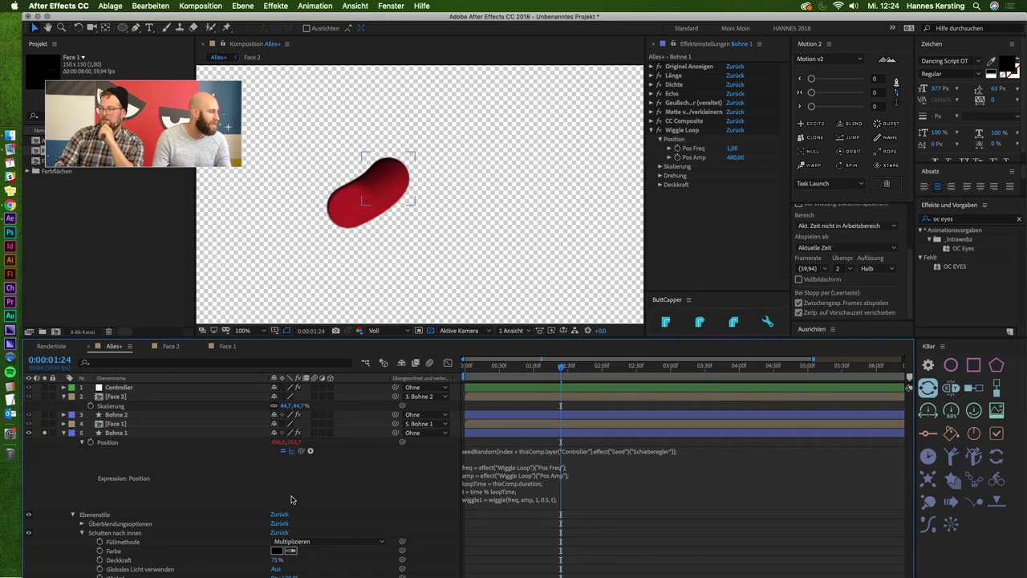
key("v")
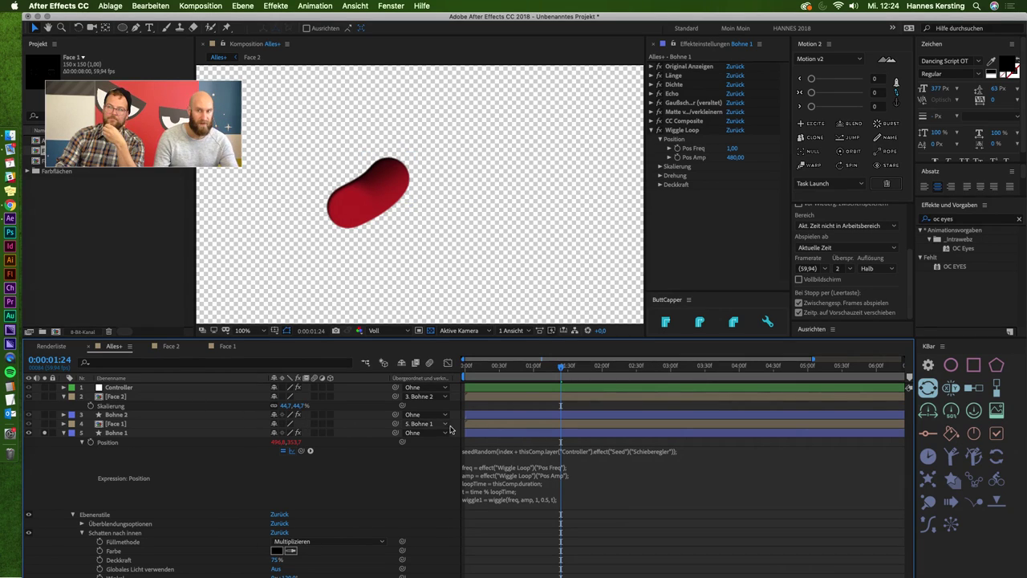
key("grave")
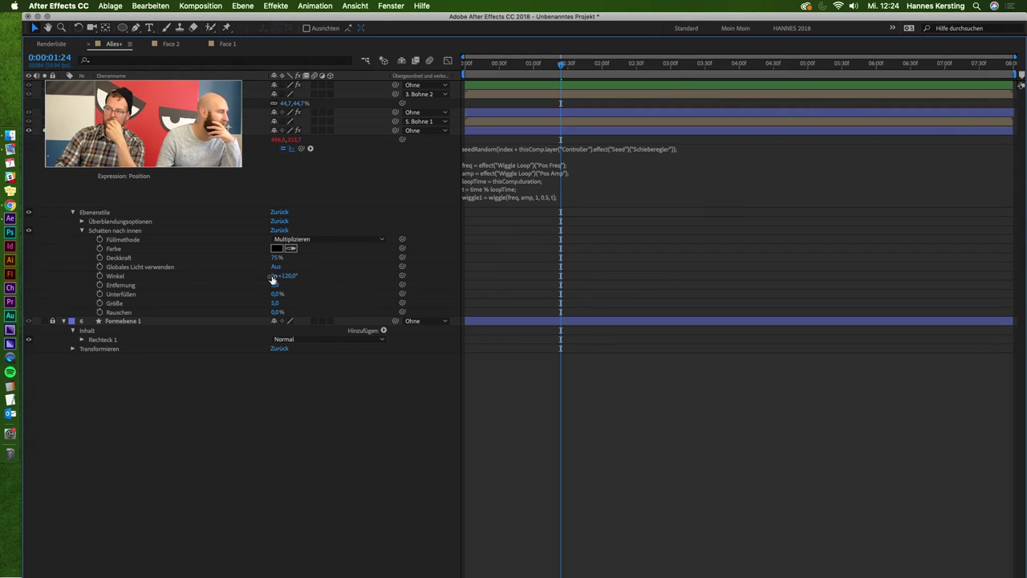
key("grave")
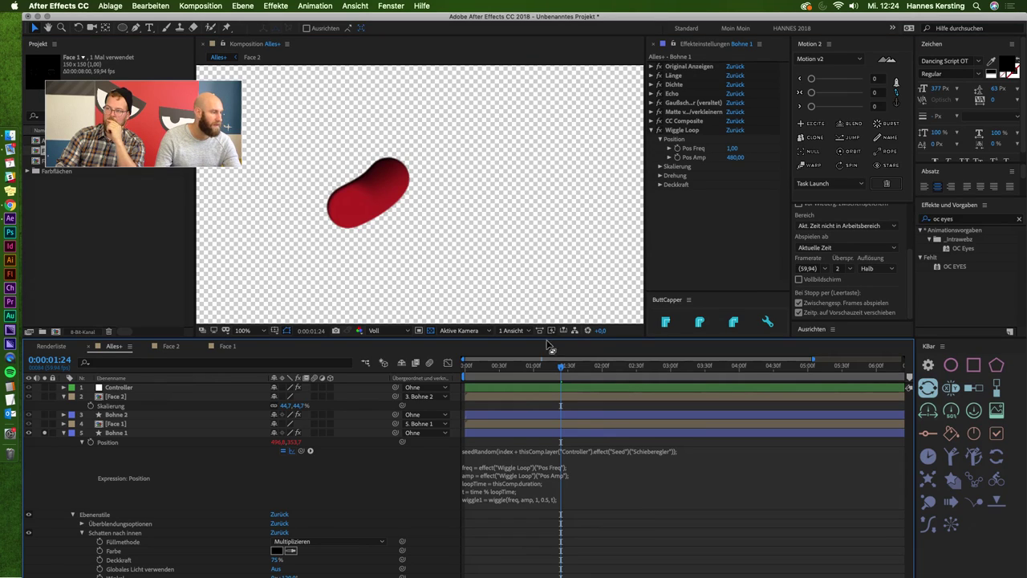
left_click_drag(549, 338, 549, 273)
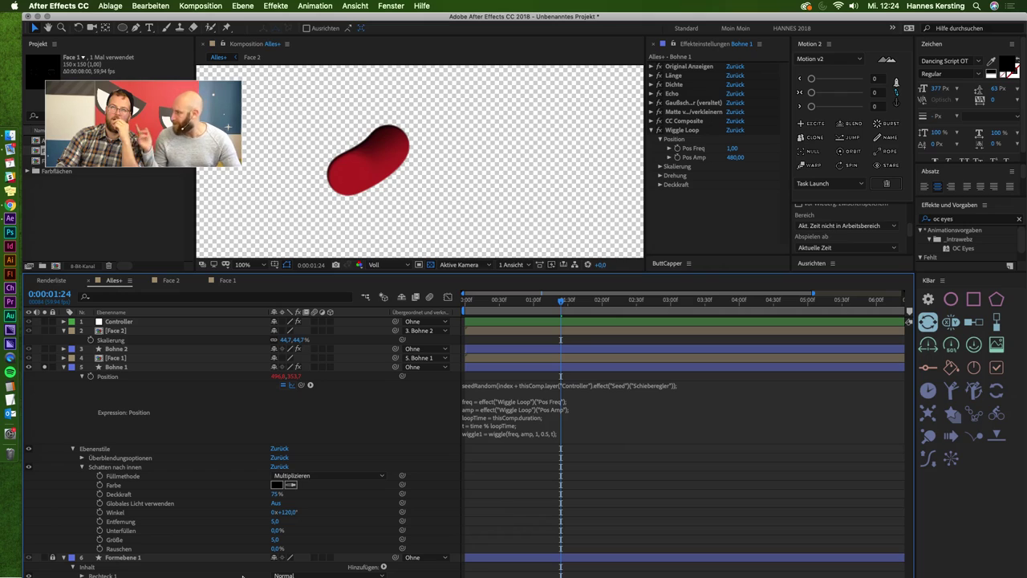
left_click(387, 379)
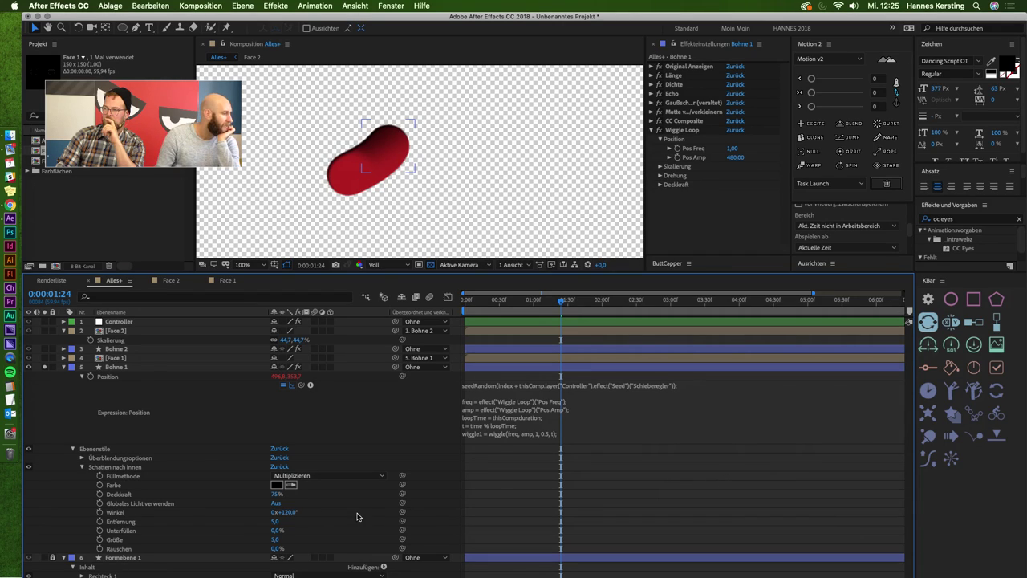
Set the inner shadow angle to 298° and its opacity to 50%.
left_click_drag(294, 514, 319, 516)
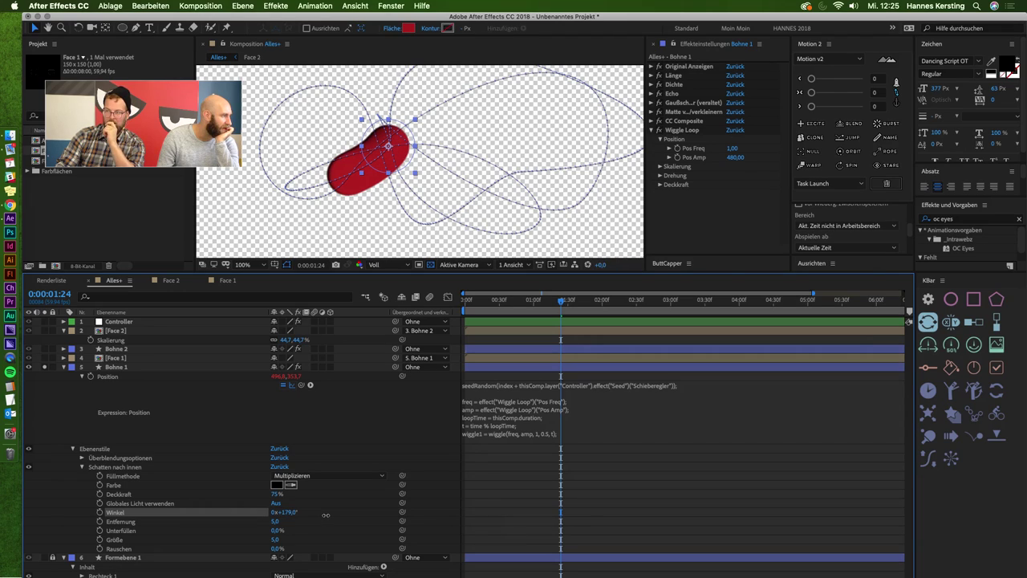
mouse_move(379, 514)
left_mouse_down()
mouse_move(400, 512)
mouse_move(388, 512)
left_mouse_up()
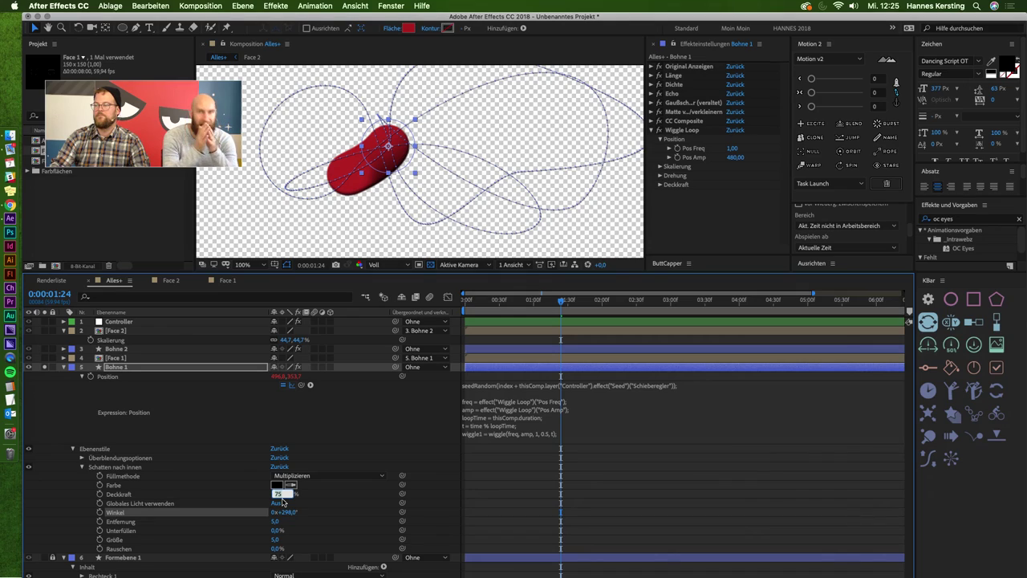
type("50")
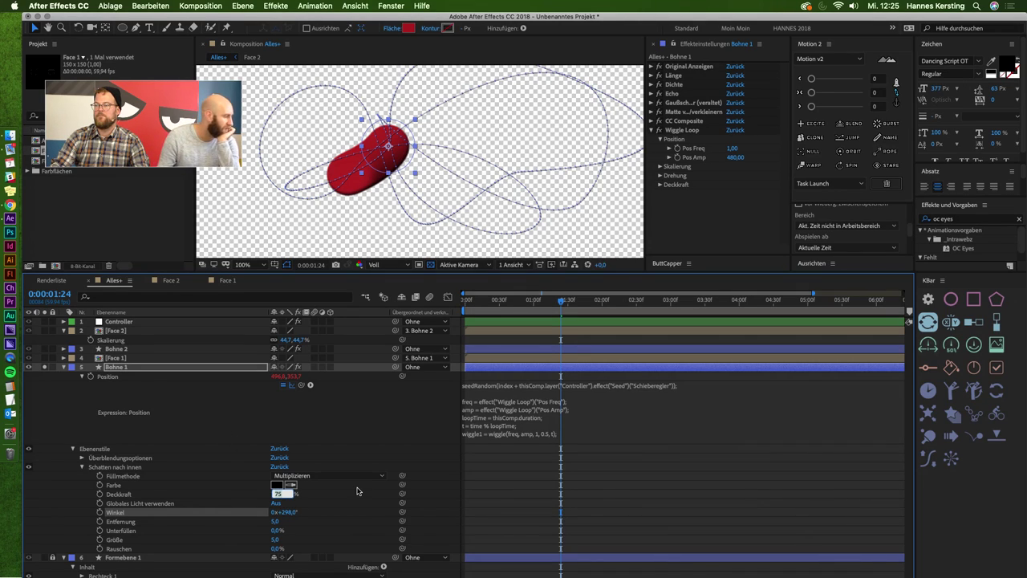
key("Return")
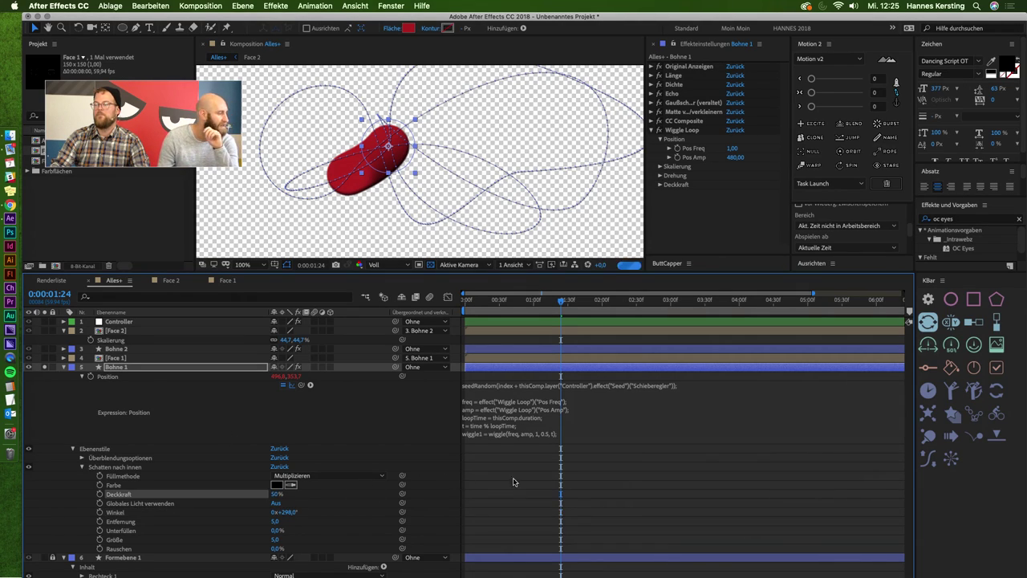
left_click(740, 451)
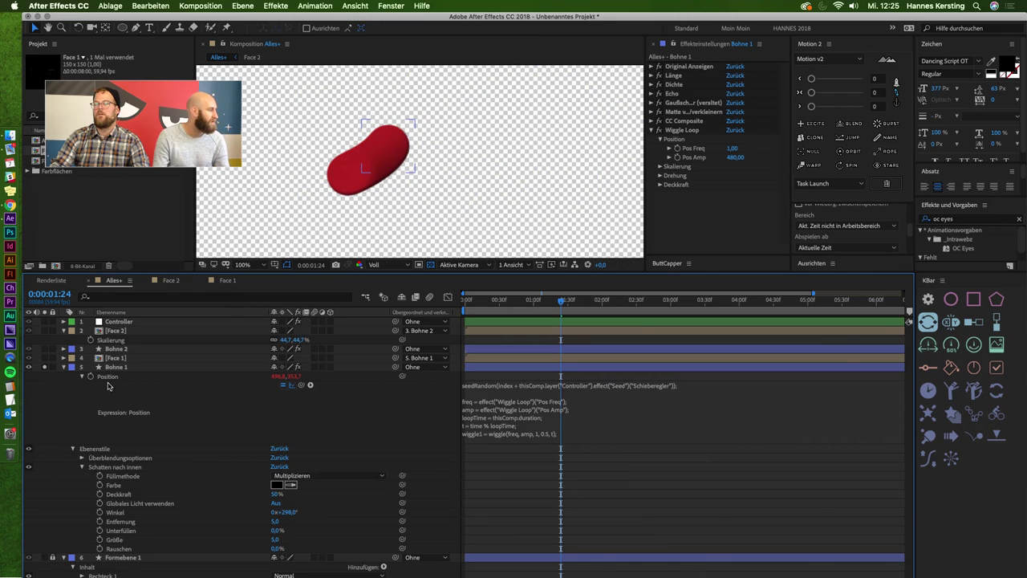
Select Bohne 2 and fold away all expanded layer properties.
left_click(101, 451)
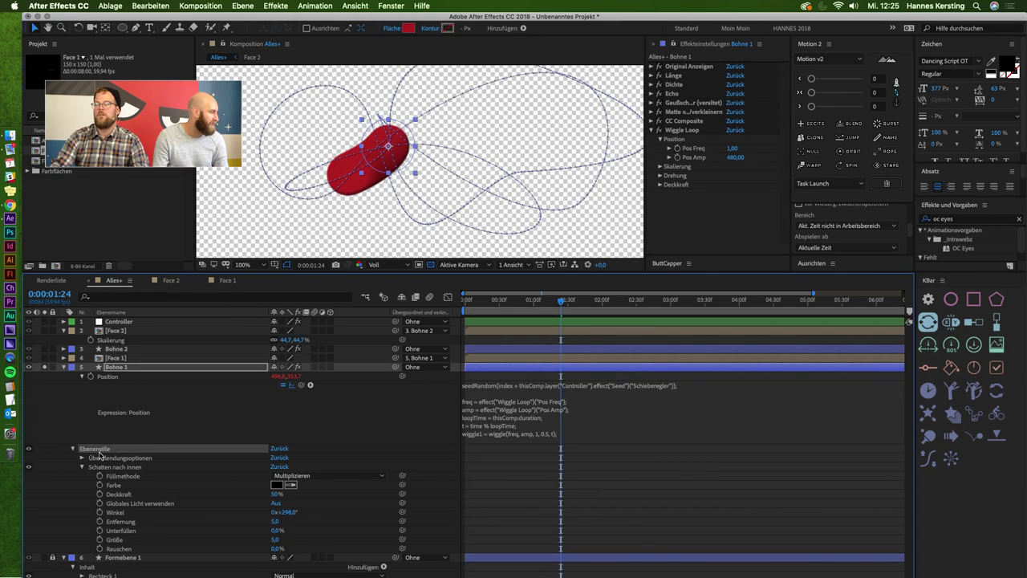
left_click(116, 350)
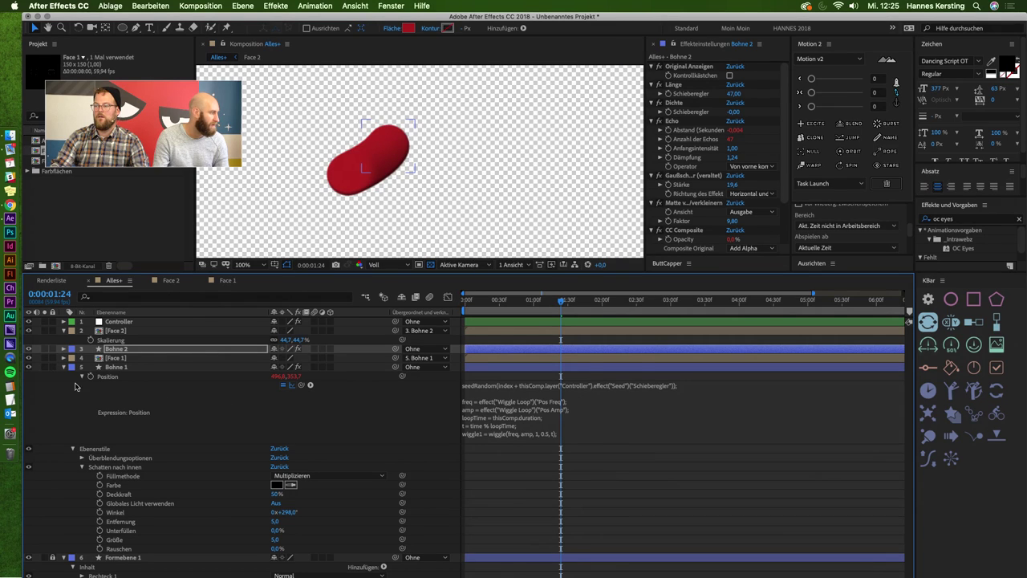
key("ctrl+a")
key("u")
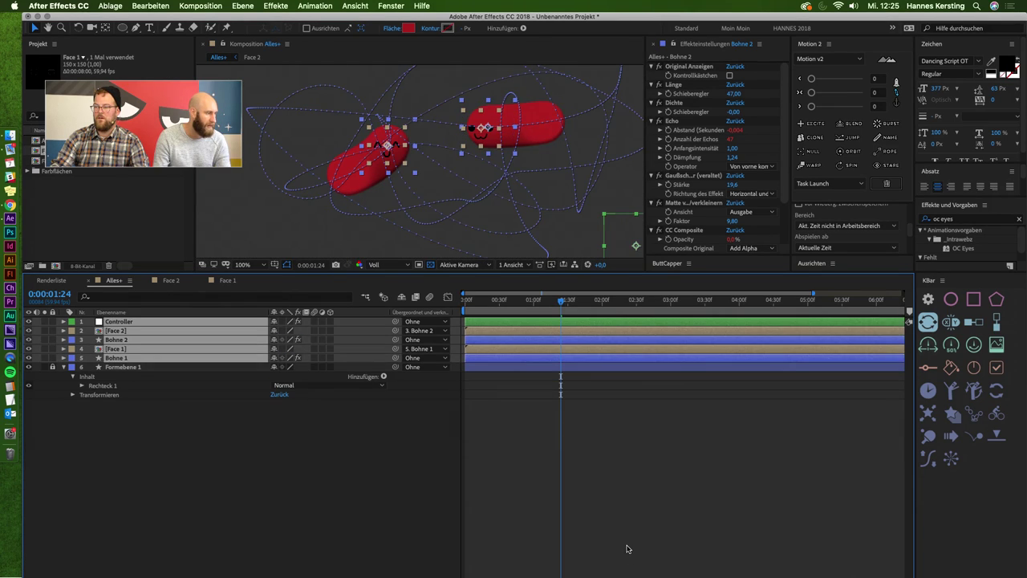
key("F2")
key("comma")
key("comma")
key("comma")
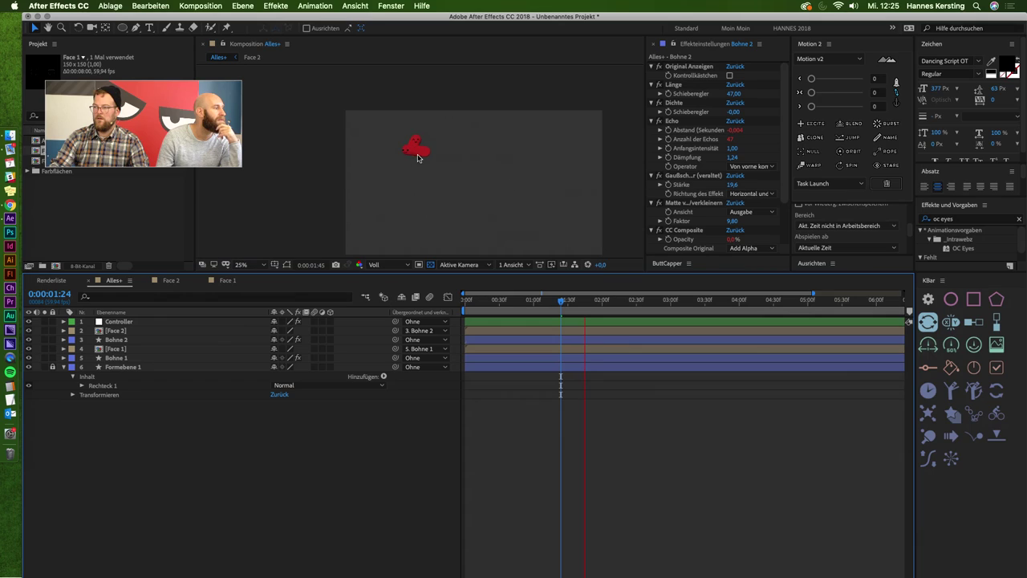
scroll(416, 157, "up", 2)
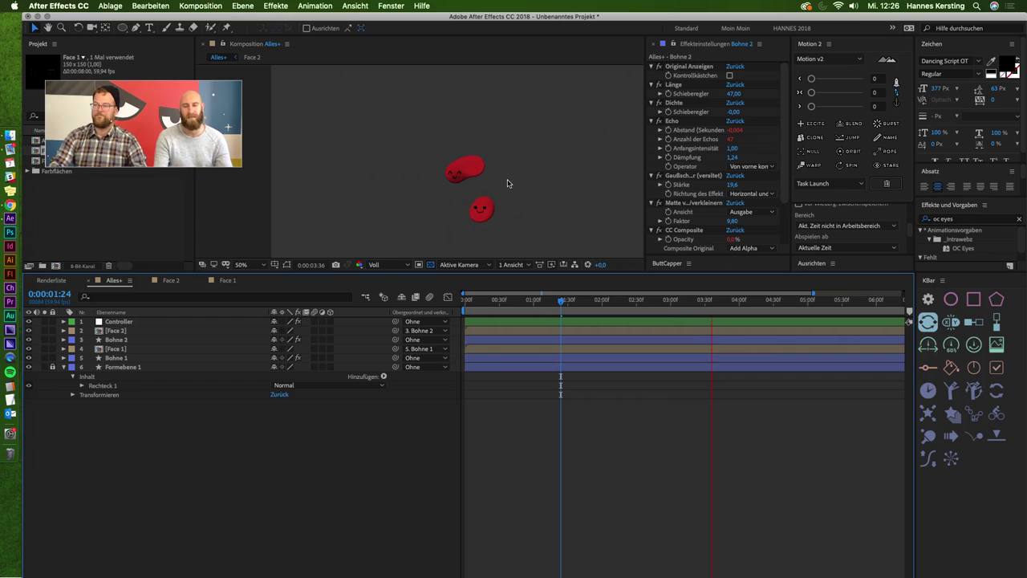
key("space")
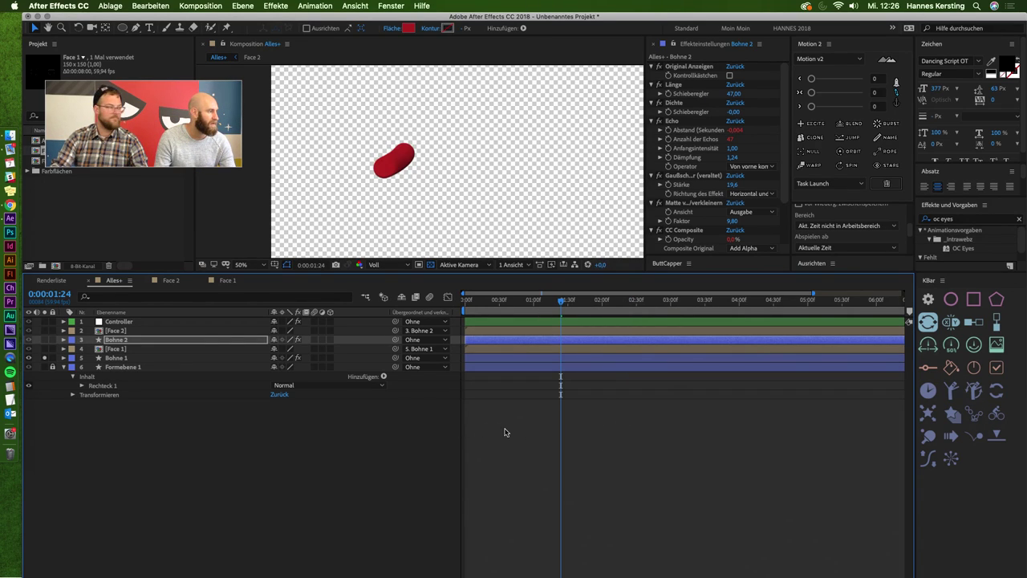
Delete the existing layer styles from Bohne 1.
left_click(64, 358)
left_click(94, 395)
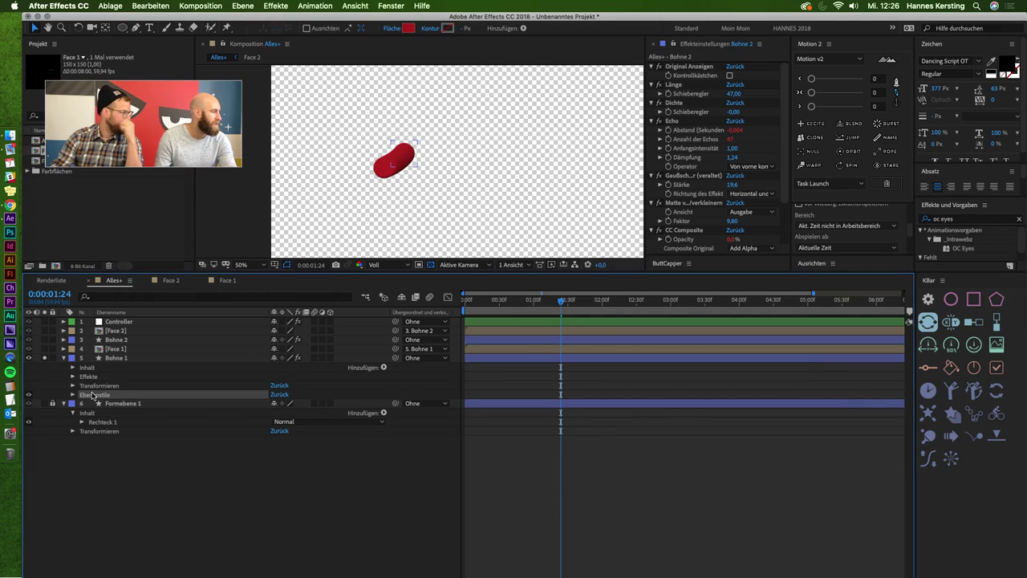
left_click(48, 357)
key("Delete")
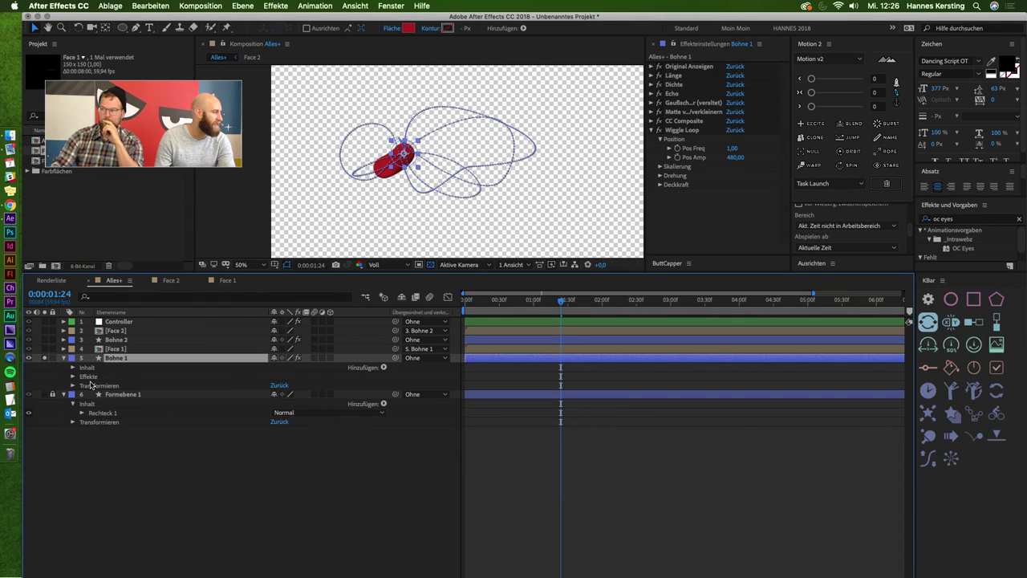
left_click(510, 459)
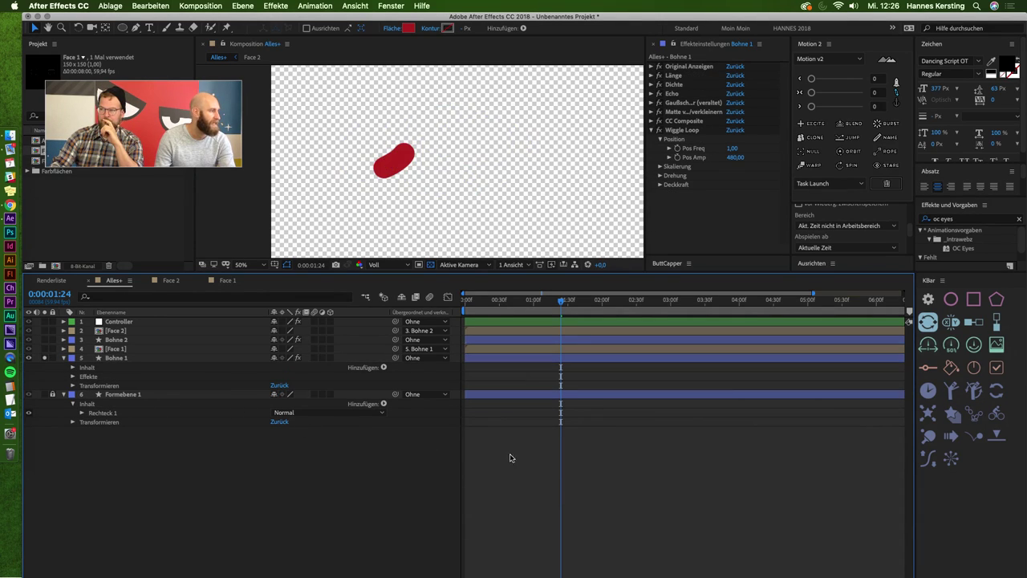
left_click(168, 358)
Apply Alpha abschrägen with light angle 0° and edge thickness 3,90, viewed on black.
key("ctrl+space")
type("alp")
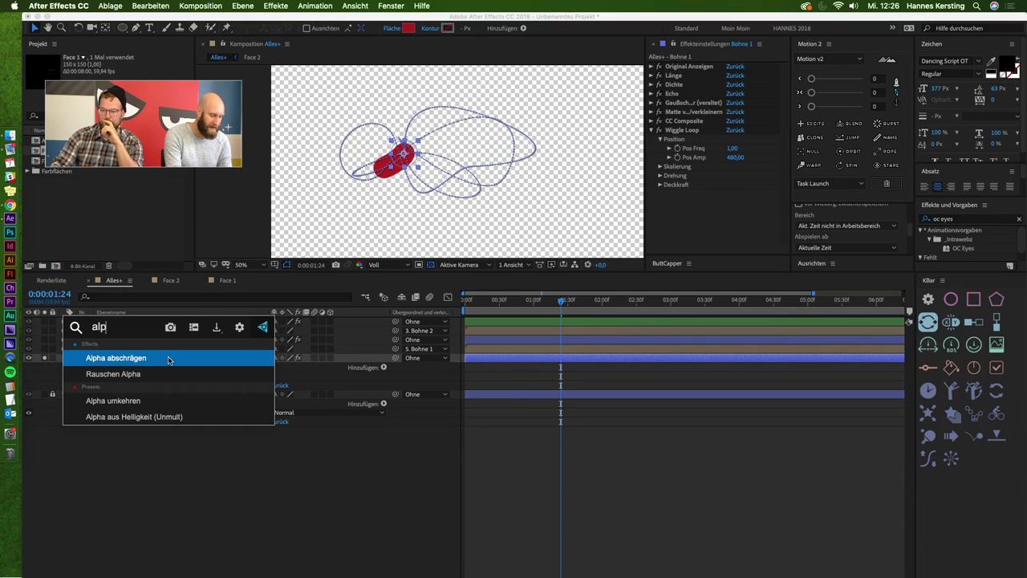
key("Escape")
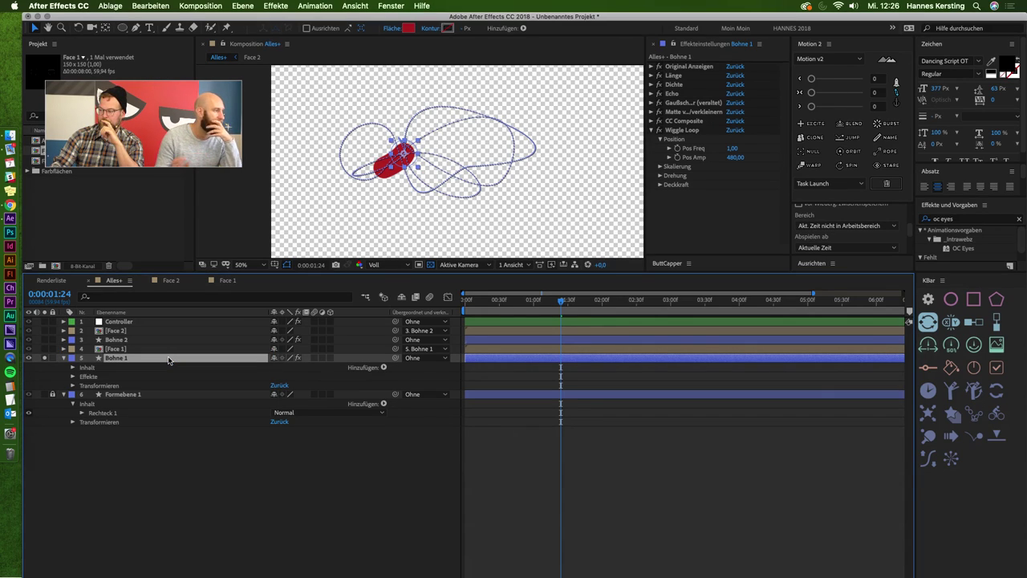
scroll(409, 181, "up", 4)
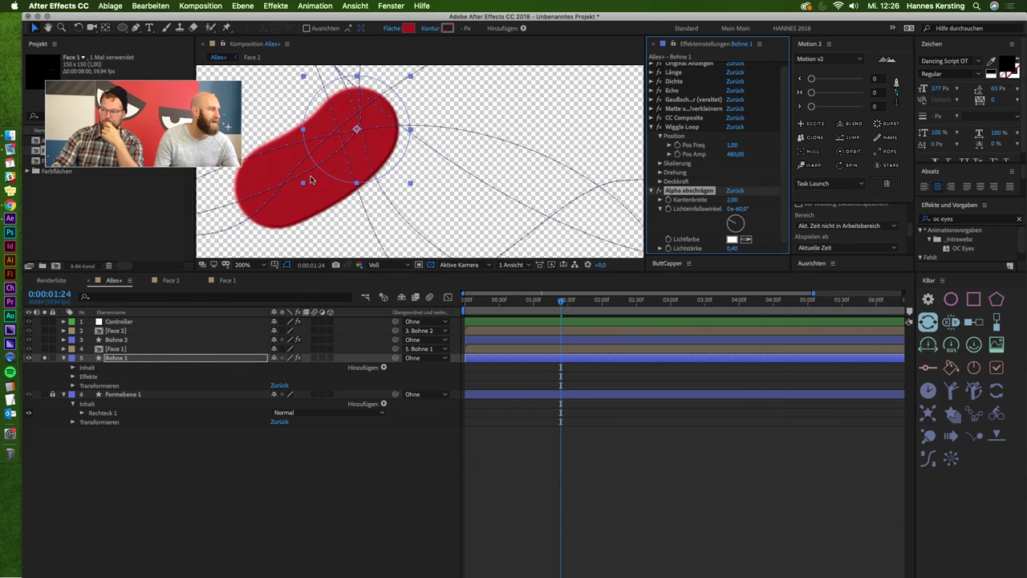
left_click_drag(265, 171, 339, 146)
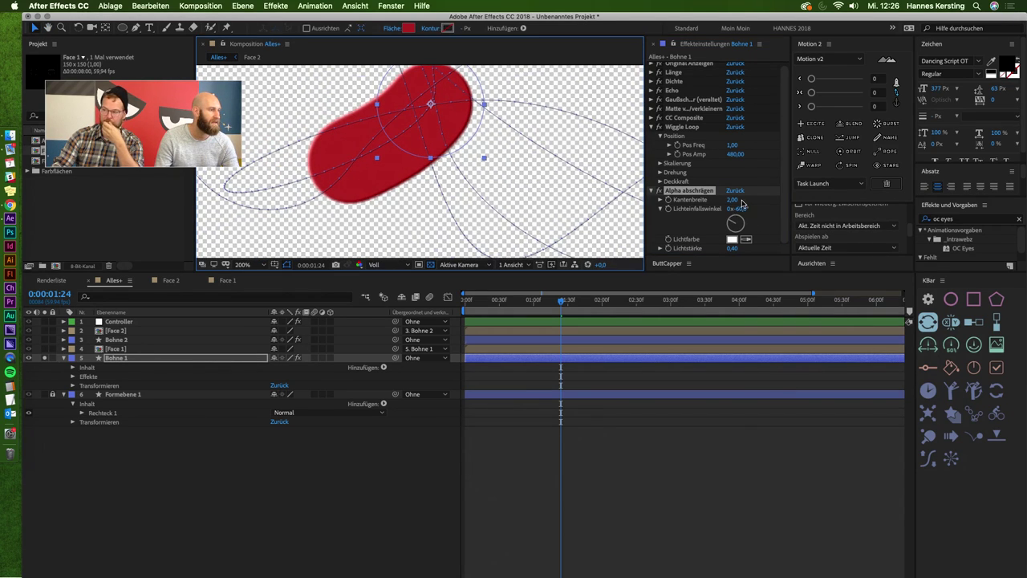
left_click_drag(737, 209, 736, 211)
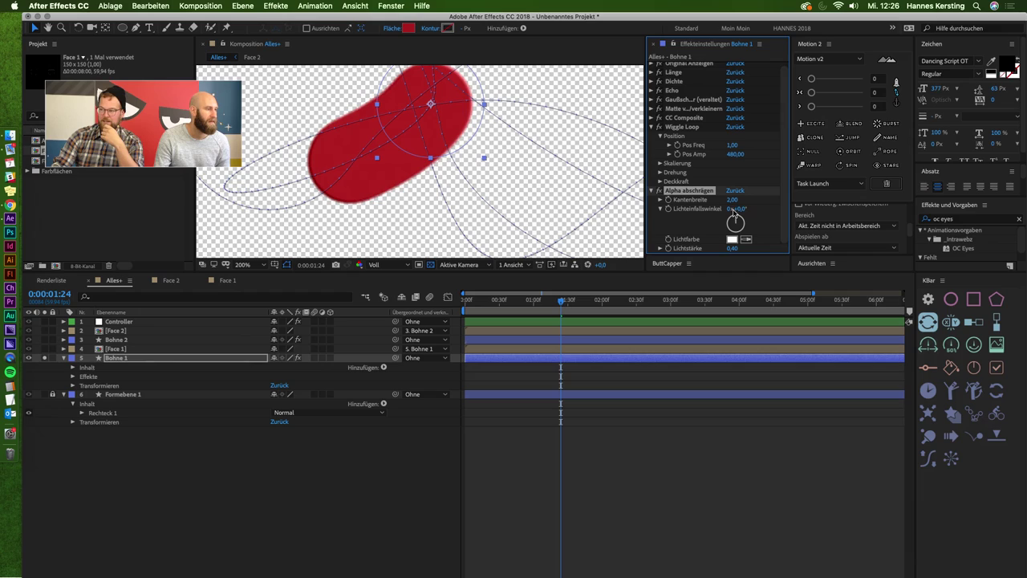
key("Caps_Lock")
key("Caps_Lock")
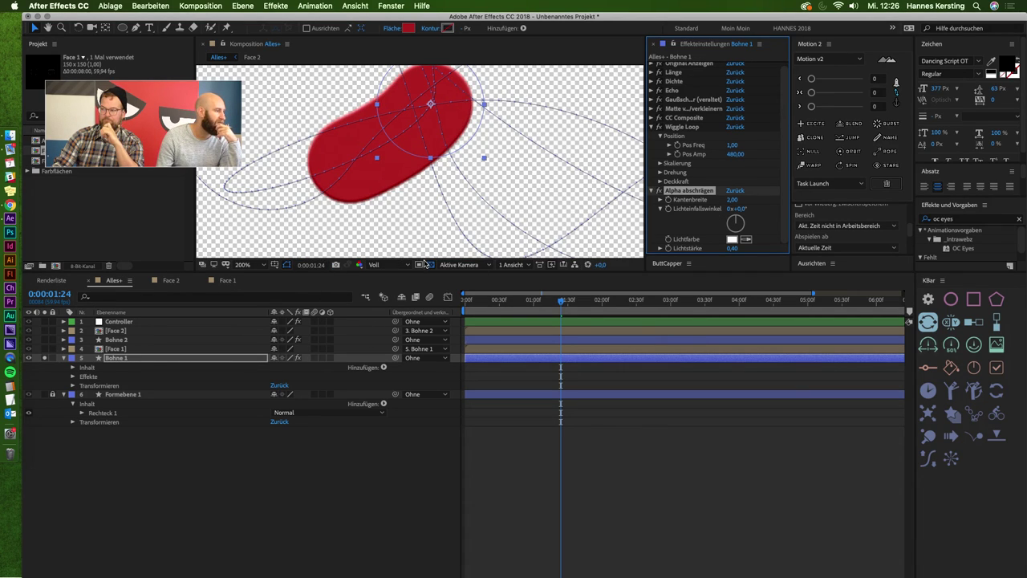
left_click(419, 265)
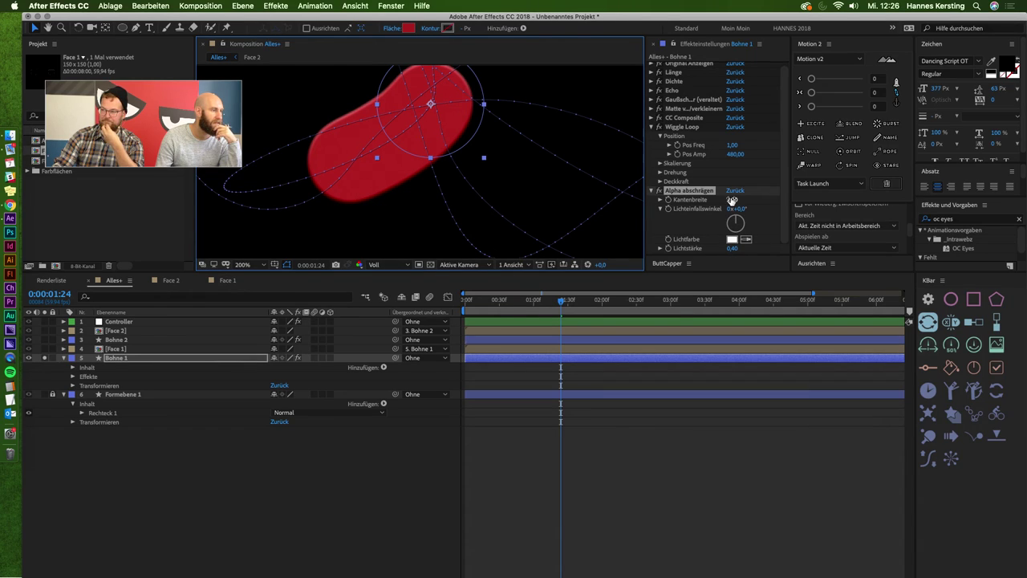
left_click_drag(732, 200, 744, 201)
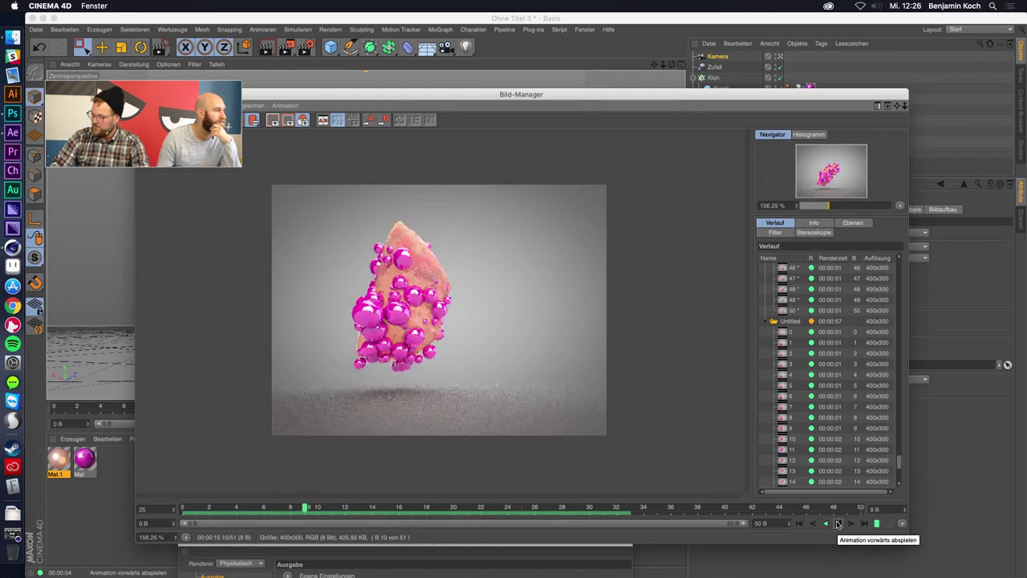
Rewind and replay the rendered magenta blob sequence, then close the Bild-Manager.
left_click(838, 523)
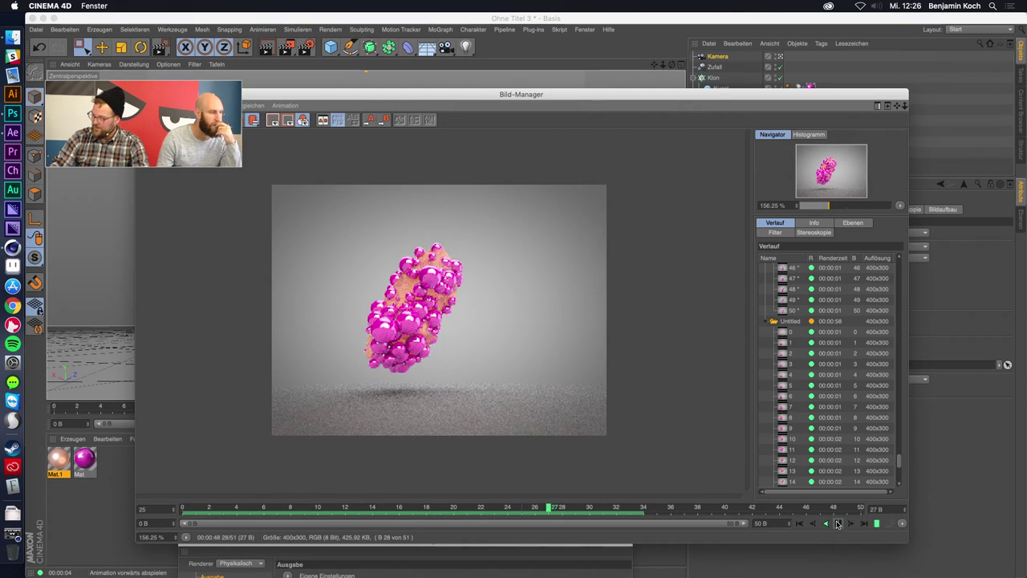
left_click(838, 523)
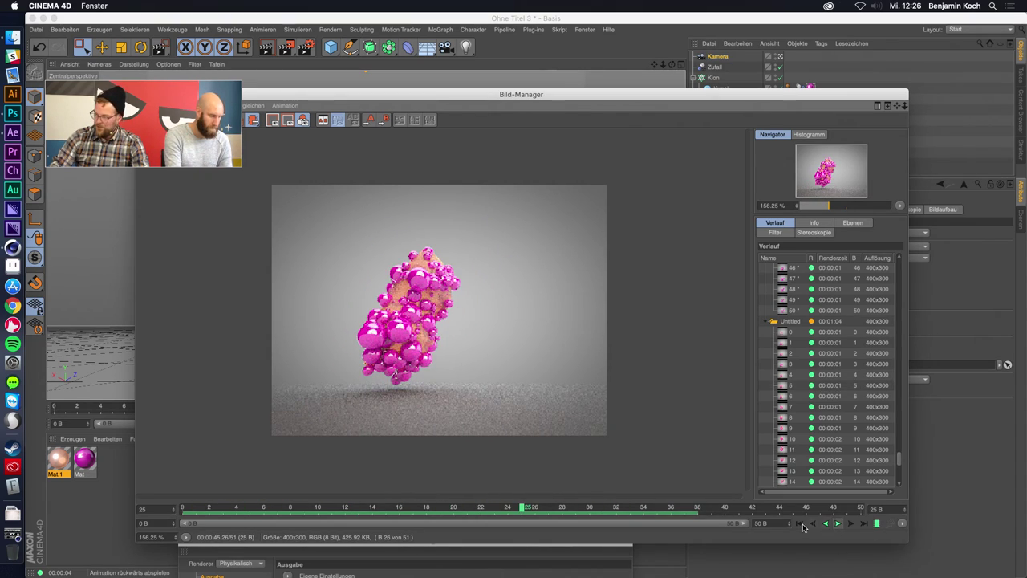
left_click(799, 523)
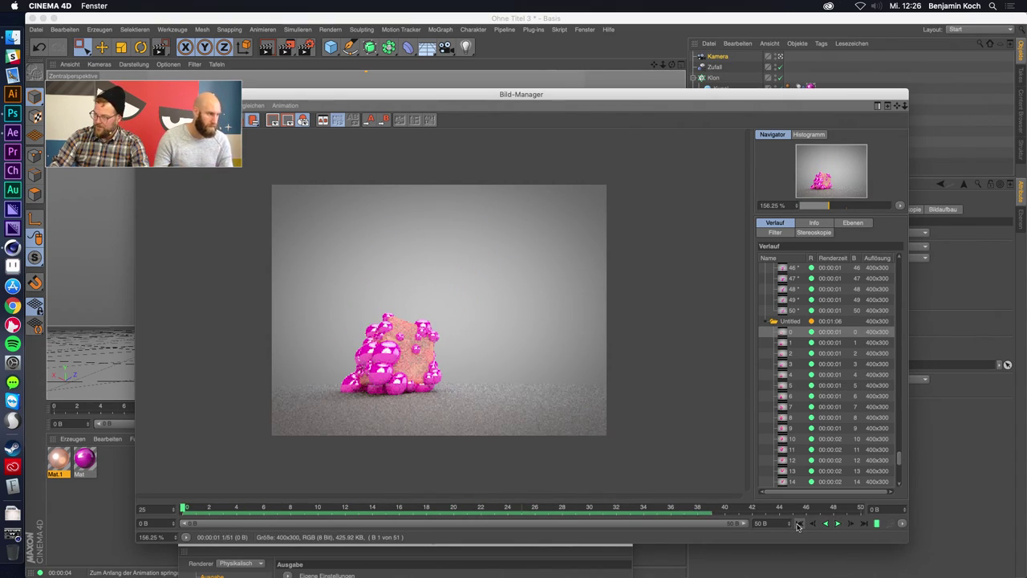
left_click(837, 523)
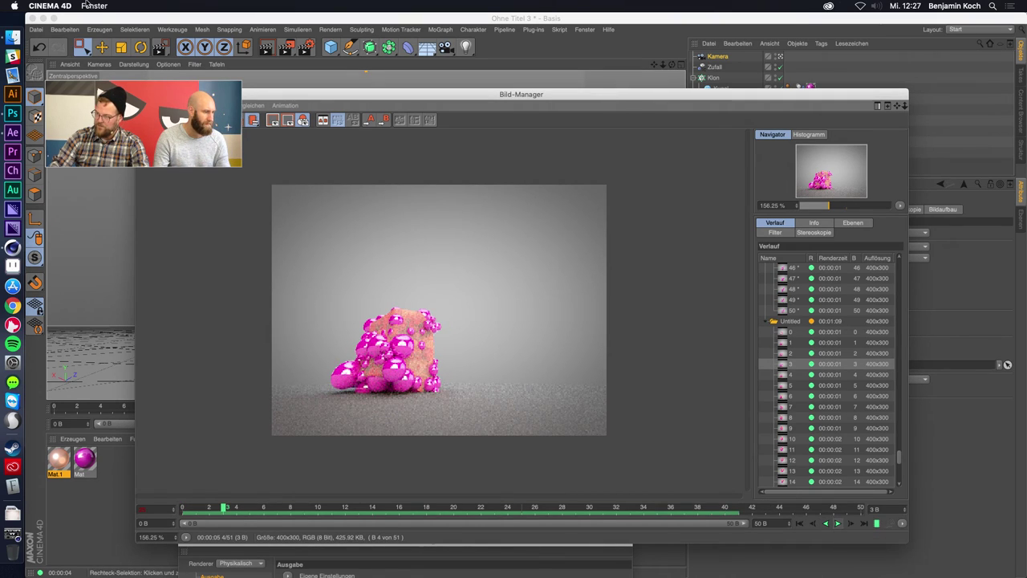
left_click(905, 105)
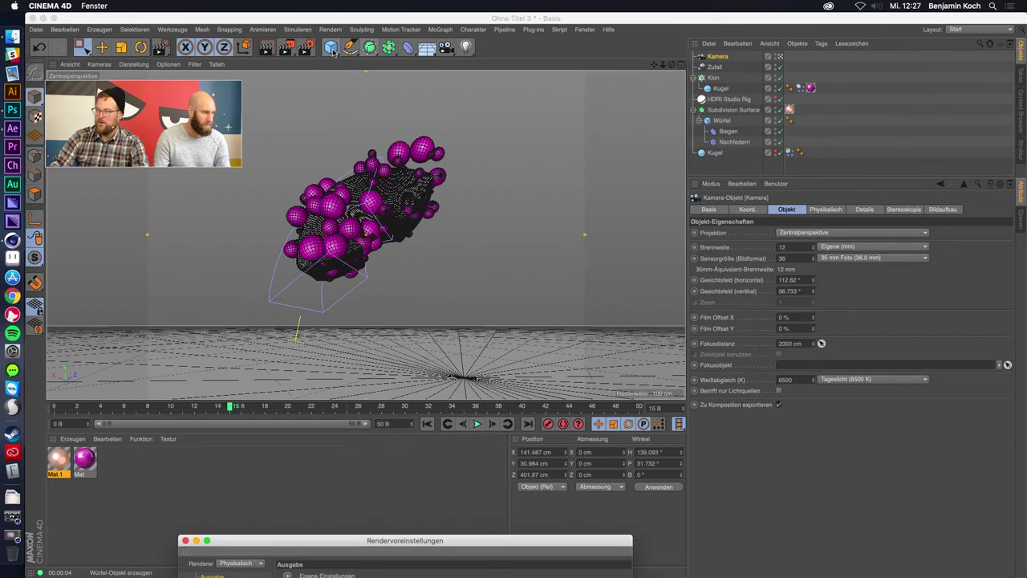
Create a Disc floor with an enlarged outer radius, moved back under the cube.
left_click_drag(332, 51, 361, 82)
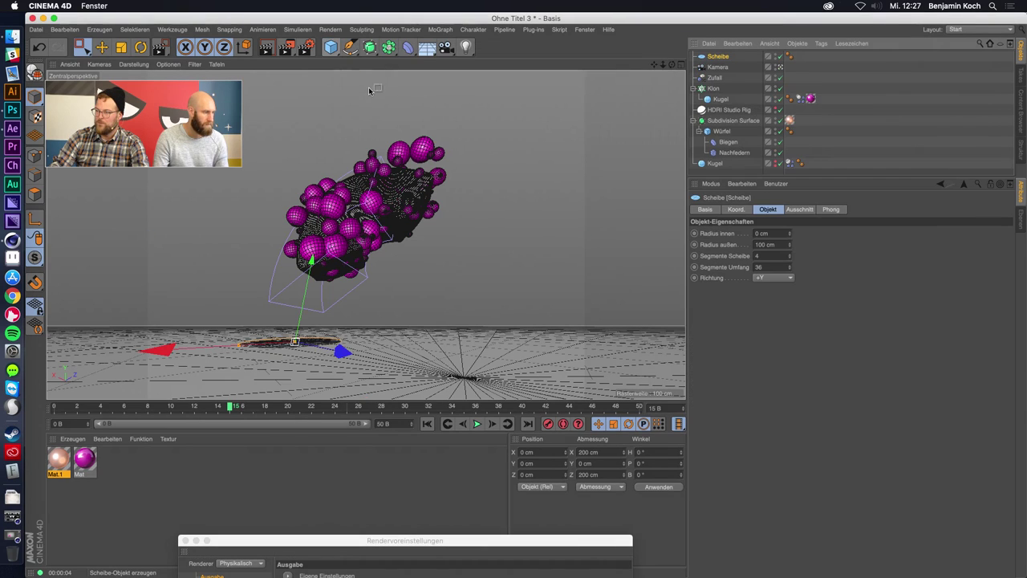
left_click_drag(789, 244, 851, 244)
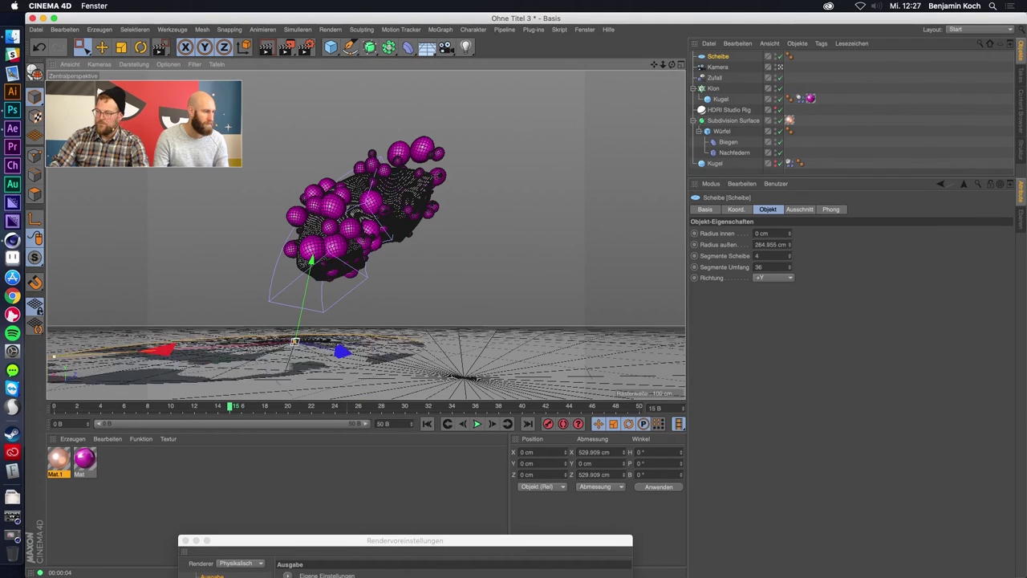
mouse_move(341, 351)
left_mouse_down()
mouse_move(381, 390)
mouse_move(397, 389)
left_mouse_up()
left_click_drag(207, 359, 229, 357)
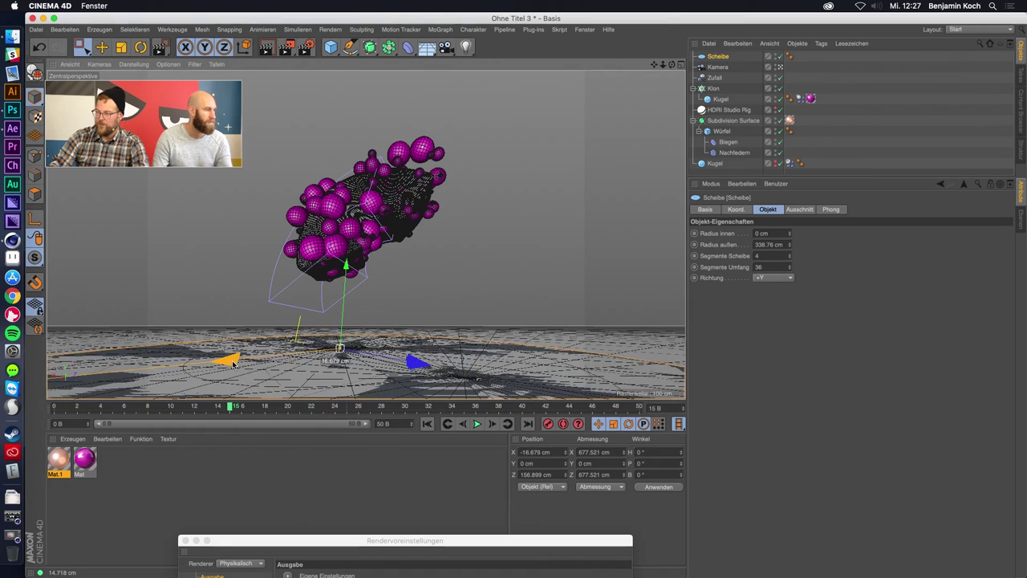
Make the disc a Kollisionsobjekt and play the simulation from the start.
right_click(720, 56)
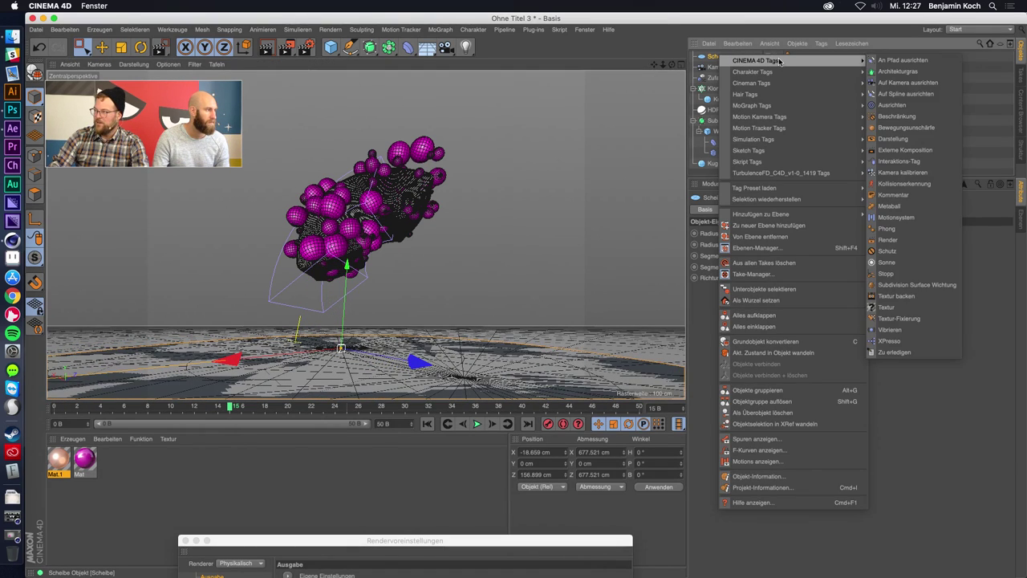
mouse_move(754, 139)
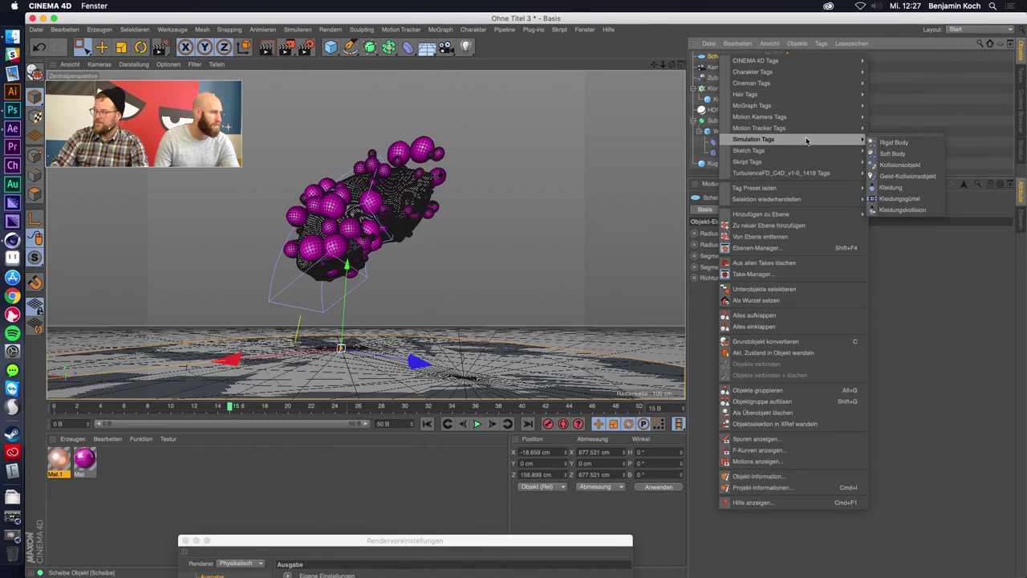
left_click(906, 164)
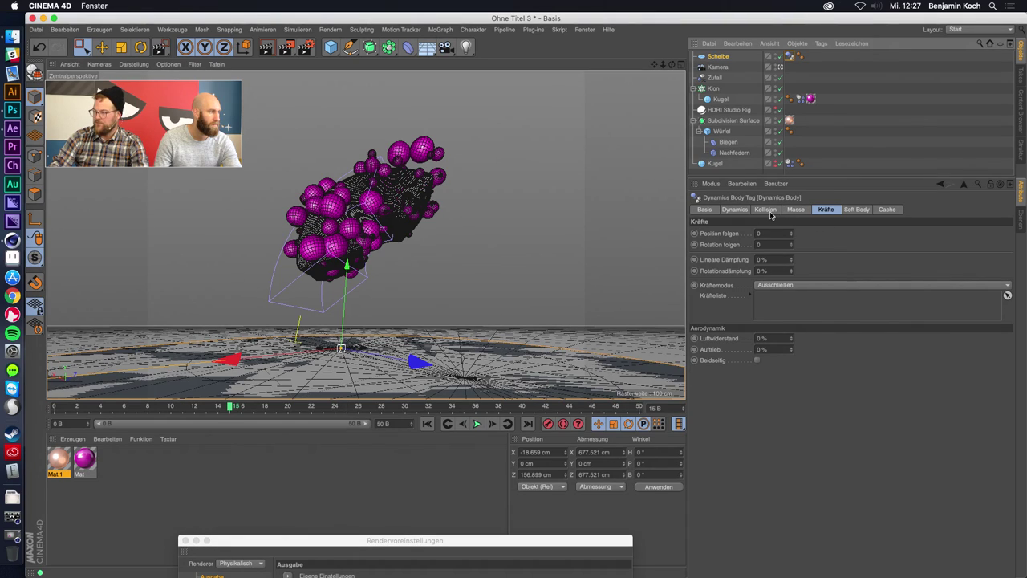
left_click(767, 210)
left_click(734, 209)
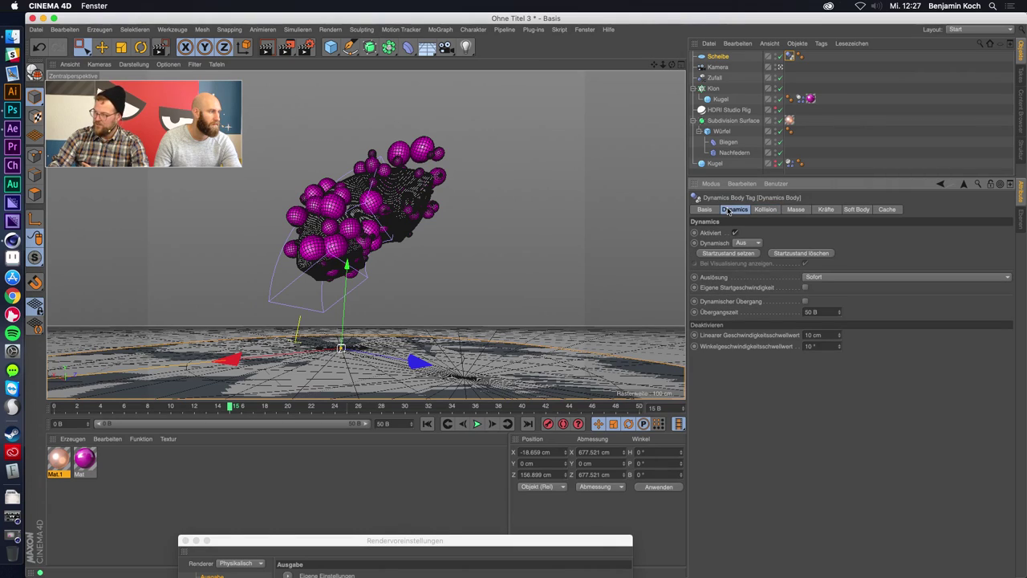
left_click(767, 211)
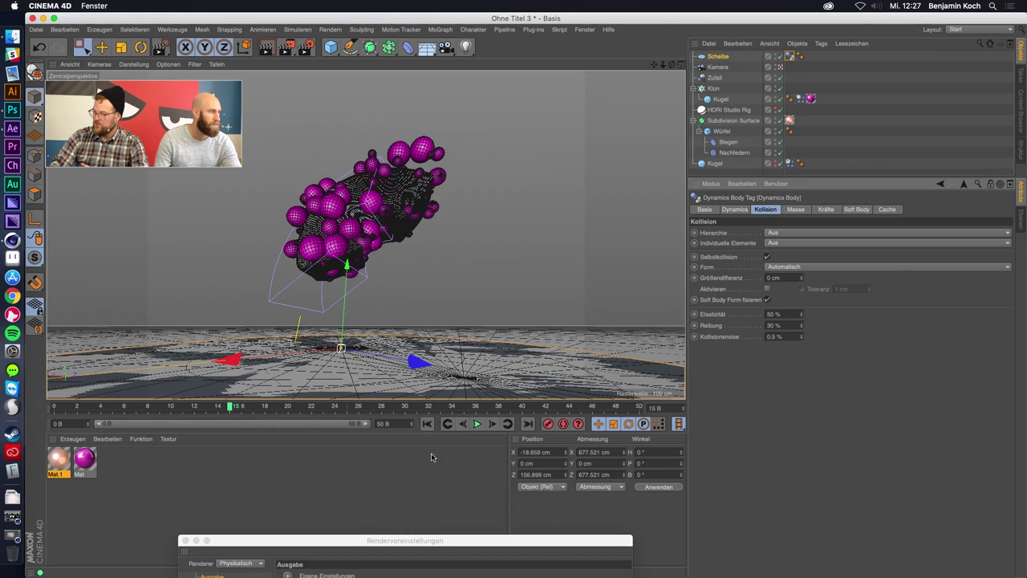
left_click(427, 424)
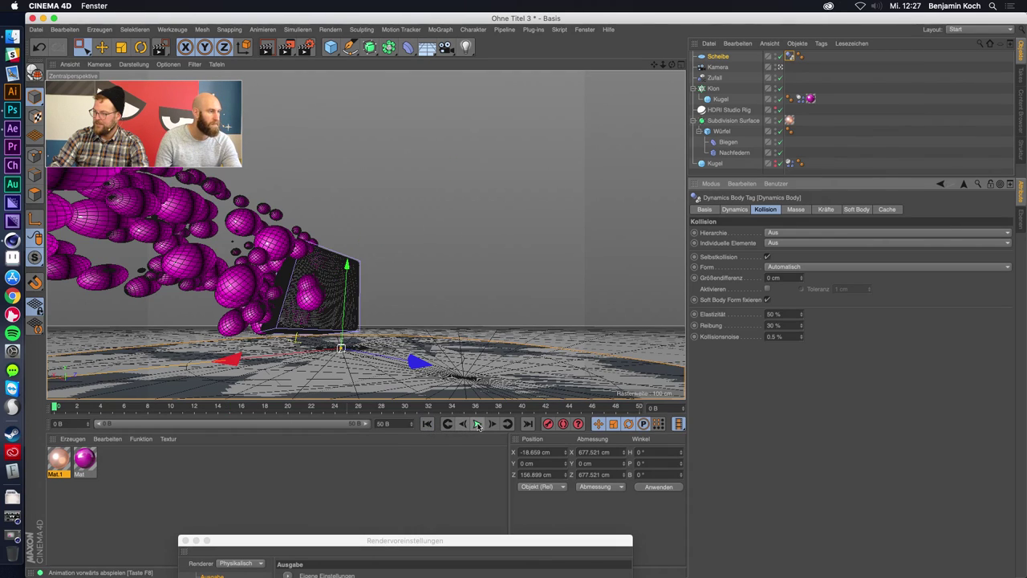
left_click(477, 424)
left_click(428, 424)
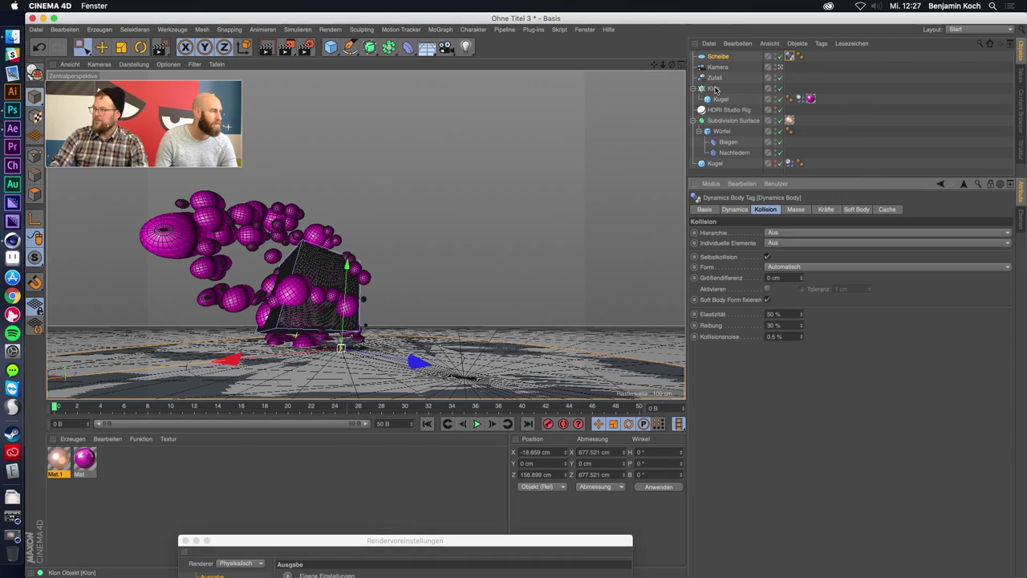
Raise the cube slightly, replay the simulation and show the project Dynamics settings.
left_click(730, 120)
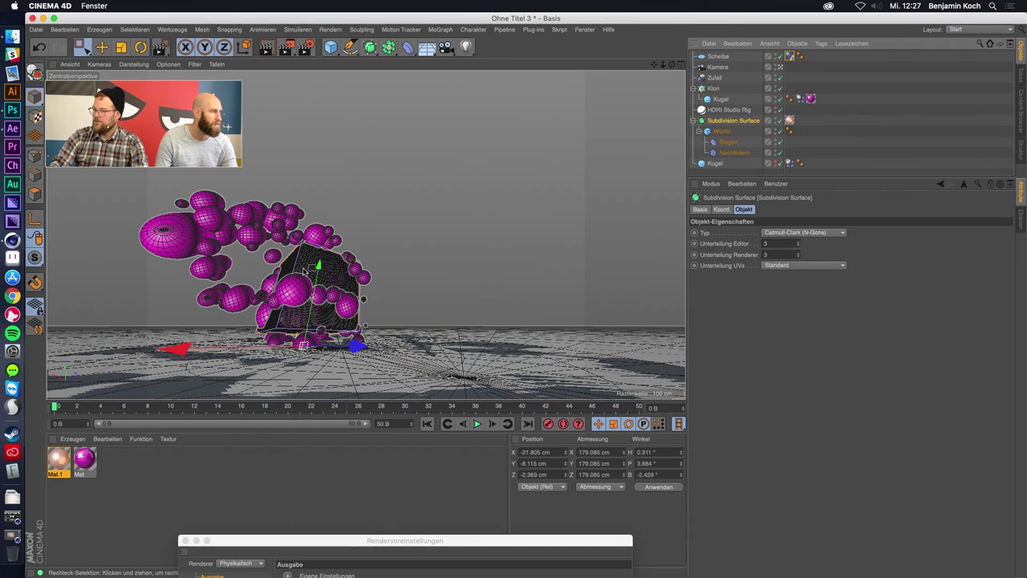
left_click_drag(319, 267, 320, 256)
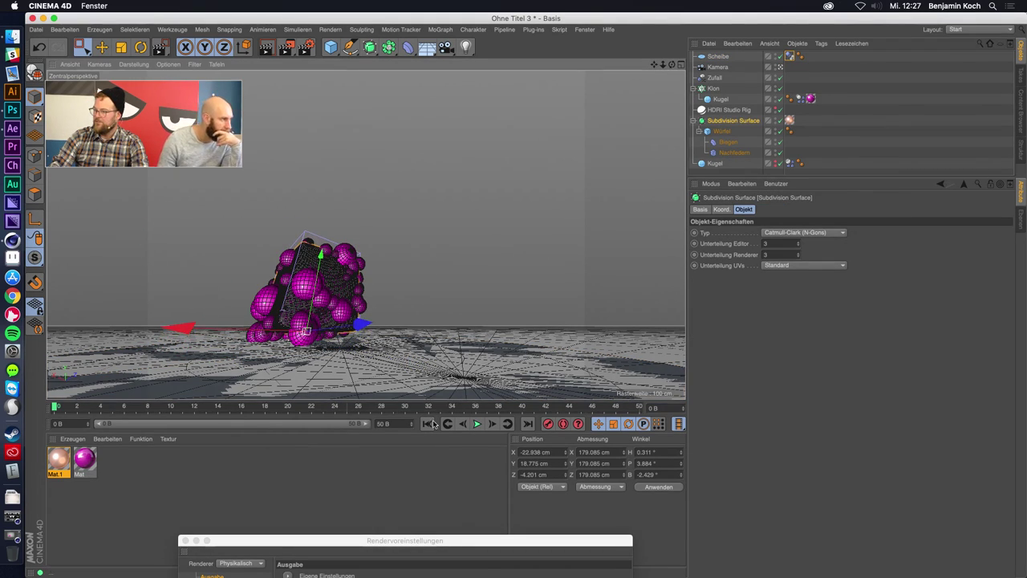
left_click(476, 424)
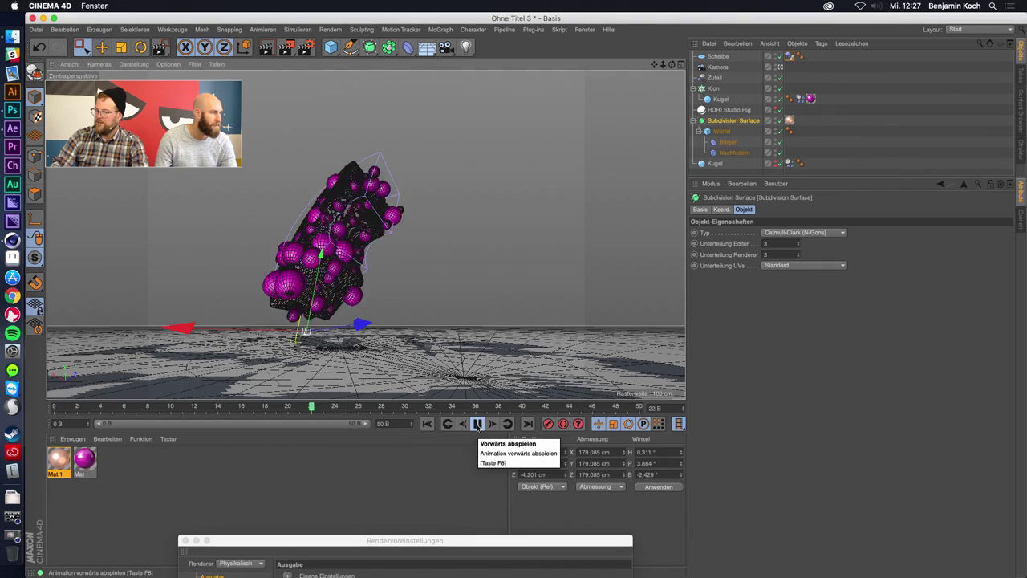
left_click(477, 424)
left_click(427, 424)
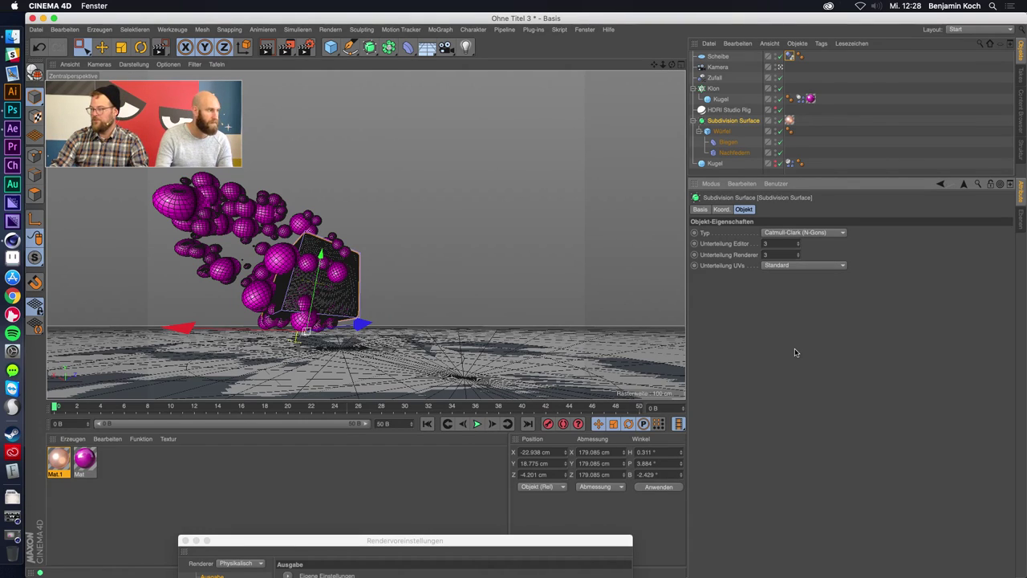
key("ctrl+d")
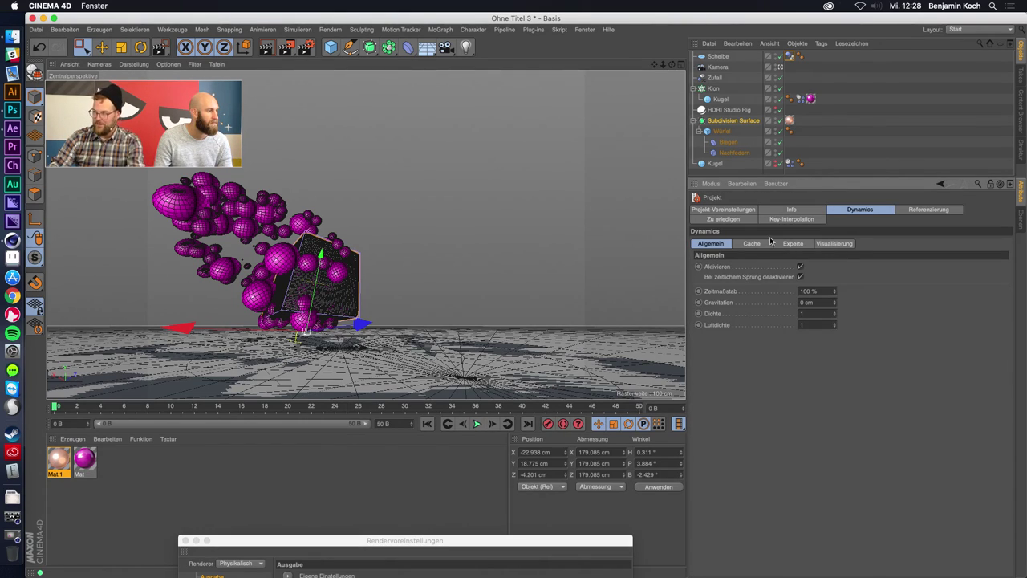
Bake the dynamics simulation into the cache and scrub through it.
left_click(752, 244)
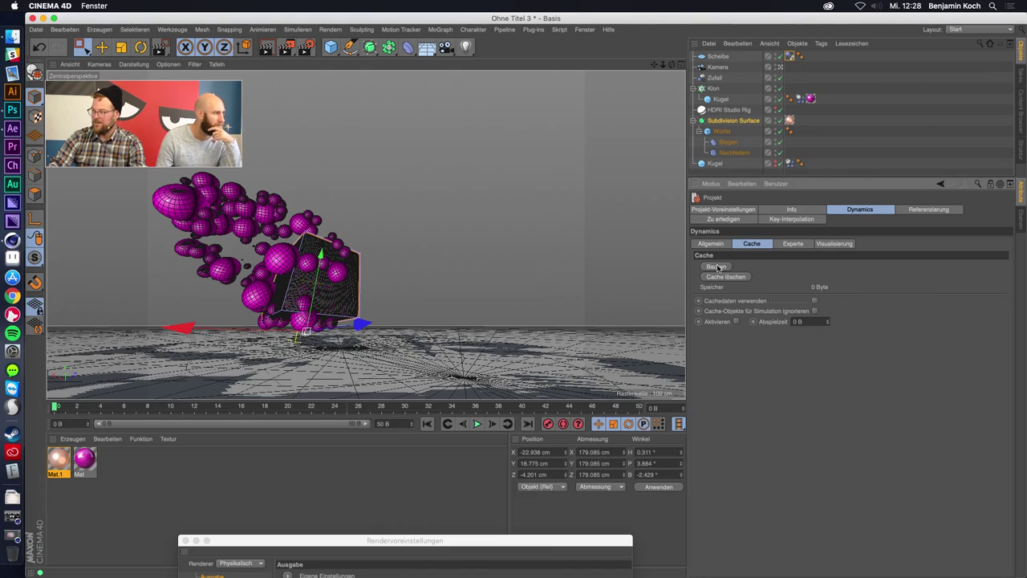
left_click(477, 424)
left_click(477, 424)
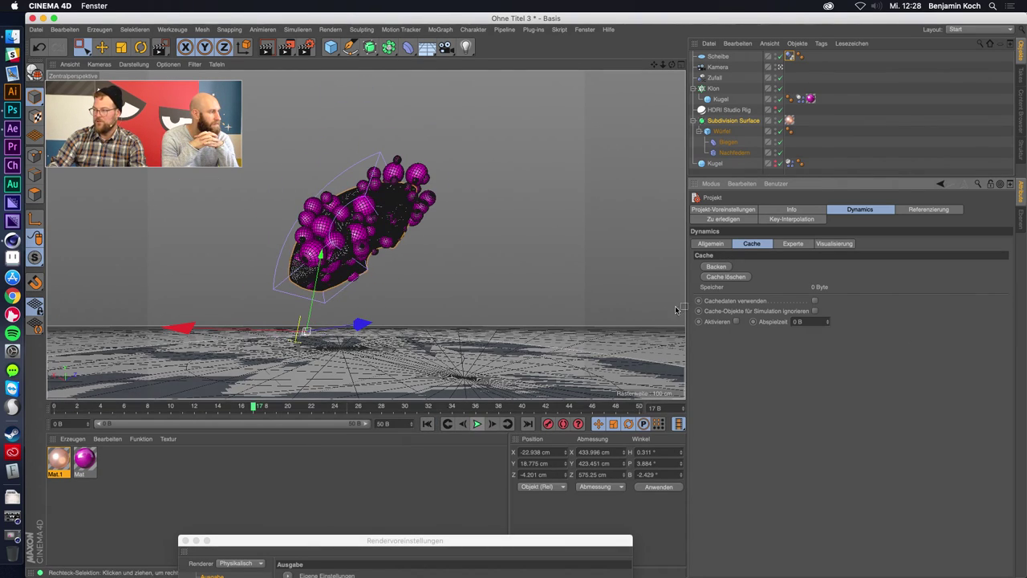
left_click(716, 266)
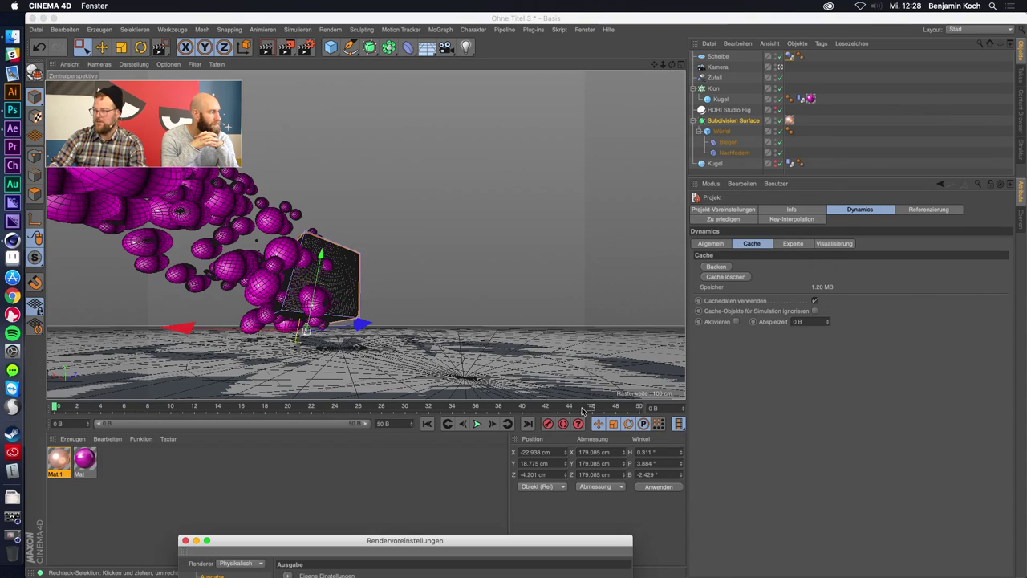
left_click(427, 423)
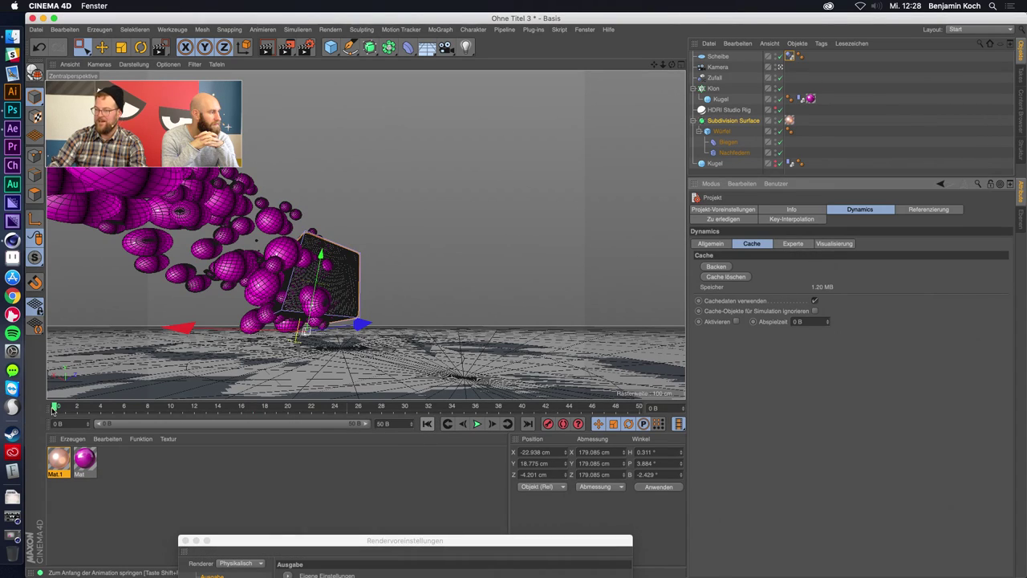
left_click_drag(53, 409, 53, 409)
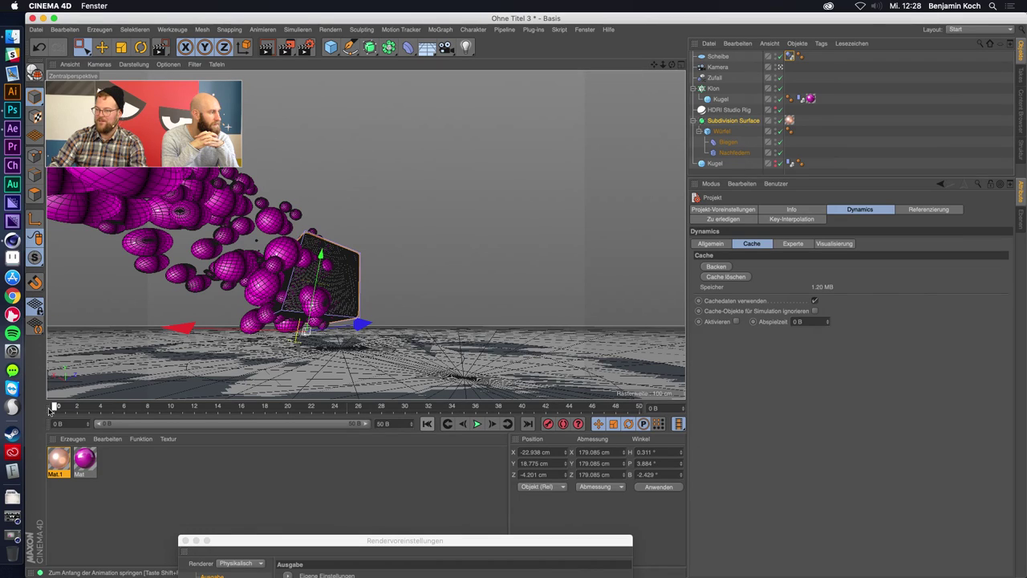
Set the start frame to 1, preview the simulation, then render and play it in the Picture Viewer.
type("1")
key("Return")
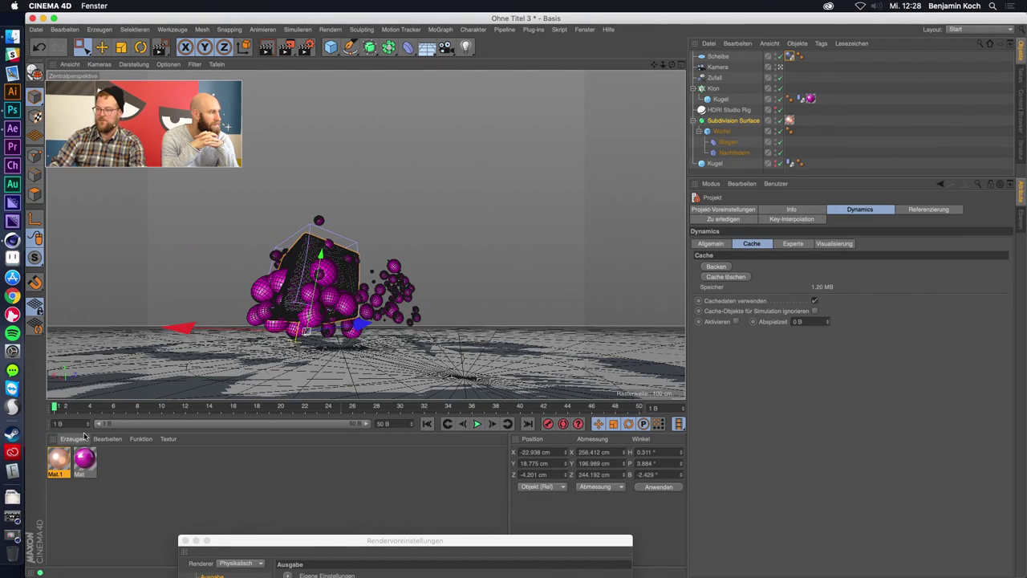
left_click(477, 424)
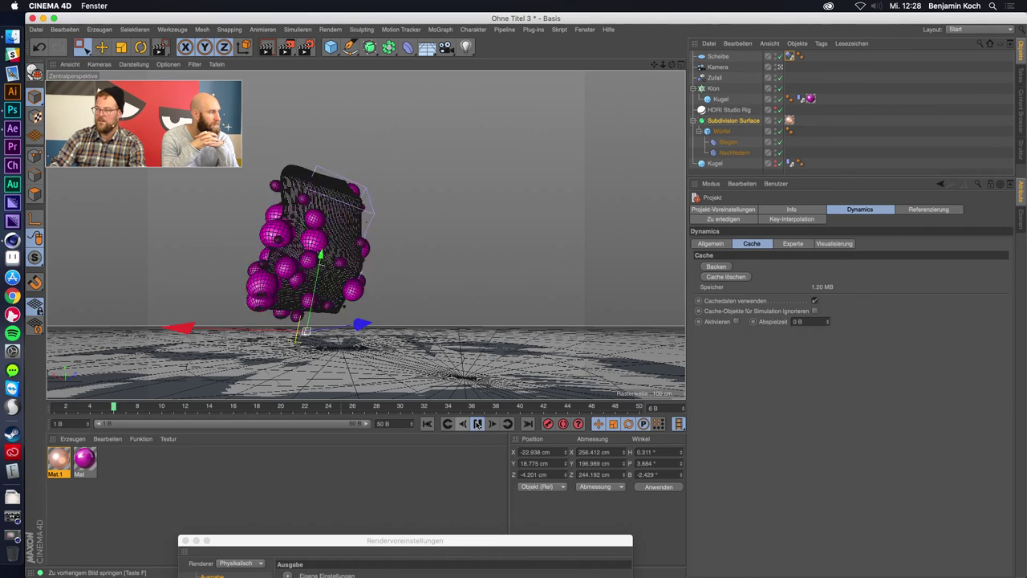
left_click(427, 424)
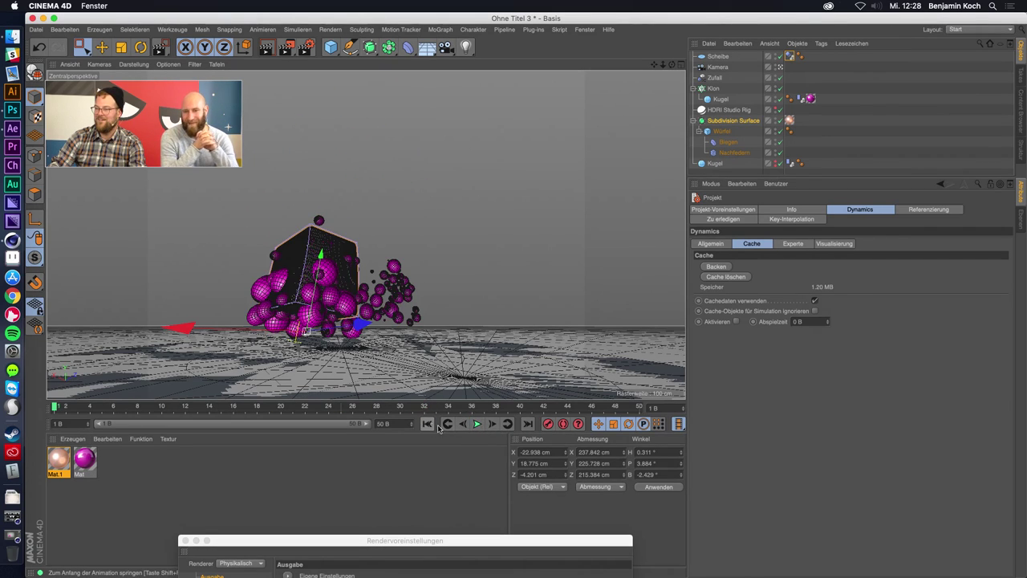
left_click(476, 424)
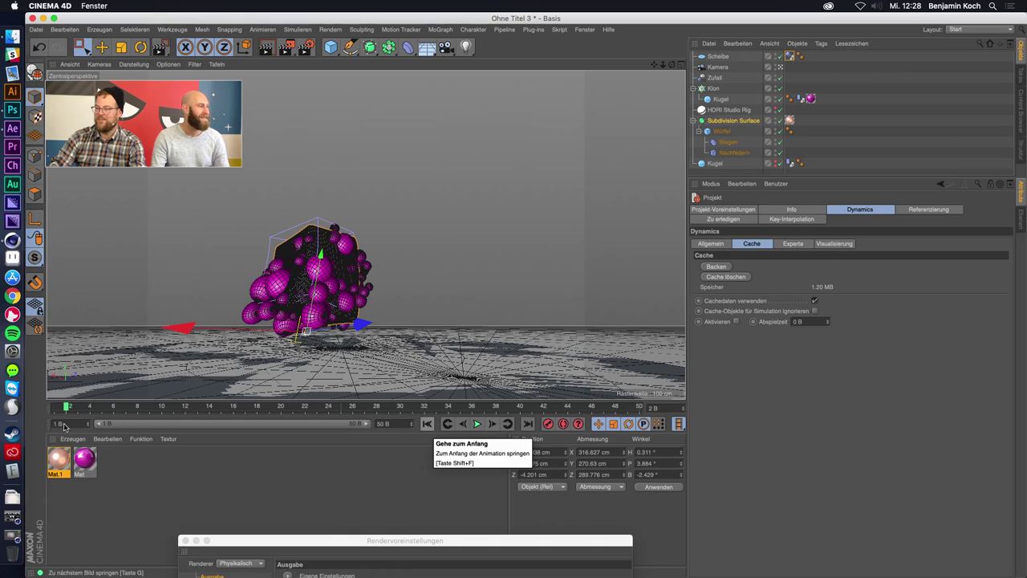
left_click(478, 424)
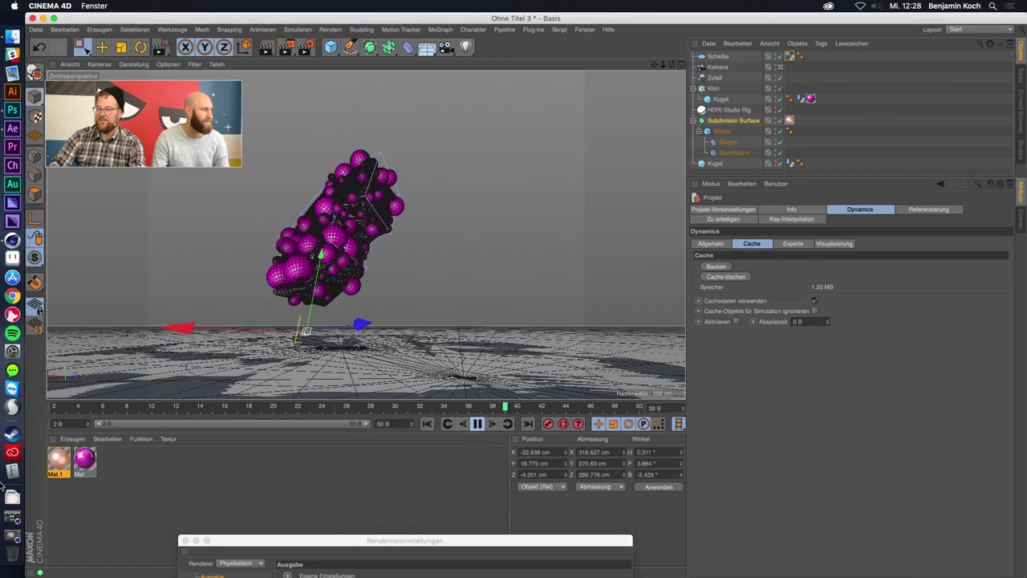
key("shift+F6")
left_click(838, 523)
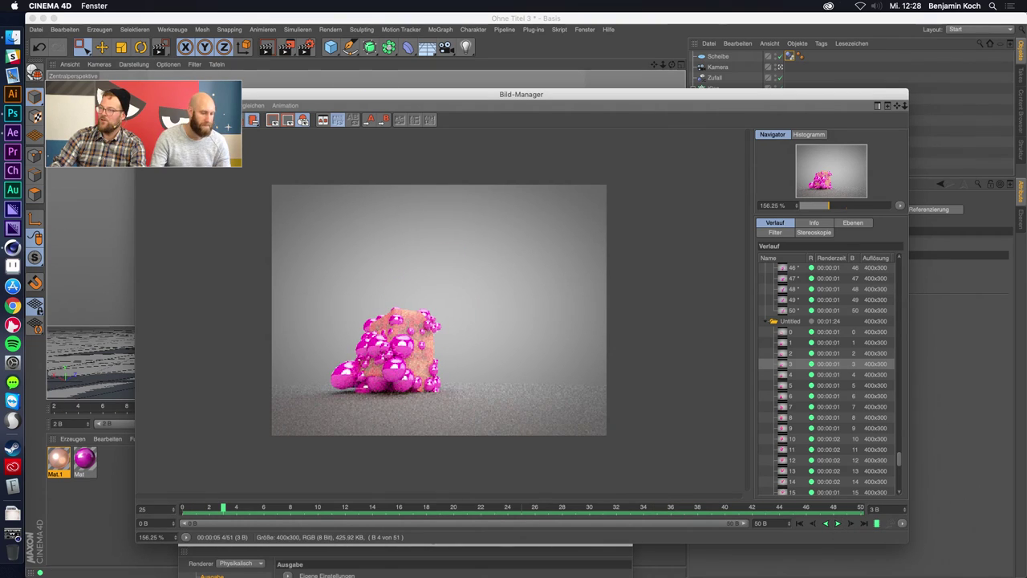
Close the Picture Viewer and stop the animation playback.
left_click(479, 423)
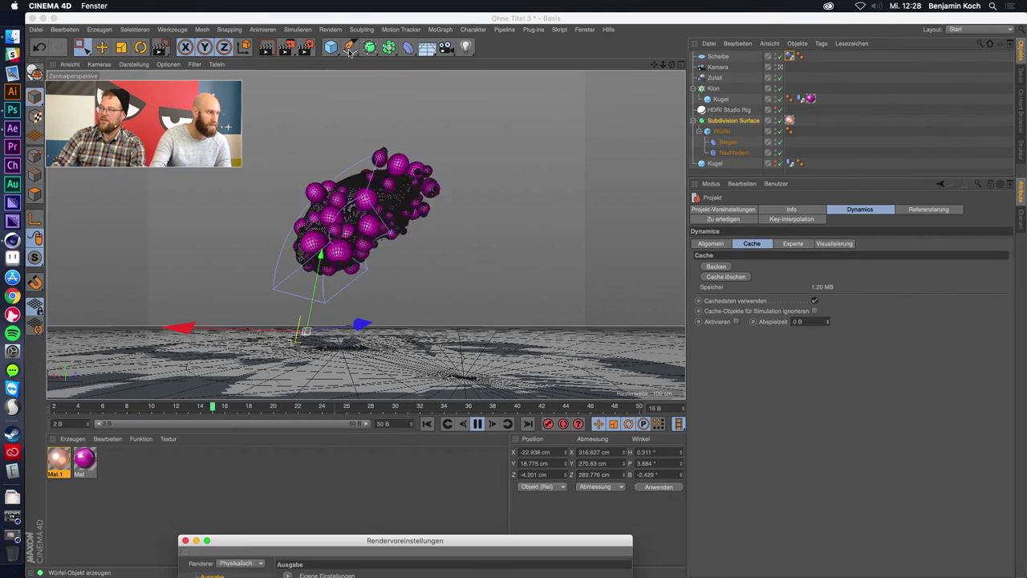
left_click(479, 424)
key("super+s")
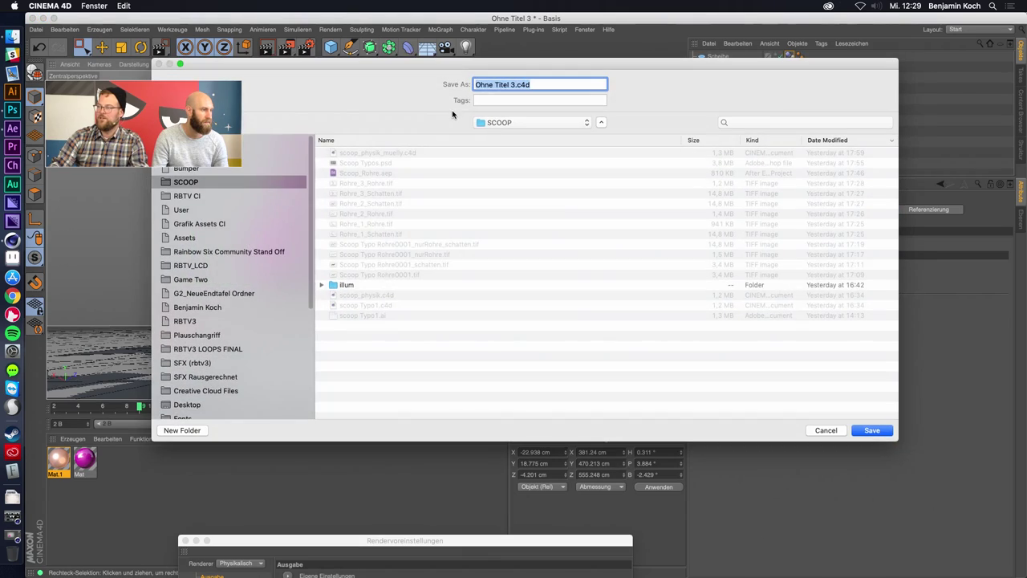
key("Escape")
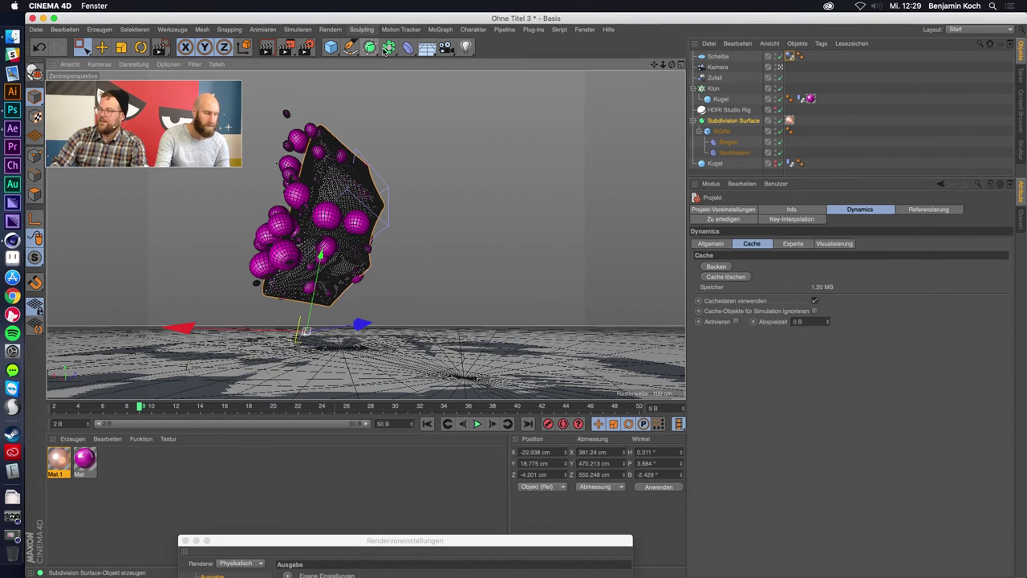
Add a Metaball object, delete the stray Array, and save the scene as Ohne Titel 3.c4d.
left_click(370, 49)
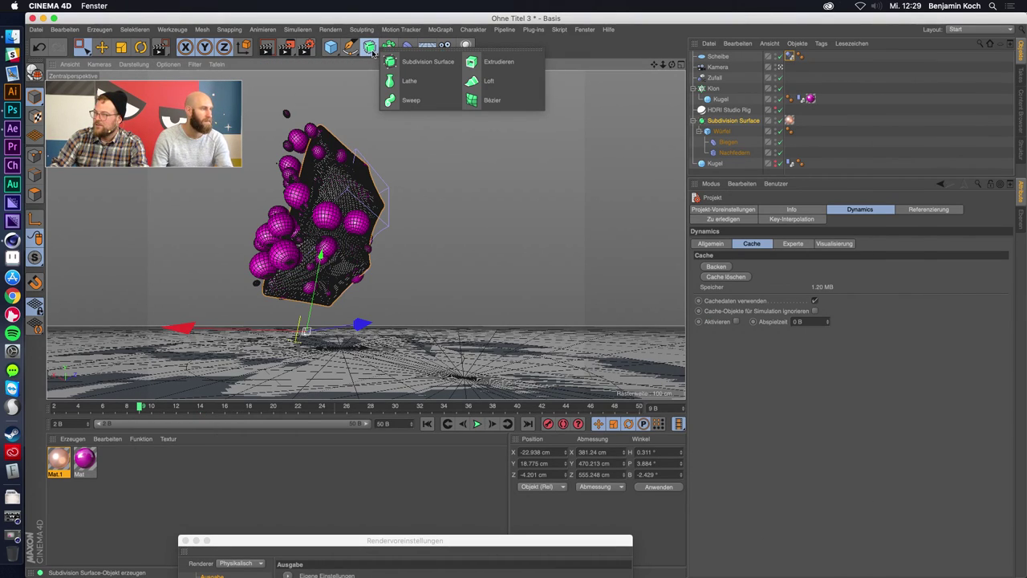
left_click(370, 48)
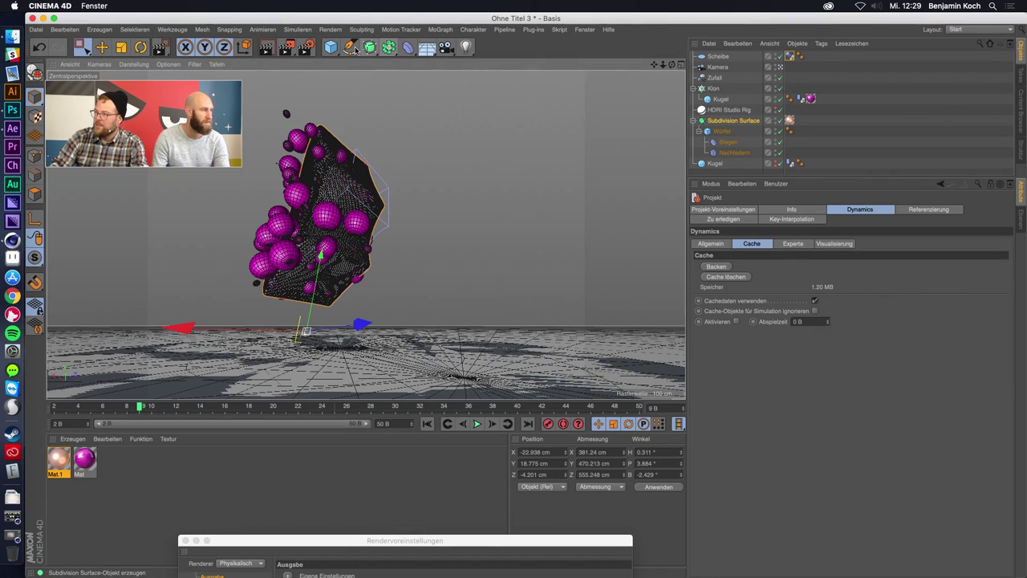
left_click(371, 48)
left_click(388, 48)
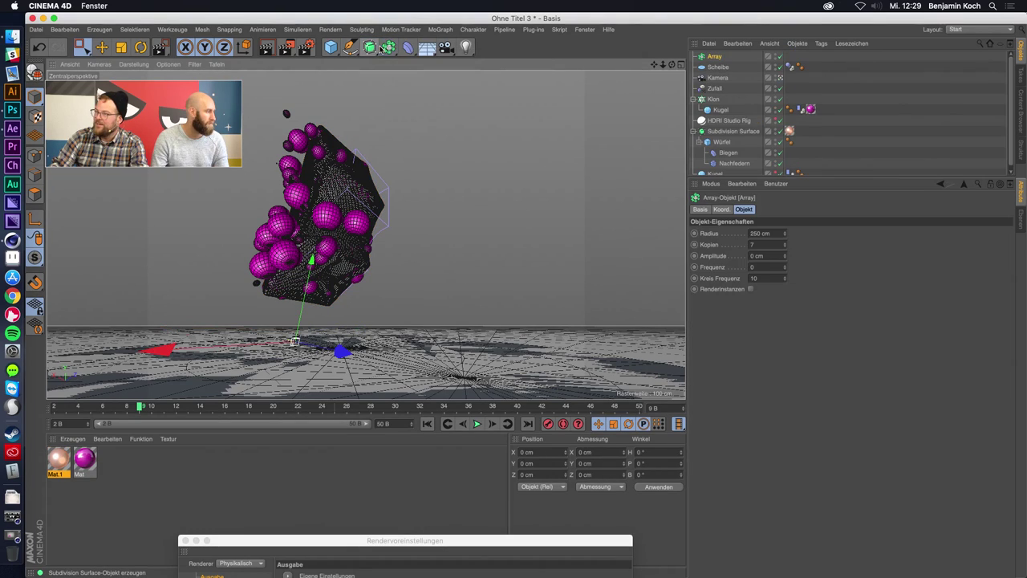
left_click(390, 49)
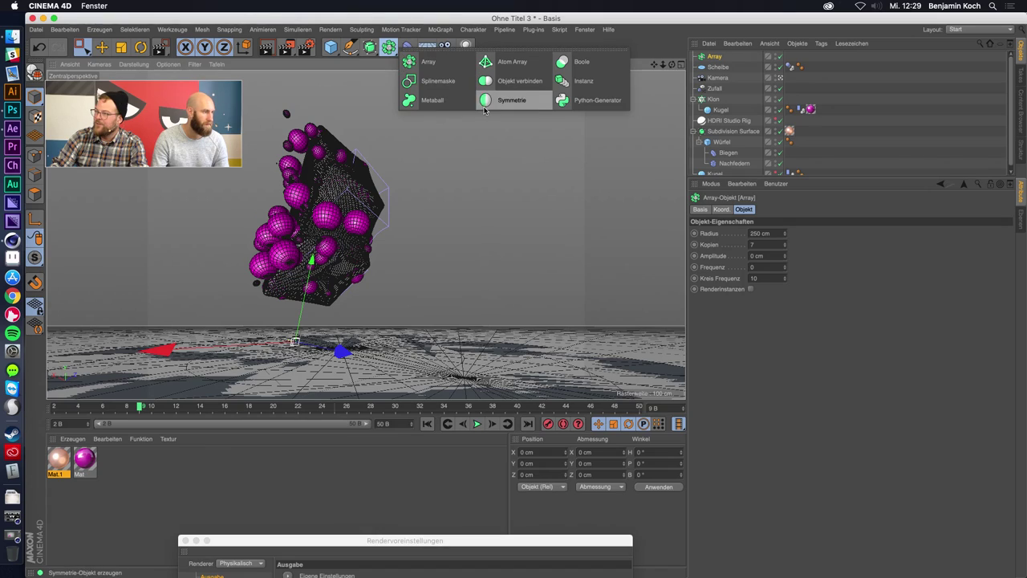
left_click(423, 100)
left_click(714, 66)
key("Delete")
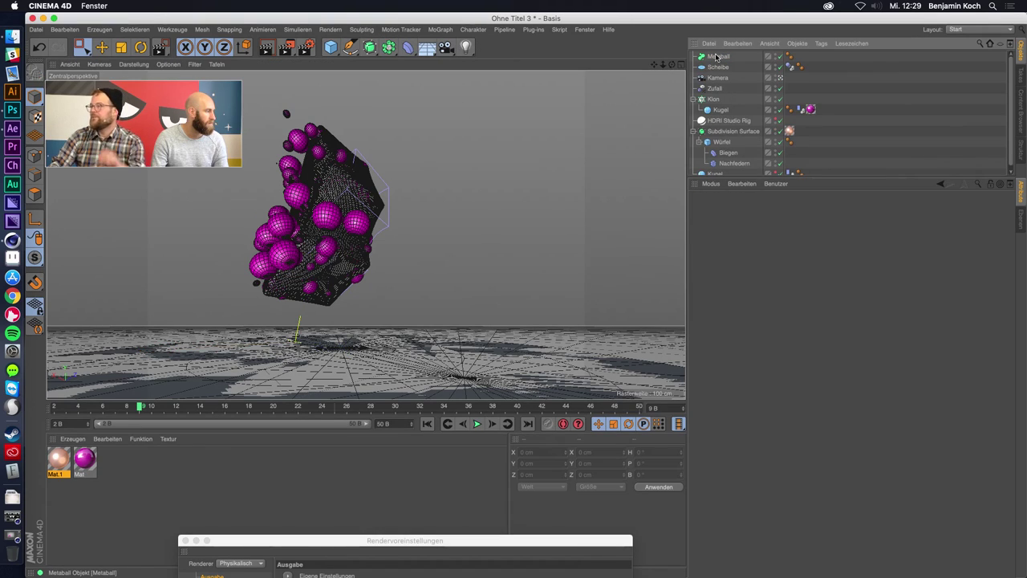
left_click(718, 56)
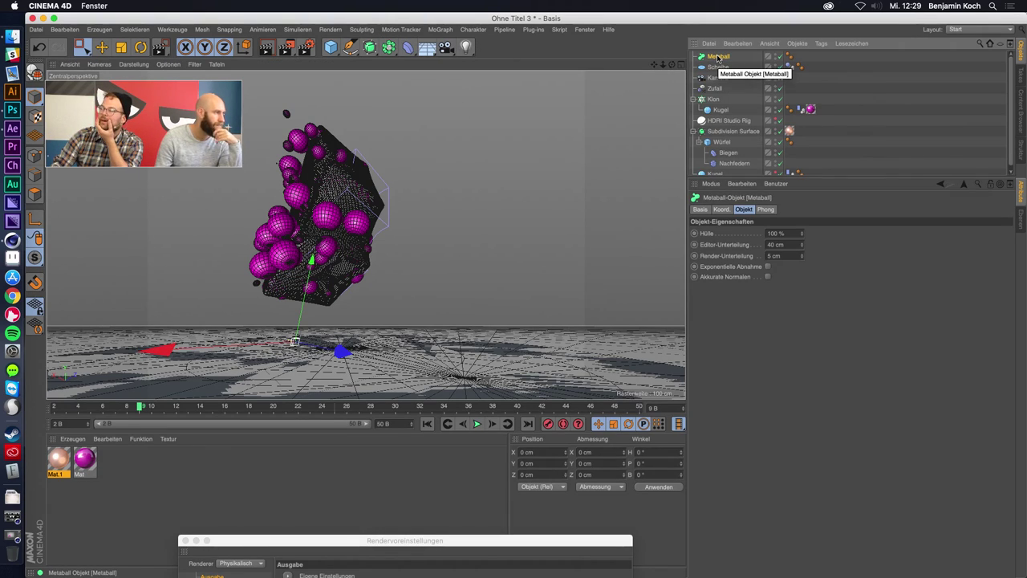
key("ctrl+s")
key("Return")
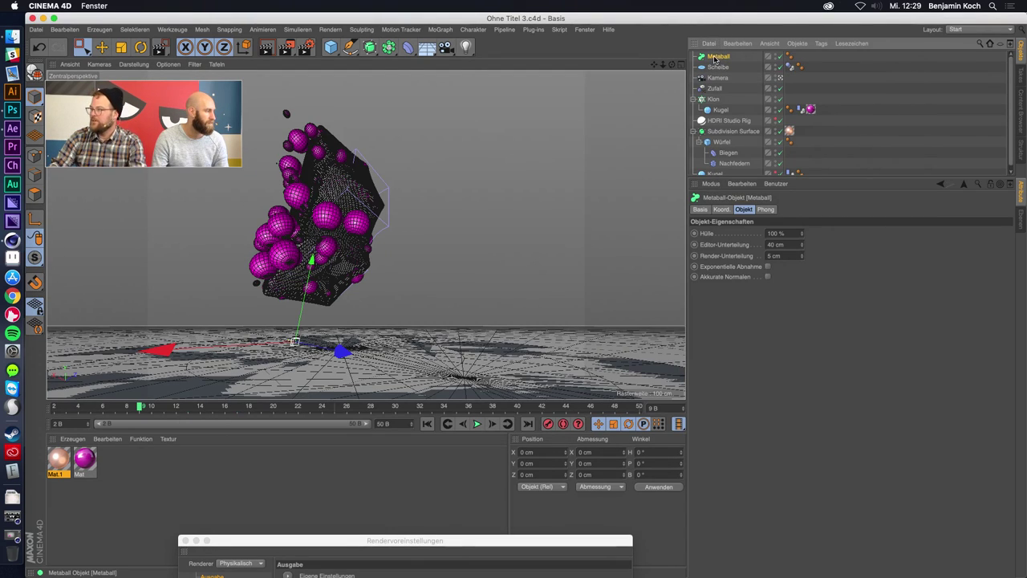
Place the Metaball above Klon in the hierarchy and set its Hülle to 312 %.
left_click_drag(712, 96, 720, 92)
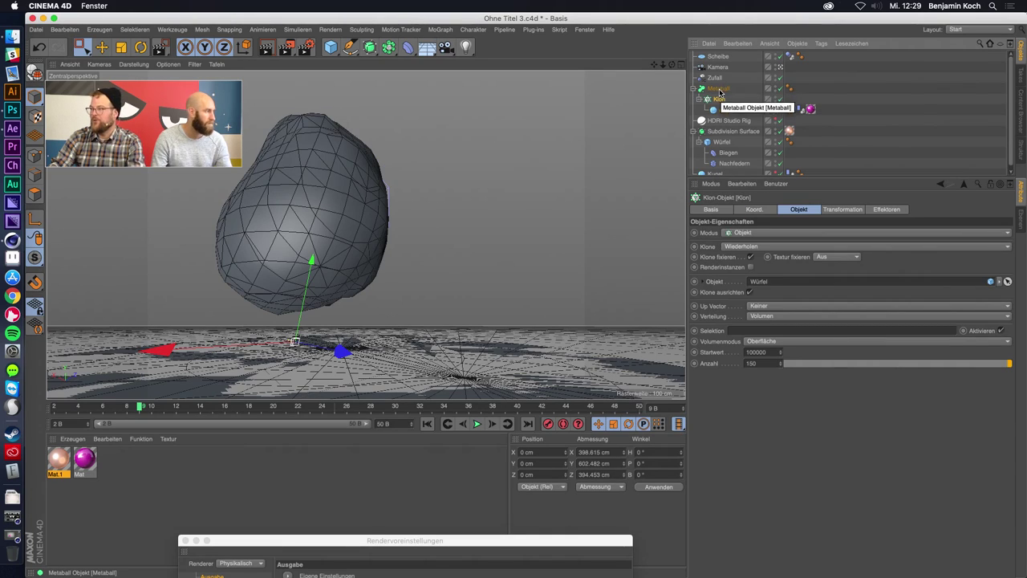
left_click(718, 89)
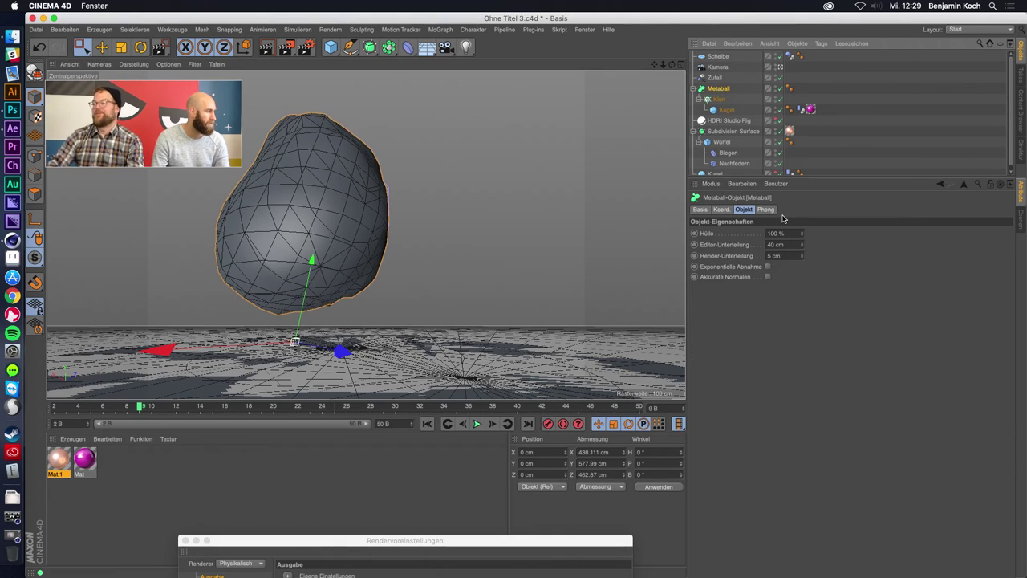
left_click(783, 256)
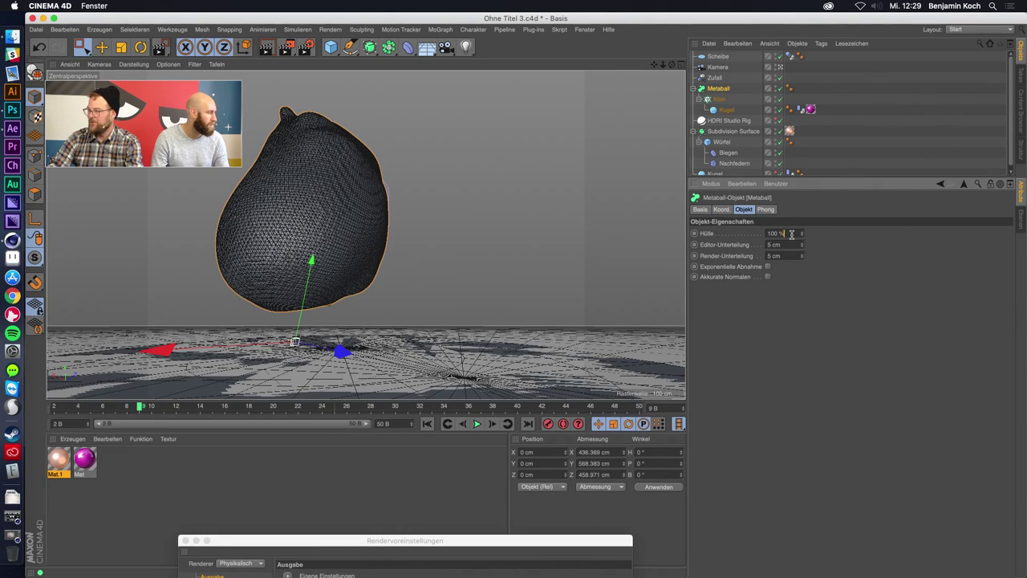
scroll(791, 234, "up", 5)
scroll(792, 234, "up", 5)
scroll(792, 234, "up", 5)
scroll(790, 236, "up", 5)
scroll(790, 235, "up", 5)
scroll(791, 235, "up", 5)
scroll(791, 235, "up", 5)
scroll(791, 235, "up", 5)
scroll(790, 236, "up", 3)
scroll(791, 235, "up", 3)
scroll(790, 235, "up", 3)
scroll(791, 235, "up", 3)
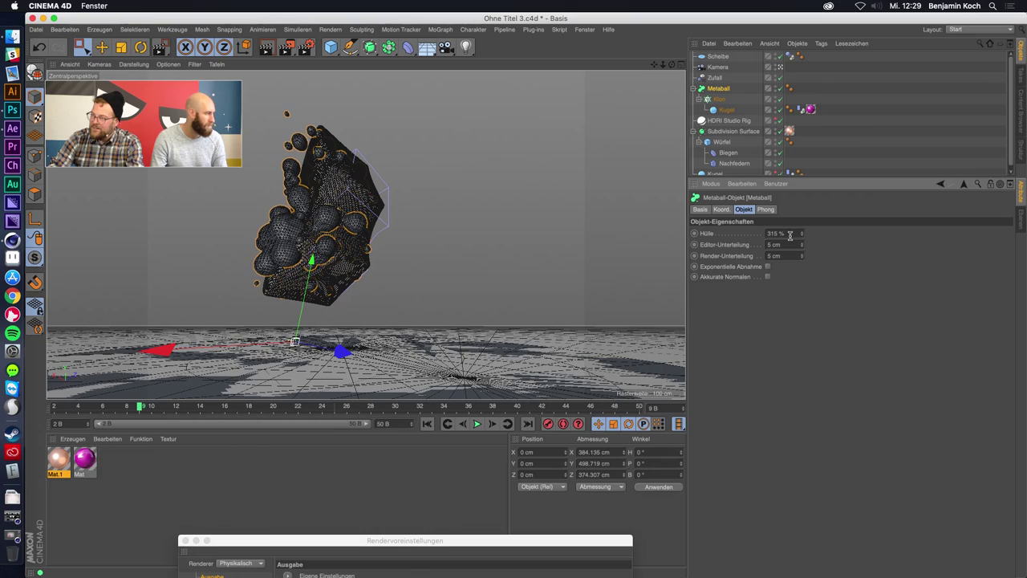
scroll(790, 235, "down", 1)
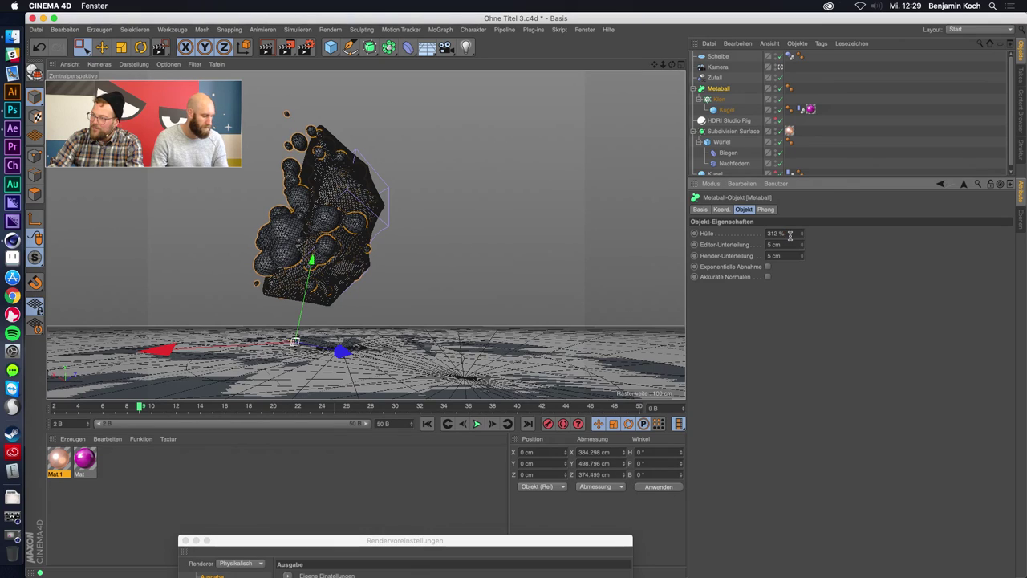
Toggle the Metaball off and on to compare the raw cloned spheres with the blob.
left_click(779, 89)
left_click(778, 89)
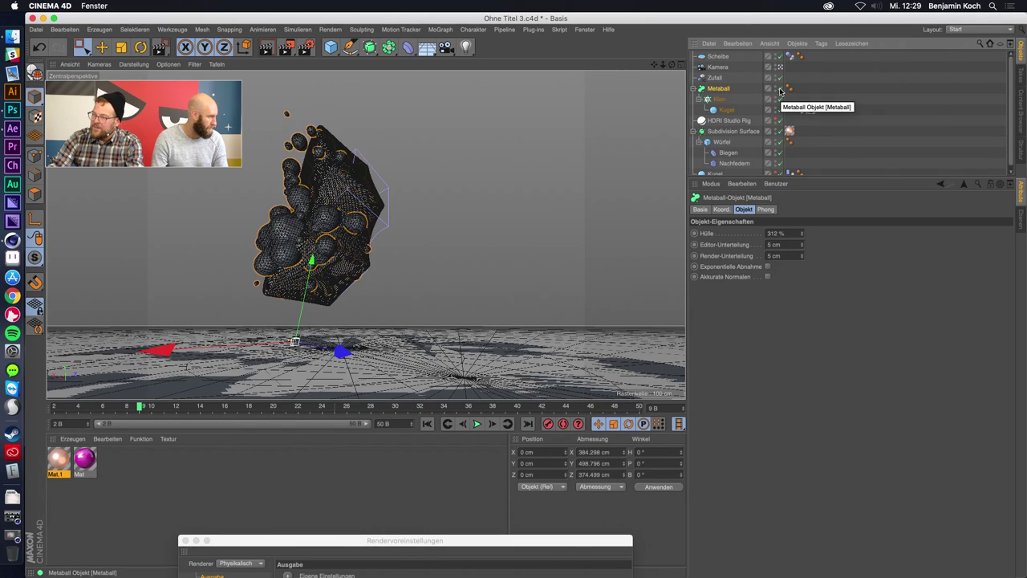
left_click(778, 89)
left_click_drag(362, 241, 337, 289, "alt")
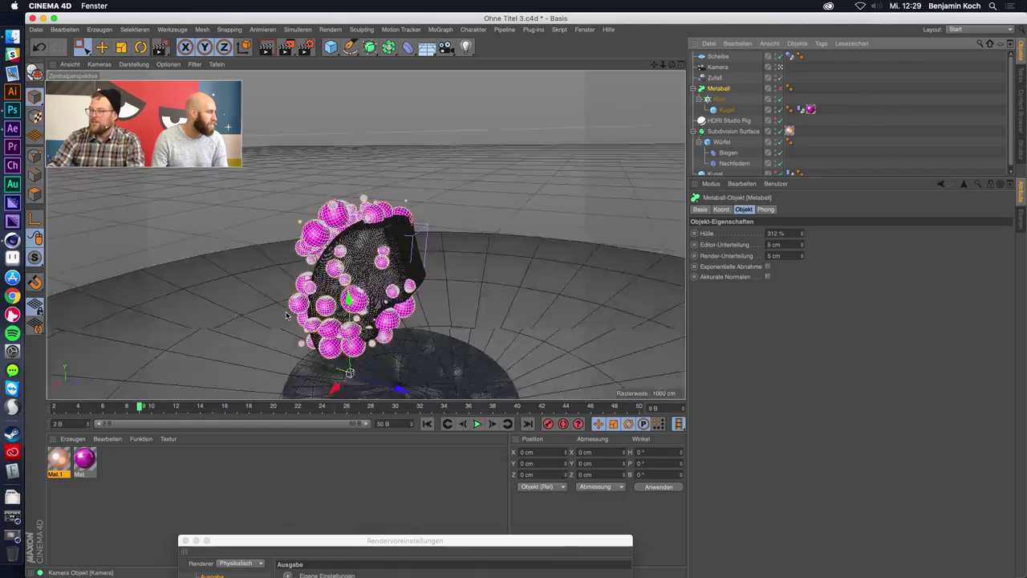
scroll(327, 303, "up", 5)
scroll(327, 303, "up", 3)
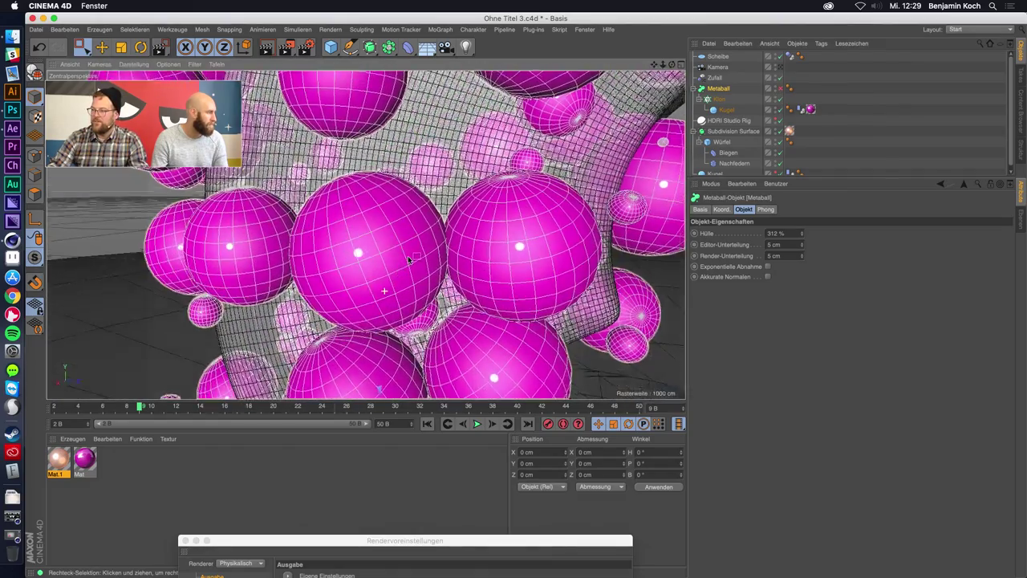
scroll(348, 179, "up", 3)
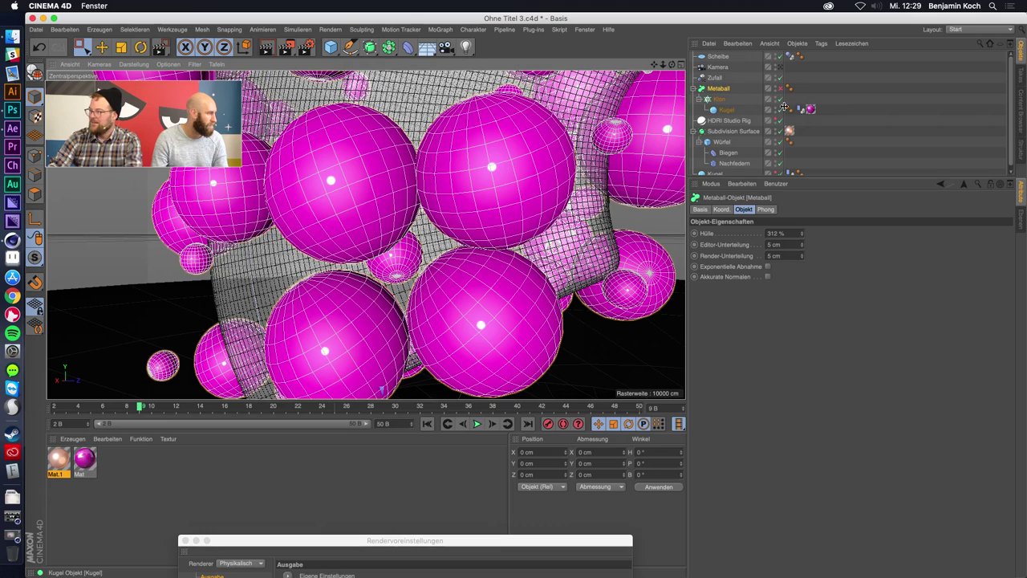
left_click(778, 89)
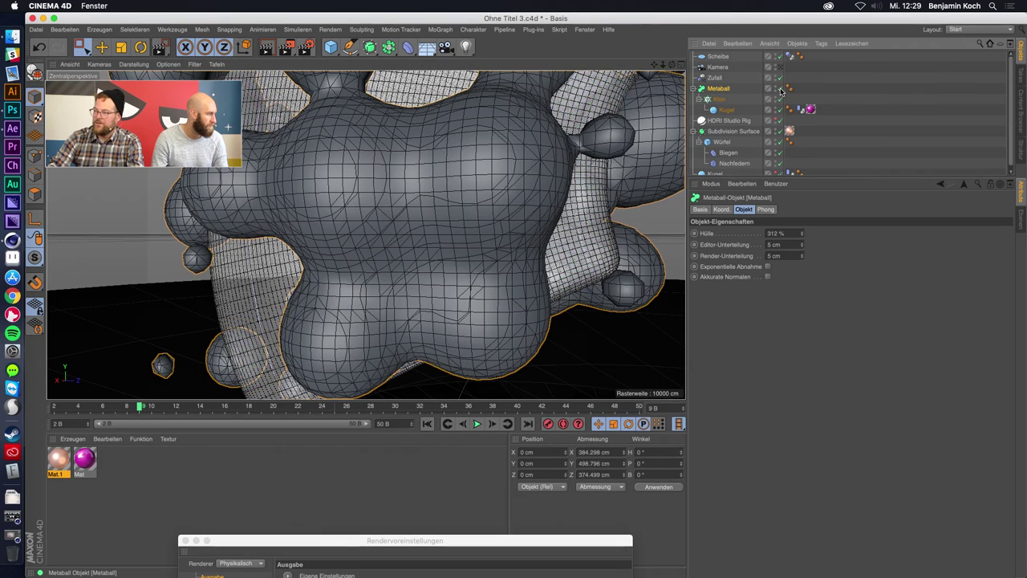
Copy the magenta material onto the Metaball, set editor subdivision to 2 cm, and play from frame 0.
left_click_drag(811, 109, 800, 88)
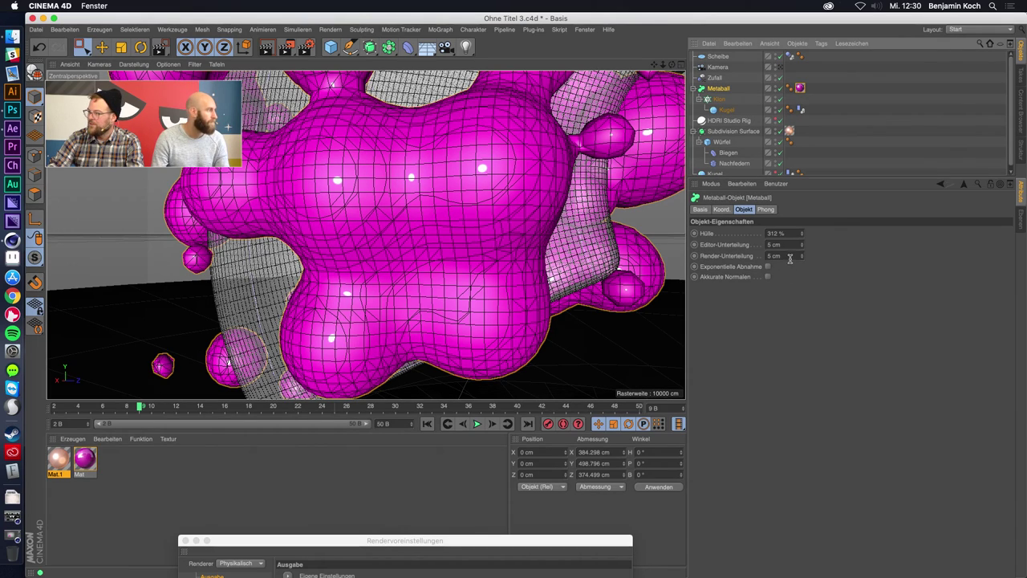
left_click(788, 245)
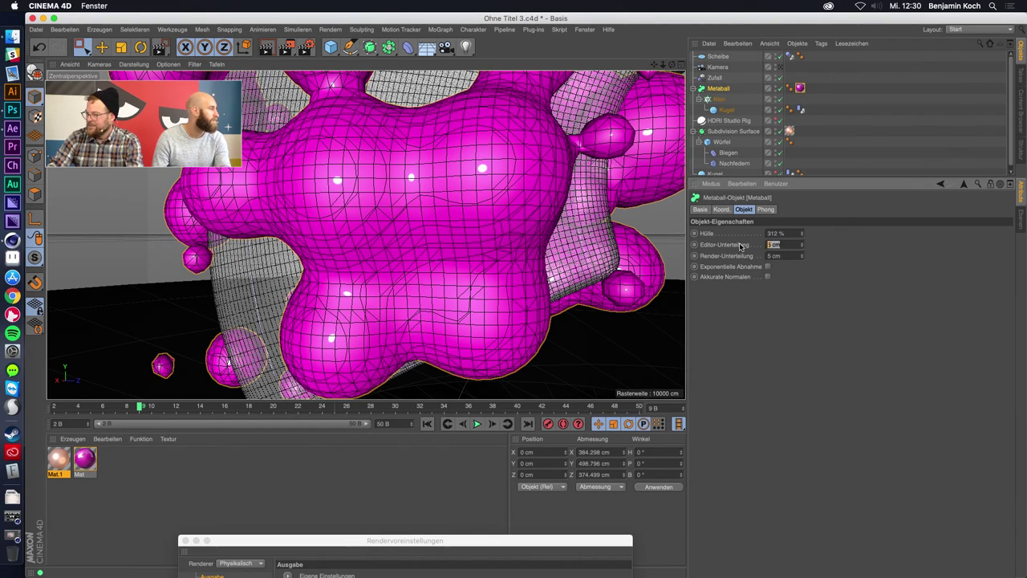
type("2")
key("Return")
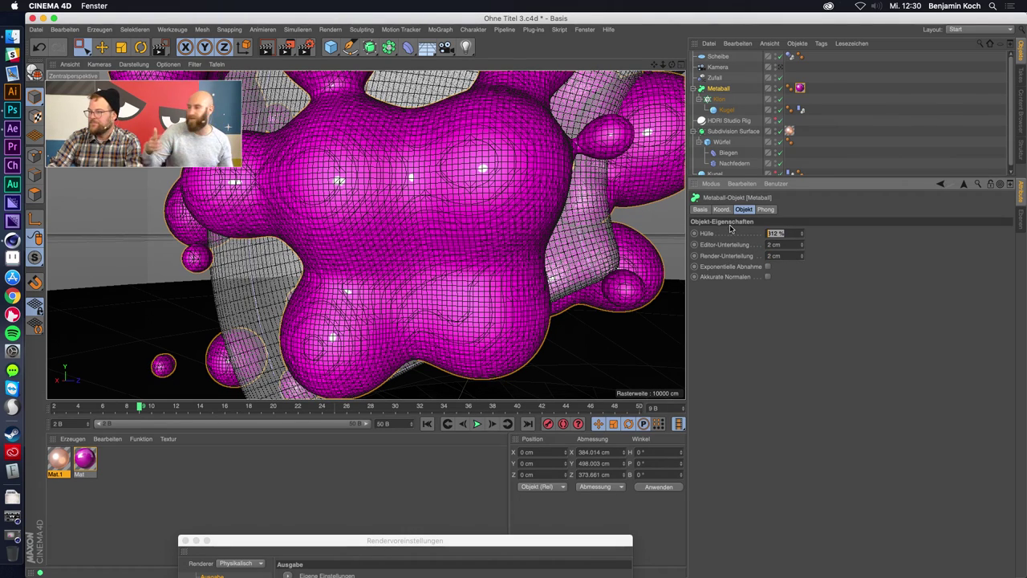
left_click(427, 424)
left_click(477, 423)
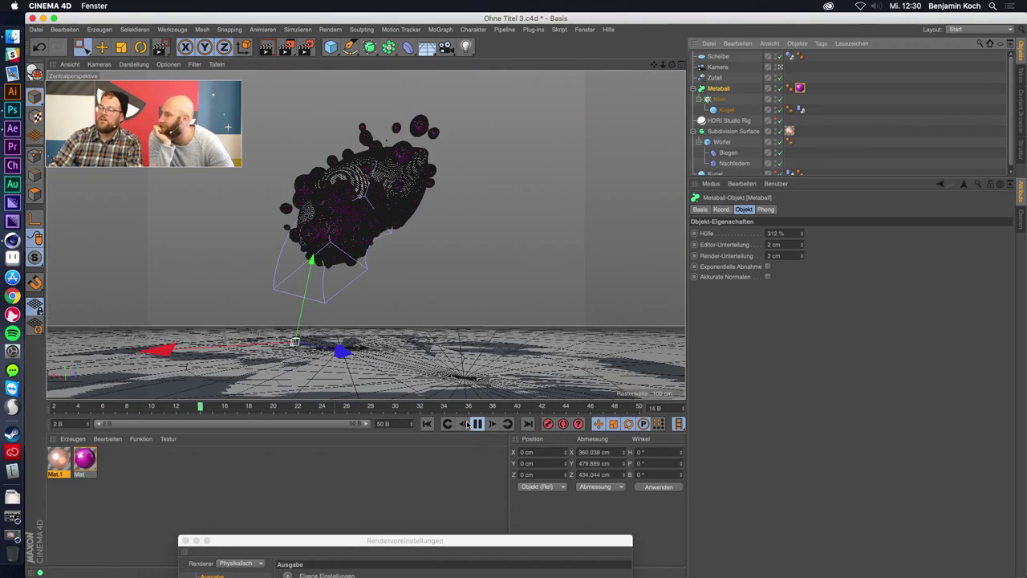
Render a region around the blob to preview it with Hülle at 450 %.
left_click(303, 51)
left_click(303, 56)
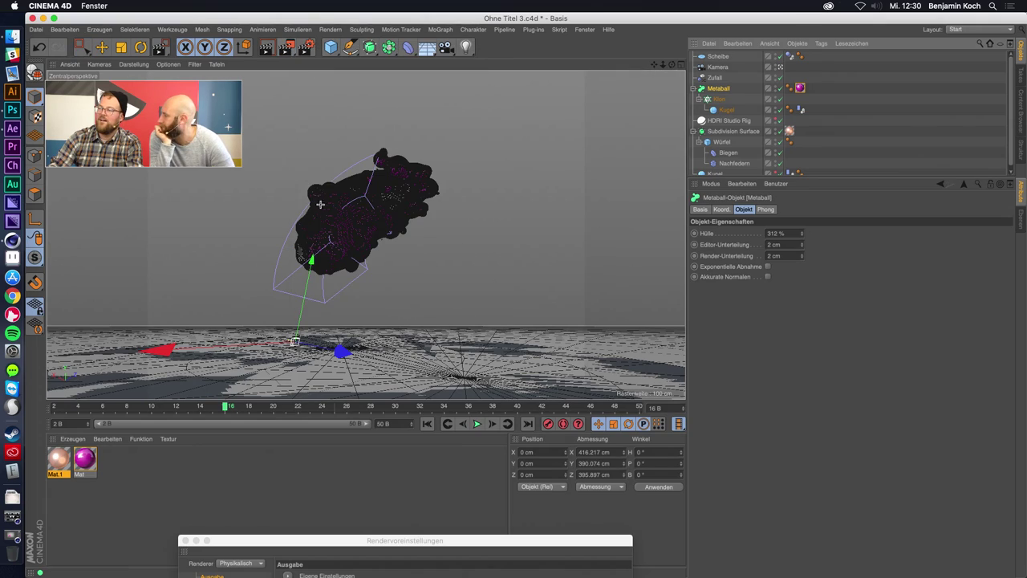
left_click_drag(272, 184, 444, 289)
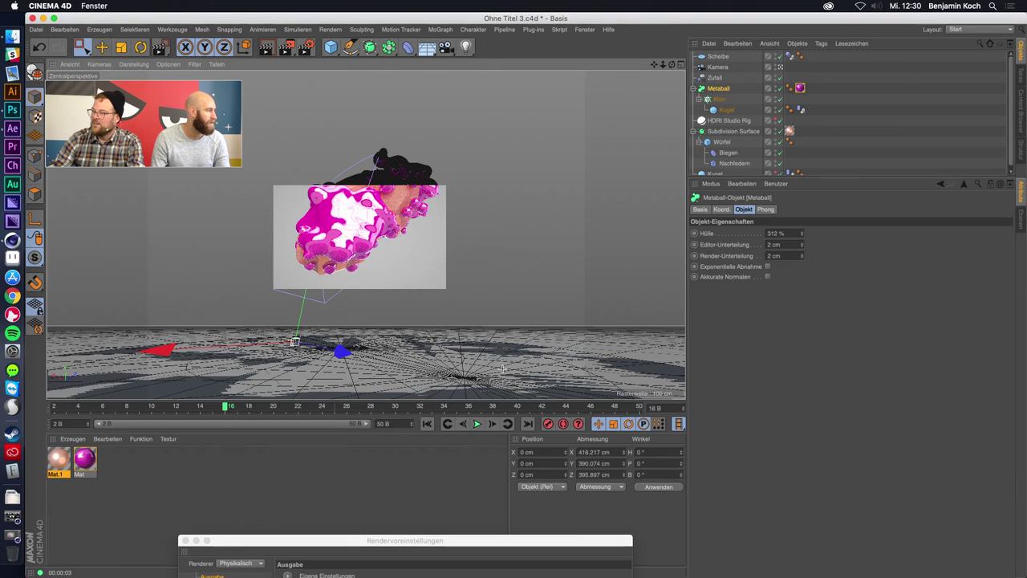
left_click(722, 96)
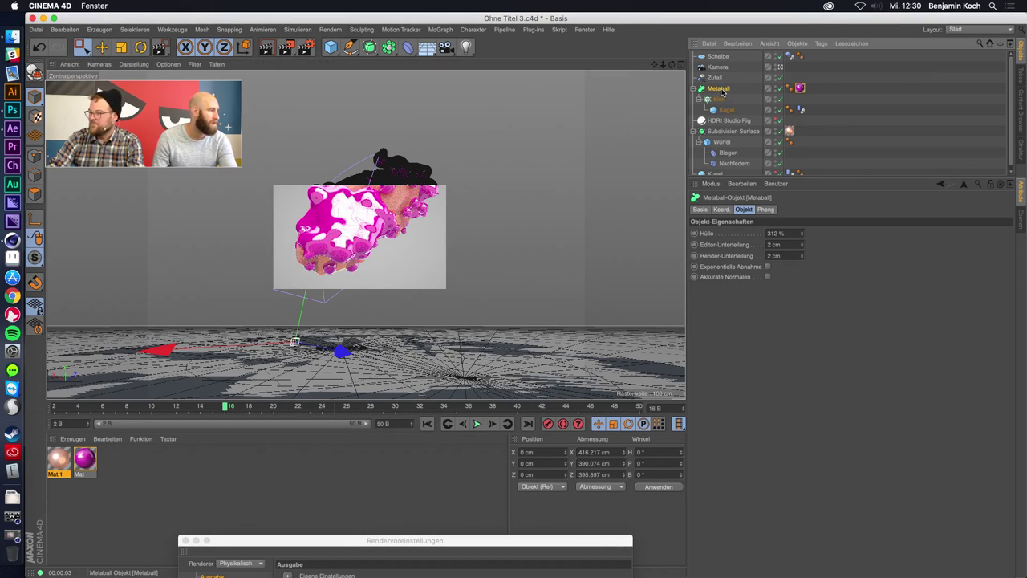
left_click(776, 233)
type("450")
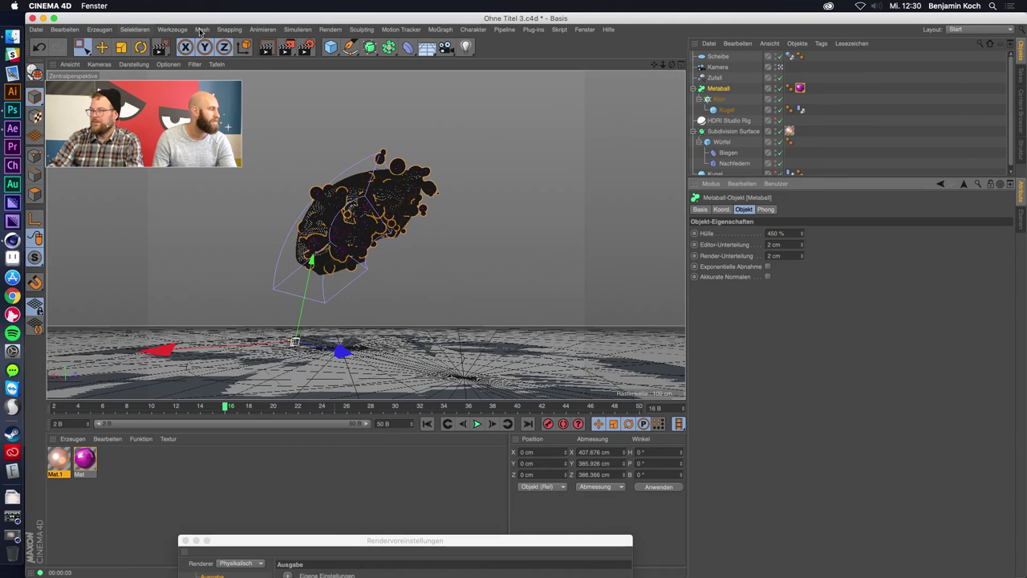
key("super+r")
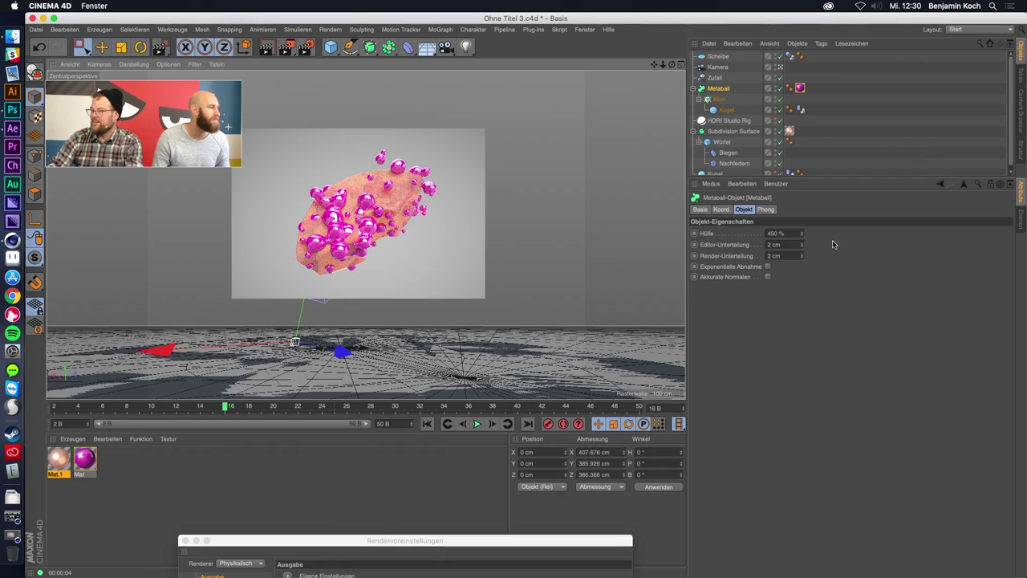
Set the Metaball's Hülle to 350 % and render the full animation with Shift+R.
double_click(788, 233)
type("350")
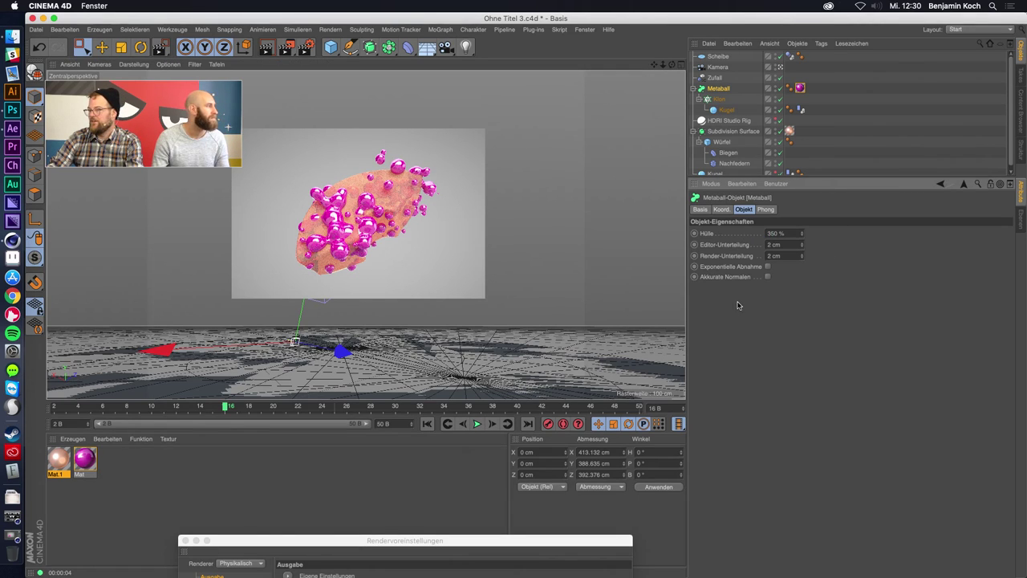
key("shift+r")
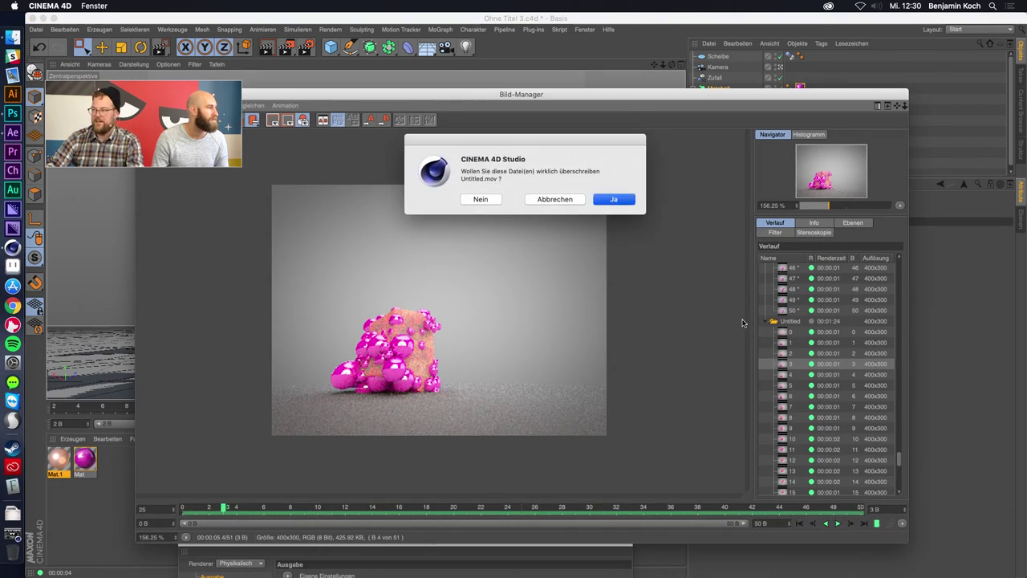
Overwrite Untitled.mov, then review the new render from frame 0 in the Picture Viewer.
key("Return")
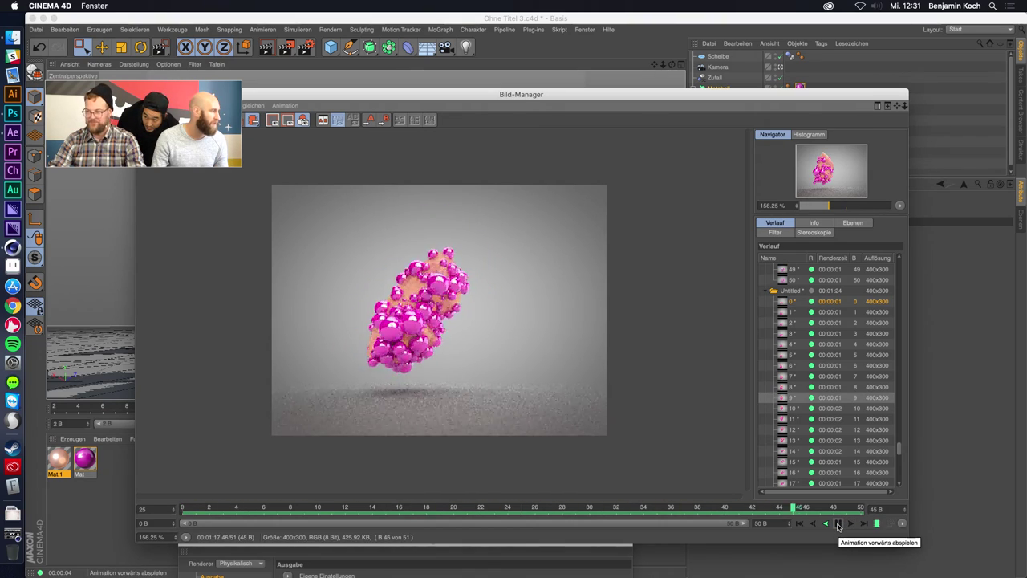
scroll(805, 336, "down", 1)
scroll(805, 336, "down", 10)
left_click(789, 396)
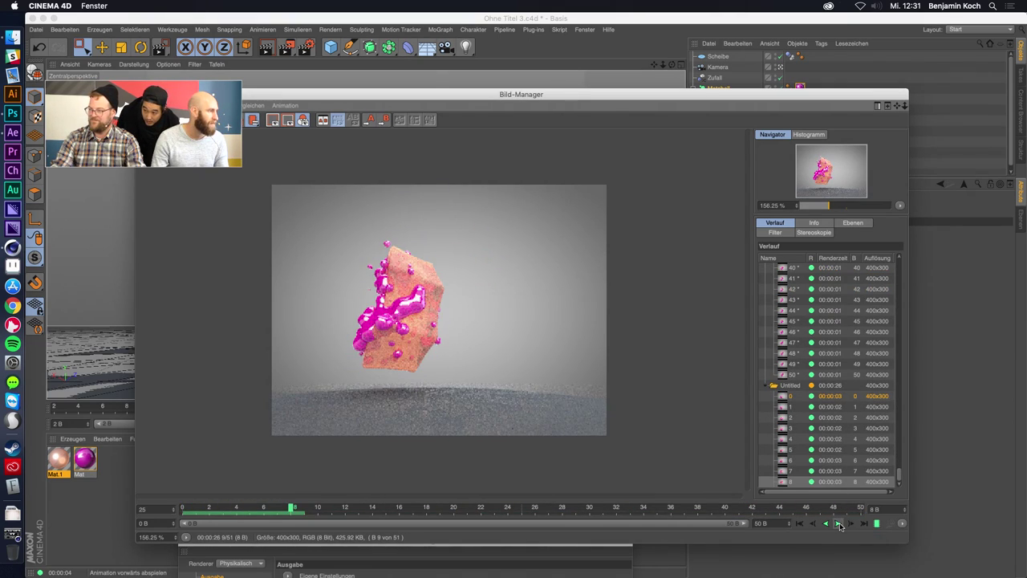
left_click(270, 514)
mouse_move(270, 515)
left_mouse_down()
mouse_move(153, 515)
mouse_move(305, 515)
mouse_move(183, 512)
left_mouse_up()
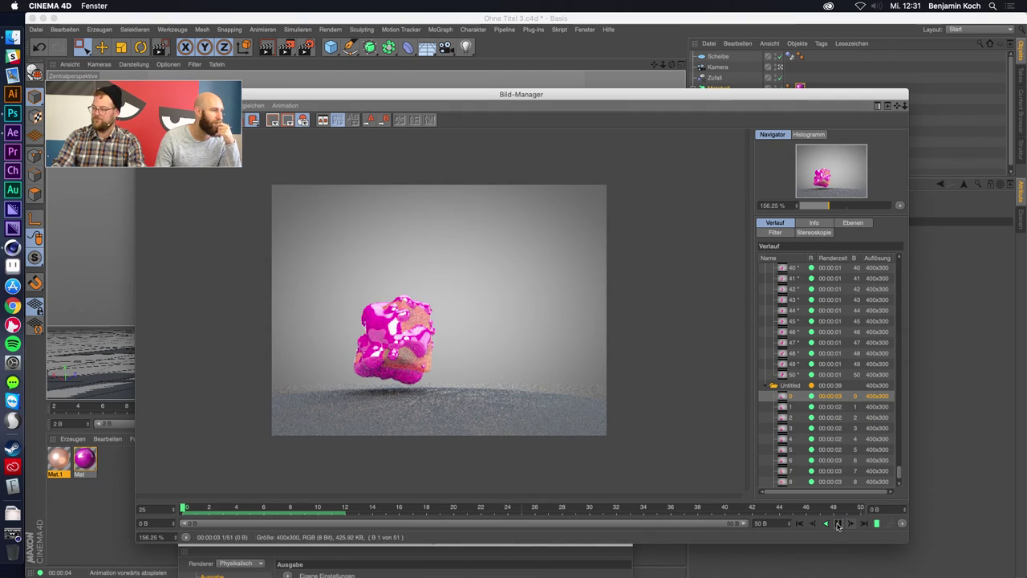
left_click(839, 524)
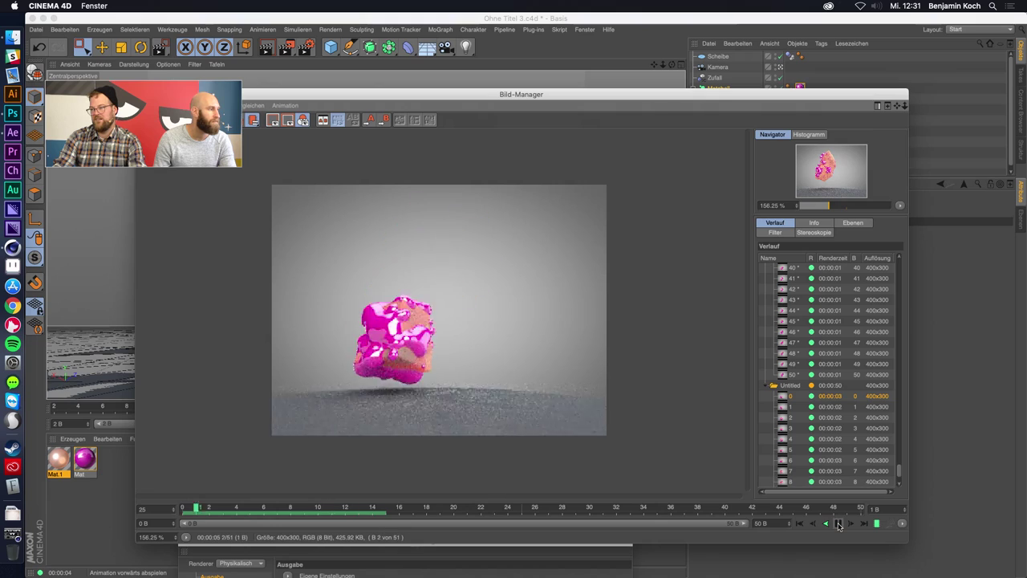
left_click(839, 523)
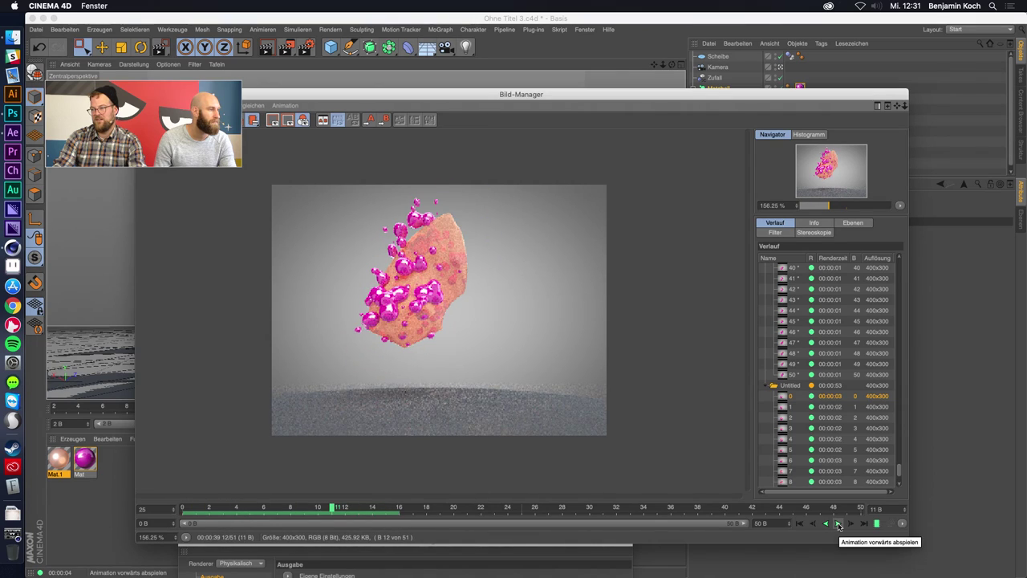
left_click(839, 523)
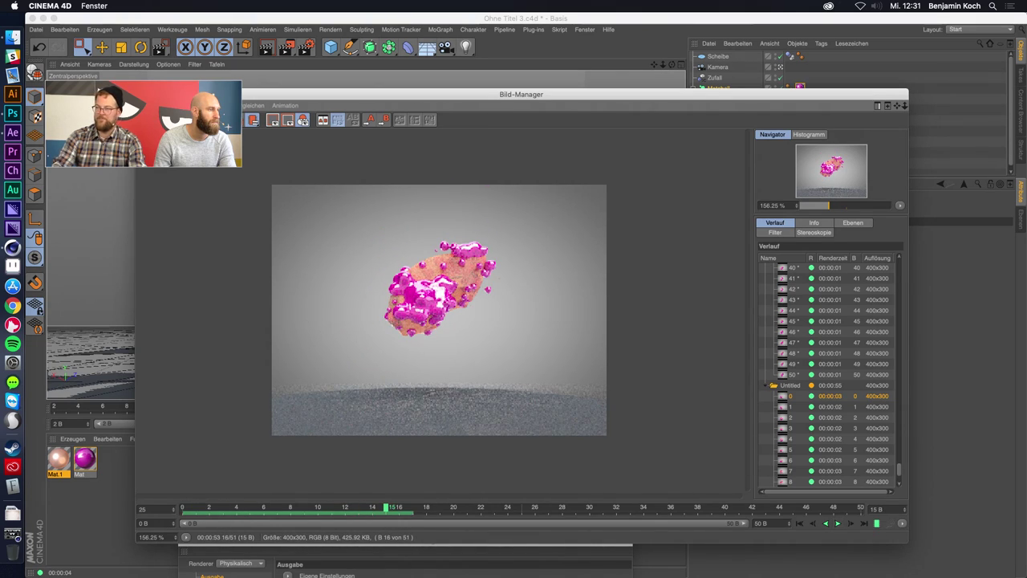
Close the viewer, re-render the animation over Untitled.mov, and move the render window down.
key("super+w")
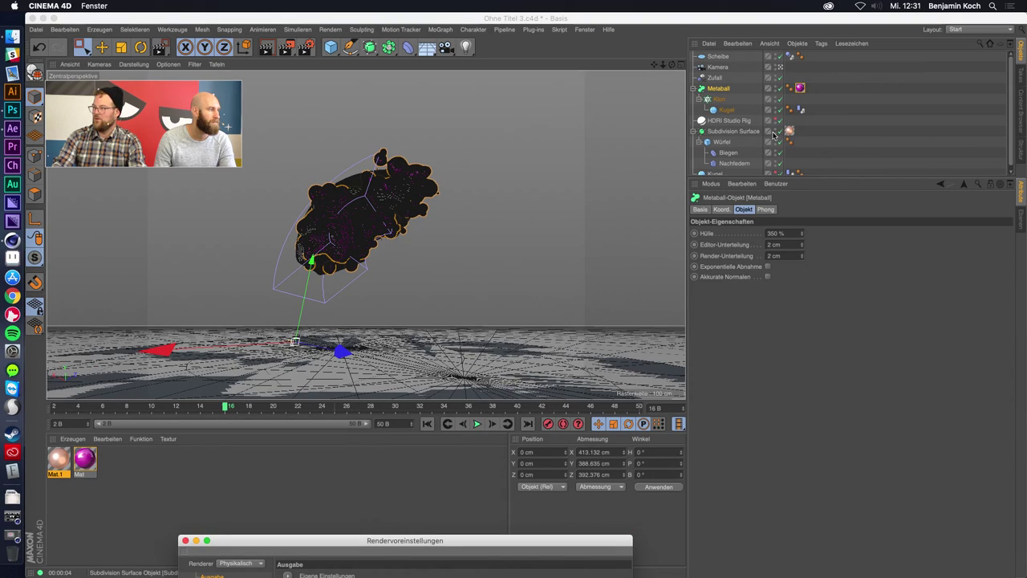
left_click(776, 135)
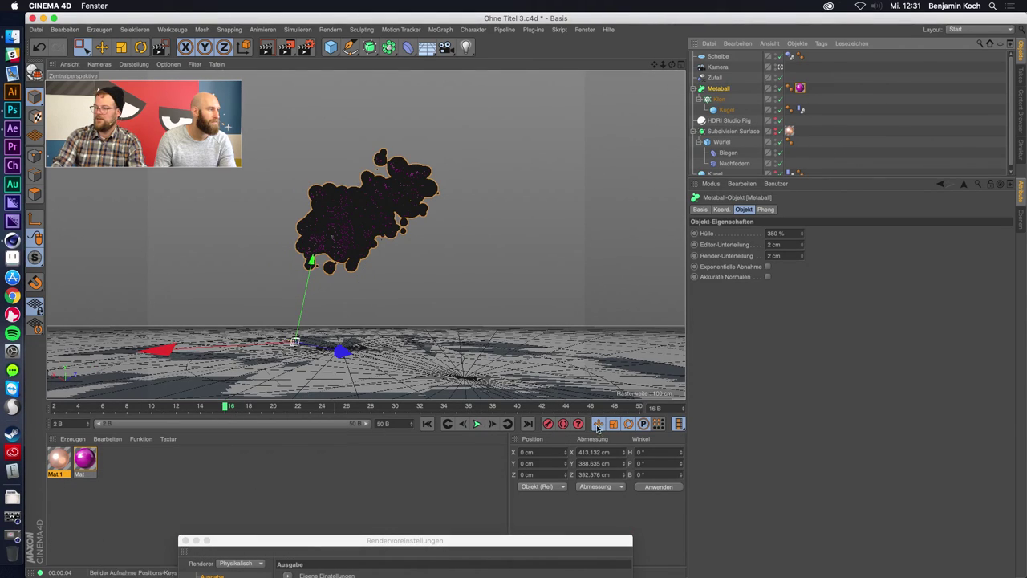
key("shift+r")
key("Return")
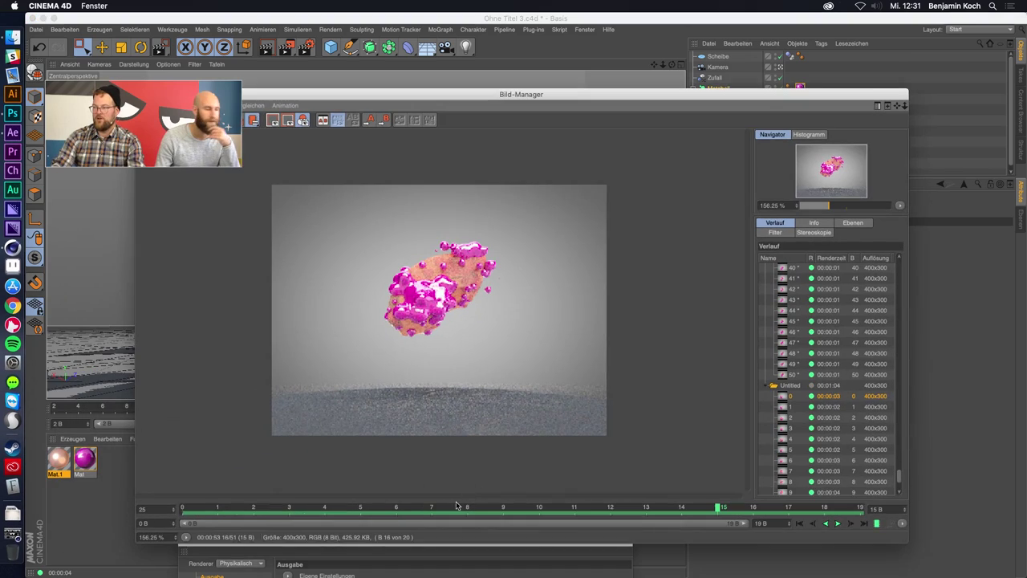
key("Return")
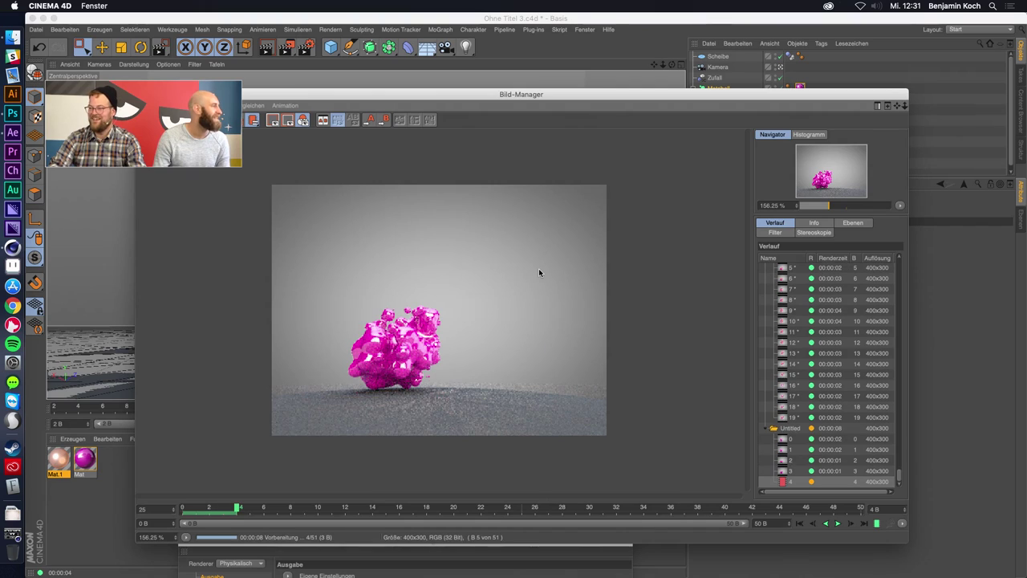
left_click_drag(487, 95, 400, 442)
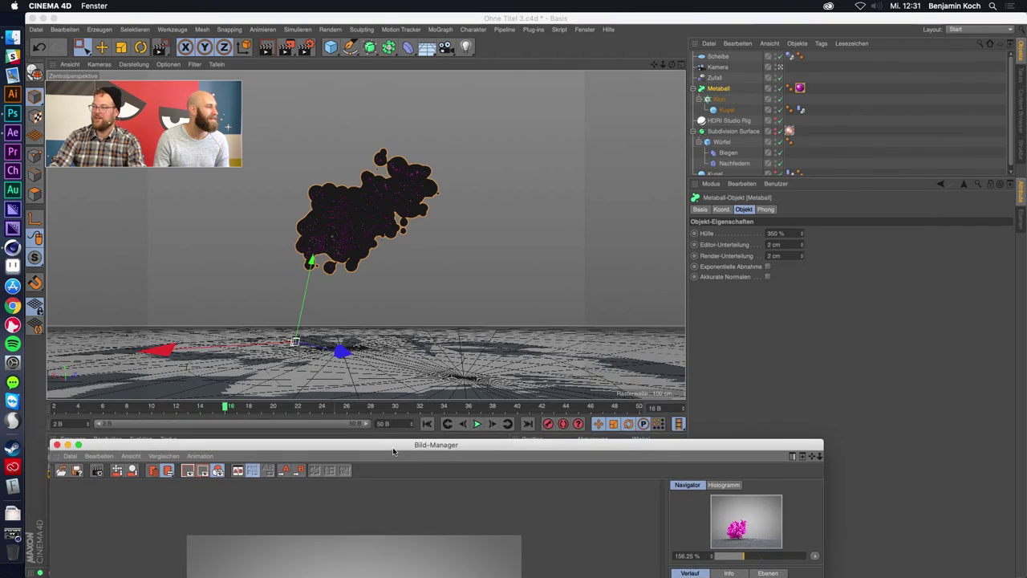
Give Scheibe a Render tag excluding it from camera, rays and GI, then re-render over Untitled.mov.
right_click(720, 56)
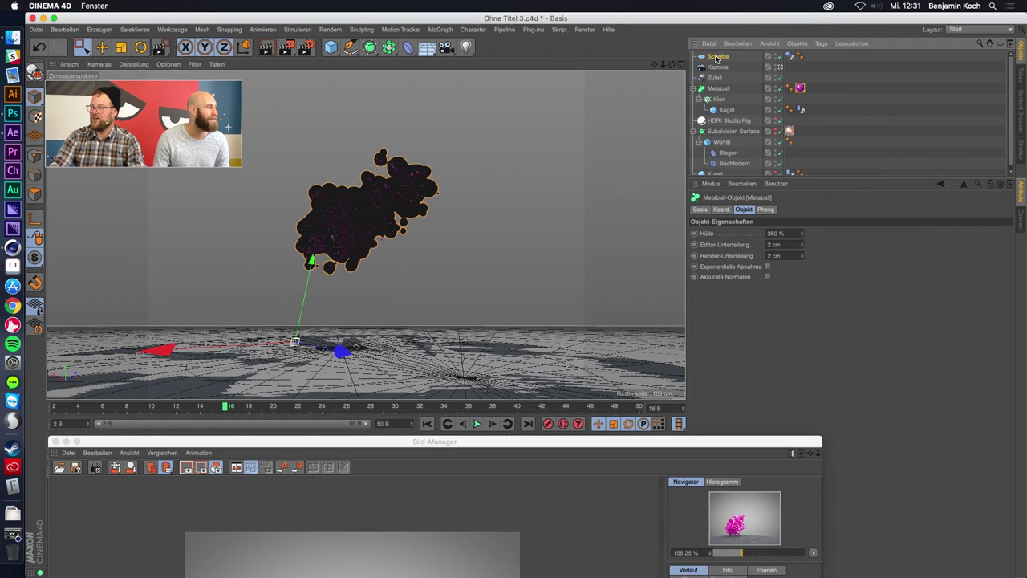
mouse_move(763, 61)
left_click(892, 243)
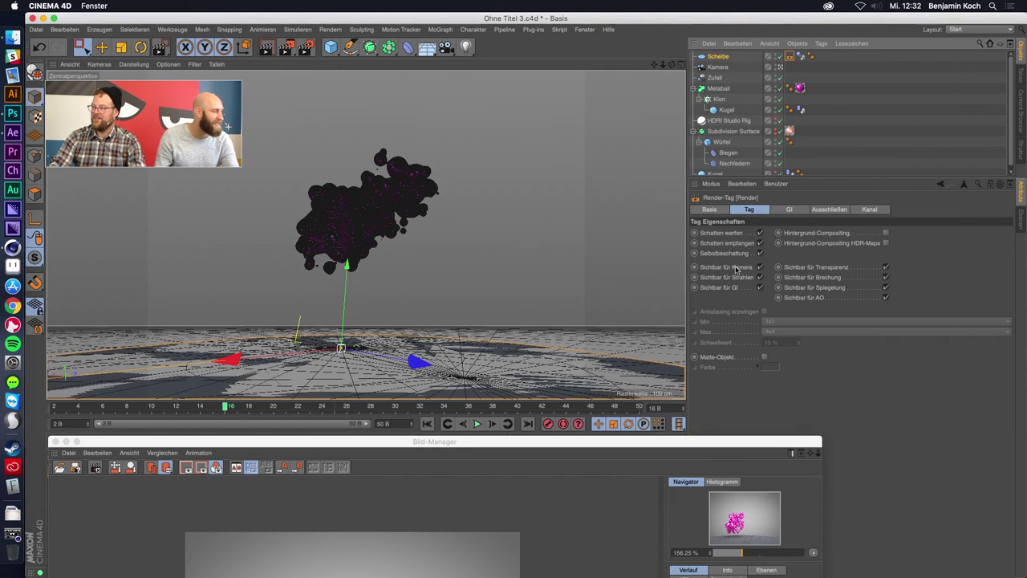
left_click(760, 266)
left_click(761, 277)
left_click(760, 287)
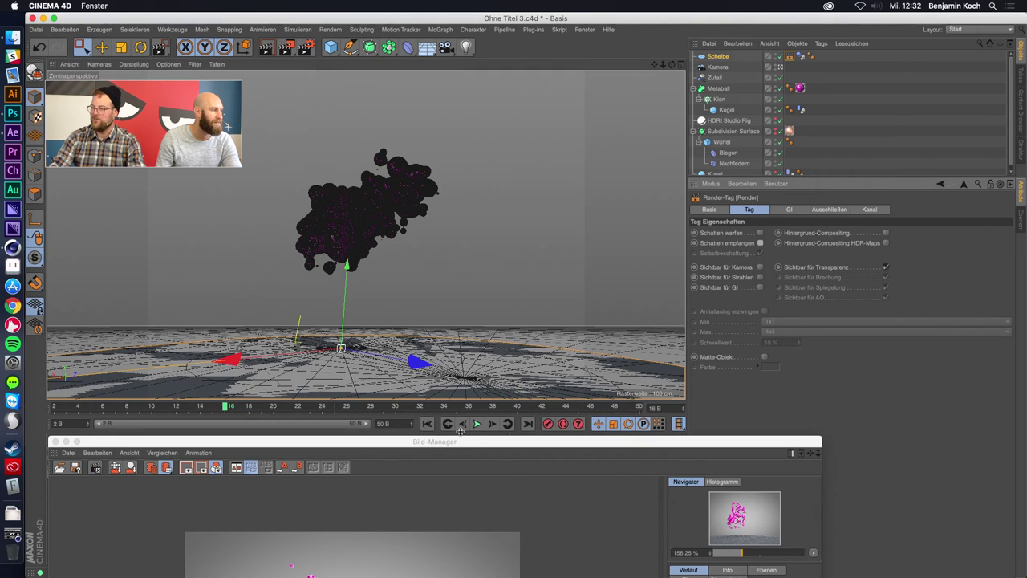
key("shift+r")
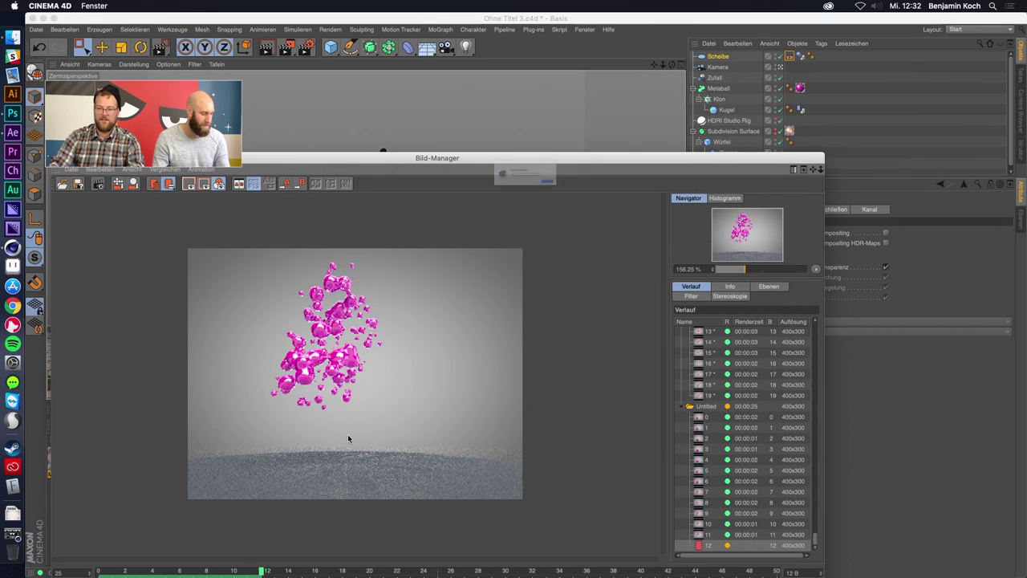
key("Return")
key("Return")
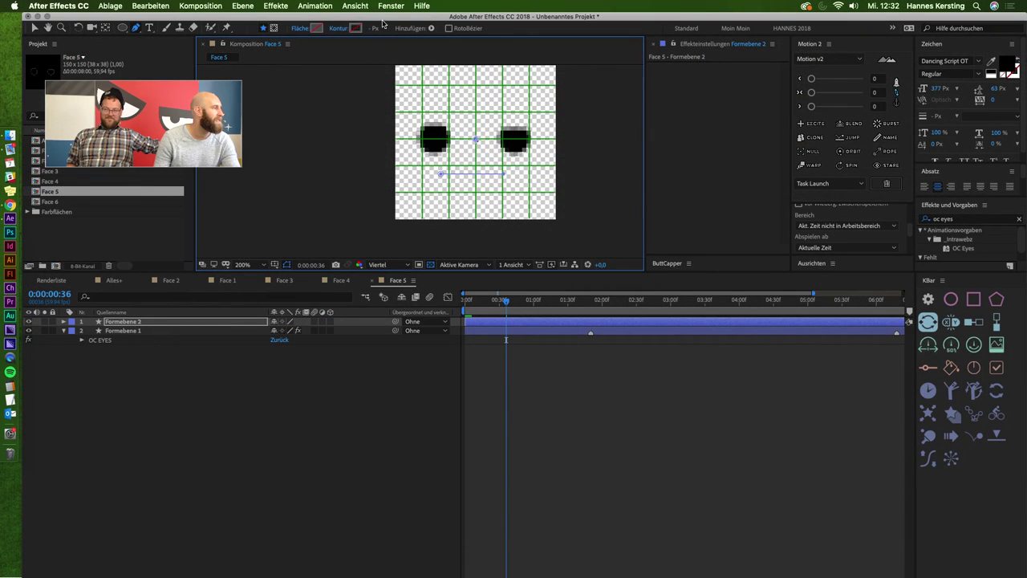
Set the stroke to black, nudge the mouth right, and delete the OC EYES eye layer.
left_click(356, 28)
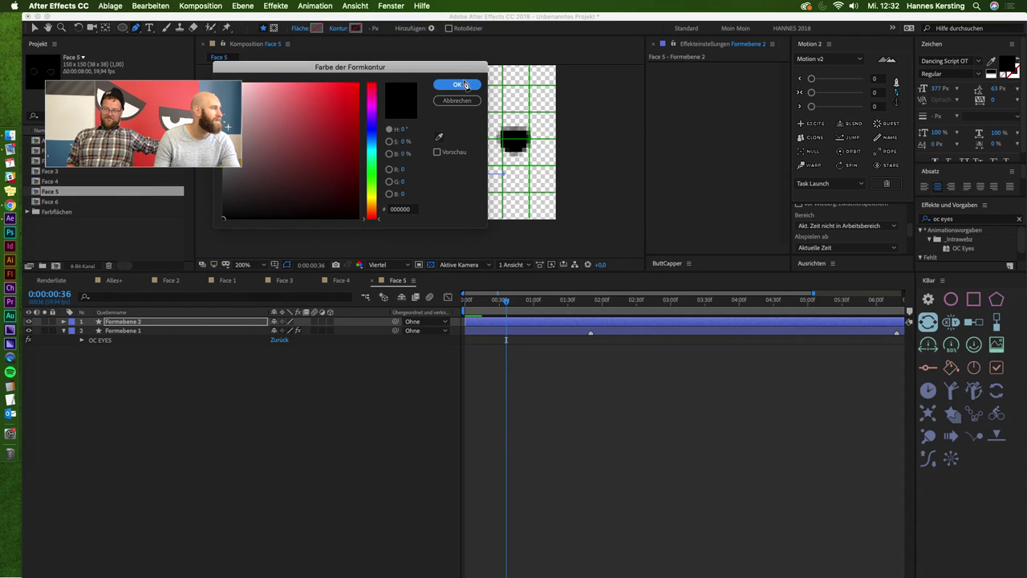
left_click(459, 84)
left_click(35, 28)
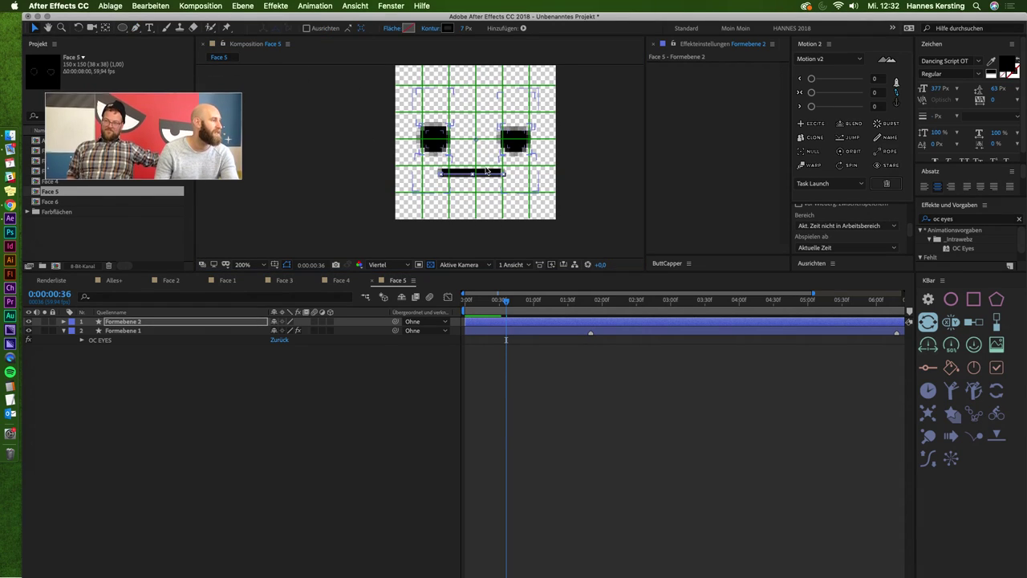
left_click_drag(482, 172, 488, 172)
left_click(533, 331)
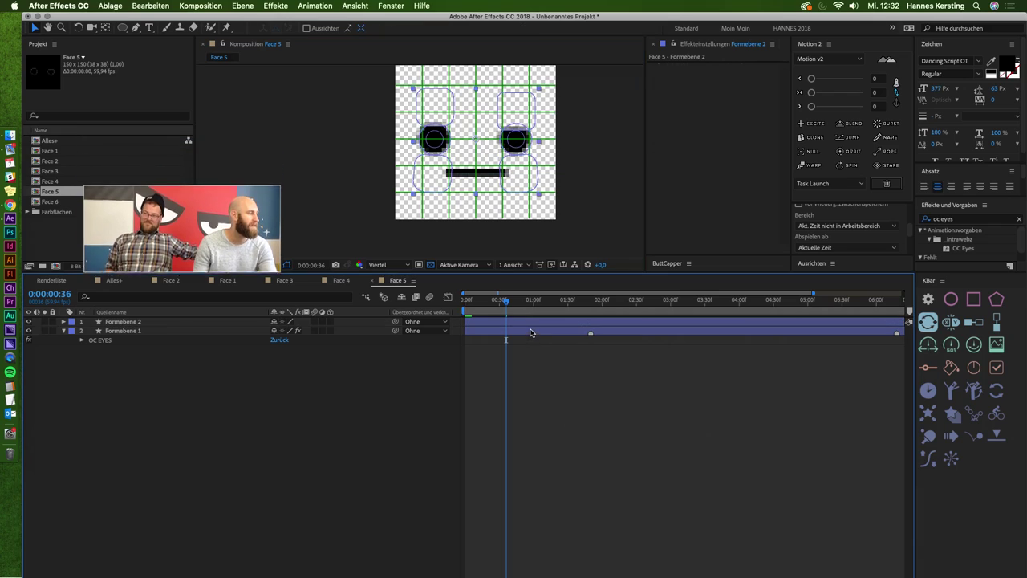
key("Delete")
Draw a flat horizontal eye stroke on Face 5 with the Pen tool.
left_click(136, 27)
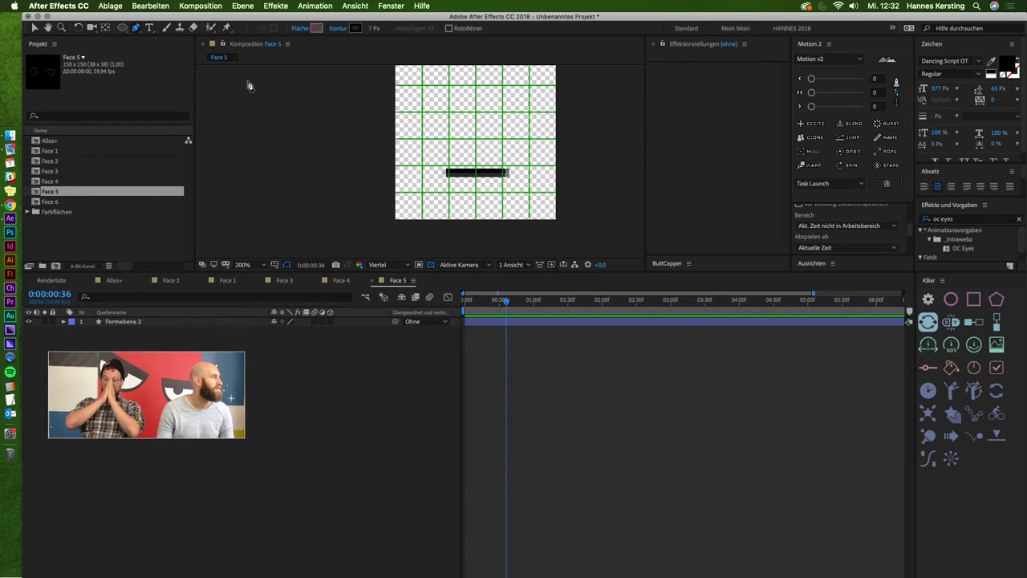
left_click(426, 143)
mouse_move(452, 141)
left_mouse_down()
mouse_move(471, 121)
mouse_move(472, 136)
left_mouse_up()
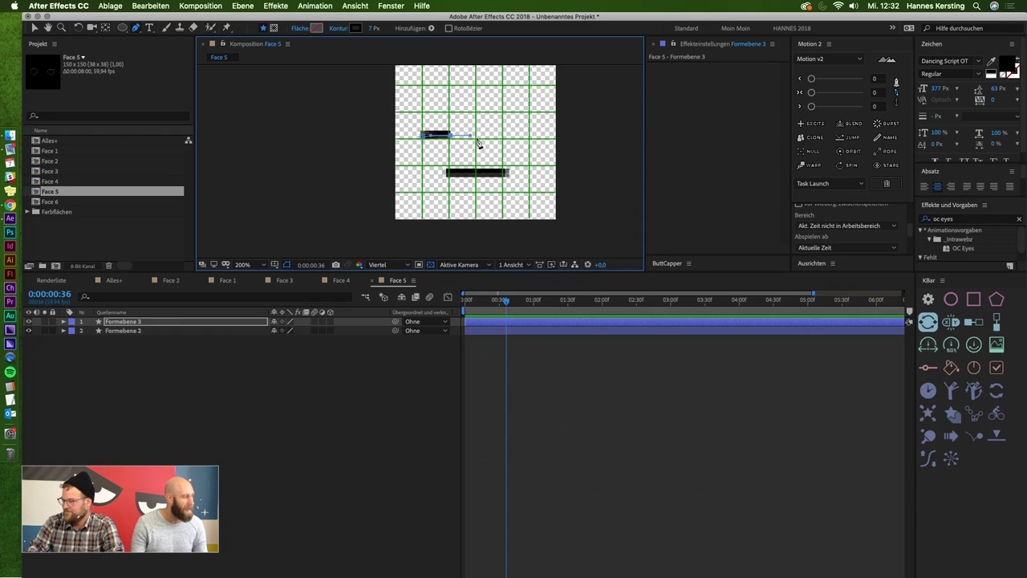
key("v")
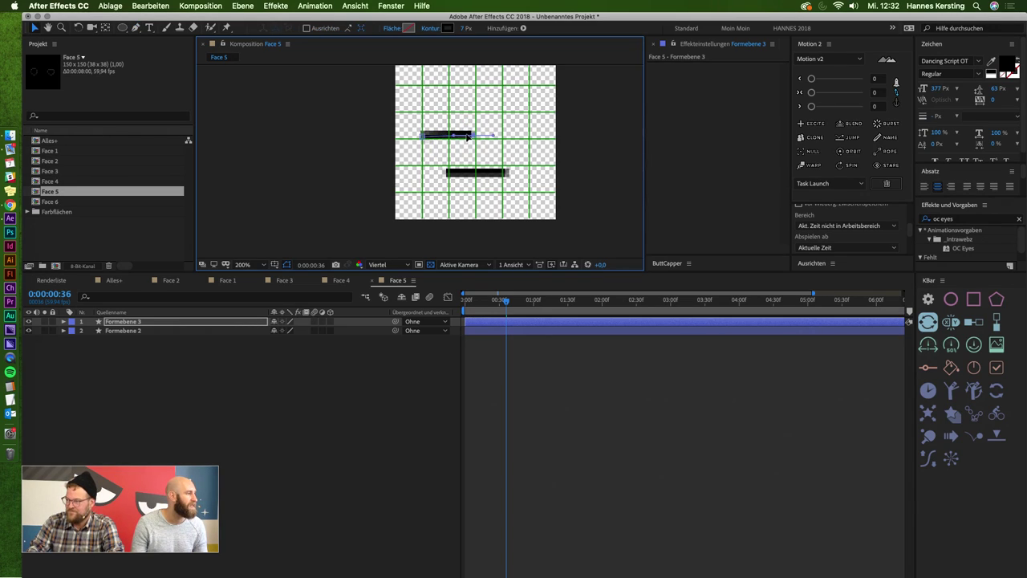
Duplicate the eye stroke, move the copy right as the second eye, and open Face 6.
left_click(512, 322)
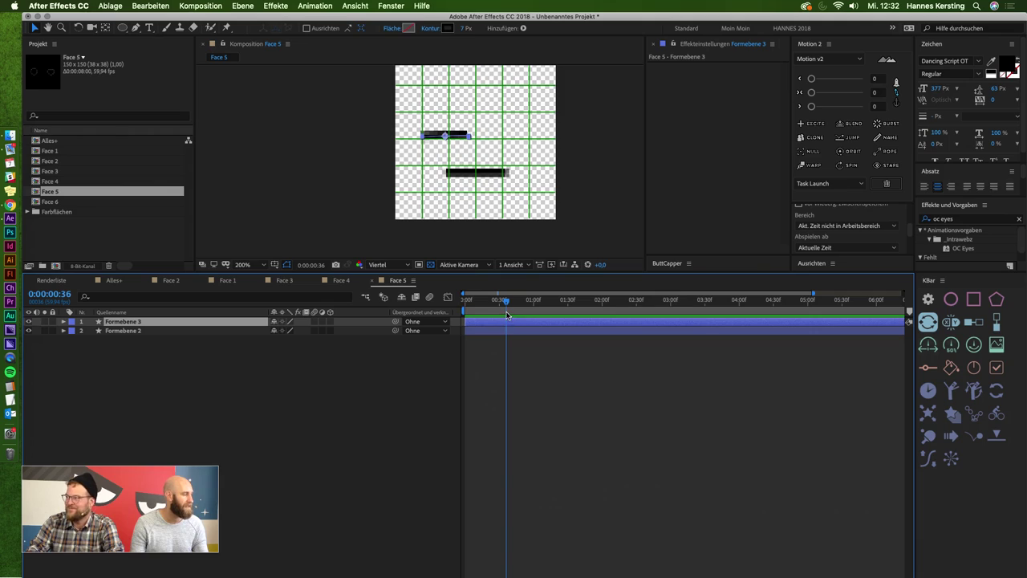
key("ctrl+d")
left_click_drag(460, 138, 533, 137)
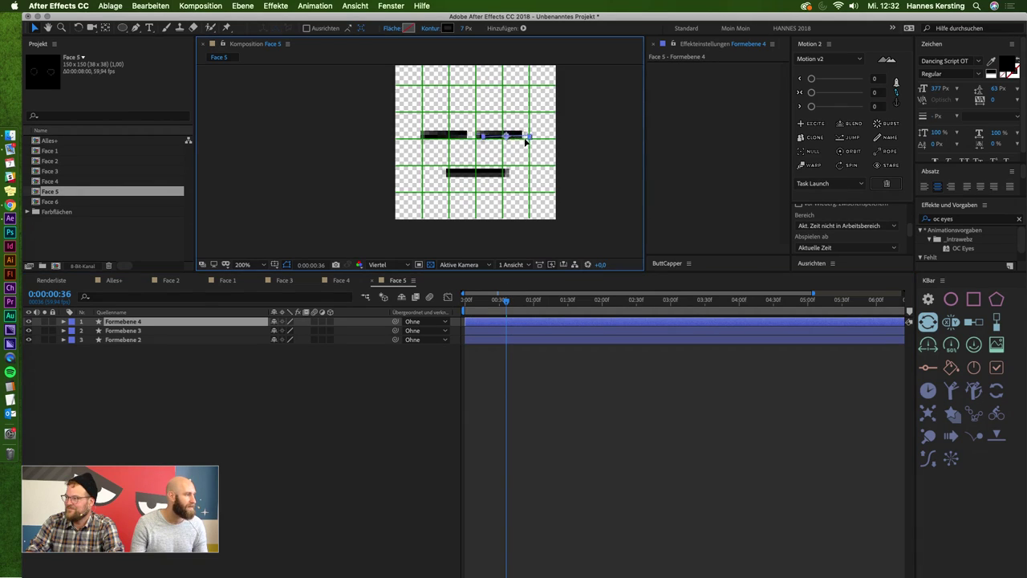
left_click(434, 138, "shift")
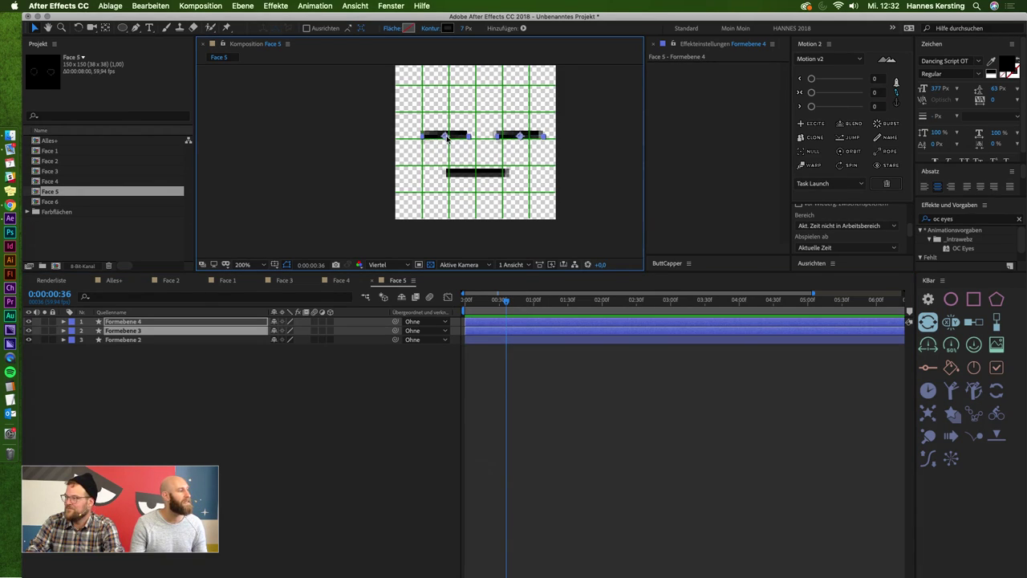
left_click(633, 419)
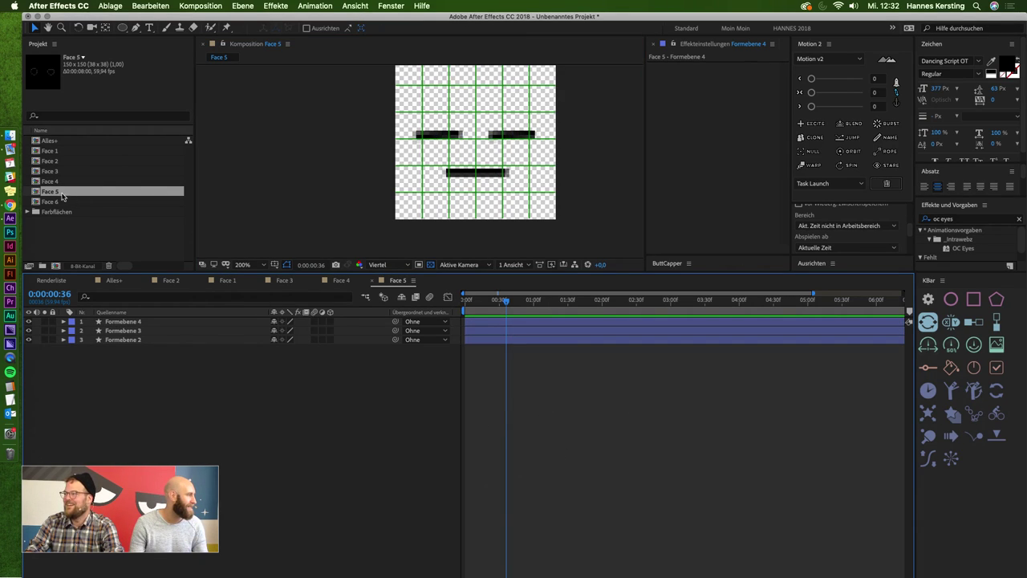
double_click(56, 202)
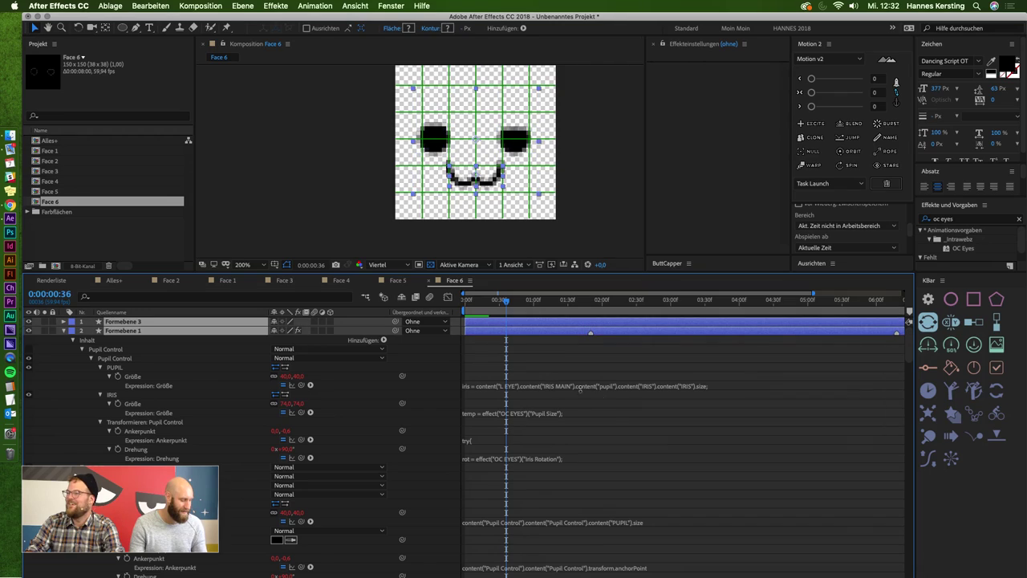
Delete Face 6's wavy mouth shape layer.
left_click(573, 222)
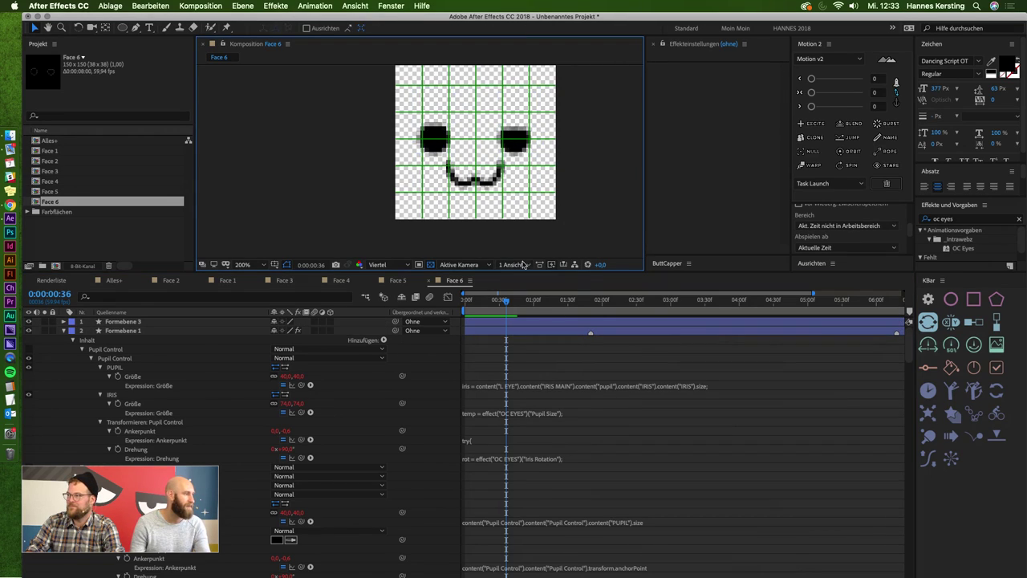
left_click(589, 332)
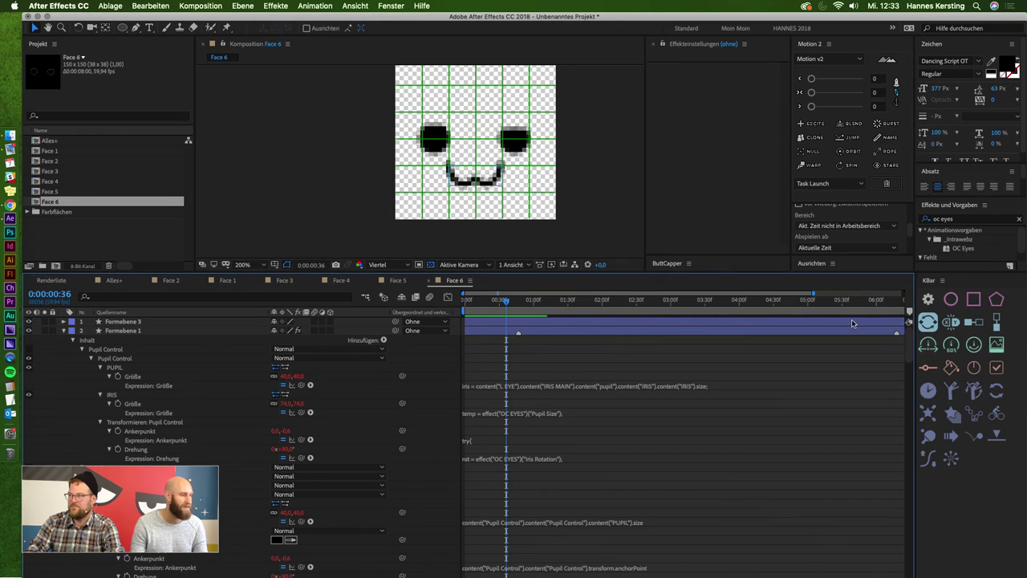
left_click(706, 322)
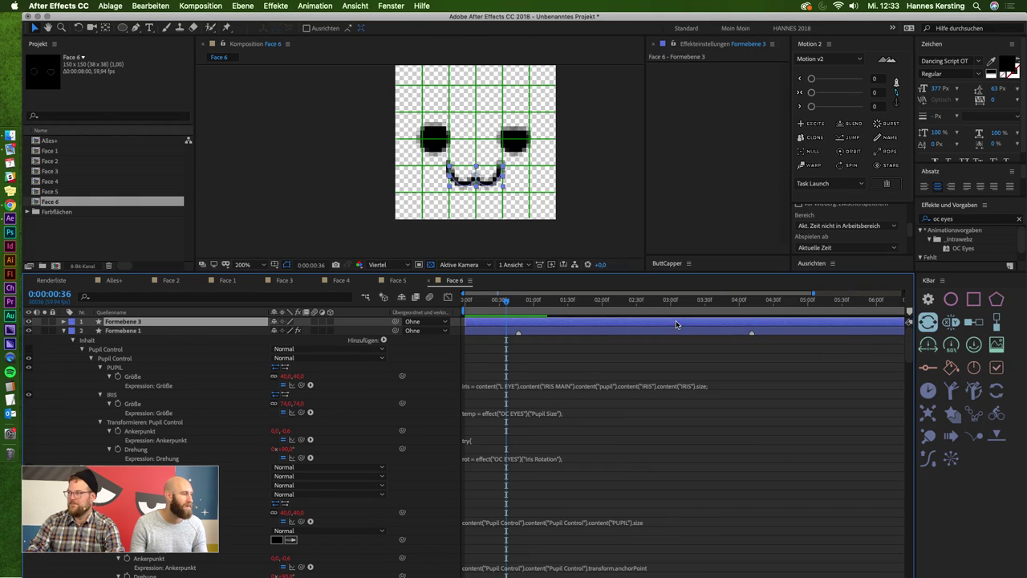
key("Delete")
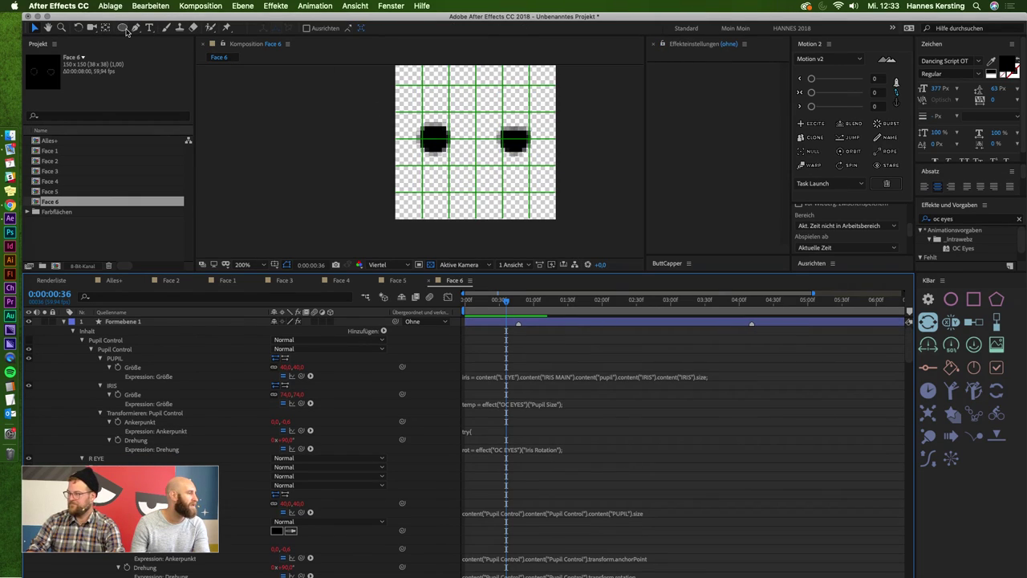
Draw a shallow V-shaped black smile stroke with the Pen tool, then switch to Alles+.
left_click(135, 28)
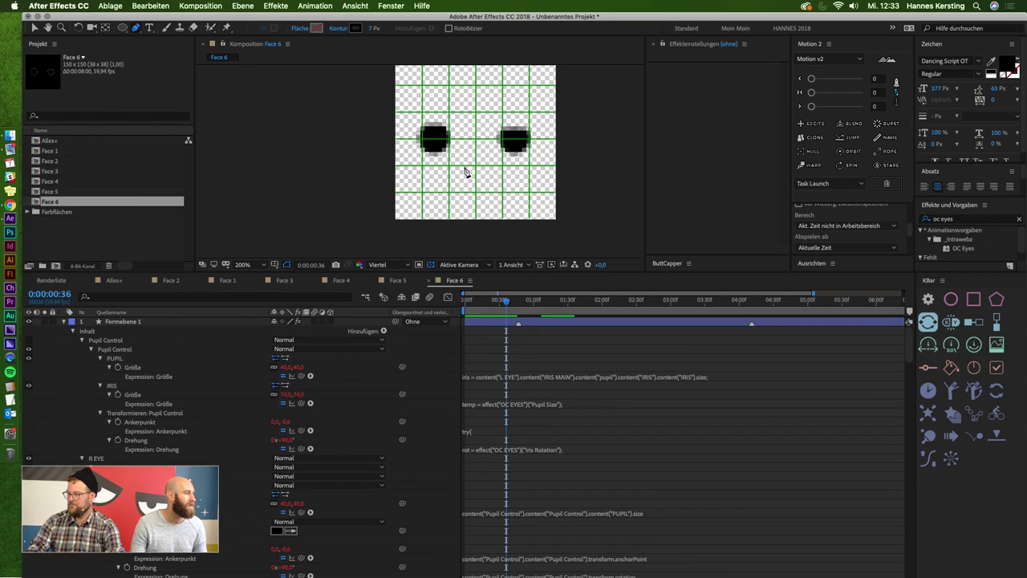
left_click(463, 164)
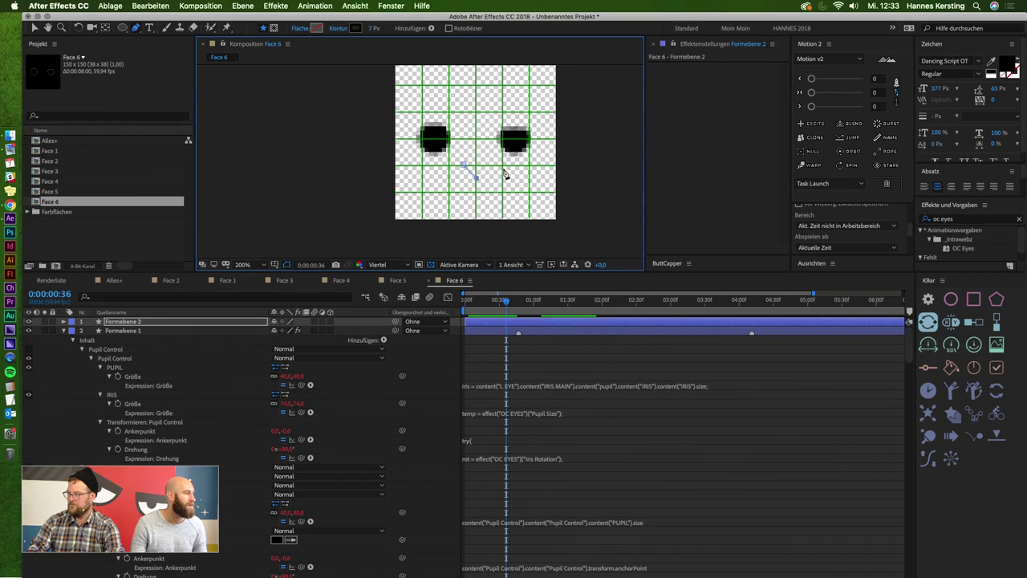
left_click(477, 180)
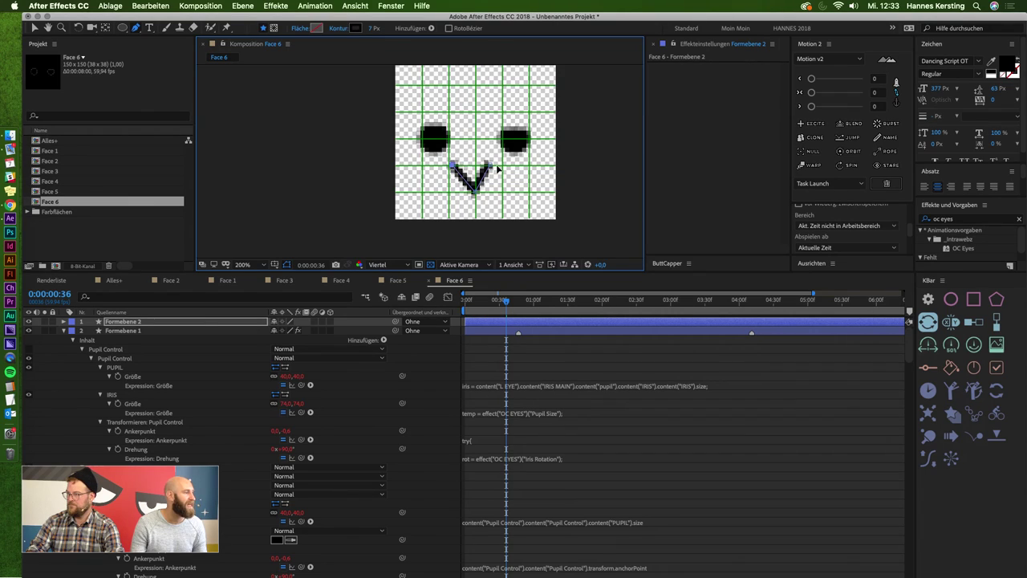
left_click_drag(493, 169, 501, 166)
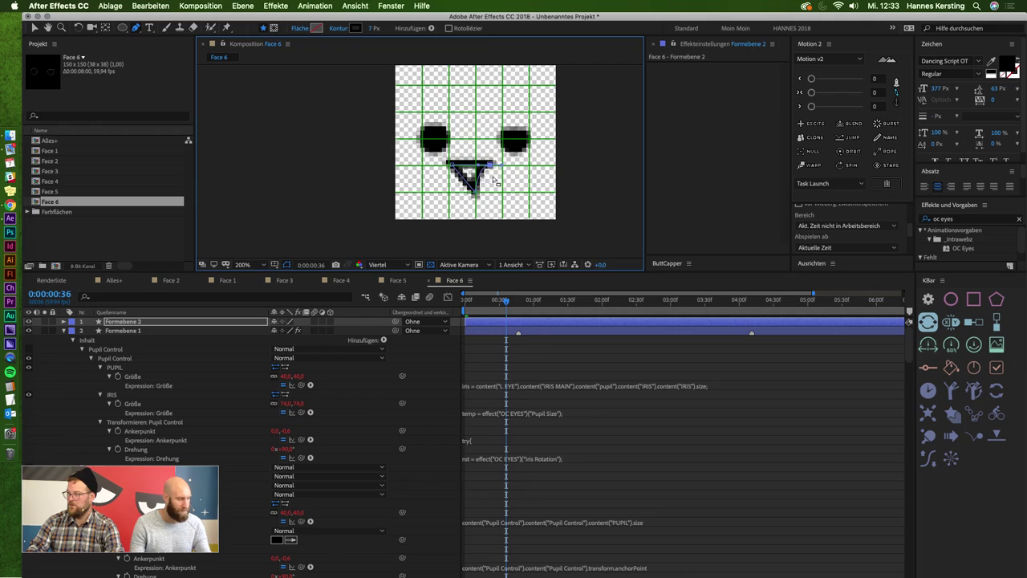
key("super+z")
key("v")
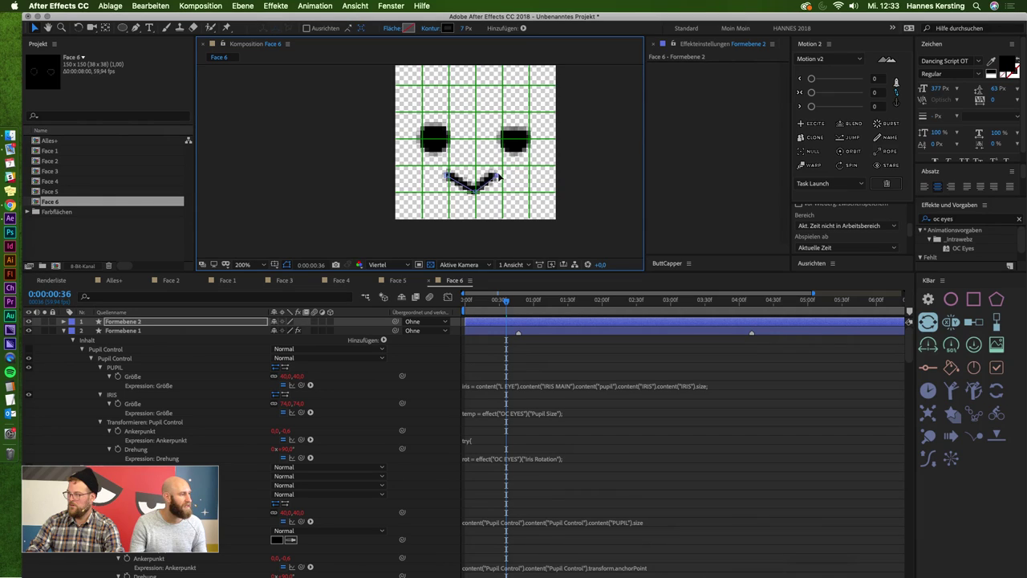
left_click(113, 281)
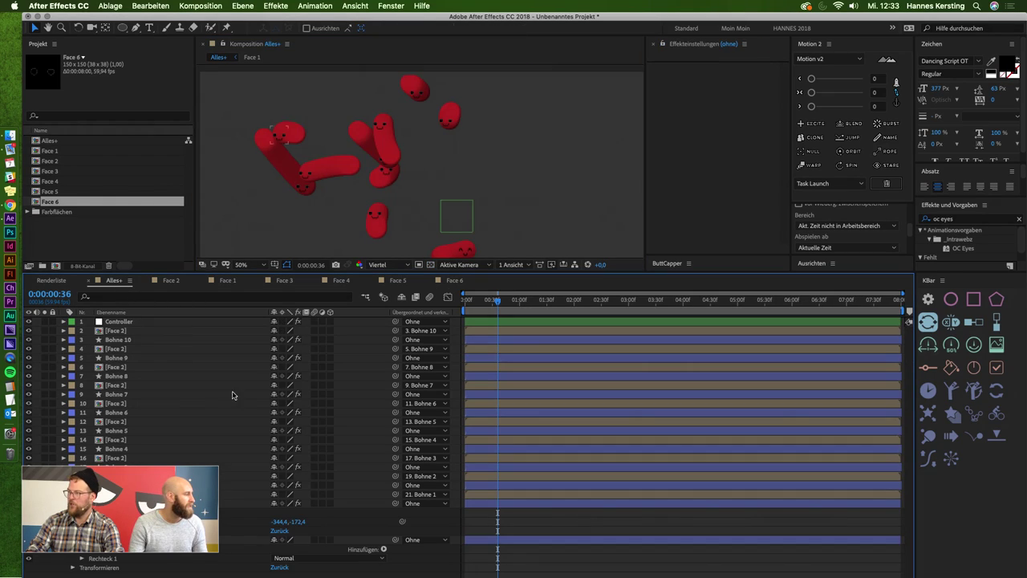
Replace layer 12's Face 2 source with Face 4, removing an extra face layer added by mistake.
left_click(124, 459)
mouse_move(70, 206)
left_mouse_down()
mouse_move(100, 448)
mouse_move(114, 454)
left_mouse_up()
mouse_move(54, 191)
left_mouse_down()
mouse_move(131, 439)
mouse_move(120, 439)
left_mouse_up()
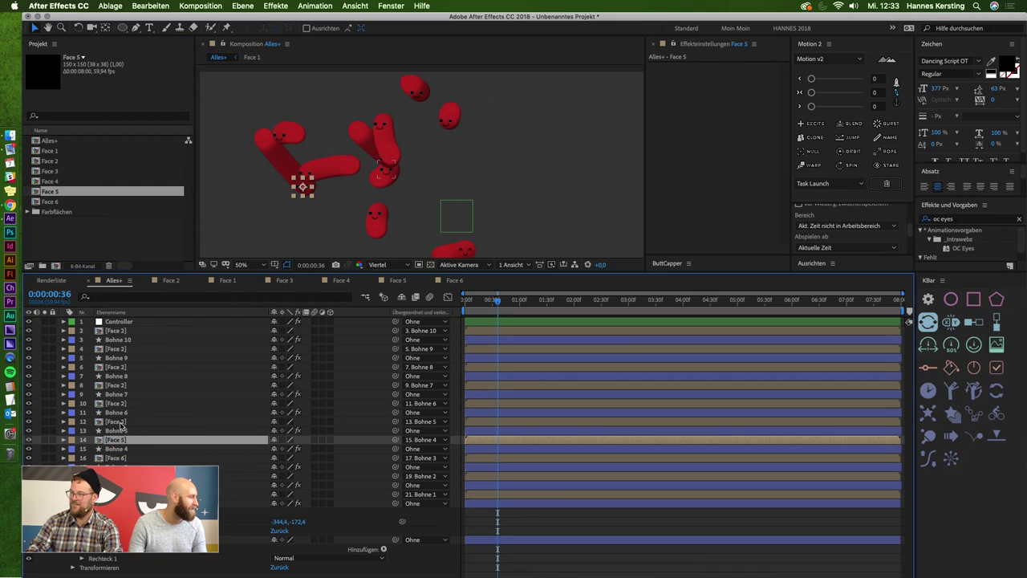
mouse_move(66, 181)
left_mouse_down()
mouse_move(145, 378)
mouse_move(116, 411)
left_mouse_up()
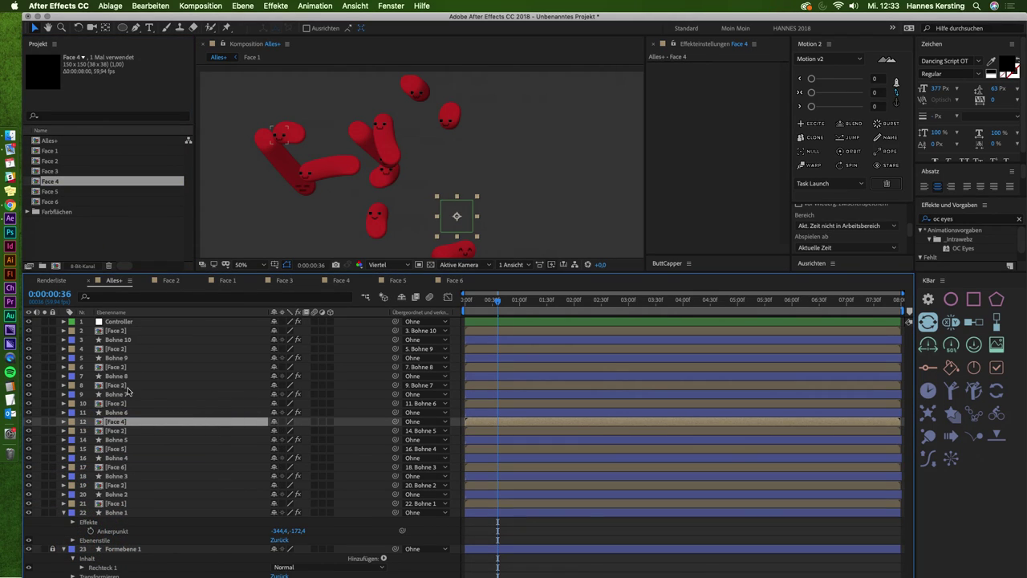
key("Delete")
left_click_drag(65, 181, 121, 423, "alt")
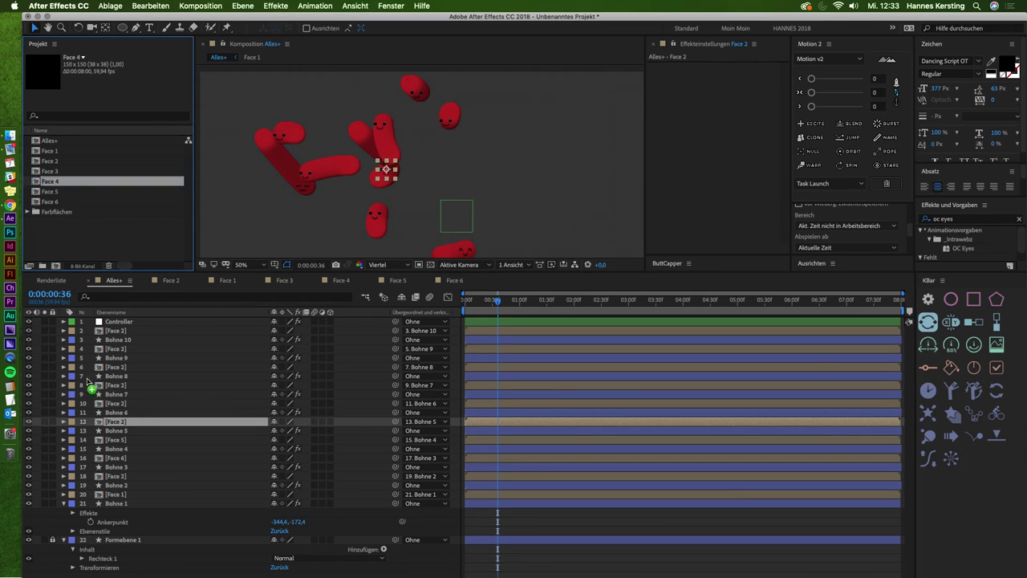
Replace the Face 2 sources on layers 8, 6, 4 and 2 with Face 1, 5, 3 and 6.
left_click(120, 386)
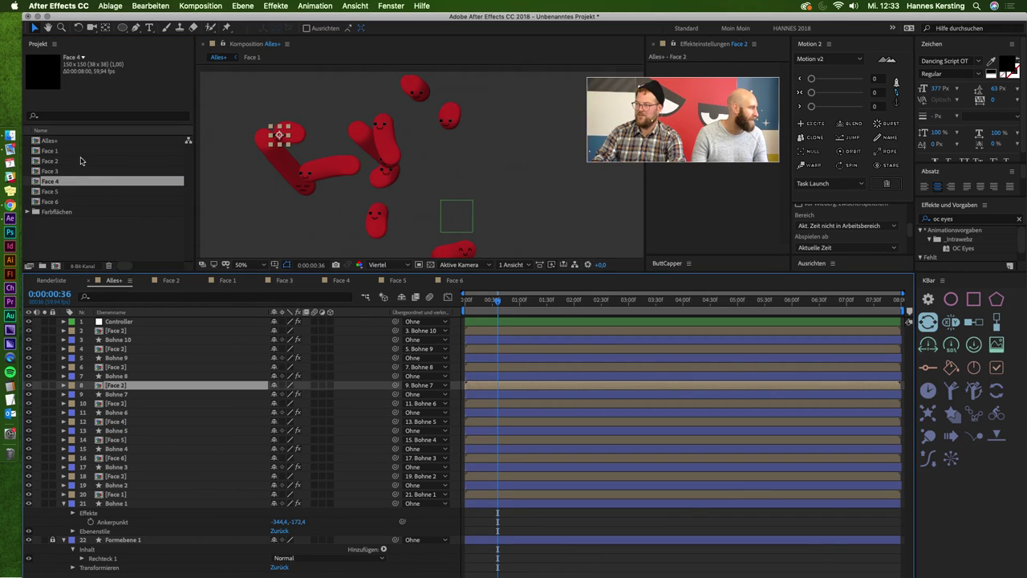
left_click(64, 152)
left_click_drag(121, 393, 121, 368, "alt")
mouse_move(59, 195)
left_mouse_down("alt")
mouse_move(136, 367)
mouse_move(117, 369)
left_mouse_up("alt")
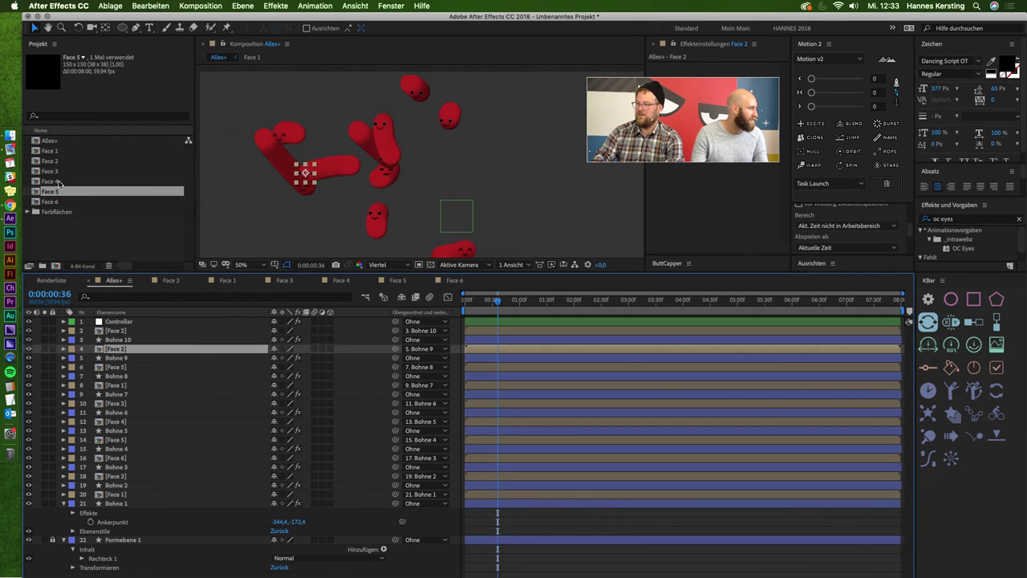
left_click_drag(56, 172, 72, 193, "alt")
left_click_drag(118, 350, 118, 350, "alt")
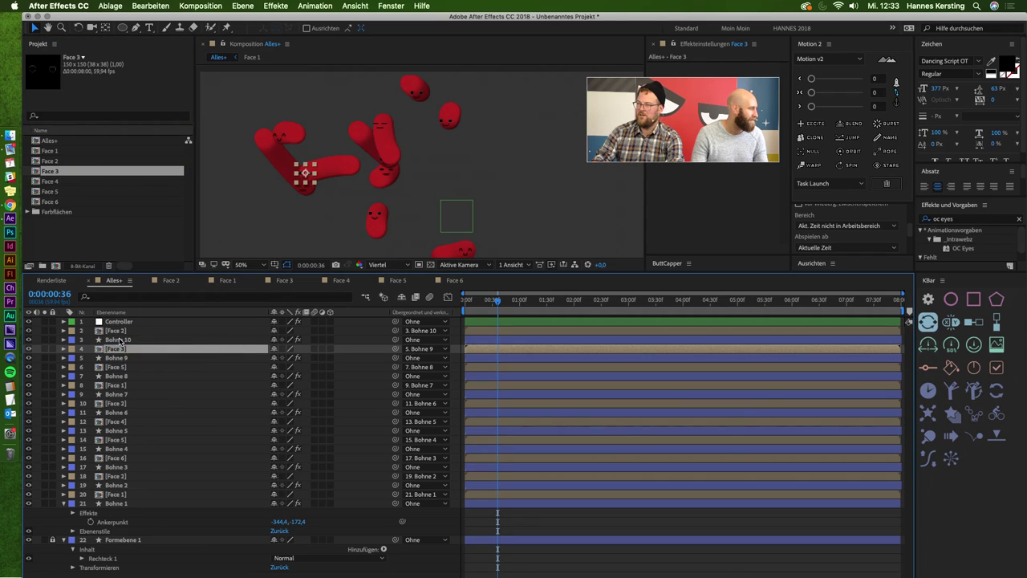
left_click(119, 331)
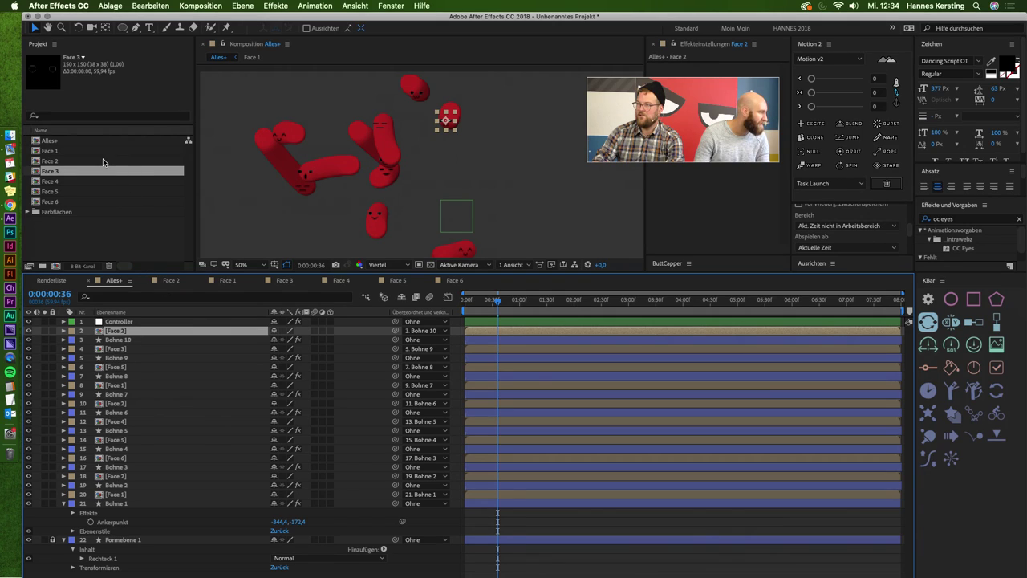
left_click(60, 201)
left_click_drag(111, 334, 113, 332, "alt")
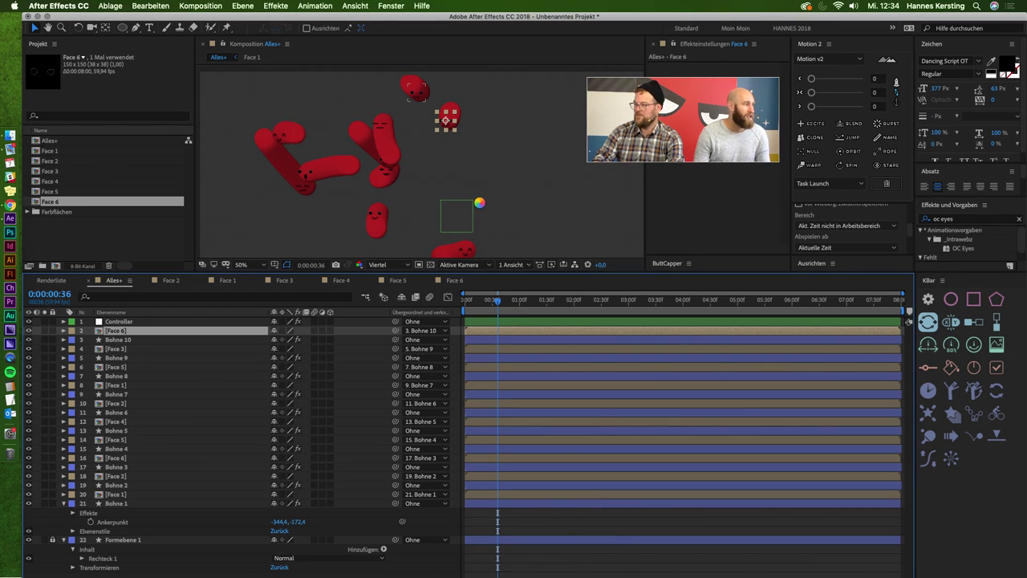
Select the Bohne 1 layer and start renaming it.
key("ctrl+a")
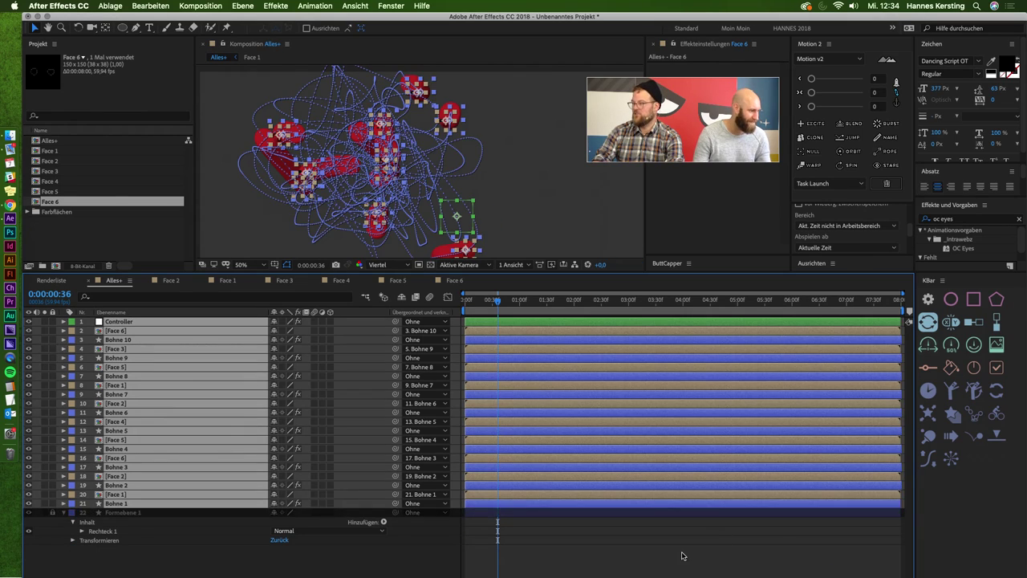
left_click(681, 553)
scroll(403, 175, "up", 1)
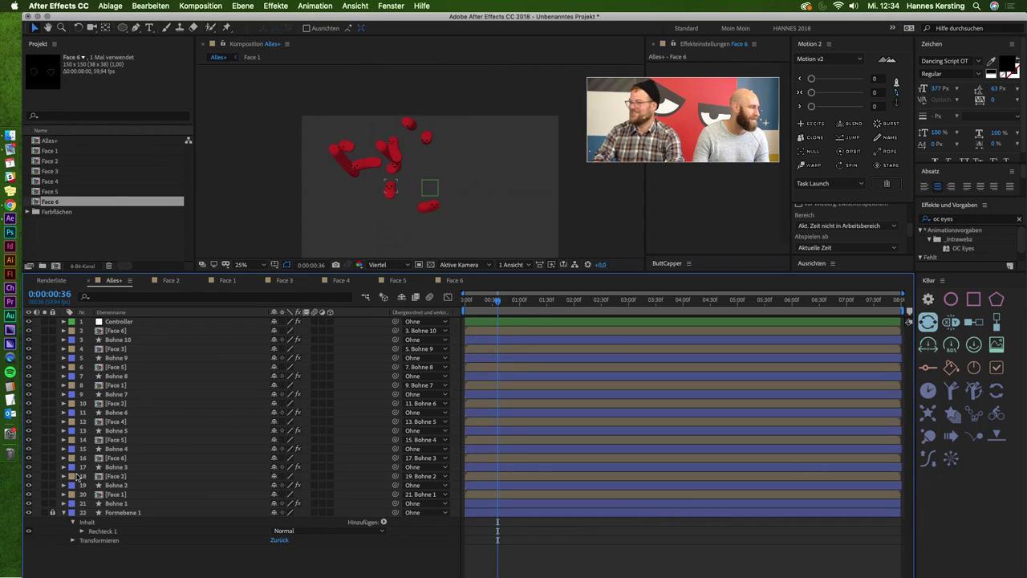
left_click(138, 503)
scroll(438, 219, "up", 1)
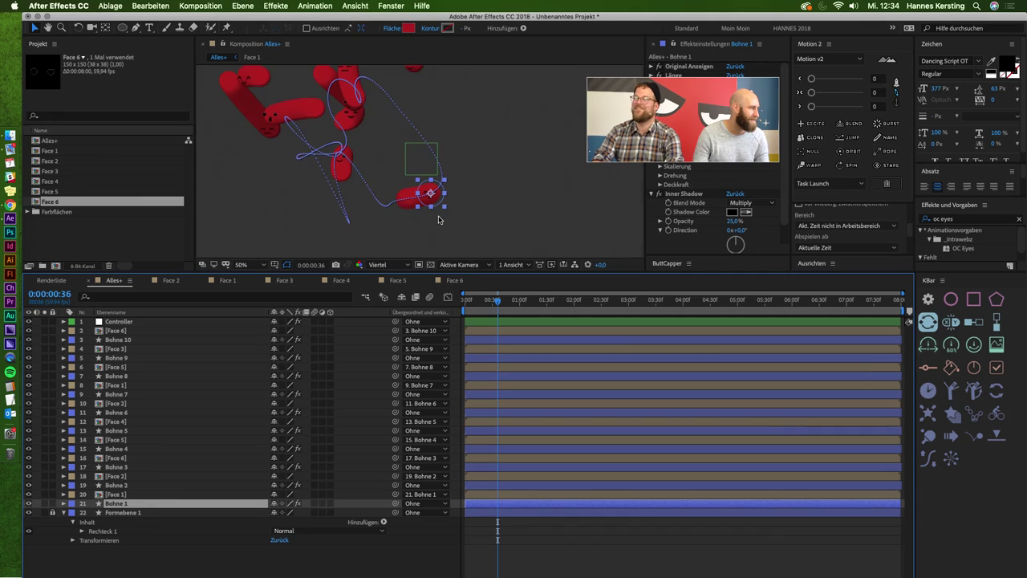
key("Return")
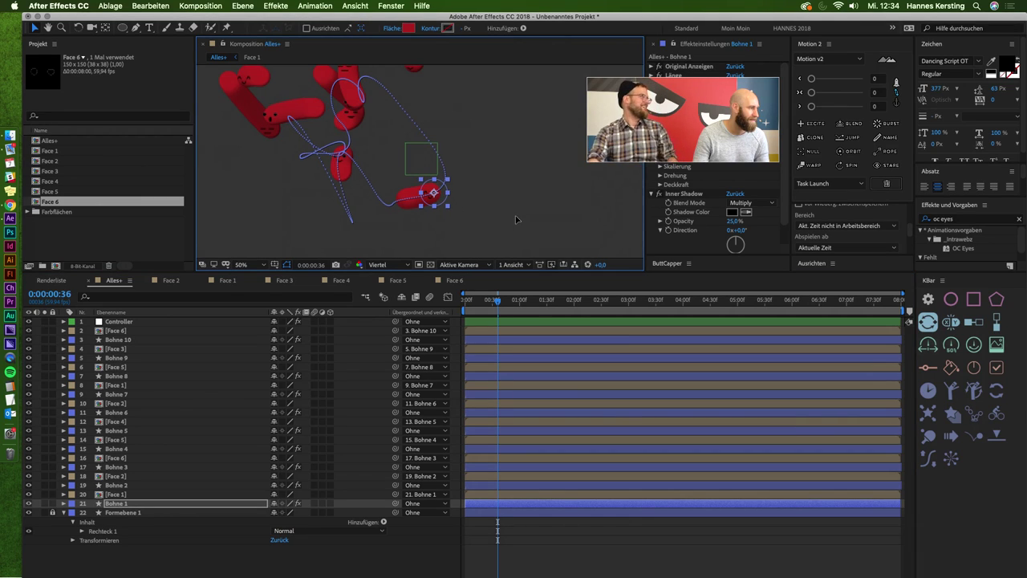
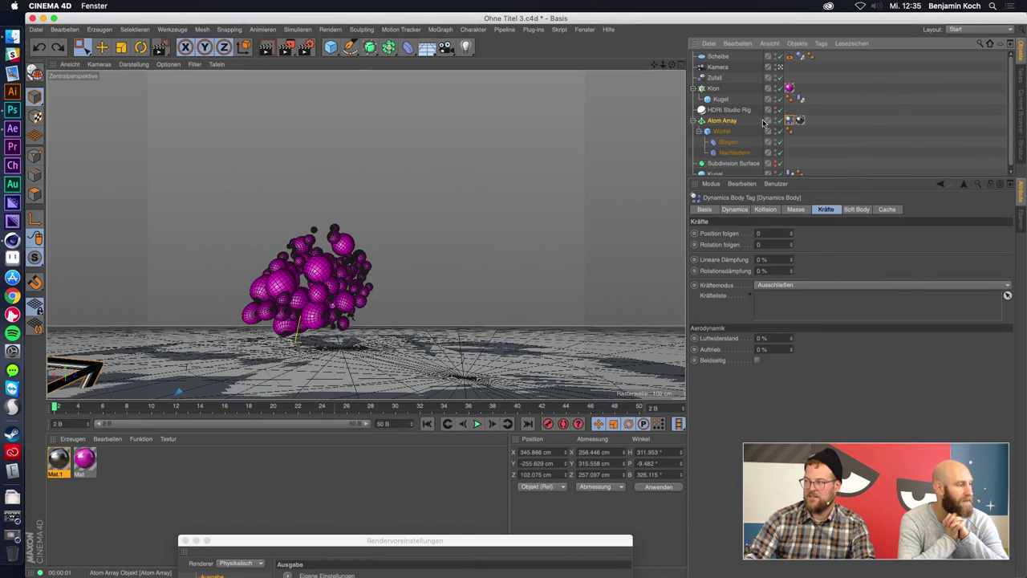
Select the Würfel cage, play to about frame 13 and render a preview.
left_click(722, 130)
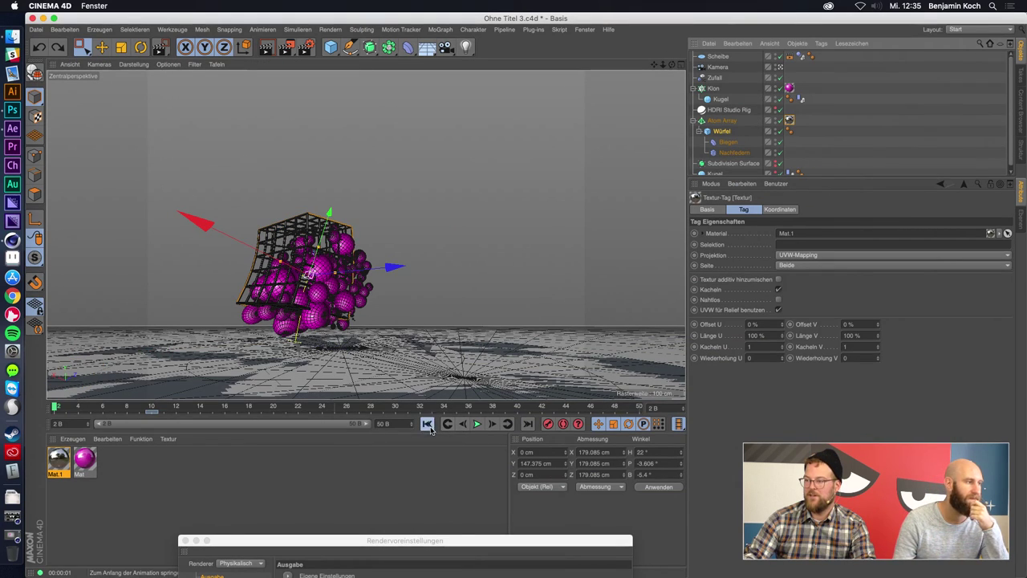
left_click(476, 425)
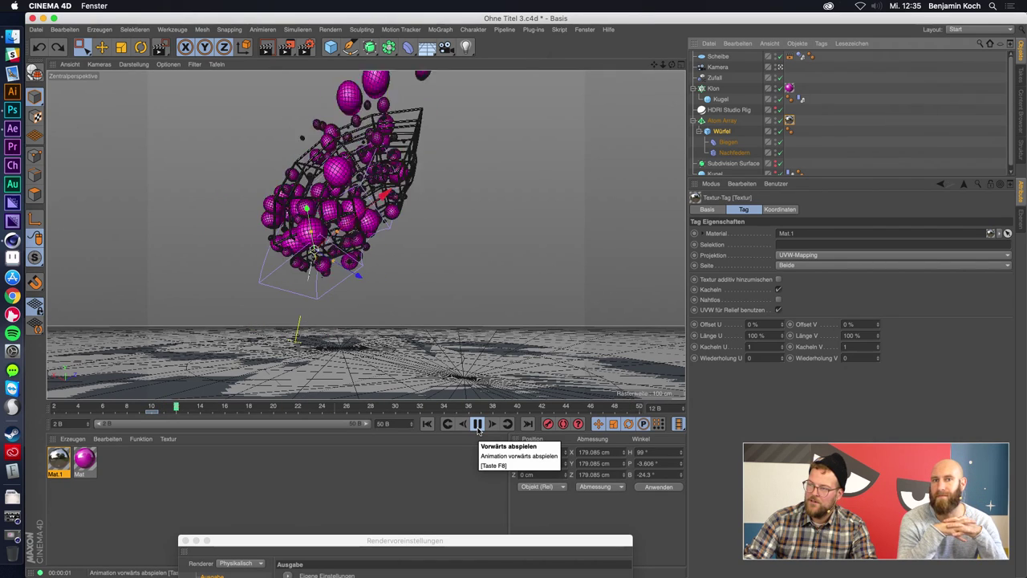
left_click(477, 424)
key("ctrl+r")
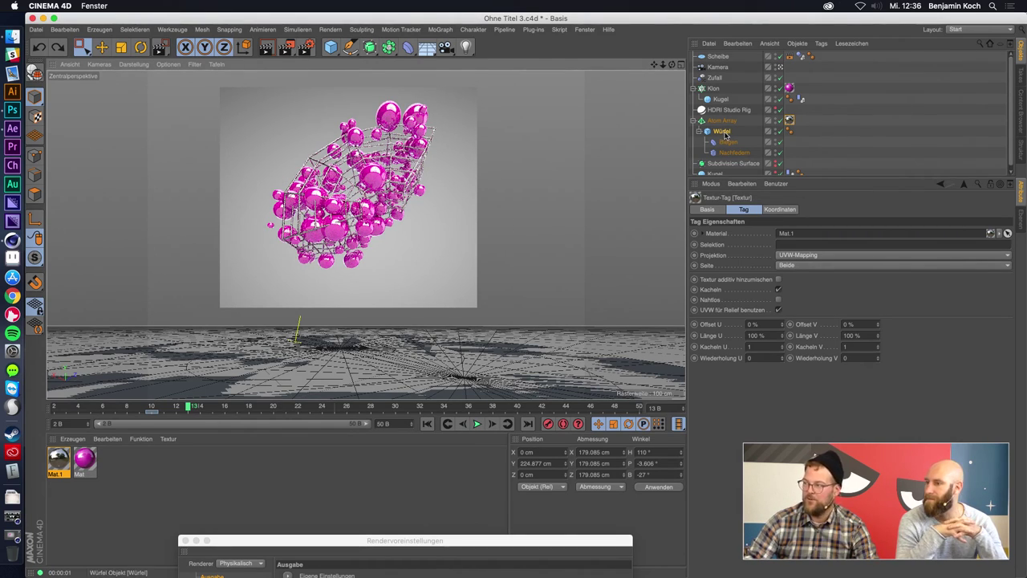
Give the Würfel 7 segments along X, Y and Z.
left_click(723, 132)
type("7")
key("Return")
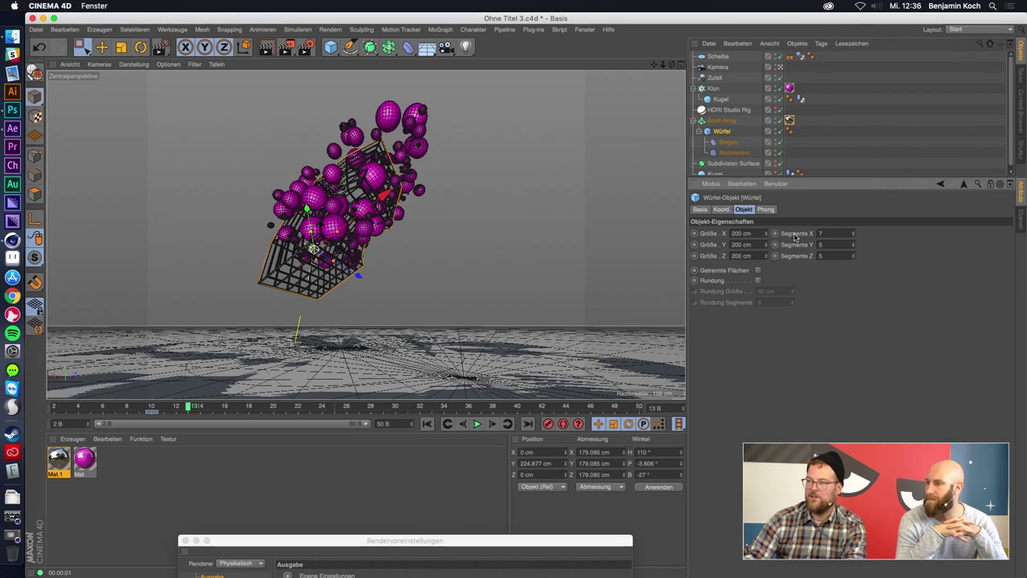
key("Tab")
type("7")
key("Return")
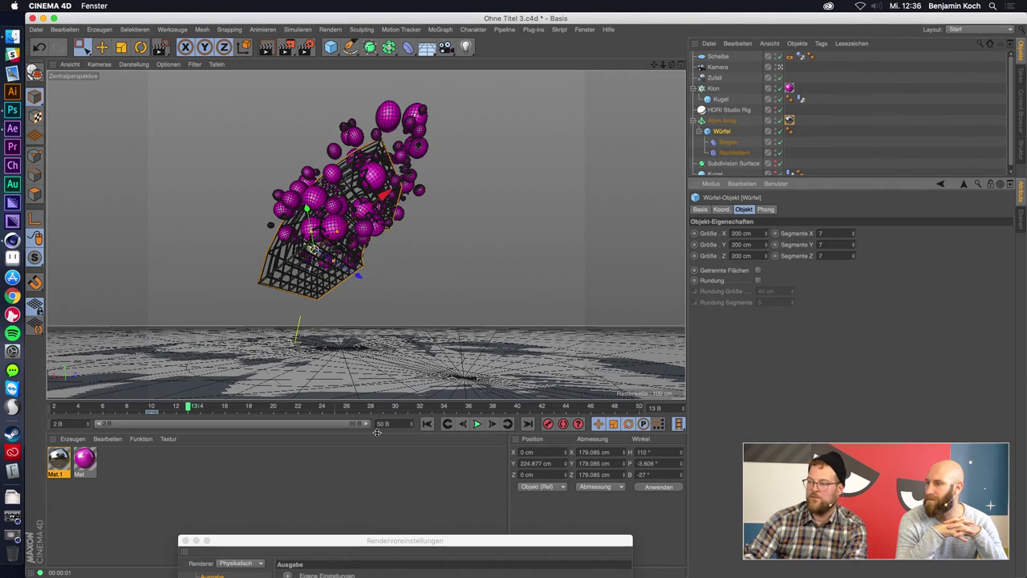
Rewind to the start and reduce the Würfel segments to 3 on X, Y and Z.
left_click(428, 429)
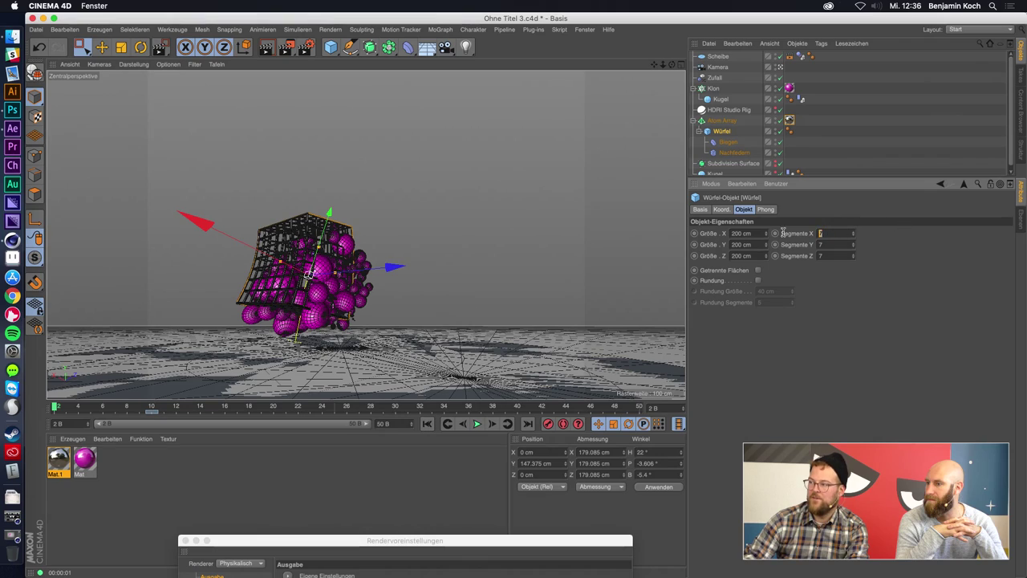
type("10")
key("Return")
type("3")
key("Return")
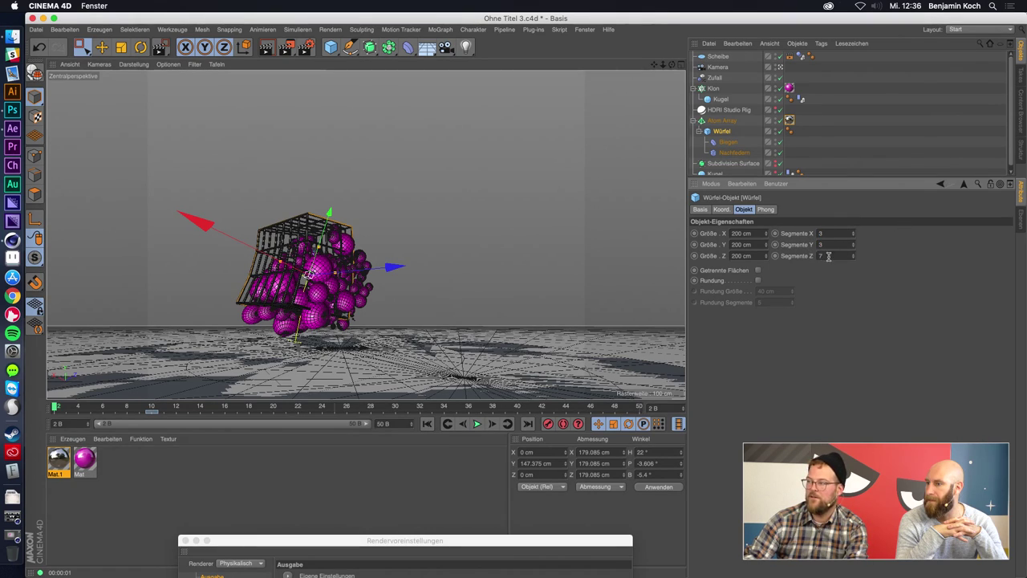
type("3")
key("Return")
Play to about frame 12 and render a preview of the coarser cage.
left_click(474, 424)
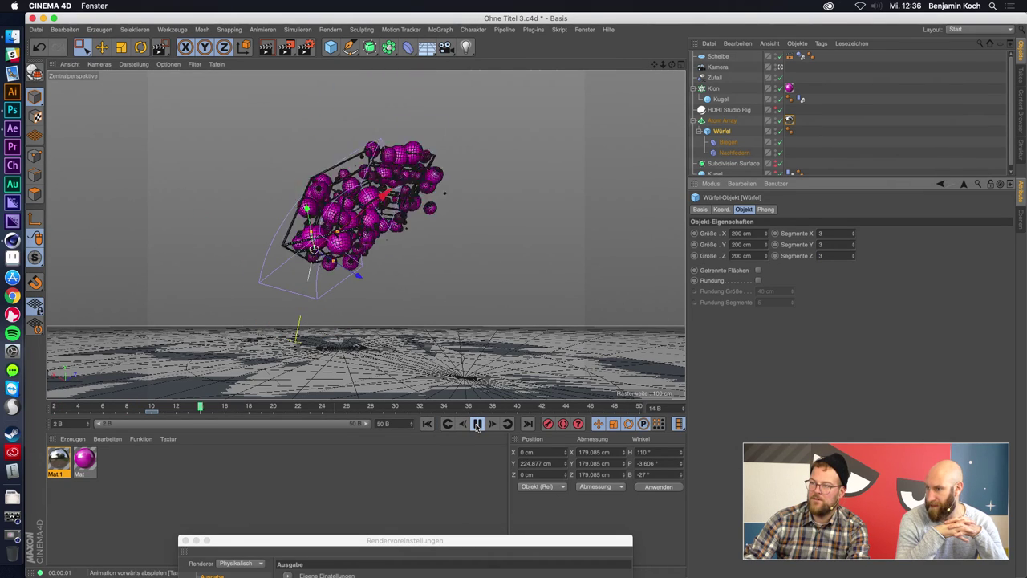
left_click(476, 426)
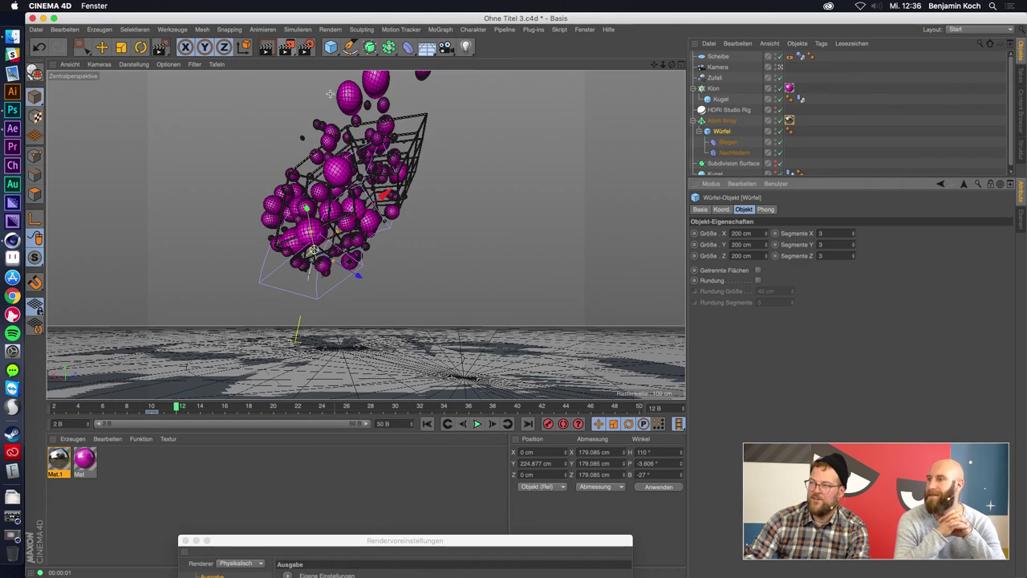
key("ctrl+r")
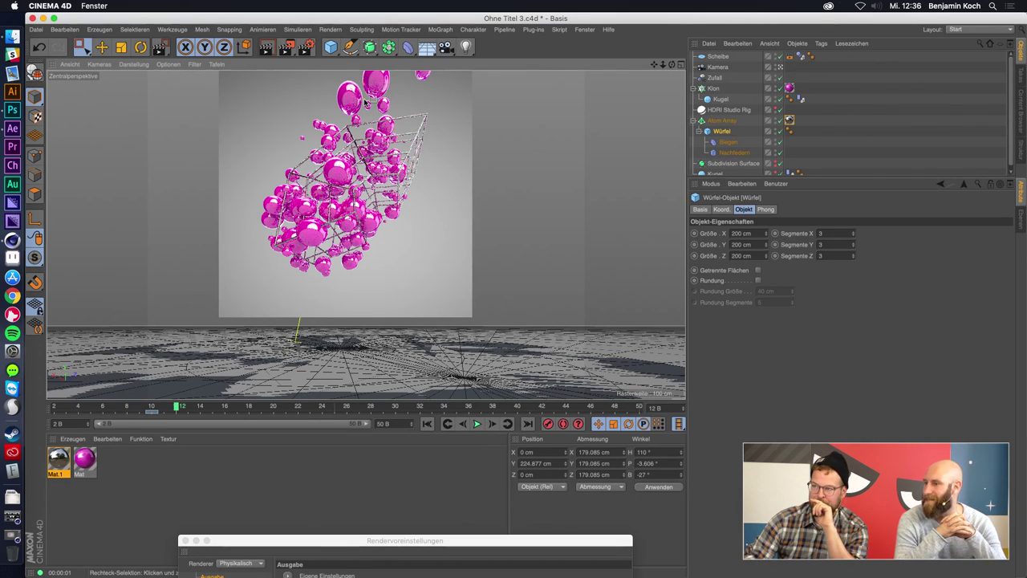
Select the Zufall effector and keep its random mode at Zufall.
left_click(715, 88)
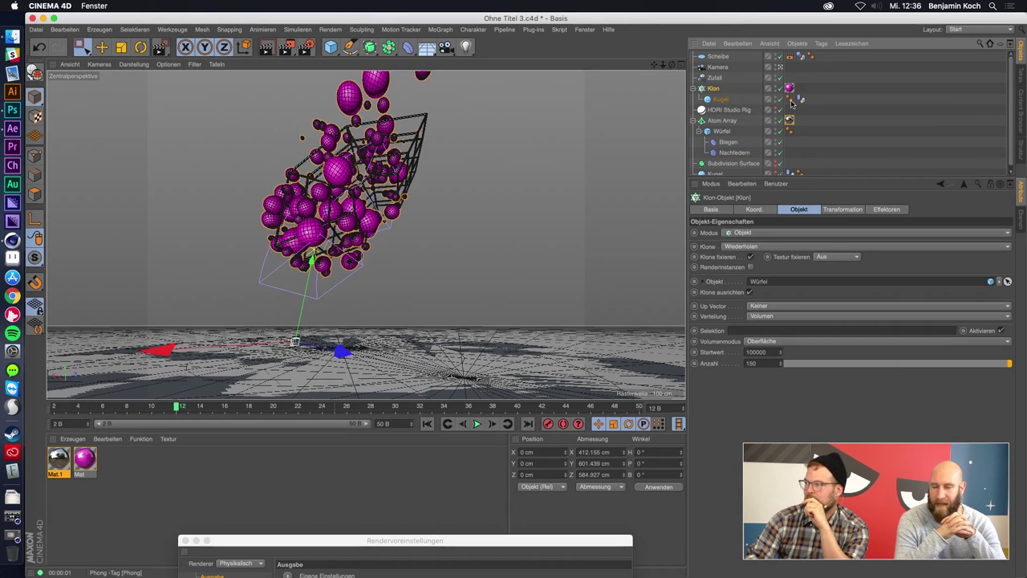
key("Up")
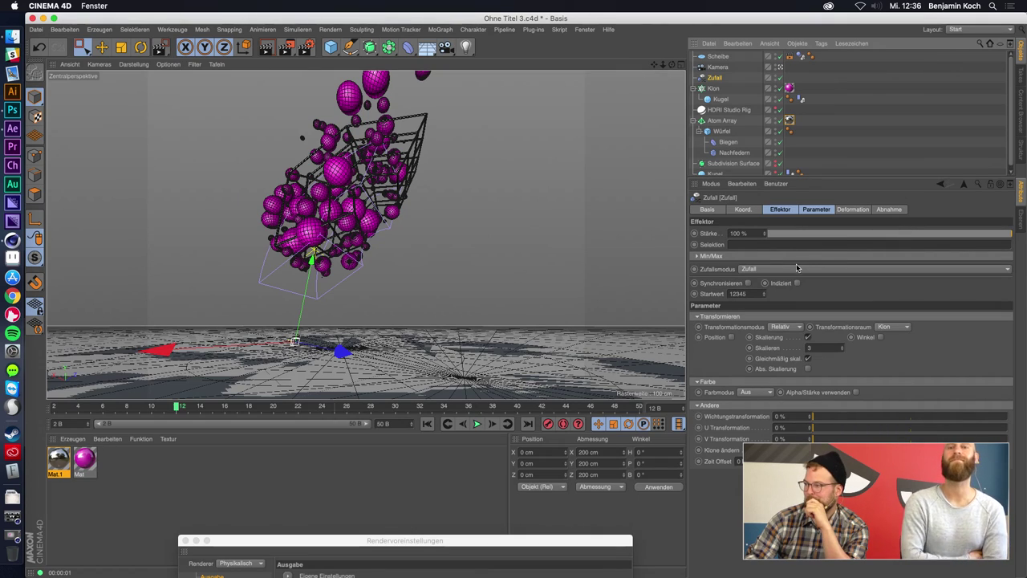
left_click(751, 269)
left_click(748, 269)
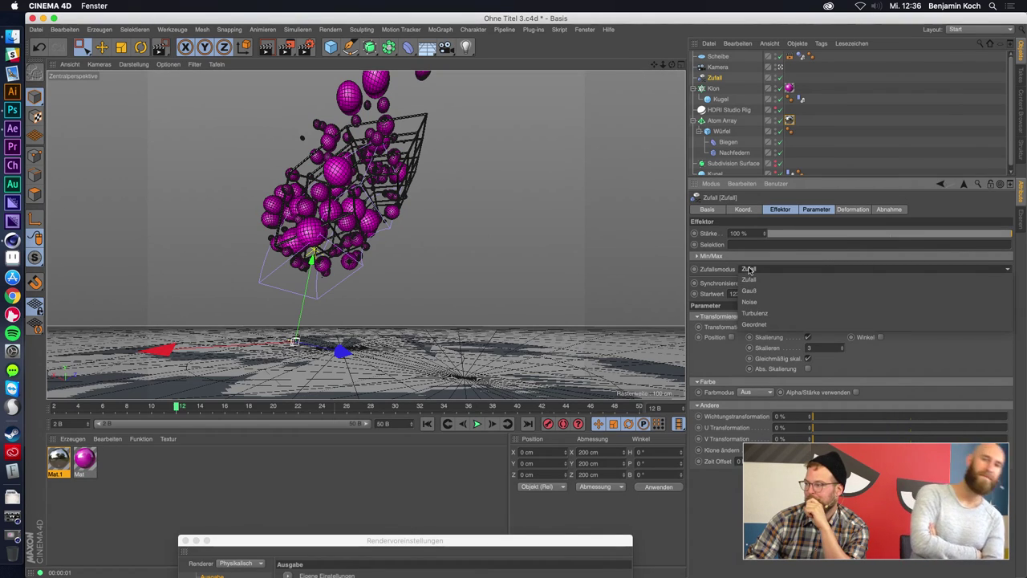
left_click(748, 279)
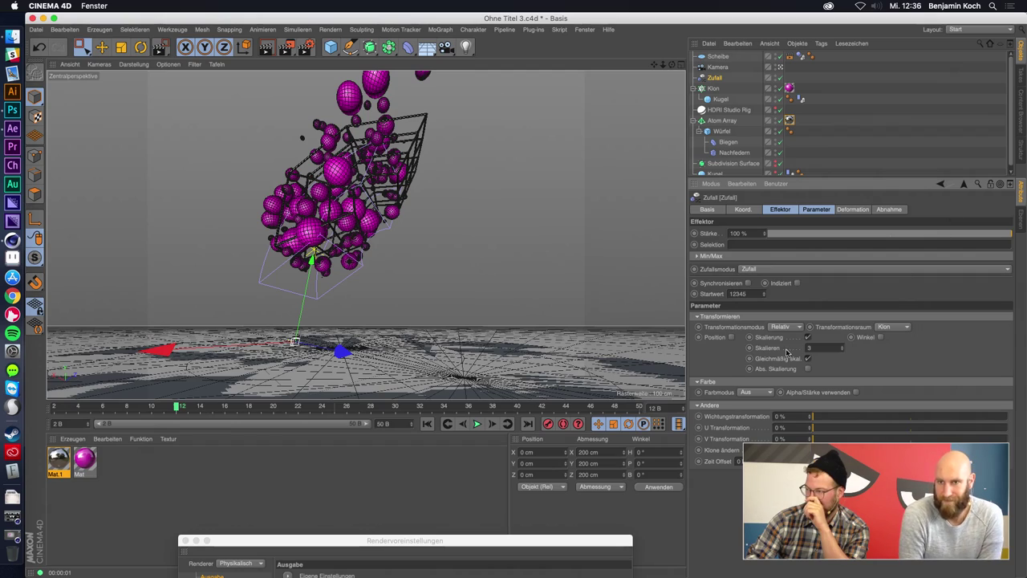
Set the effector's colour mode to Manuell and replay the animation from the start.
left_click(750, 394)
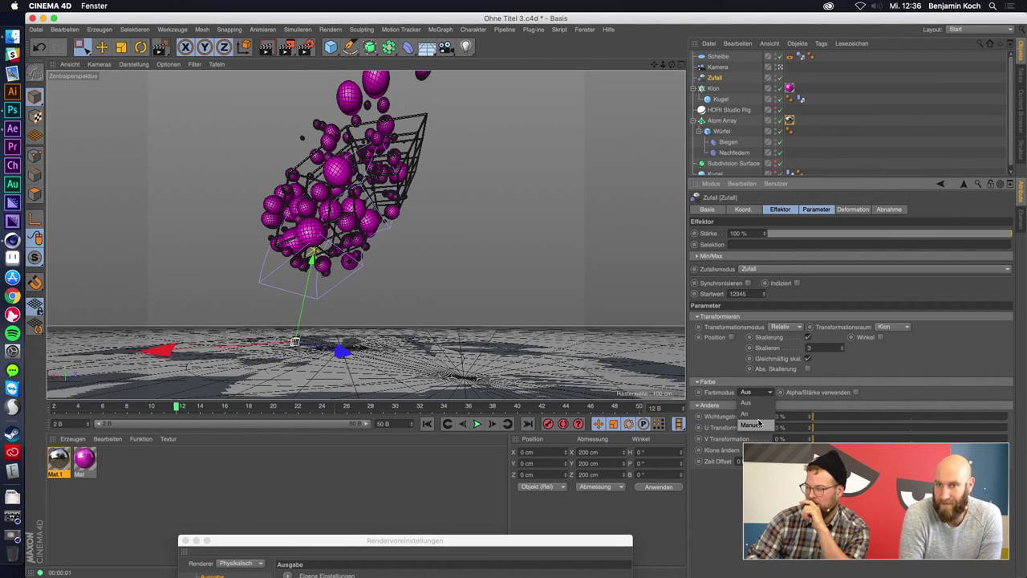
left_click(757, 423)
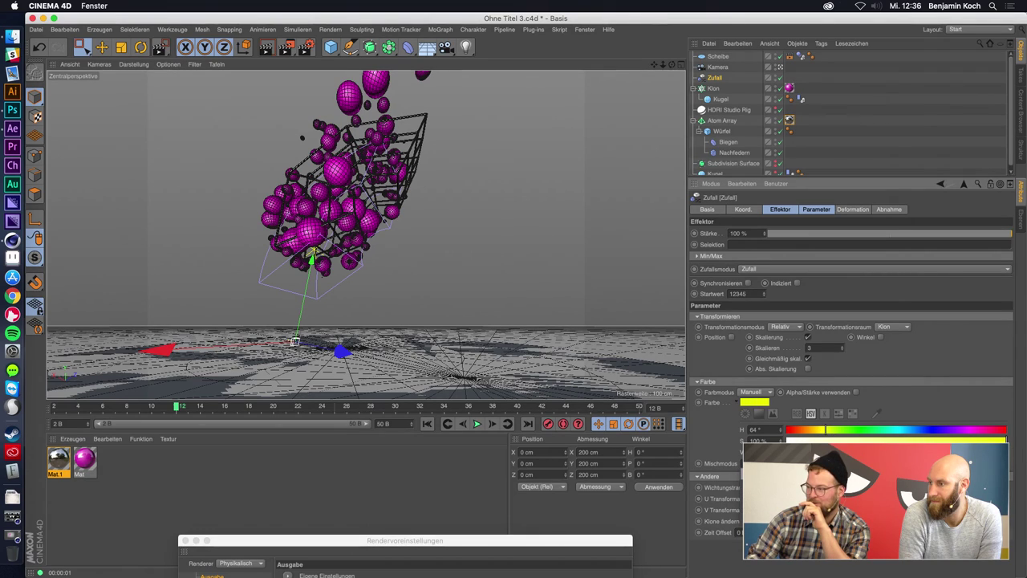
left_click(427, 425)
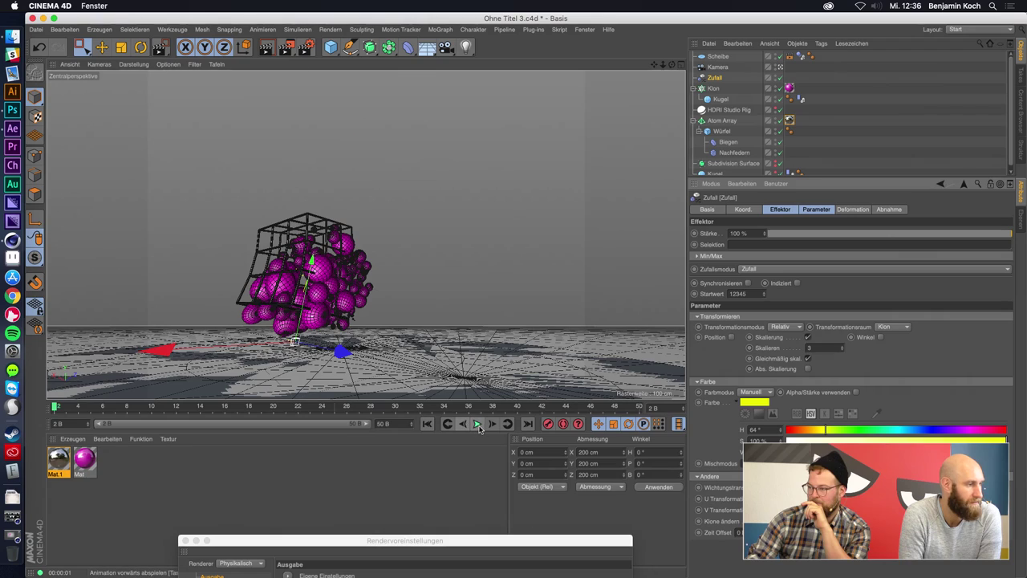
left_click(477, 425)
Draw an interactive render region around the sphere cube.
left_click(285, 47)
left_click(315, 61)
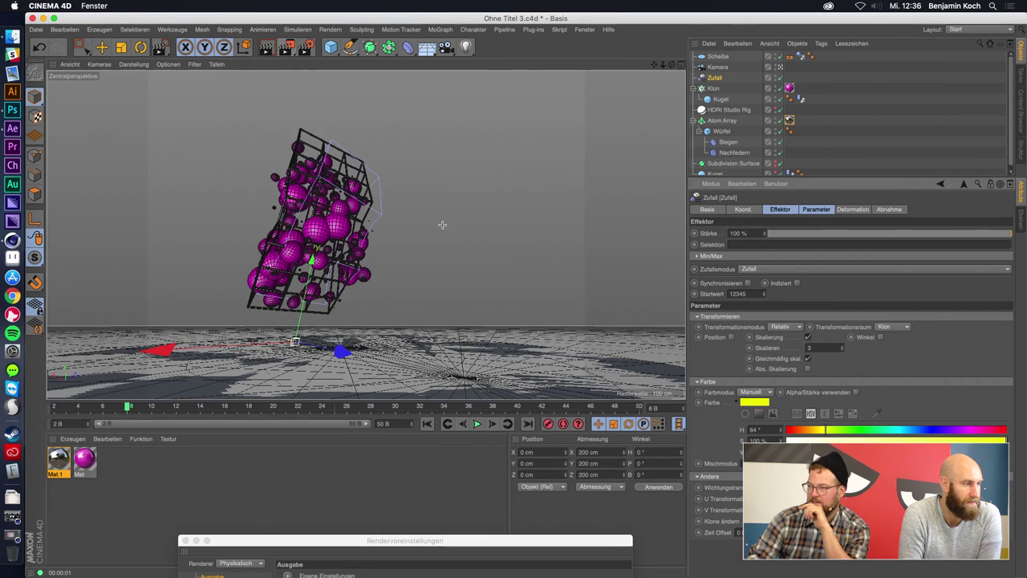
left_click_drag(425, 110, 201, 324)
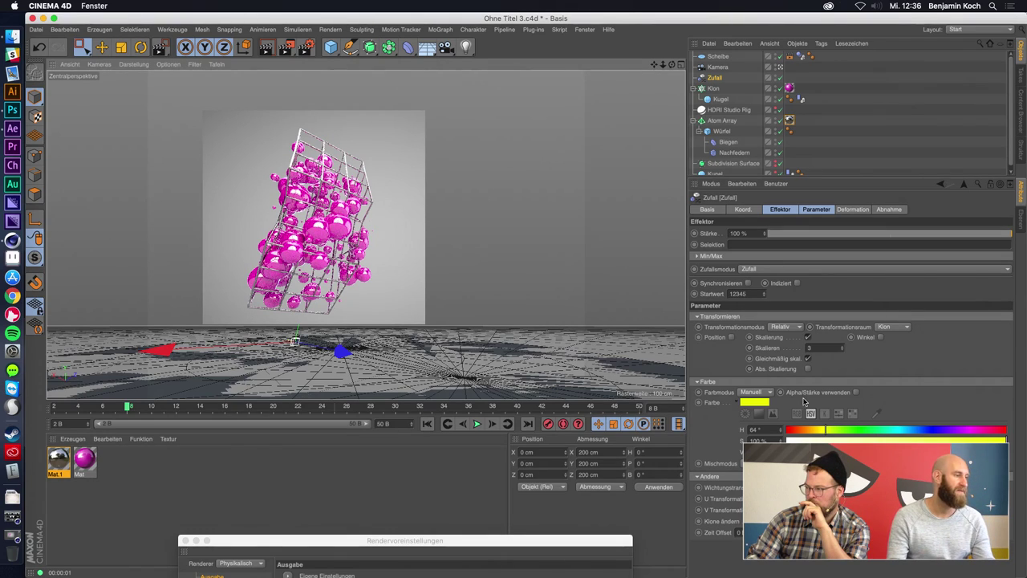
Keep colour mode Manuell, set blend mode to Multiplizieren and enable Alpha/Stärke verwenden.
left_click(754, 391)
left_click(754, 414)
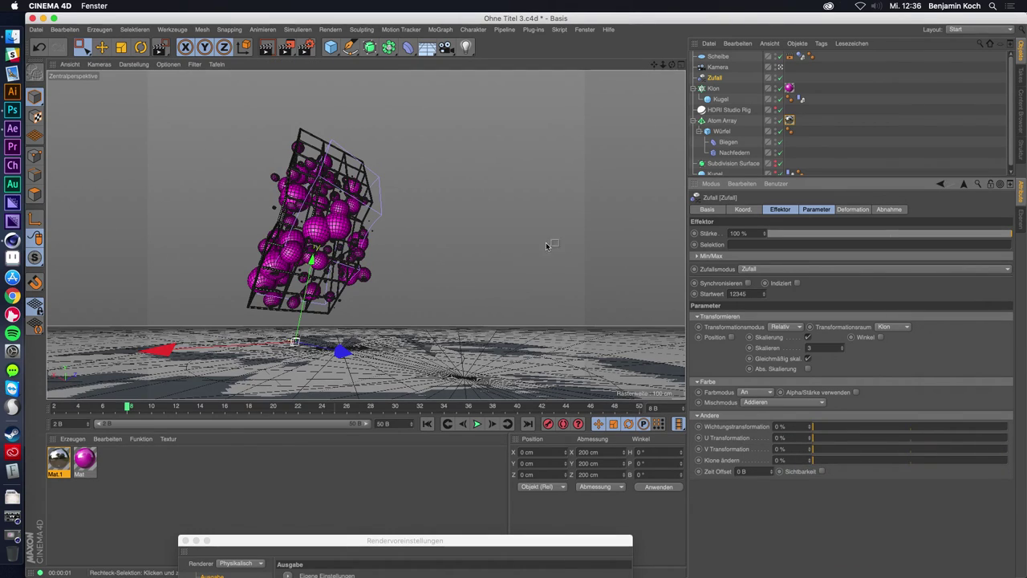
left_click(768, 402)
left_click(765, 393)
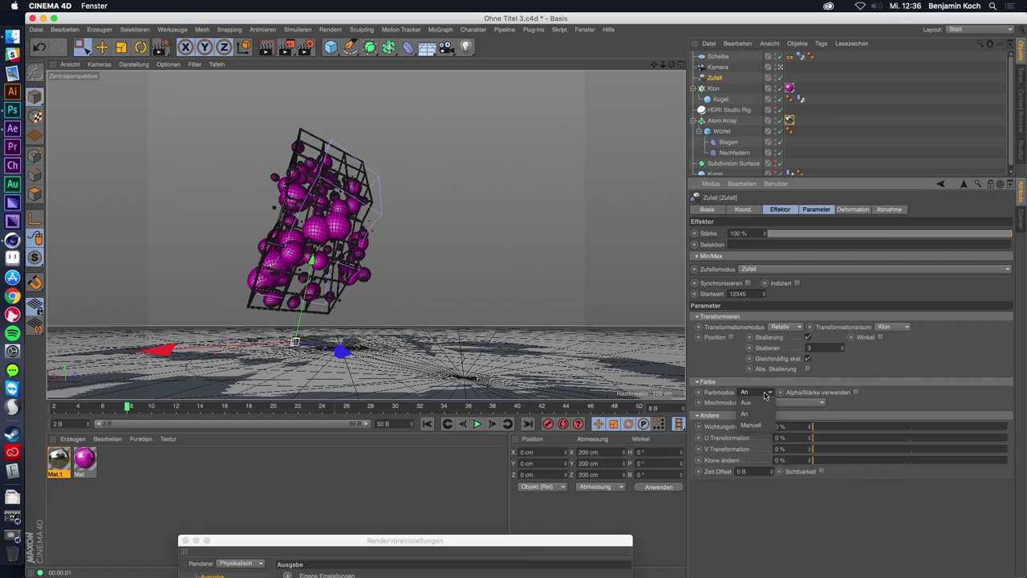
left_click(761, 425)
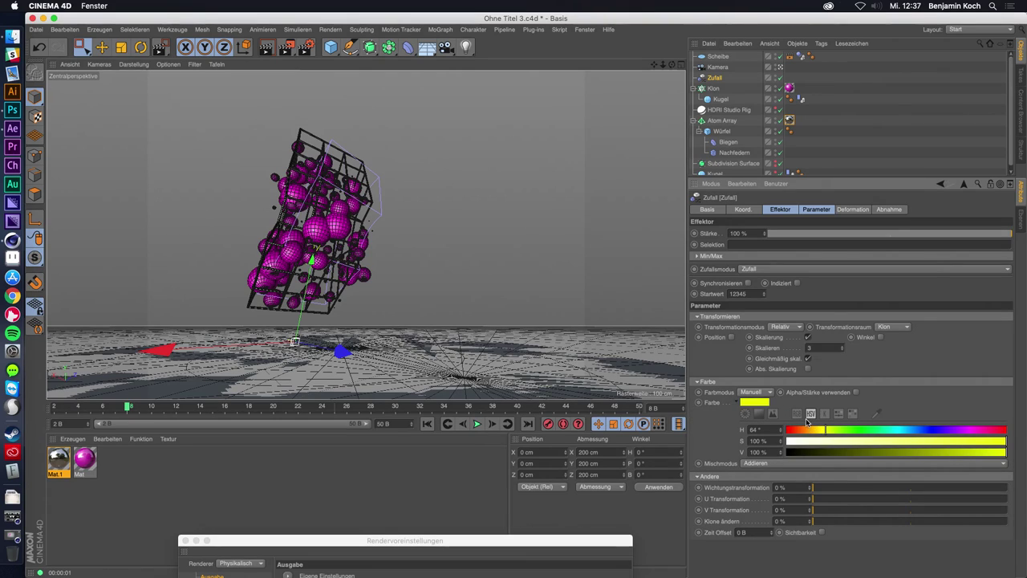
left_click(781, 464)
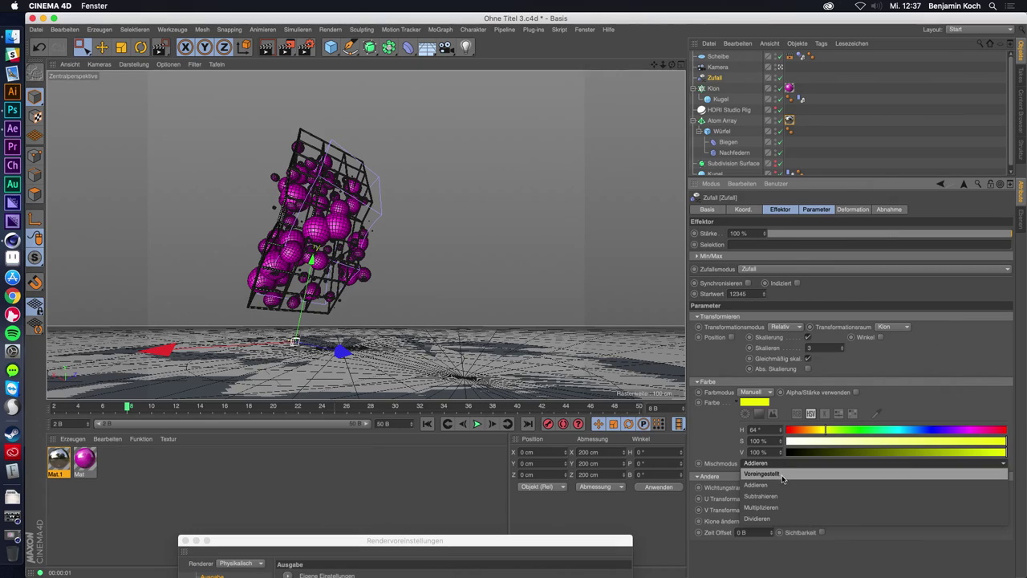
left_click(787, 506)
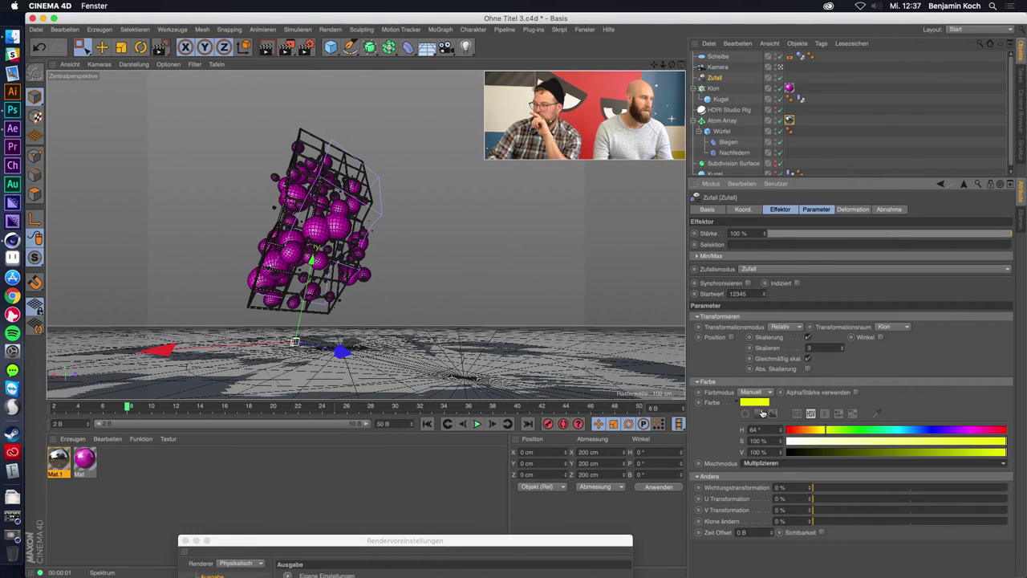
left_click(856, 392)
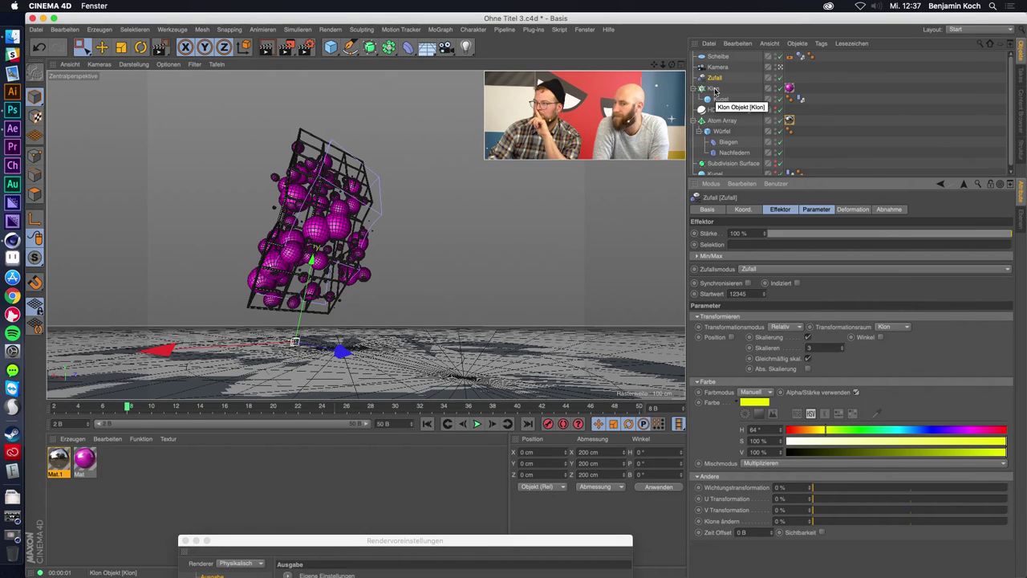
Select Klon and draw a new interactive render region around the sphere cube.
left_click(715, 89)
left_click(790, 88)
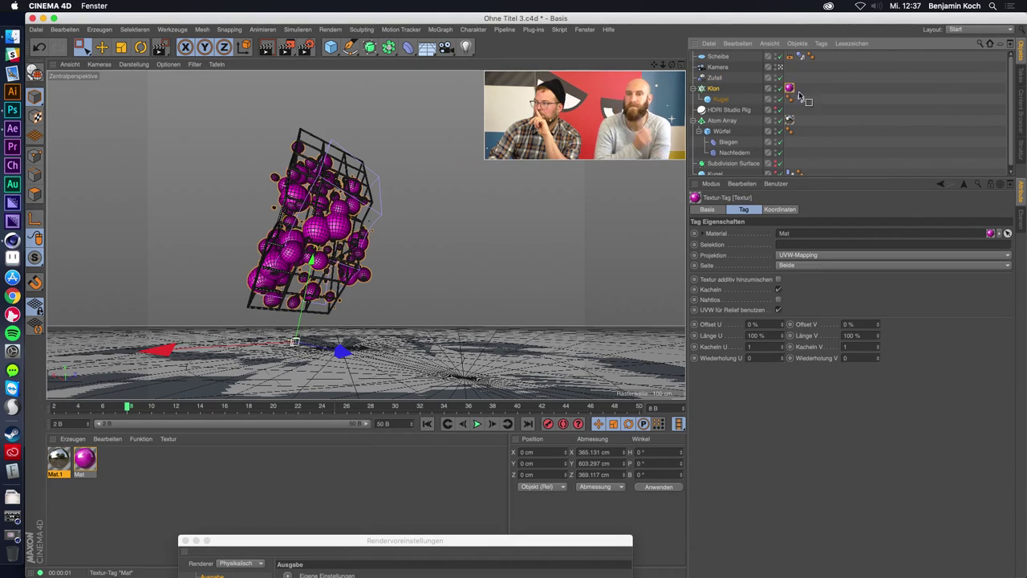
left_click(708, 88)
left_click(285, 47)
left_click(345, 60)
mouse_move(268, 217)
left_mouse_down()
mouse_move(328, 301)
mouse_move(408, 356)
left_mouse_up()
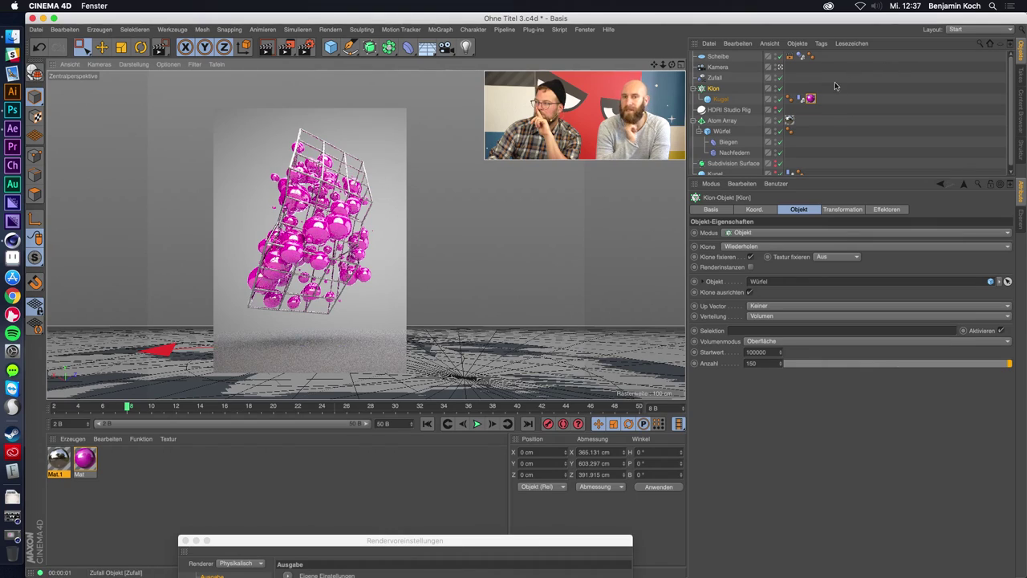
Move the pink Mat texture tag from Kugel onto the Klon cloner.
left_click_drag(811, 97, 789, 88)
left_click(715, 88)
left_click(714, 78)
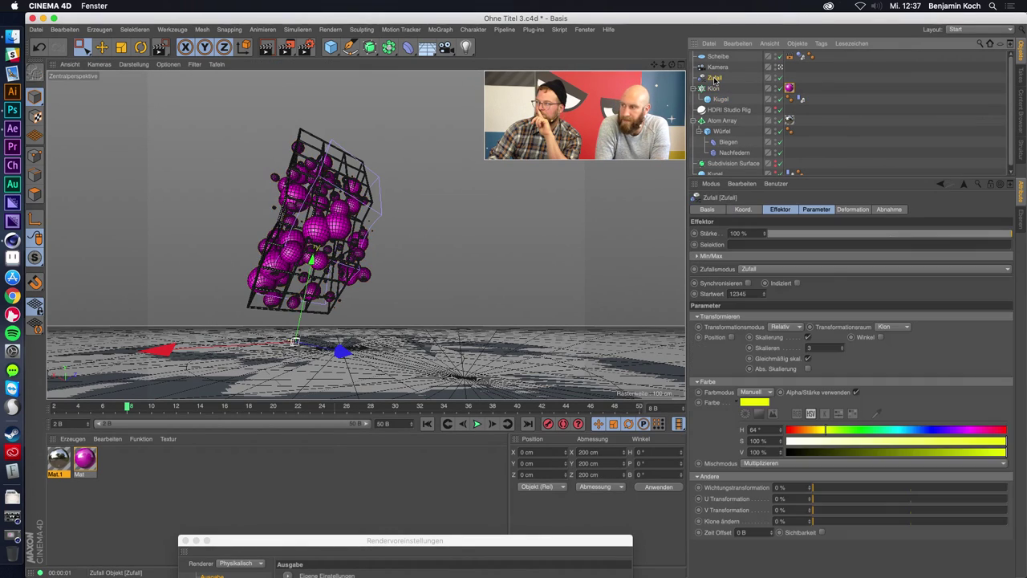
left_click(716, 88)
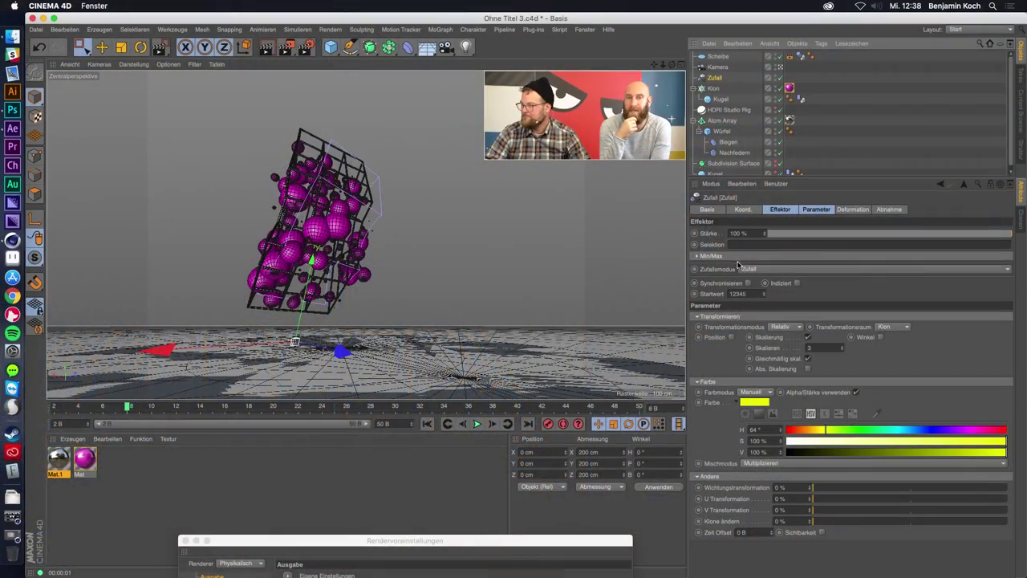
Set the effector's colour mode to Aus and preview the Turbulenz random mode.
left_click(766, 392)
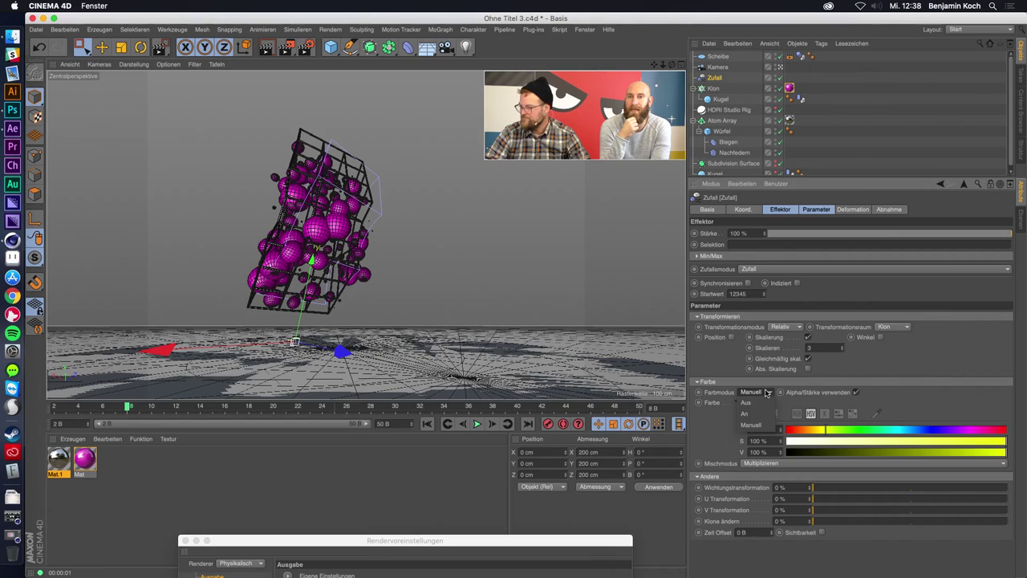
left_click(761, 404)
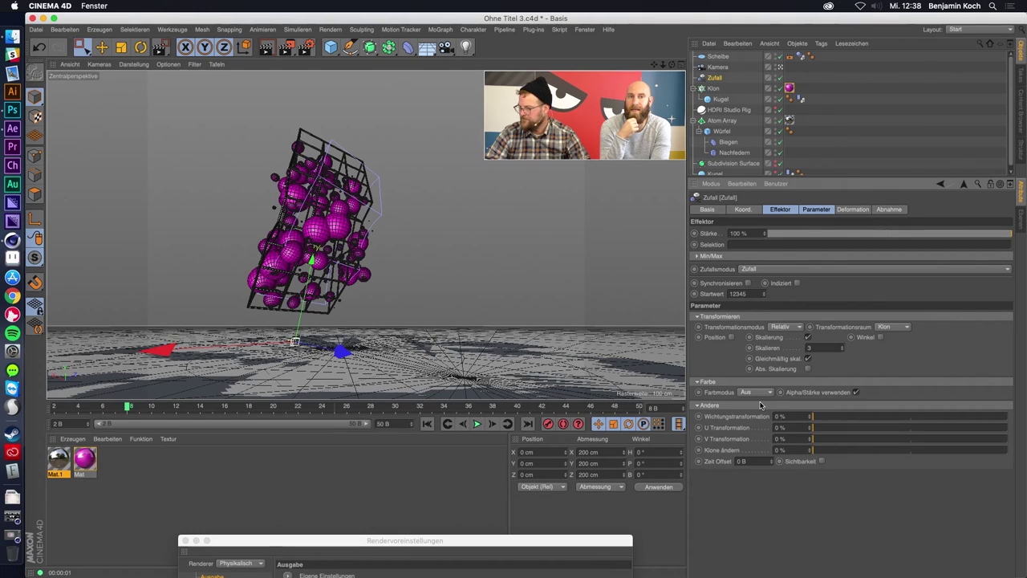
left_click(775, 269)
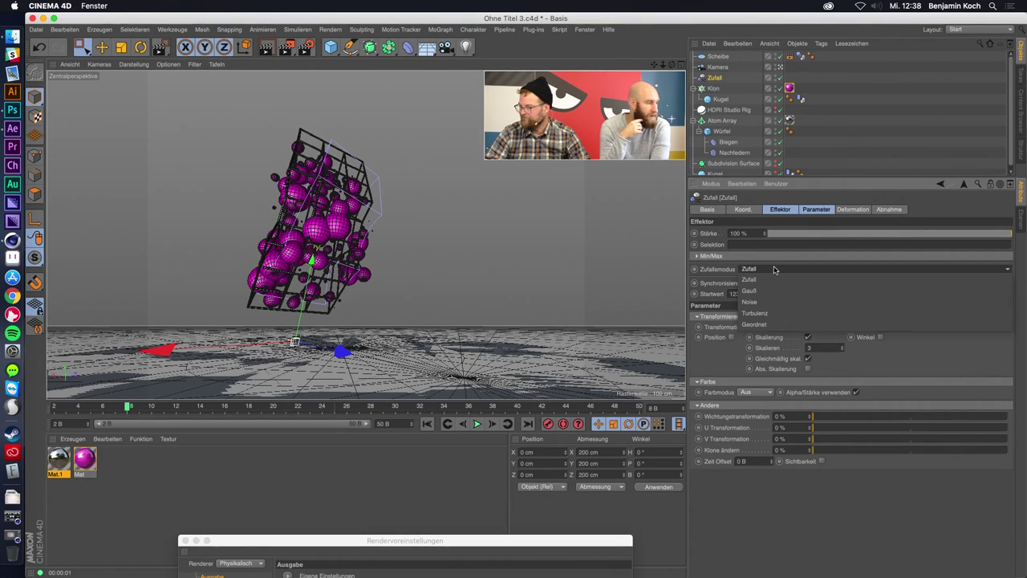
left_click(774, 313)
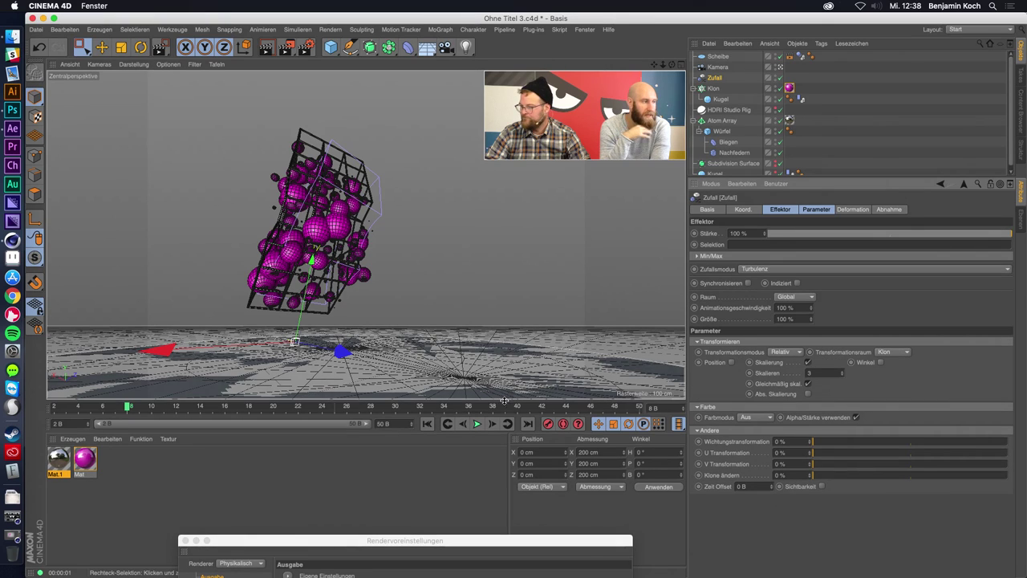
left_click(476, 425)
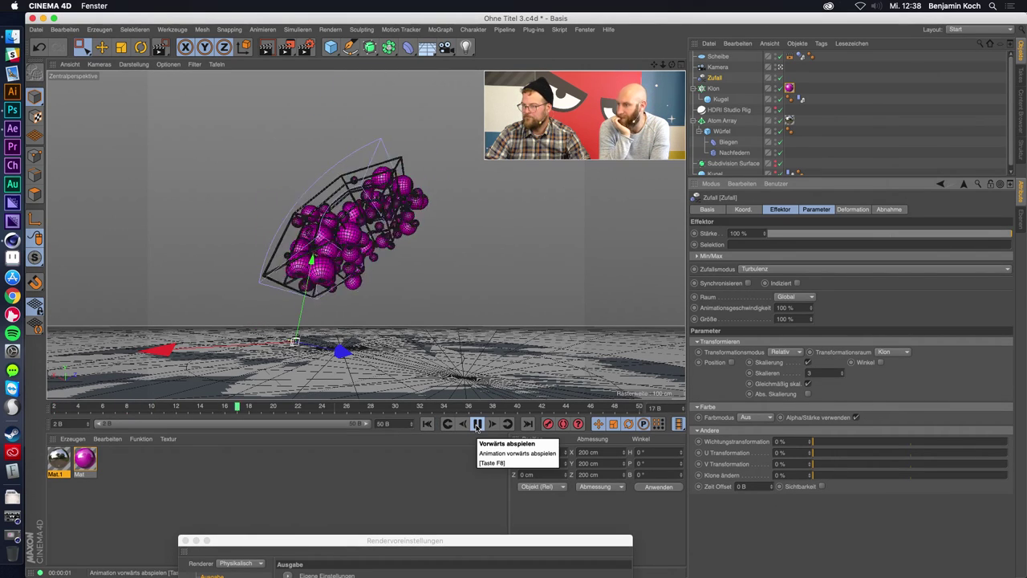
Try the Noise random mode, then set it back to Zufall.
left_click(785, 270)
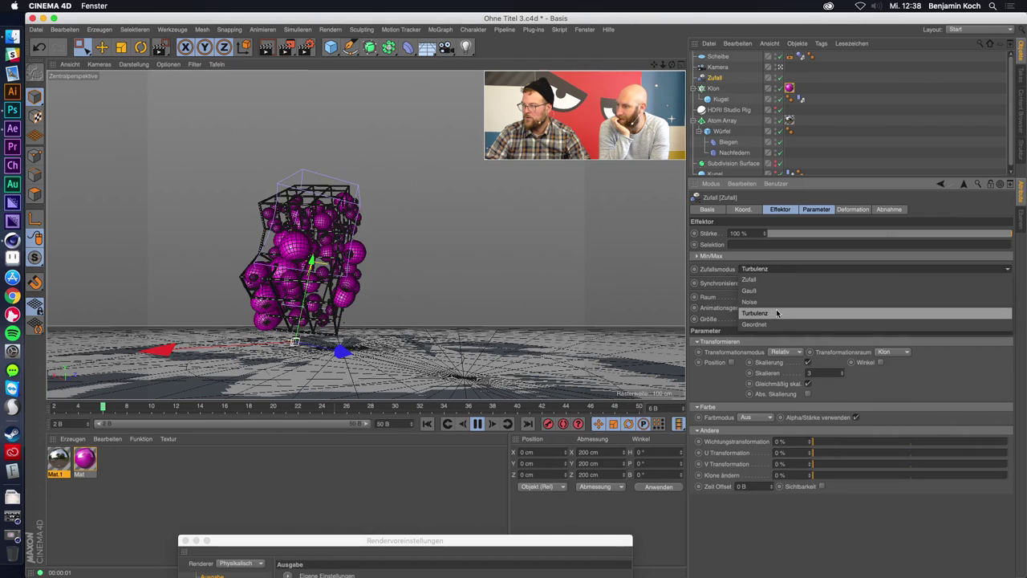
left_click(776, 301)
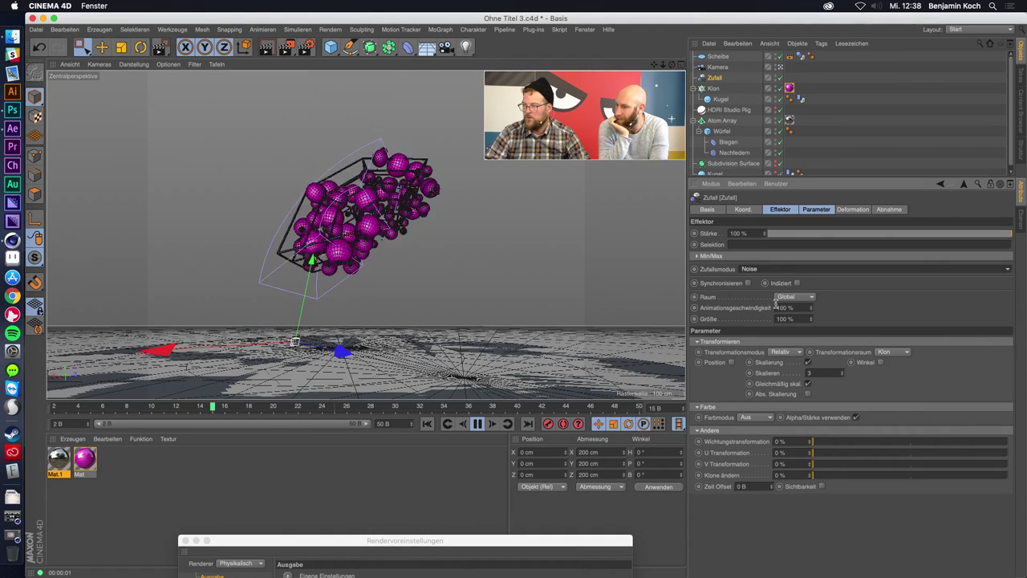
left_click(771, 269)
left_click(750, 279)
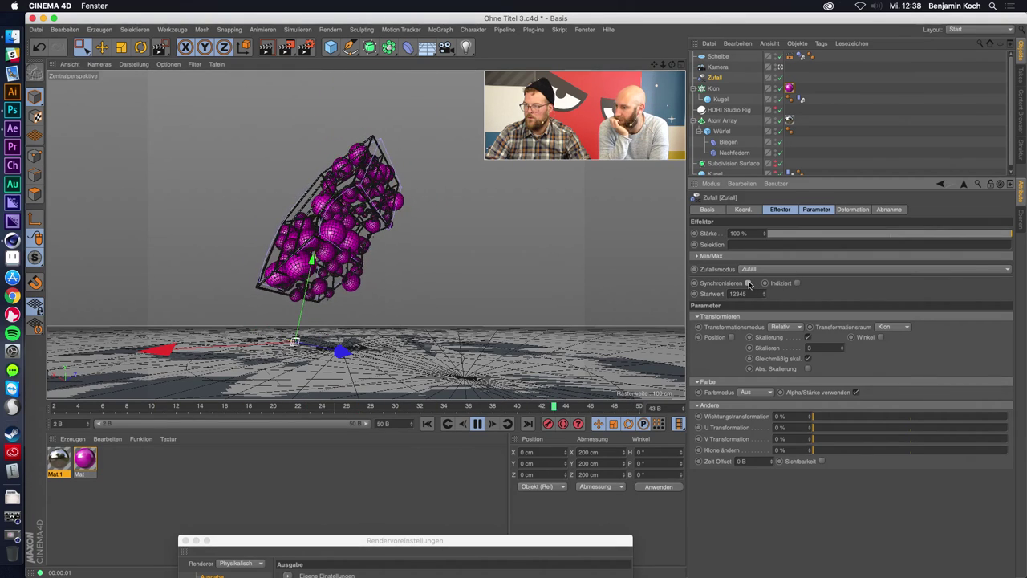
Stop playback, rewind to the start frame and reselect the Klon cloner.
left_click(477, 423)
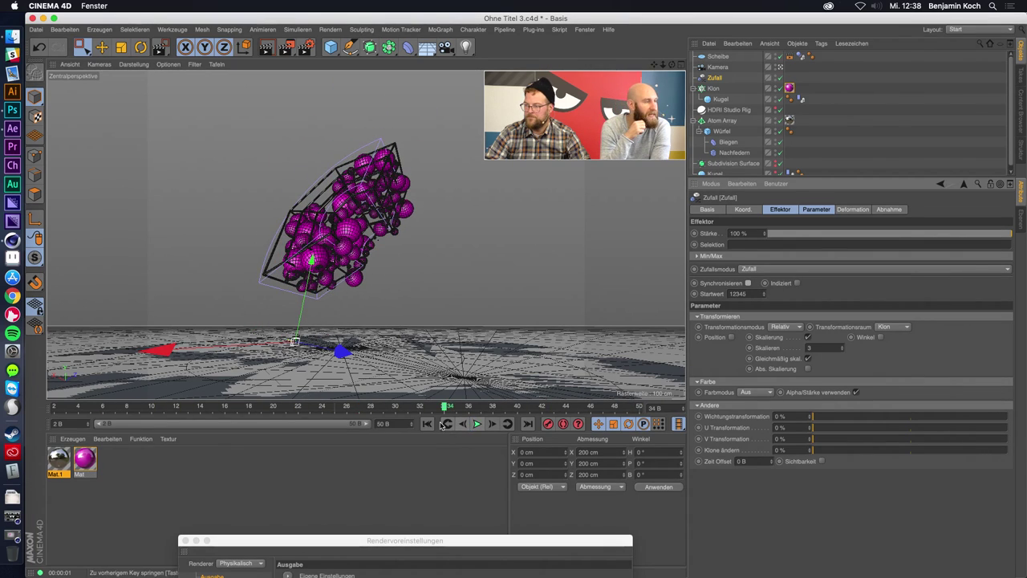
left_click(443, 425)
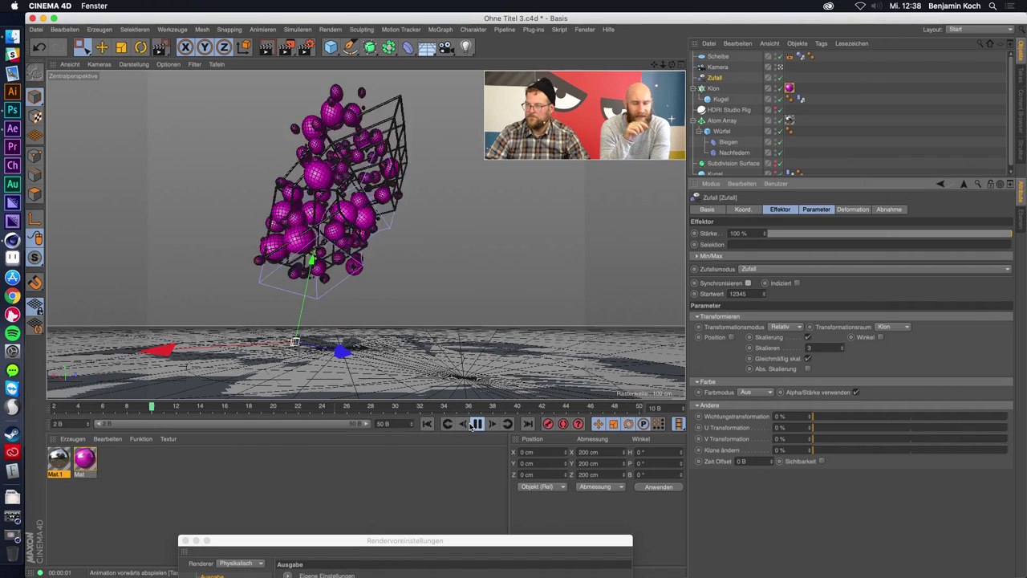
left_click(427, 424)
left_click(477, 423)
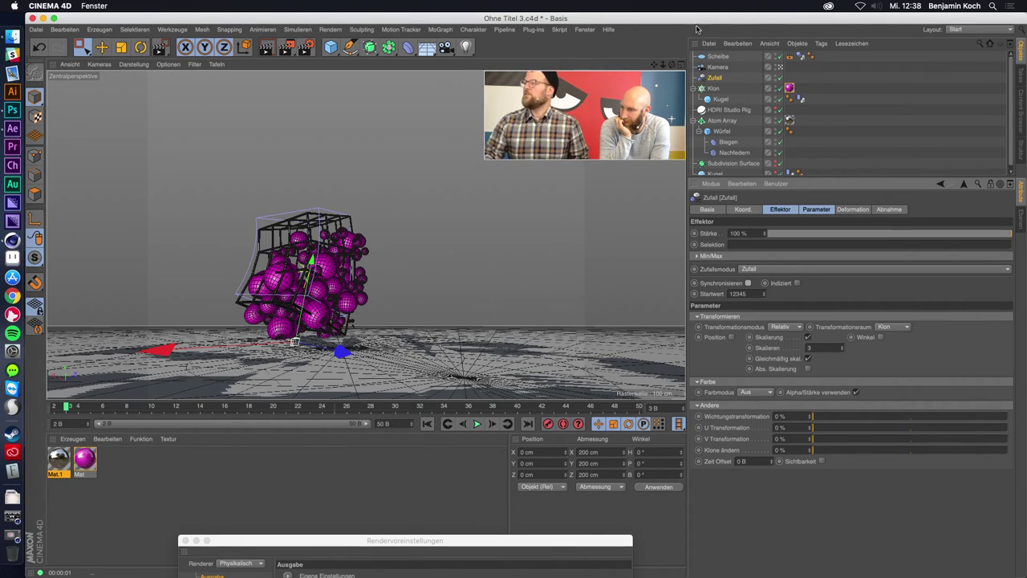
left_click(713, 88)
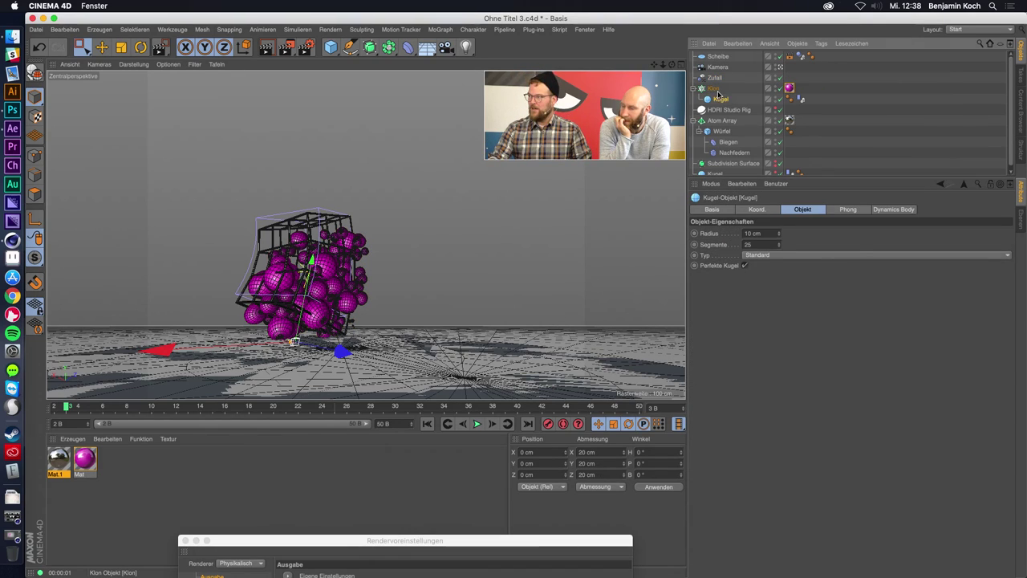
Set the Mat texture tag's projection to Fläche-Mapping.
left_click(789, 89)
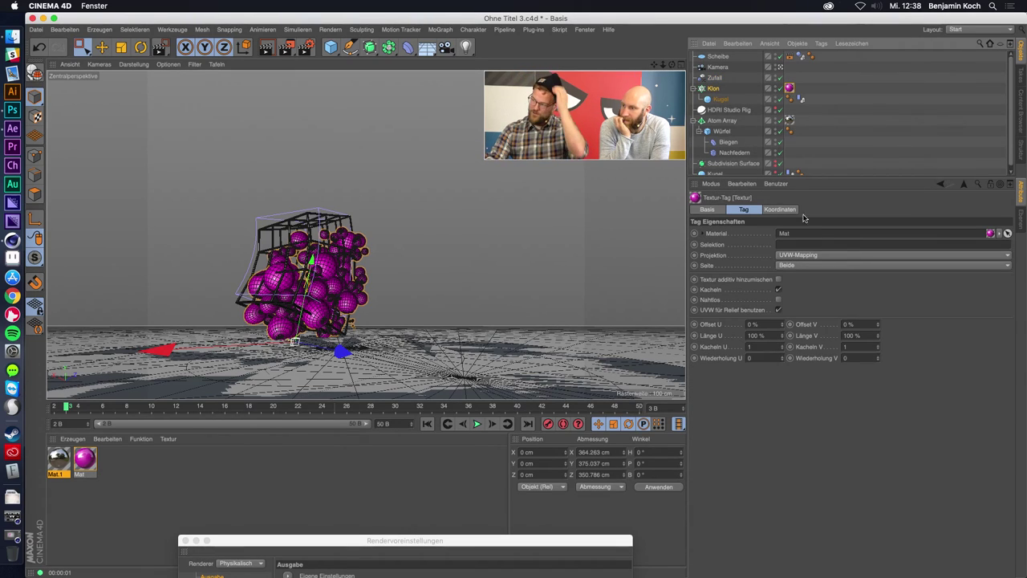
left_click(812, 255)
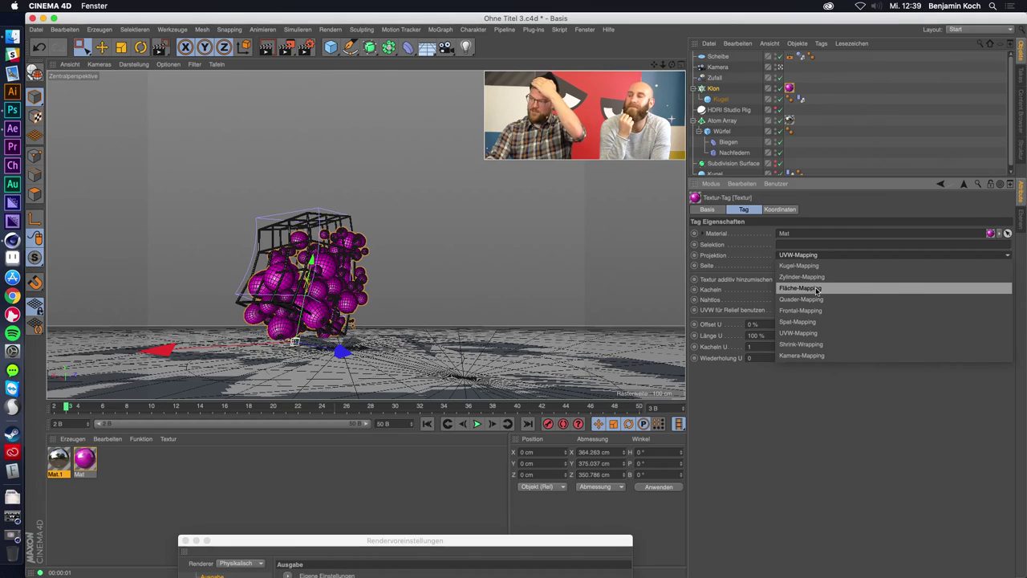
left_click(815, 288)
Shift the flat projection to Offset Y −90.8 % and open Mat's Farbe settings.
left_click(36, 117)
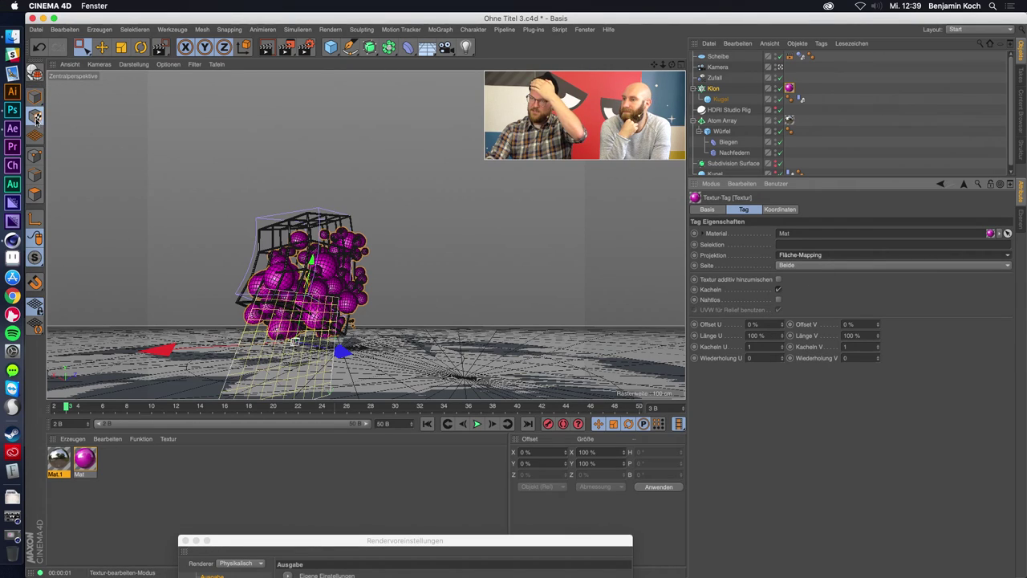
left_click(80, 53)
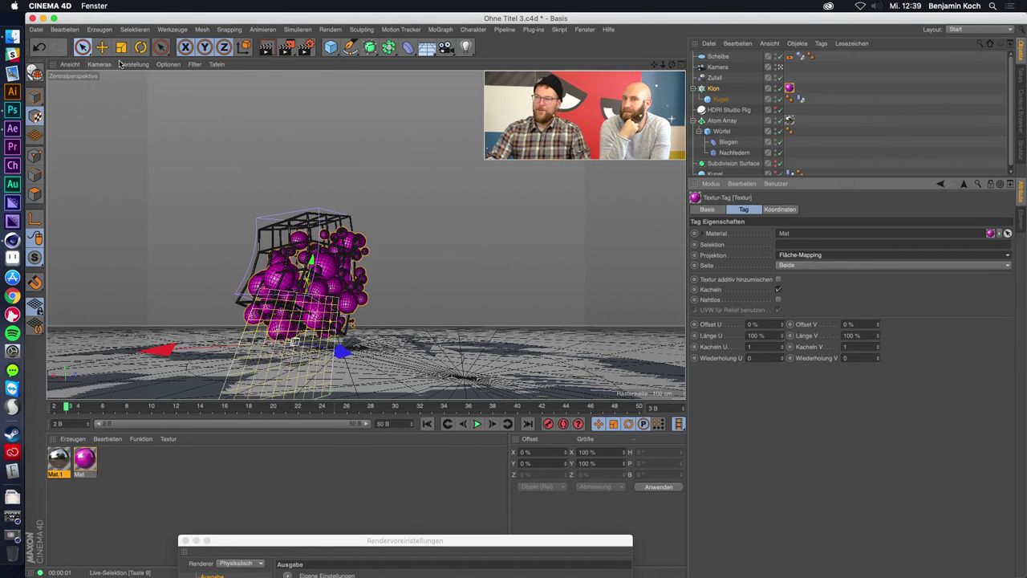
left_click(120, 61)
mouse_move(325, 156)
left_mouse_down()
mouse_move(356, 85)
mouse_move(329, 294)
left_mouse_up()
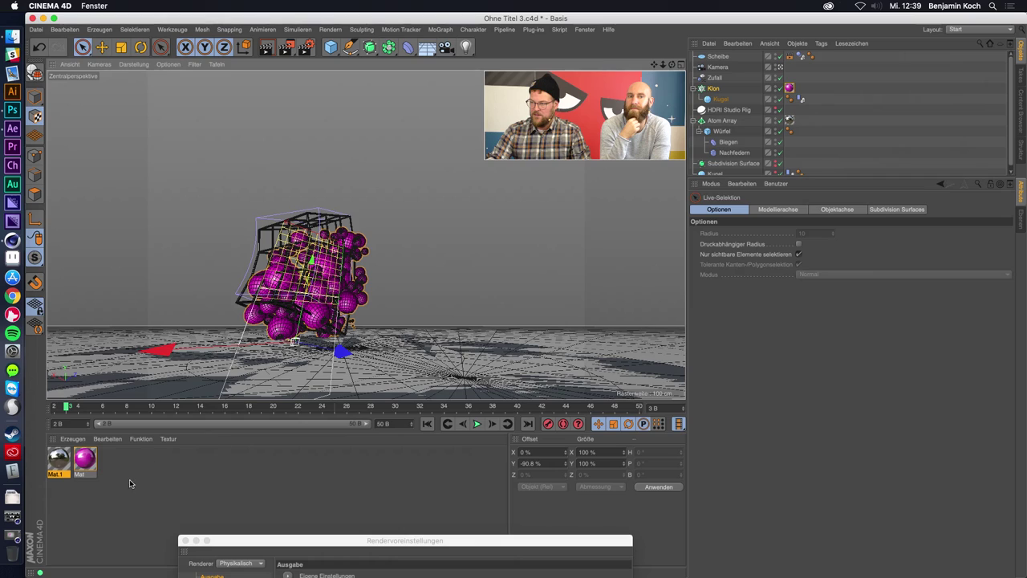
left_click(84, 459)
left_click(742, 211)
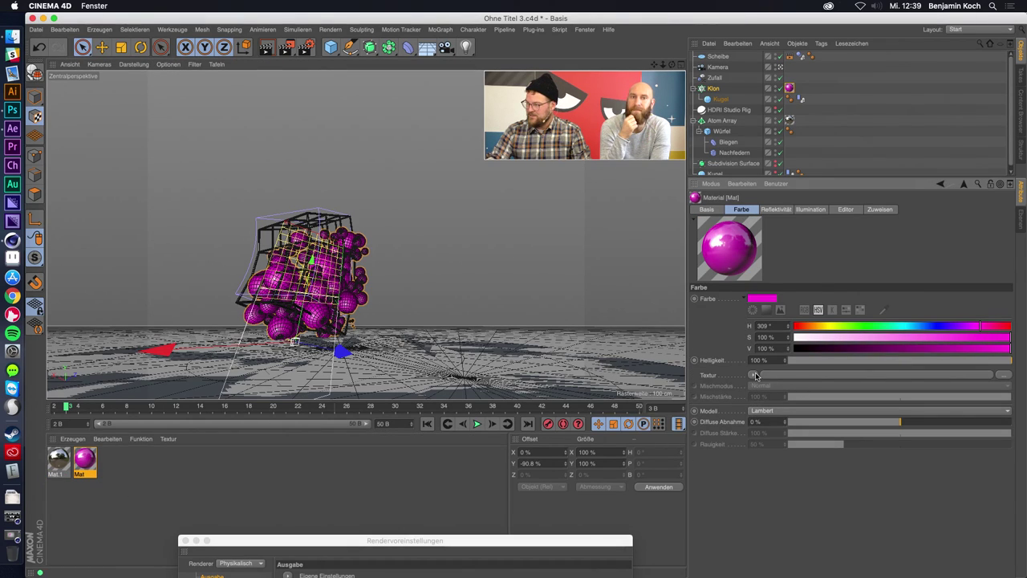
Load a Farbverlauf shader into the Mat material's colour Textur slot.
left_click(754, 375)
left_click(799, 221)
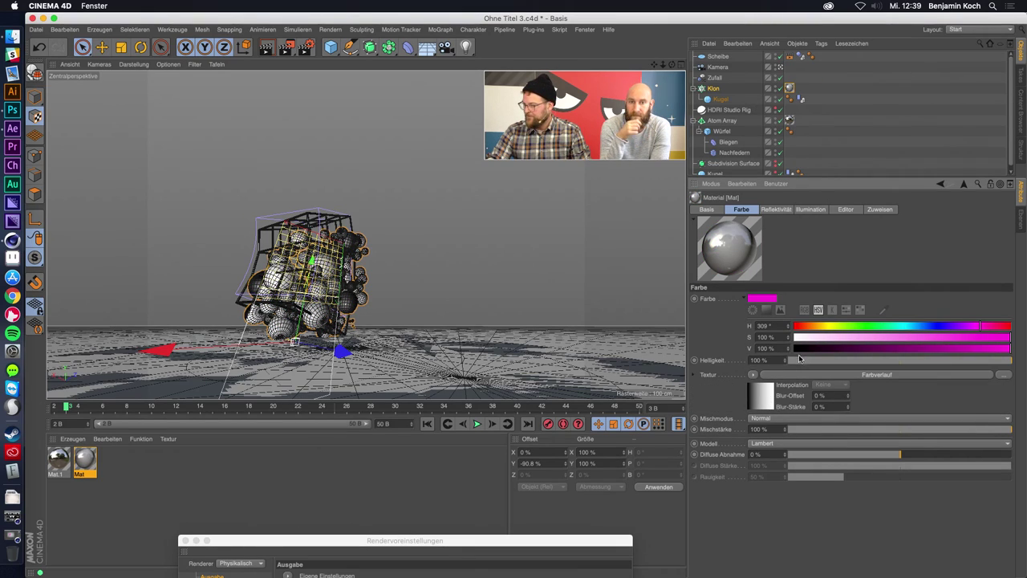
left_click(762, 398)
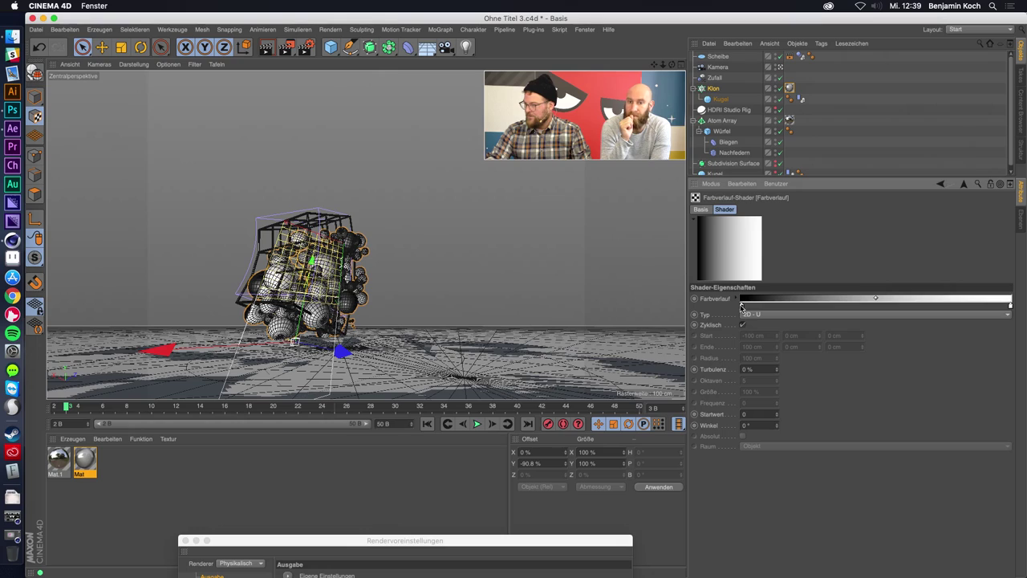
Set the gradient's left knot to yellow and its right knot to magenta.
double_click(741, 305)
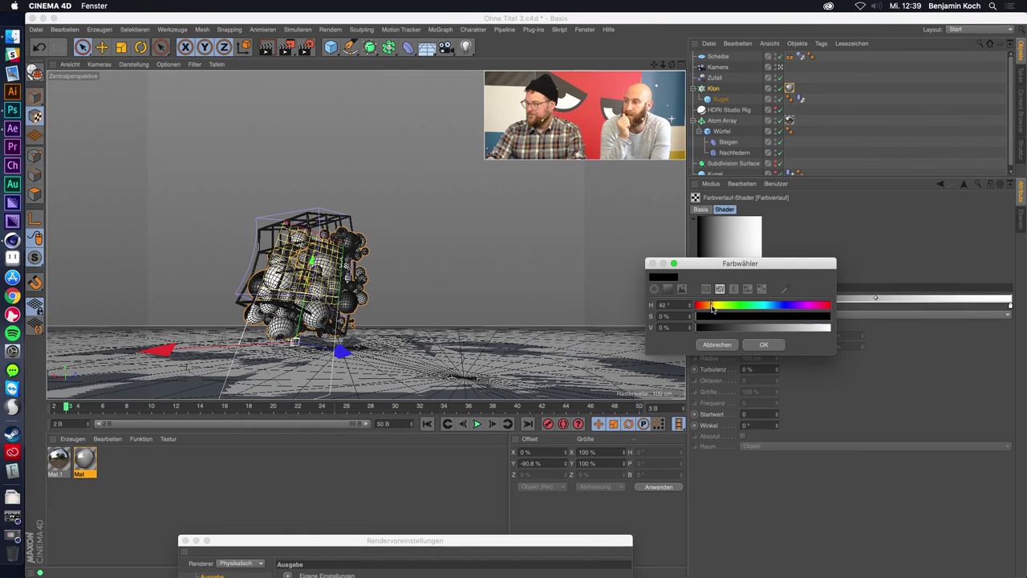
left_click_drag(729, 321, 854, 330)
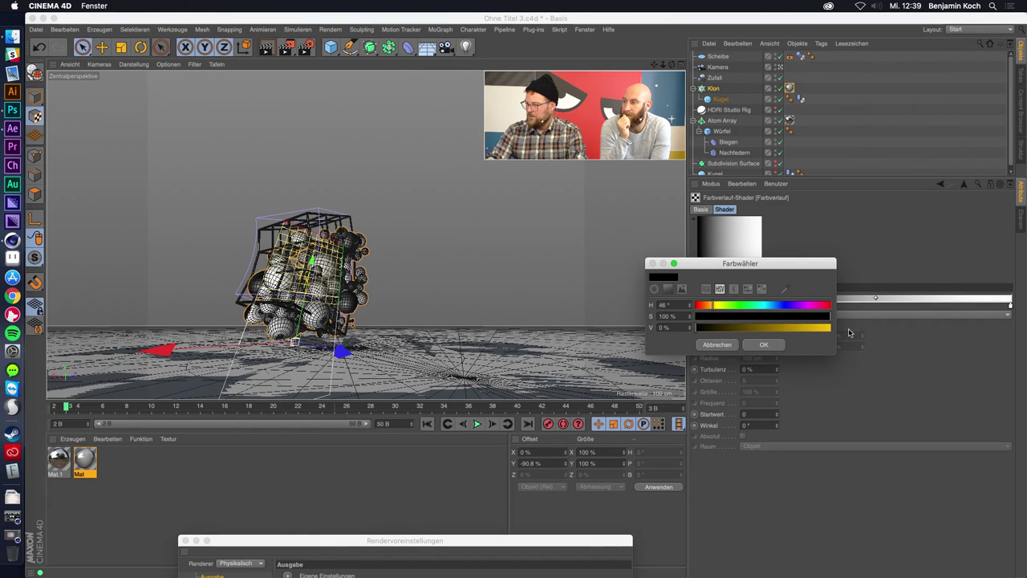
left_click(773, 345)
double_click(1010, 307)
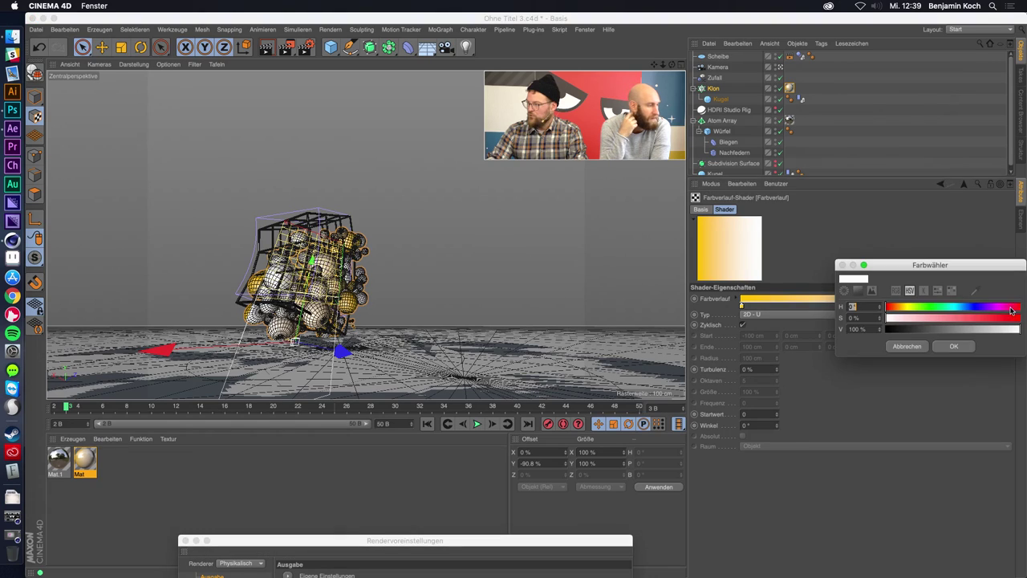
mouse_move(923, 309)
left_mouse_down()
mouse_move(999, 307)
mouse_move(1024, 322)
left_mouse_up()
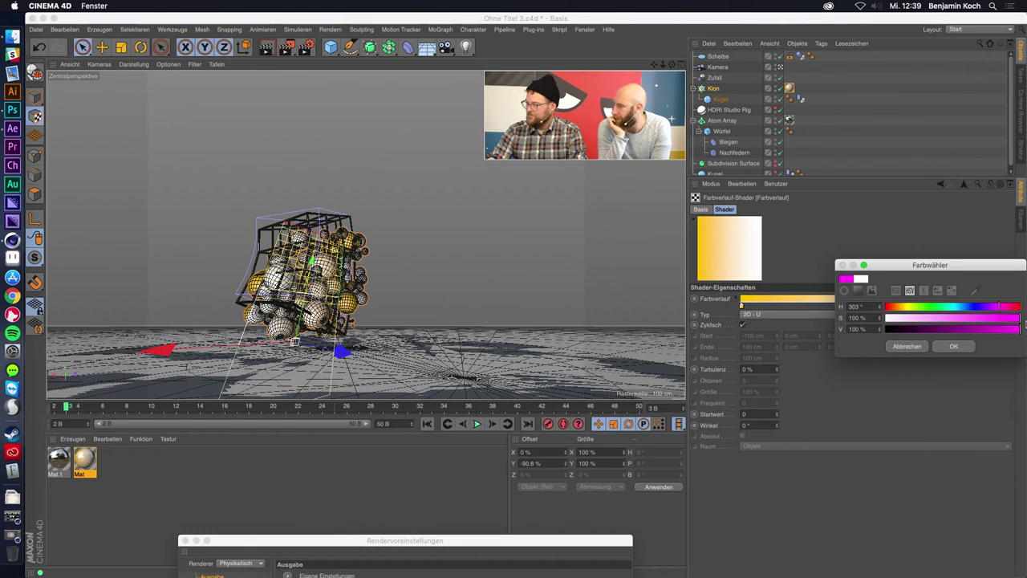
left_click(953, 346)
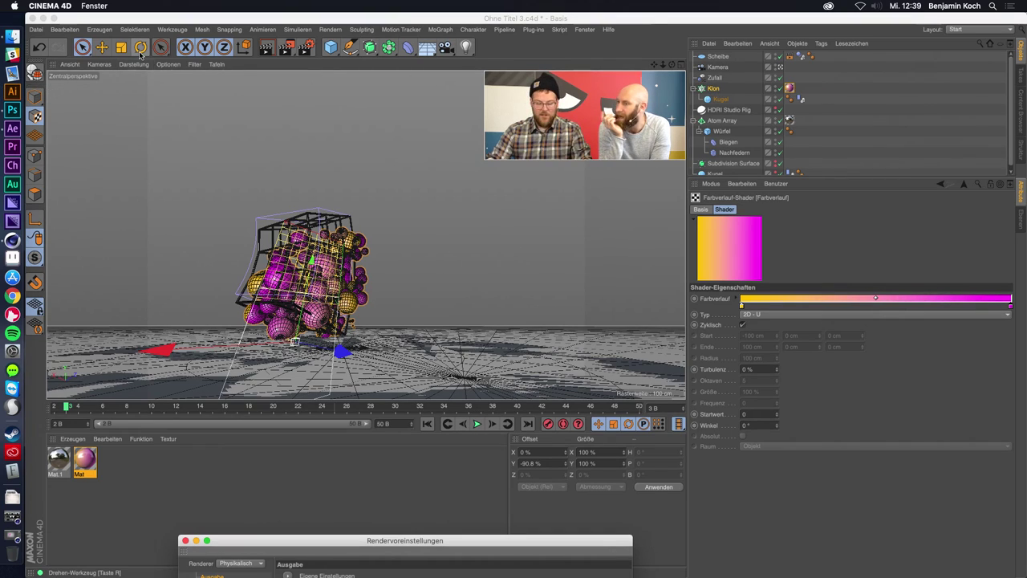
Stretch, raise and rotate the flat texture projection about 90 degrees over the spheres.
left_click_drag(234, 268, 301, 283)
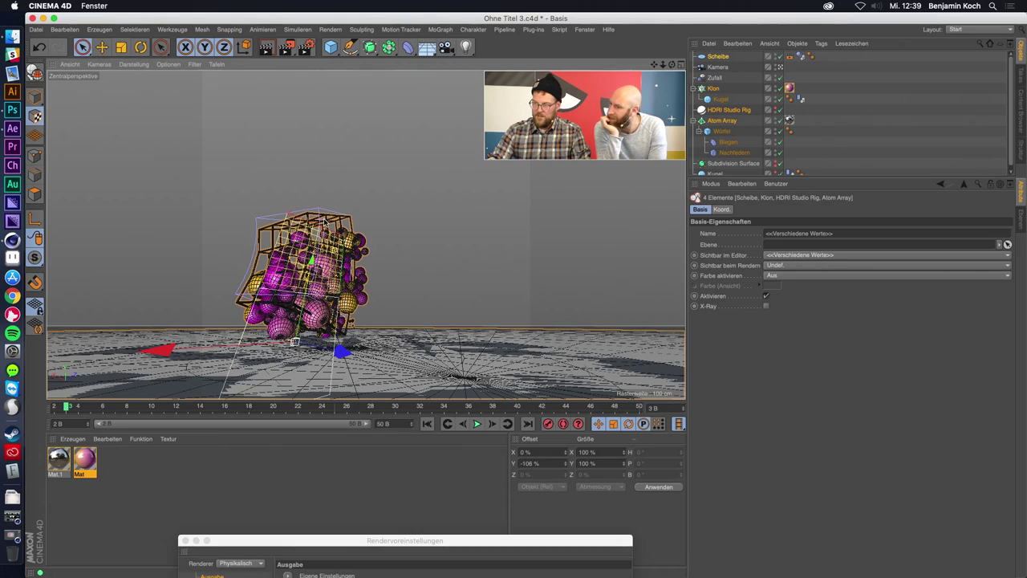
key("r")
left_click_drag(323, 263, 291, 388)
left_click_drag(154, 350, 379, 389)
left_click_drag(312, 259, 350, 221)
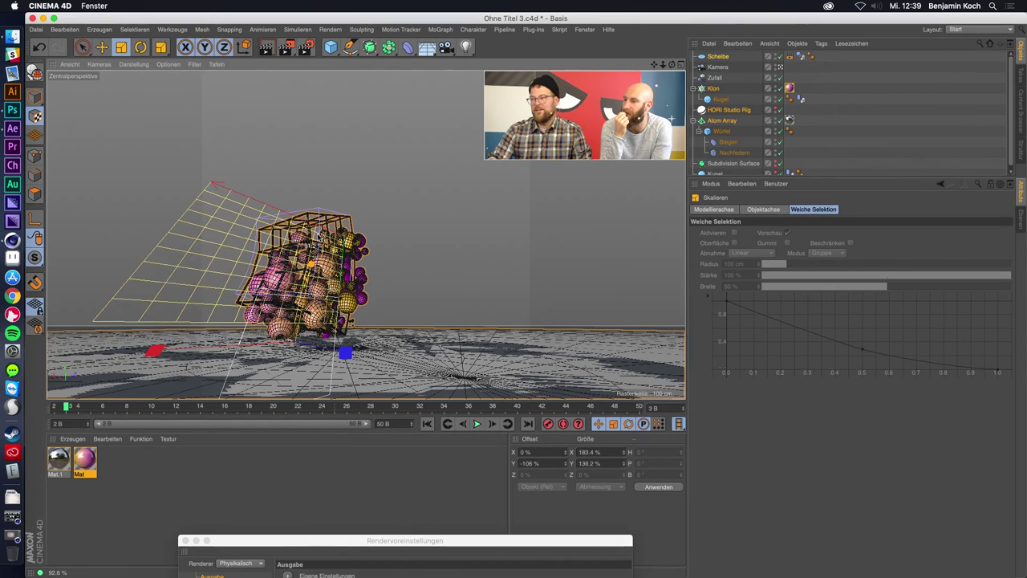
key("e")
left_click_drag(310, 261, 334, 150)
key("r")
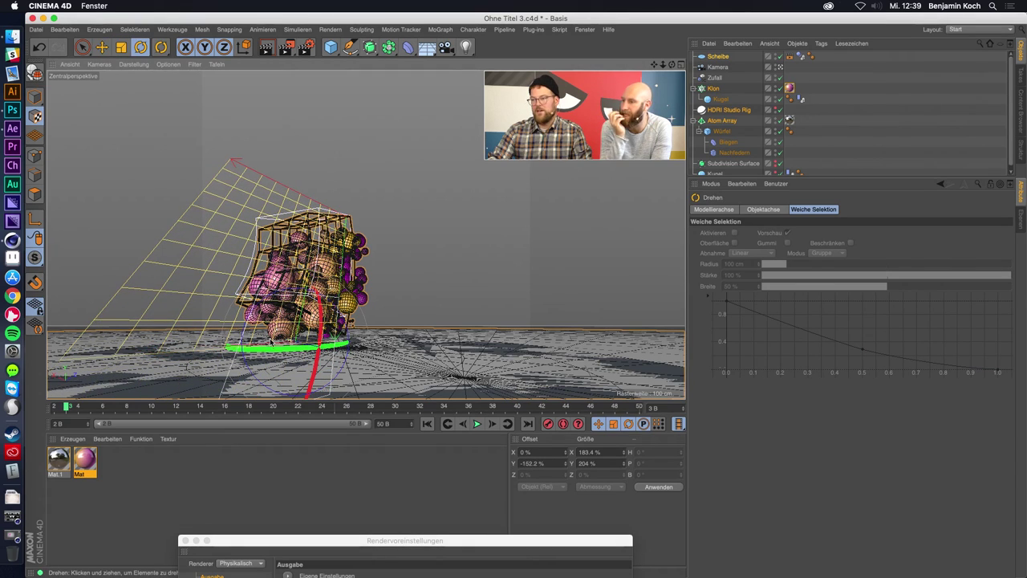
left_click_drag(321, 347, 253, 287)
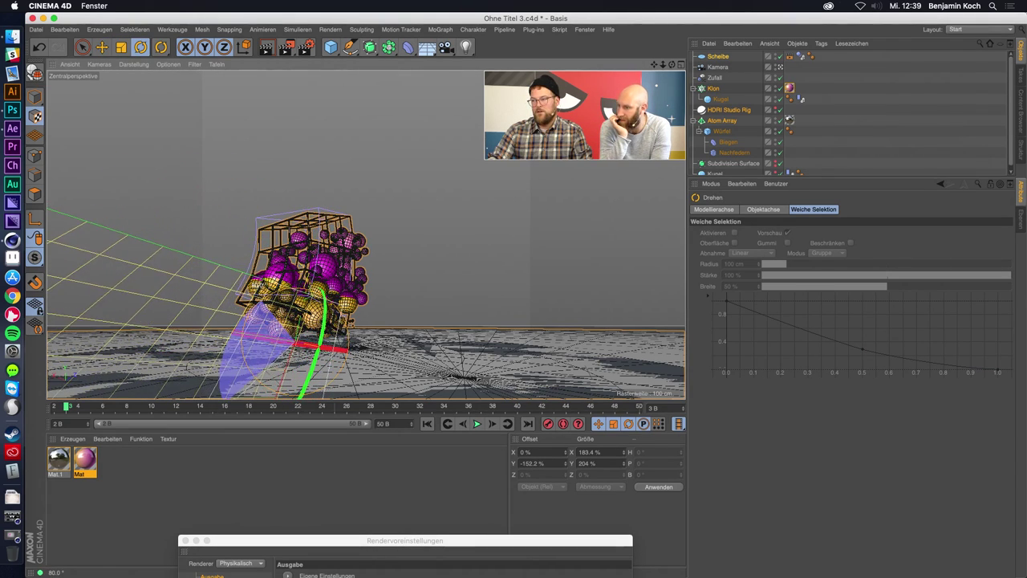
key("e")
left_click_drag(287, 384, 367, 207)
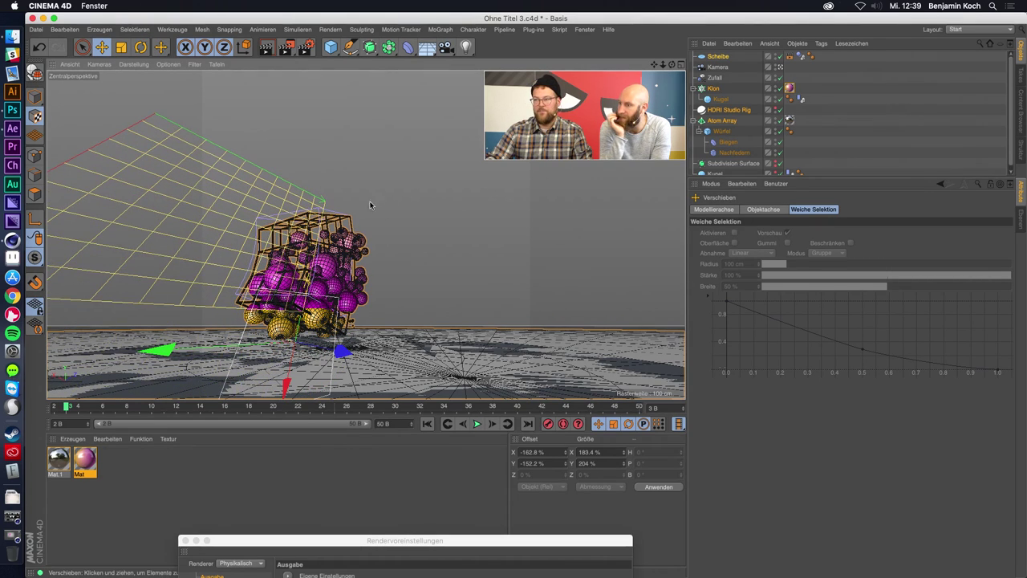
Switch to a free view and slide the texture offset further along X.
left_click(783, 70)
scroll(194, 248, "down", 5)
scroll(194, 248, "down", 3)
scroll(194, 248, "down", 3)
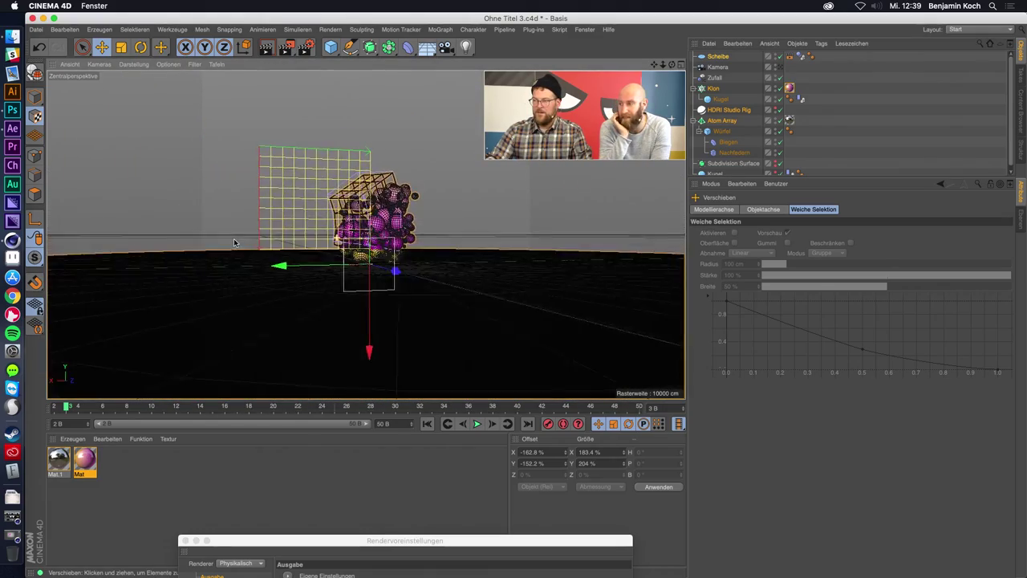
scroll(178, 243, "up", 1)
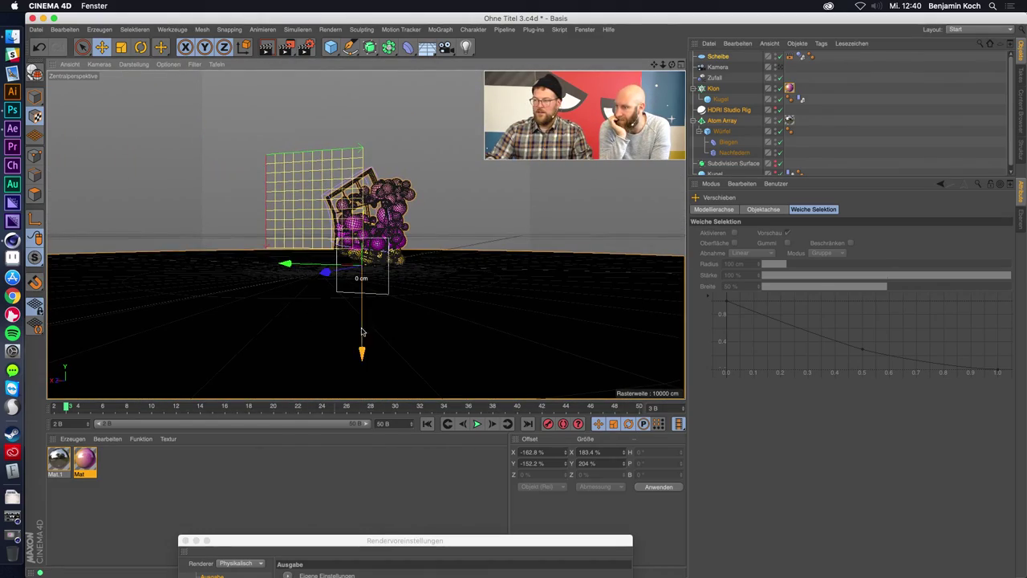
mouse_move(362, 336)
left_mouse_down()
mouse_move(362, 308)
mouse_move(362, 326)
left_mouse_up()
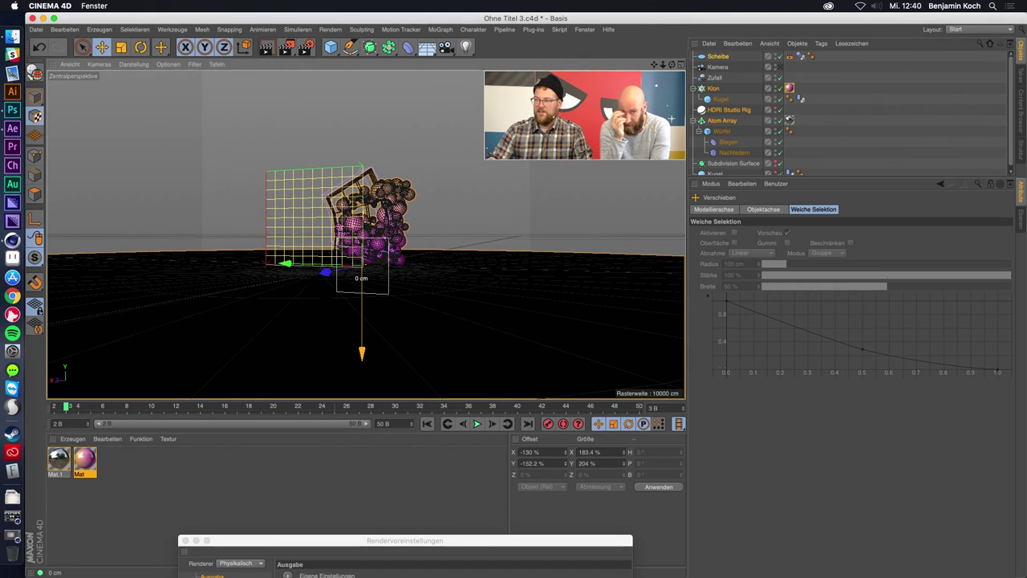
left_click_drag(566, 452, 566, 450)
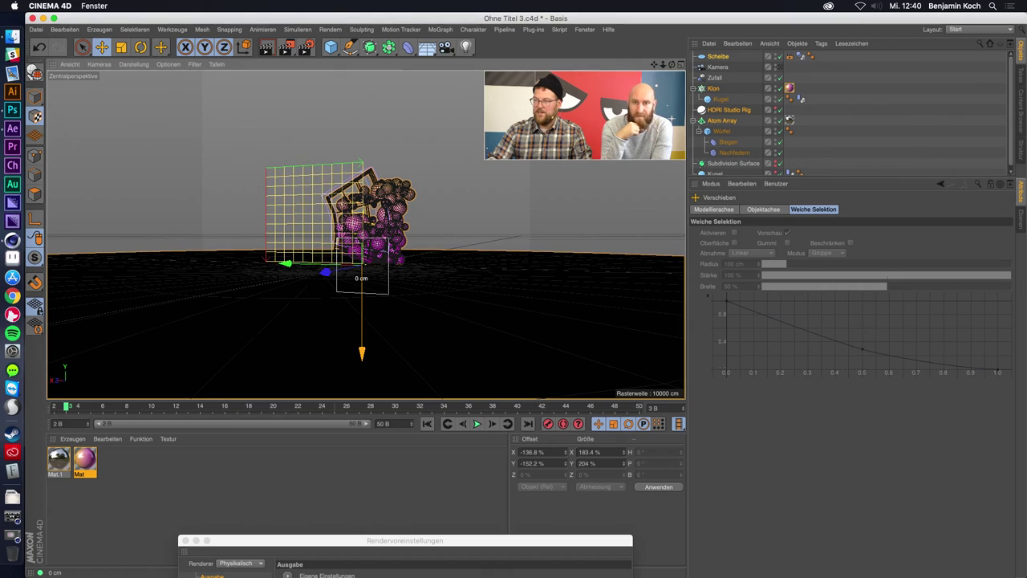
left_click_drag(437, 160, 433, 185, "alt")
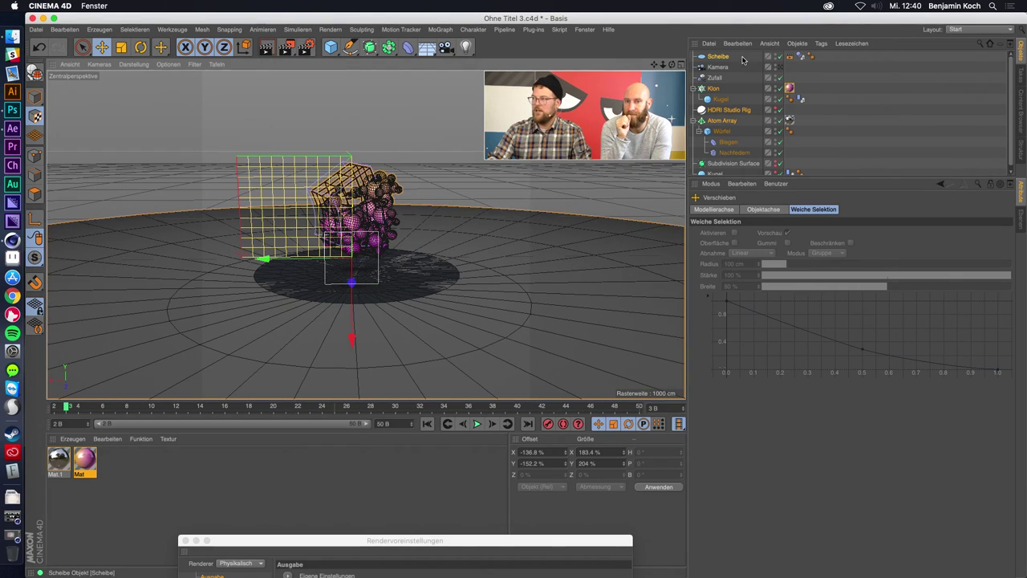
Scale the projection to 329 % wide, nudge it to Offset X −253.2 %, and rewind.
left_click(721, 99)
left_click(790, 88)
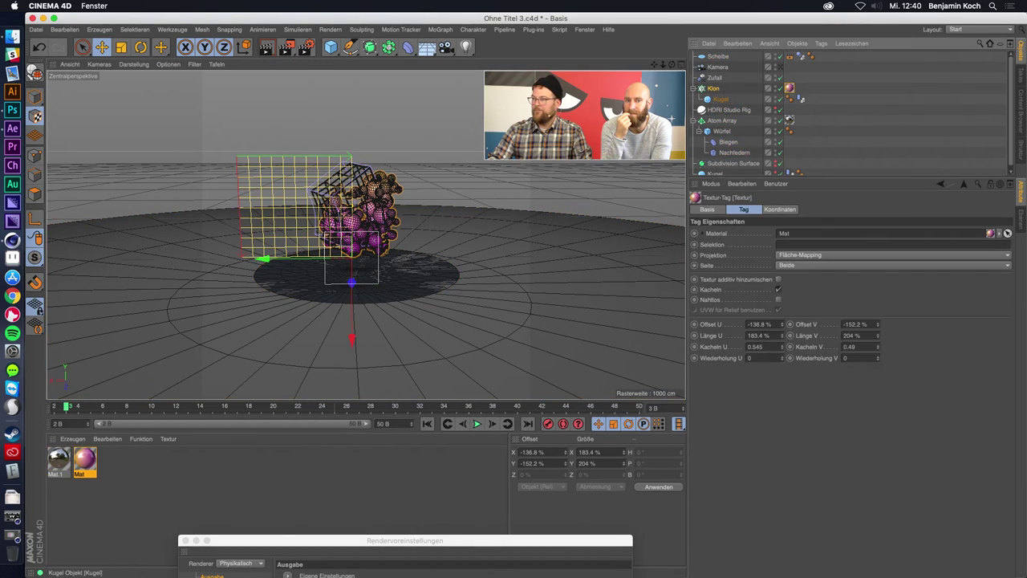
key("t")
left_click_drag(351, 350, 350, 298)
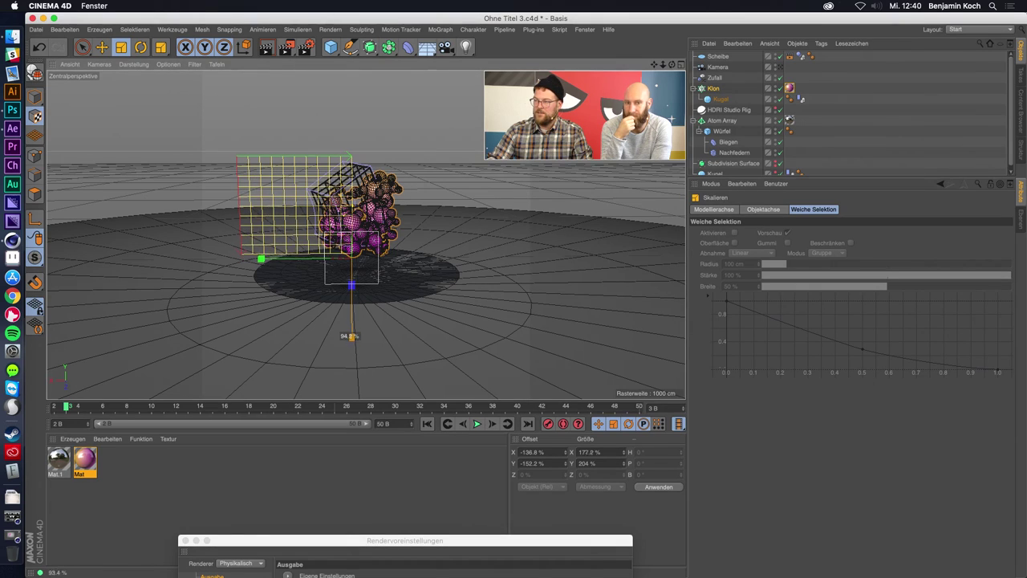
key("e")
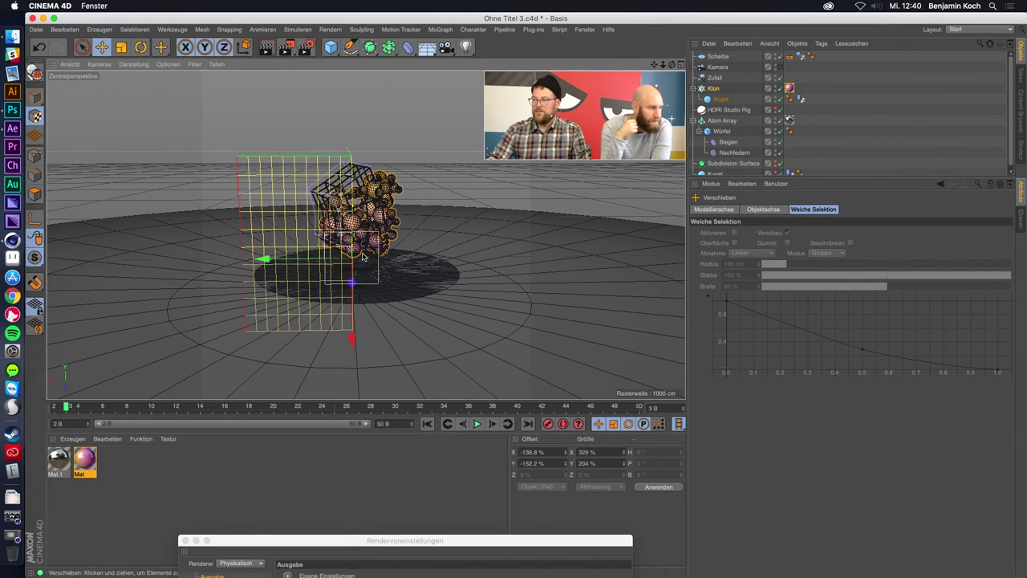
left_click_drag(350, 340, 352, 340)
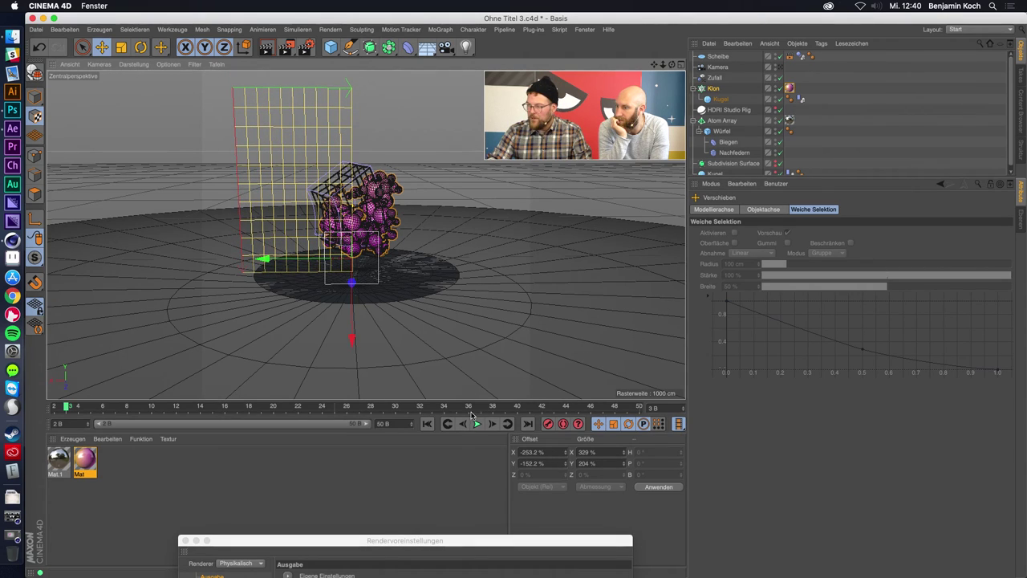
left_click(427, 425)
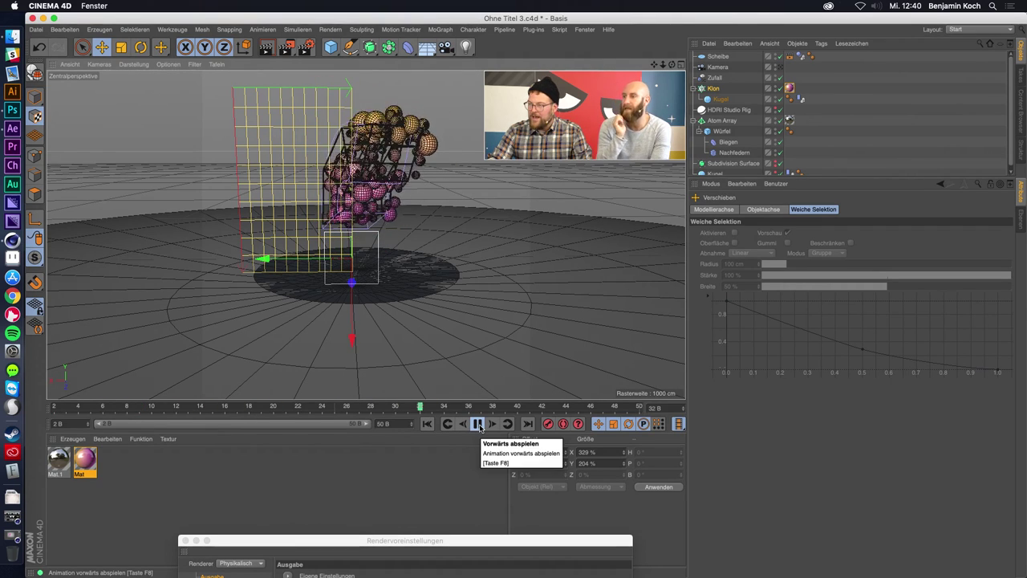
Switch the viewport back to the Kamera scene camera.
left_click(780, 67)
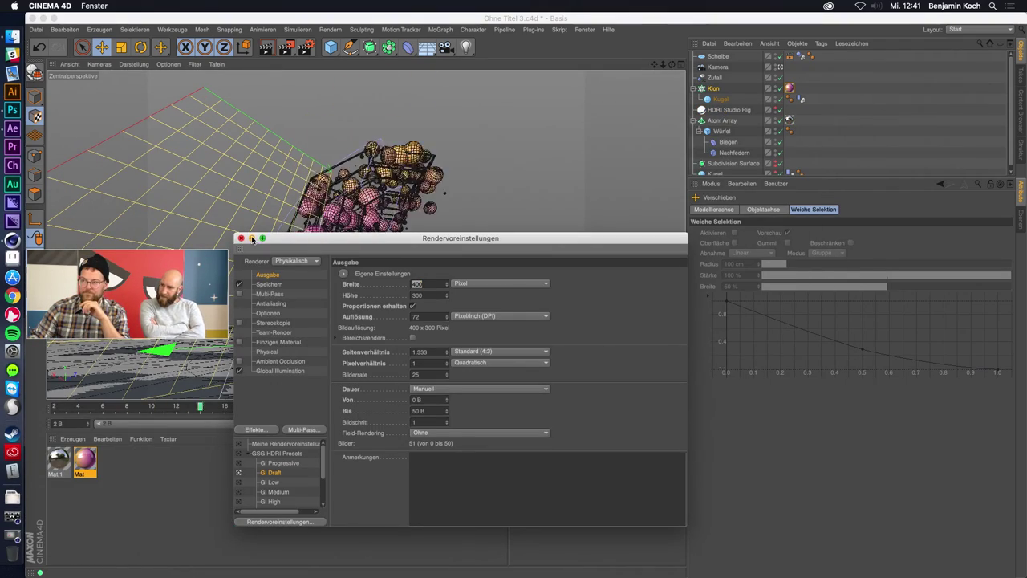
Open the Mat material's Reflektivität settings and inspect the default highlight layer.
left_click(84, 462)
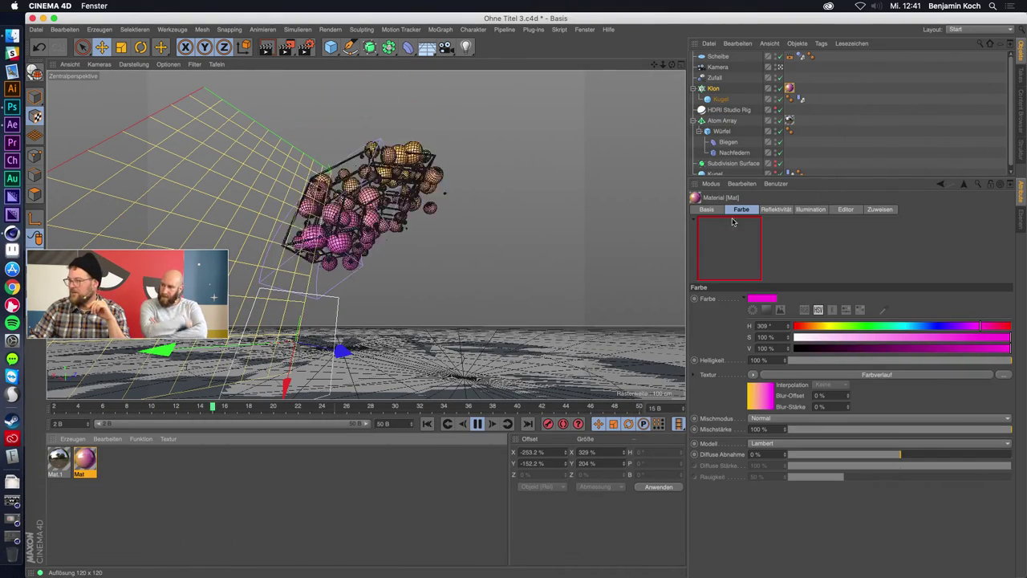
left_click(776, 210)
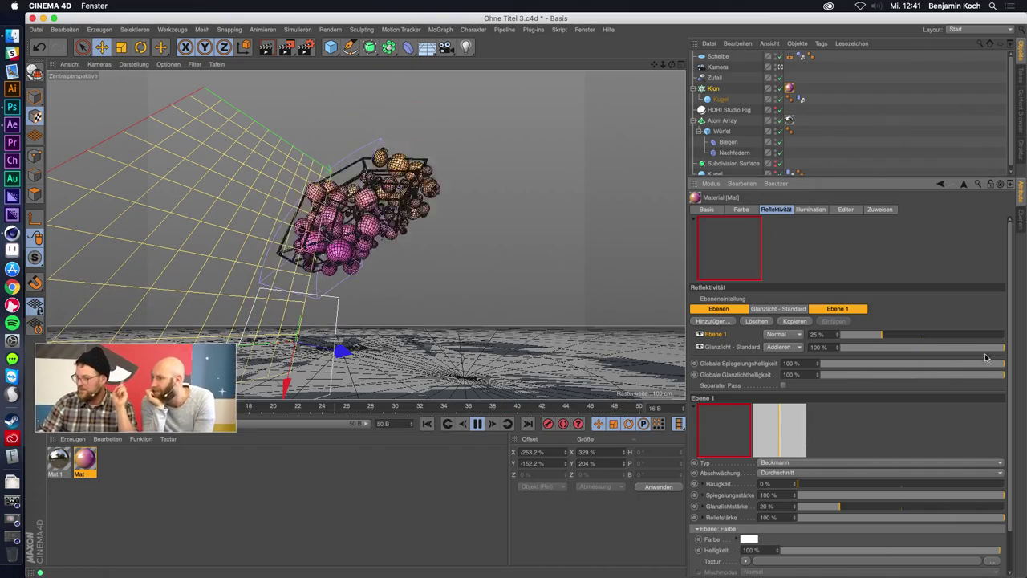
scroll(1009, 378, "down", 2)
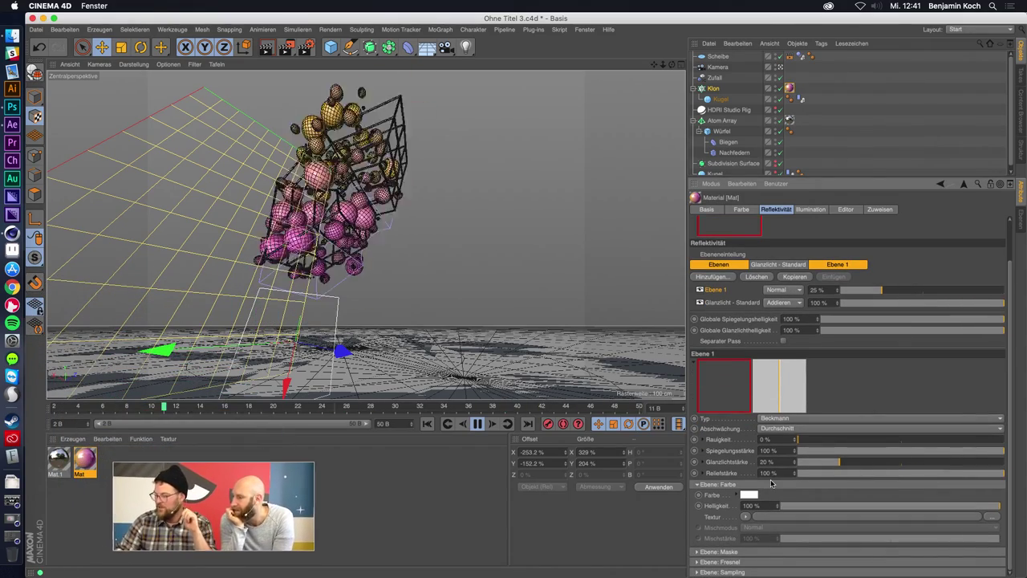
left_click(720, 429)
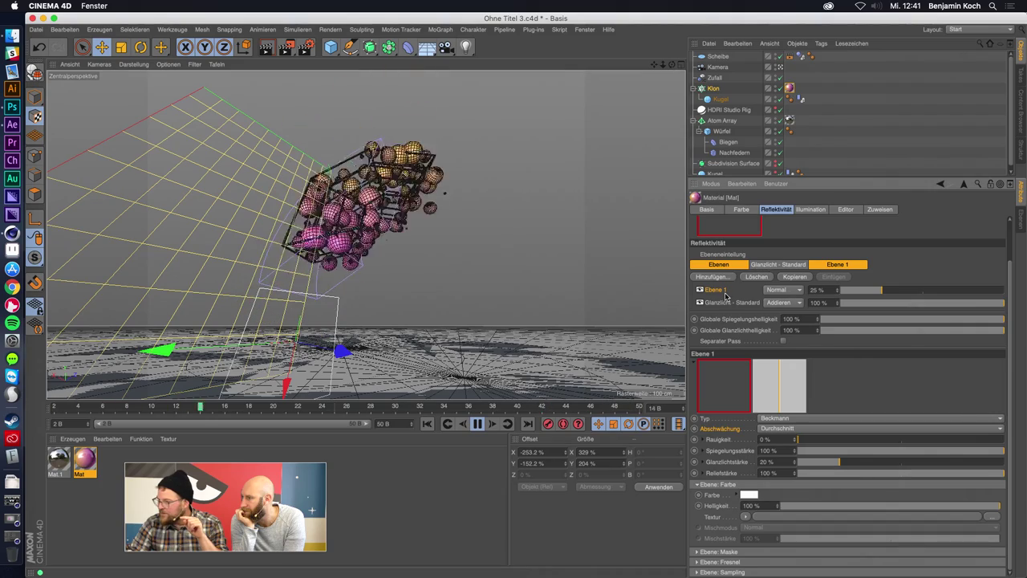
left_click(759, 265)
Rename the reflectance layer Ebene 1 to 'Spiegelung'.
left_click(717, 334)
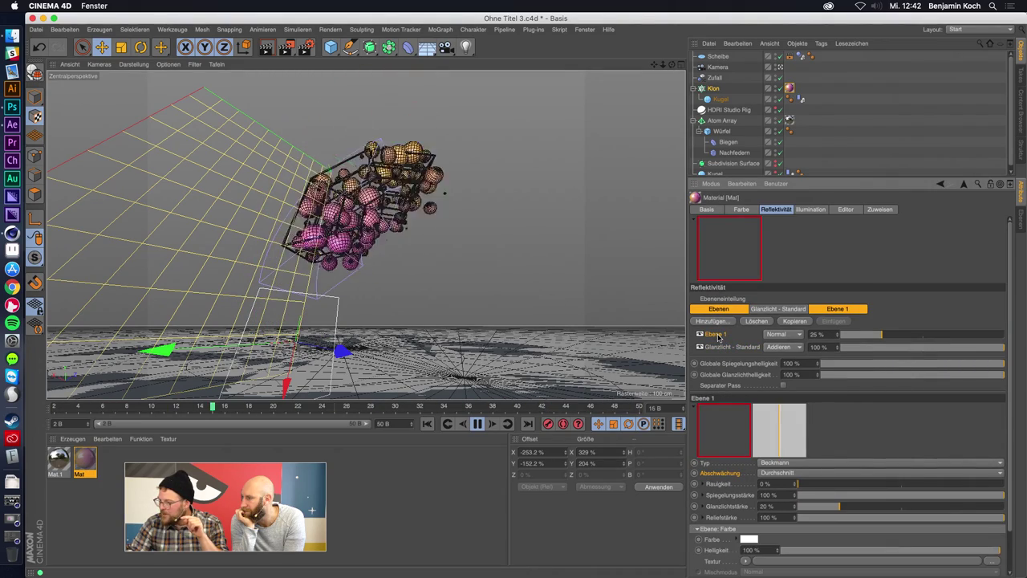
double_click(719, 334)
type("Spiegel")
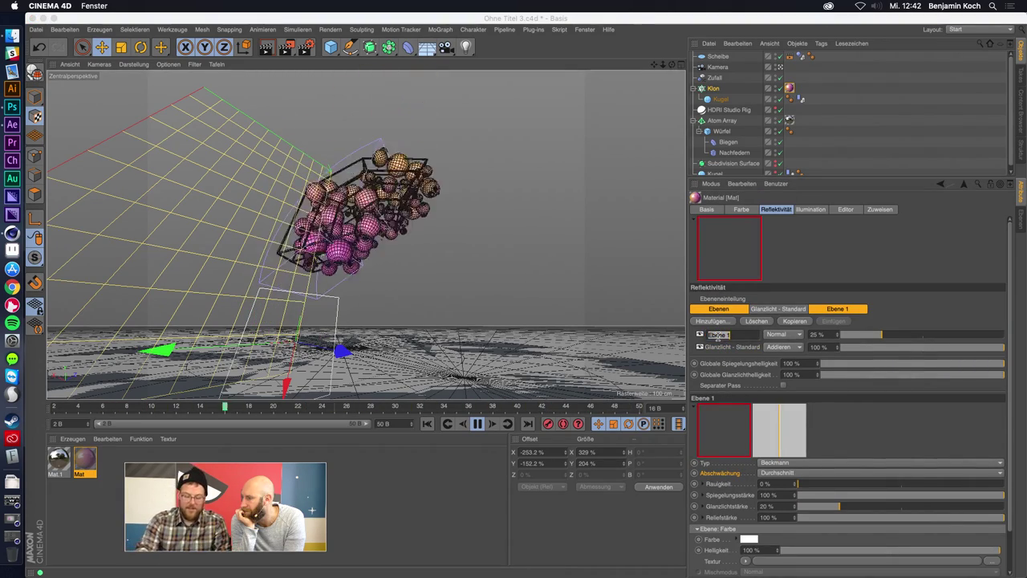
type("ung")
key("Return")
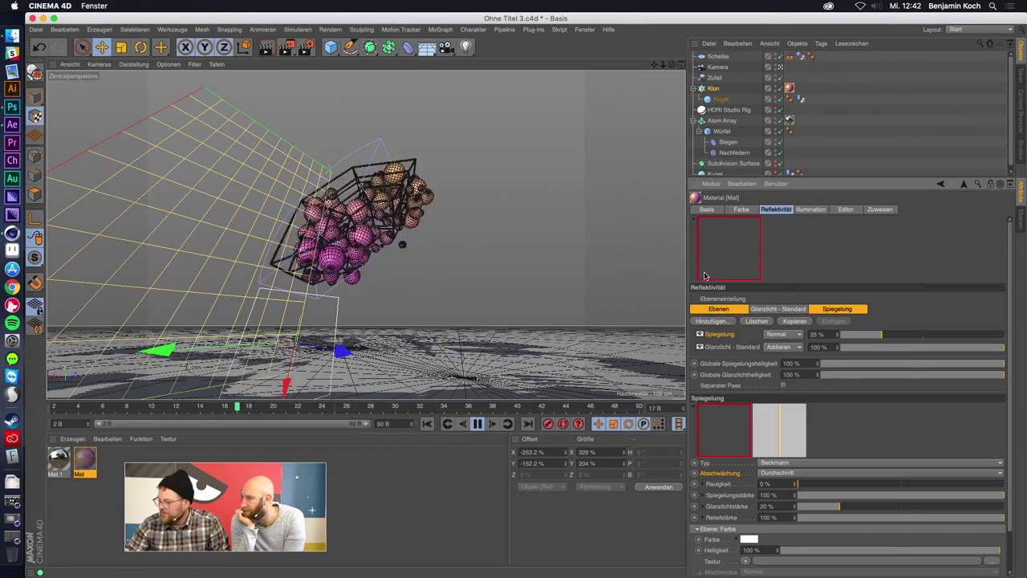
scroll(803, 444, "down", 2)
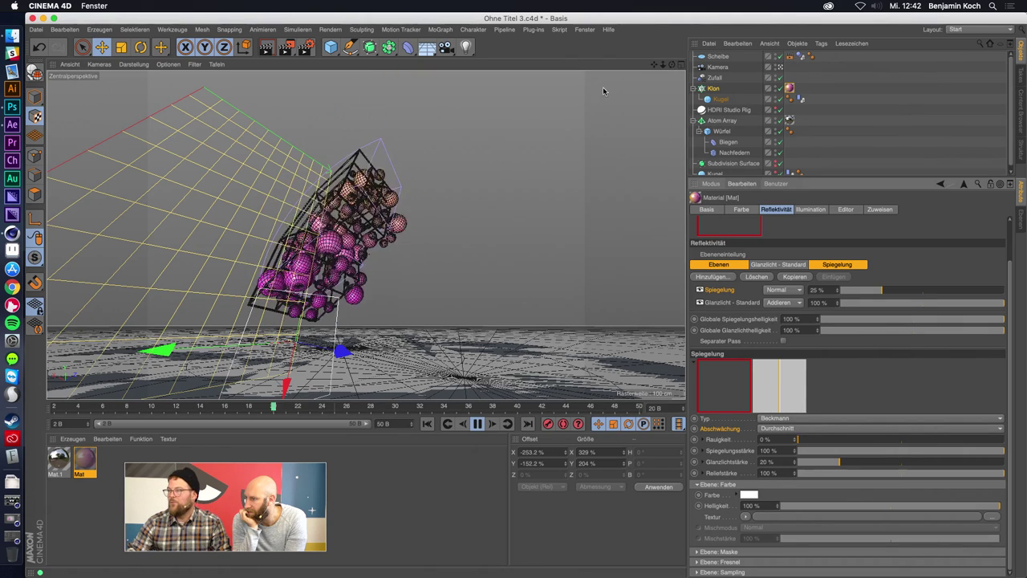
left_click(562, 30)
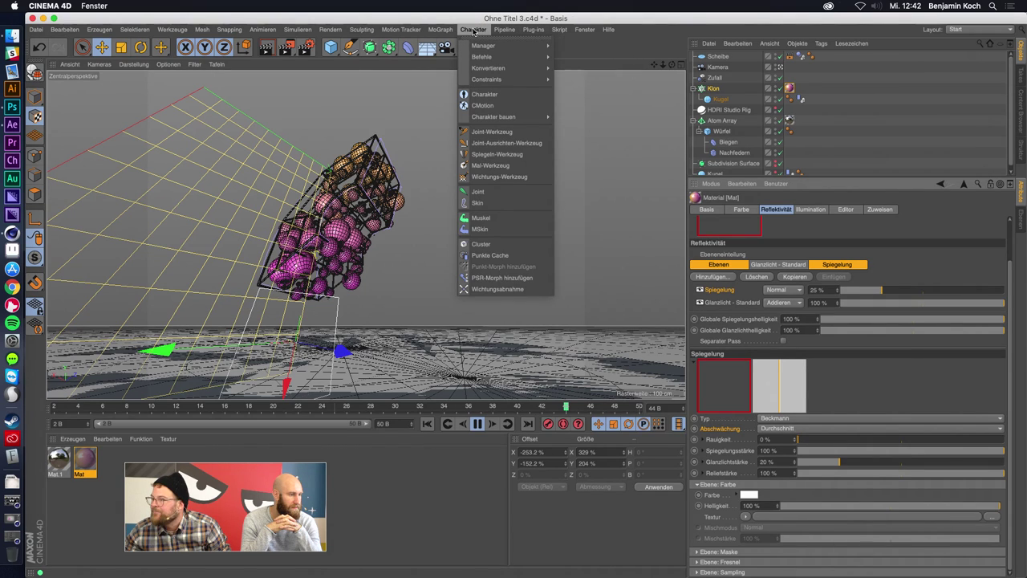
Add an XPresso tag to Klon via command search and centre the XPresso editor.
key("shift+c")
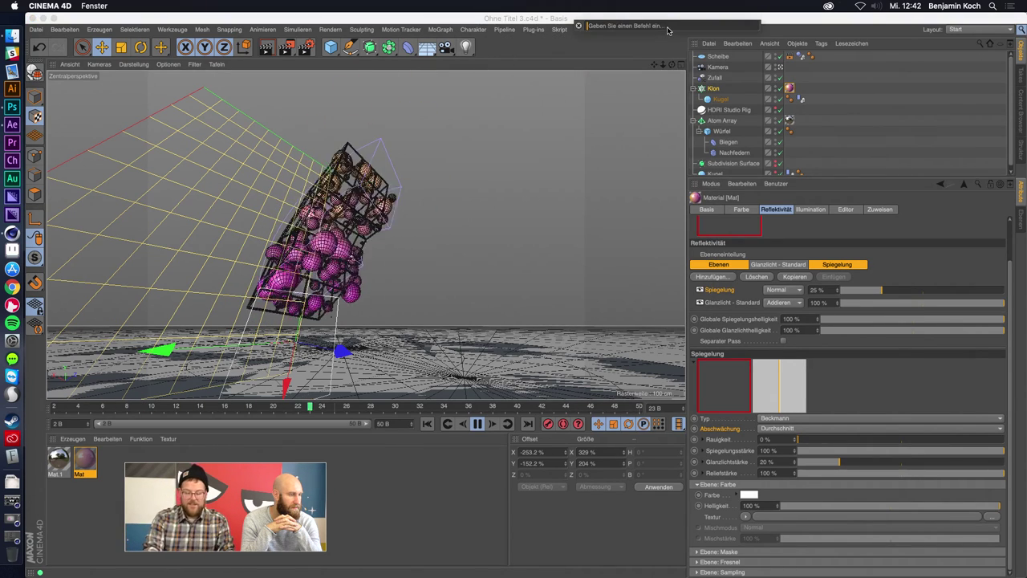
type("xpresso")
key("Return")
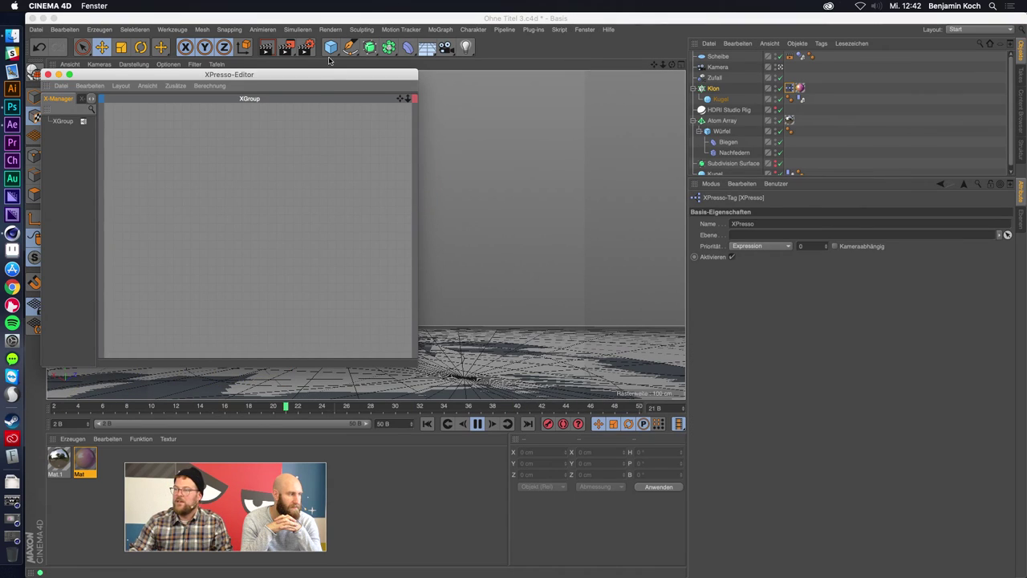
mouse_move(314, 78)
left_mouse_down()
mouse_move(614, 236)
mouse_move(509, 202)
mouse_move(494, 235)
left_mouse_up()
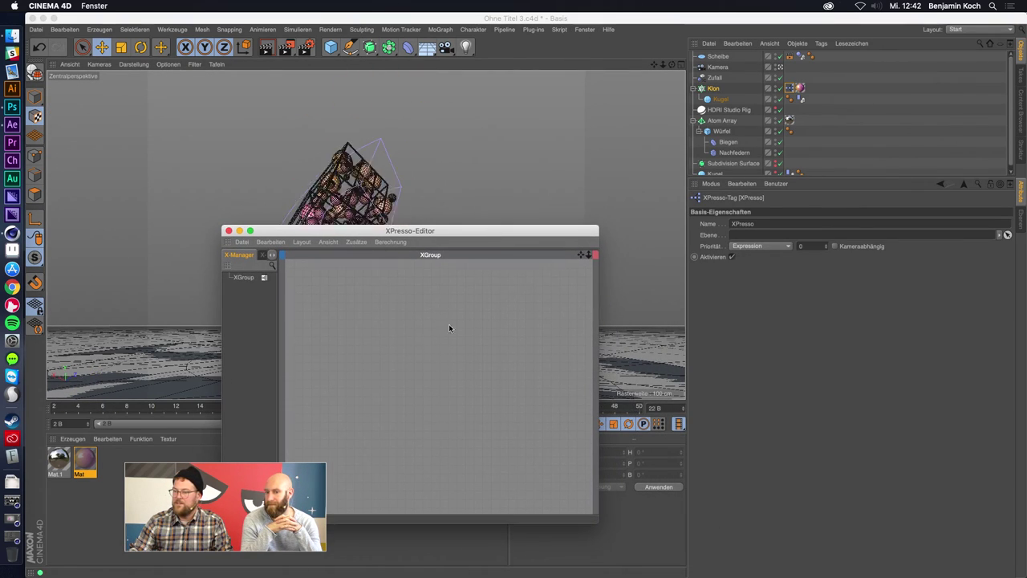
Add Mat as an XPresso node and expose its Spiegelung.Glanzlichtstärke input port.
left_click(85, 460)
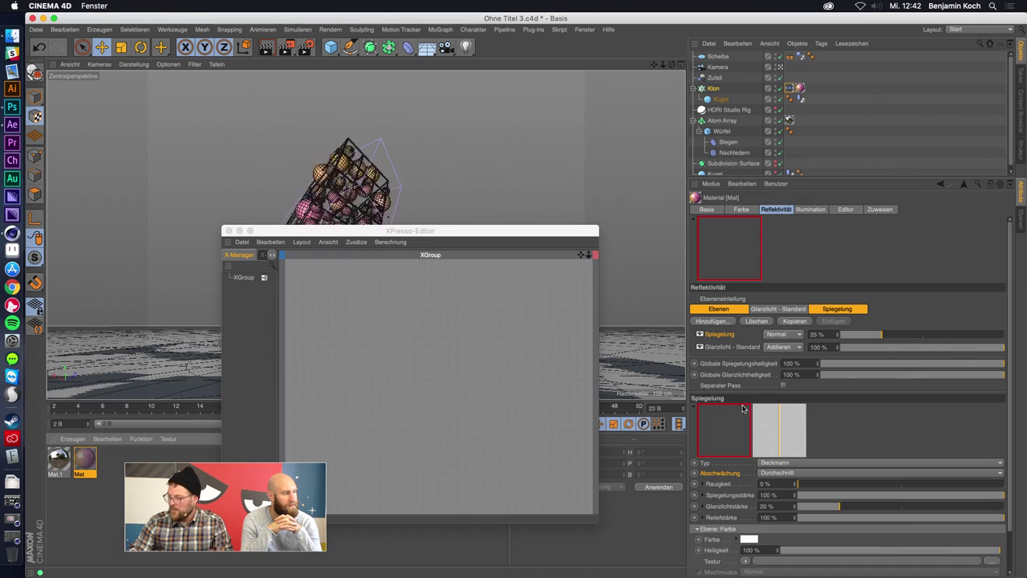
scroll(718, 385, "down", 2)
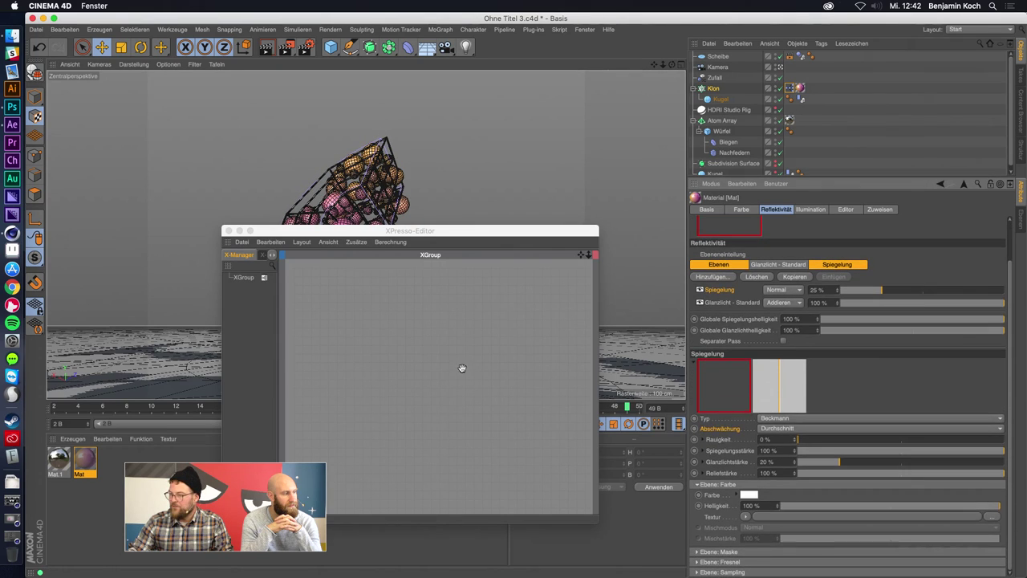
left_click_drag(85, 462, 325, 329)
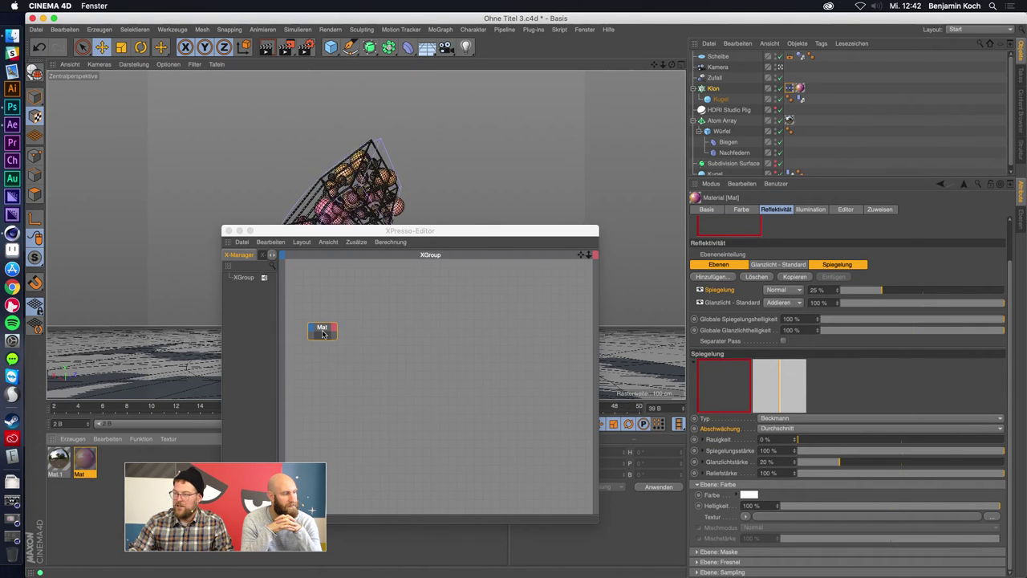
left_click(333, 327)
left_click(312, 328)
key("Escape")
left_click_drag(324, 327, 455, 318)
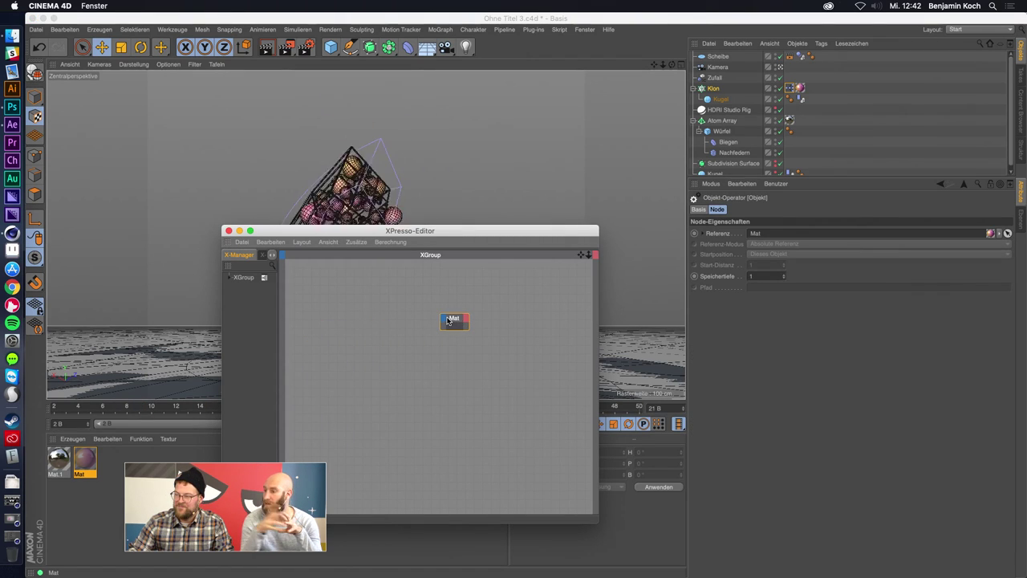
left_click(444, 320)
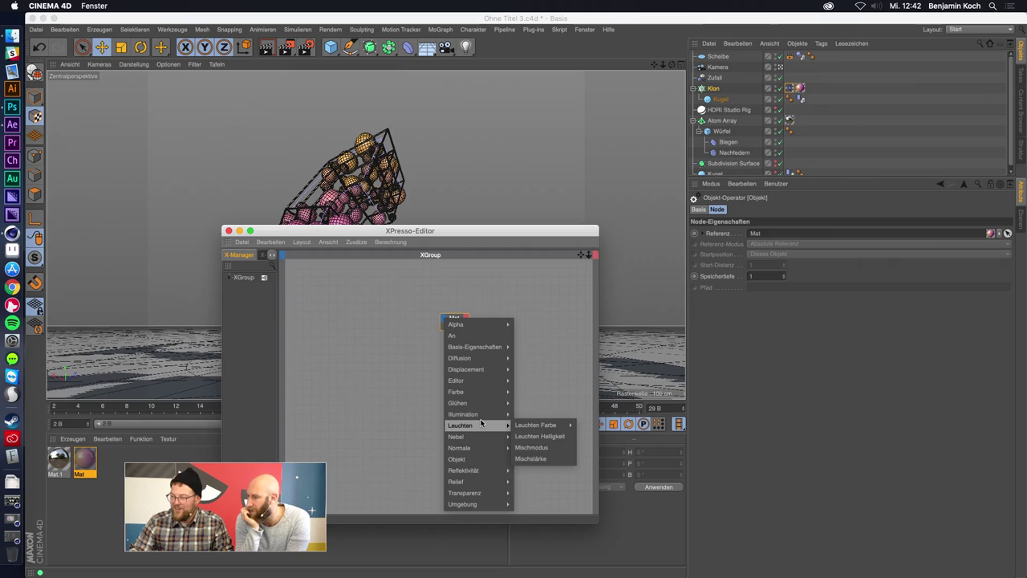
mouse_move(464, 470)
mouse_move(554, 515)
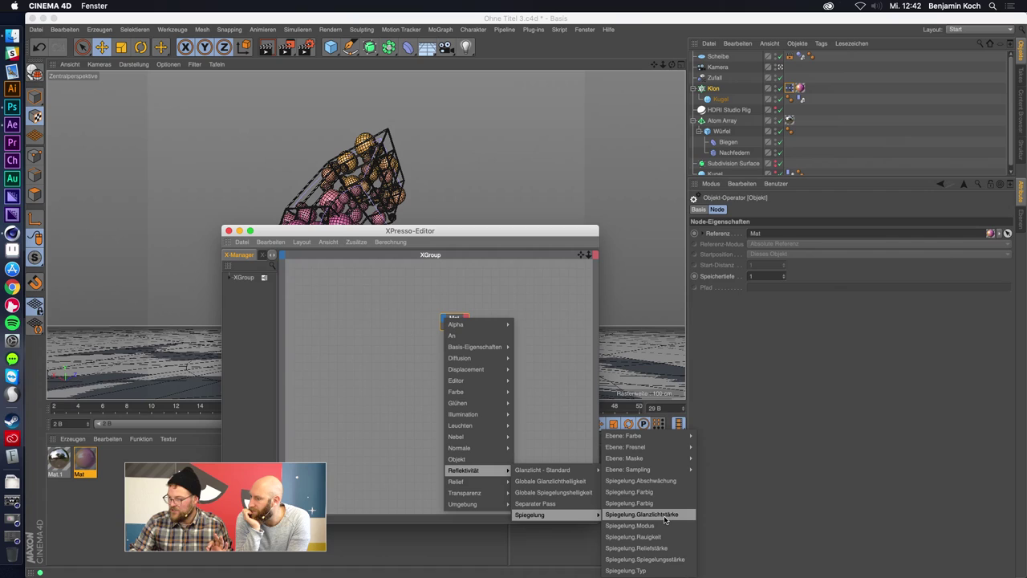
left_click(664, 520)
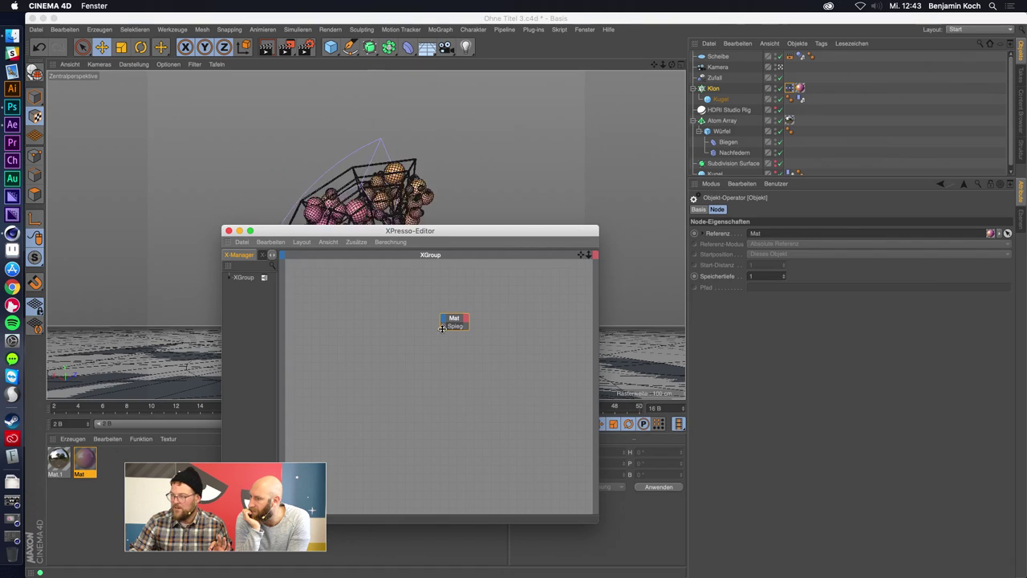
Enlarge the Mat node, add an XPresso Noise node and place it above the Mat node.
mouse_move(468, 330)
left_mouse_down()
mouse_move(490, 371)
mouse_move(556, 399)
left_mouse_up()
right_click(352, 358)
mouse_move(442, 362)
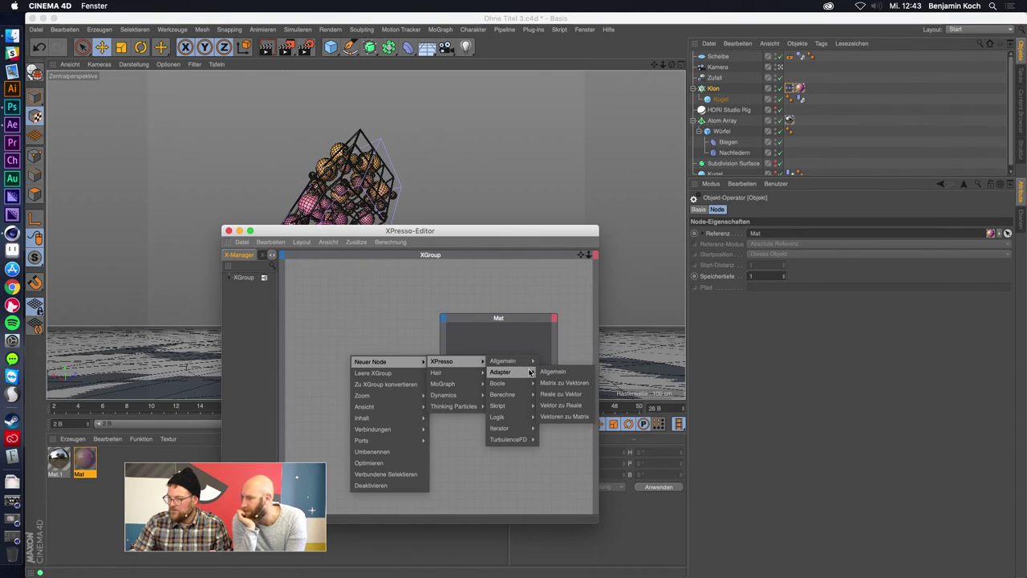
mouse_move(504, 361)
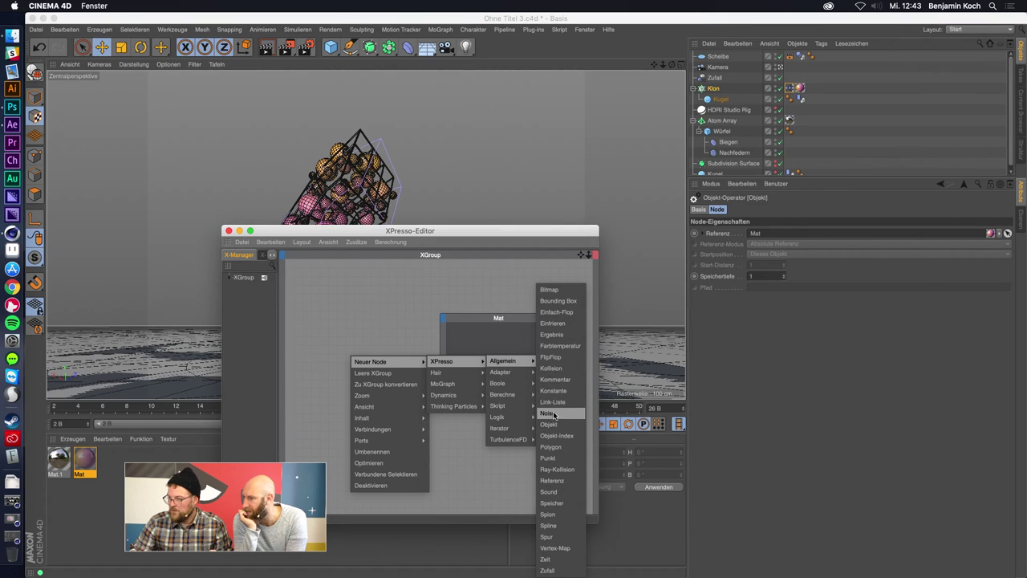
left_click(553, 414)
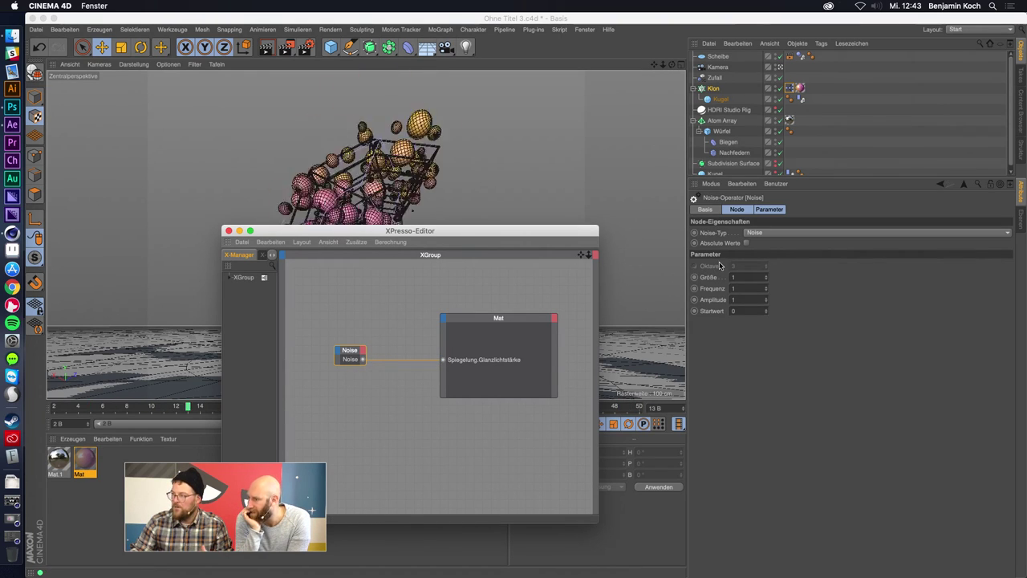
left_click_drag(350, 347, 365, 285)
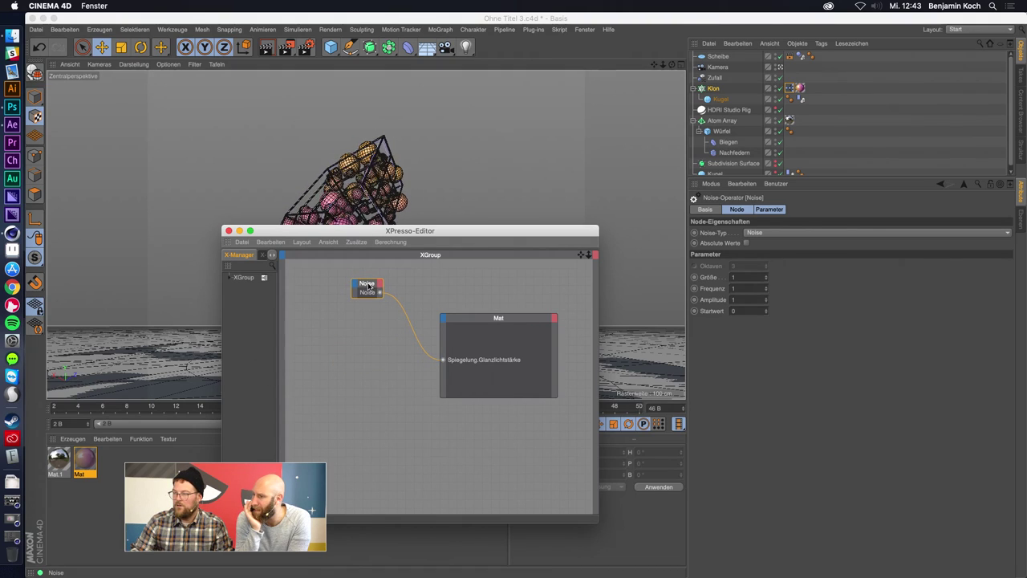
Set the Noise node's Amplitude to 100 and move the node editor aside.
left_click(753, 299)
type("0")
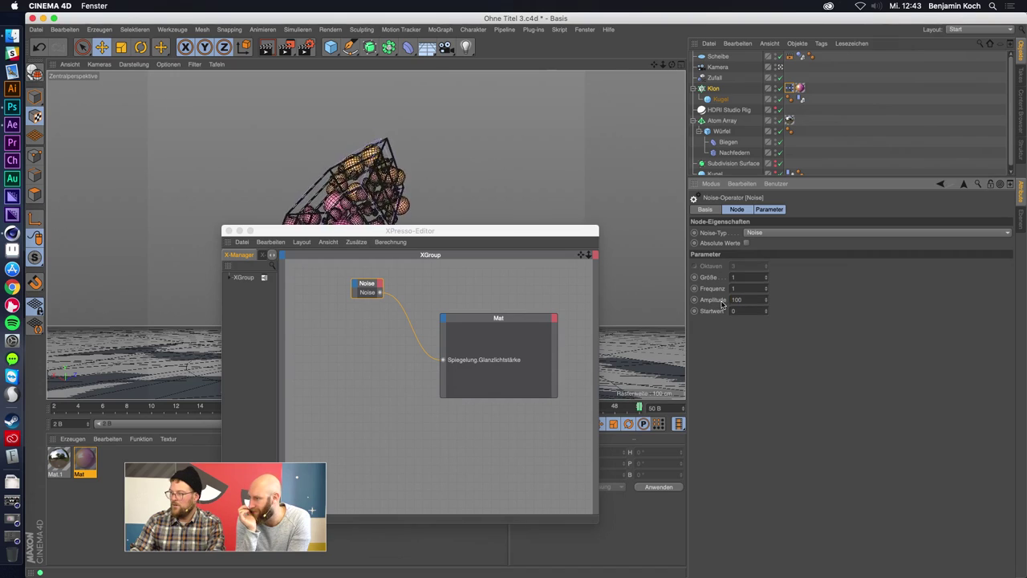
type("0")
key("Return")
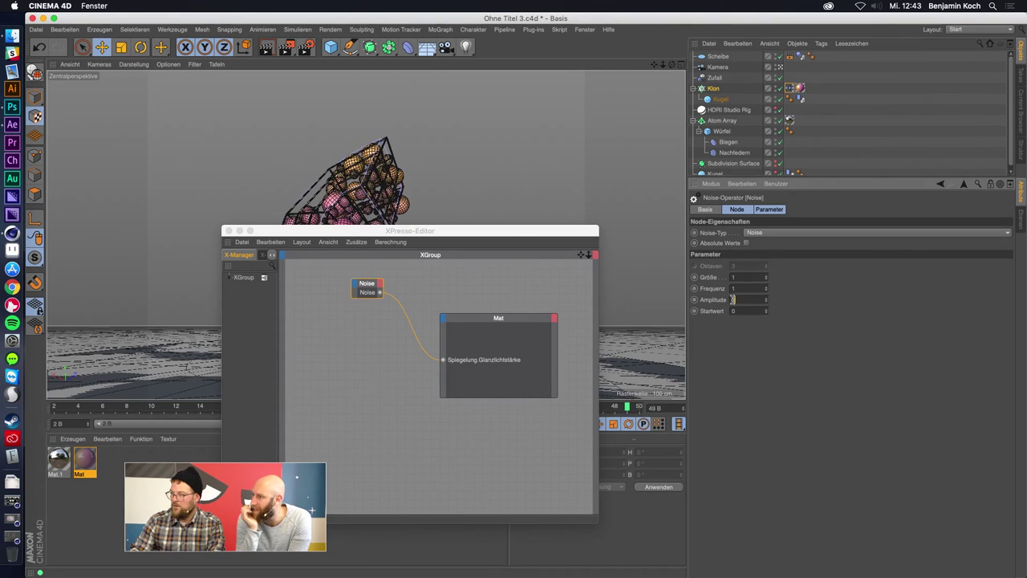
left_click_drag(472, 241, 790, 359)
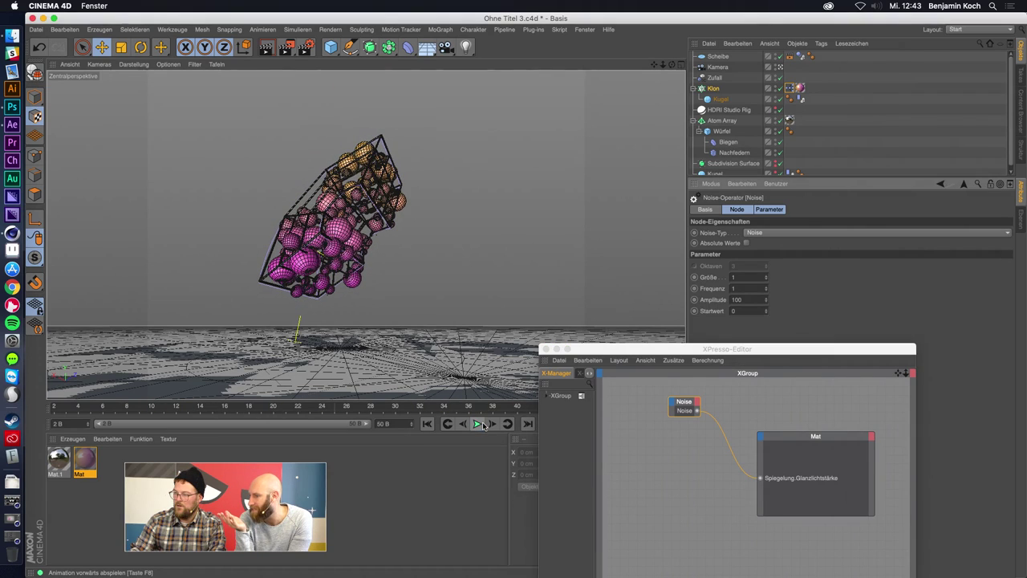
Stop playback and render a preview region around the spheres.
left_click(477, 423)
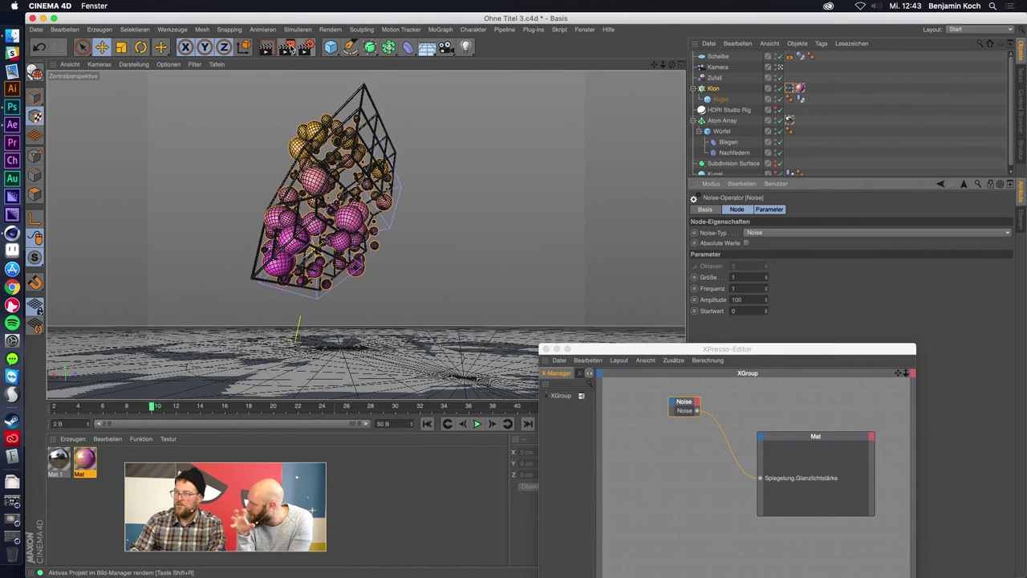
left_click_drag(290, 49, 326, 67)
left_click_drag(441, 337, 192, 74)
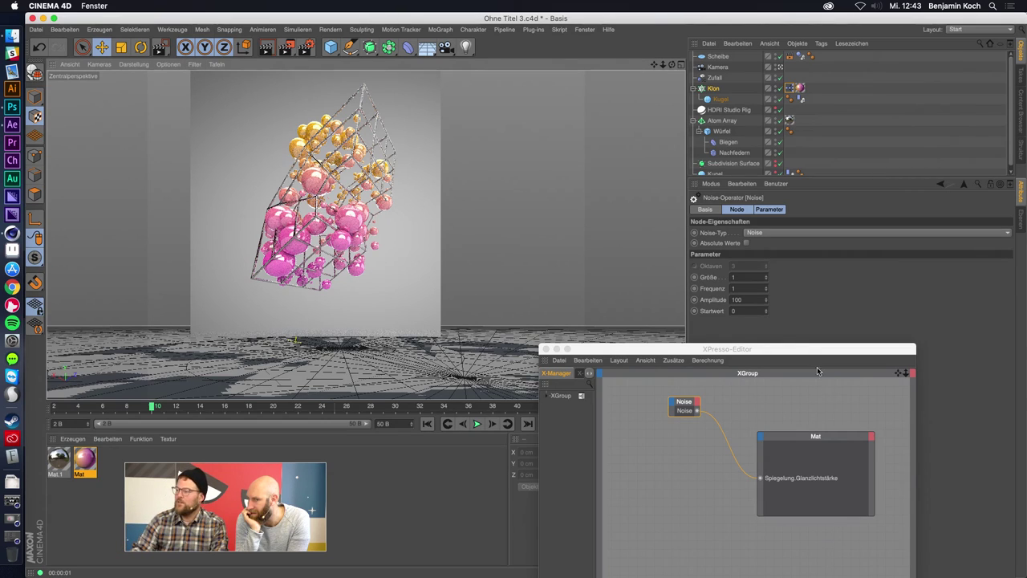
Select the Klon cloner and minimize the XPresso editor window.
left_click_drag(787, 349, 623, 312)
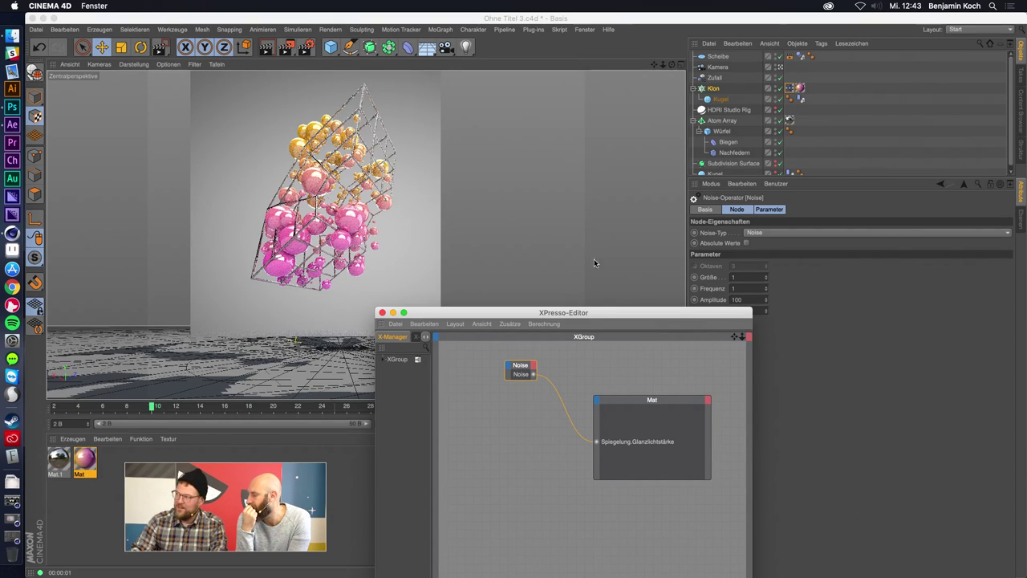
left_click(709, 89)
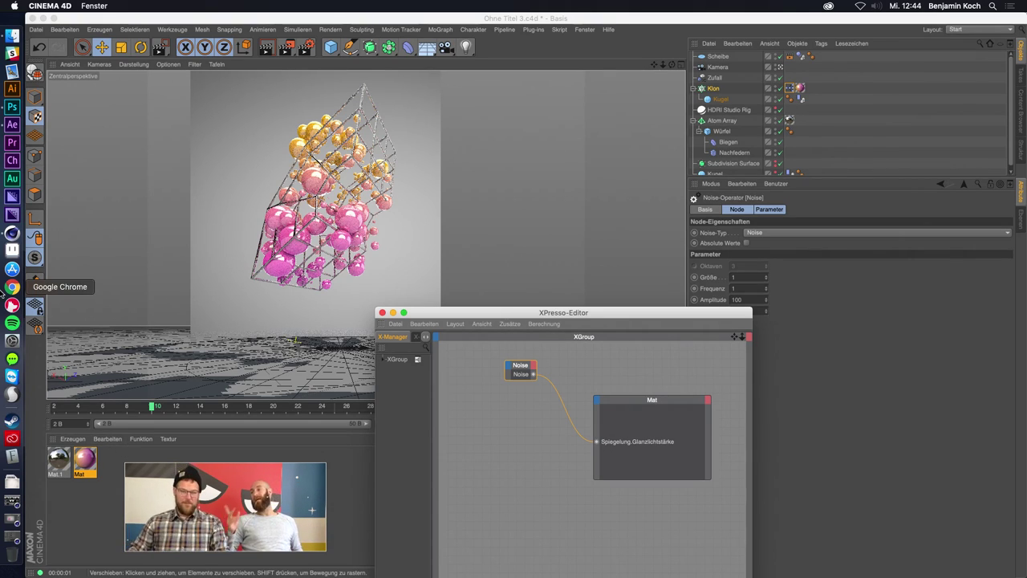
left_click(394, 312)
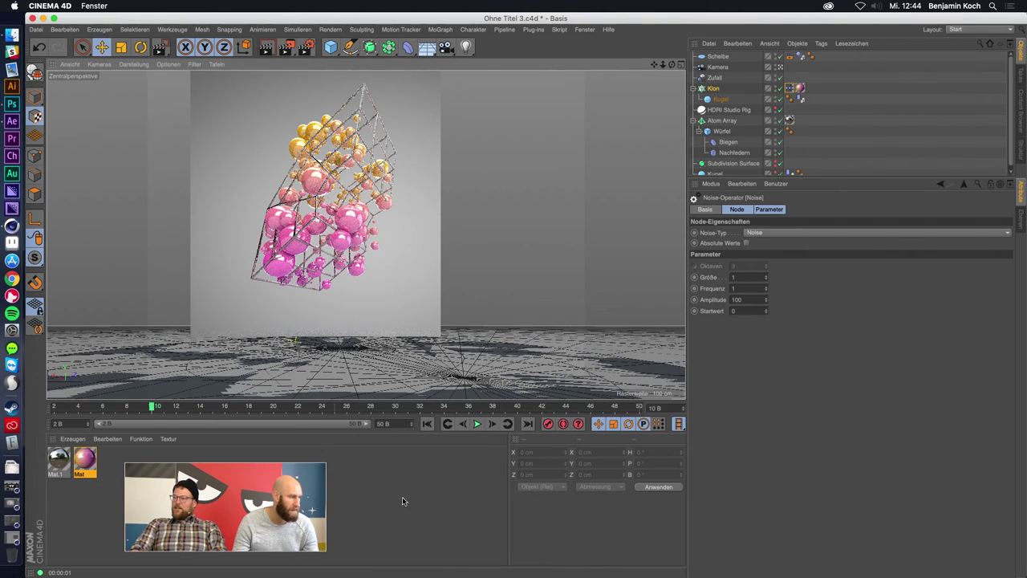
Add a Polygonreduktion deformer and place it under Würfel, above Biegen.
left_click(721, 121)
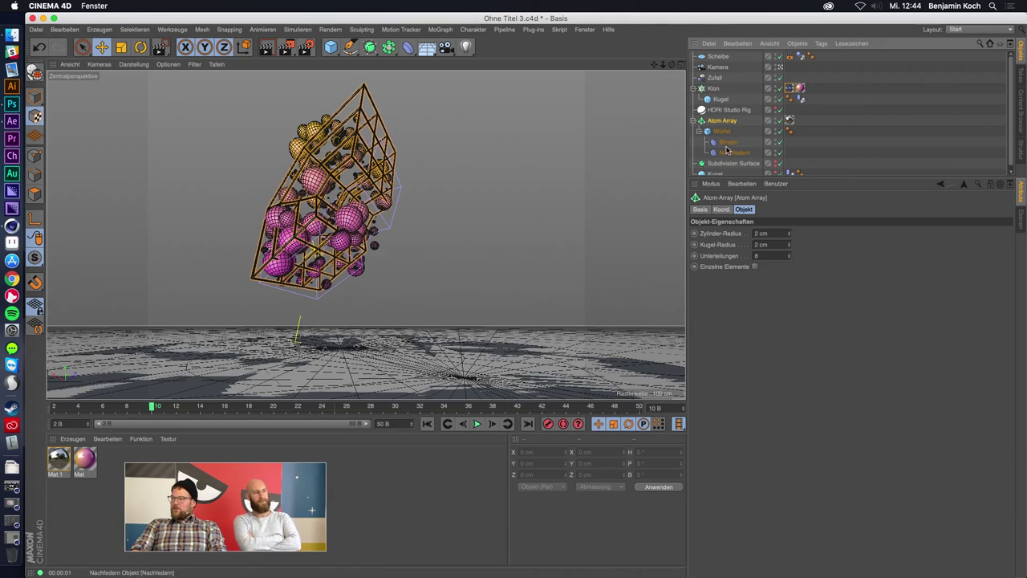
left_click(409, 47)
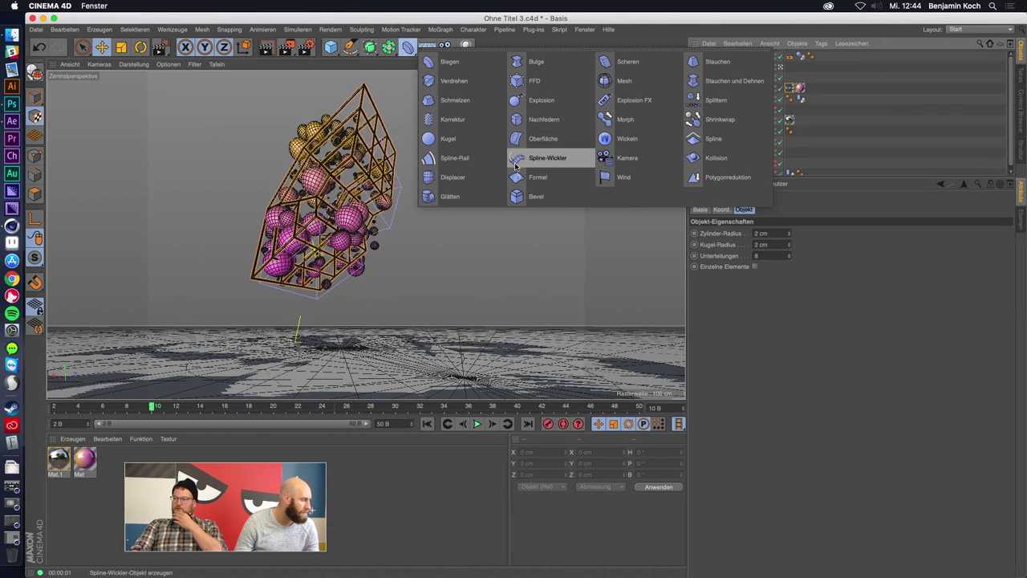
left_click(710, 178)
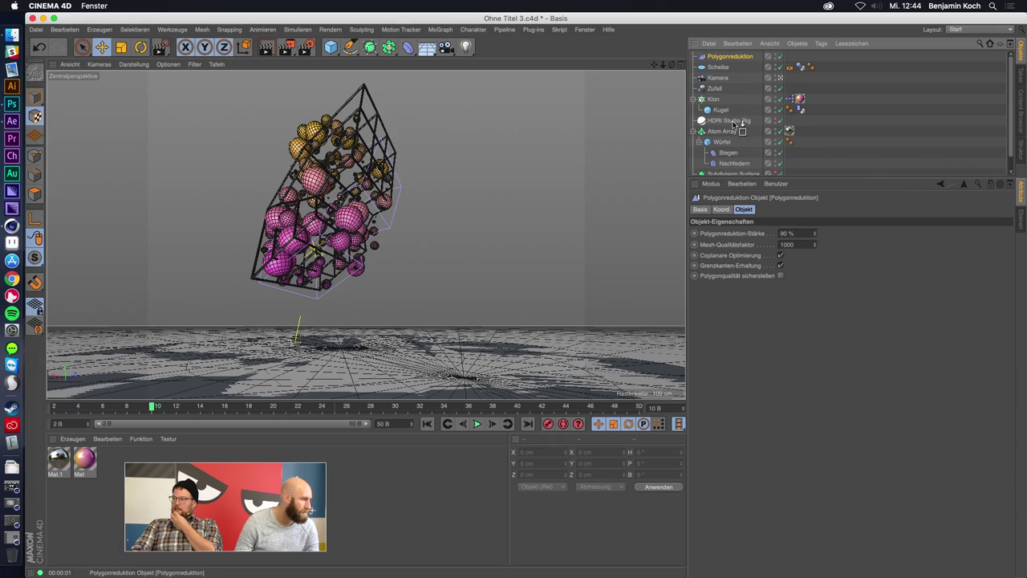
left_click_drag(733, 123, 733, 167)
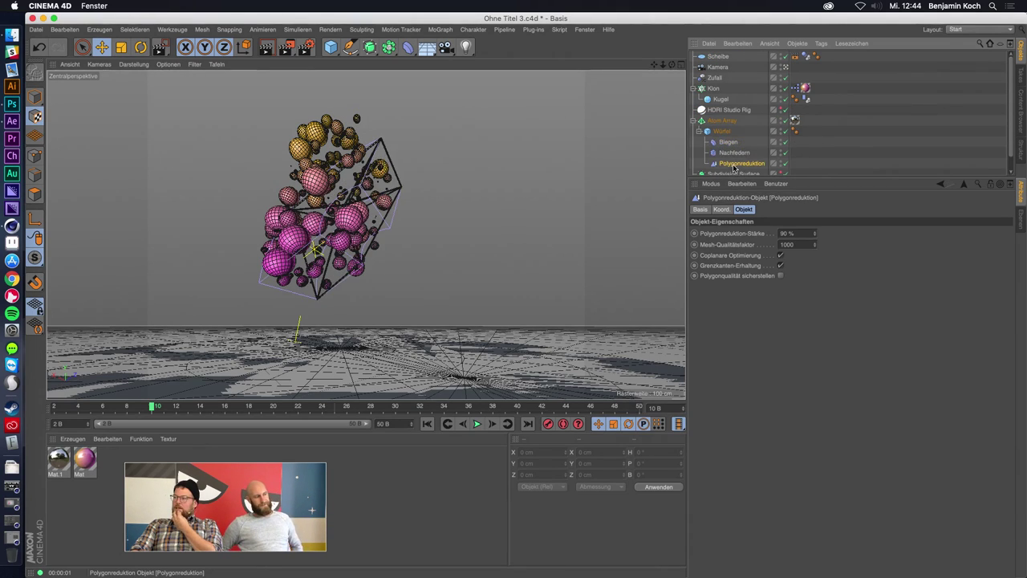
left_click(785, 165)
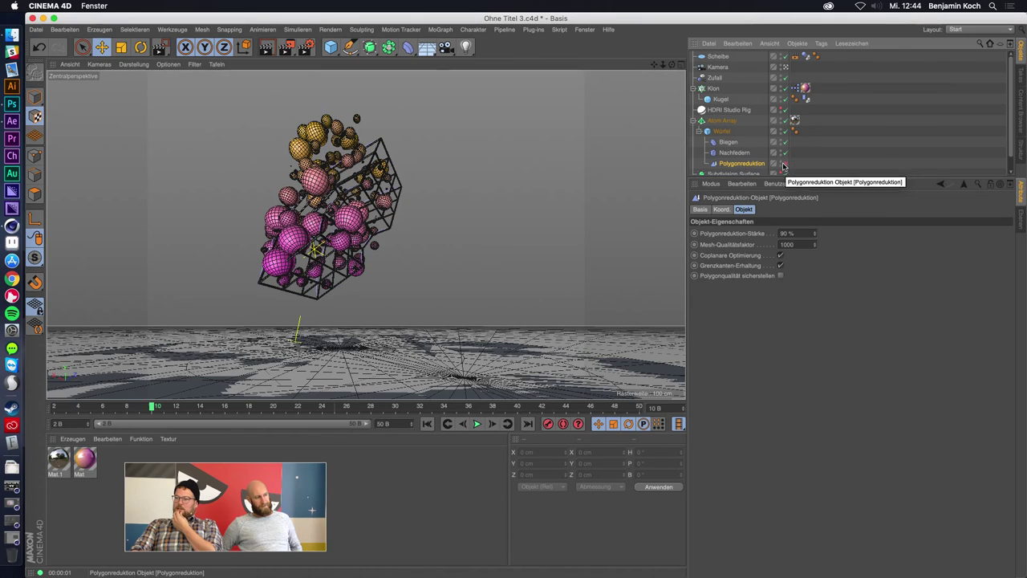
left_click_drag(759, 165, 739, 142)
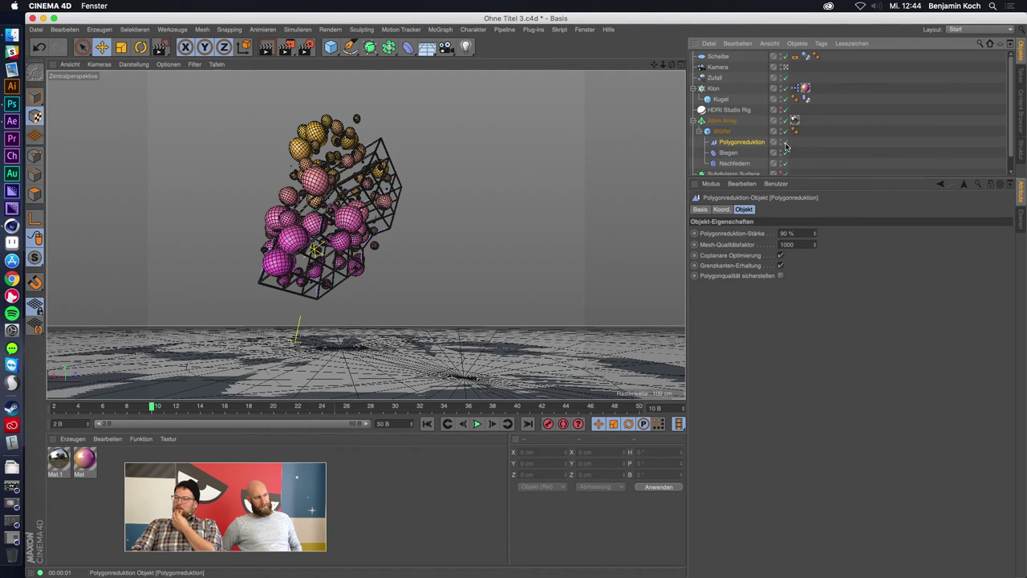
left_click(785, 144)
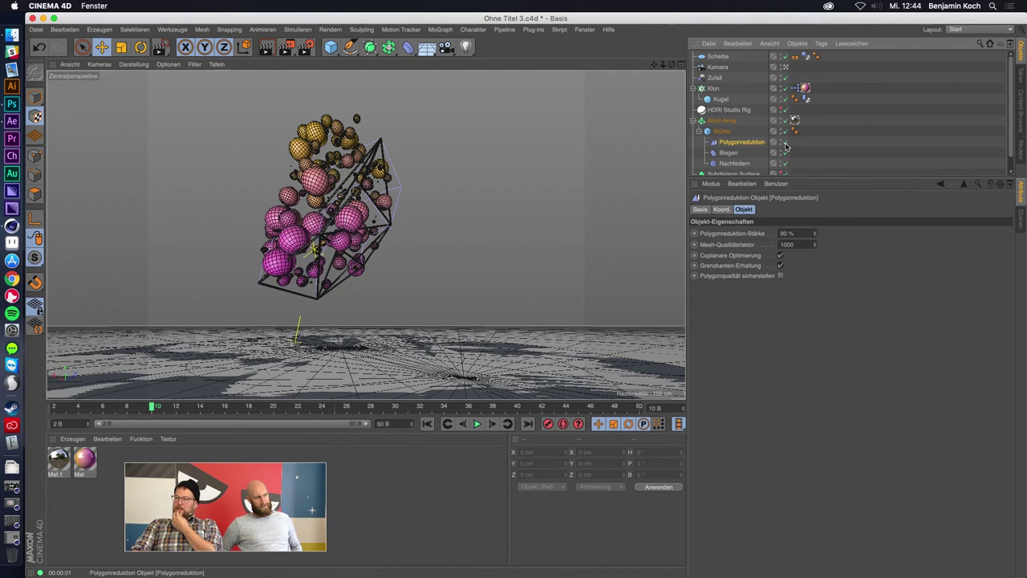
Set Polygonreduktion-Stärke, trying 97 % and then 70 %.
left_click(799, 231)
type("97")
key("Return")
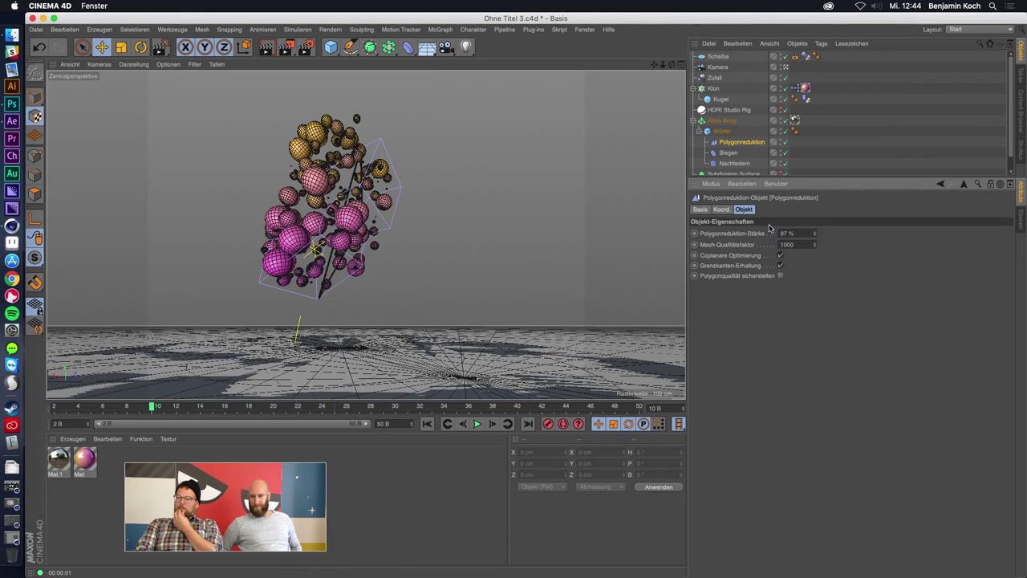
left_click(799, 233)
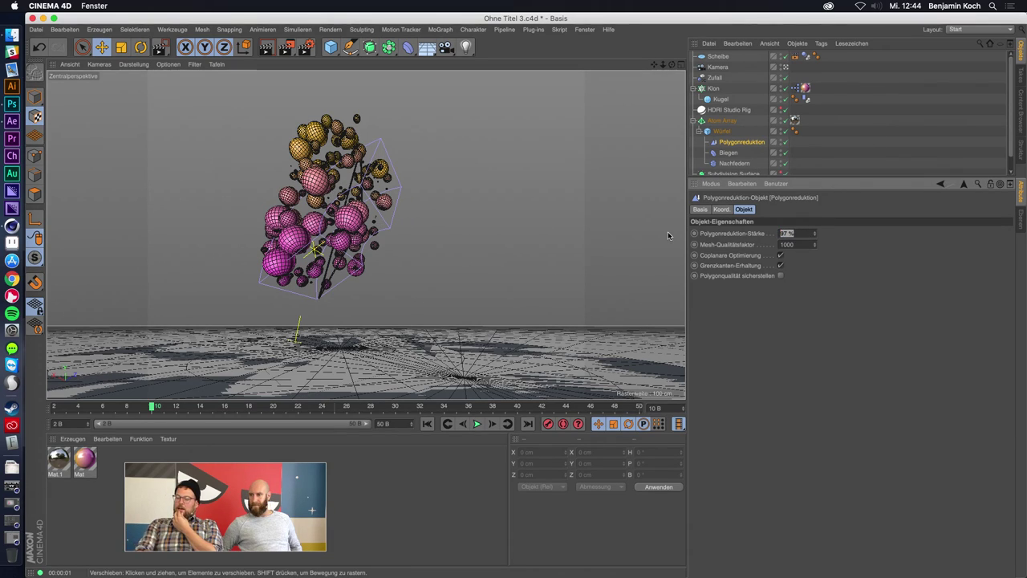
type("70")
key("Return")
Render a viewport preview, set the strength to 80 %, and replay the animation.
left_click(284, 52)
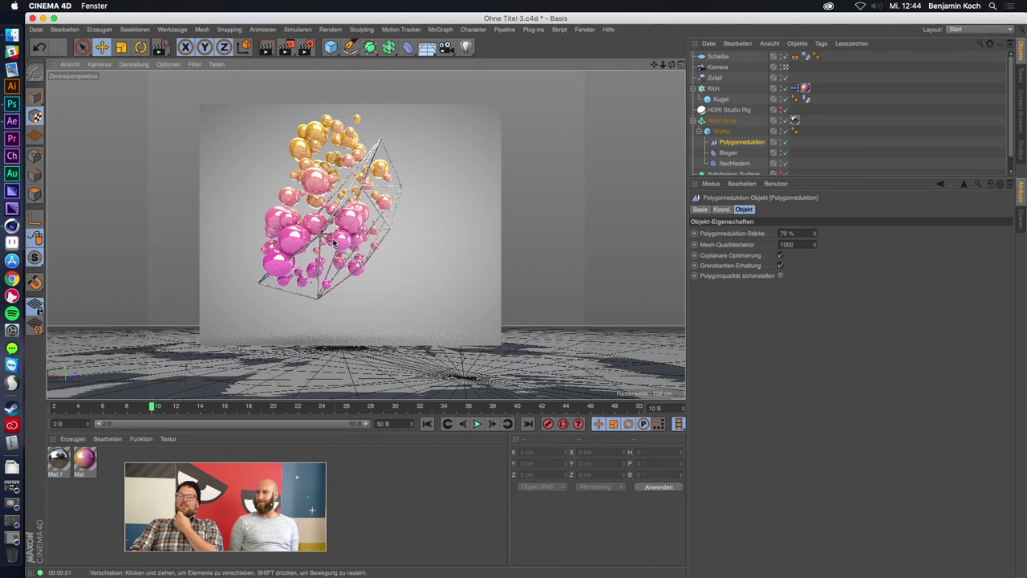
left_click(476, 426)
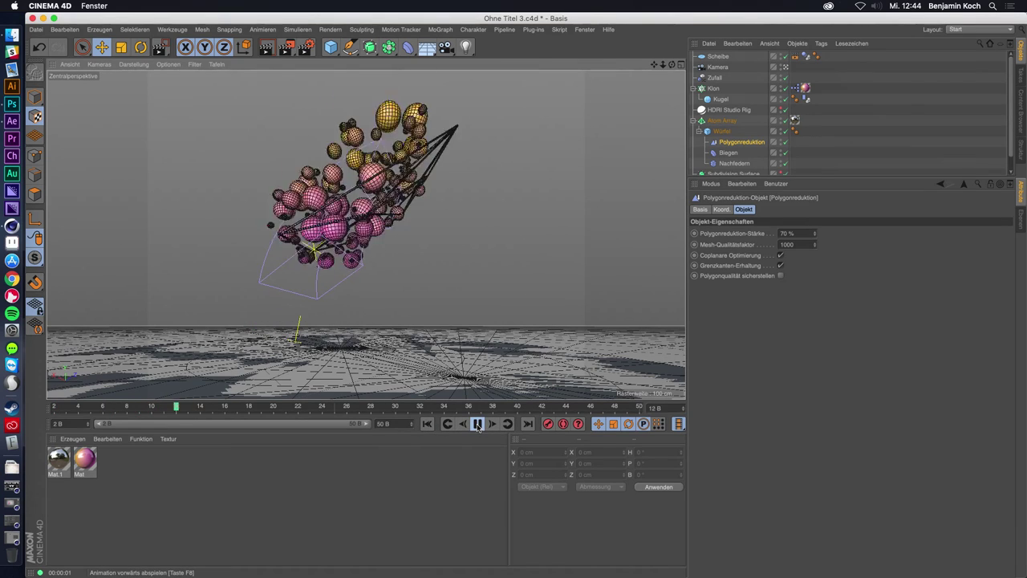
left_click(797, 232)
type("60")
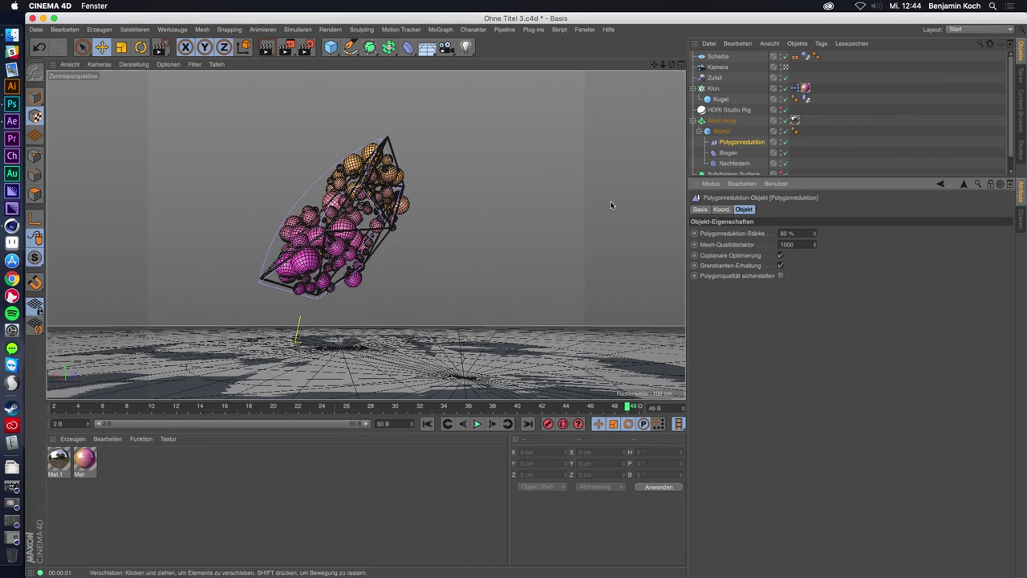
left_click(428, 424)
left_click(477, 424)
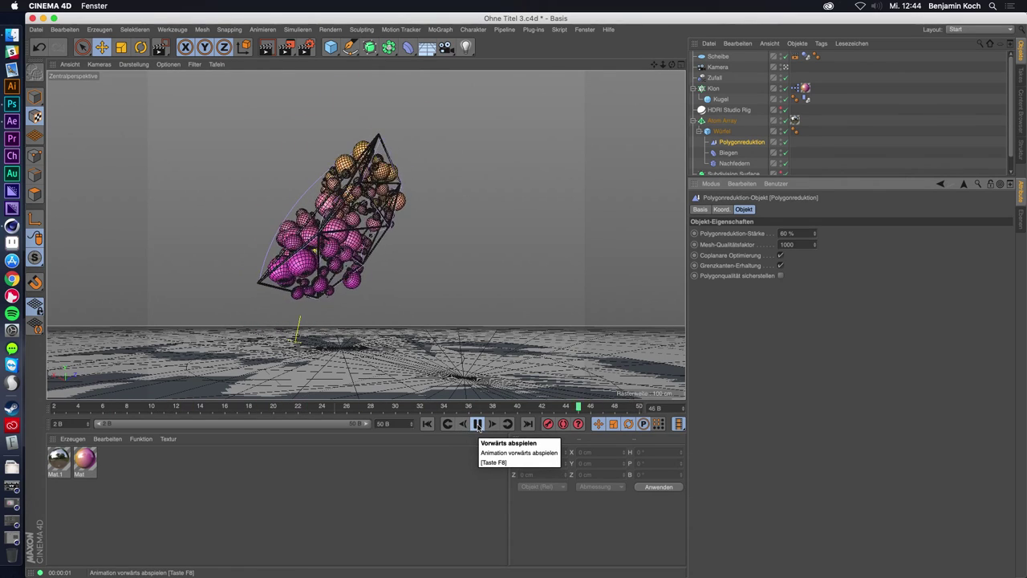
Stop playback, render to the Picture Viewer overwriting Untitled.mov, and render a viewport preview.
left_click(477, 424)
key("shift+r")
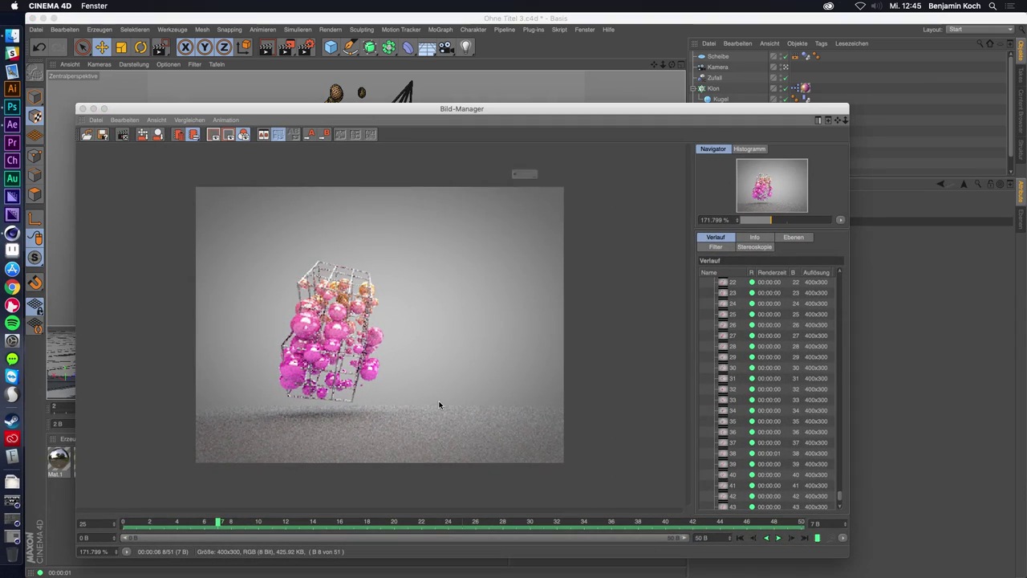
key("Return")
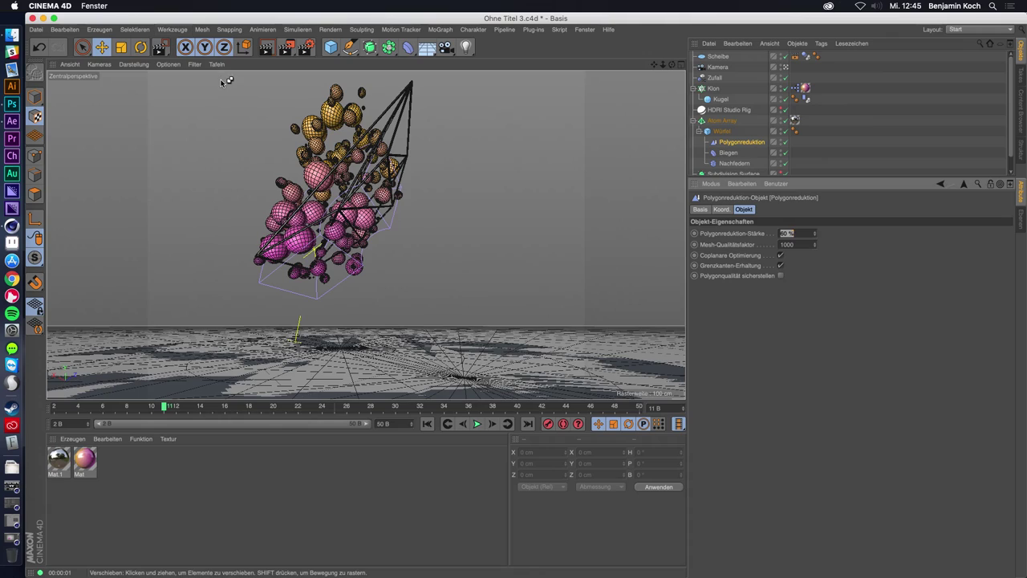
key("ctrl+r")
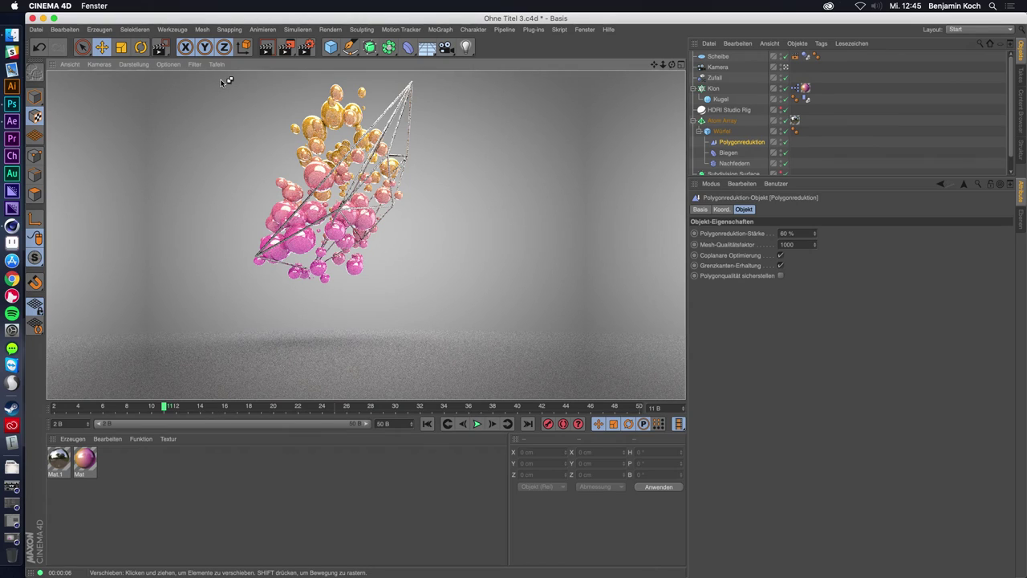
Clear the viewport render, select Polygonreduktion, and rewind to the first frame.
left_click(177, 504)
left_click(728, 142)
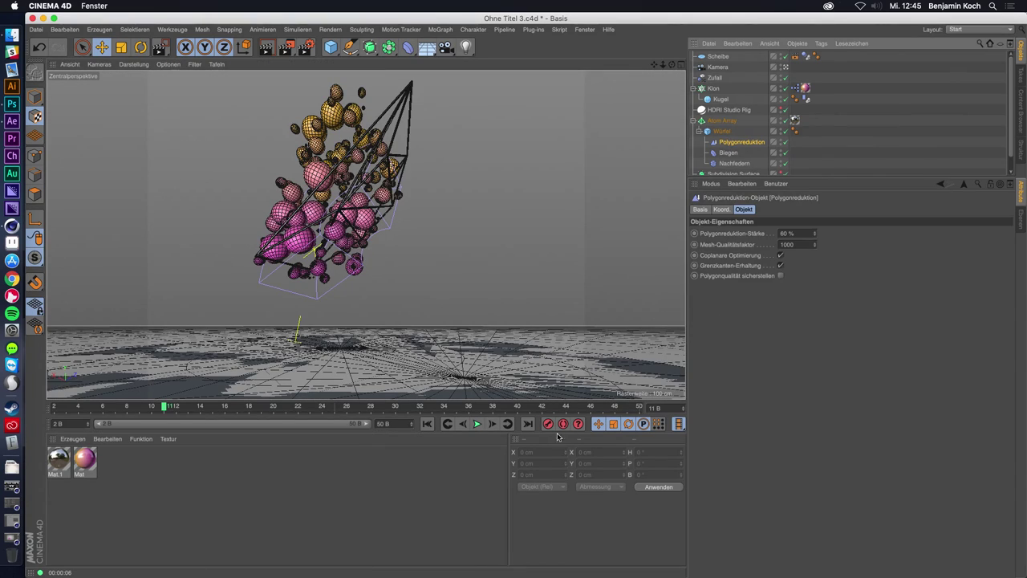
left_click(424, 424)
left_click(803, 233)
Enter a new Polygonreduktion-Stärke value and keyframe it at frame 2.
type("30")
key("Return")
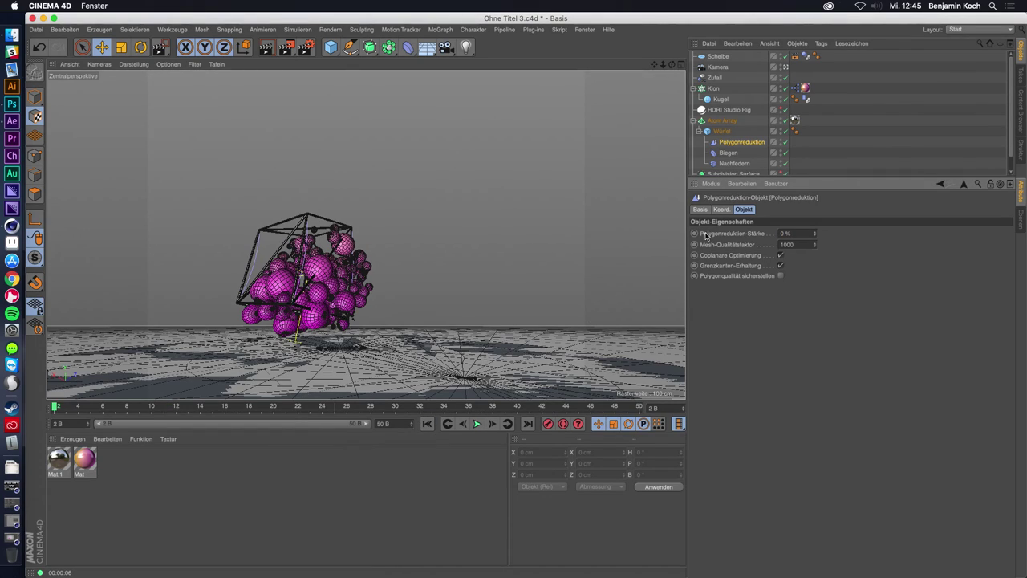
left_click_drag(83, 410, 3, 416)
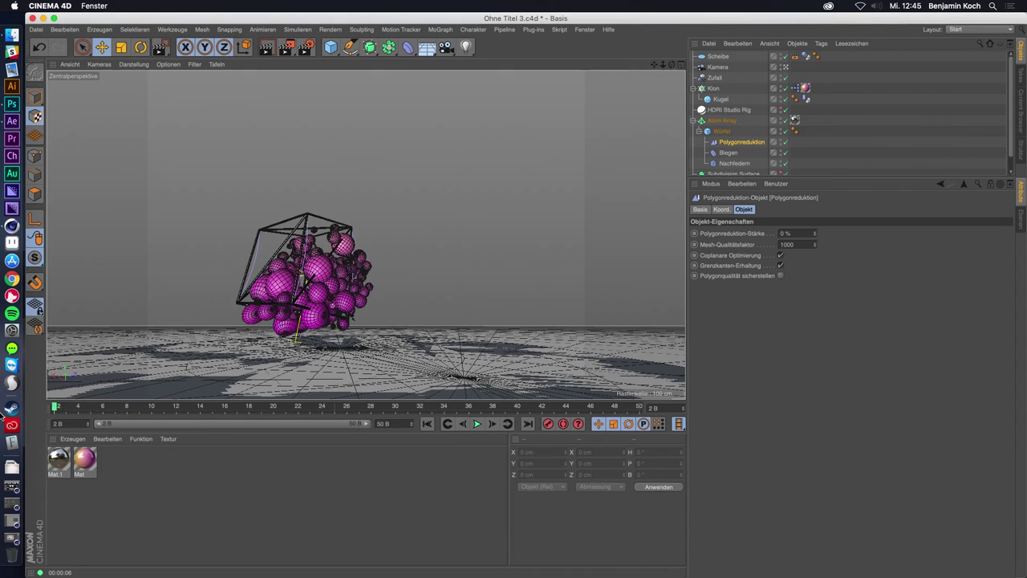
left_click(694, 233)
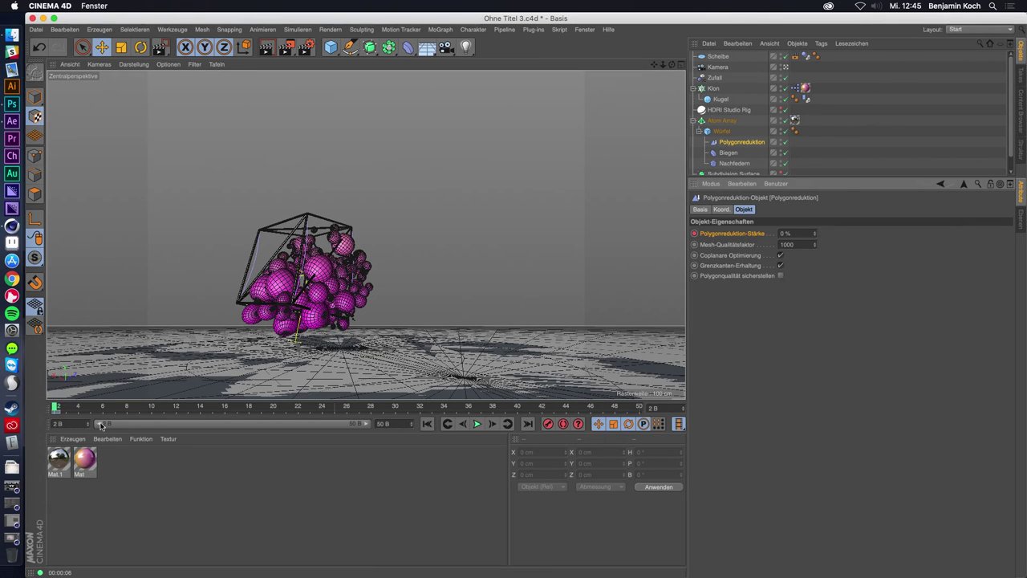
Key 100 % reduction strength at frame 40 and play back to preview it.
left_click_drag(82, 410, 513, 411)
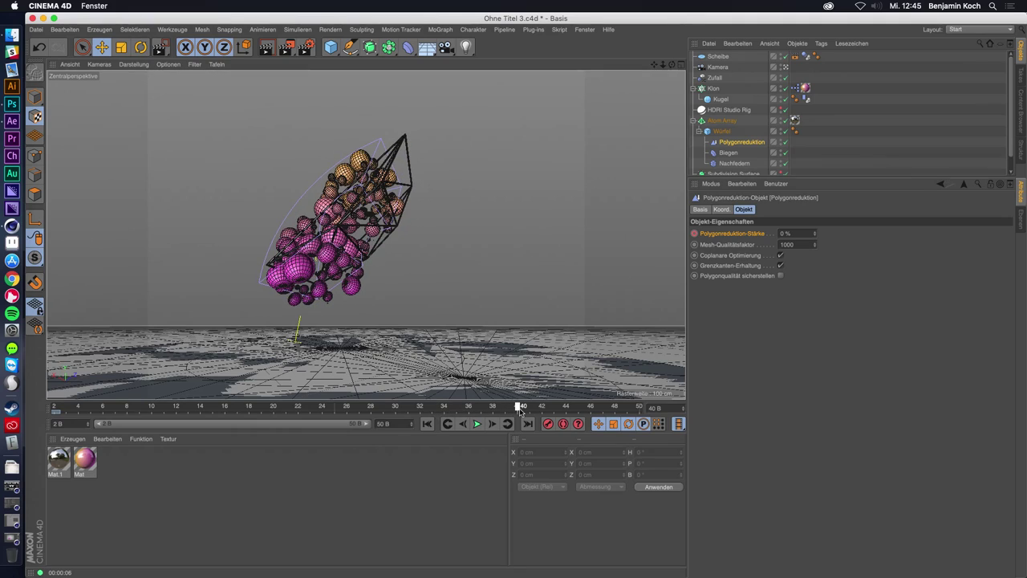
left_click_drag(793, 232, 739, 231)
type("100")
key("Return")
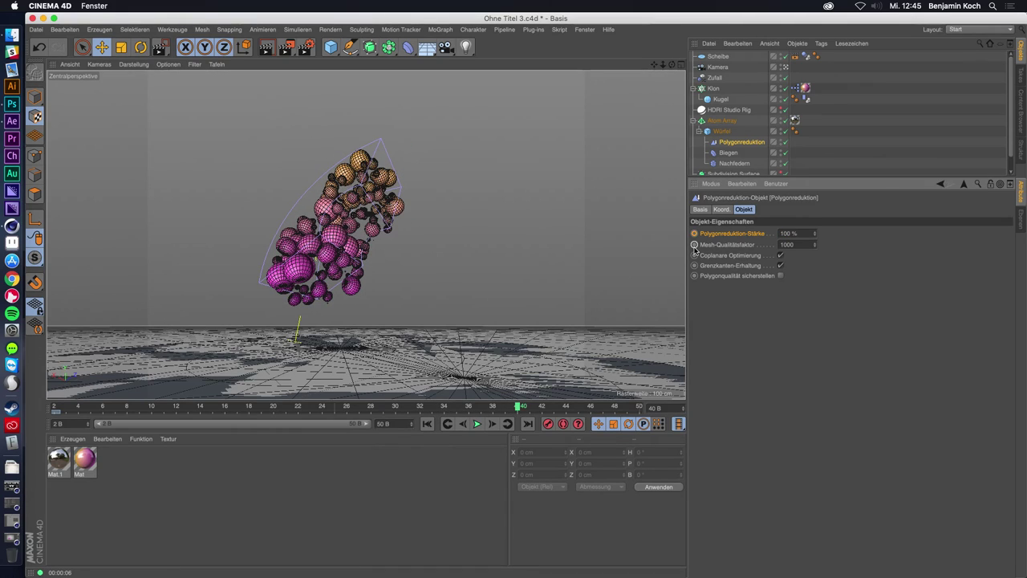
left_click(436, 430)
left_click(478, 423)
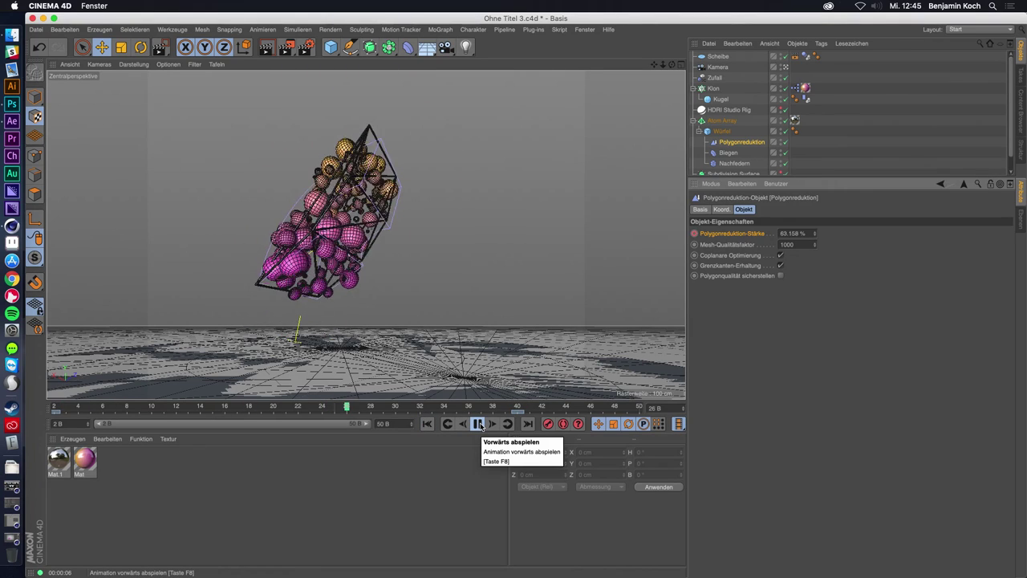
left_click(479, 425)
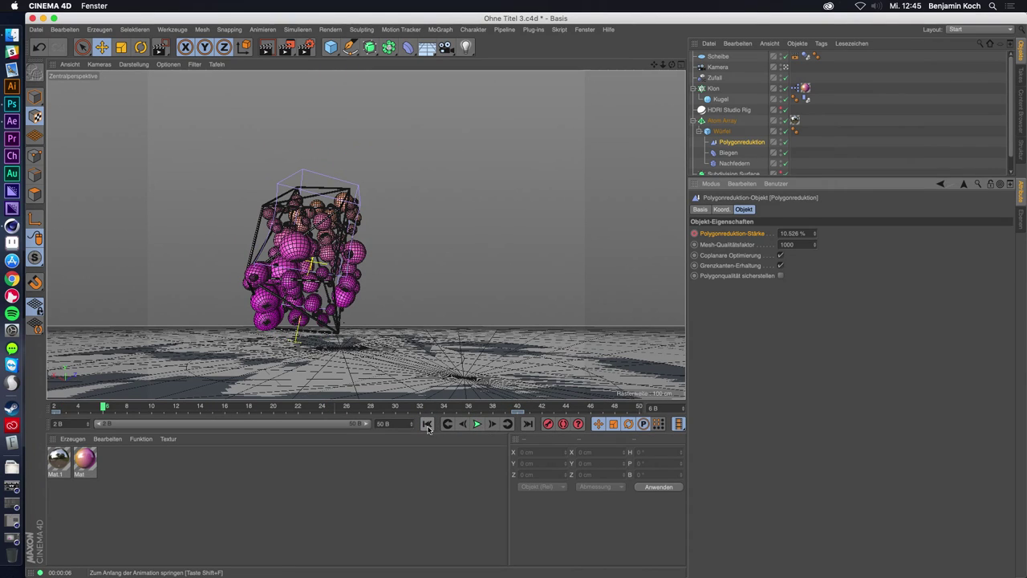
At the first frame, try reduction strengths of 92 % and 87 %.
left_click_drag(125, 407, 23, 407)
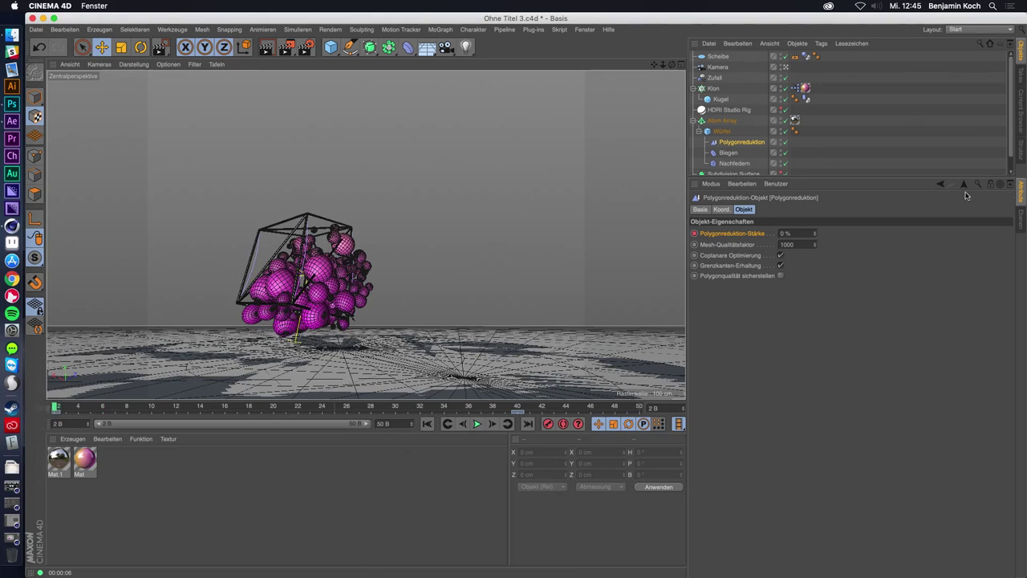
left_click(801, 233)
type("11100")
key("Return")
key("BackSpace")
type("2")
key("Return")
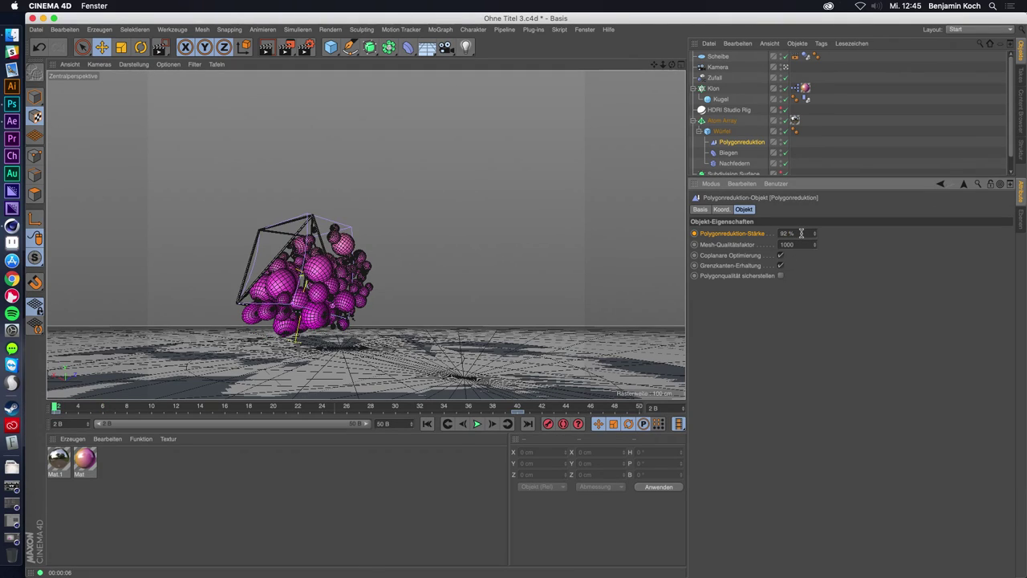
key("BackSpace")
type("7")
key("Return")
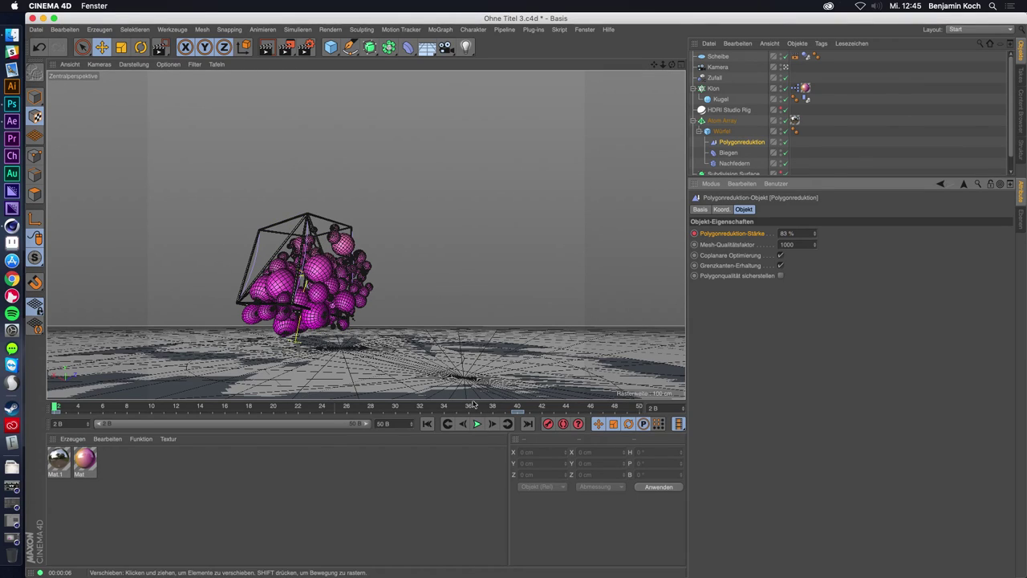
Key 97 % strength at frame 40, play, and move Polygonreduktion below Nachfedern.
left_click(520, 407)
double_click(788, 233)
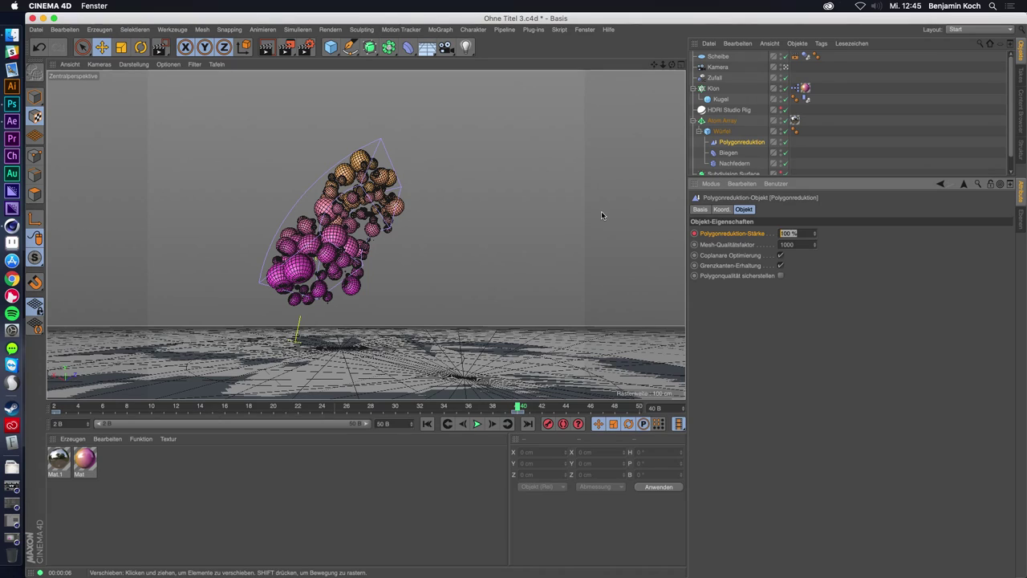
key("Return")
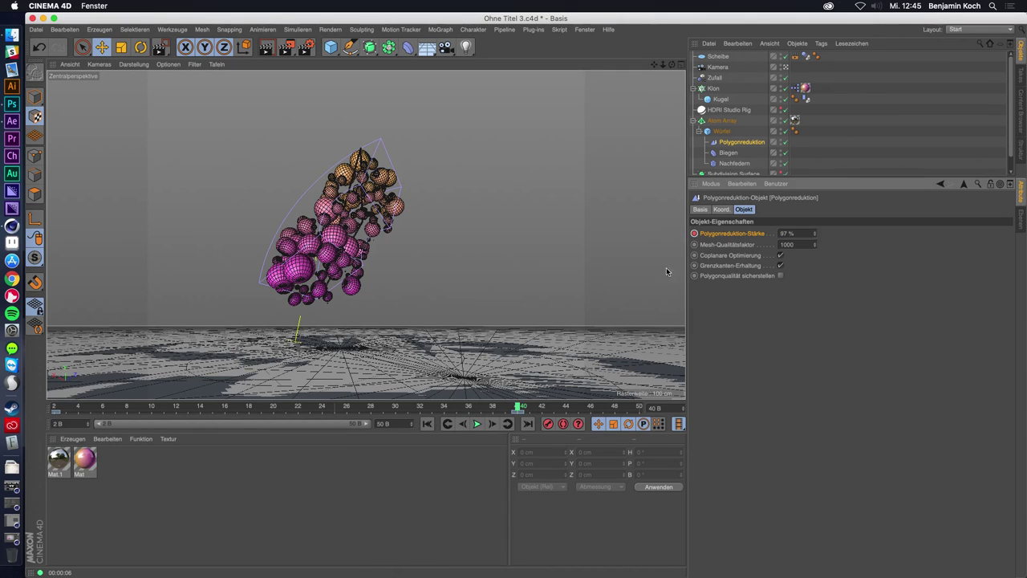
left_click(477, 424)
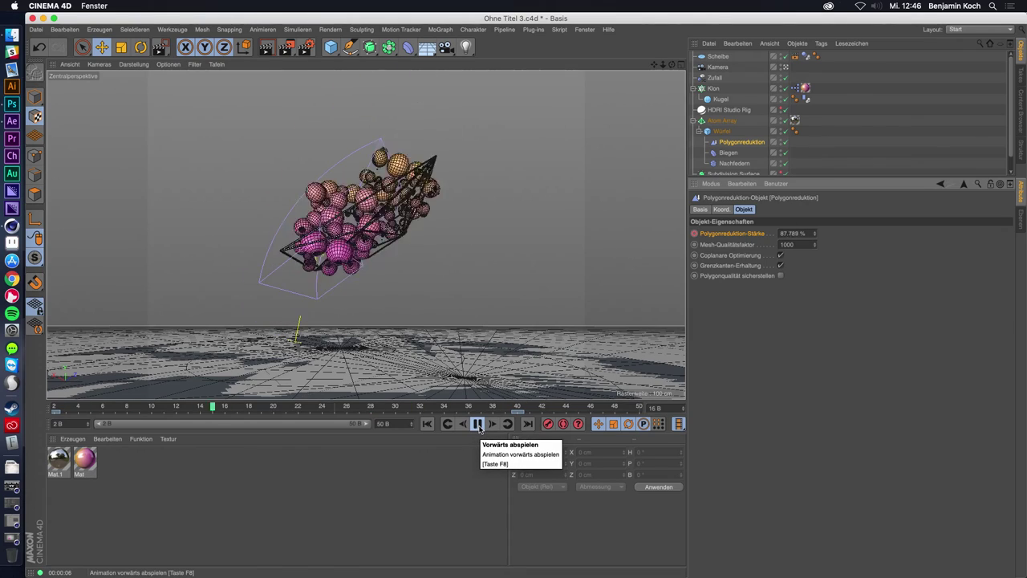
left_click_drag(741, 142, 738, 165)
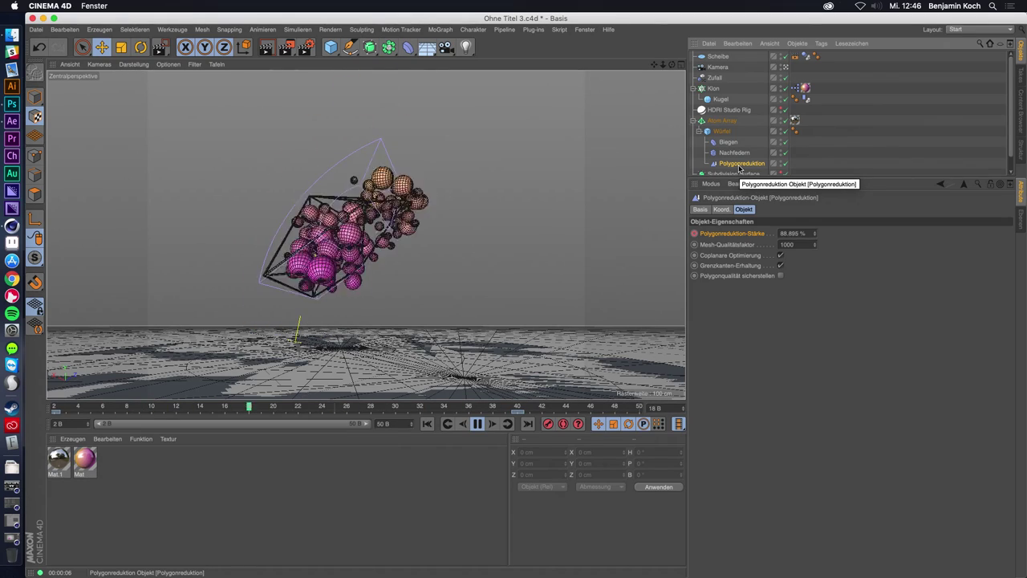
Delete the strength animation track, fix the reduction at 70 %, and render to the Picture Viewer.
left_click(477, 424)
right_click(751, 233)
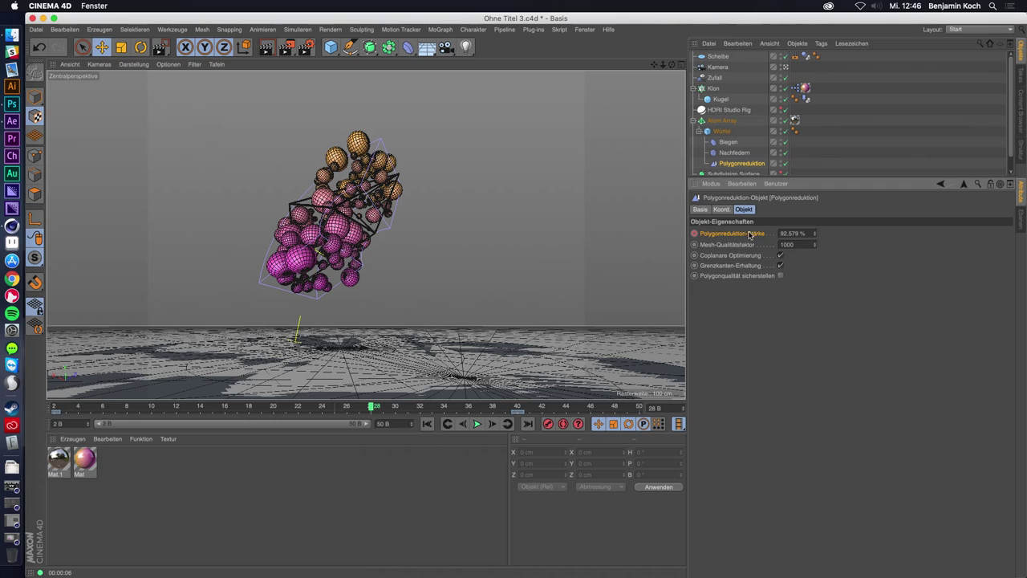
left_click(905, 321)
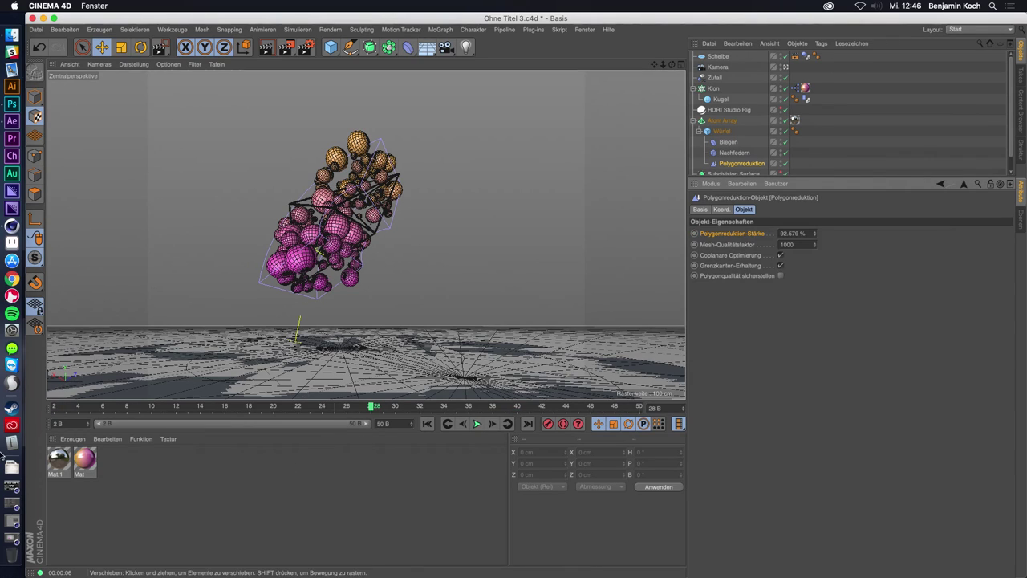
left_click(737, 165)
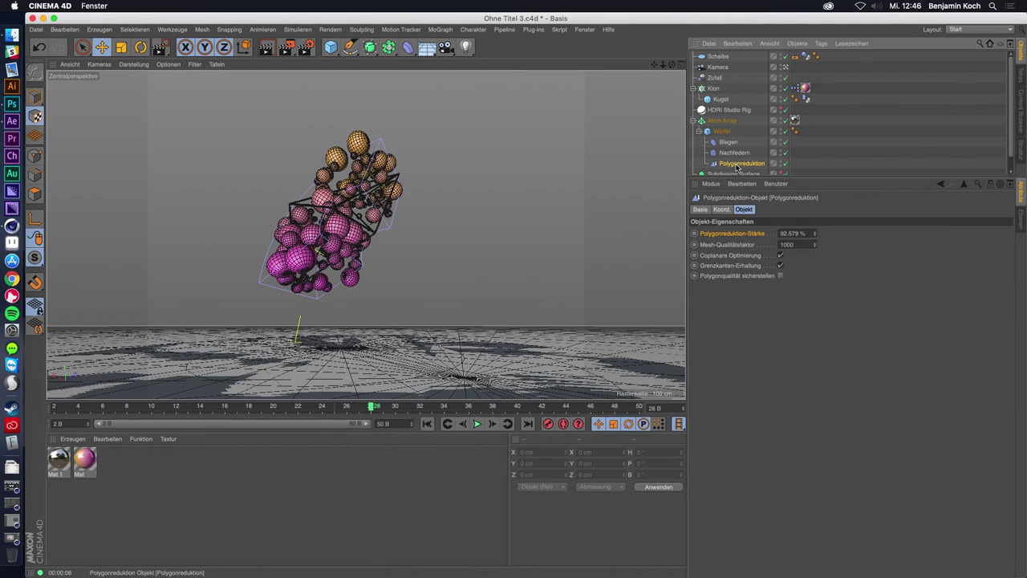
double_click(803, 229)
type("70")
key("Return")
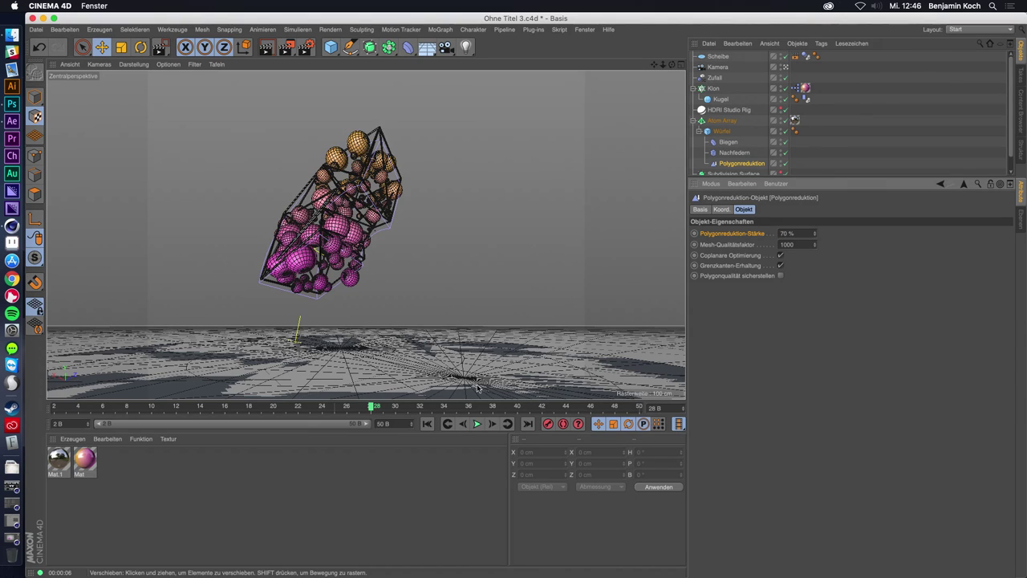
key("shift+r")
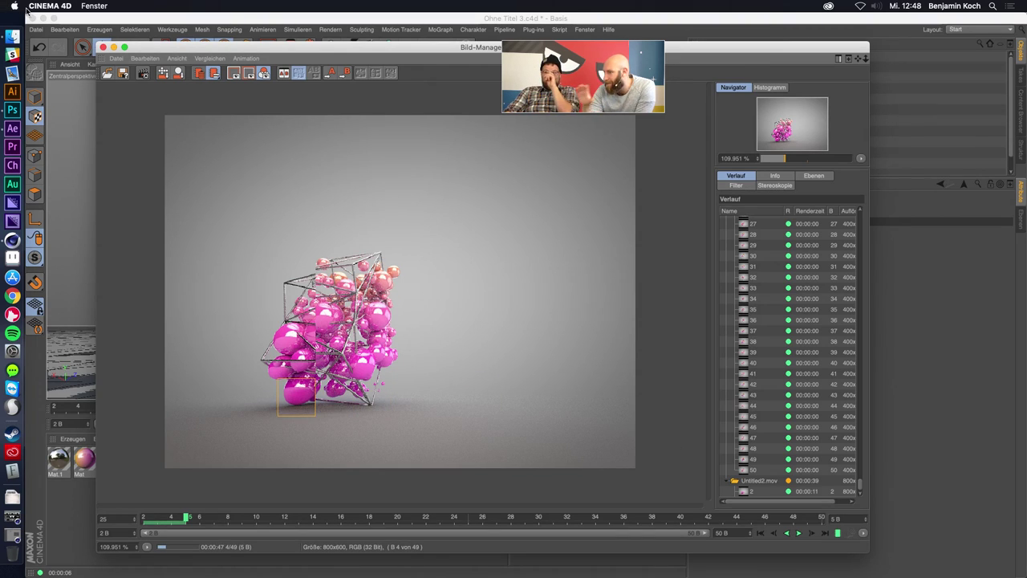
Close the Picture Viewer once the render of the glossy pink spheres finishes.
left_click(113, 48)
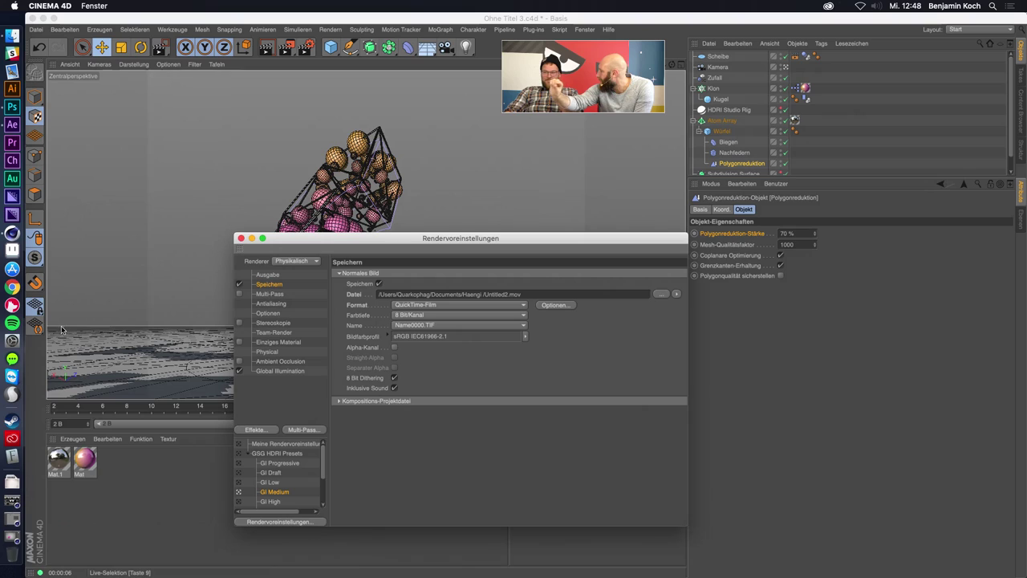
Dock the reopened Picture Viewer lower-right, enlarge and zoom it, close render settings, and select Mat.
left_click(12, 537)
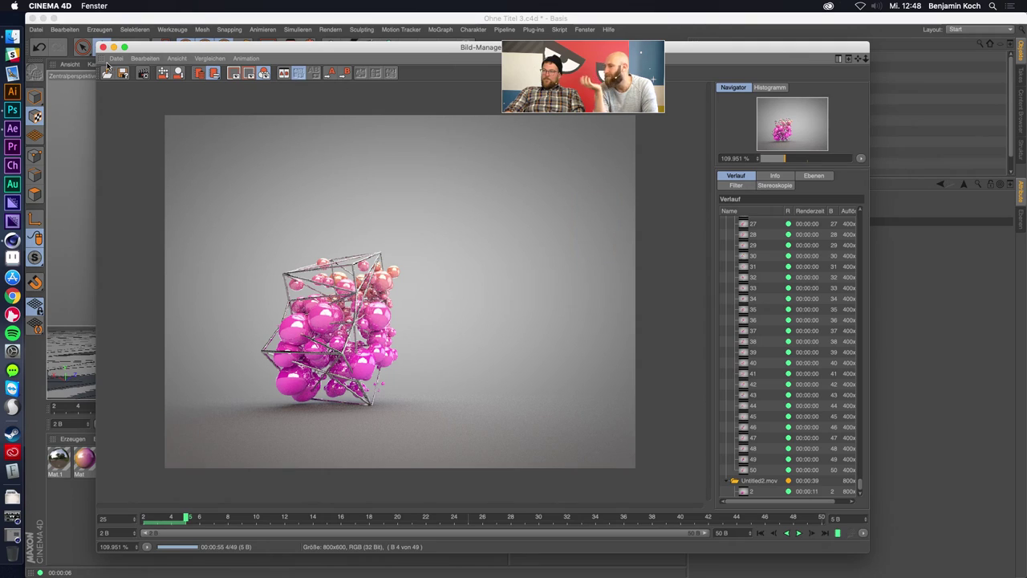
left_click_drag(100, 63, 920, 572)
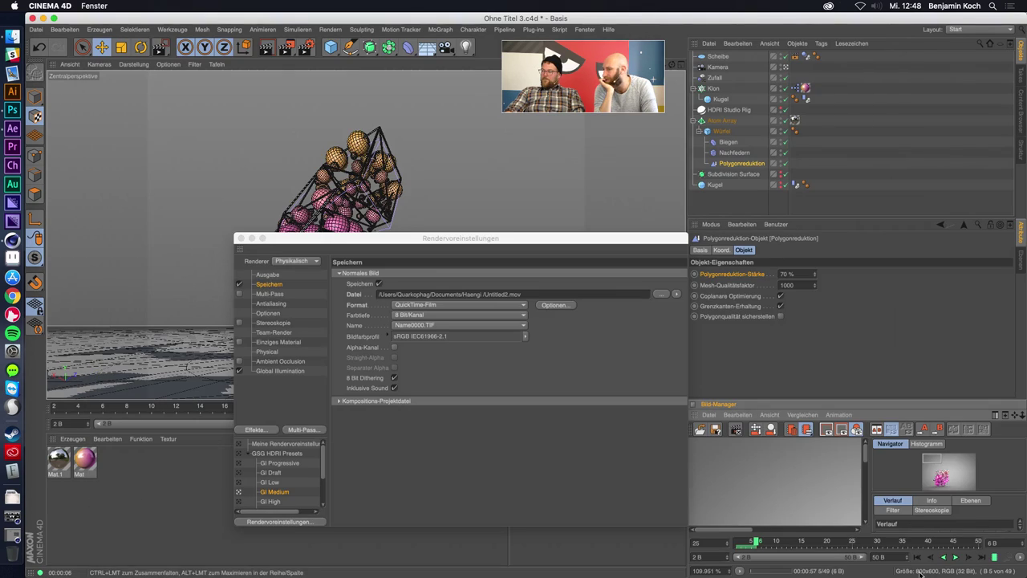
left_click_drag(813, 399, 813, 266)
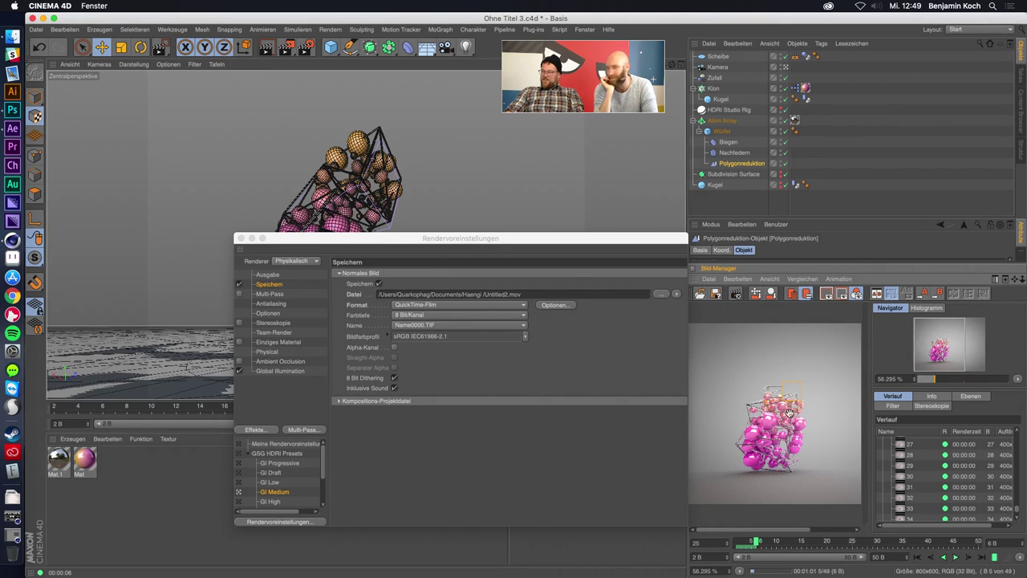
scroll(763, 394, "up", 1)
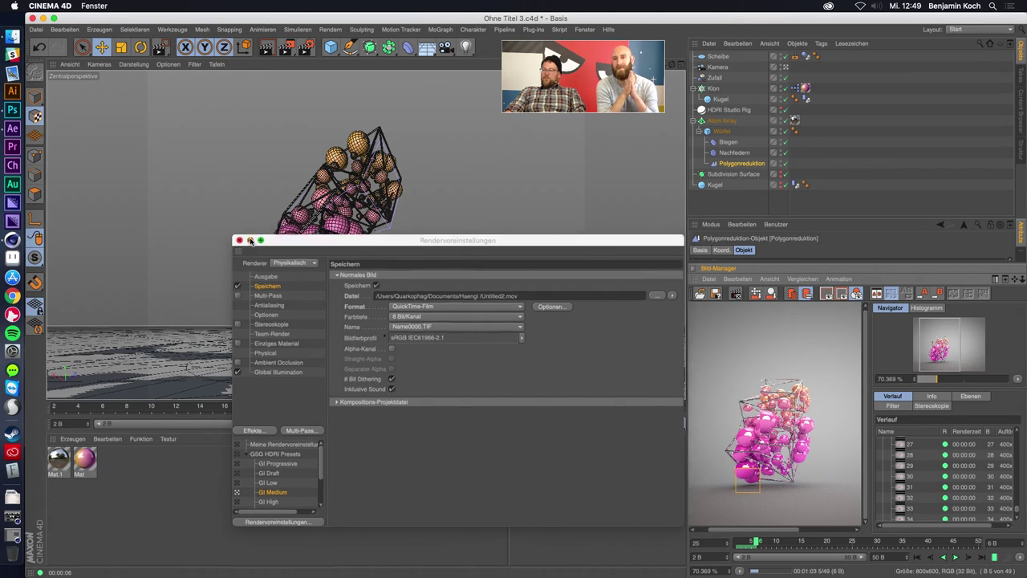
left_click(239, 238)
left_click(86, 459)
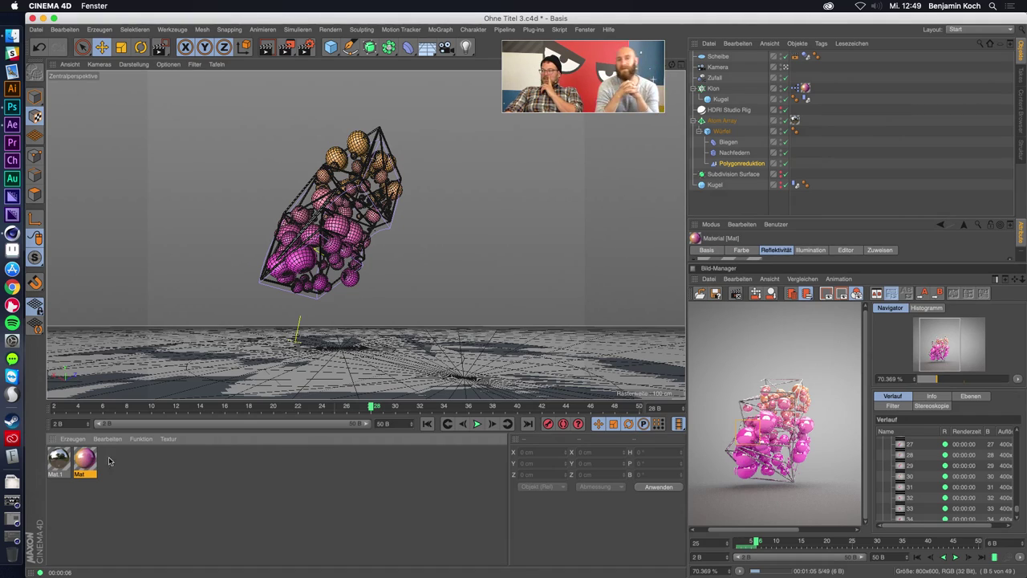
Dock the material settings above the viewport and resize the panels.
left_click_drag(695, 228, 432, 162)
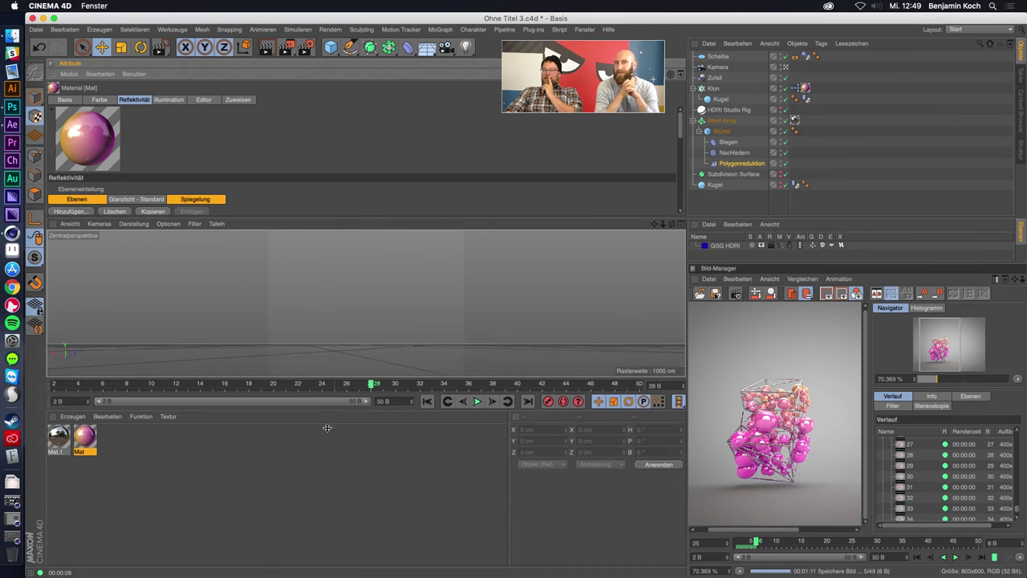
left_click_drag(329, 377, 328, 442)
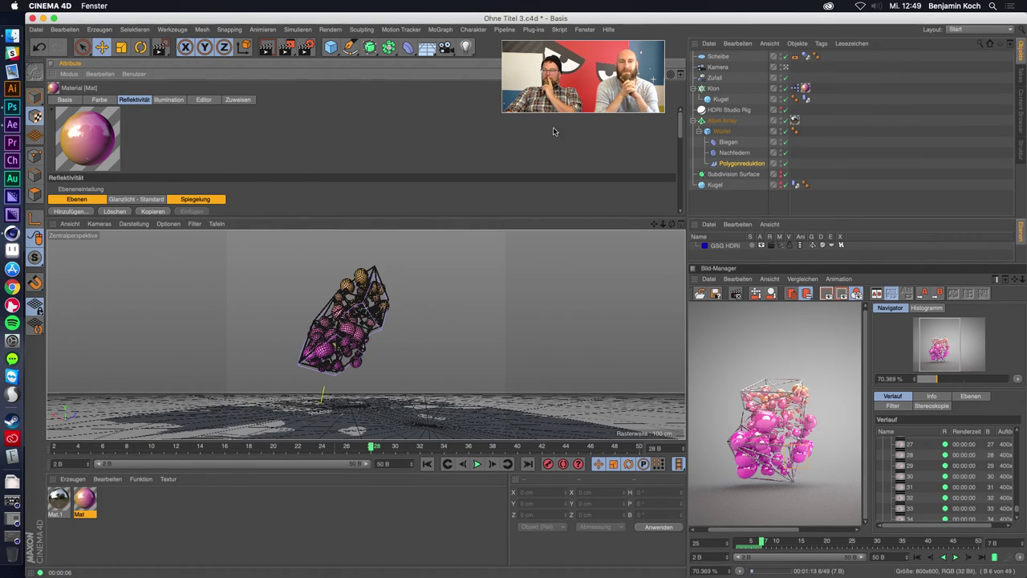
mouse_move(679, 132)
left_mouse_down()
mouse_move(687, 184)
mouse_move(686, 176)
left_mouse_up()
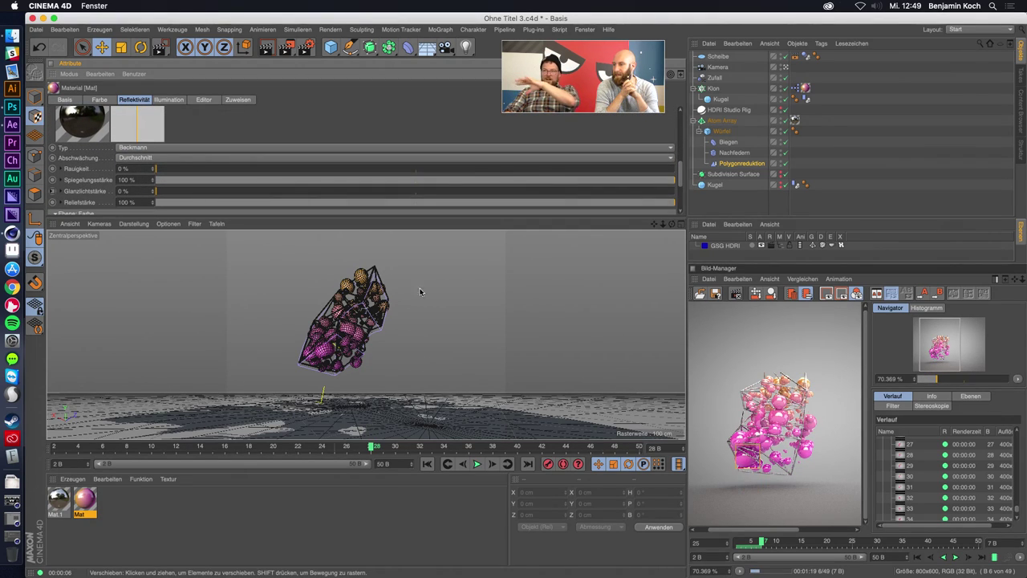
mouse_move(683, 178)
left_mouse_down()
mouse_move(680, 186)
mouse_move(681, 167)
mouse_move(681, 204)
left_mouse_up()
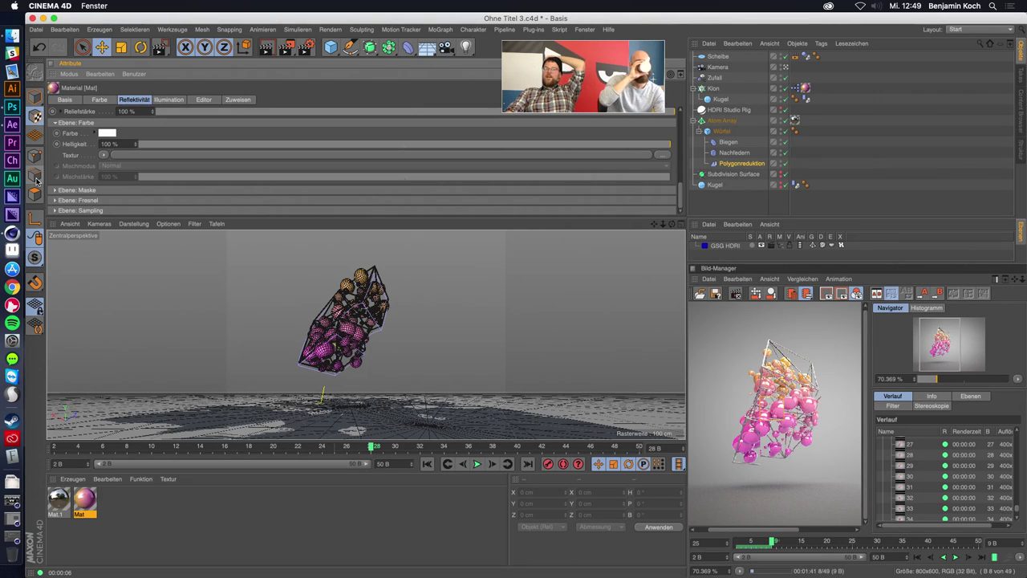
Expand the Reflektivität Maske layer and load a Farbverlauf shader as its texture.
left_click(54, 191)
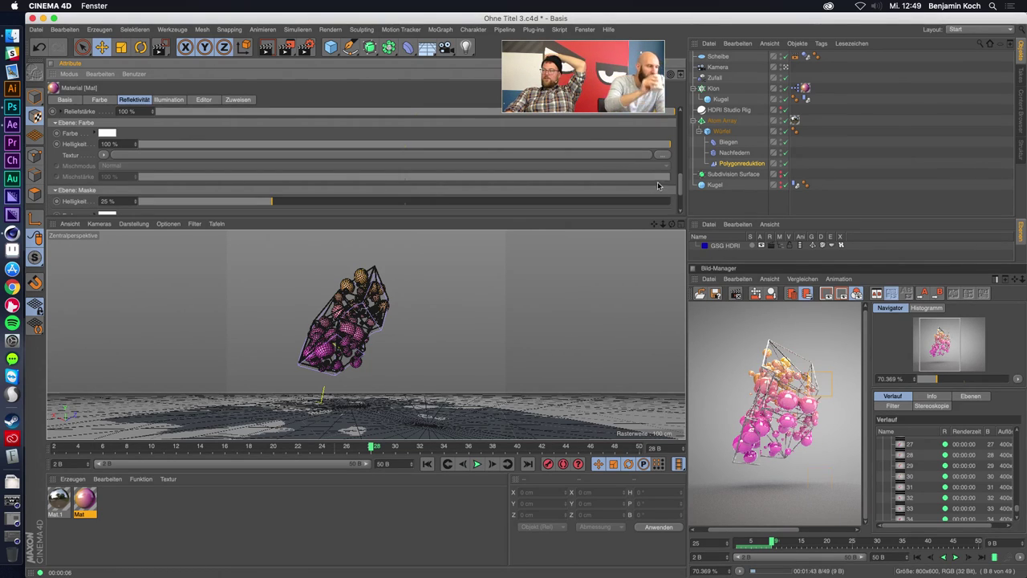
left_click_drag(679, 184, 679, 200)
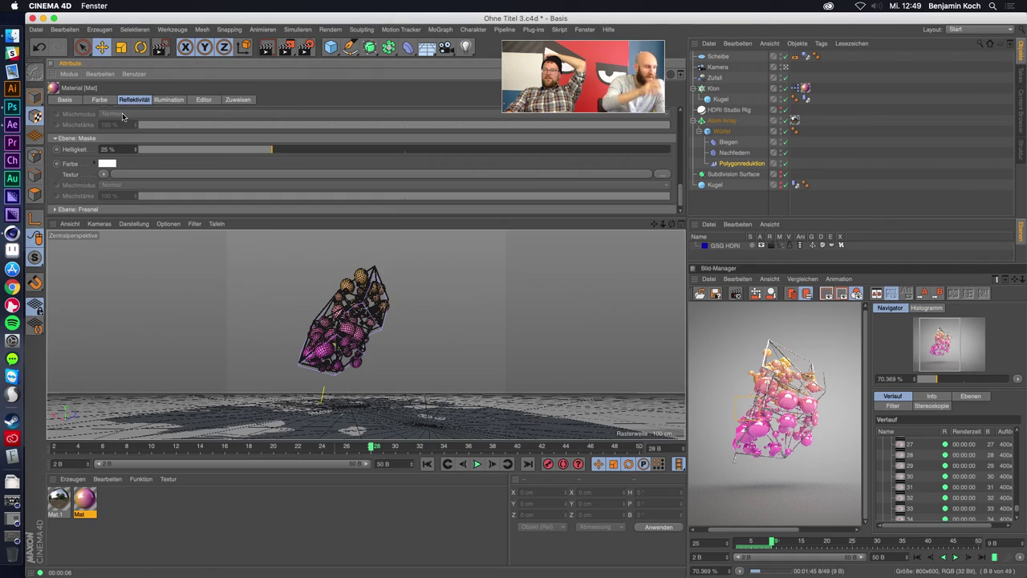
left_click(102, 176)
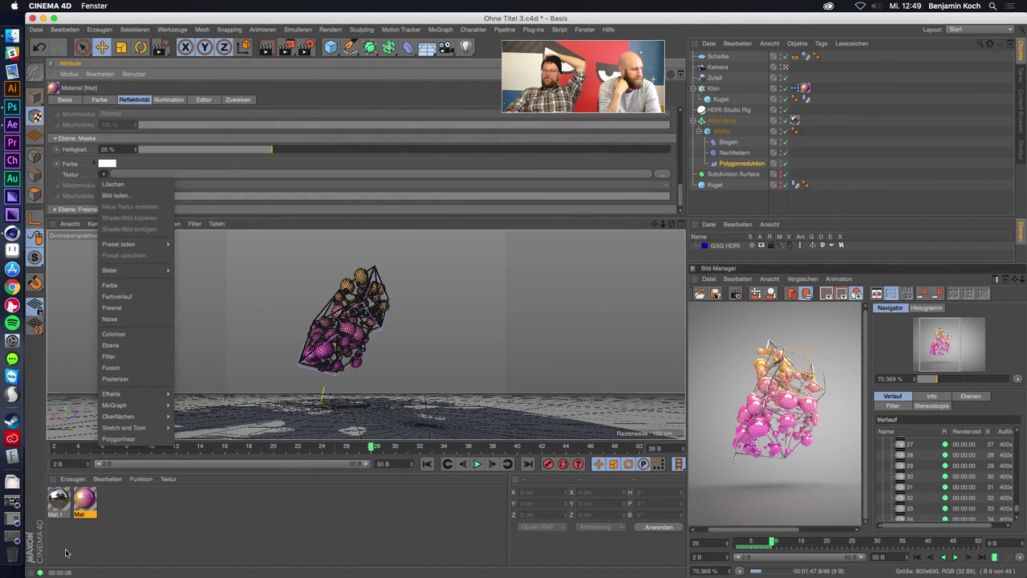
left_click(119, 296)
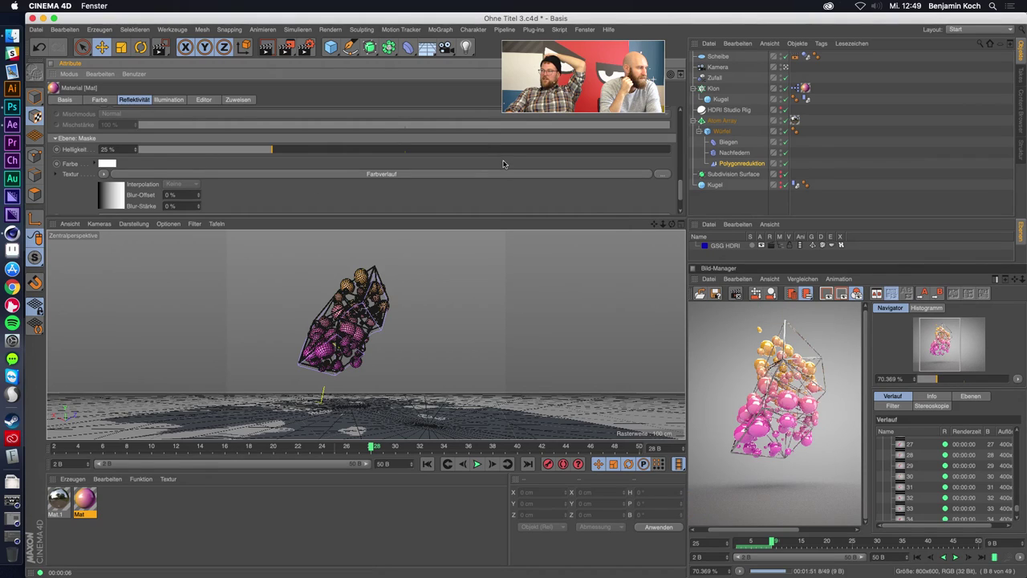
Dock and widen the attributes panel beside the viewport and render a preview region.
mouse_move(51, 90)
left_mouse_down()
mouse_move(47, 296)
mouse_move(75, 282)
left_mouse_up()
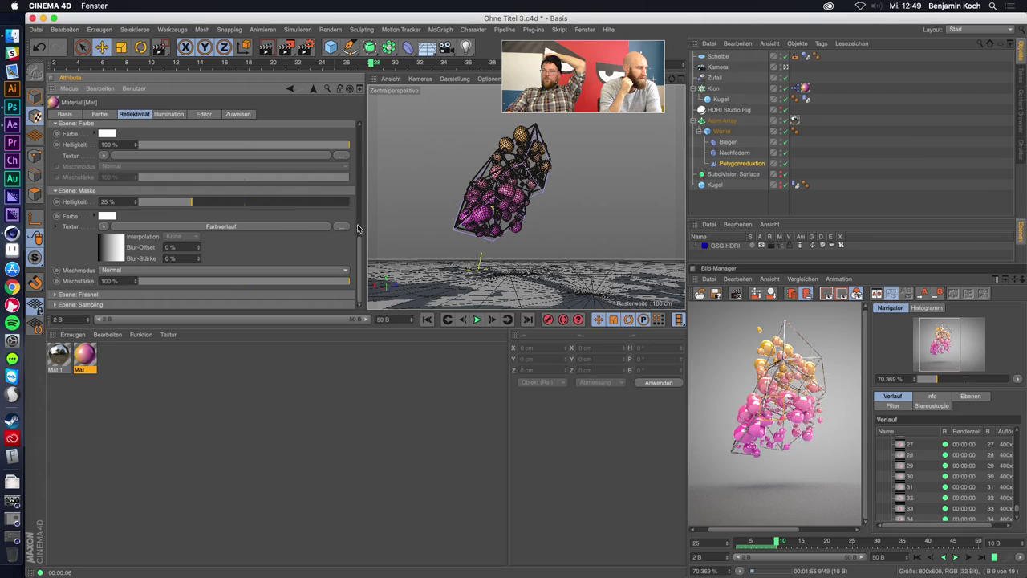
mouse_move(365, 234)
left_mouse_down()
mouse_move(379, 228)
mouse_move(370, 119)
left_mouse_up()
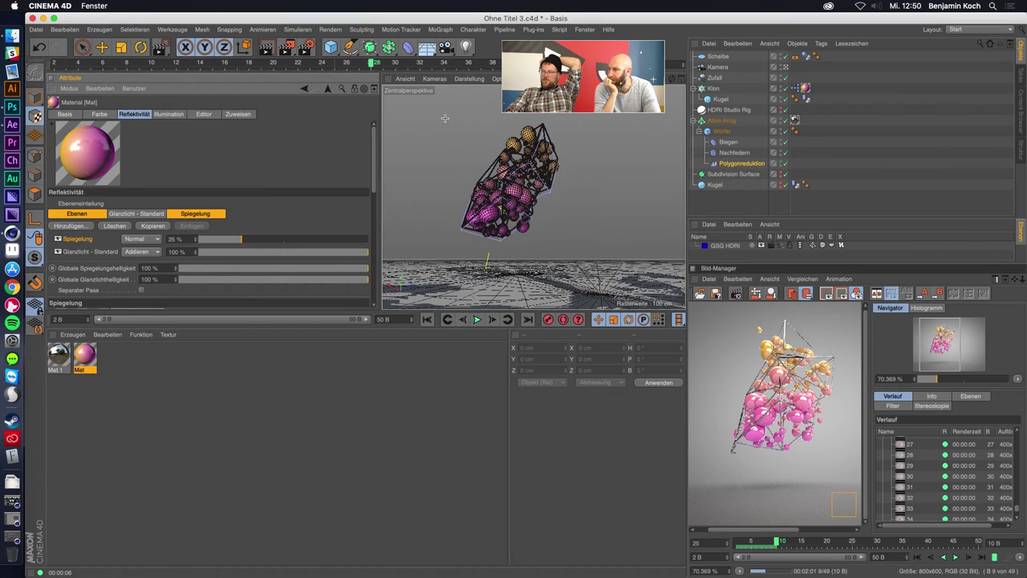
left_click_drag(447, 120, 592, 260)
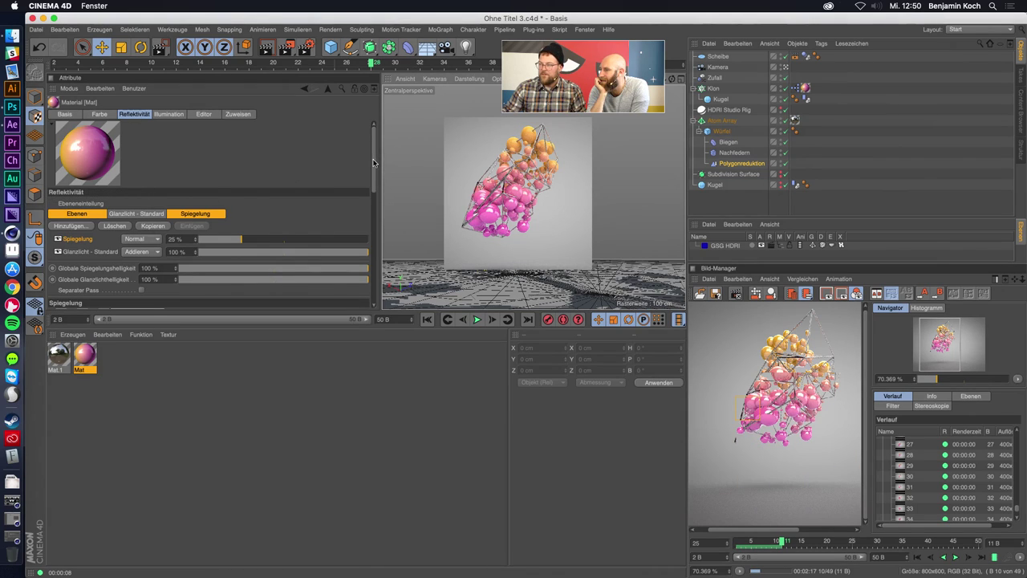
left_click_drag(373, 163, 371, 255)
scroll(372, 256, "down", 3)
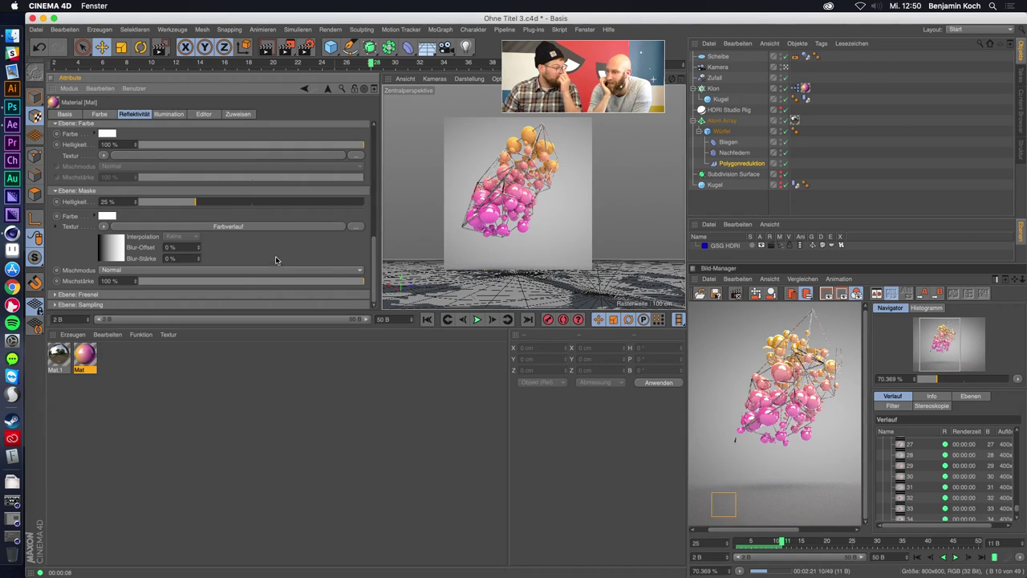
Make the gradient's left knot white with a black knot further along, then region-render.
left_click(228, 226)
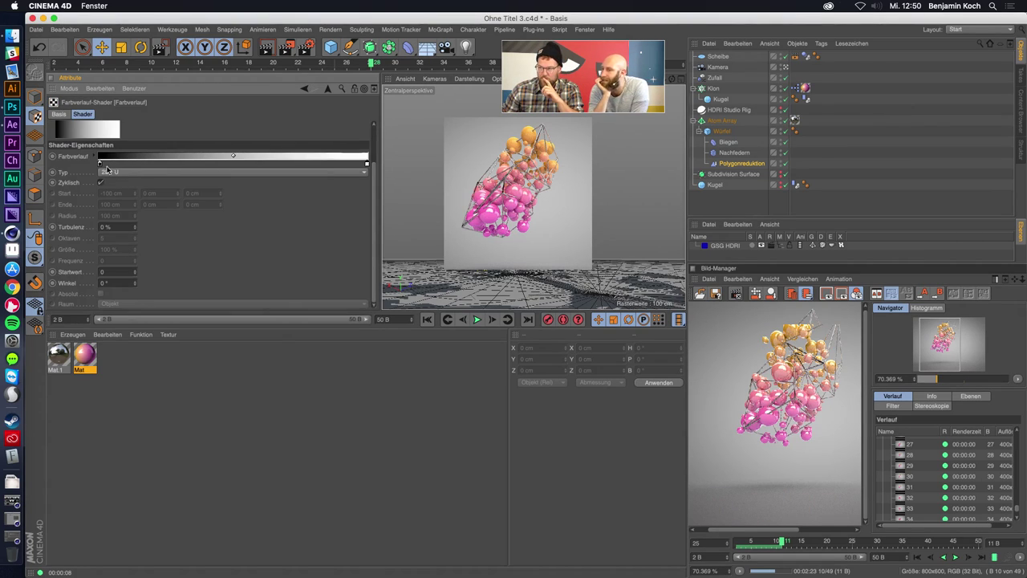
left_click_drag(100, 163, 160, 163, "ctrl")
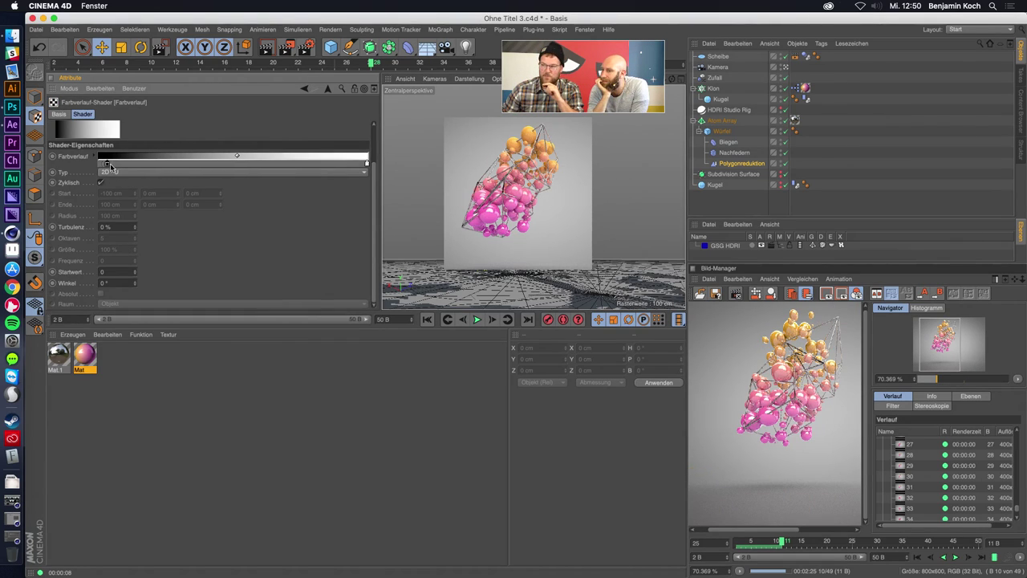
double_click(100, 163)
left_click(137, 175)
left_click(144, 199)
left_click_drag(161, 164, 225, 163)
left_click(286, 46)
left_click(404, 107)
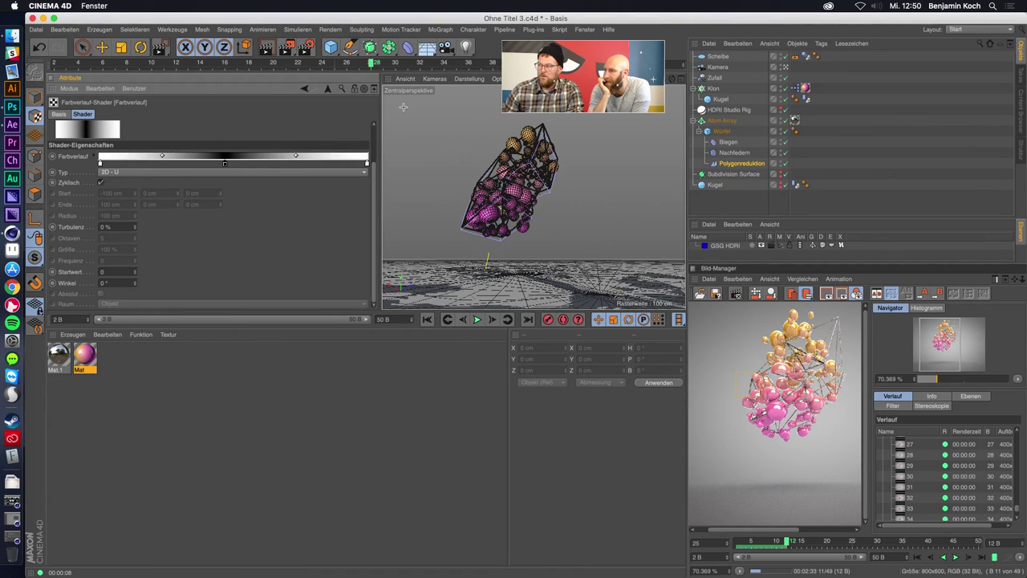
left_click_drag(404, 107, 605, 276)
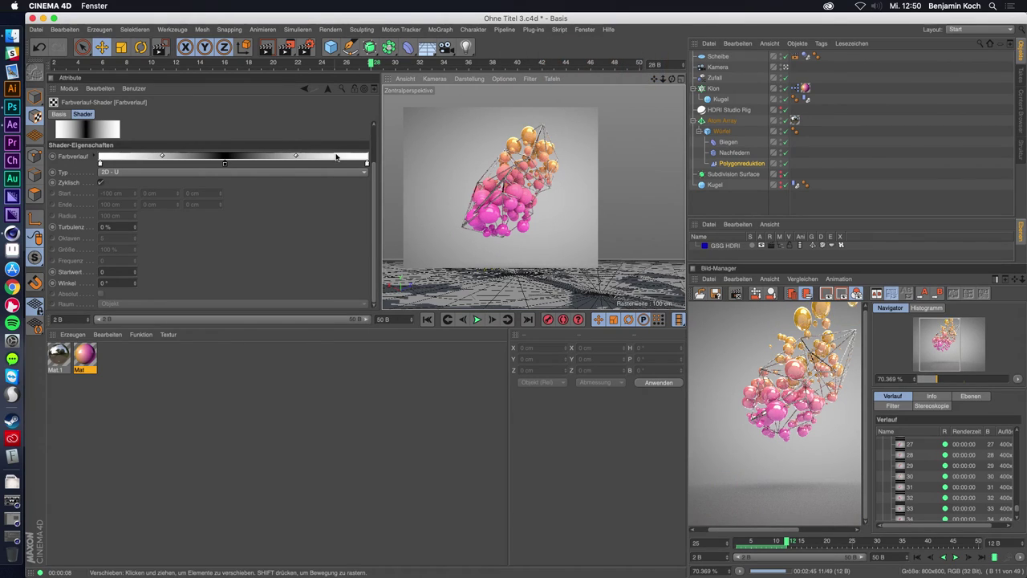
Rearrange the gradient knots to run white to black and check with a region render.
mouse_move(101, 164)
left_mouse_down()
mouse_move(224, 166)
mouse_move(100, 165)
left_mouse_up()
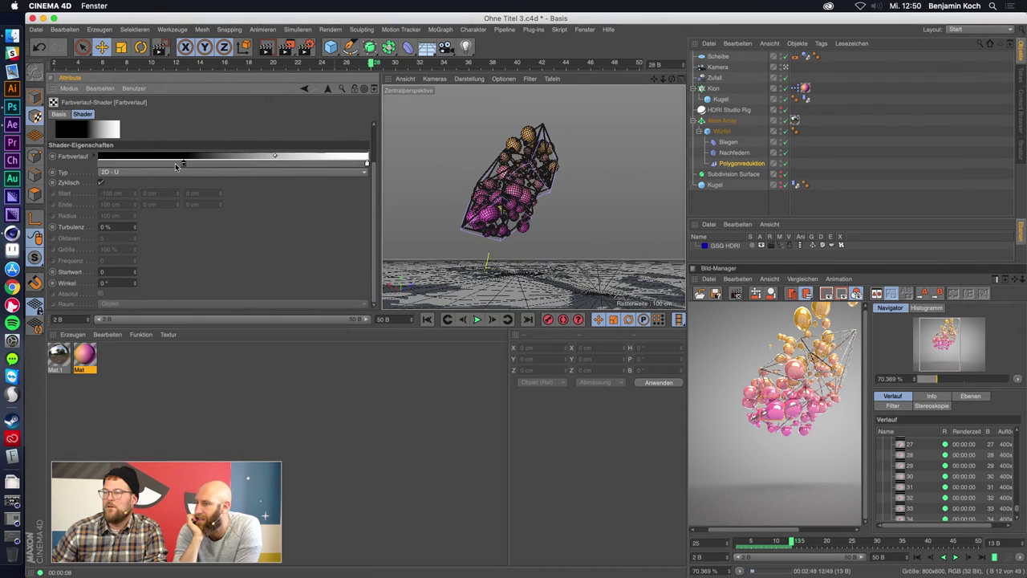
left_click_drag(287, 45, 337, 126)
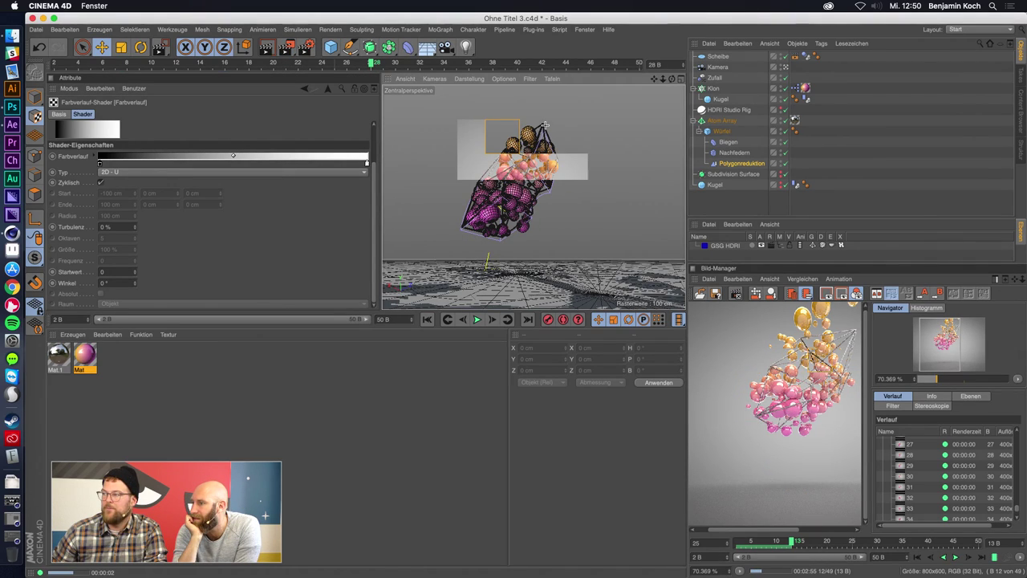
left_click_drag(100, 165, 297, 164)
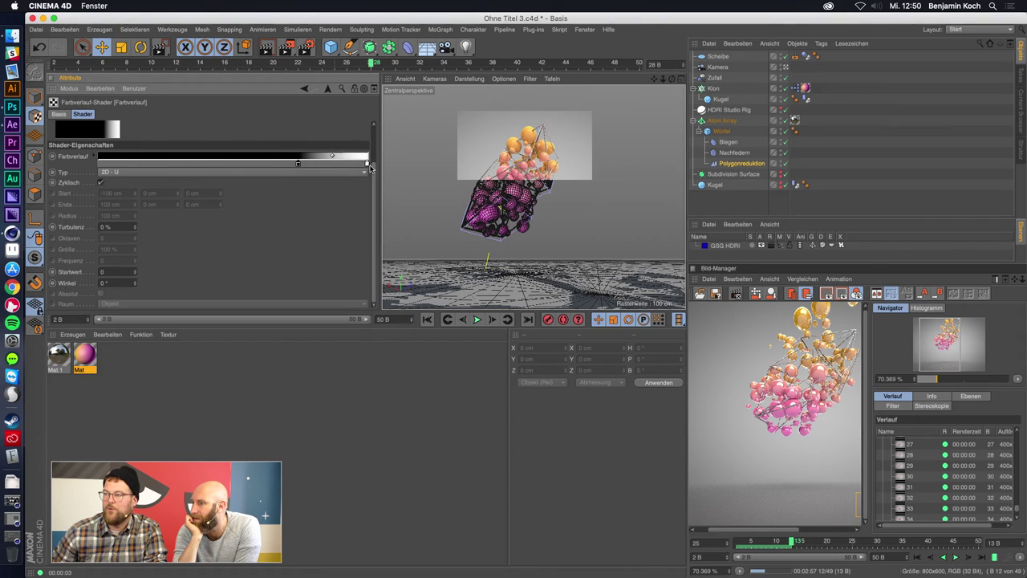
left_click_drag(367, 163, 99, 164)
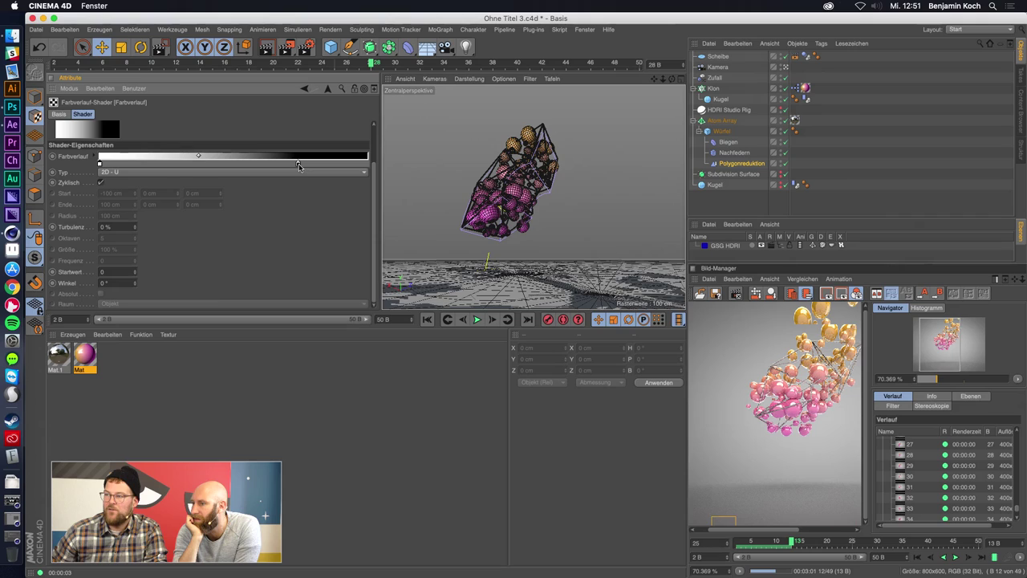
left_click_drag(298, 164, 366, 165)
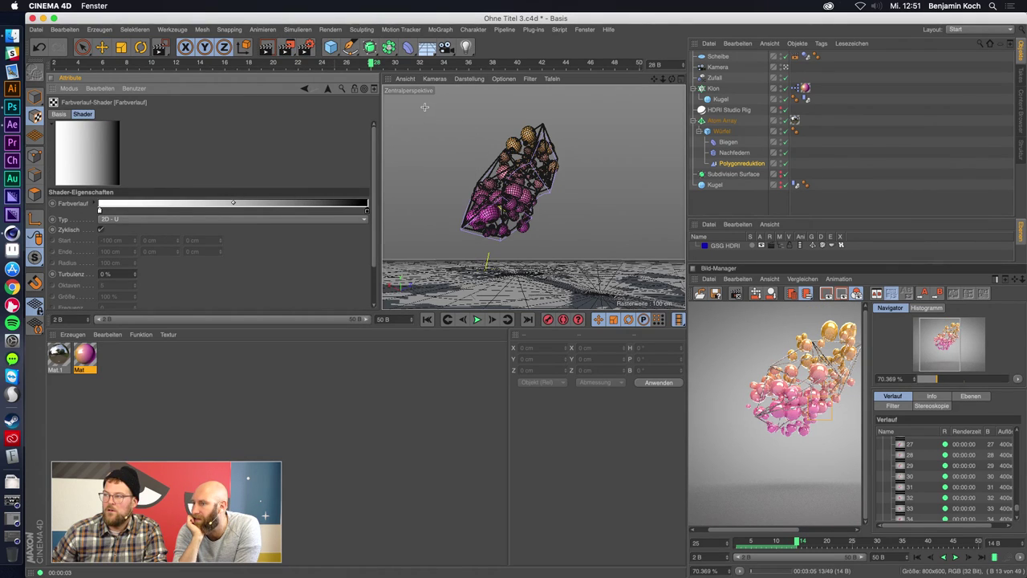
left_click_drag(426, 107, 628, 281)
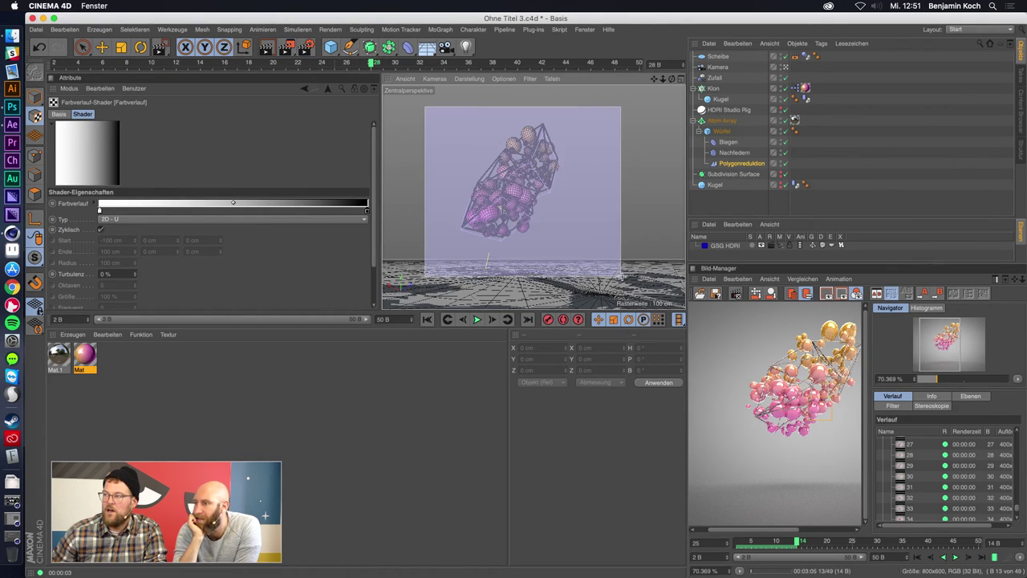
left_click(304, 89)
scroll(377, 294, "down", 5)
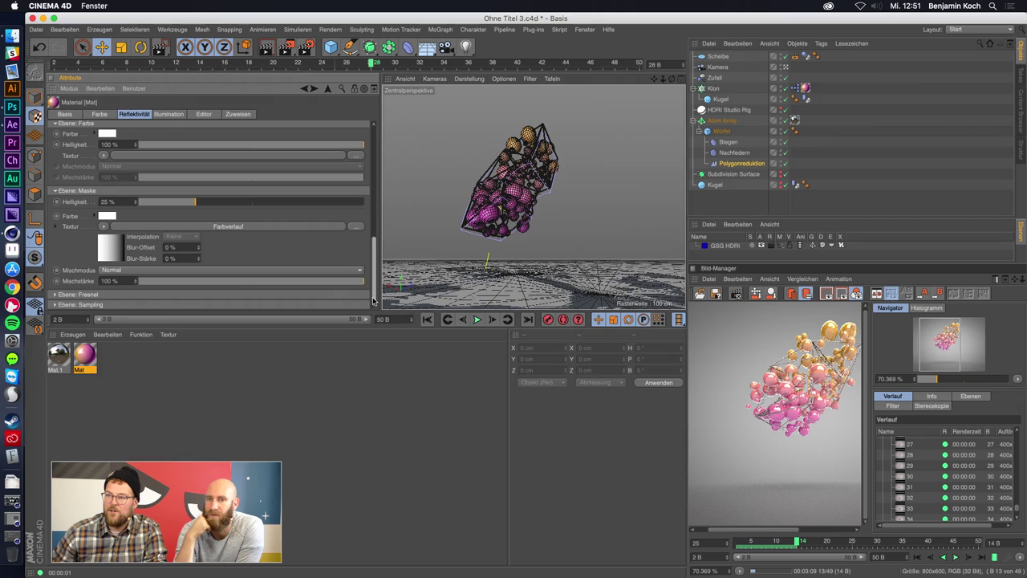
Scroll the material's attributes back to the top and render a preview region over the spheres.
scroll(372, 273, "up", 1)
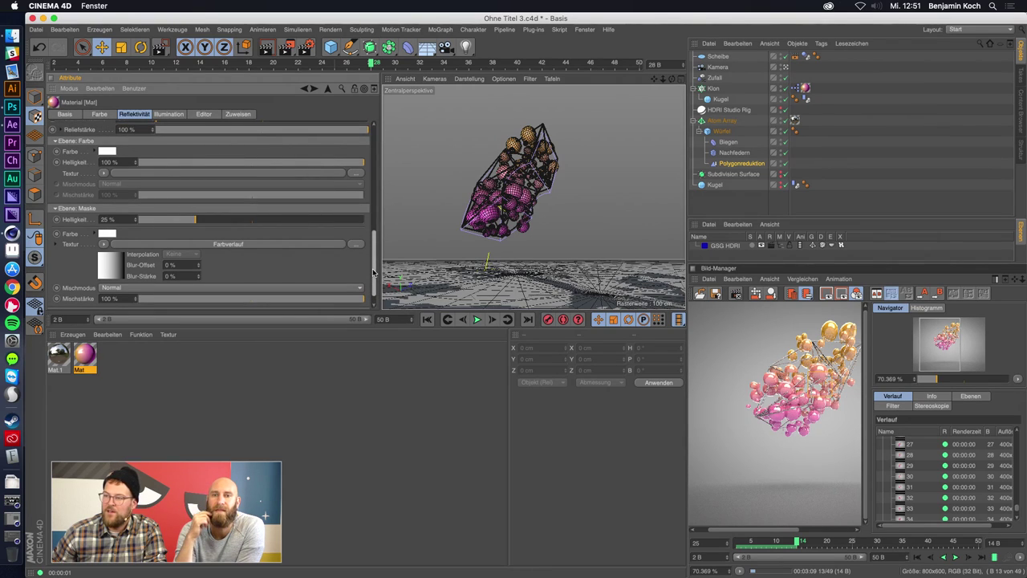
scroll(373, 273, "up", 10)
scroll(372, 273, "up", 5)
left_click(285, 49)
left_click(321, 78)
left_click_drag(416, 103, 618, 287)
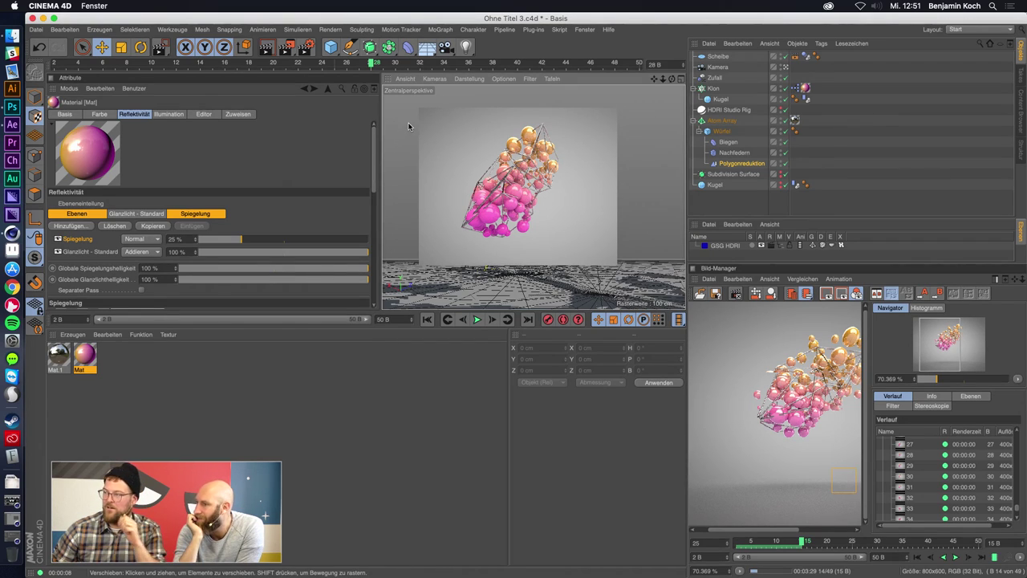
Add a MoText object to the scene and abort the running render.
left_click(438, 30)
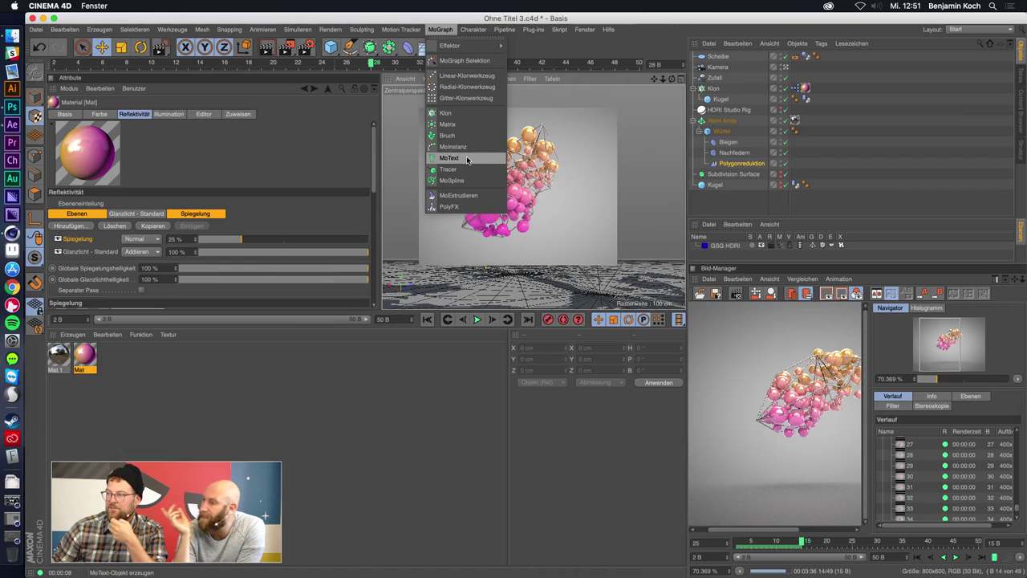
left_click(688, 101)
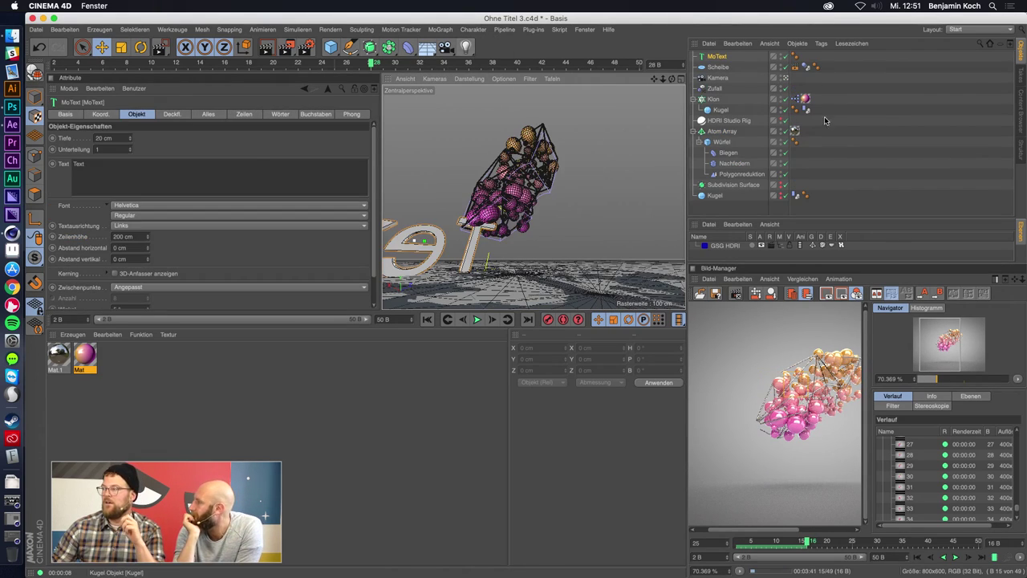
left_click(709, 60)
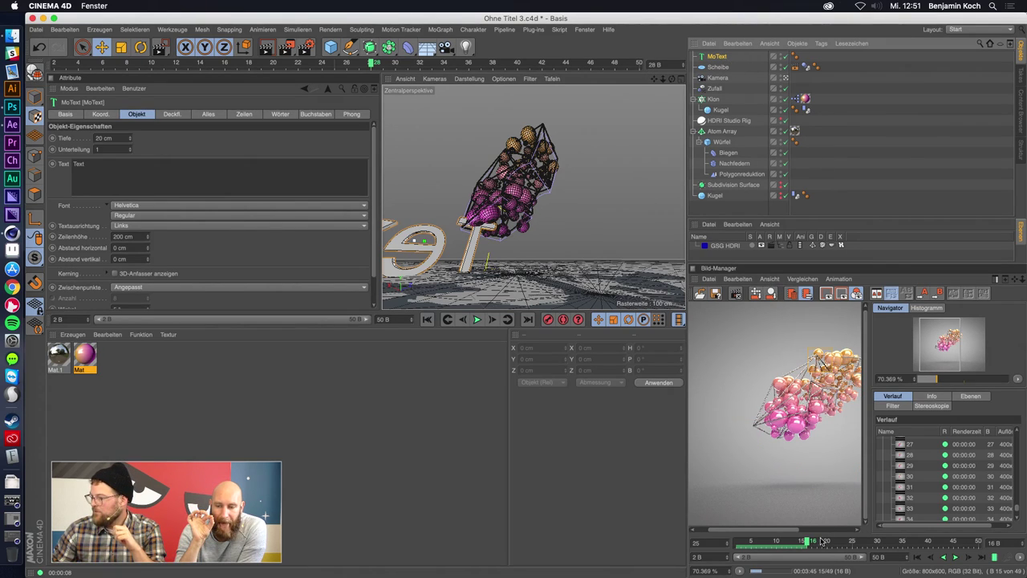
left_click(820, 438)
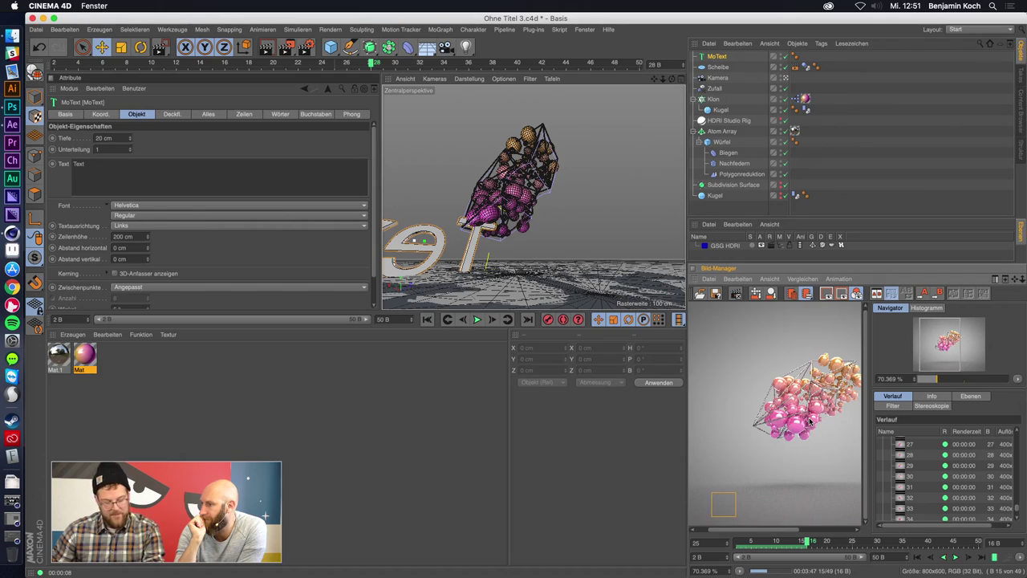
key("super+r")
left_click(608, 200)
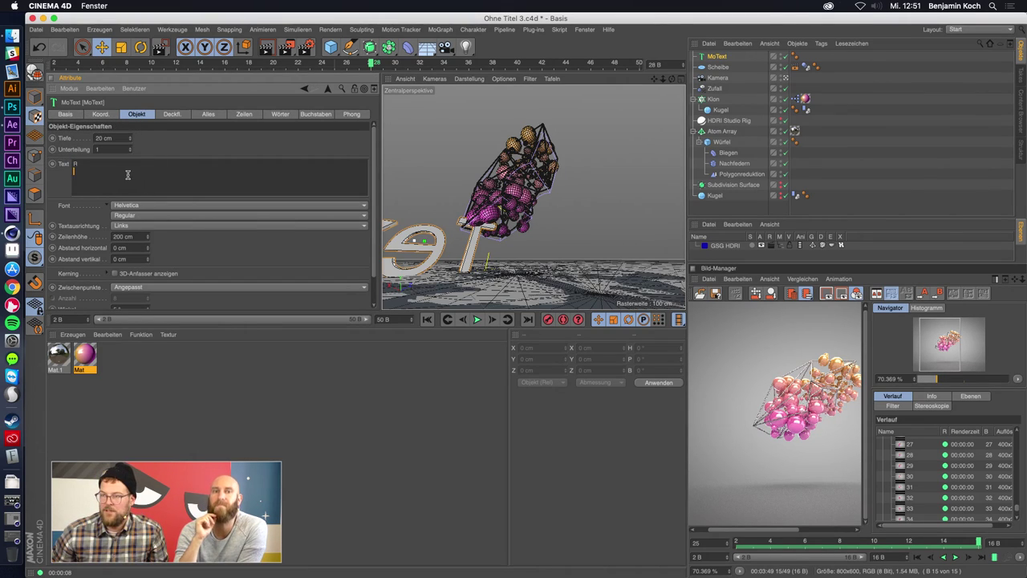
Set the MoText letter's font to Dimitri.
left_click(140, 206)
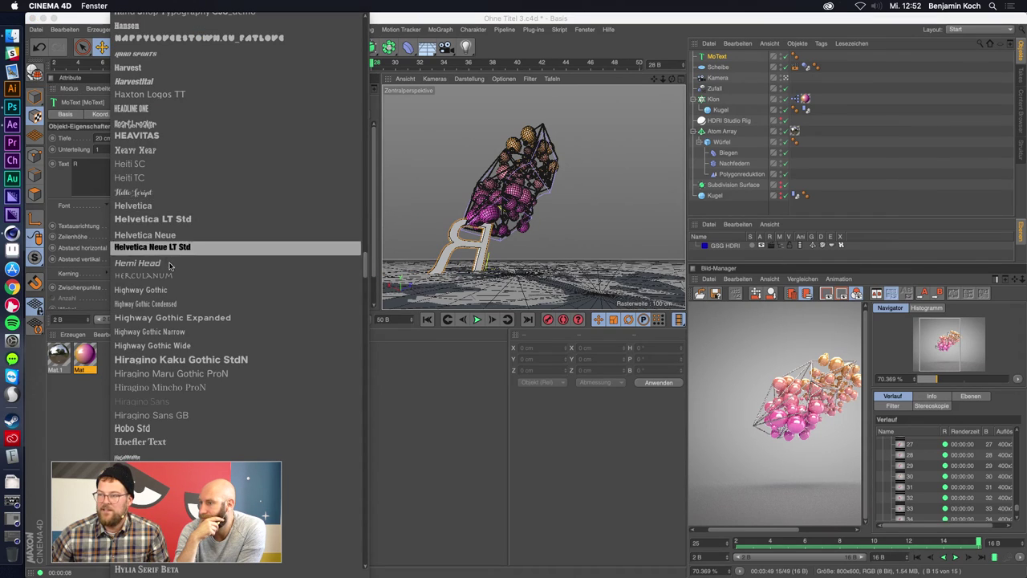
scroll(172, 272, "down", 10)
scroll(174, 277, "down", 5)
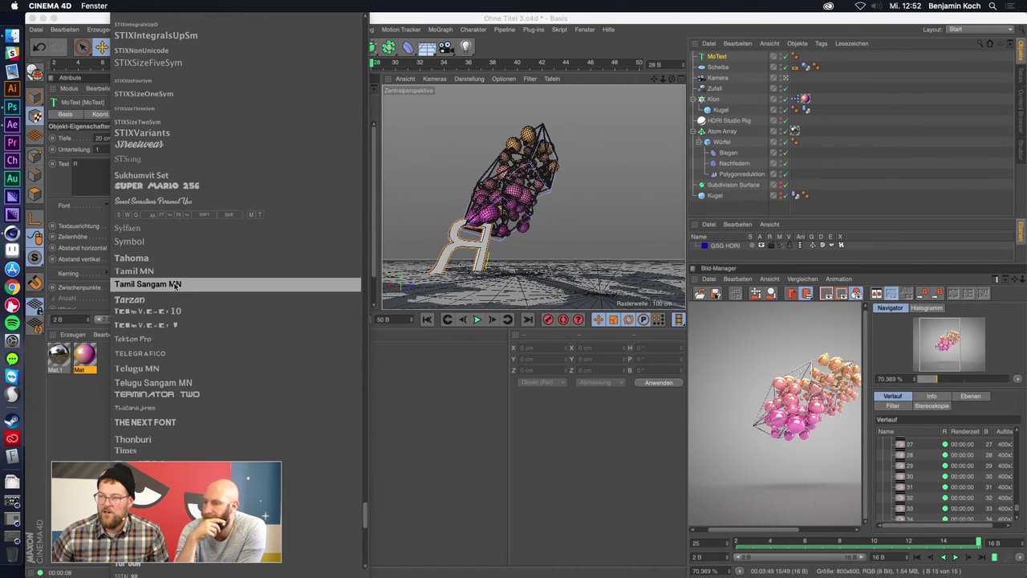
scroll(180, 327, "up", 5)
scroll(188, 317, "up", 5)
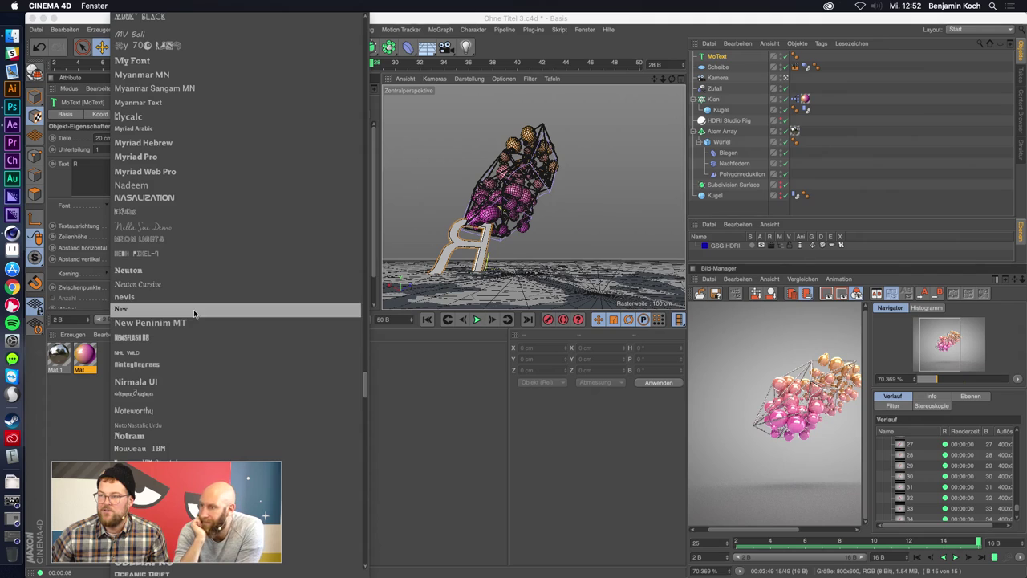
scroll(216, 293, "up", 5)
scroll(242, 281, "up", 5)
scroll(242, 273, "up", 5)
scroll(241, 246, "up", 5)
scroll(243, 249, "up", 5)
scroll(246, 253, "up", 5)
scroll(245, 254, "up", 5)
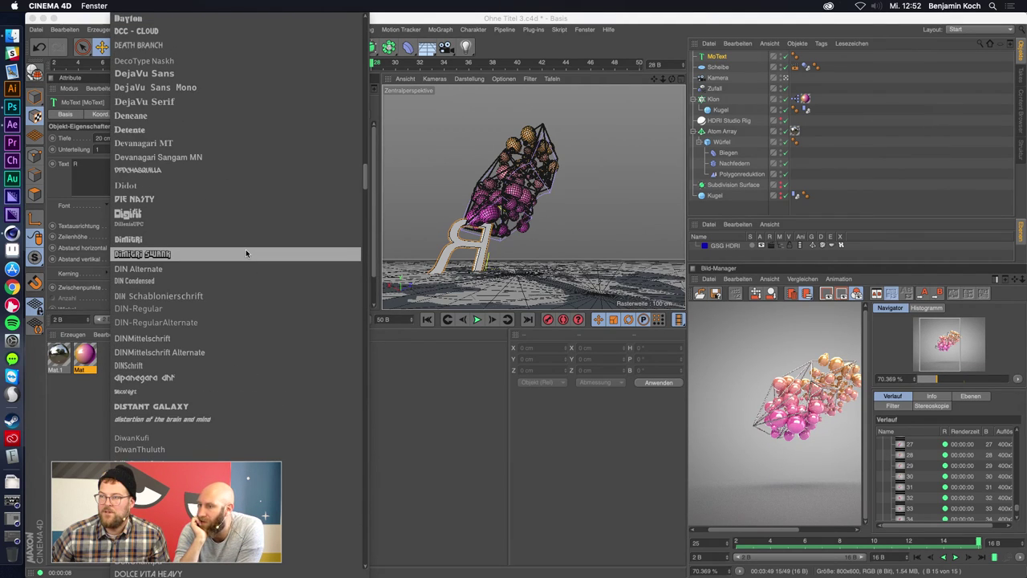
left_click(138, 242)
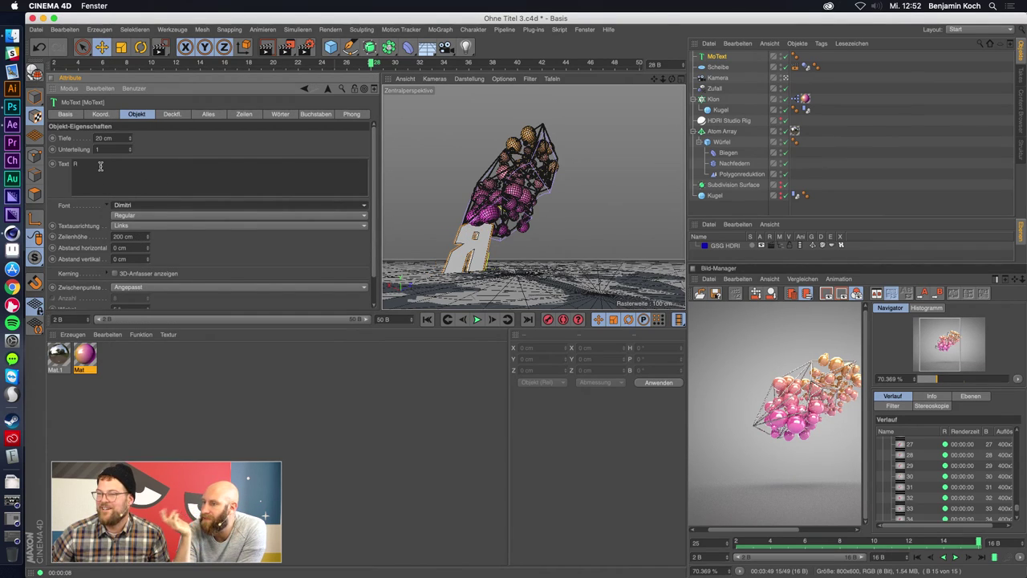
Move the MoText object under the Klon cloner in the hierarchy.
left_click(479, 255)
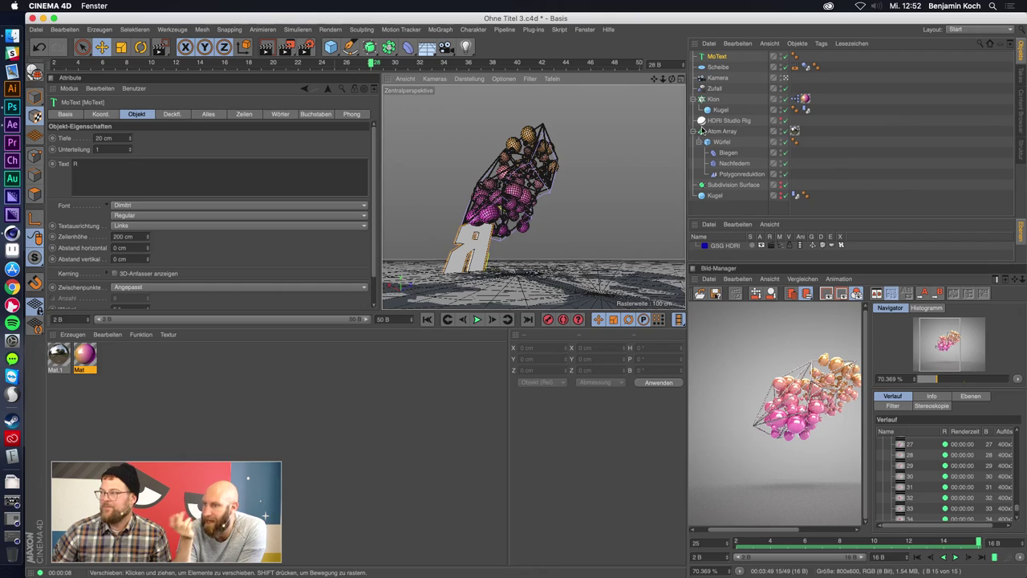
left_click(720, 57)
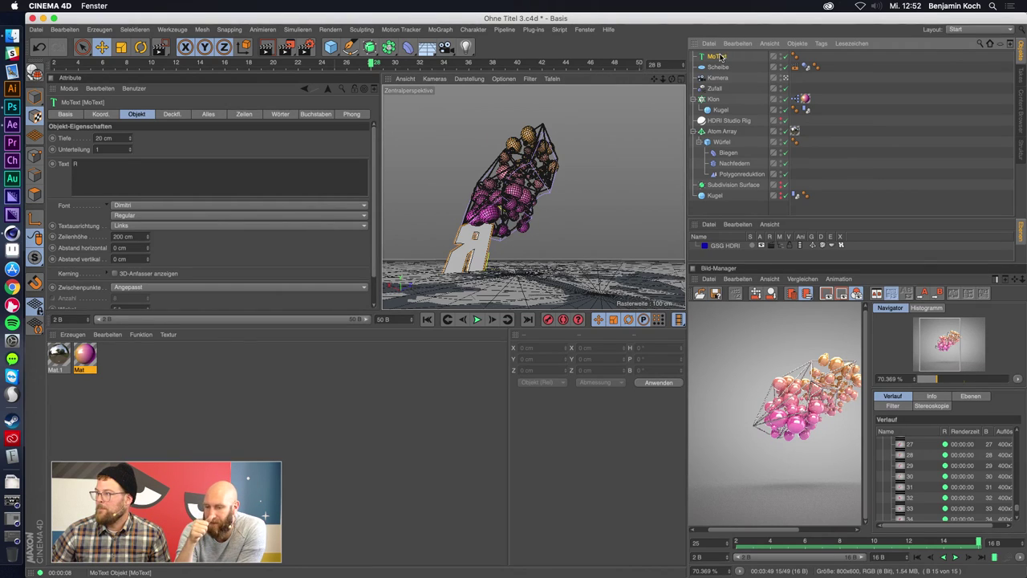
left_click_drag(722, 108, 726, 121)
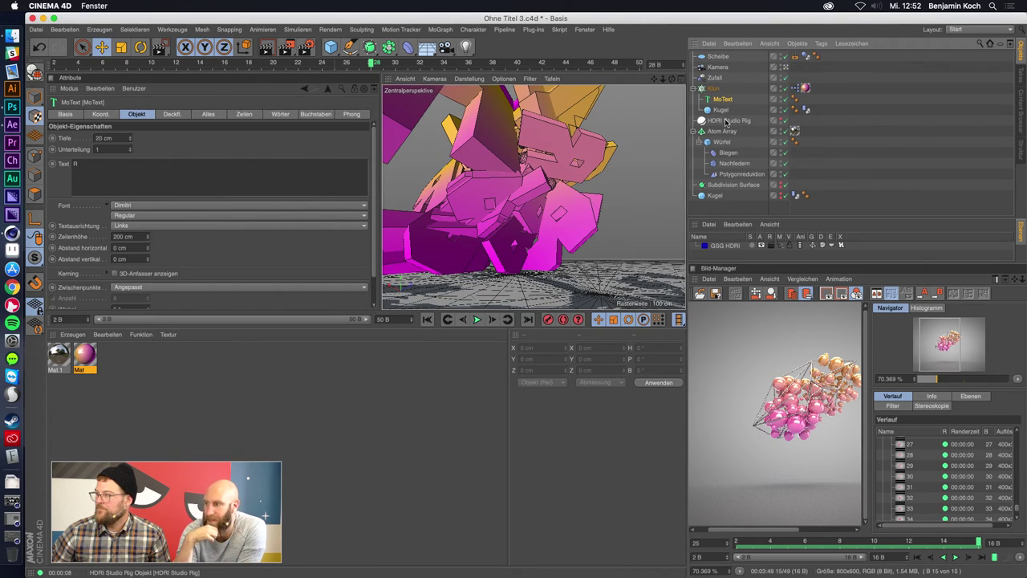
left_click(720, 110)
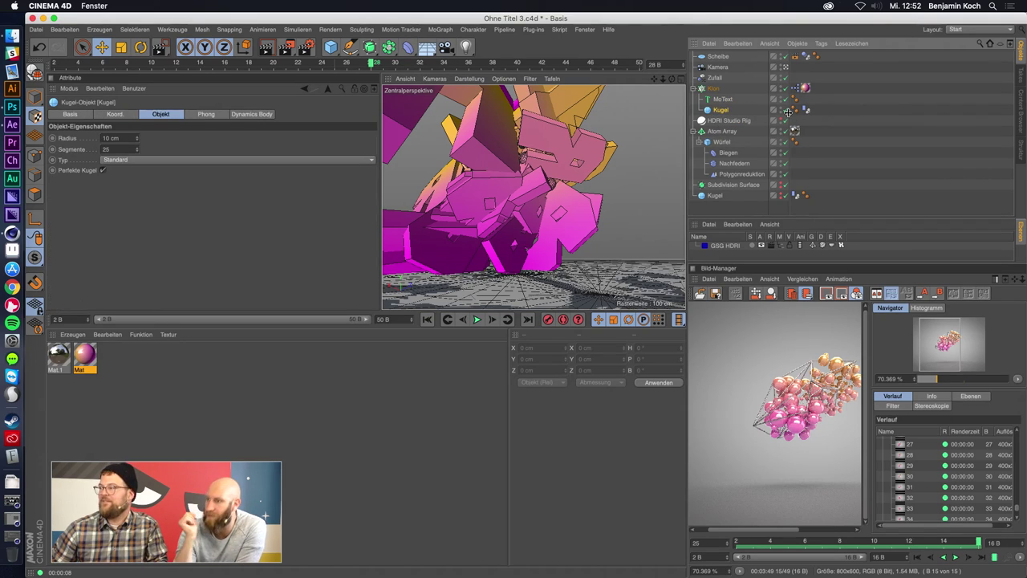
left_click(722, 99)
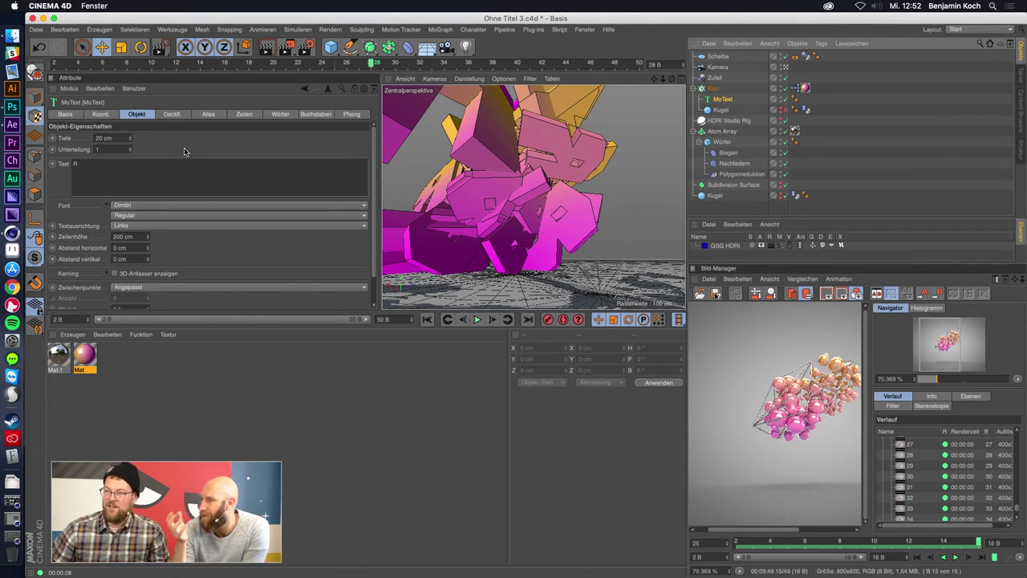
Reduce the MoText line height (Zeilenhöhe) to 50 cm, then 30 cm.
left_click_drag(117, 138, 90, 138)
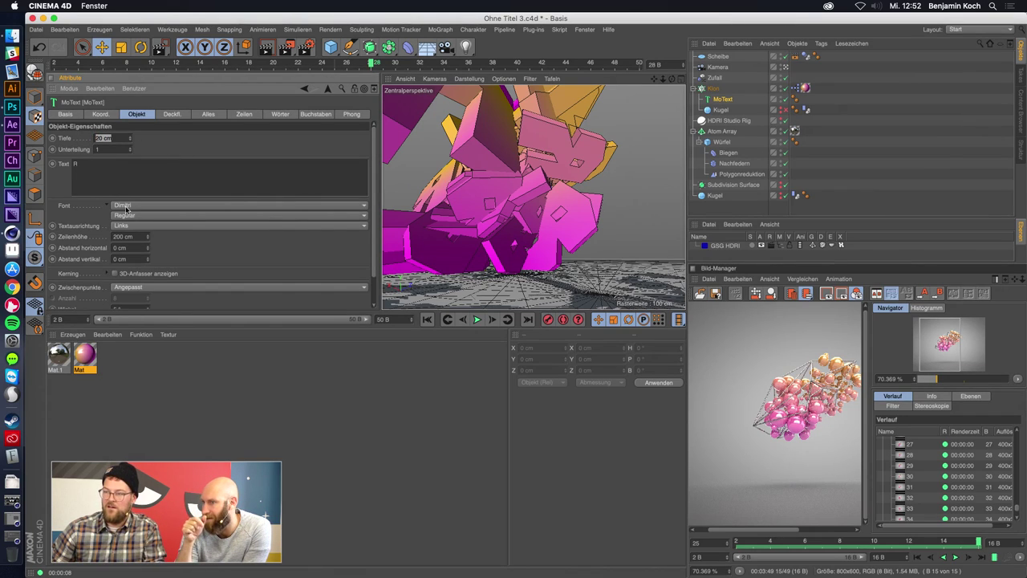
type("50")
key("Return")
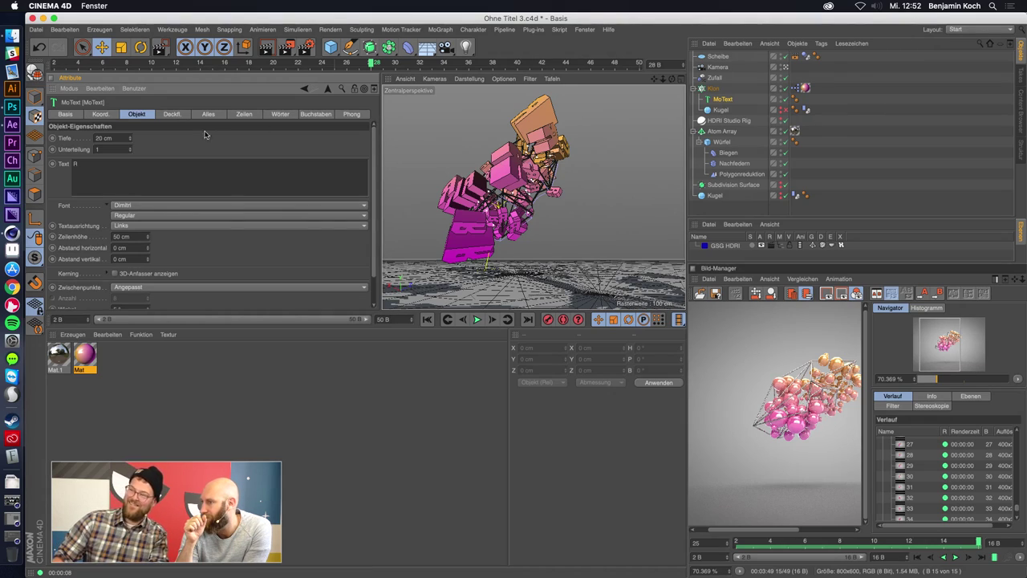
type("30")
key("Return")
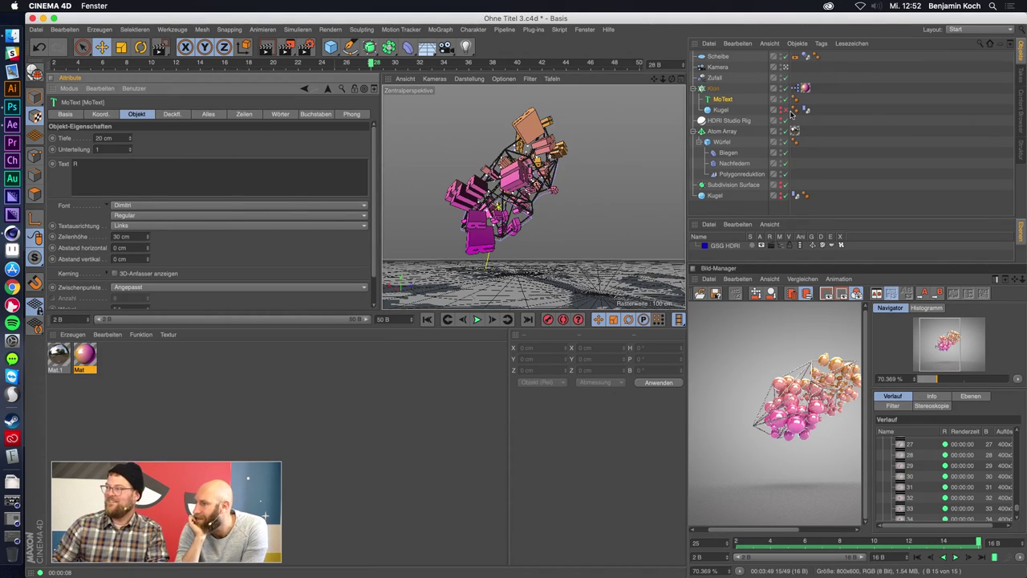
left_click(805, 100)
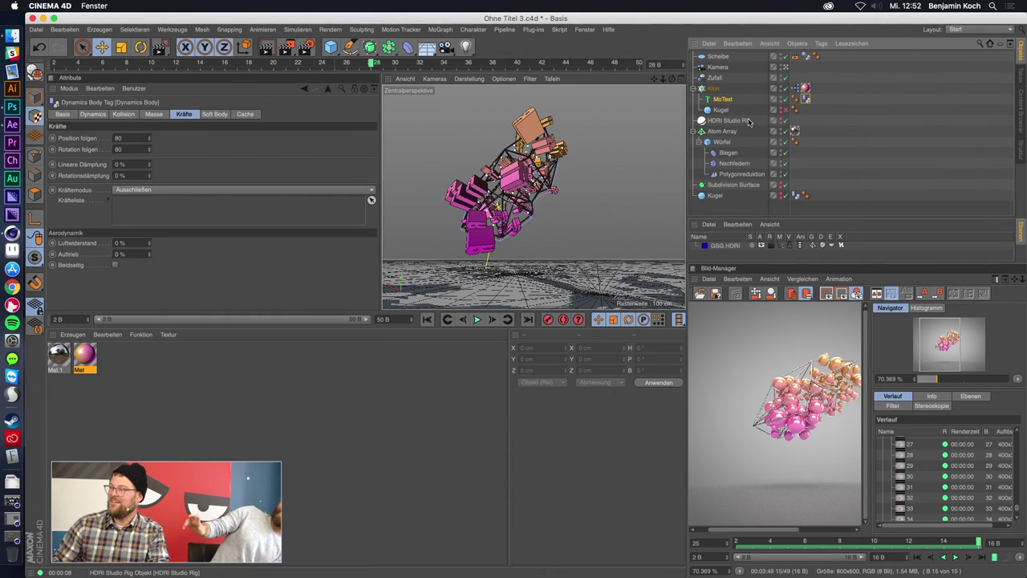
left_click(722, 98)
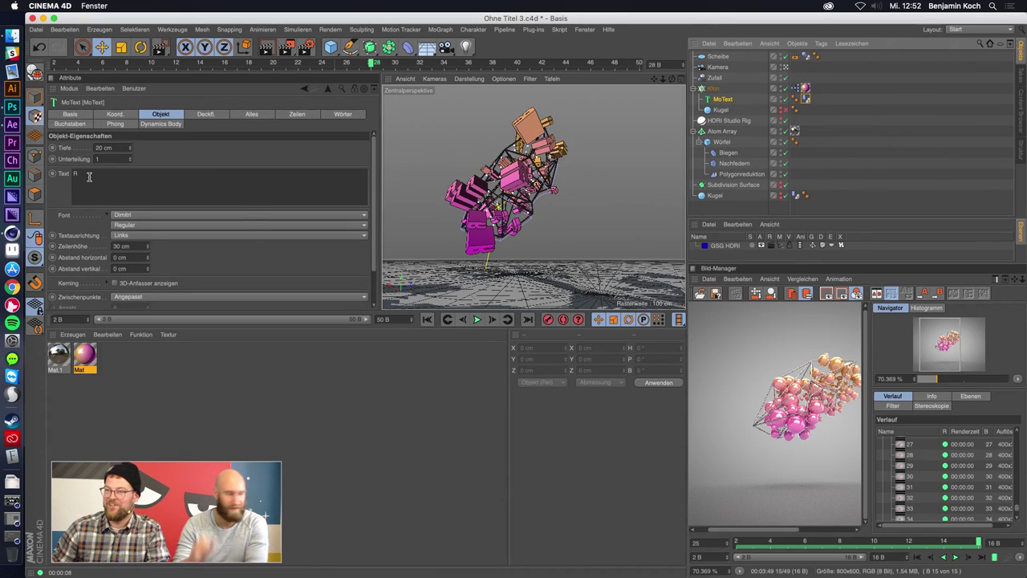
Set the MoText letter depth (Tiefe) to 10 cm.
double_click(109, 148)
type("10")
key("Return")
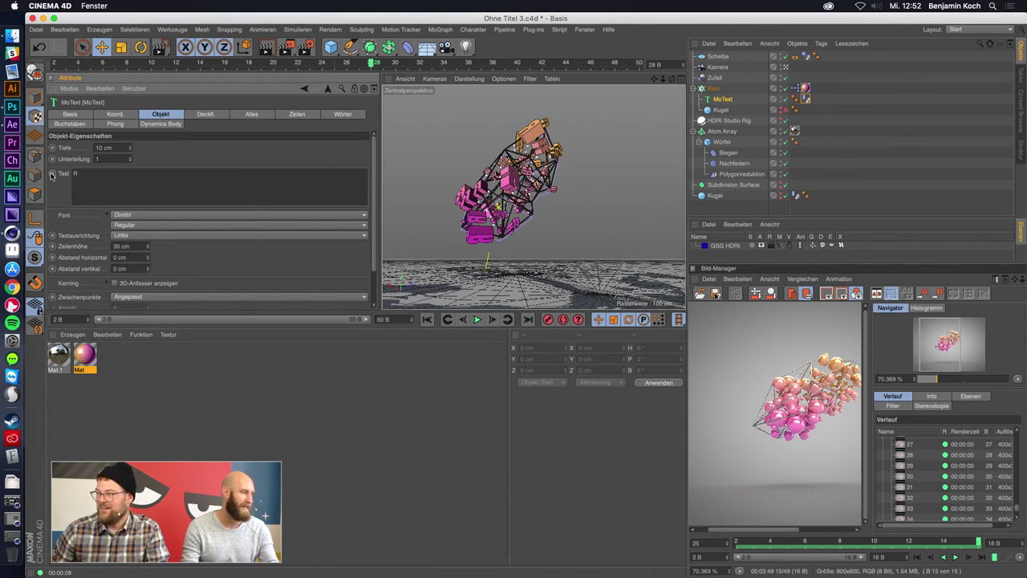
Copy and paste the MoText three times so Klon holds four letters.
left_click(723, 100)
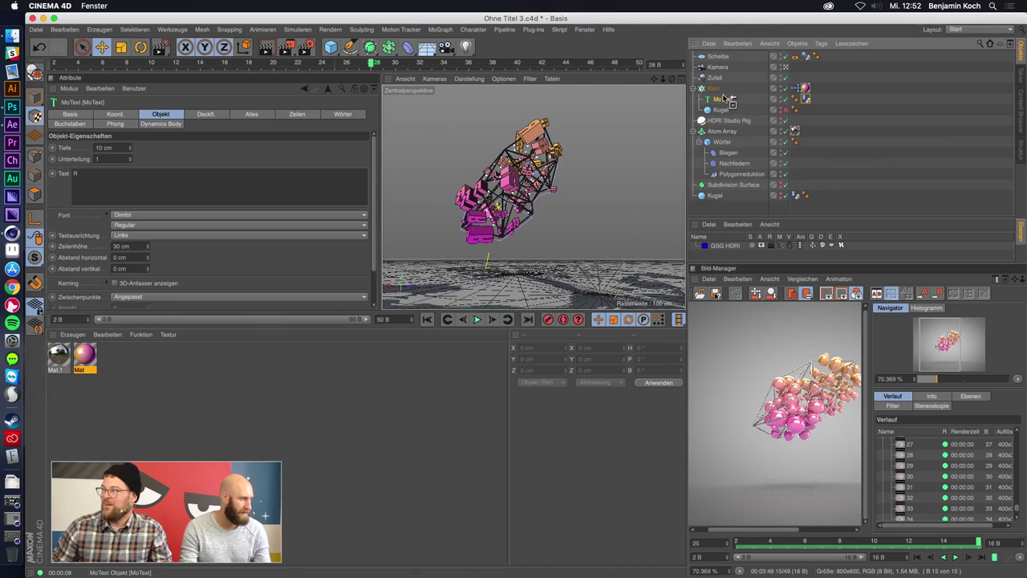
key("ctrl+c")
key("ctrl+v")
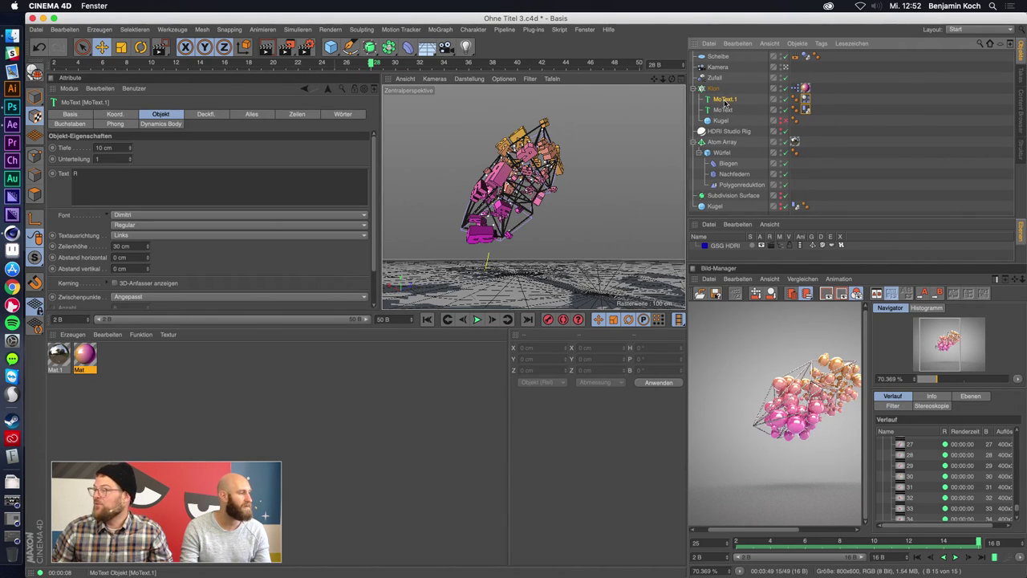
left_click(55, 178)
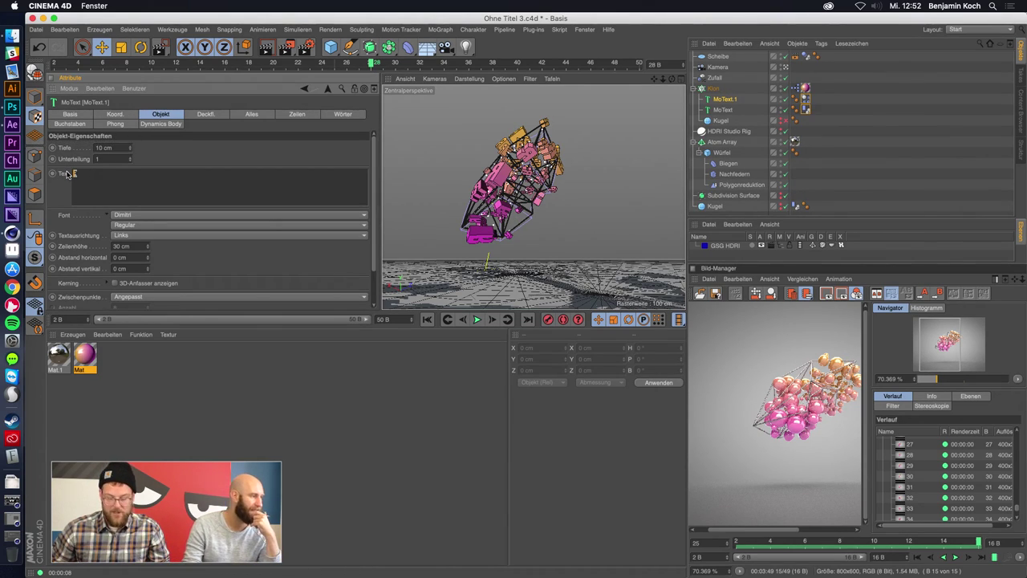
left_click(723, 100)
key("ctrl+c")
key("ctrl+v")
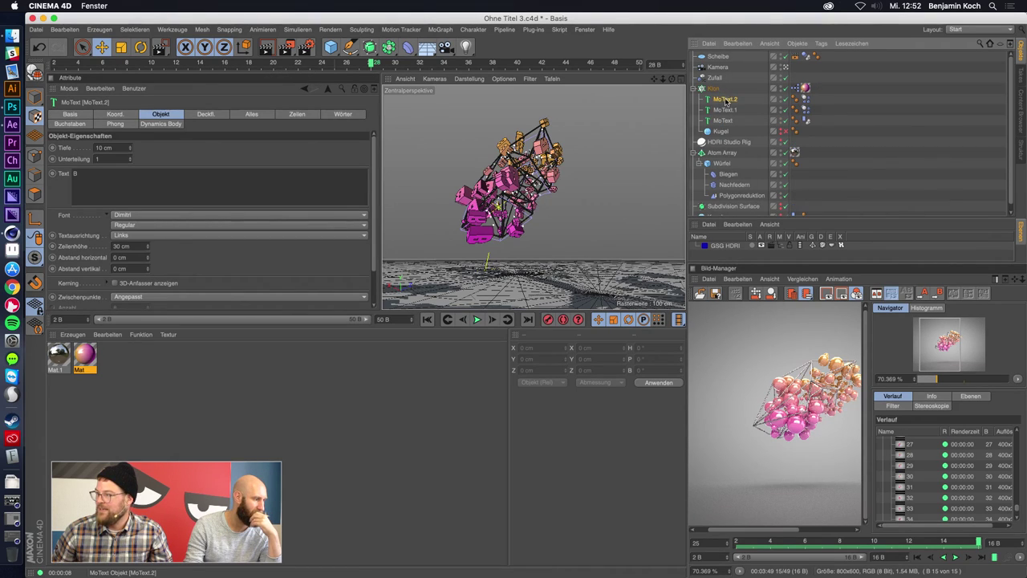
left_click(809, 117)
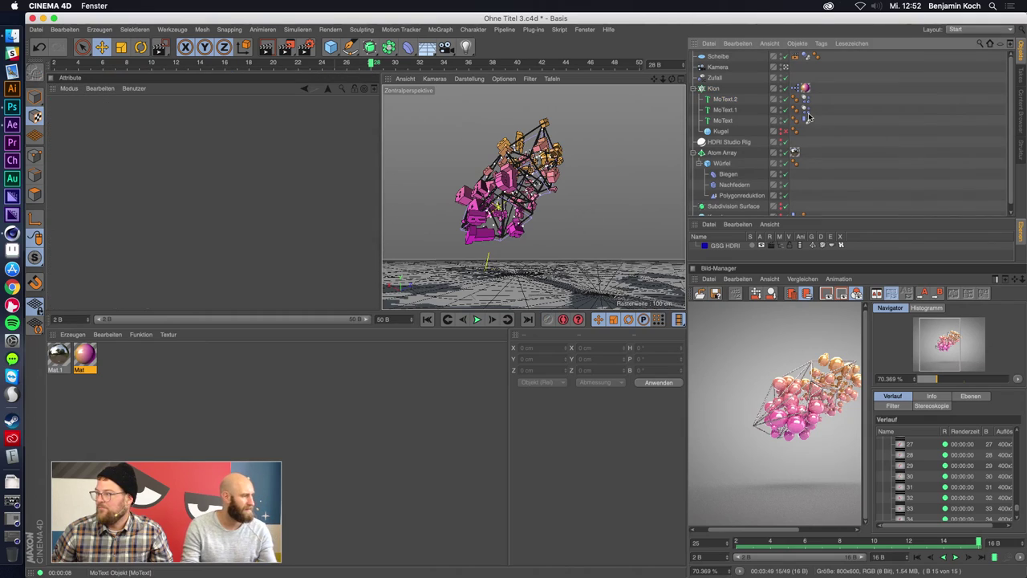
left_click(737, 99)
key("ctrl+c")
key("ctrl+v")
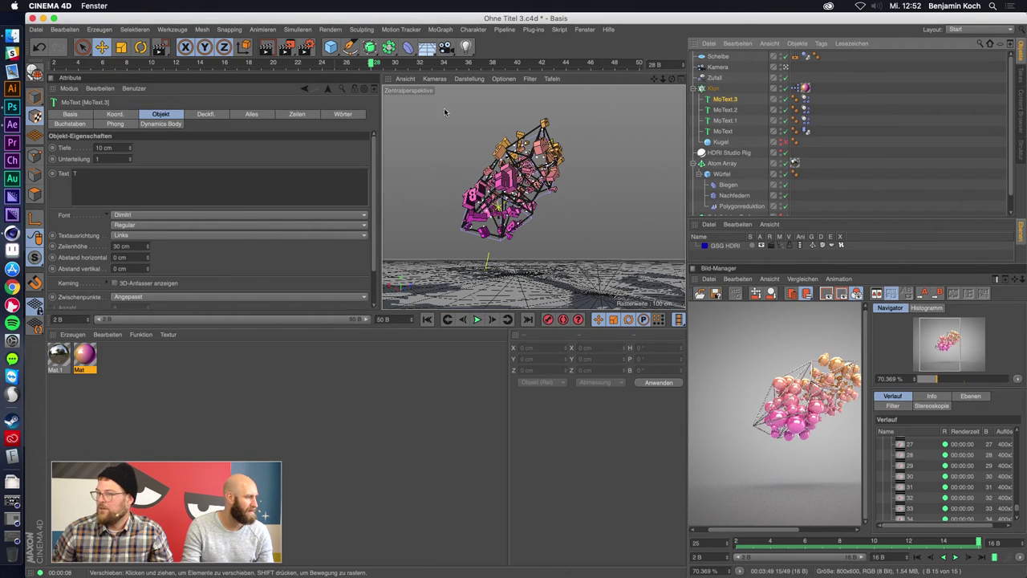
Change the newest MoText copy's text to the letter V.
left_click(255, 177)
key("BackSpace")
type("V")
key("Return")
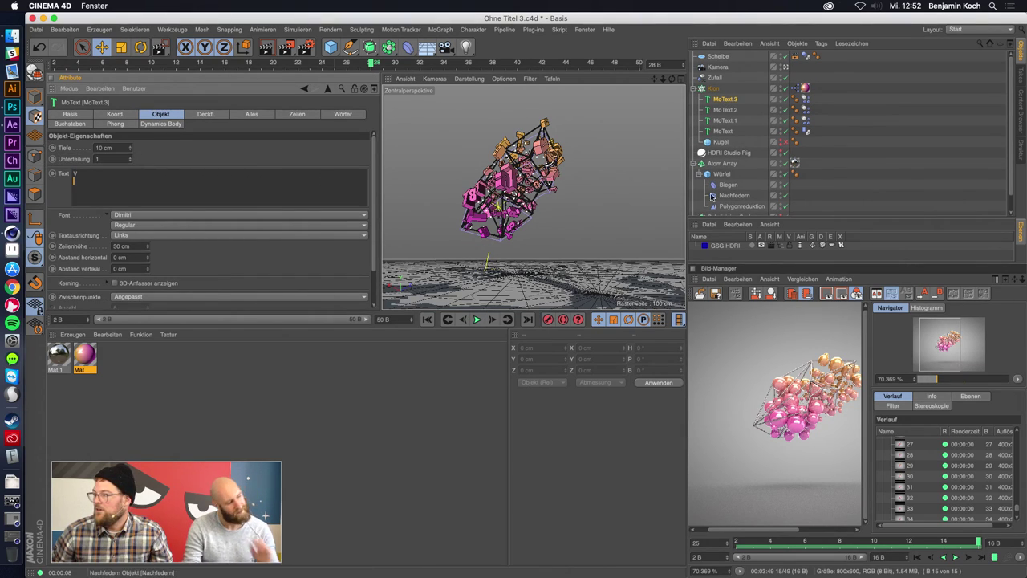
left_click(939, 172)
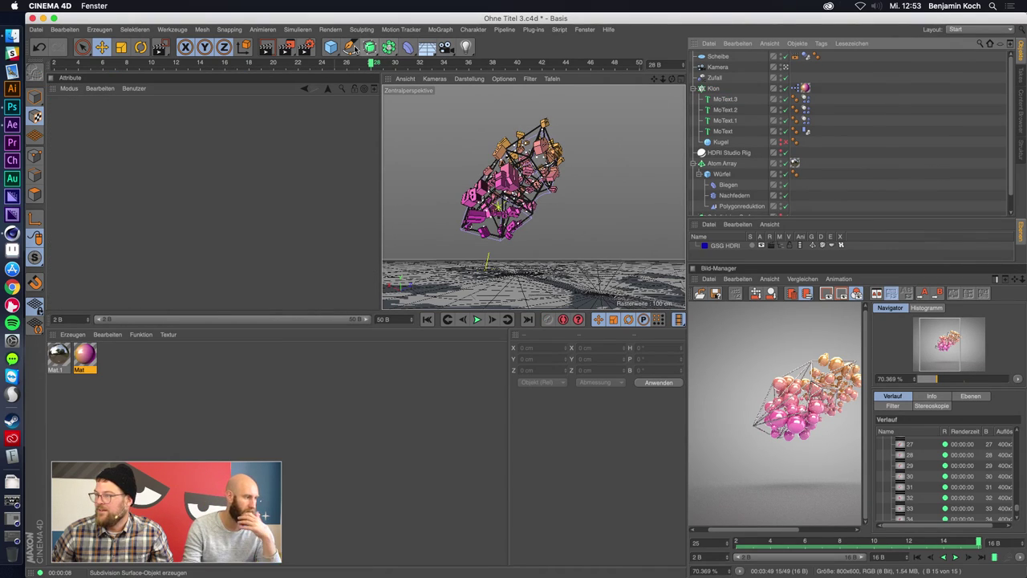
Rewind and play the dynamics simulation, pausing around frame 13.
left_click_drag(424, 109, 586, 270)
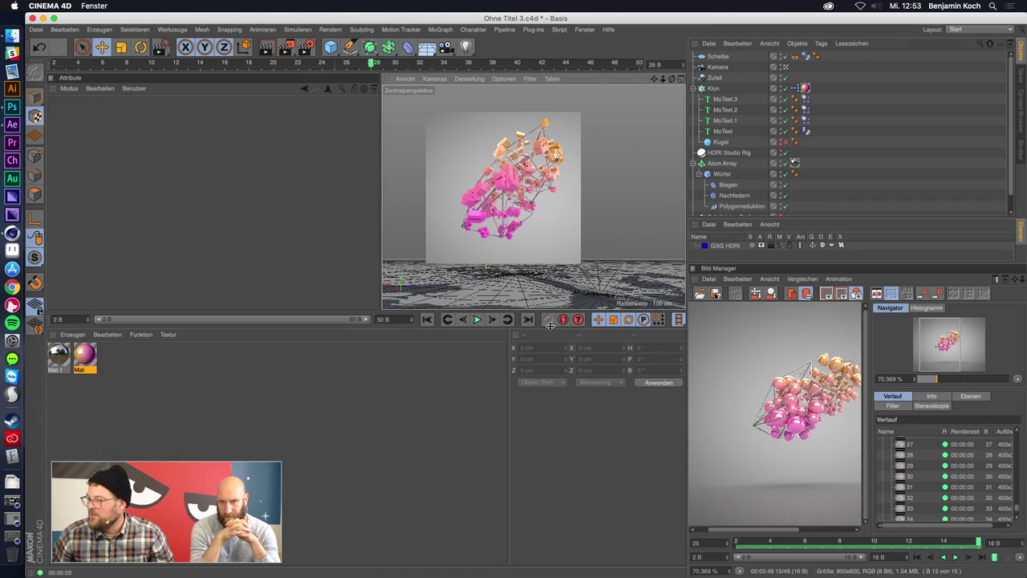
left_click(428, 320)
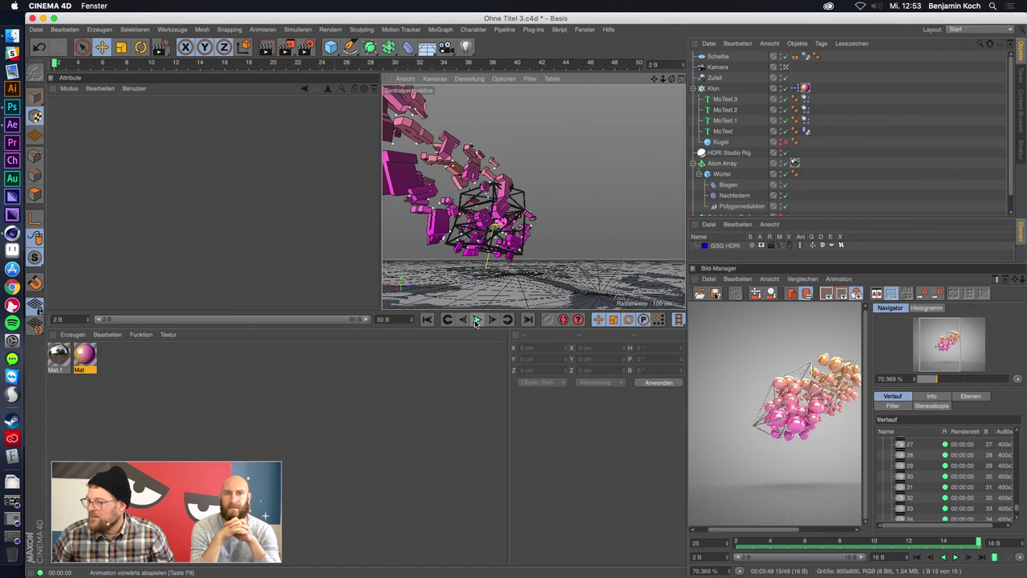
left_click(476, 320)
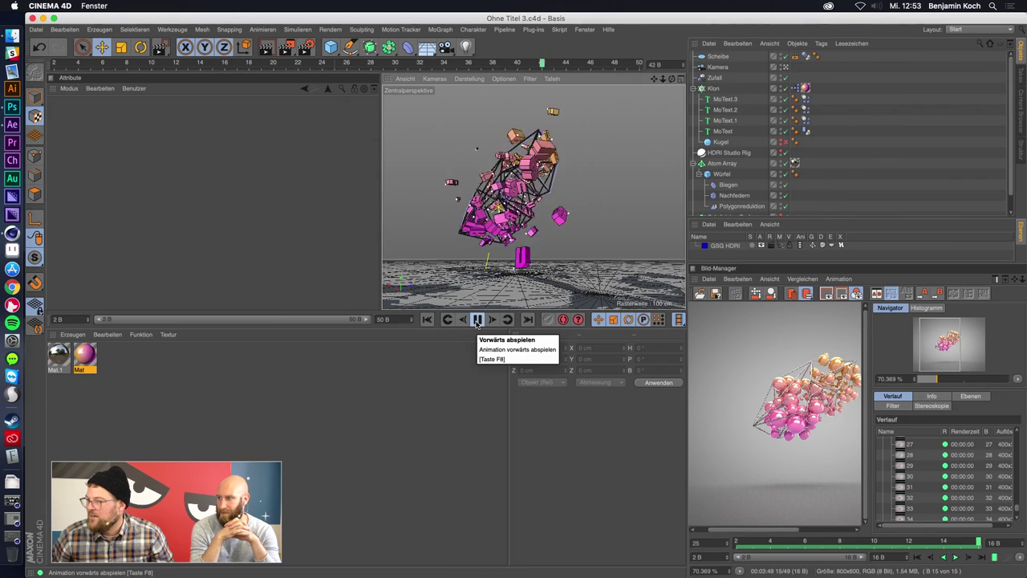
left_click(477, 321)
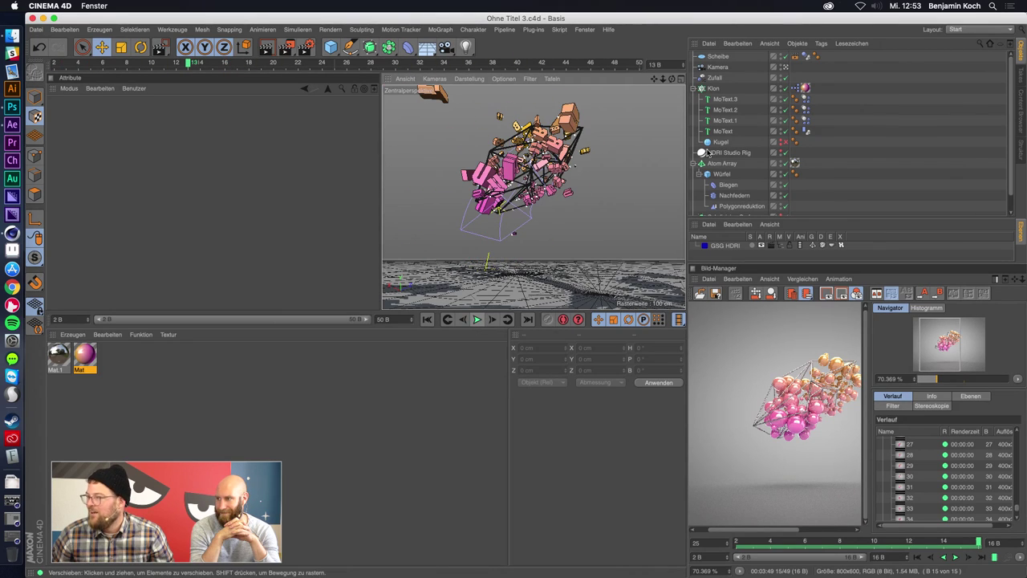
Give all four MoText letters rounded start and end caps with a 1 cm radius.
left_click(725, 99)
left_click(723, 131, "shift")
left_click(194, 116)
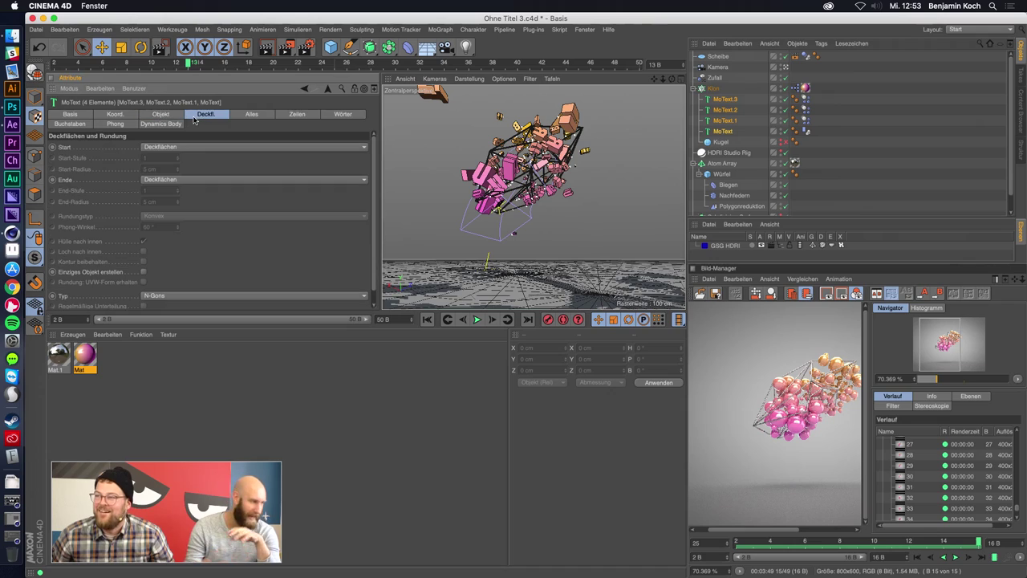
left_click(183, 146)
left_click(183, 191)
left_click(184, 179)
left_click(183, 224)
left_click(144, 272)
type("1")
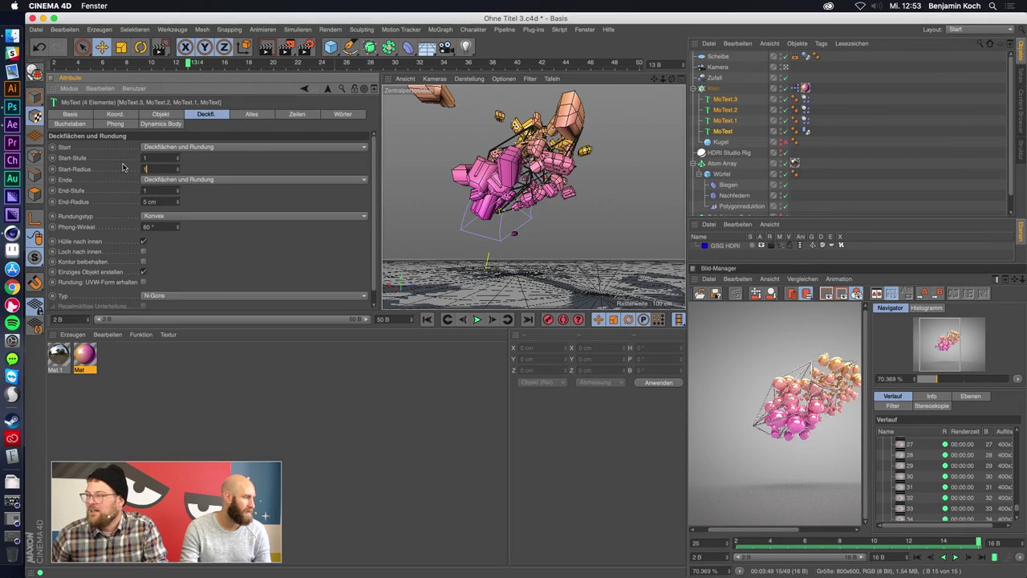
key("Return")
key("Return")
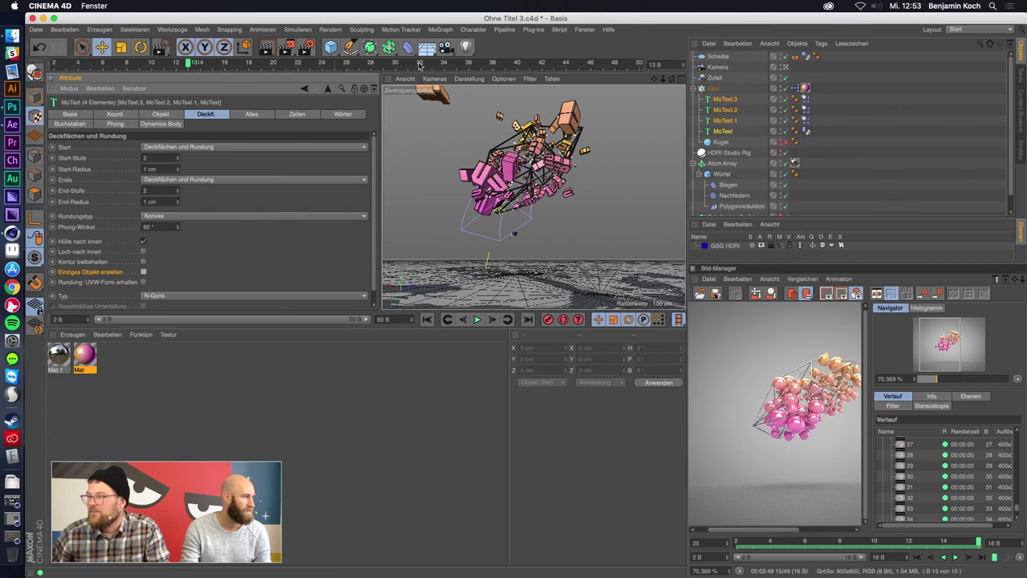
Render a region around the letter clones and enlarge the rendered image view.
left_click(286, 49)
left_click(321, 120)
left_click_drag(440, 101, 629, 234)
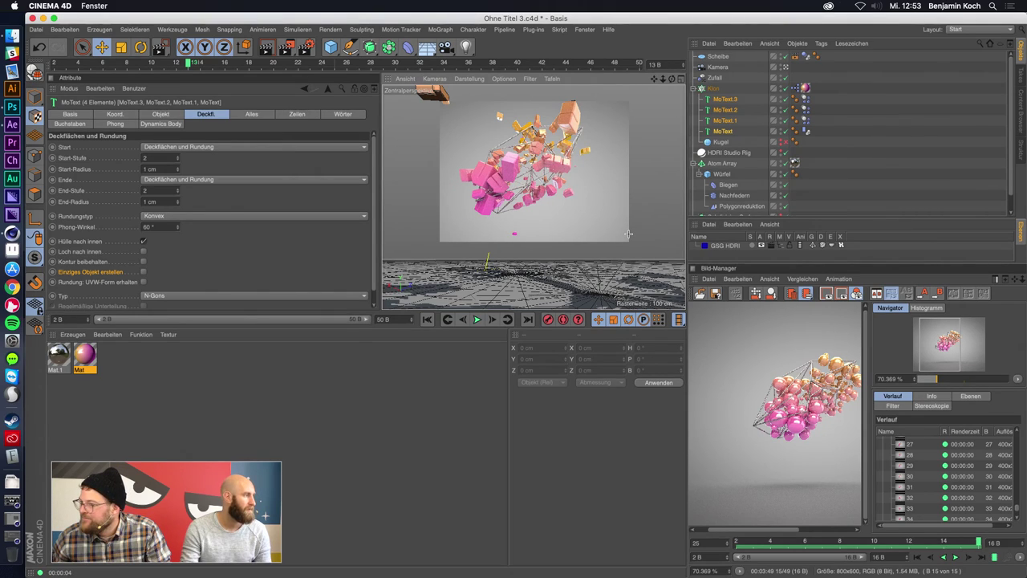
left_click(741, 358)
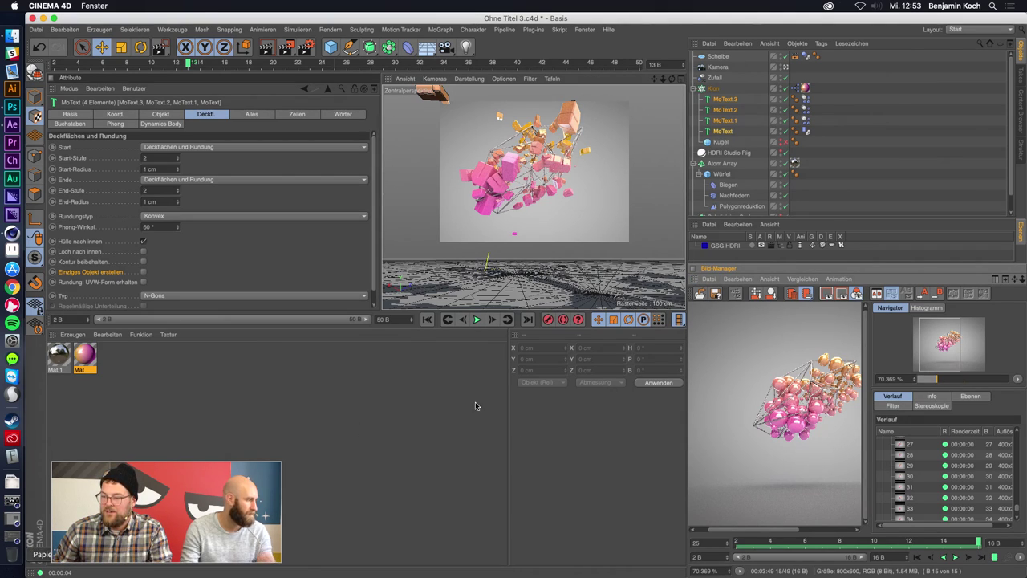
mouse_move(720, 263)
left_mouse_down()
mouse_move(703, 166)
mouse_move(486, 166)
left_mouse_up()
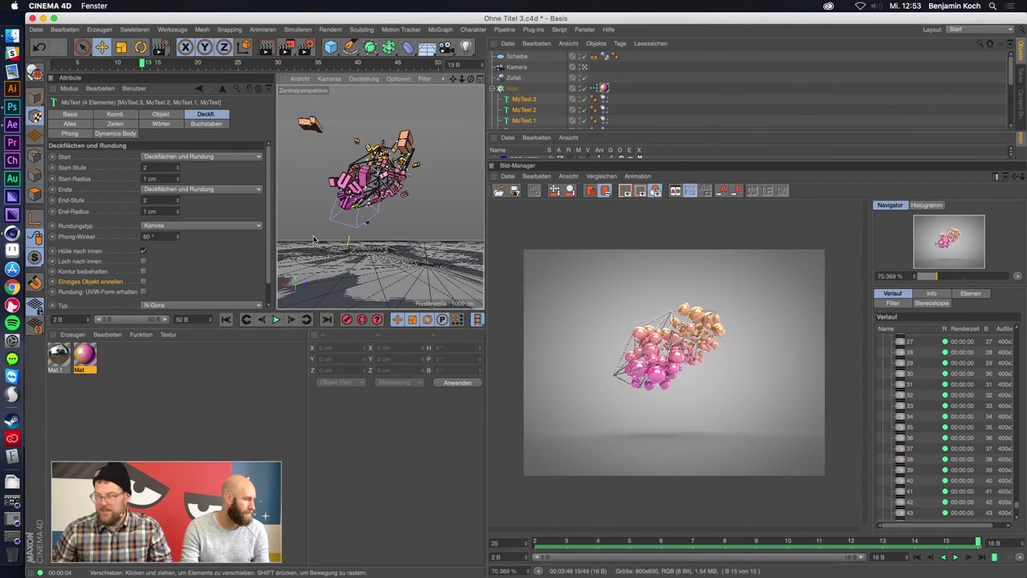
Check the render settings and the project's dynamics cache settings.
key("ctrl+b")
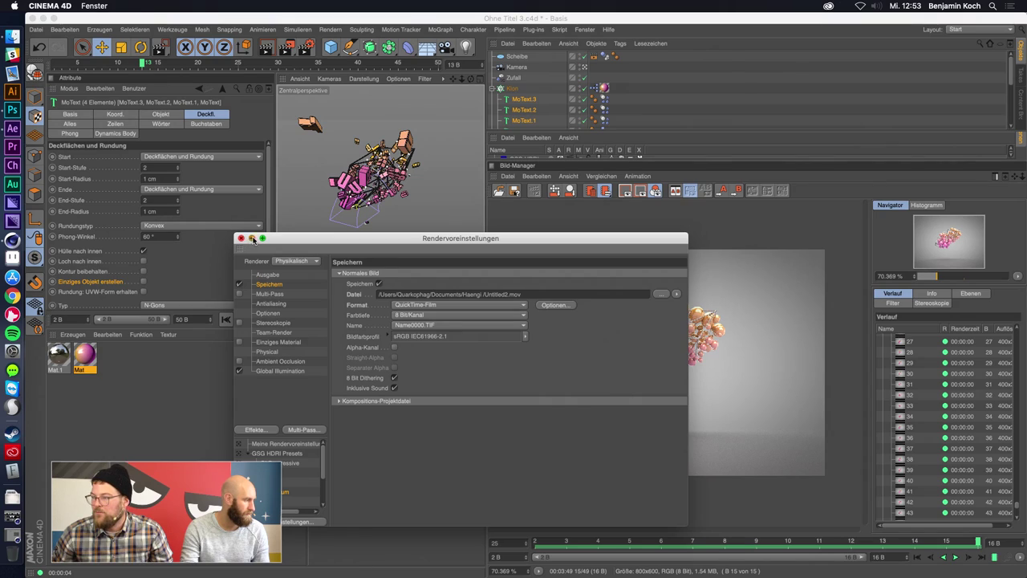
left_click(242, 238)
left_click(142, 428)
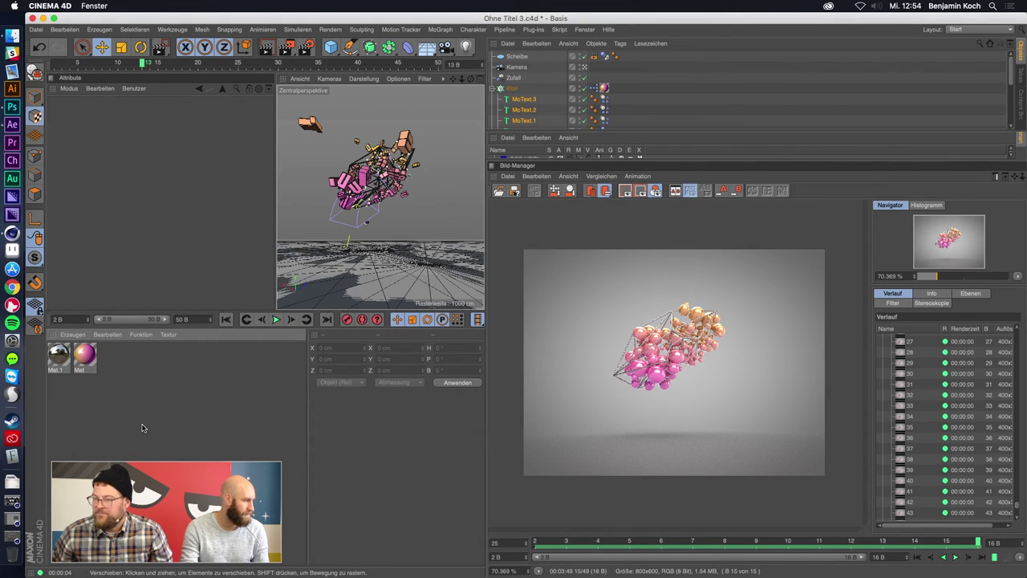
key("ctrl+d")
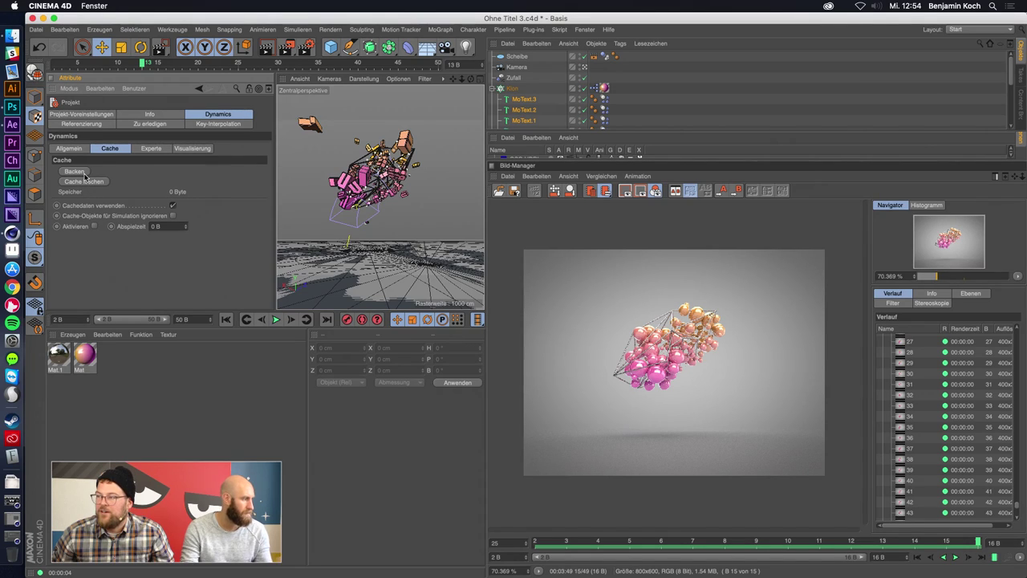
left_click(148, 451)
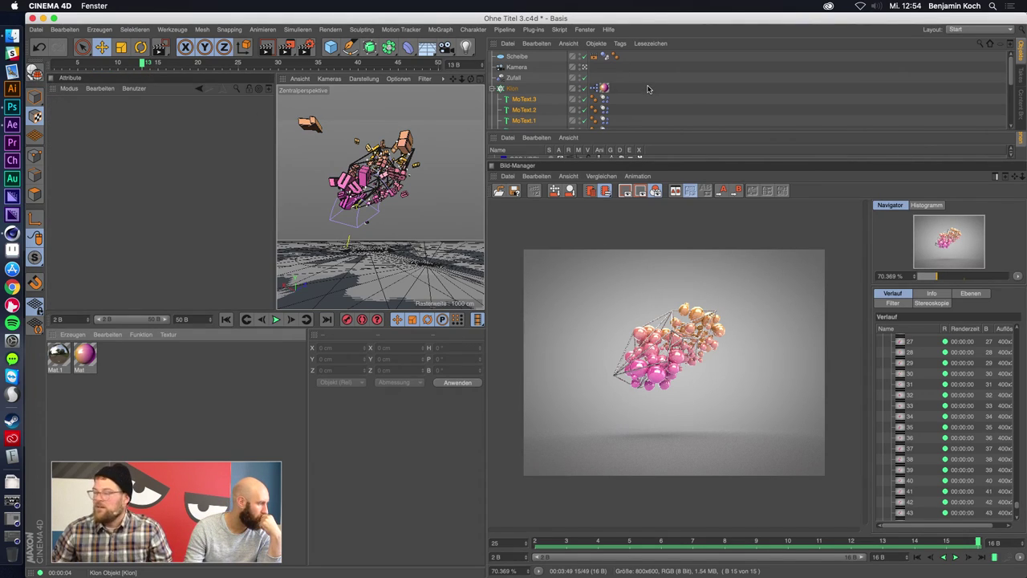
Start a new animation render, shown at 100% in a wider, taller image view.
key("shift+r")
key("Return")
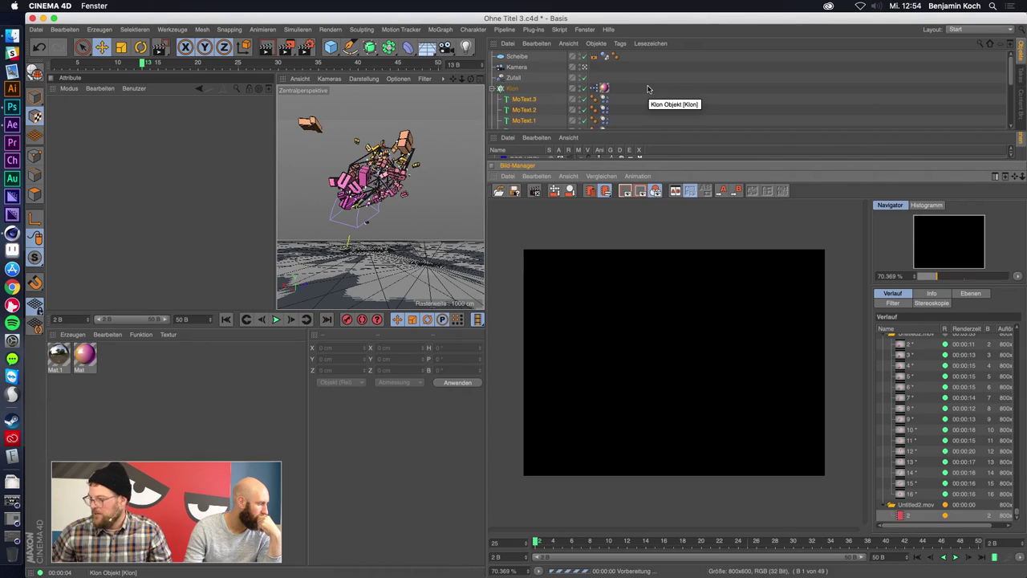
left_click(518, 572)
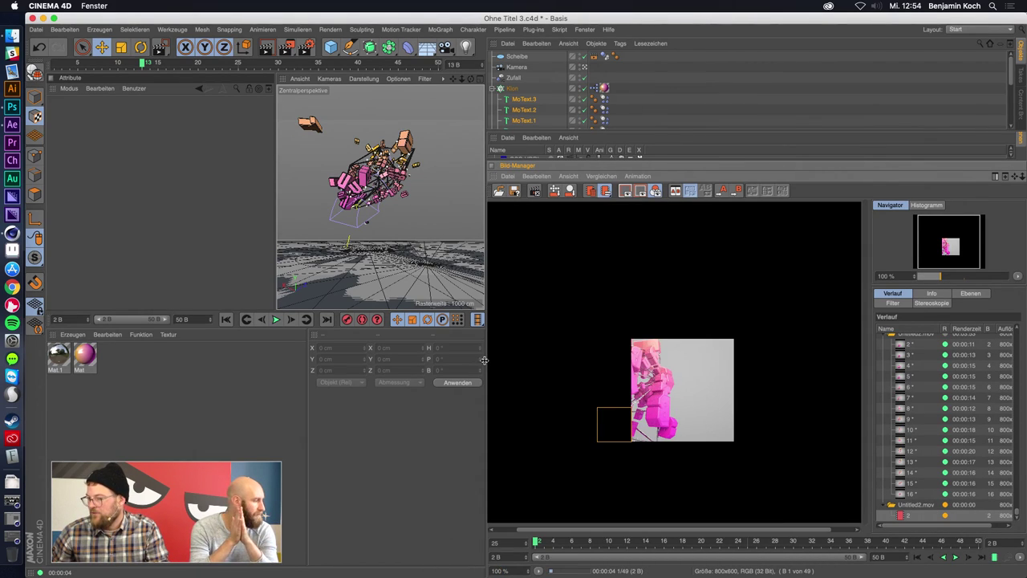
left_click_drag(484, 360, 348, 361)
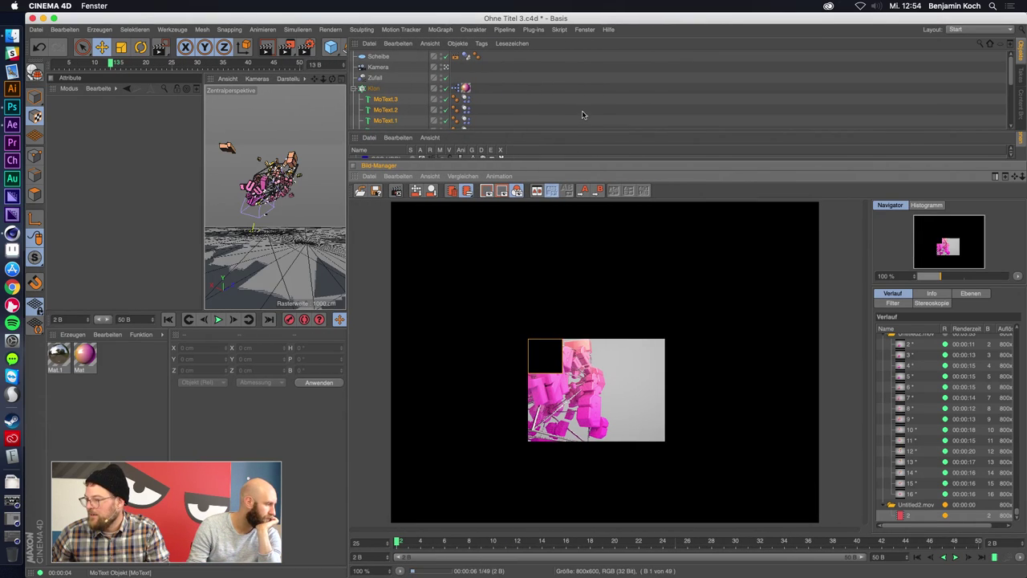
left_click_drag(599, 156, 598, 111)
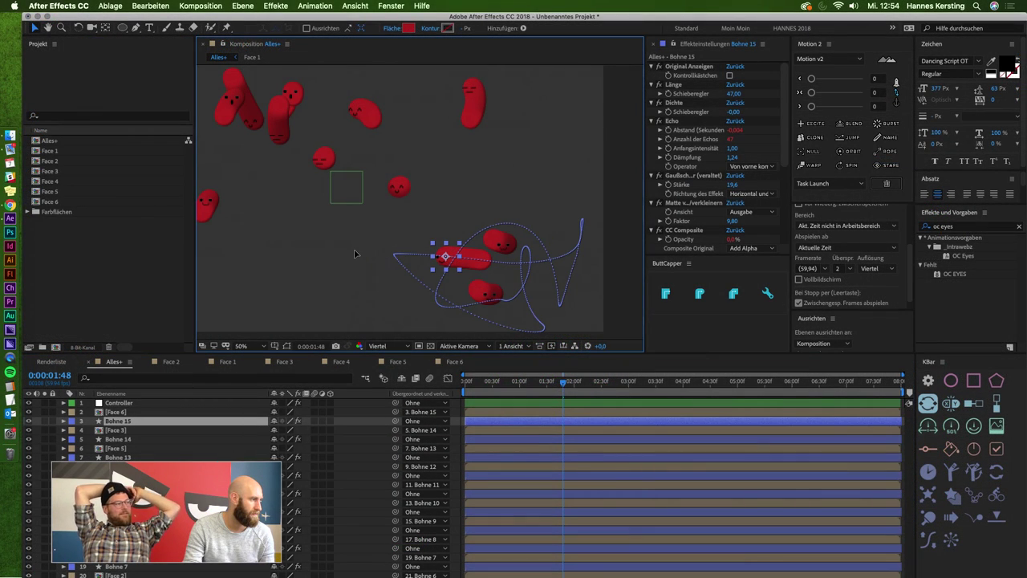
key("Return")
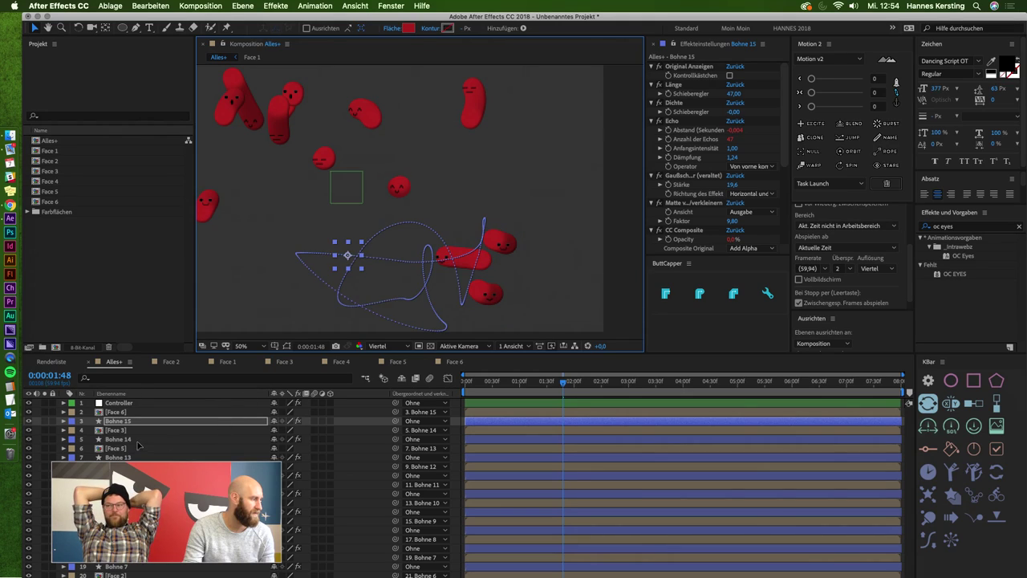
left_click(138, 440)
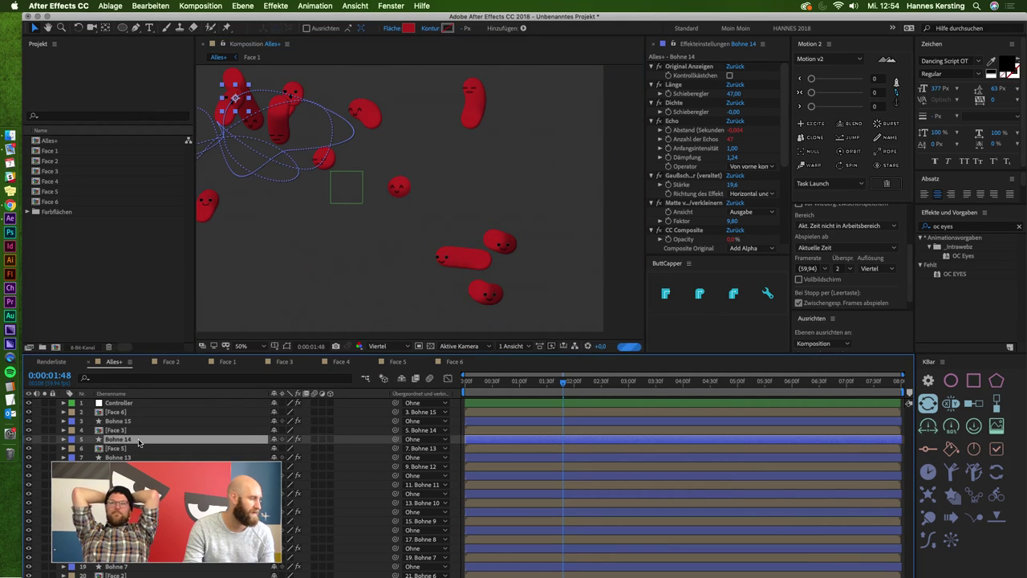
scroll(336, 258, "down", 2)
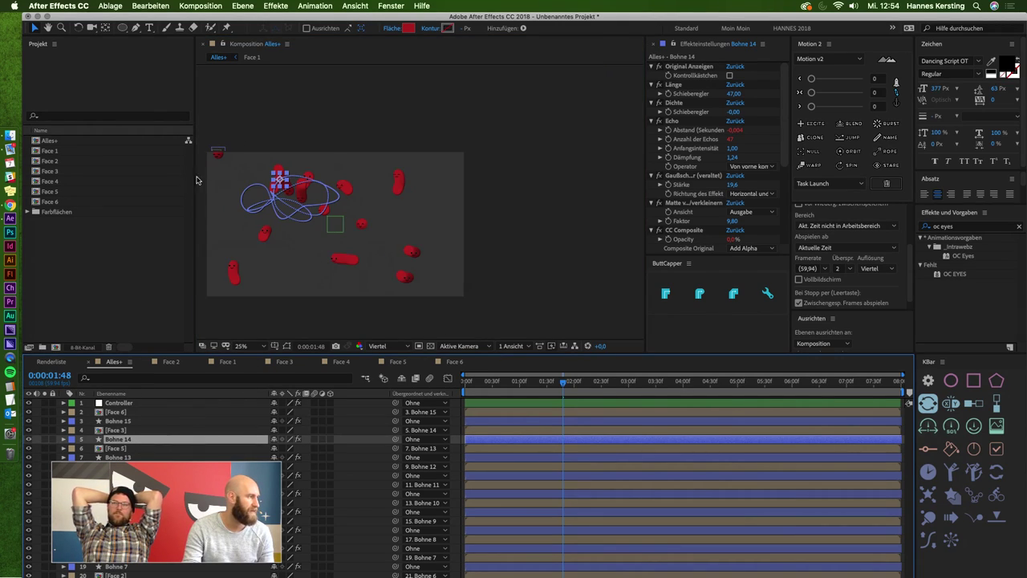
scroll(246, 181, "up", 2)
left_click(319, 181)
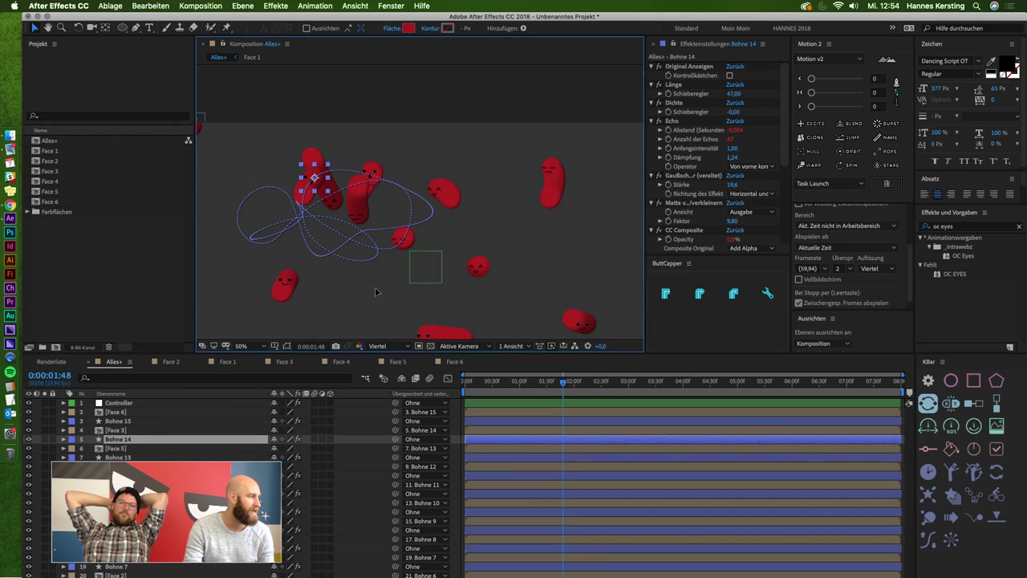
key("Return")
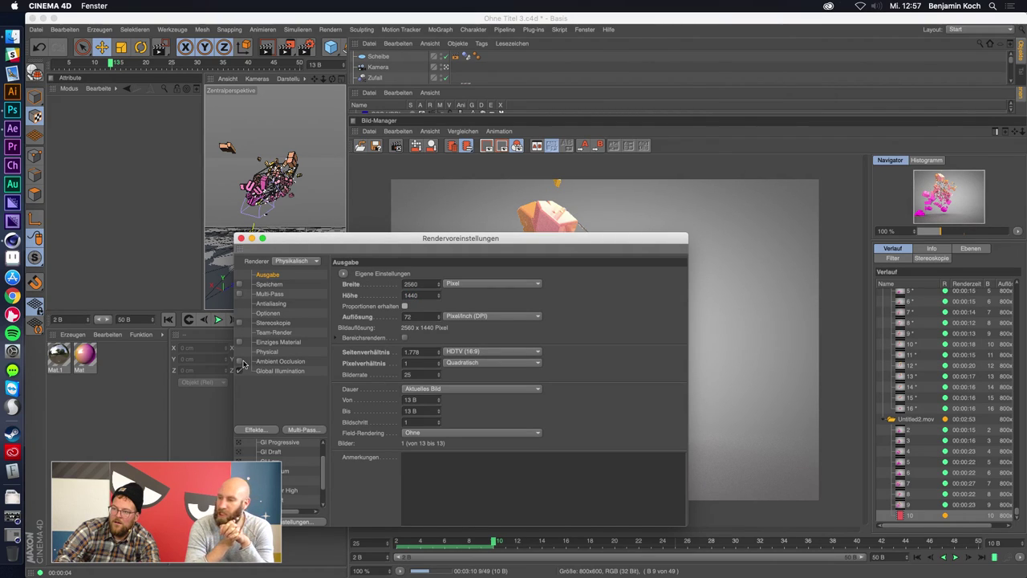
Set the render output to save as Untitled in the Haengi folder.
left_click(268, 286)
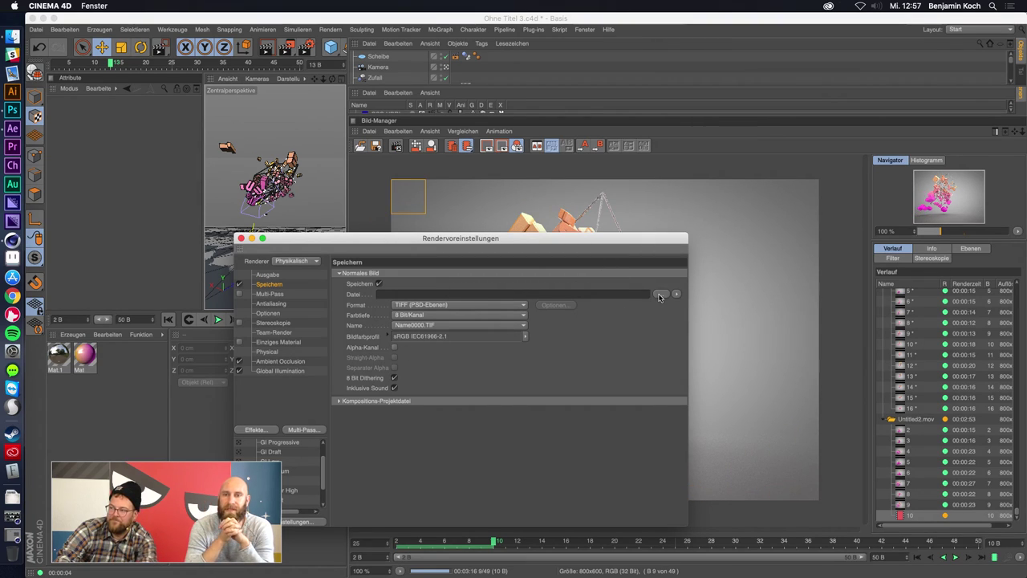
left_click(660, 294)
key("Return")
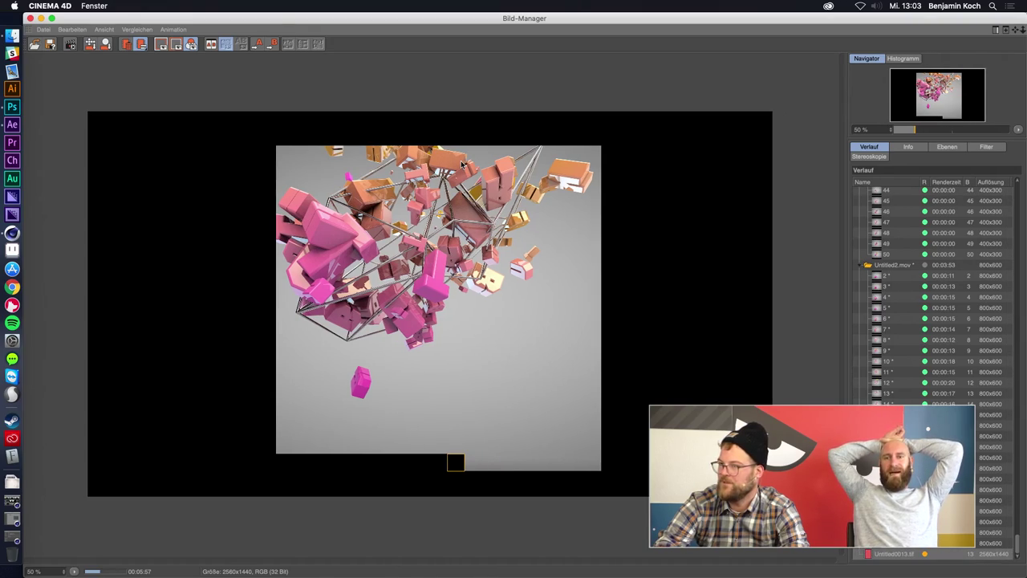
scroll(887, 279, "up", 5)
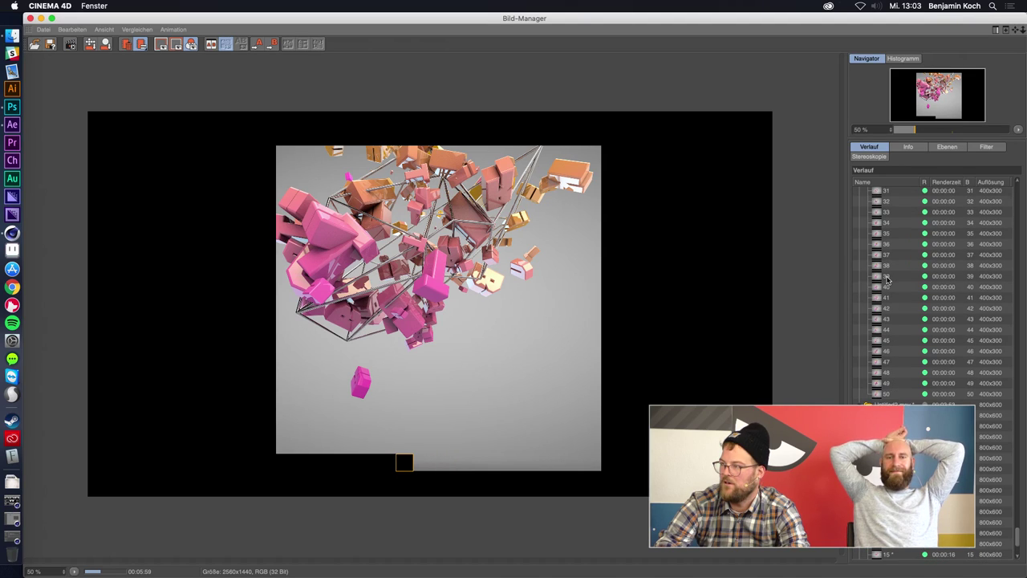
left_click(888, 248)
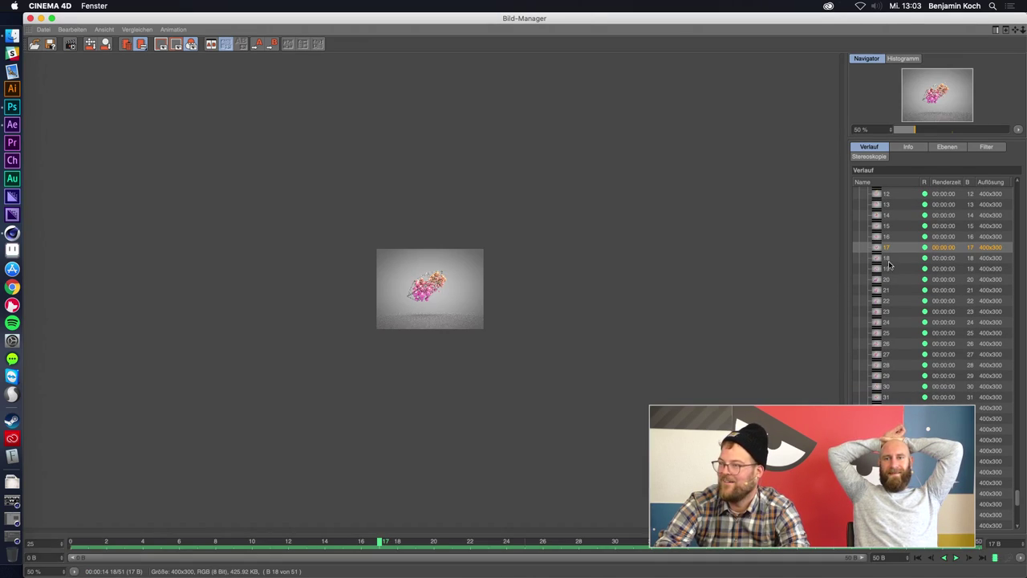
scroll(891, 305, "down", 4)
scroll(895, 337, "down", 3)
left_click(895, 313)
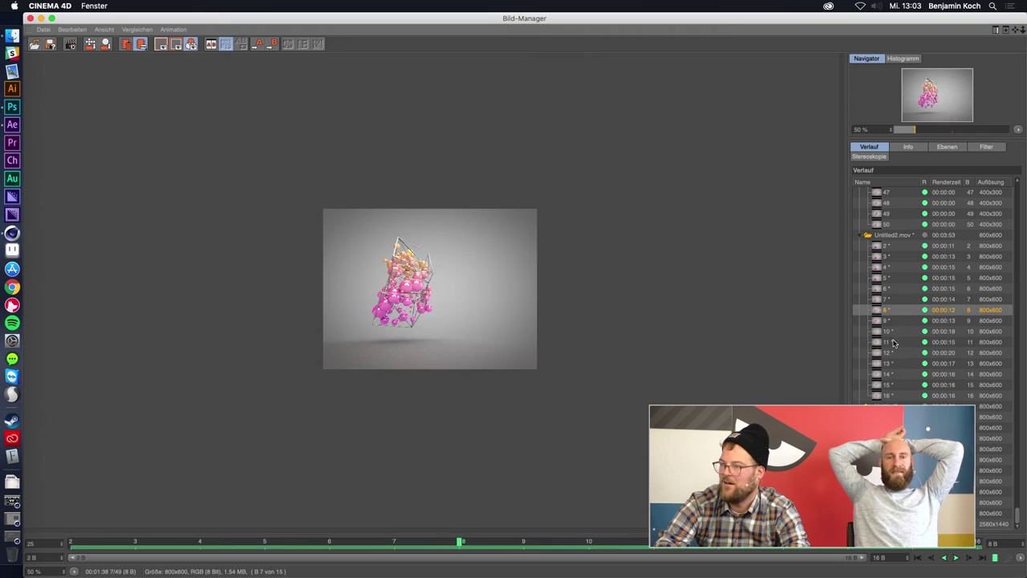
left_click(893, 343)
left_click(887, 427)
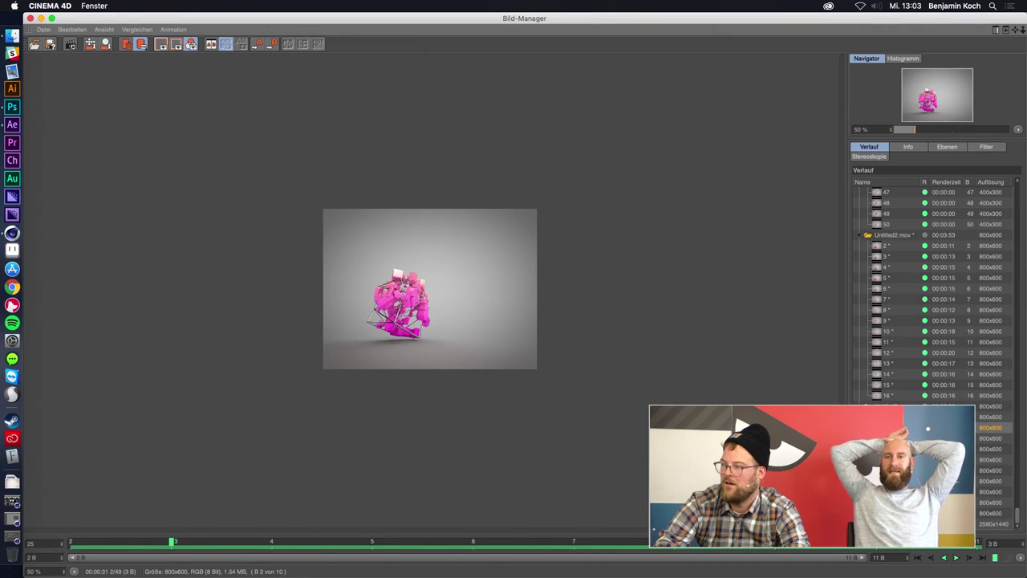
left_click(887, 502)
key("shift+r")
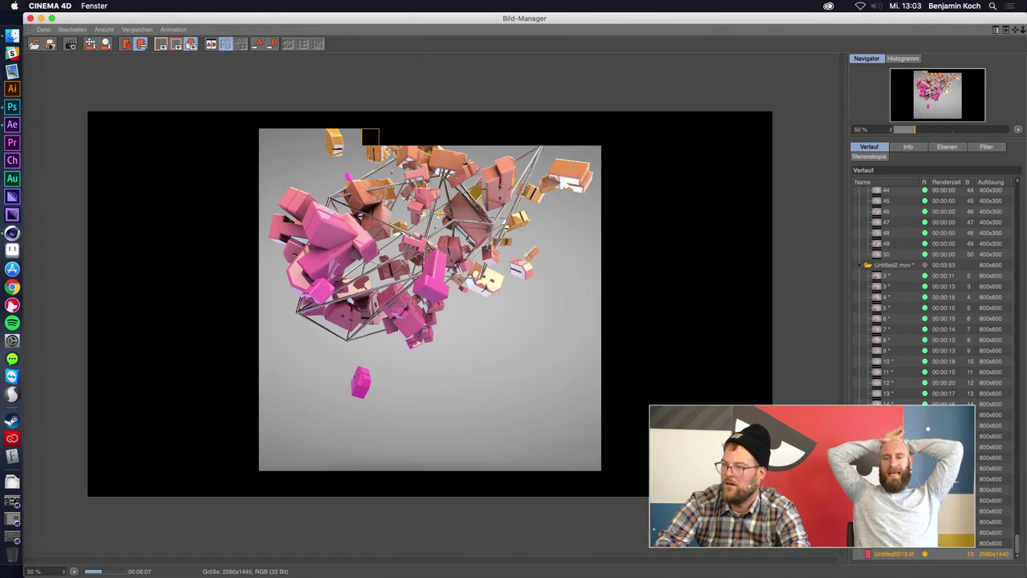
scroll(371, 204, "up", 3)
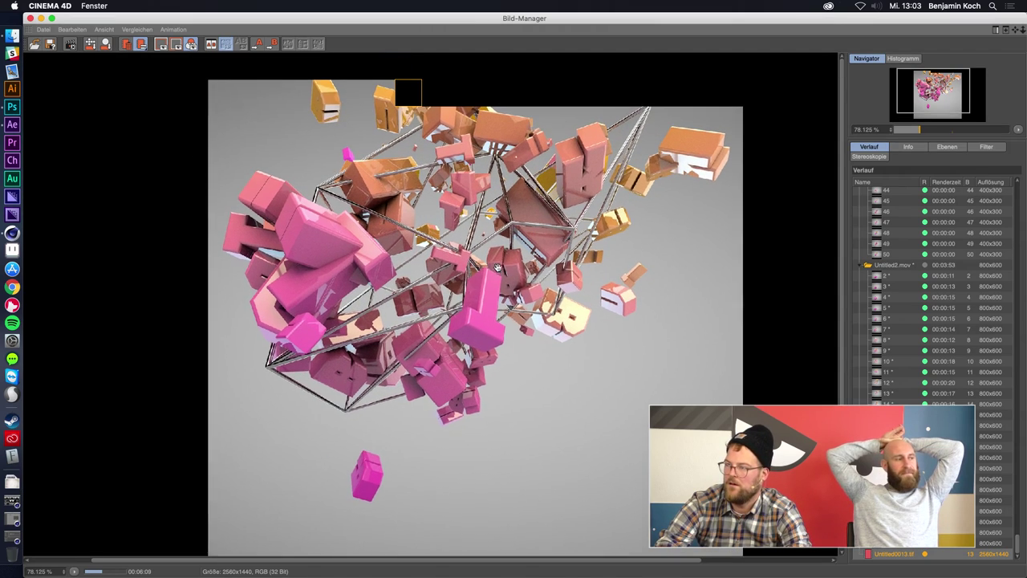
scroll(416, 203, "up", 2)
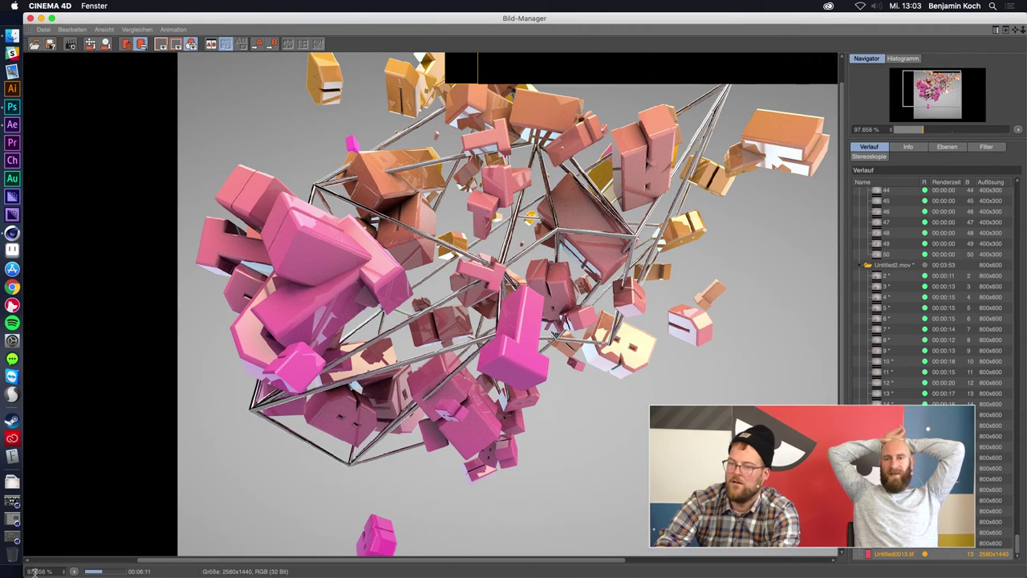
type("00")
key("Return")
left_click_drag(419, 244, 486, 278)
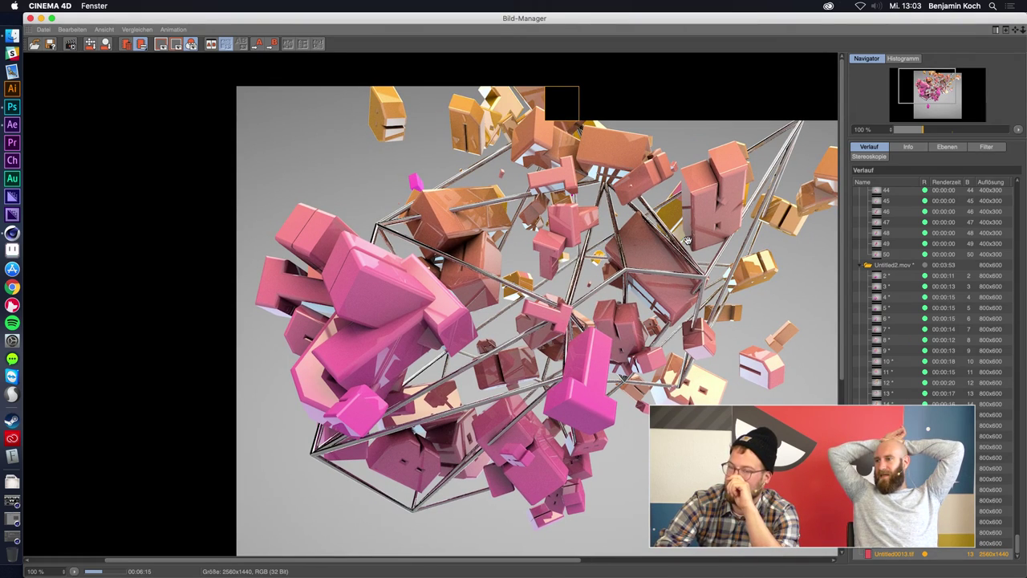
left_click_drag(688, 241, 555, 256)
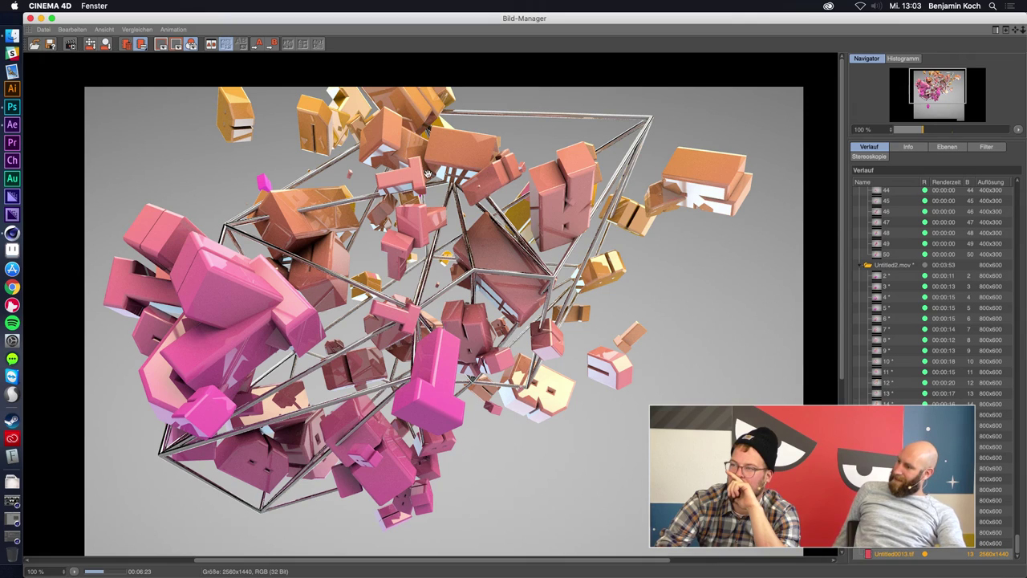
left_click_drag(372, 315, 383, 313)
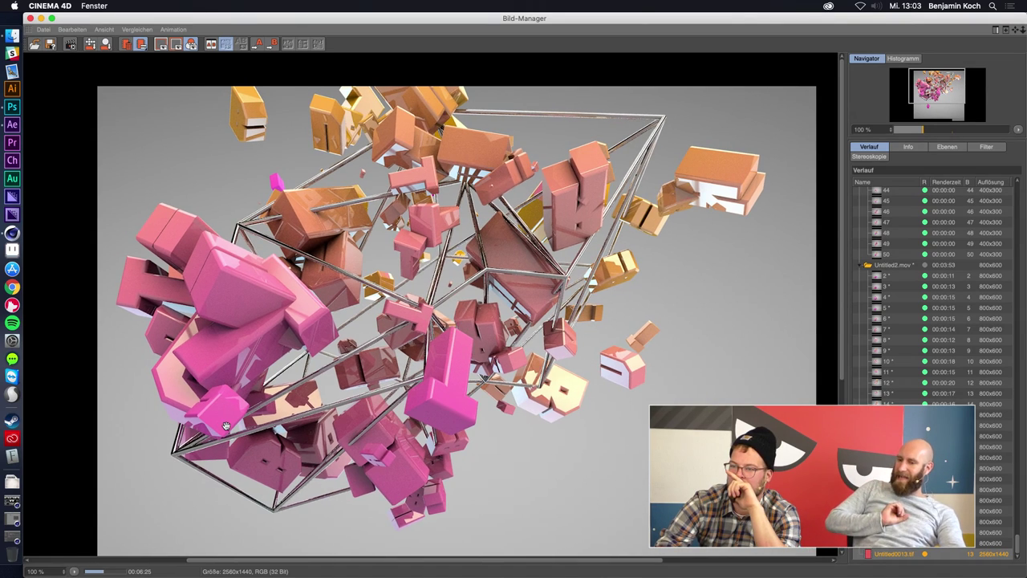